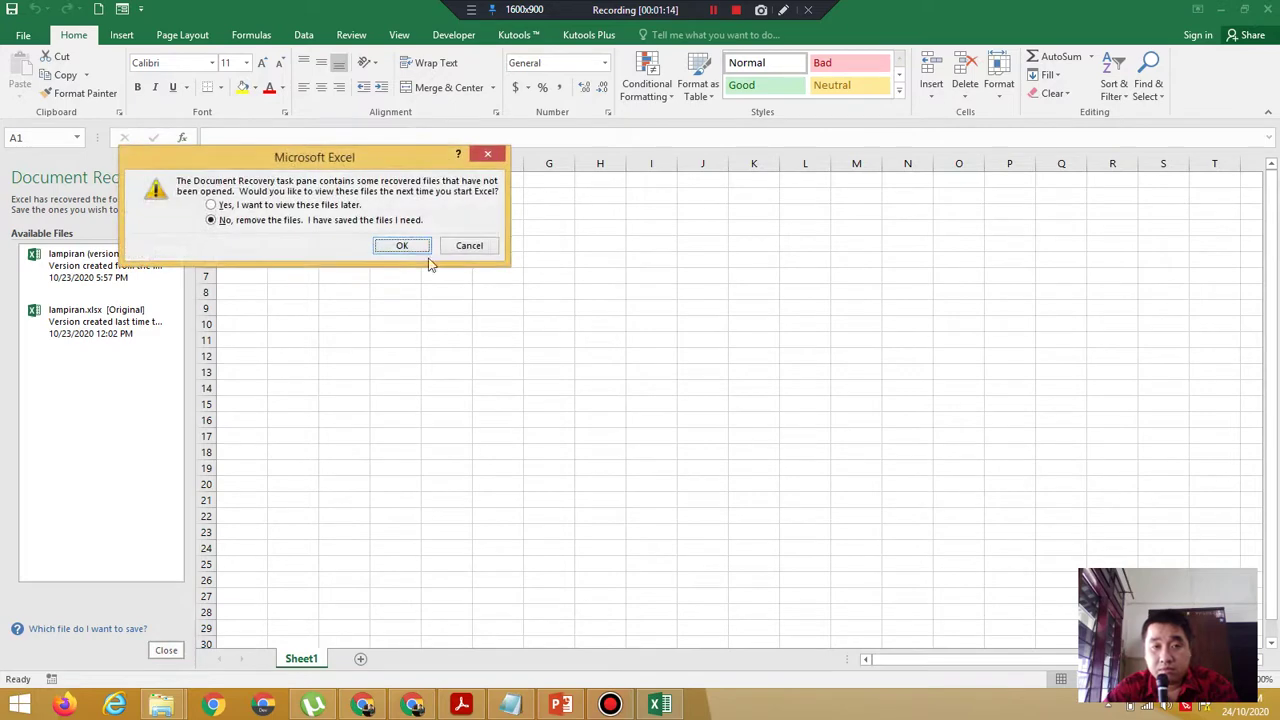
# Remove the recovered files from the recovery list and rename Sheet1 as LP Fungsi IF.
pyautogui.click(419, 247)
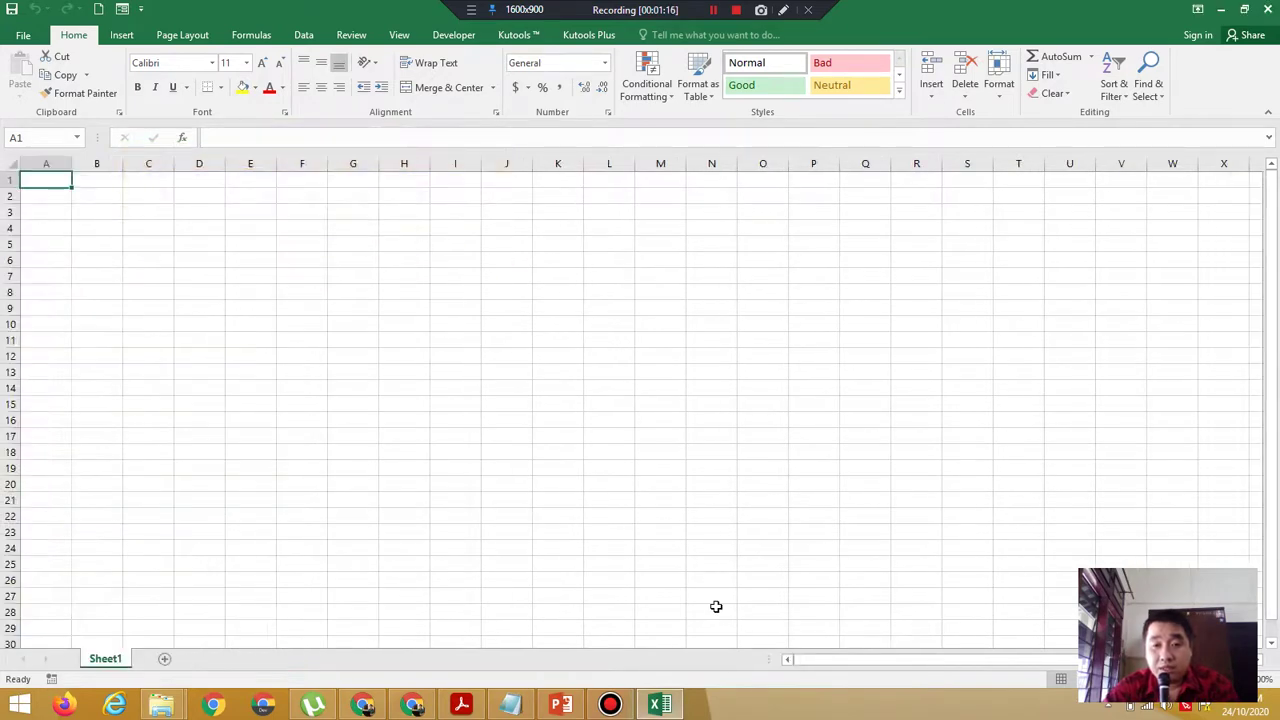
pyautogui.rightClick(107, 661)
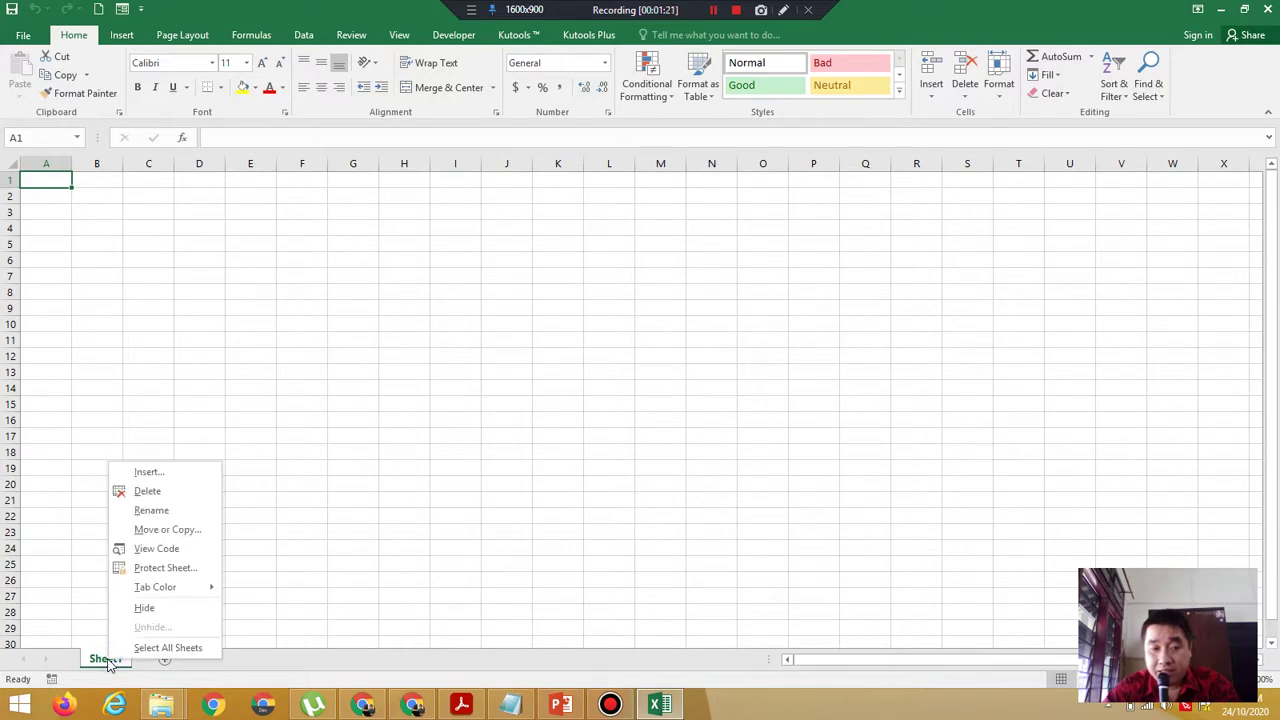
pyautogui.click(152, 510)
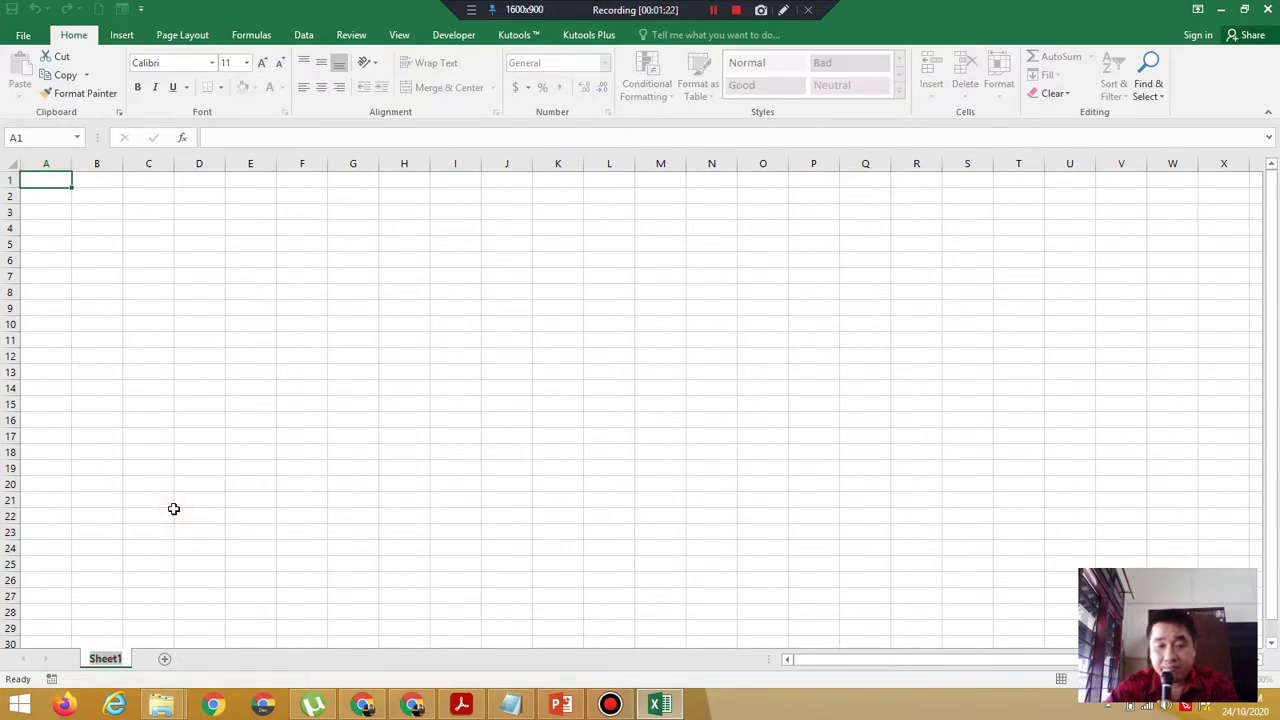
pyautogui.press('BackSpace')
pyautogui.write('LP')
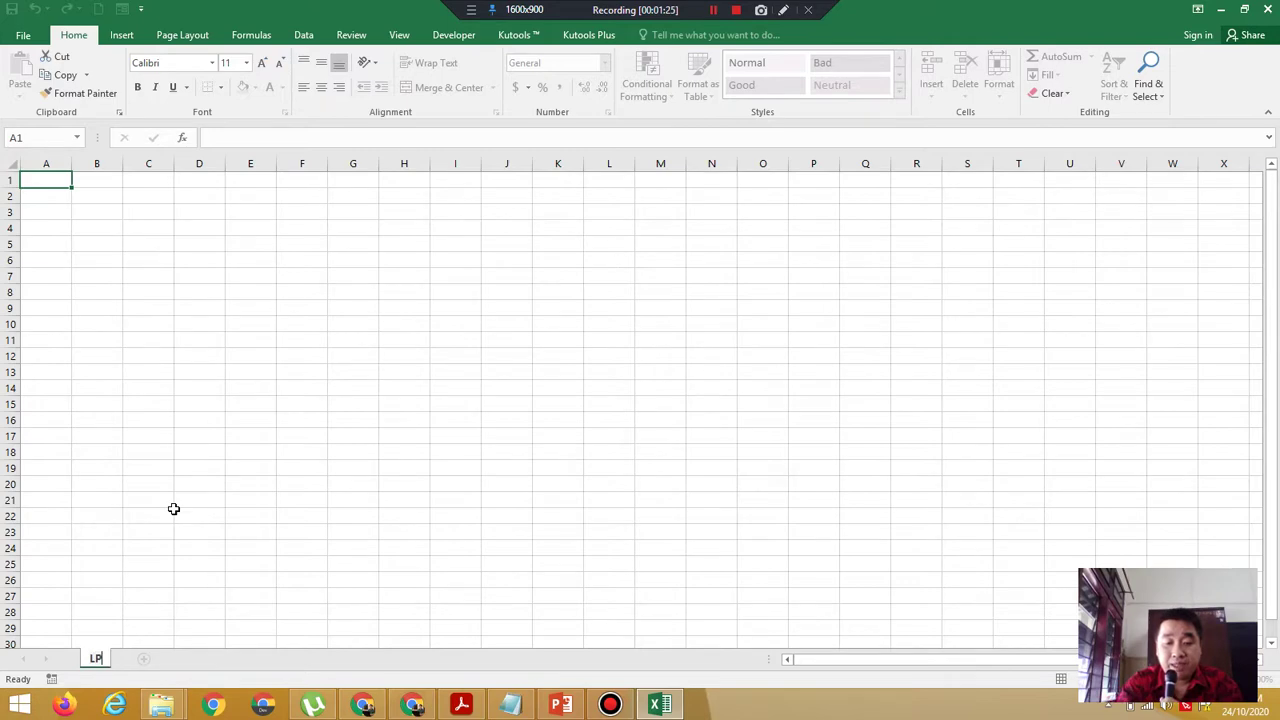
pyautogui.press('Return')
pyautogui.write('F')
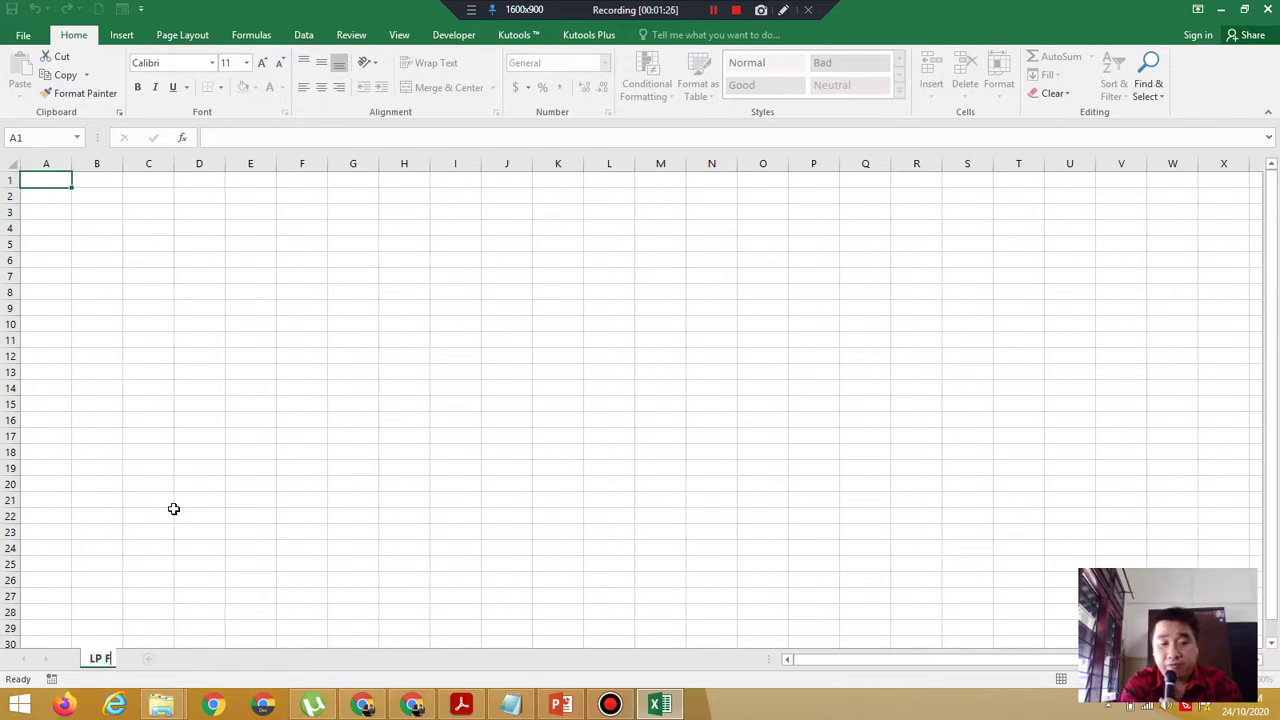
pyautogui.write('ungsi IF')
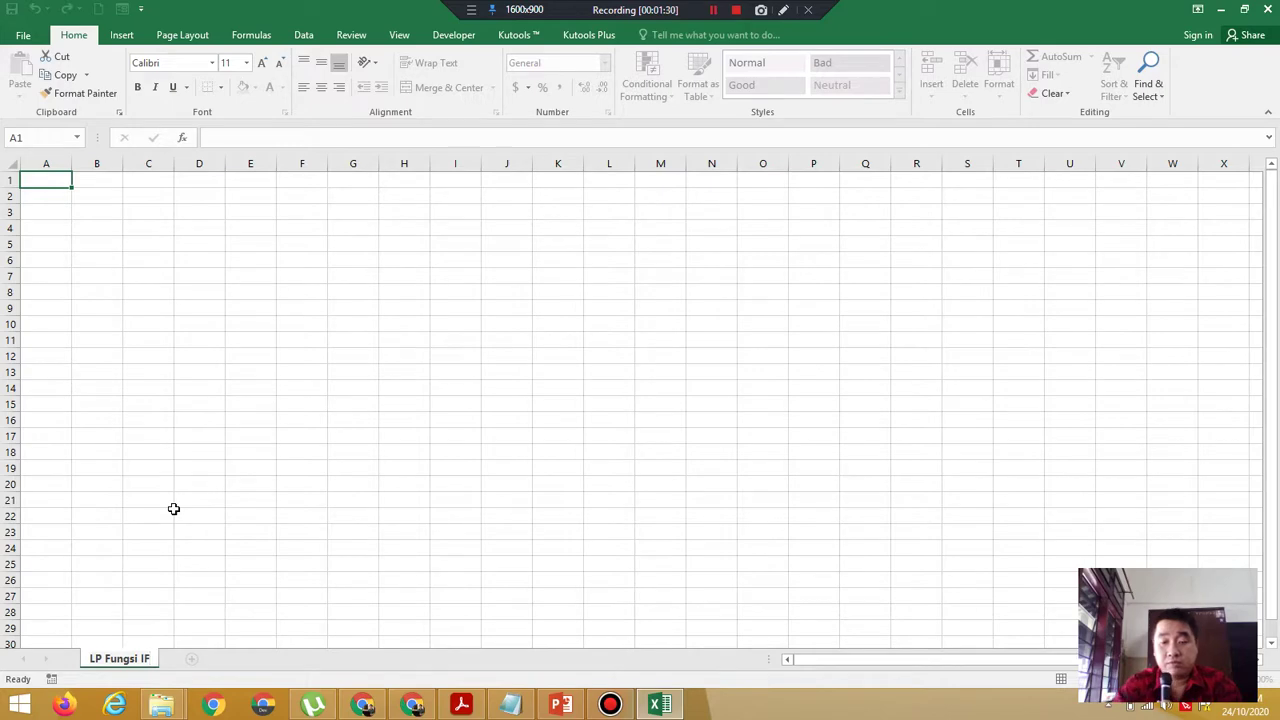
pyautogui.press('Return')
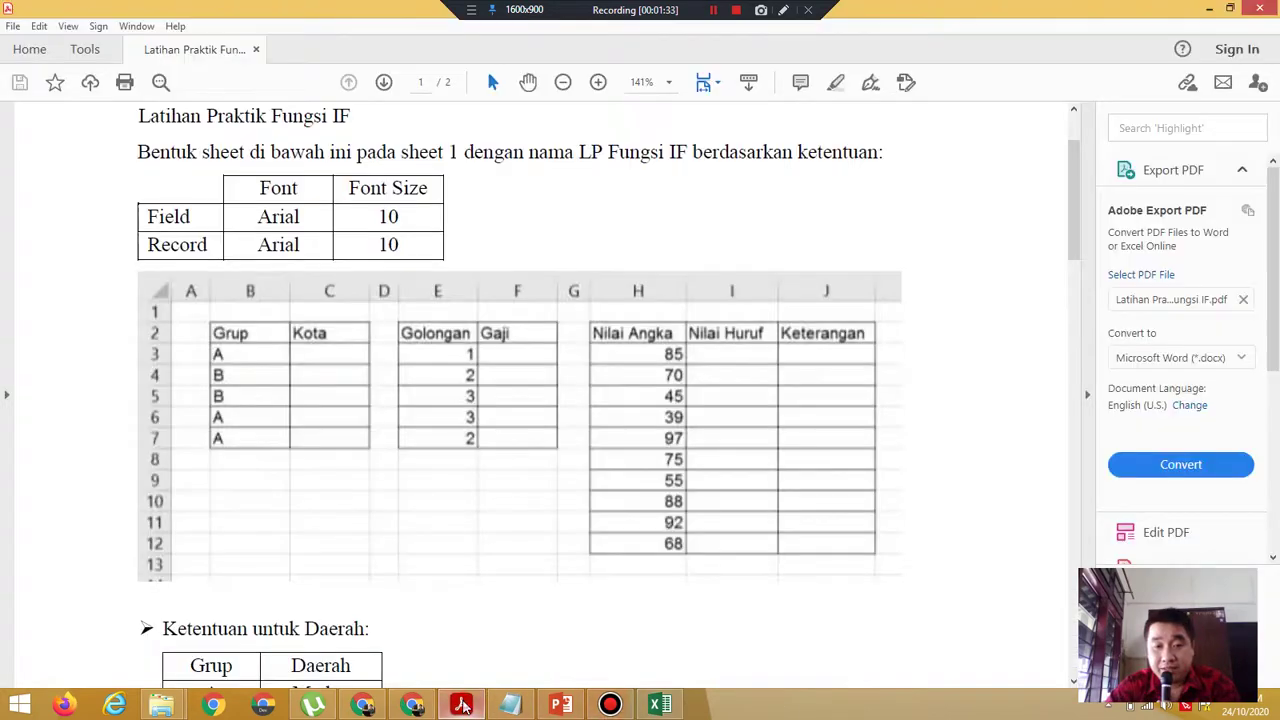
# Check the exercise PDF in Acrobat for the required font and table layout, and enlarge the worksheet view in Excel.
pyautogui.click(461, 705)
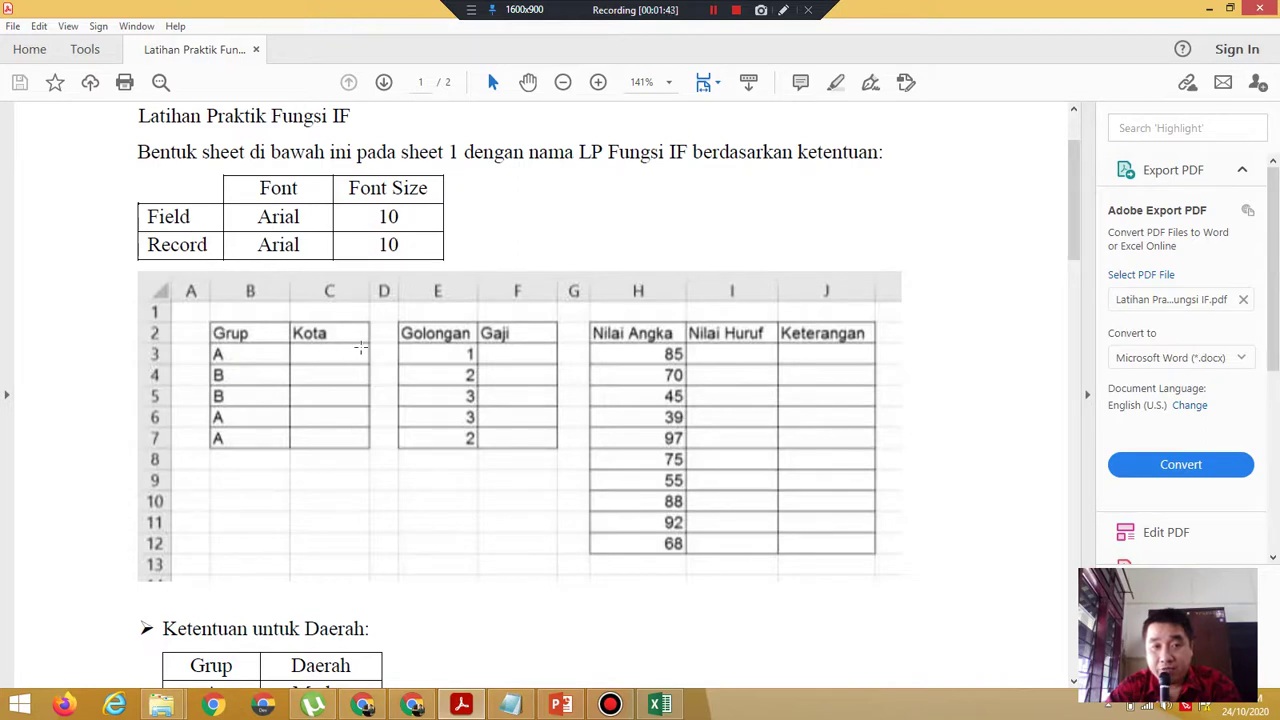
pyautogui.click(660, 705)
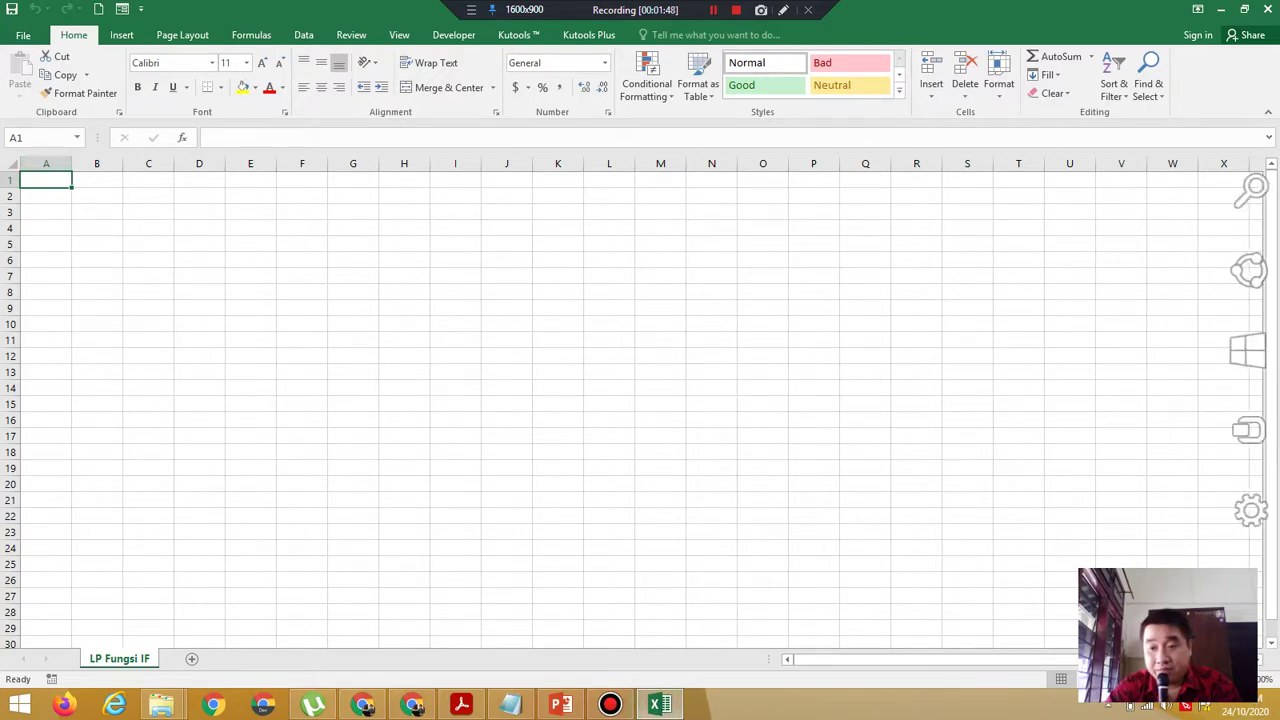
pyautogui.click(1238, 679)
pyautogui.click(1238, 679)
pyautogui.click(1238, 679)
pyautogui.click(1238, 679)
pyautogui.click(1238, 679)
pyautogui.click(1238, 679)
pyautogui.click(1238, 679)
pyautogui.click(1238, 679)
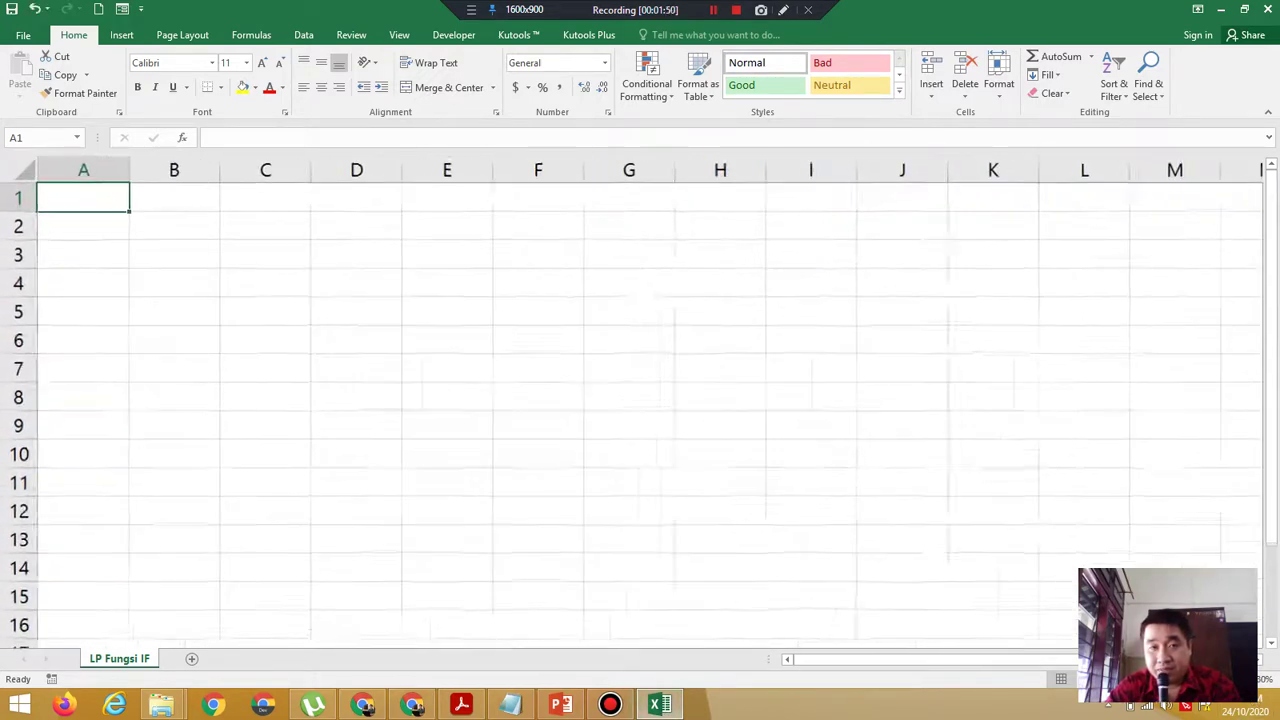
pyautogui.click(1238, 679)
pyautogui.click(1238, 679)
pyautogui.click(1238, 679)
pyautogui.click(1238, 679)
pyautogui.click(1238, 679)
pyautogui.click(1238, 679)
pyautogui.click(1238, 679)
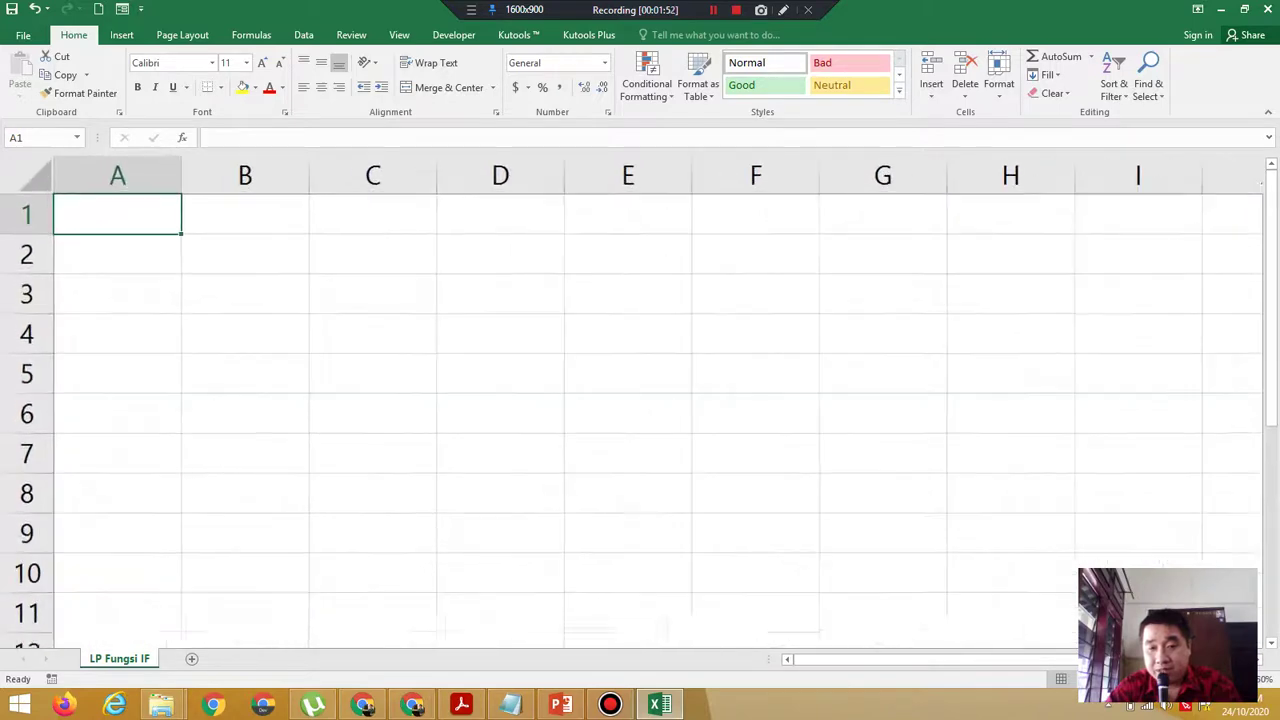
pyautogui.click(1238, 679)
pyautogui.click(1238, 679)
pyautogui.click(1238, 679)
pyautogui.click(1238, 679)
pyautogui.click(1238, 679)
pyautogui.click(1238, 679)
pyautogui.click(1238, 679)
pyautogui.click(1238, 679)
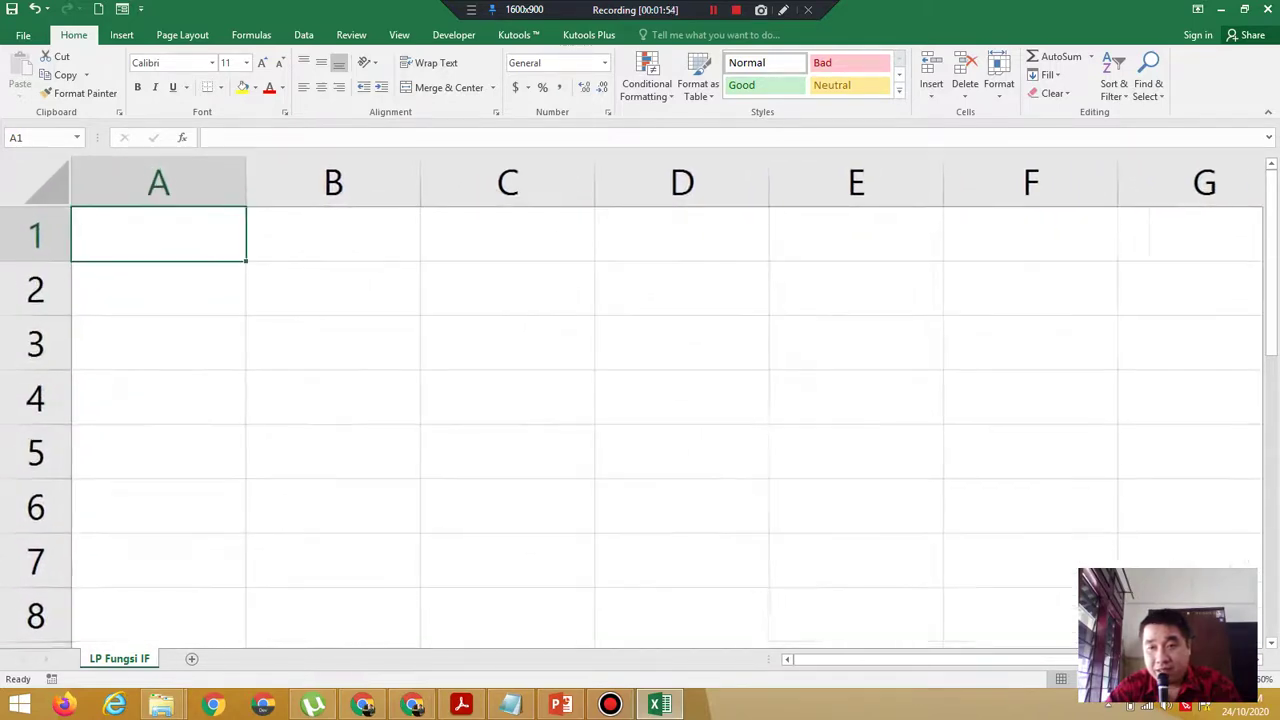
pyautogui.click(1238, 679)
pyautogui.click(1238, 679)
pyautogui.click(1238, 679)
pyautogui.click(1238, 679)
pyautogui.click(1238, 679)
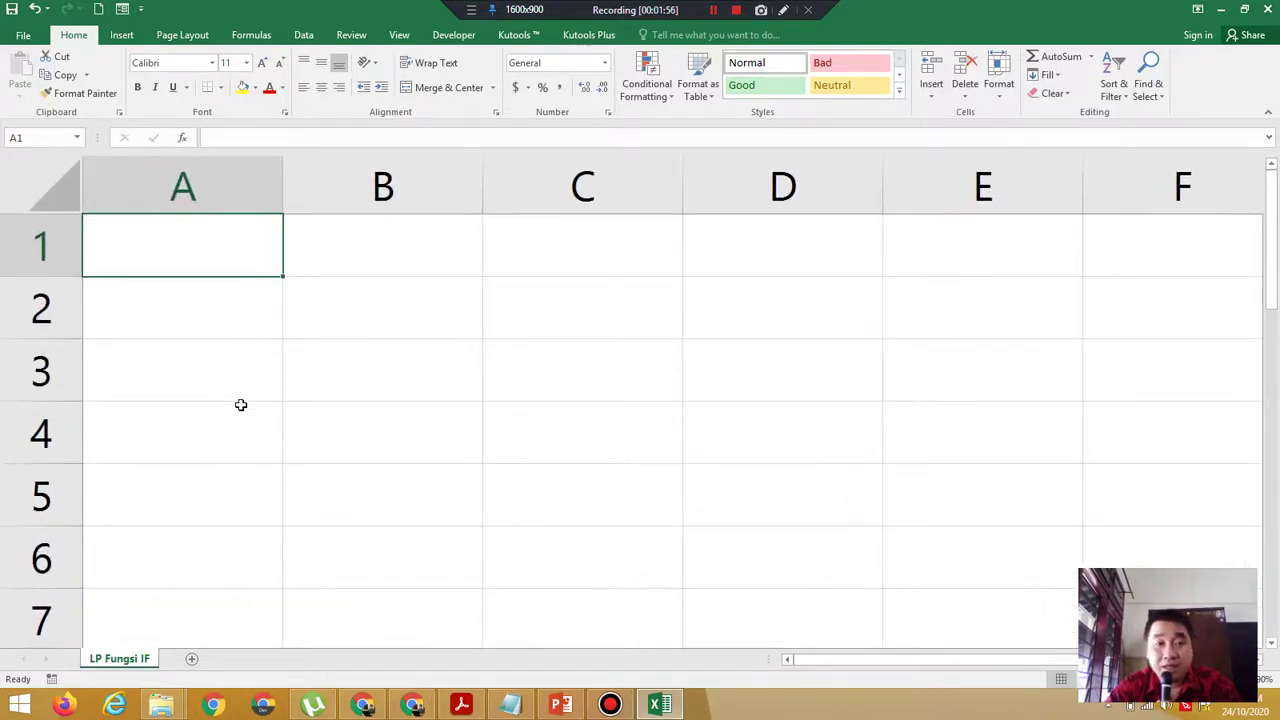
# Set the font of the entire worksheet to Arial, size 10.
pyautogui.click(42, 188)
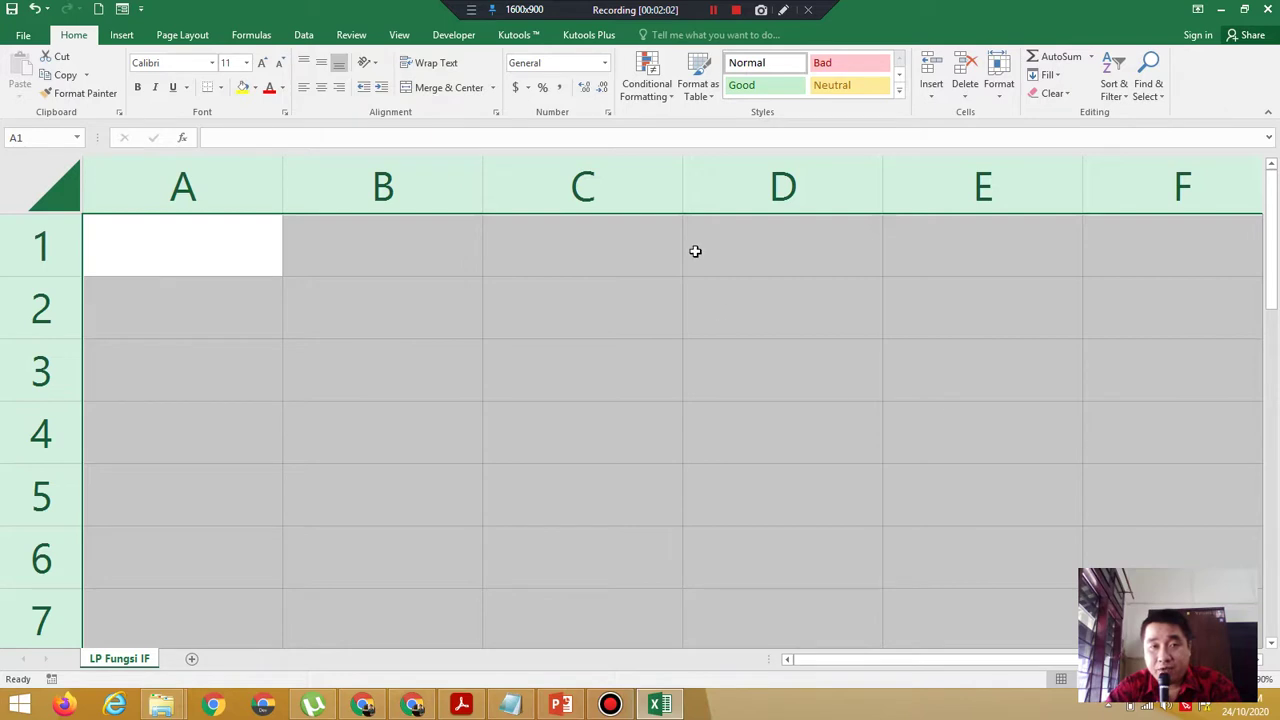
pyautogui.click(214, 66)
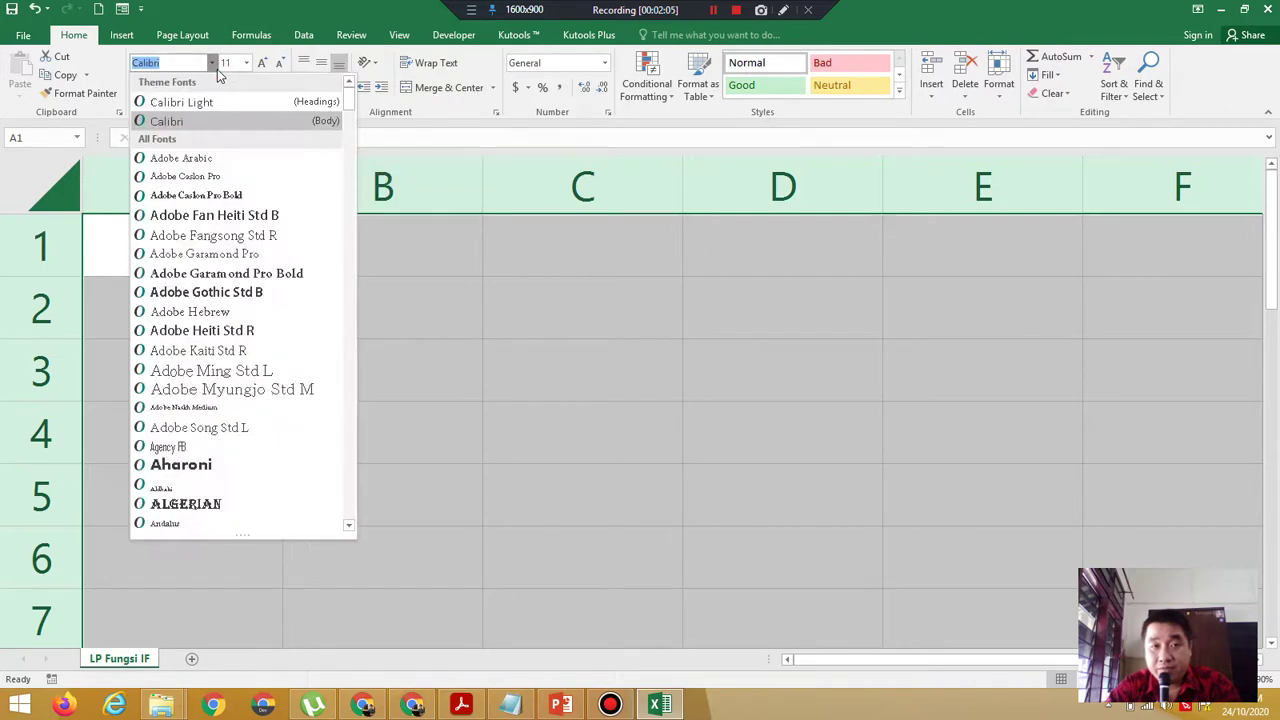
pyautogui.write('ari')
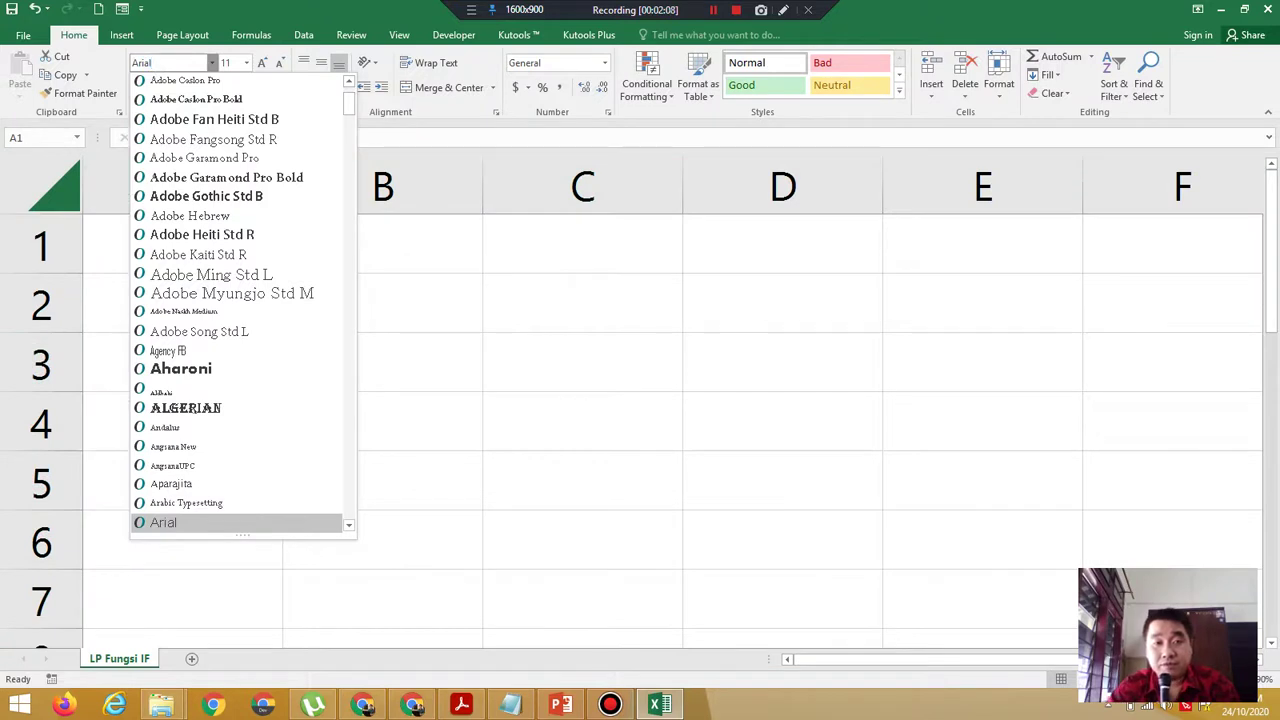
pyautogui.press('Return')
pyautogui.click(227, 63)
pyautogui.write('1')
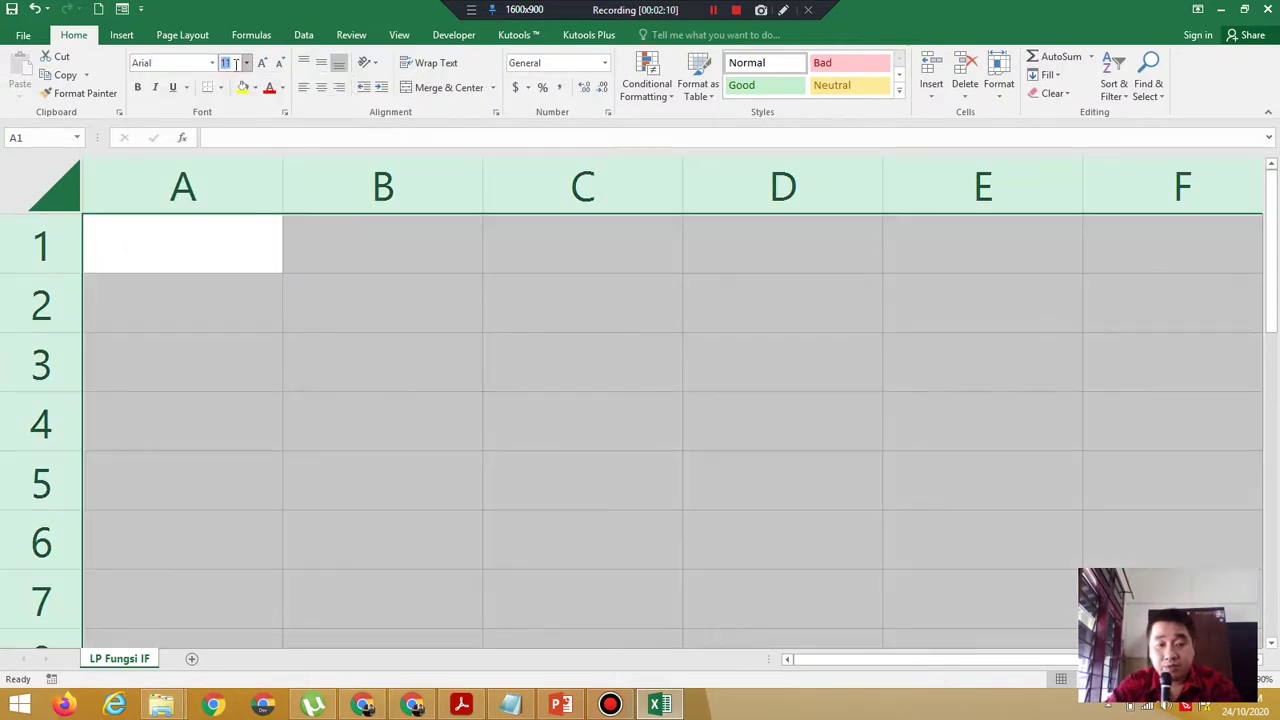
pyautogui.write('0')
pyautogui.press('Return')
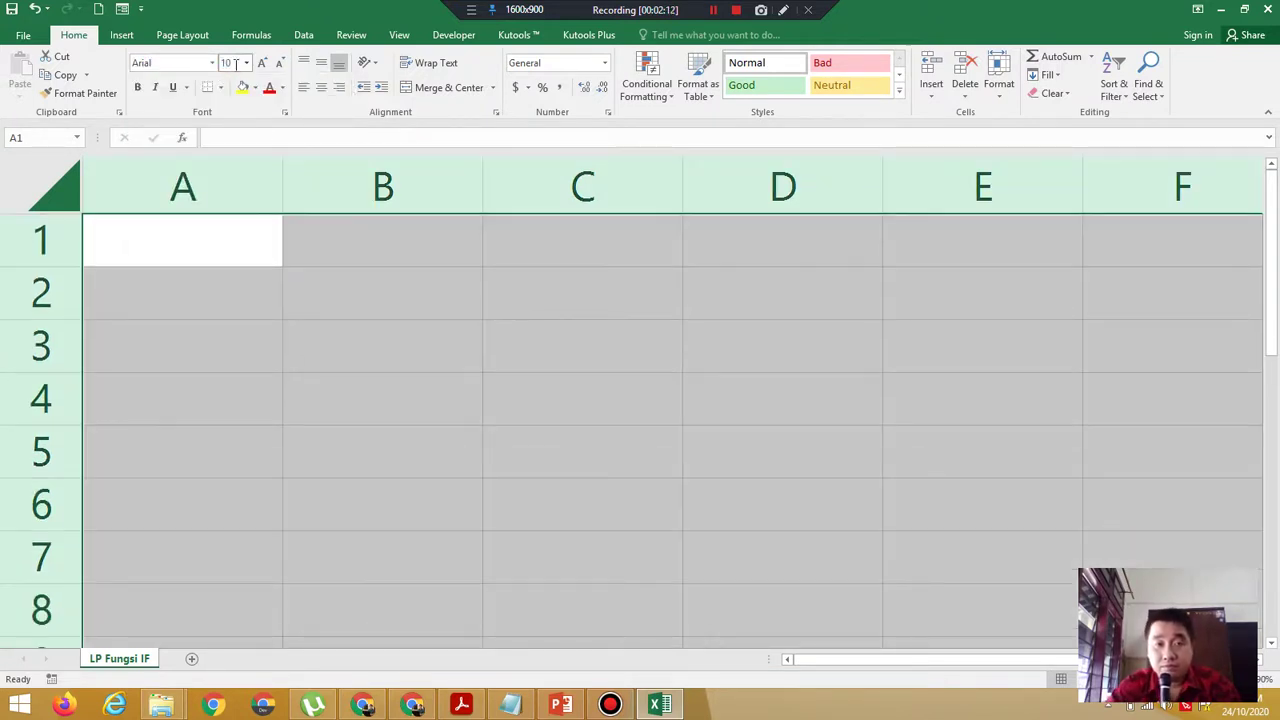
pyautogui.click(693, 473)
pyautogui.click(426, 463)
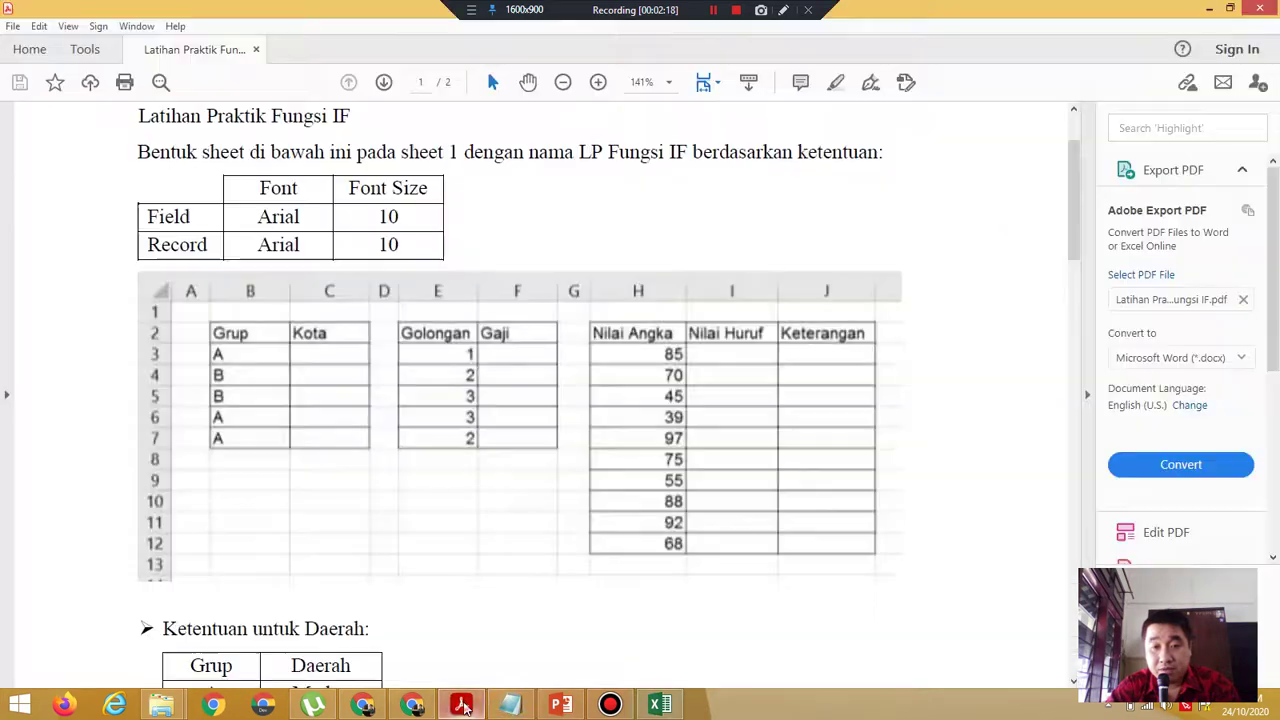
# Check the layout in the exercise PDF in Acrobat and narrow column A in Excel to roughly the width of its letter.
pyautogui.click(461, 705)
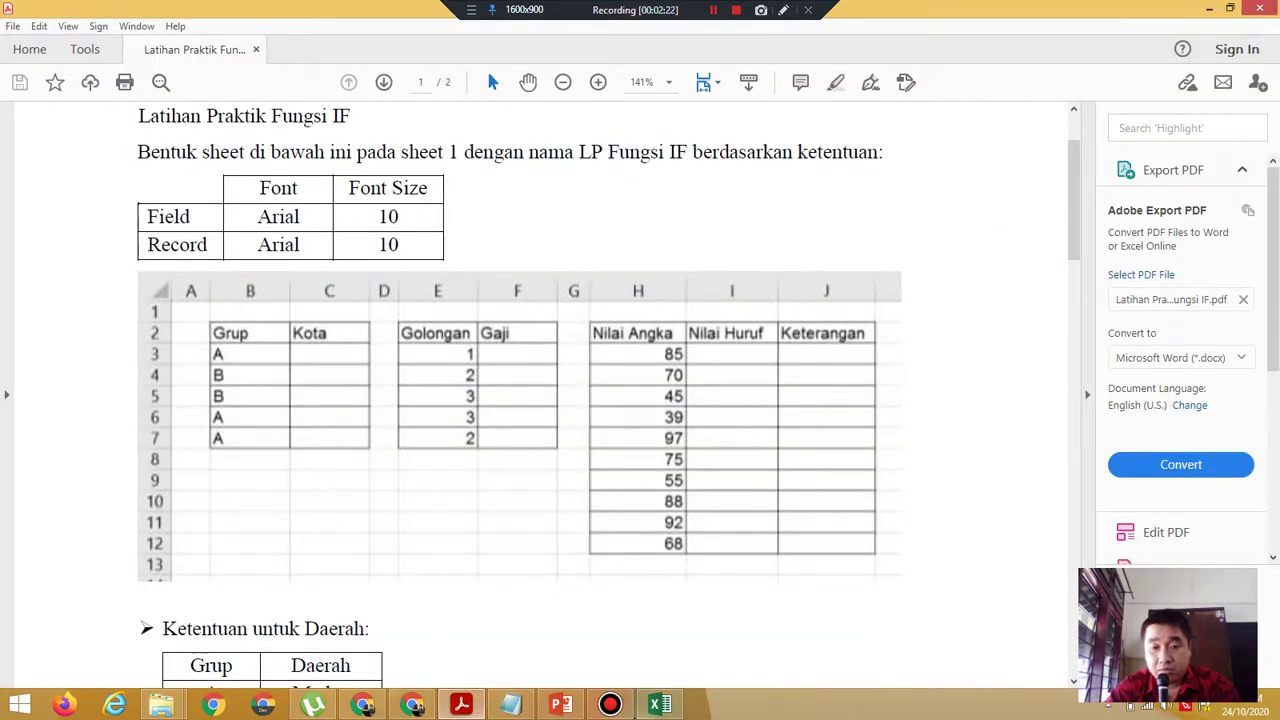
pyautogui.click(659, 705)
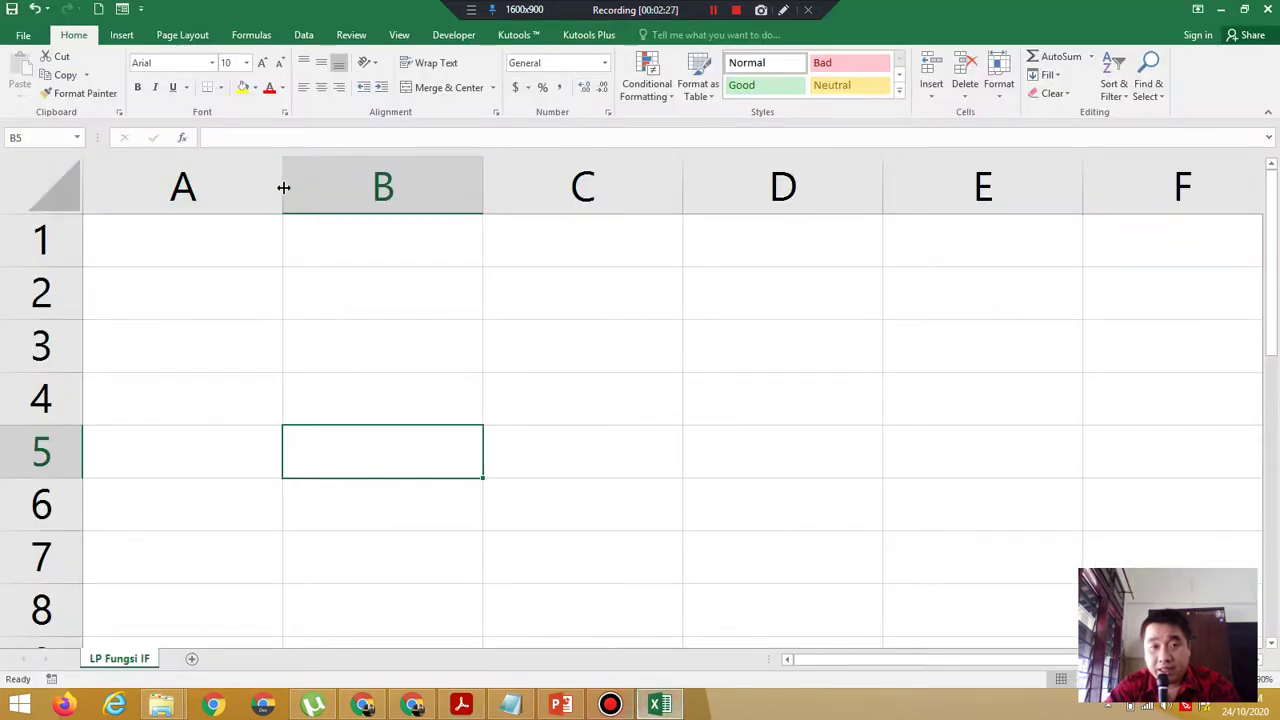
pyautogui.moveTo(284, 187); pyautogui.dragTo(126, 187)
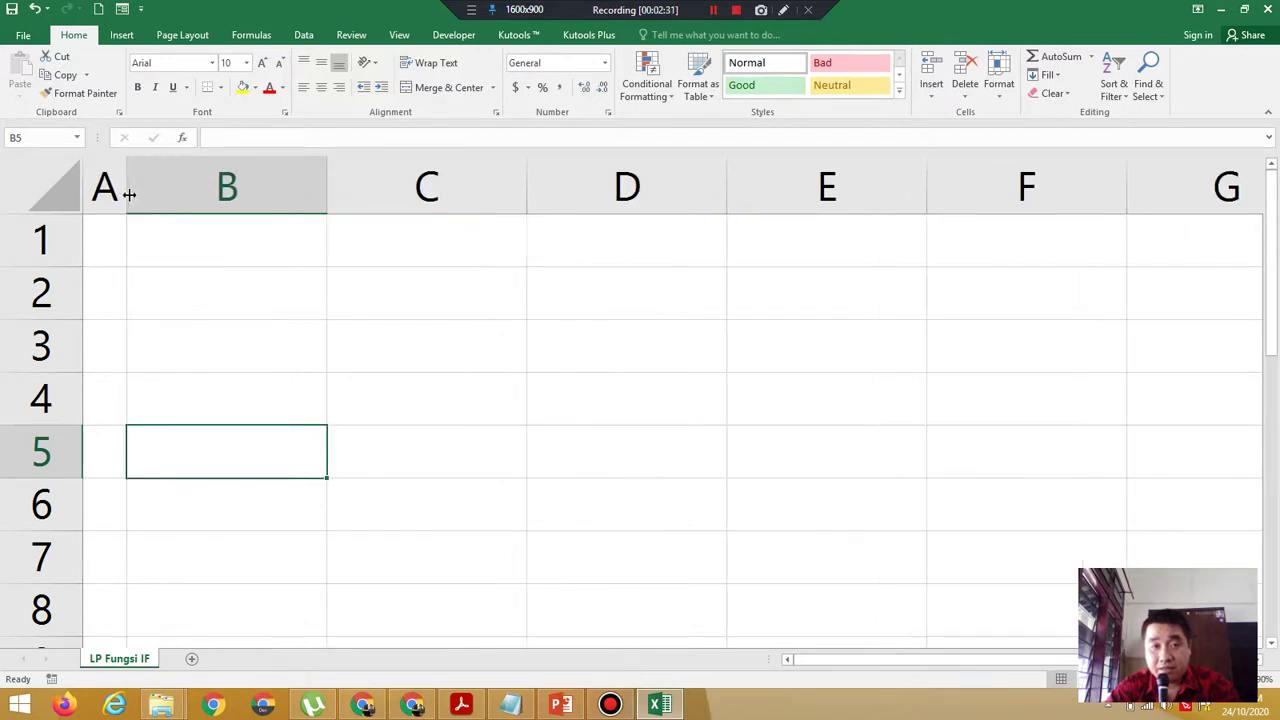
# Check the exercise PDF in Acrobat and enter the headers Grup in B2 and Kota in C2 of the Excel sheet.
pyautogui.click(461, 704)
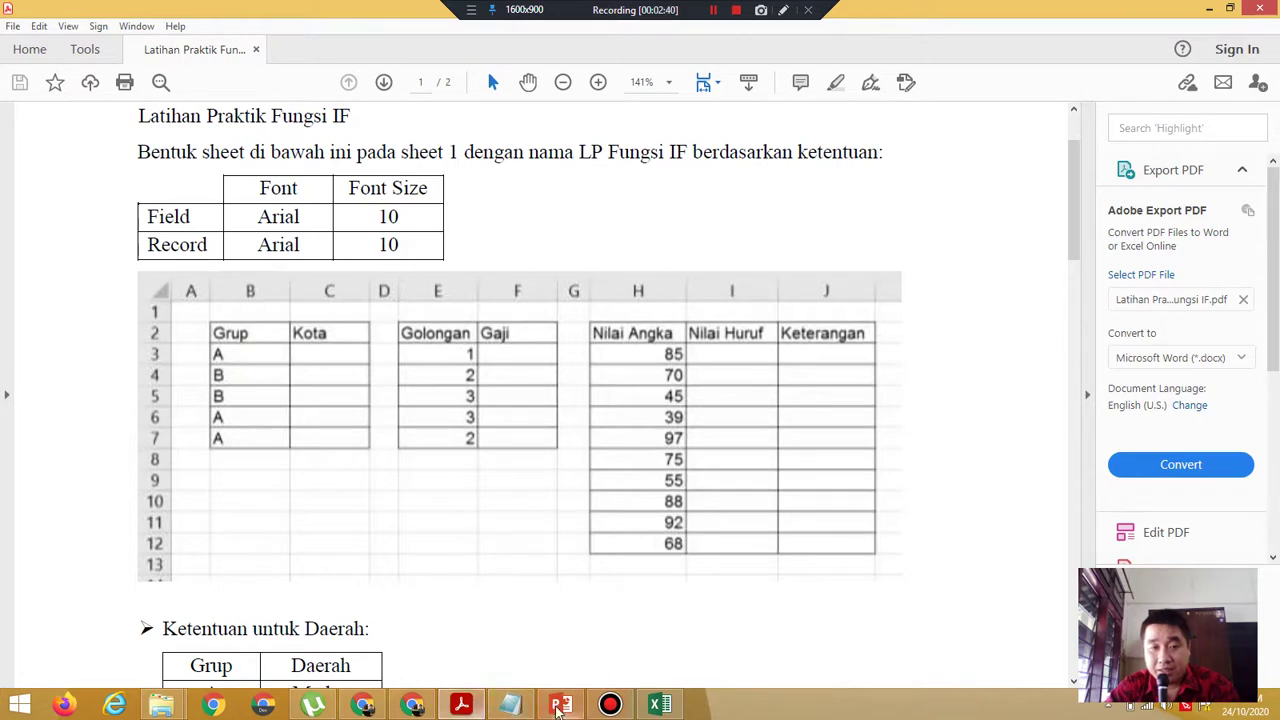
pyautogui.click(656, 705)
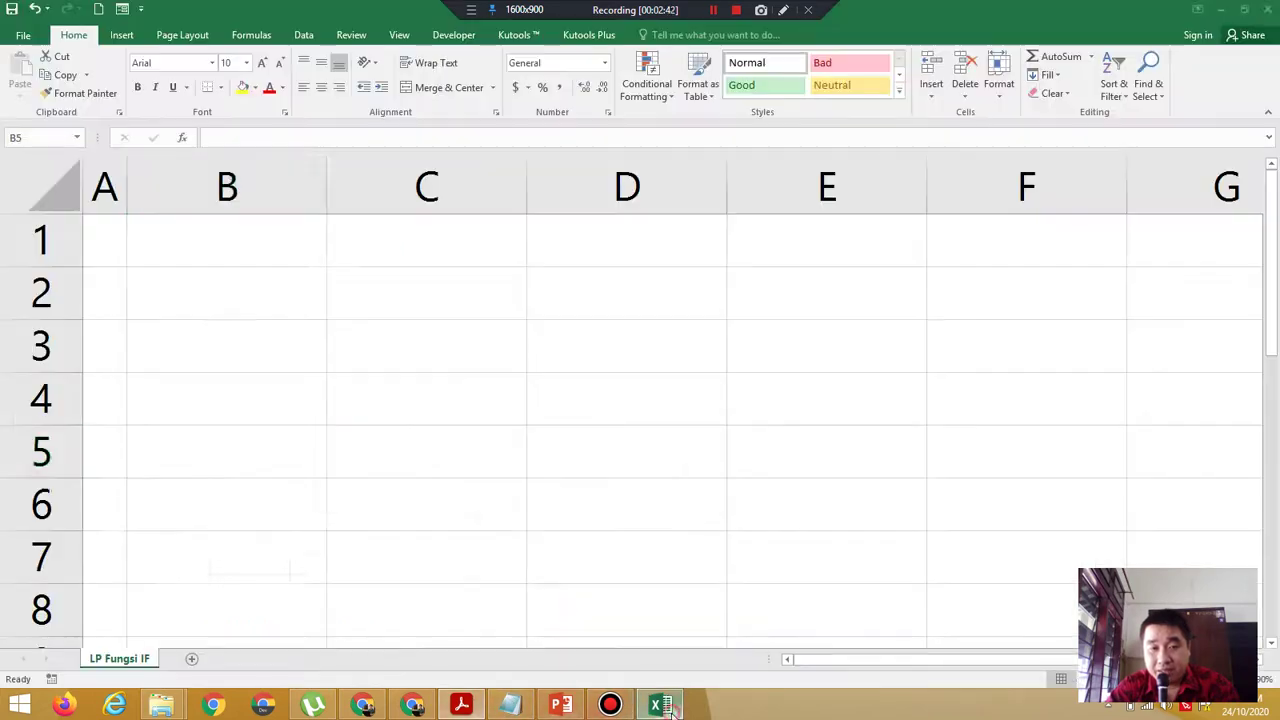
pyautogui.click(200, 268)
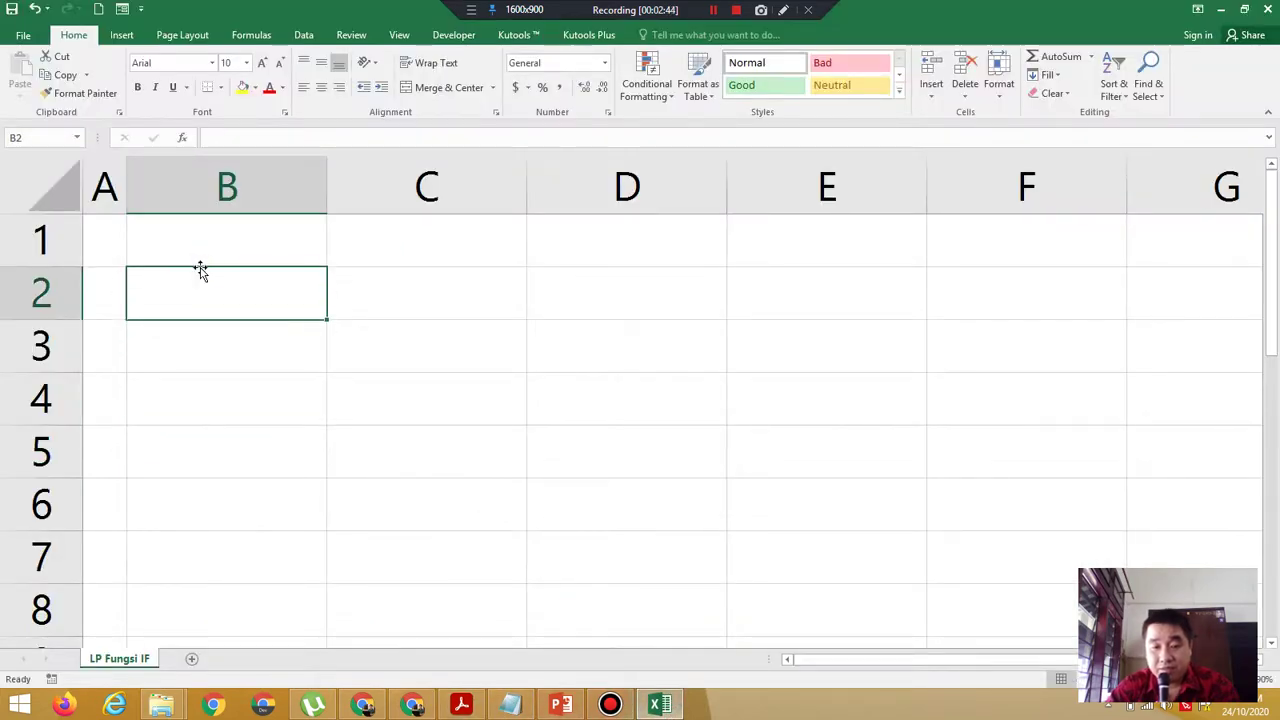
pyautogui.write('Gr')
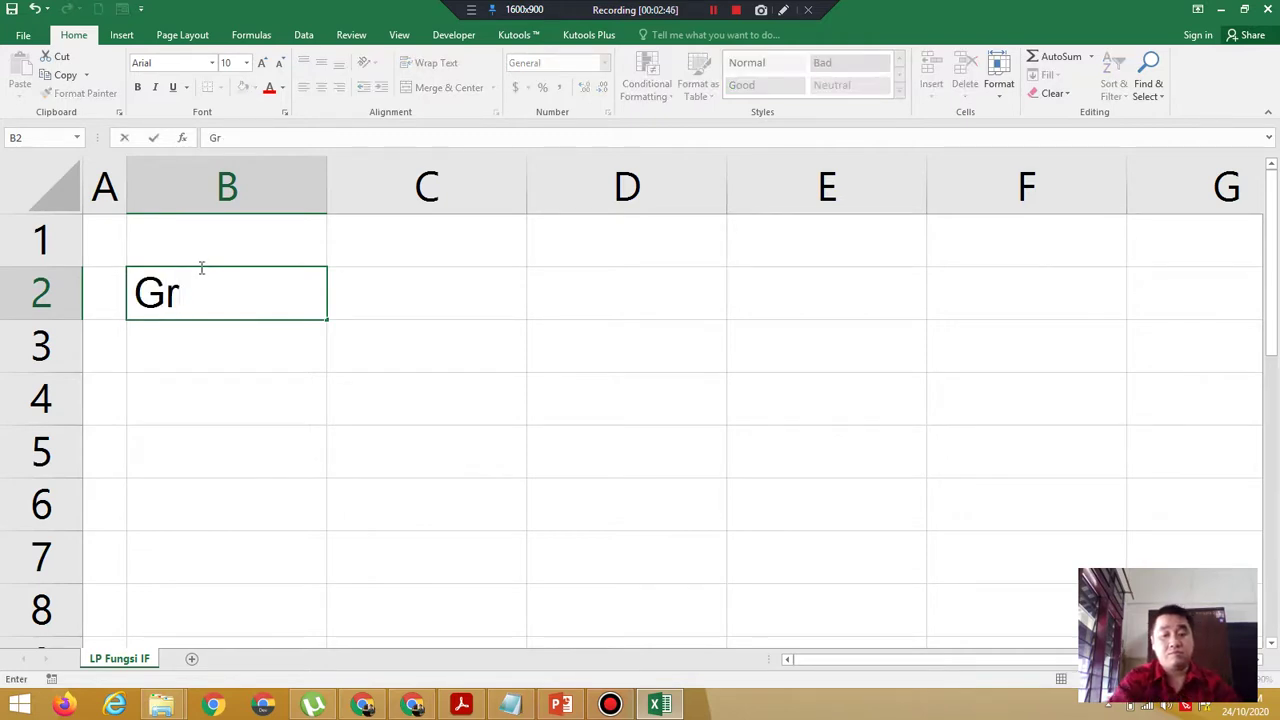
pyautogui.write('up')
pyautogui.press('Tab')
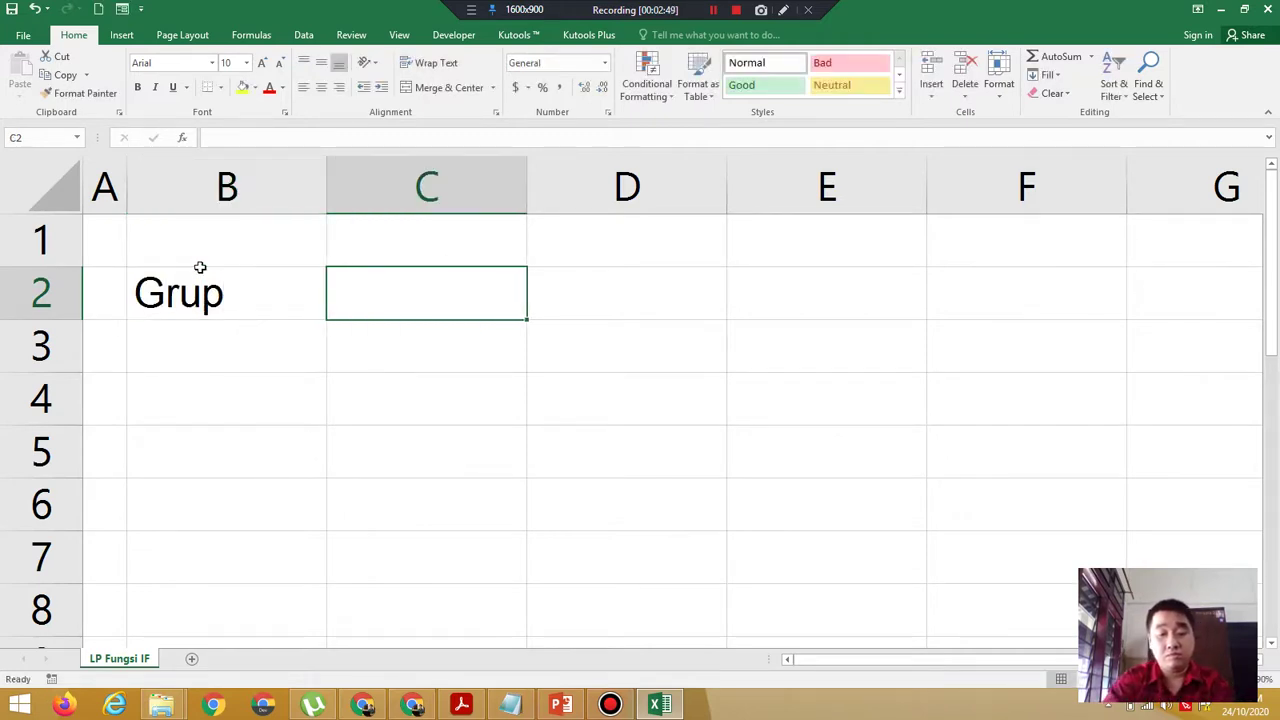
pyautogui.write('Kota')
pyautogui.press('Return')
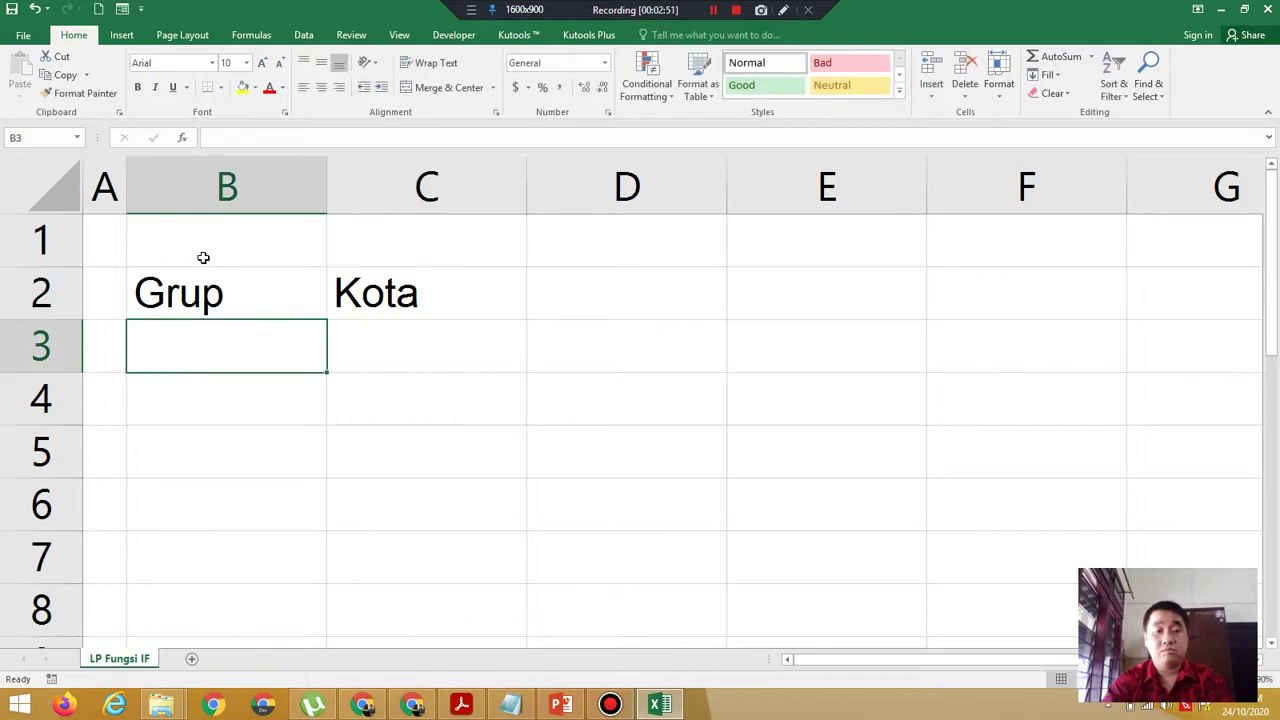
# Fill the Grup column in B3:B7 with A, B, B, A, A.
pyautogui.write('A')
pyautogui.press('Return')
pyautogui.write('B')
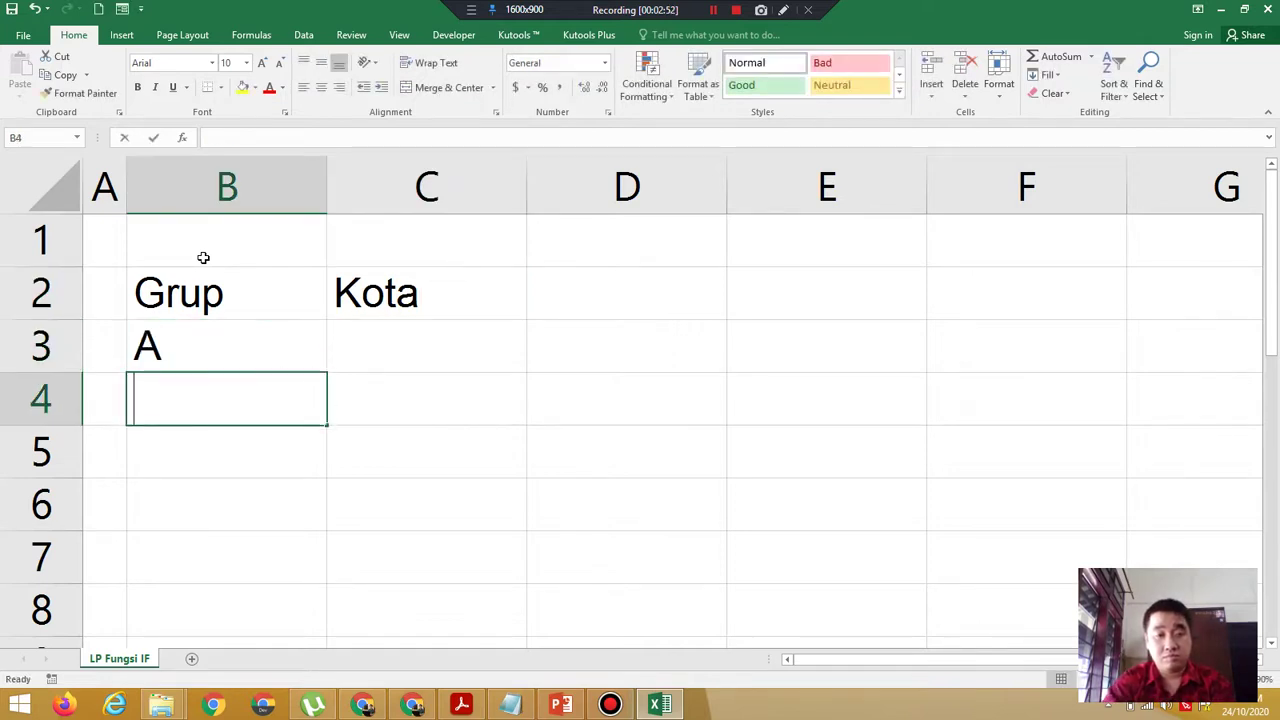
pyautogui.press('Return')
pyautogui.write('B')
pyautogui.press('Return')
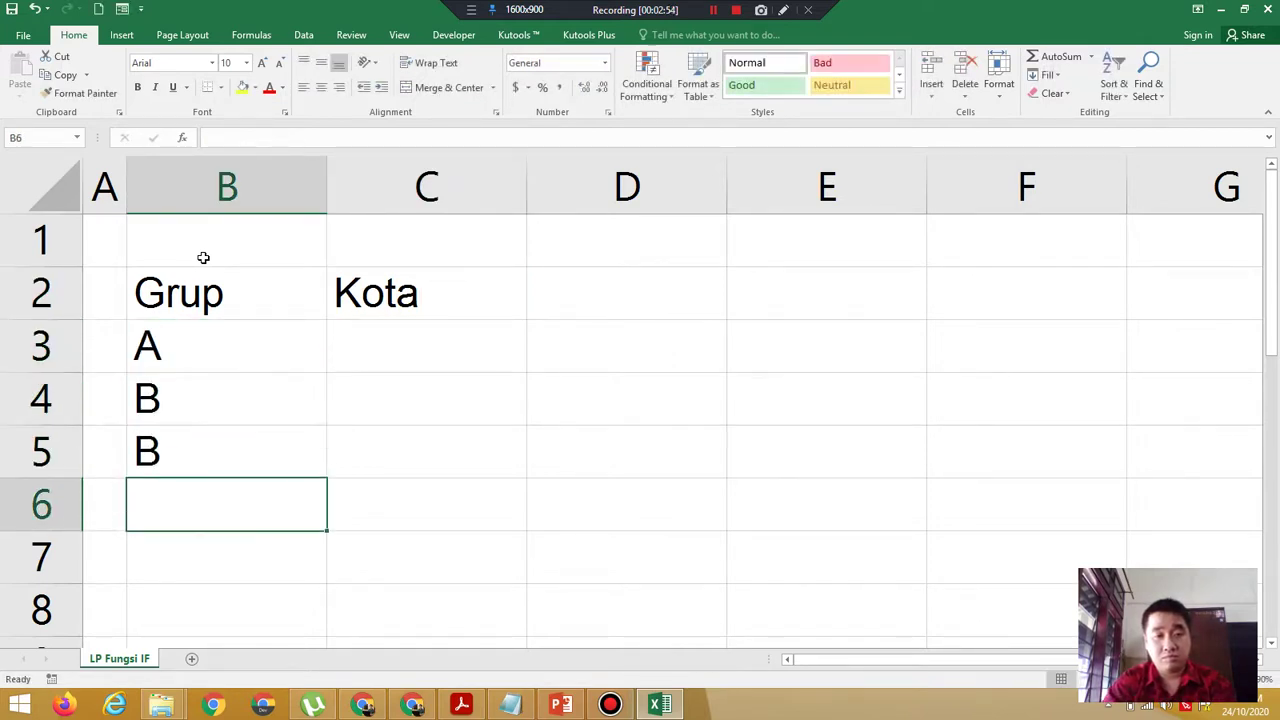
pyautogui.write('A')
pyautogui.press('Return')
pyautogui.write('A')
pyautogui.press('Return')
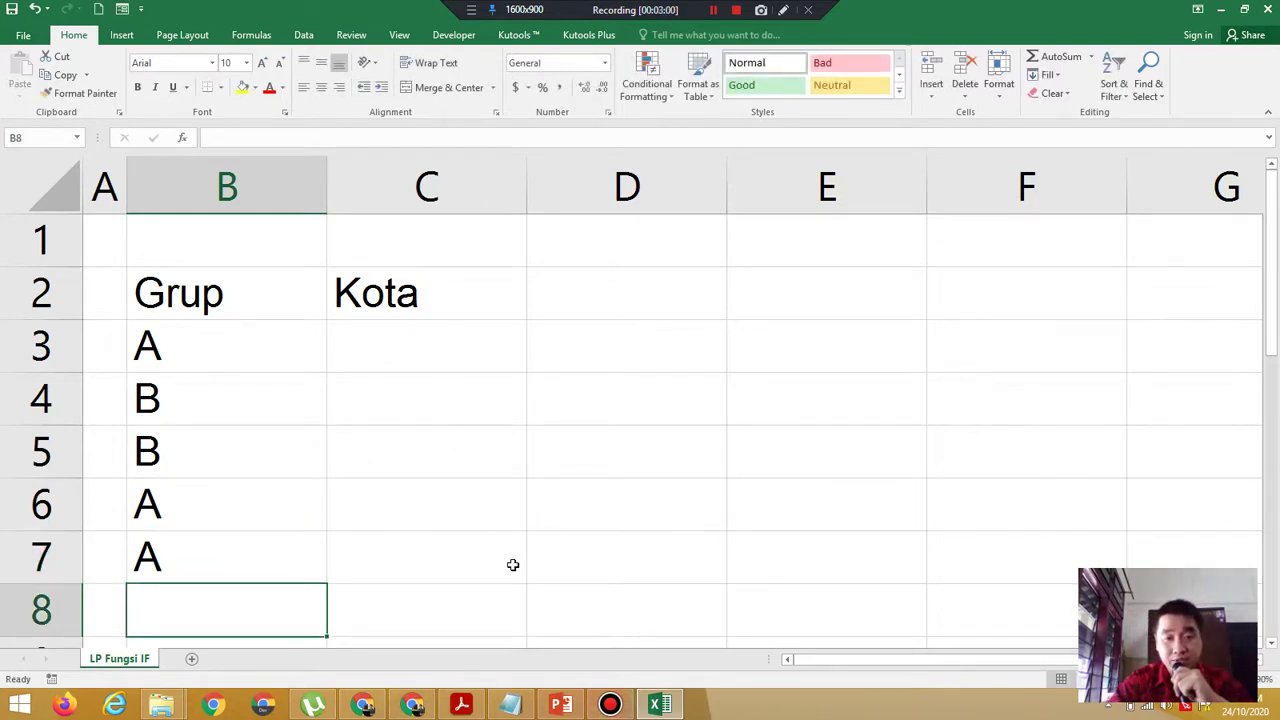
# Check the Grup-to-Daerah rules below the layout table in the exercise PDF in Acrobat, and return to the Excel sheet.
pyautogui.click(463, 704)
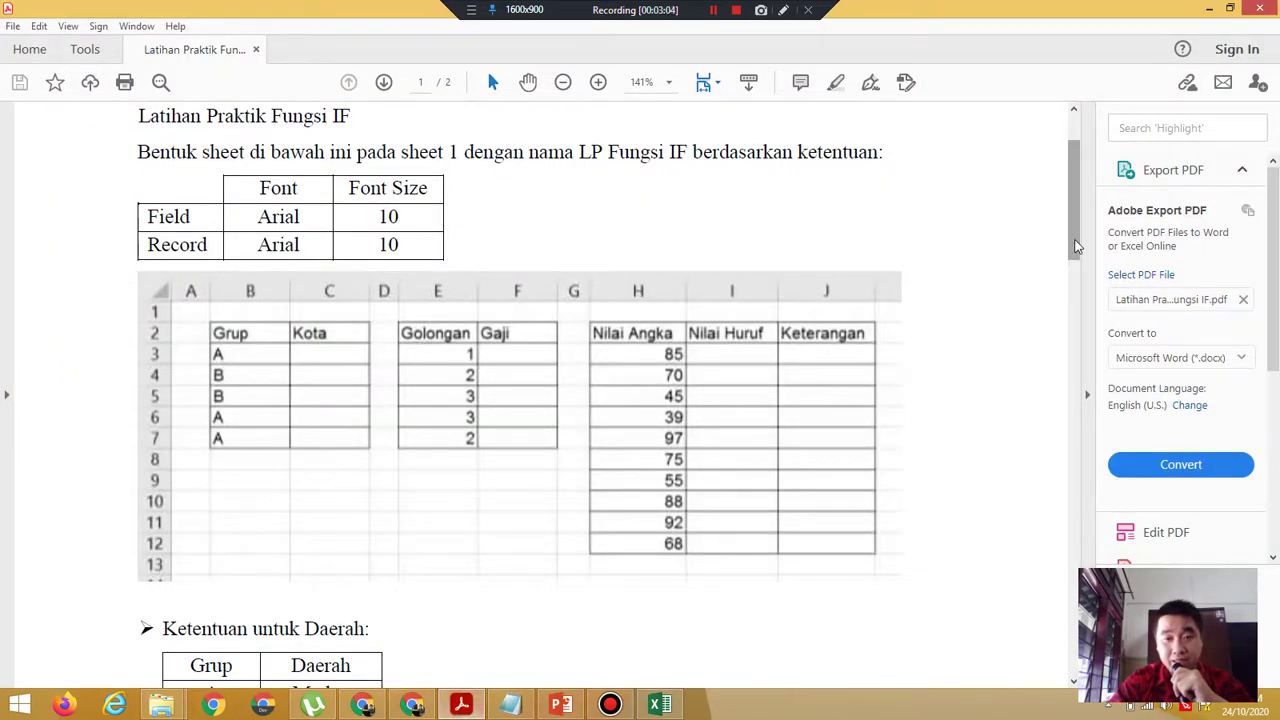
pyautogui.moveTo(1077, 246); pyautogui.dragTo(1100, 329)
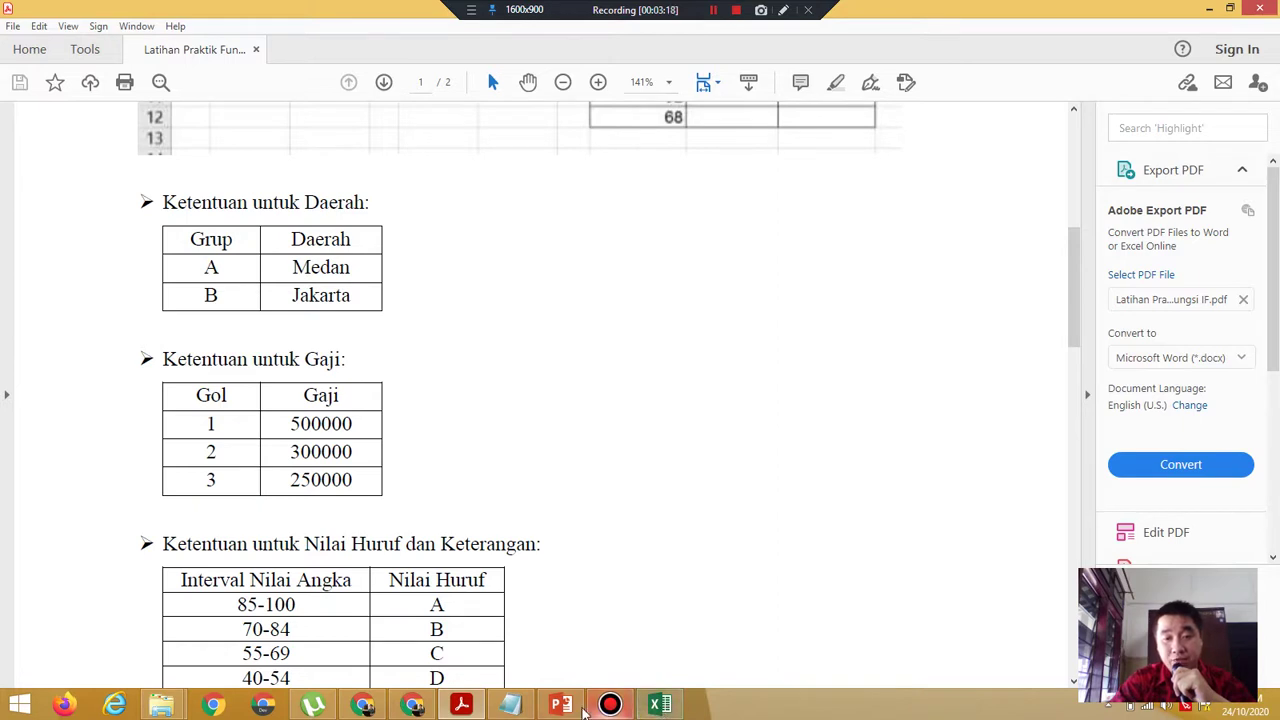
pyautogui.click(660, 705)
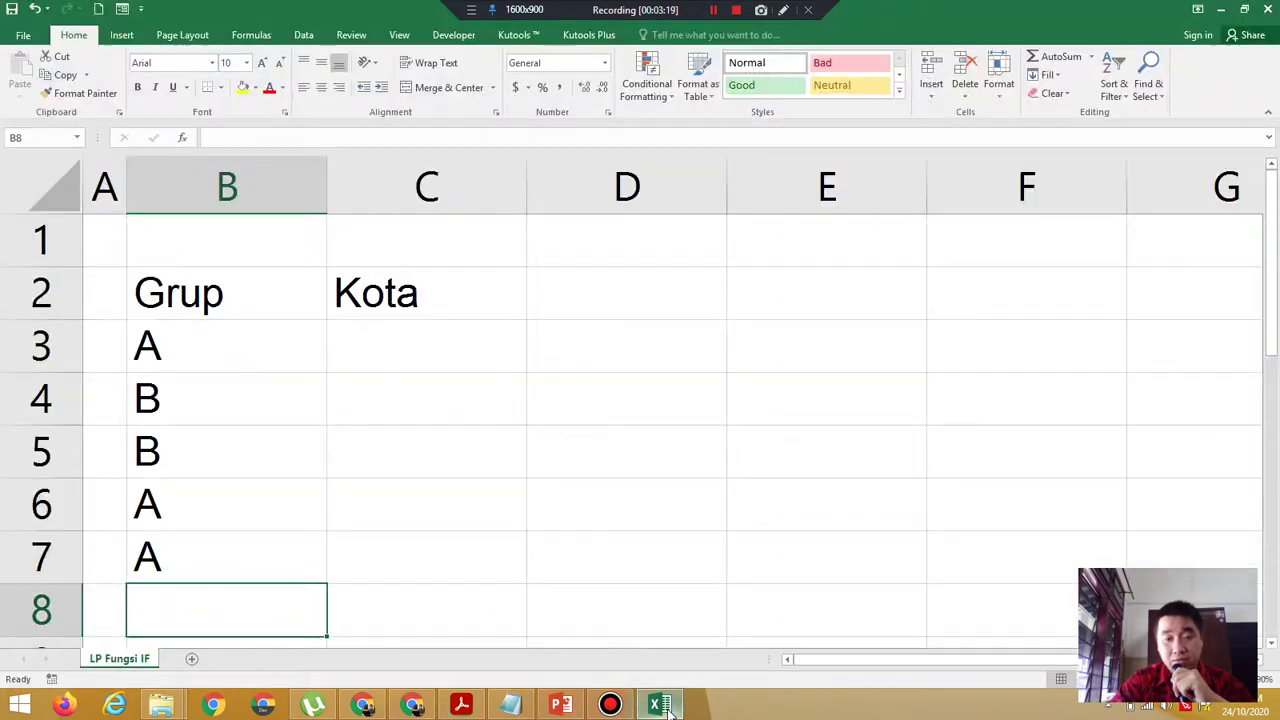
# Enter Medan in C3 and Jakarta in C4 of the Kota column.
pyautogui.click(432, 361)
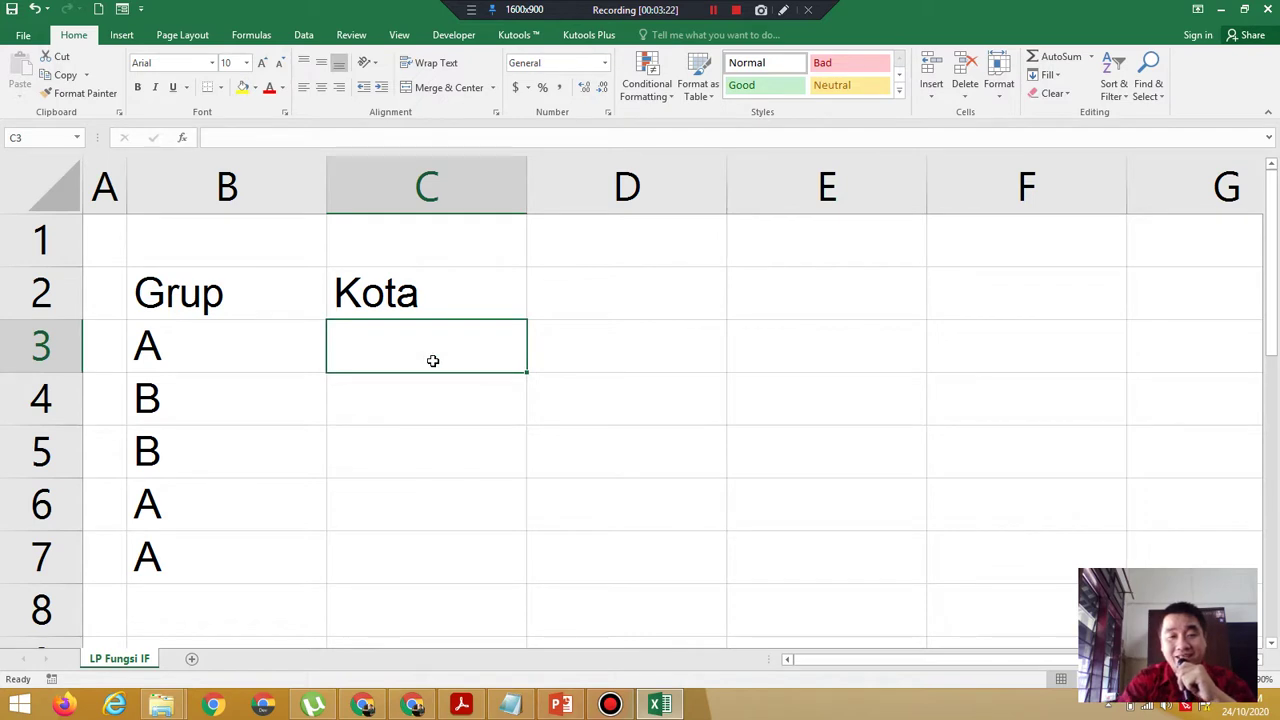
pyautogui.write('Meda')
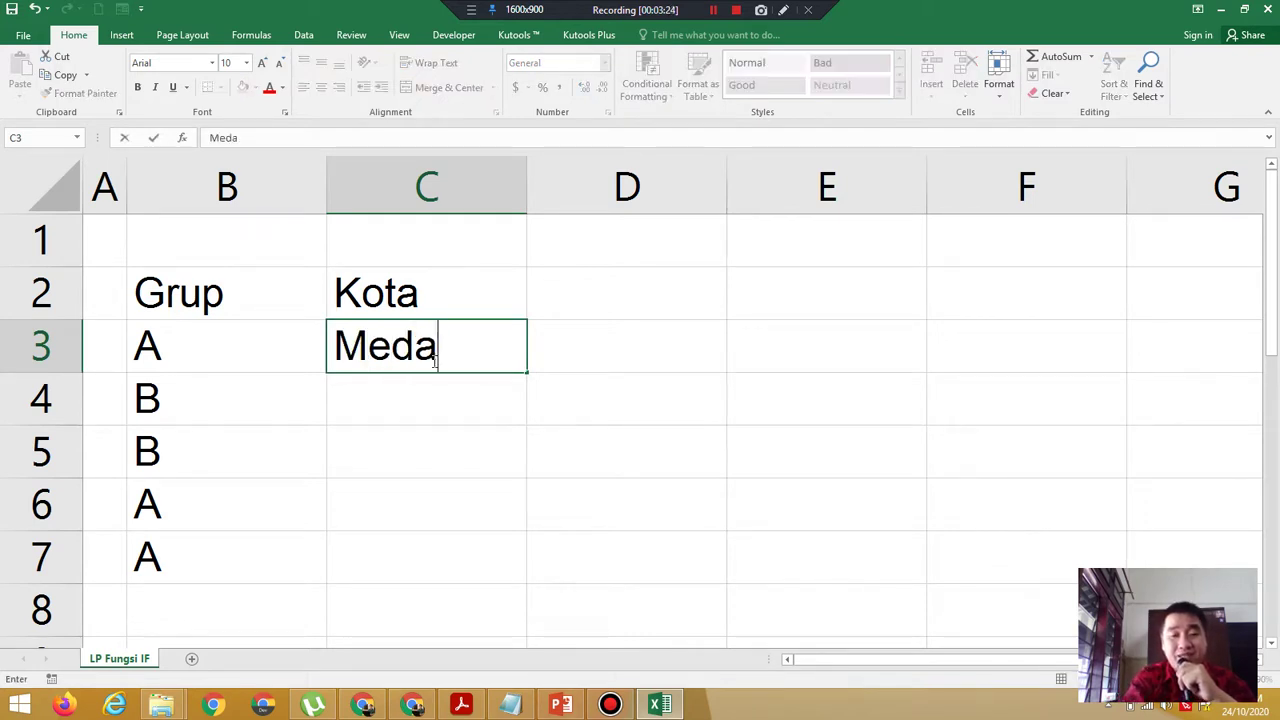
pyautogui.write('m')
pyautogui.press('BackSpace')
pyautogui.write('n')
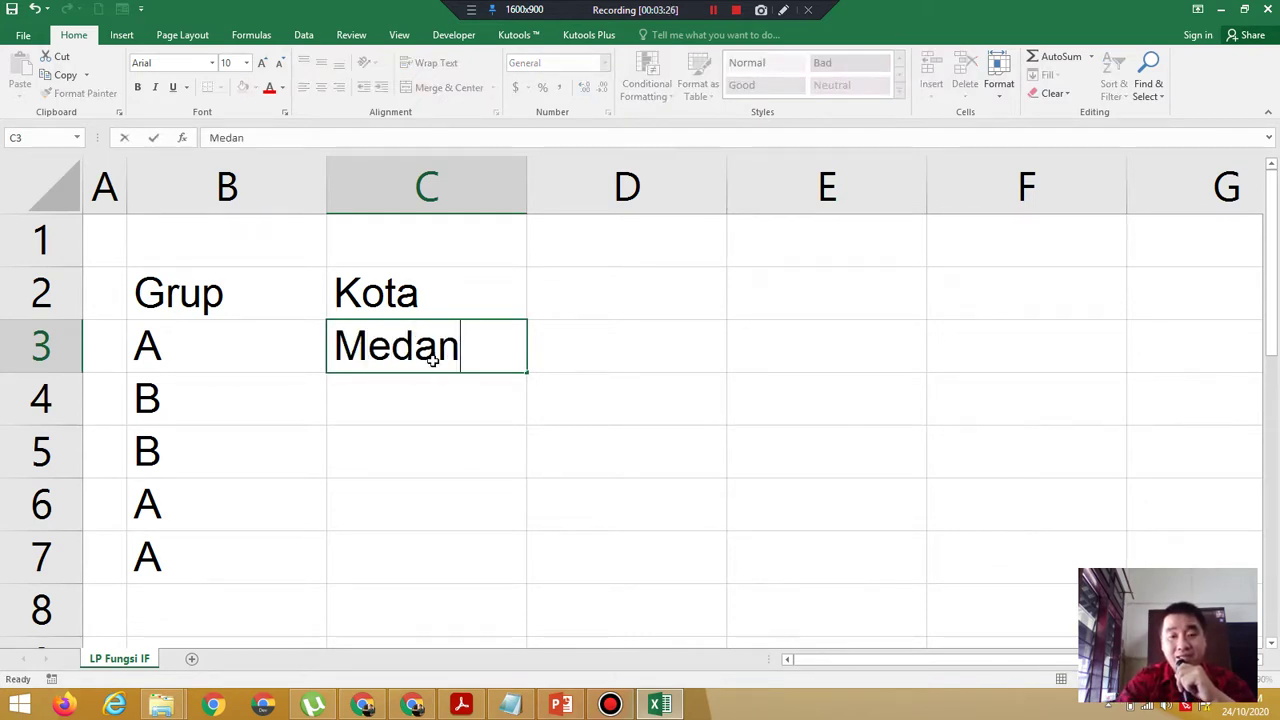
pyautogui.press('Return')
pyautogui.write('Jak')
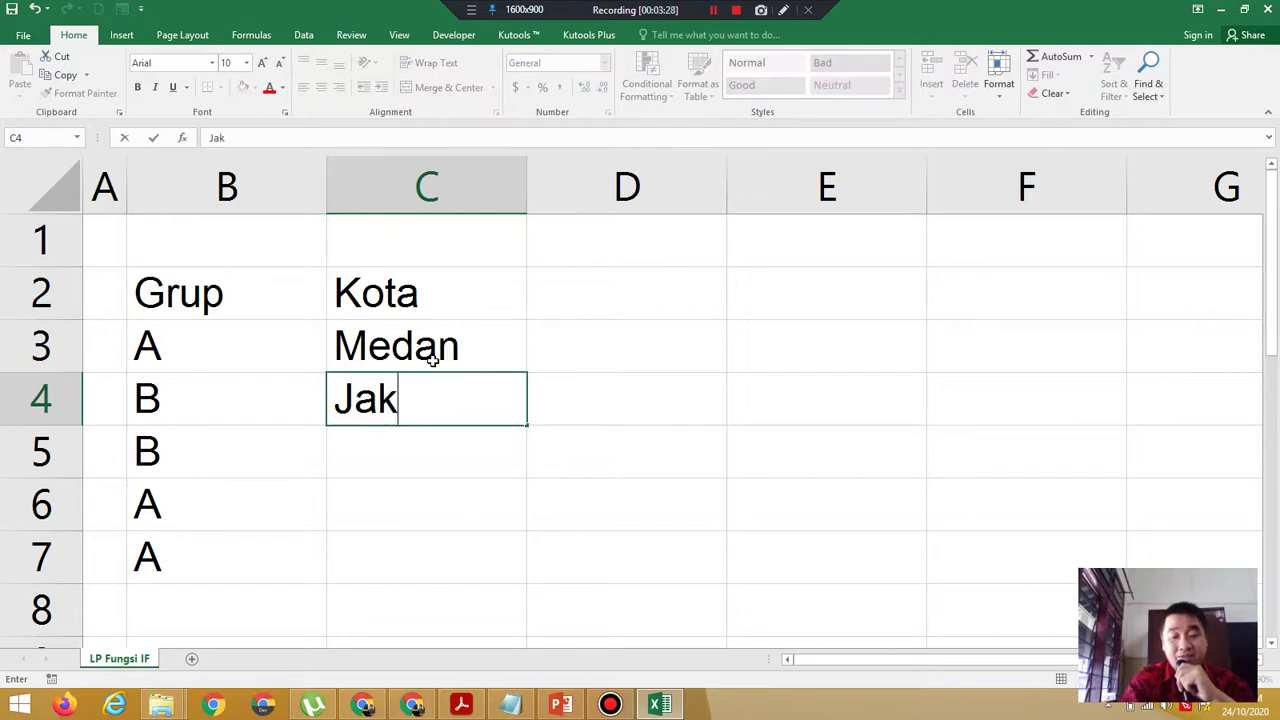
pyautogui.write('arta')
pyautogui.press('Return')
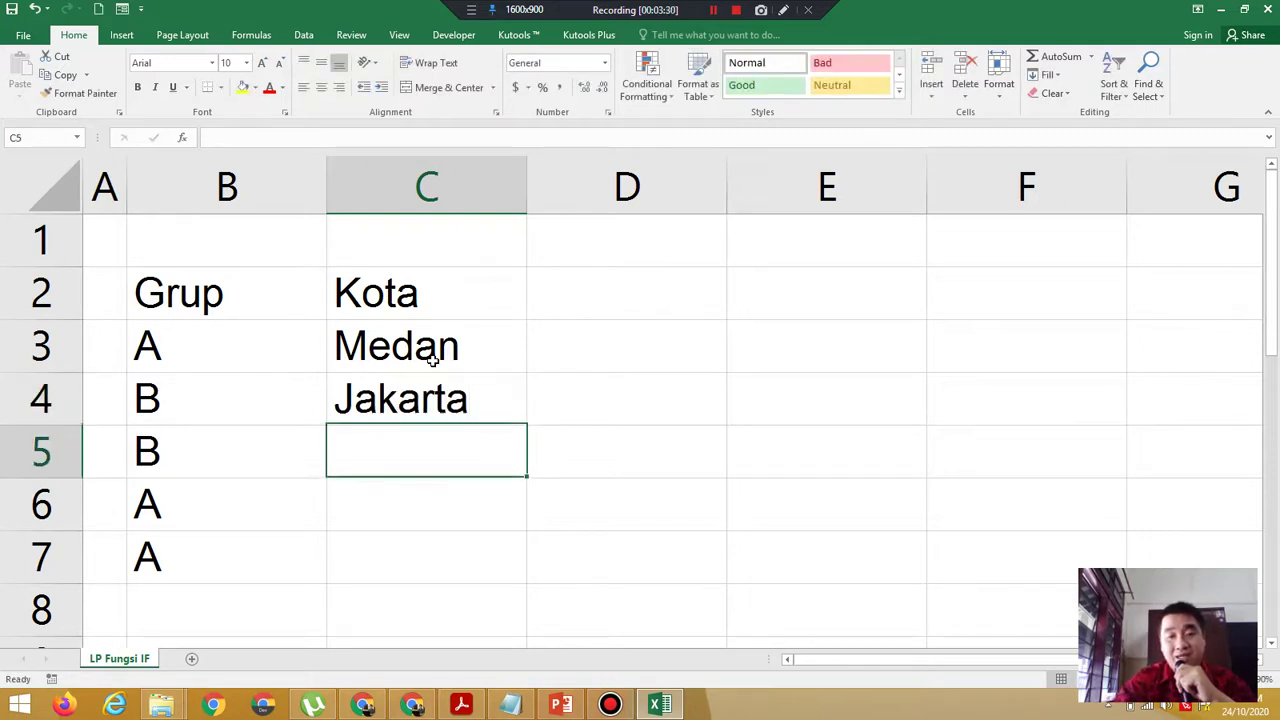
# Copy Medan from C3 into C6:C7 for the remaining group A rows.
pyautogui.click(425, 340)
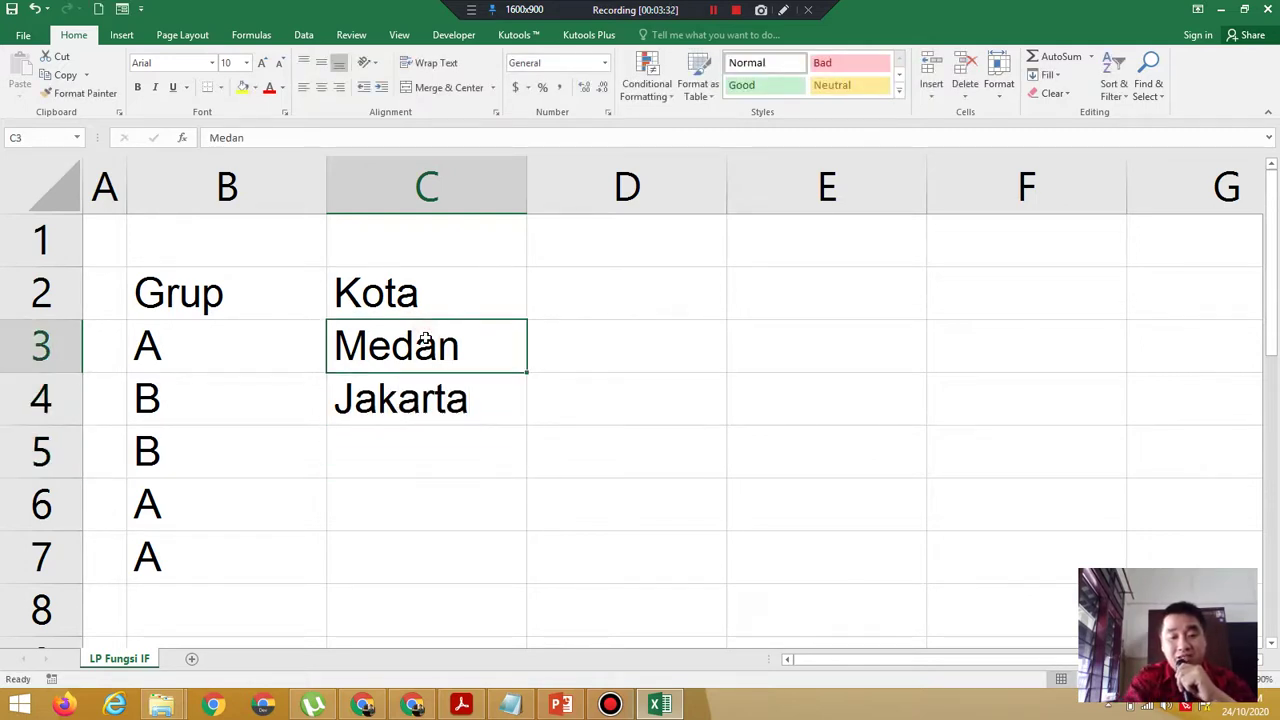
pyautogui.hotkey('ctrl', 'c')
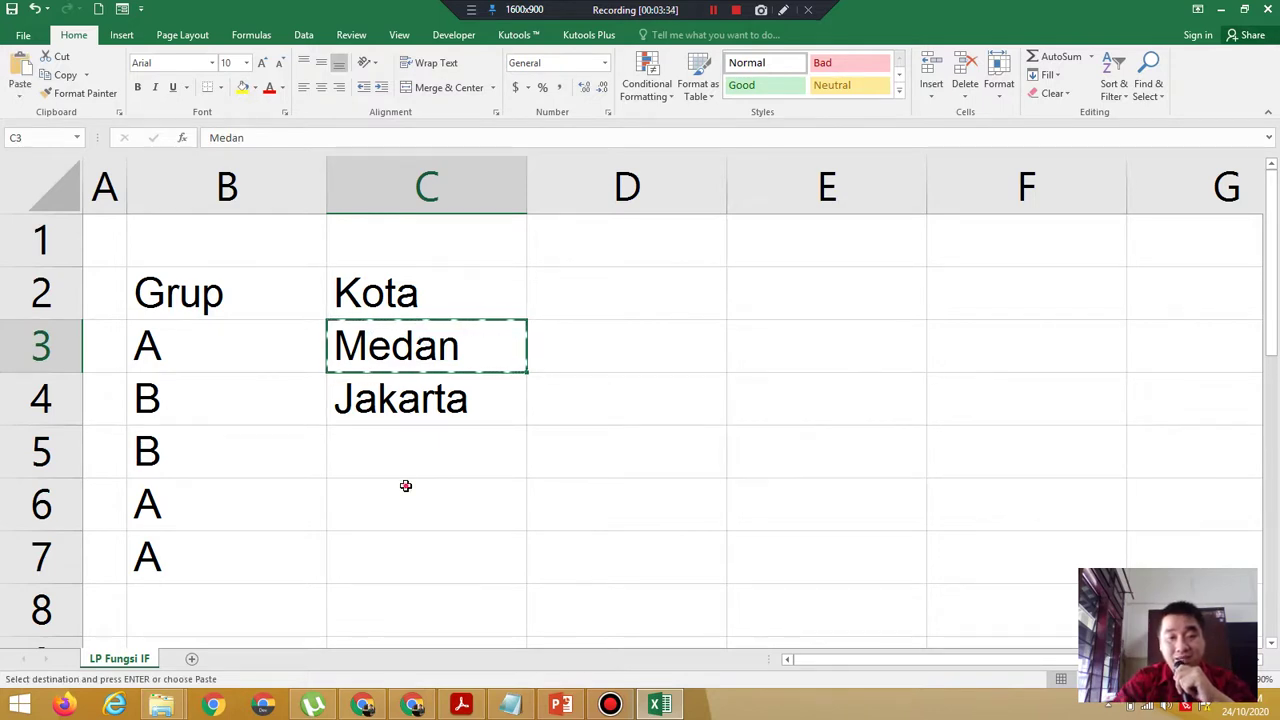
pyautogui.moveTo(405, 485); pyautogui.dragTo(423, 537)
pyautogui.hotkey('ctrl', 'v')
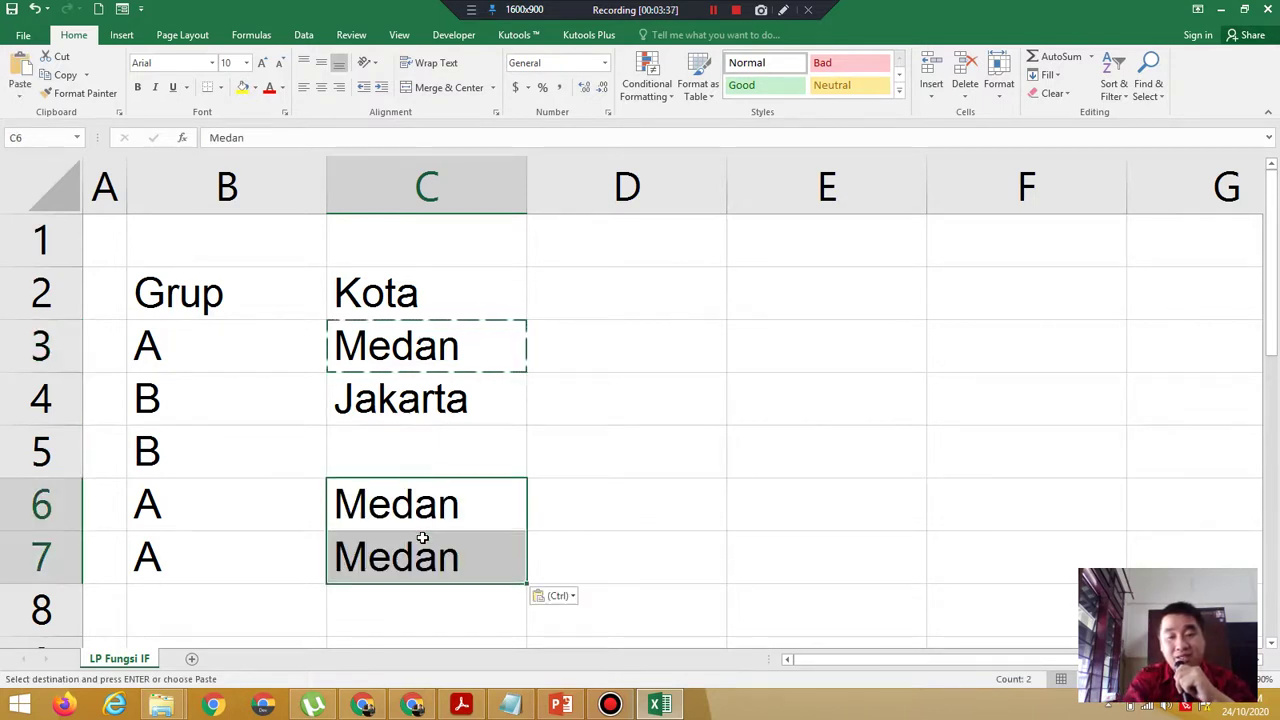
pyautogui.click(470, 404)
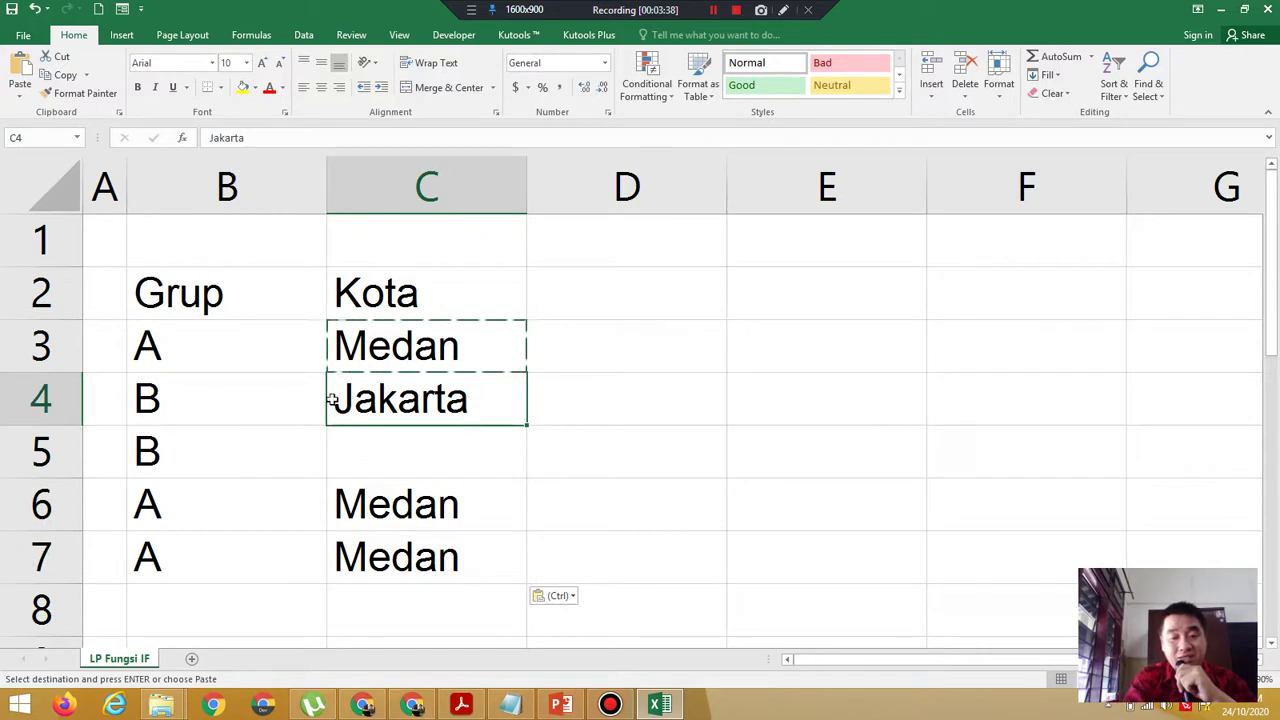
pyautogui.hotkey('ctrl', 'c')
pyautogui.click(419, 447)
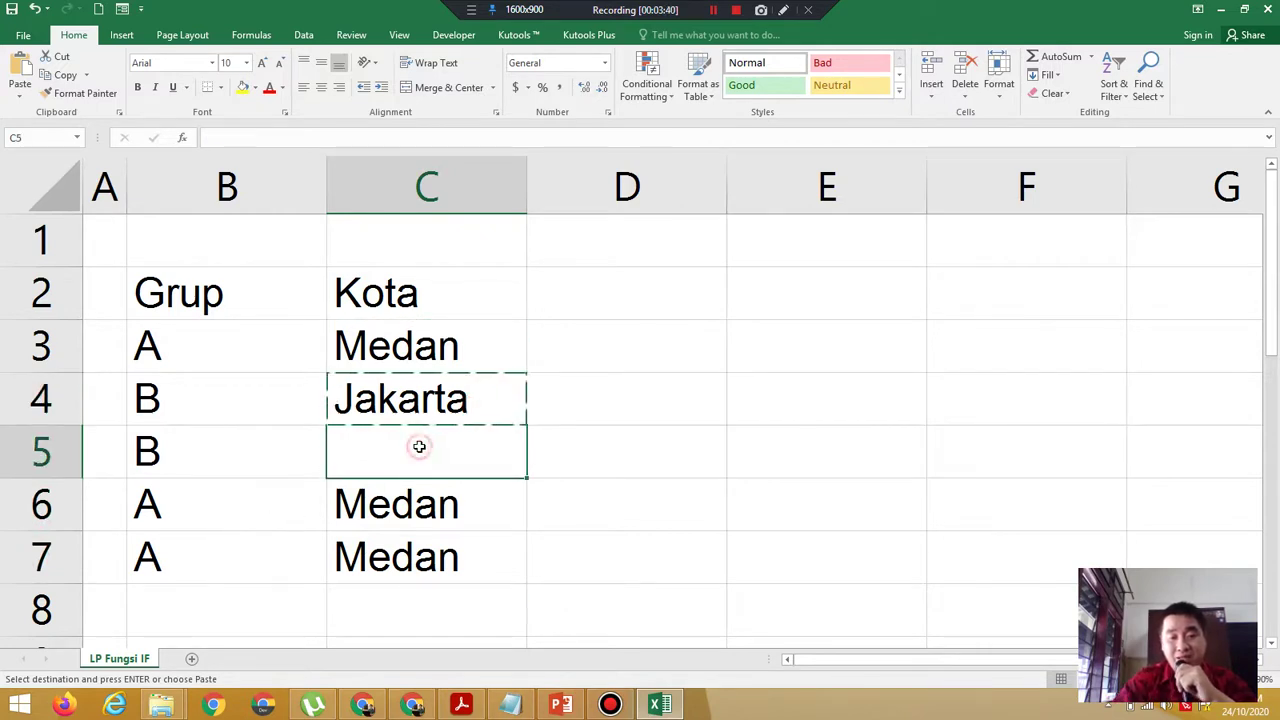
pyautogui.doubleClick(419, 447)
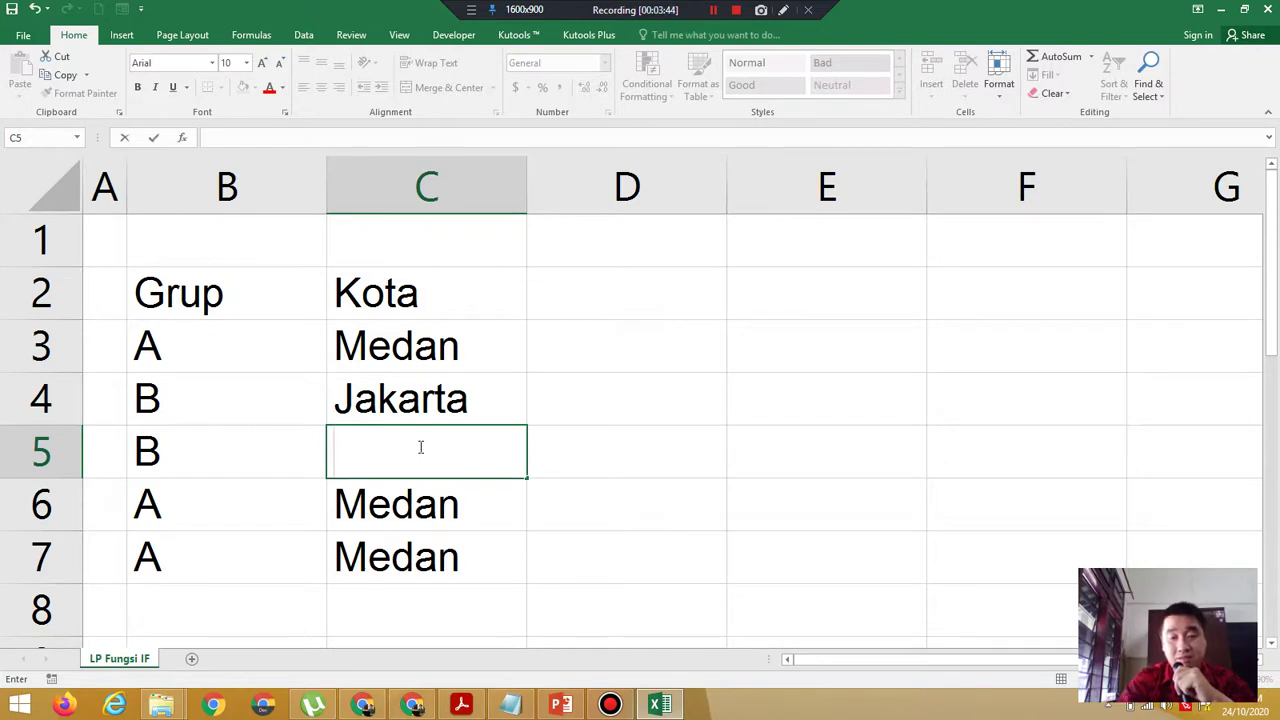
pyautogui.press('Return')
pyautogui.click(419, 447)
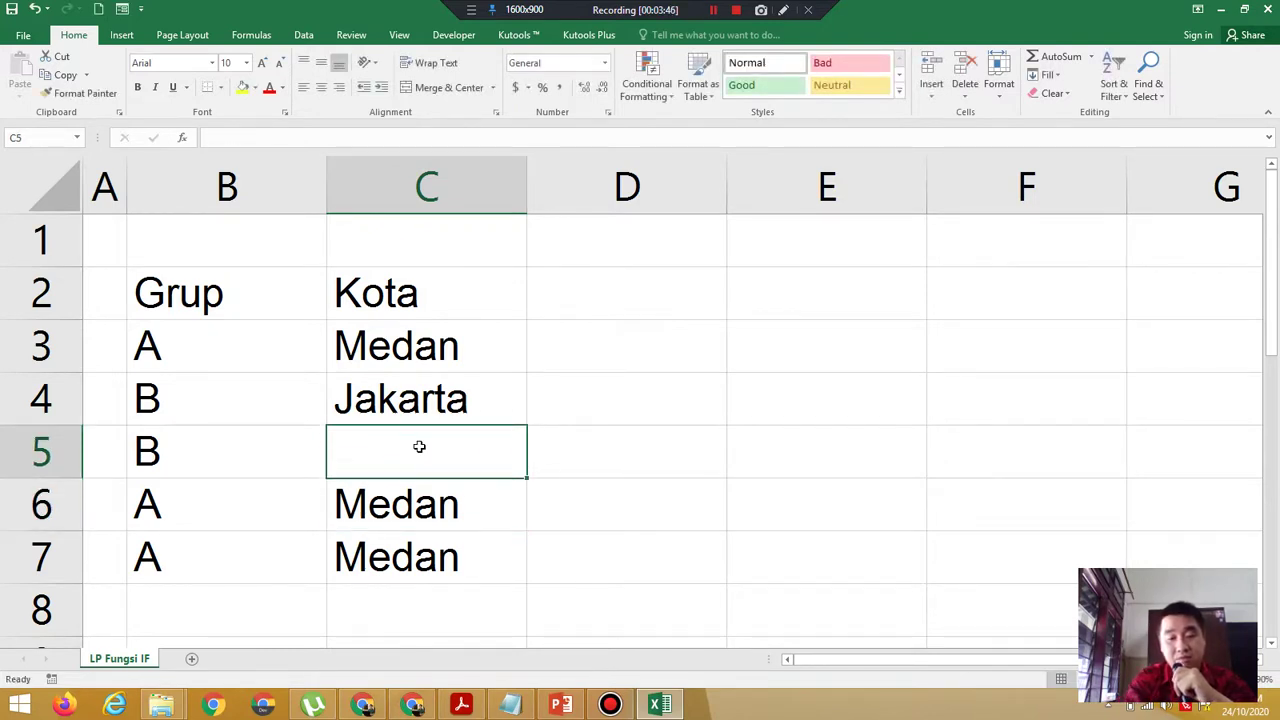
# Copy Jakarta from C4 into C5 for the second group B row.
pyautogui.click(420, 417)
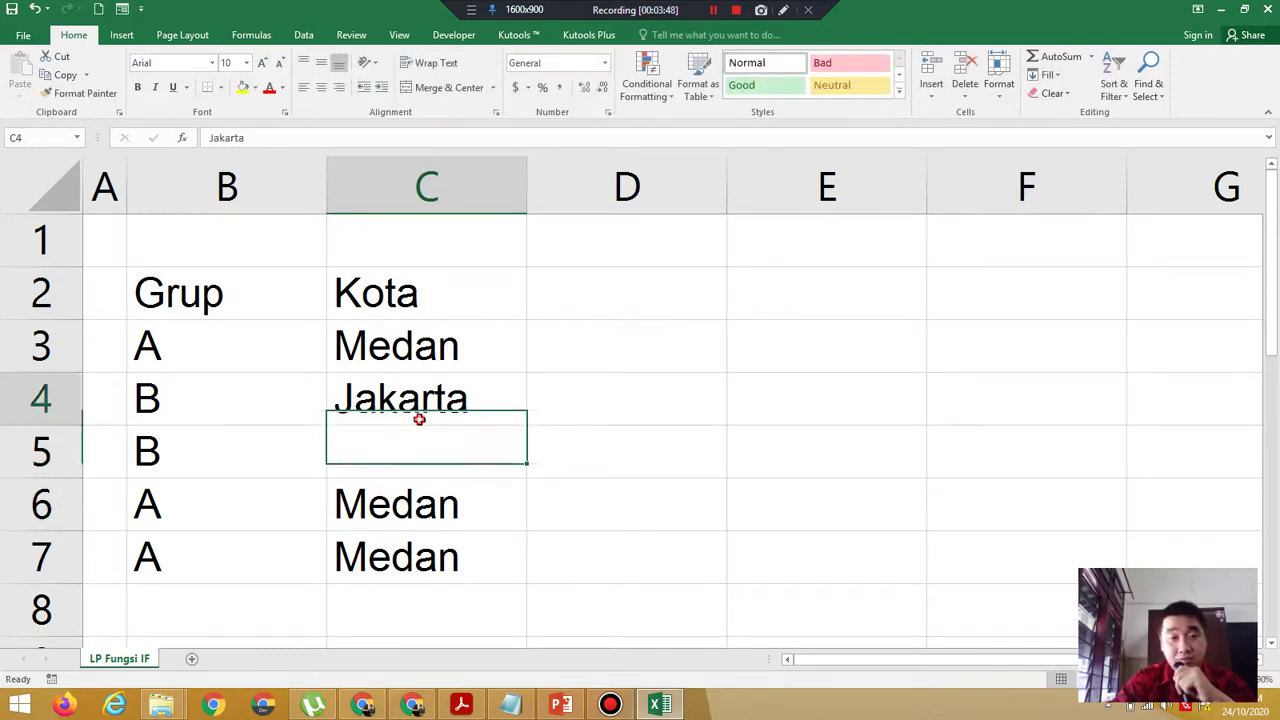
pyautogui.hotkey('ctrl', 'c')
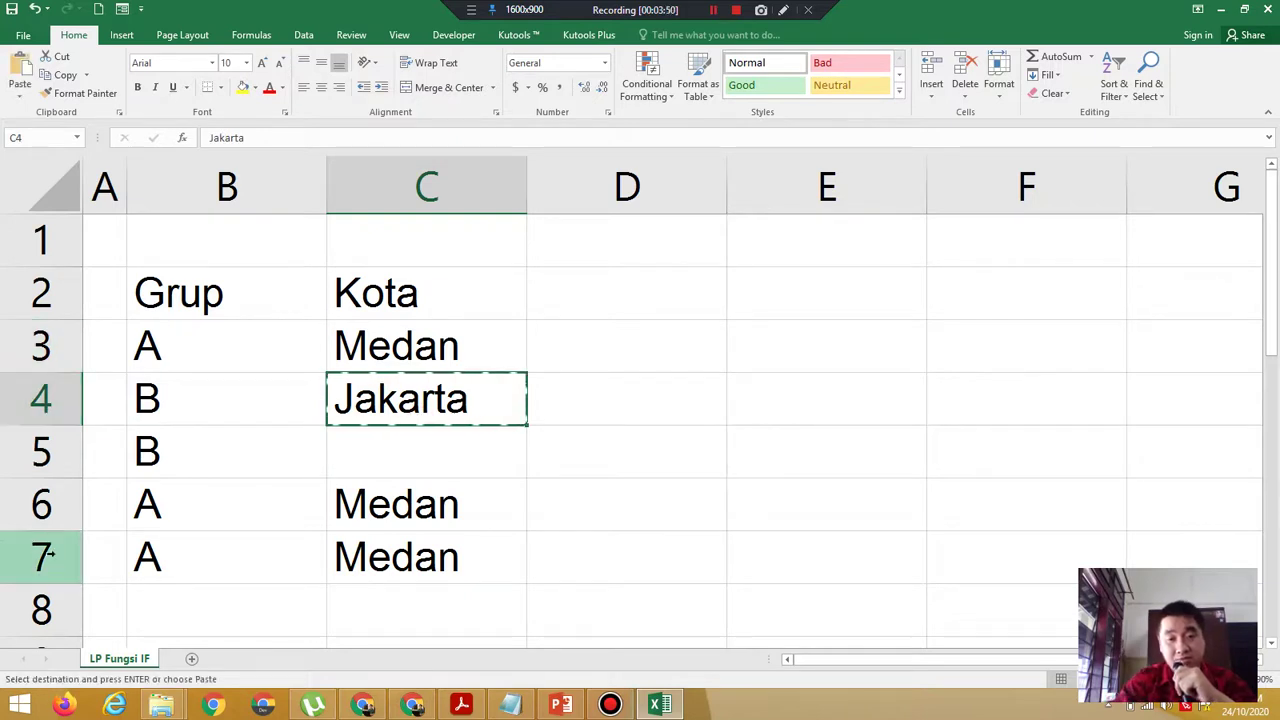
pyautogui.click(437, 448)
pyautogui.hotkey('ctrl', 'v')
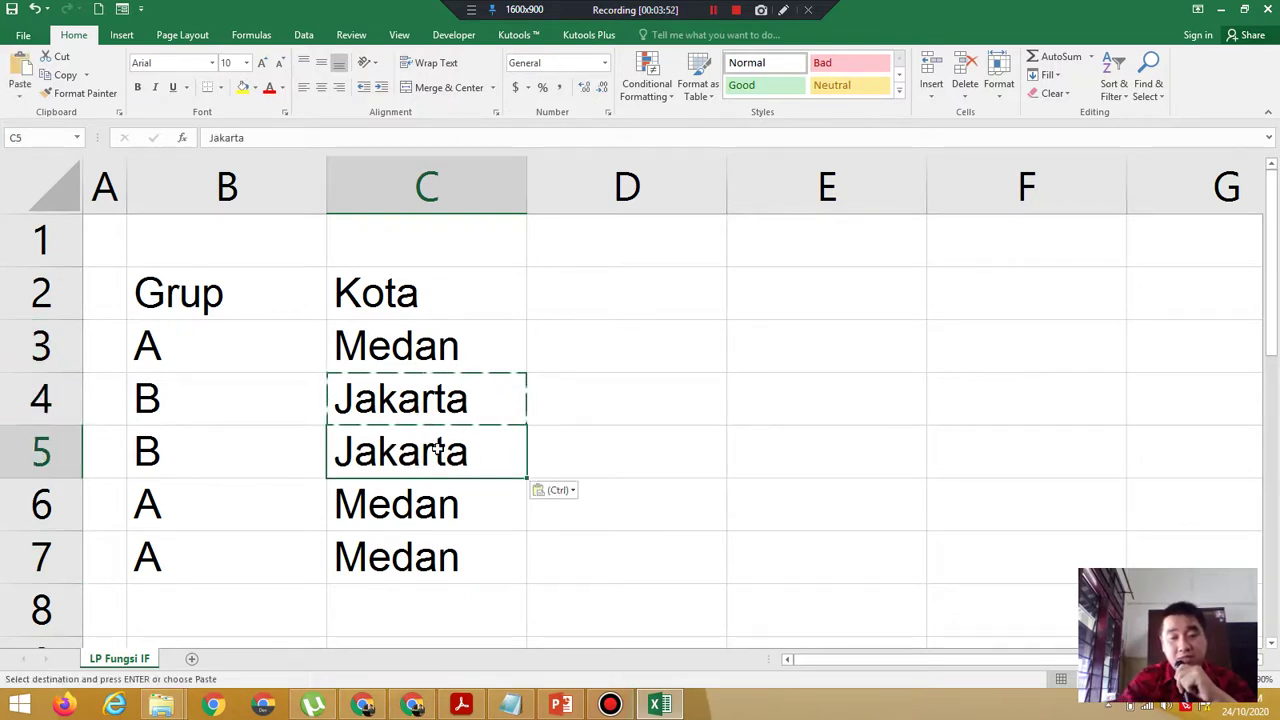
pyautogui.press('Escape')
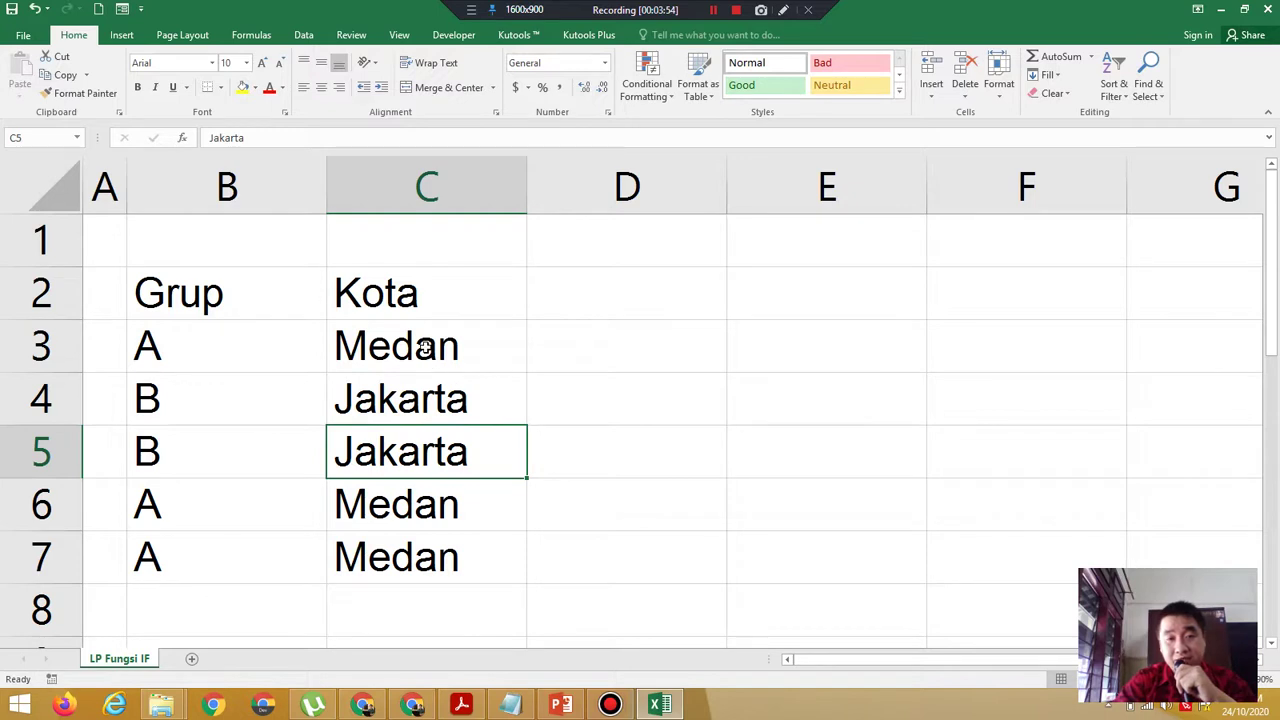
# Clear the manually entered city names from C3:C7 and select C3.
pyautogui.moveTo(425, 347); pyautogui.dragTo(473, 563)
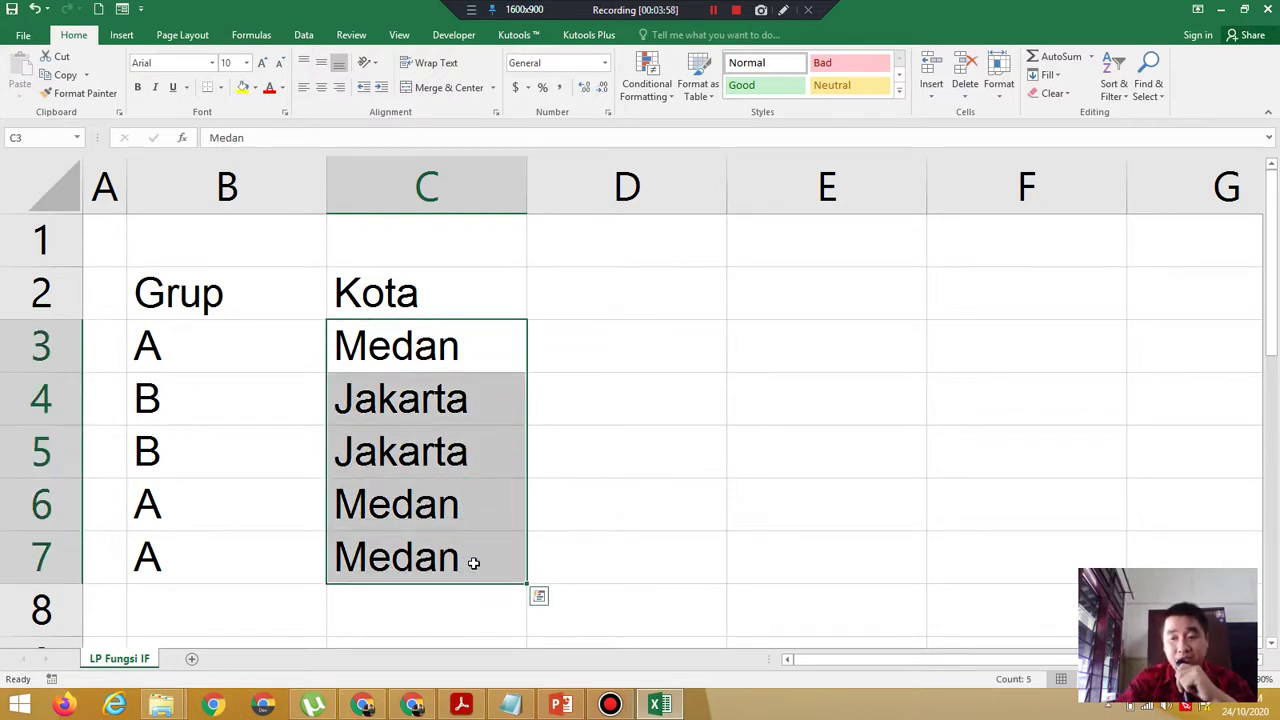
pyautogui.press('Delete')
pyautogui.click(462, 359)
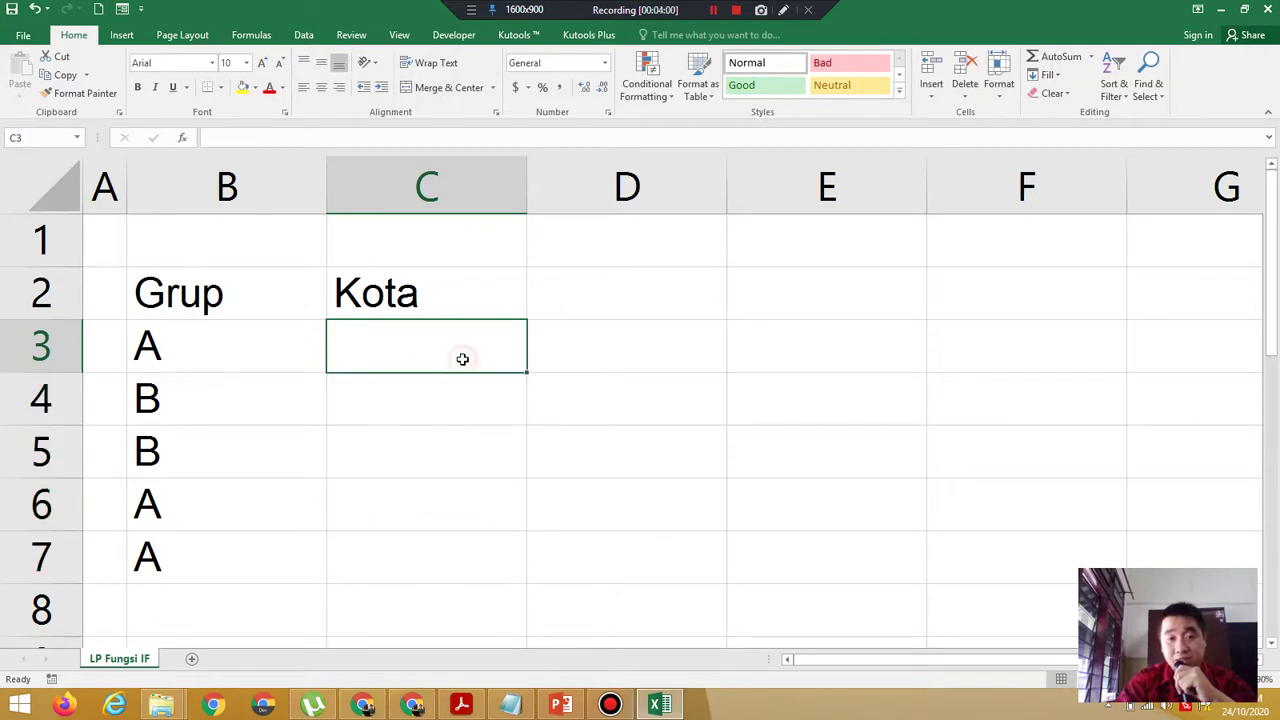
# Switch to the blank Notepad note and begin the IF syntax with "=If(Logical Test".
pyautogui.click(511, 705)
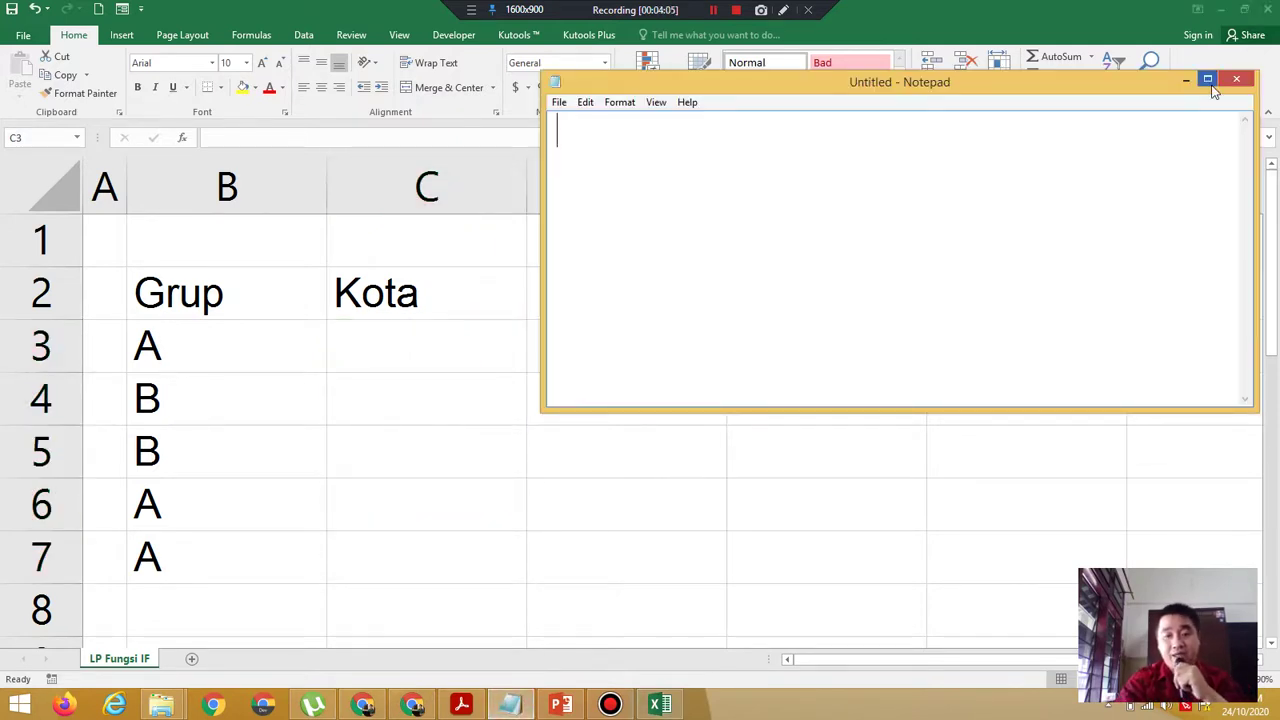
pyautogui.write('=')
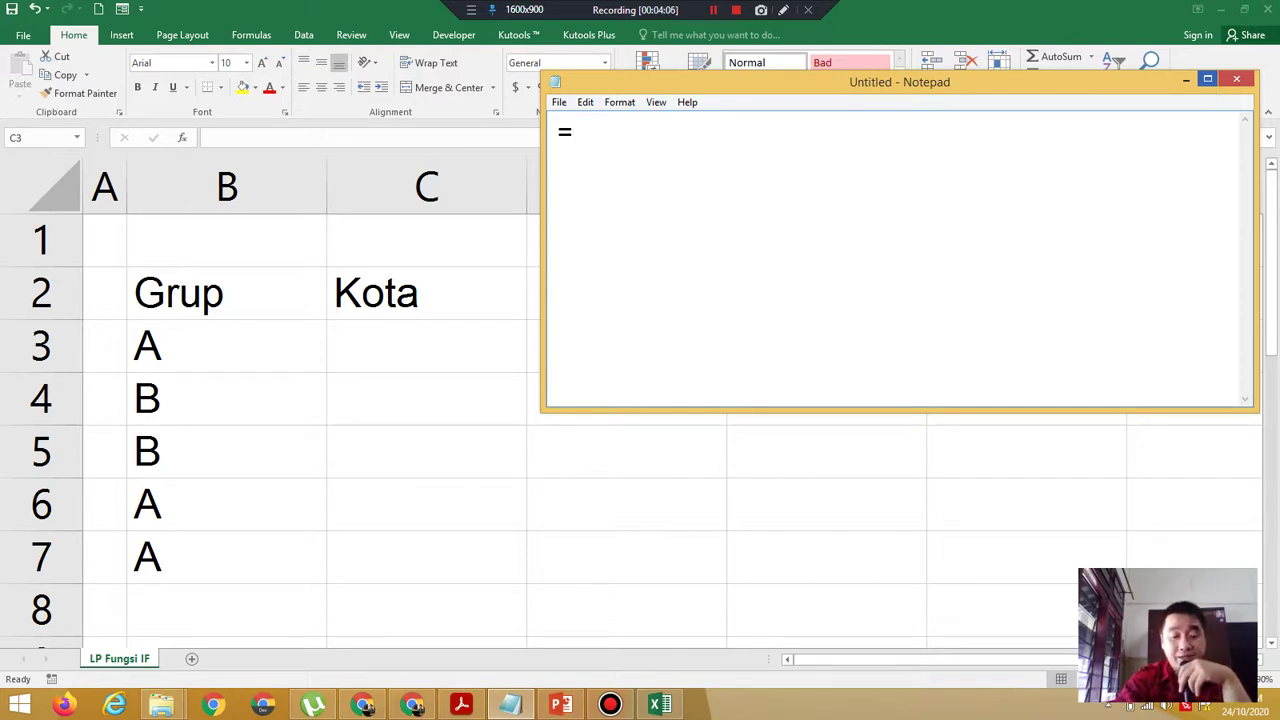
pyautogui.write('If(')
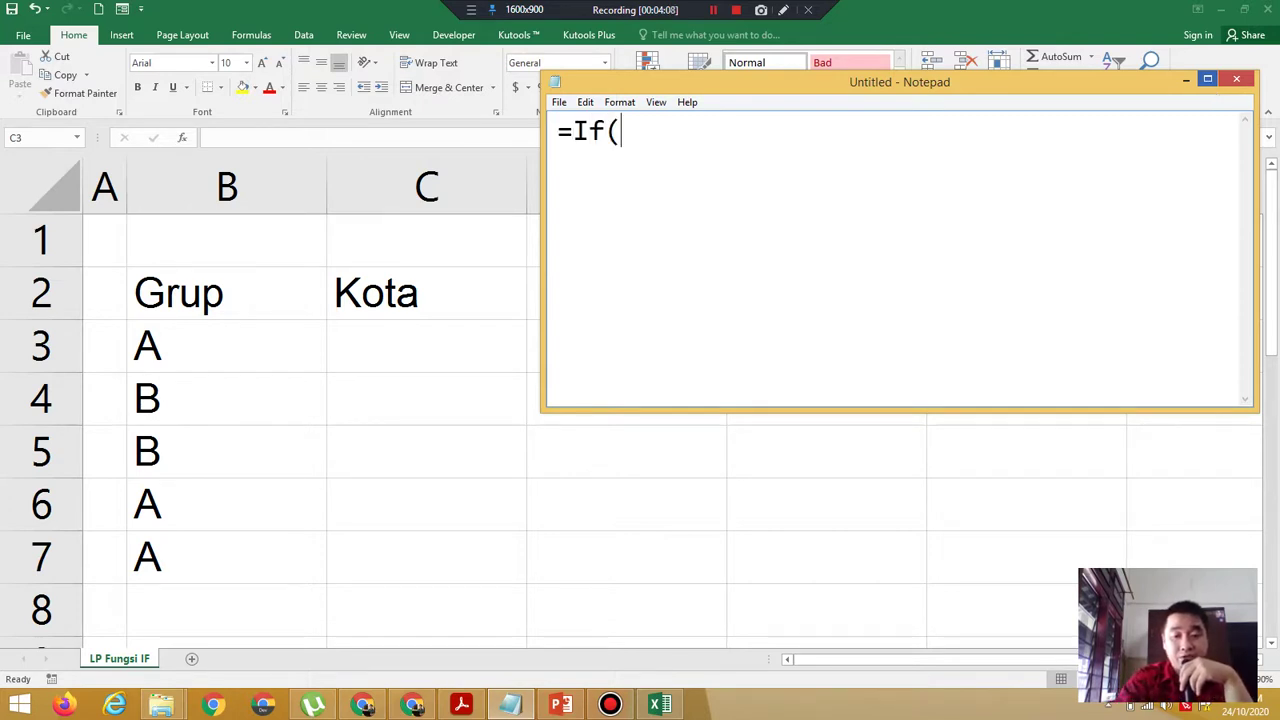
pyautogui.write('Logical')
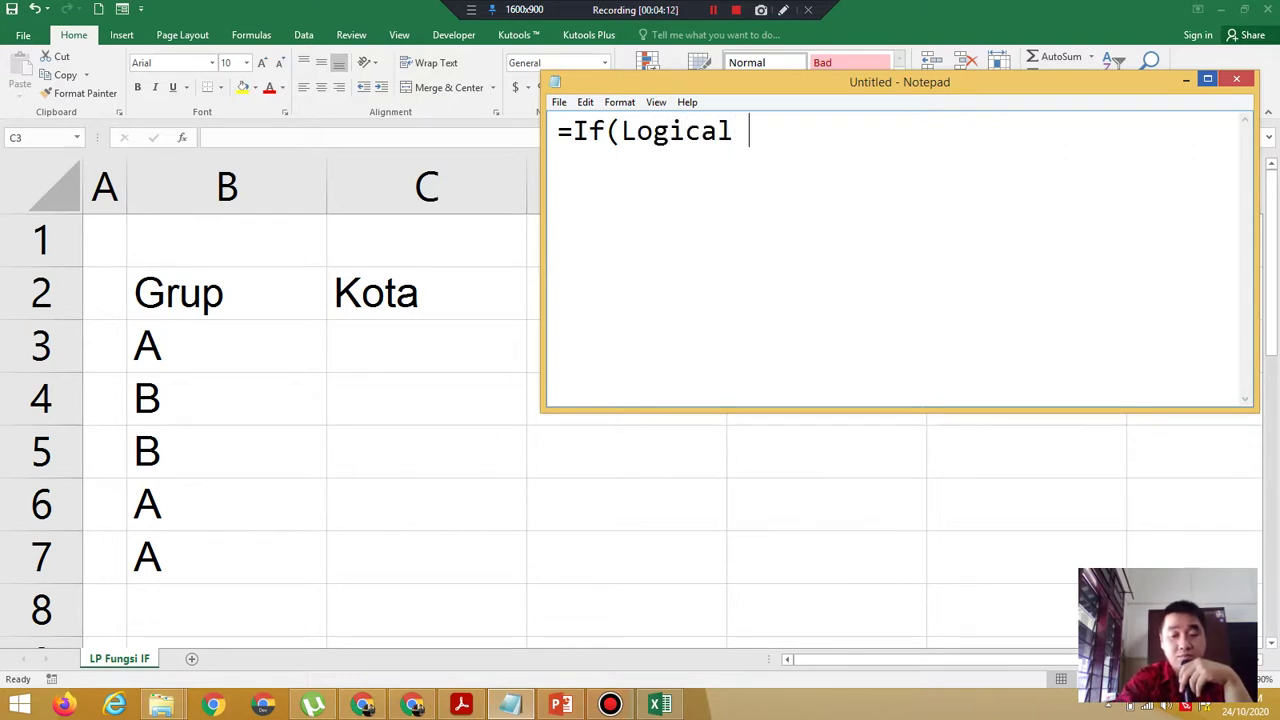
pyautogui.write(' /test')
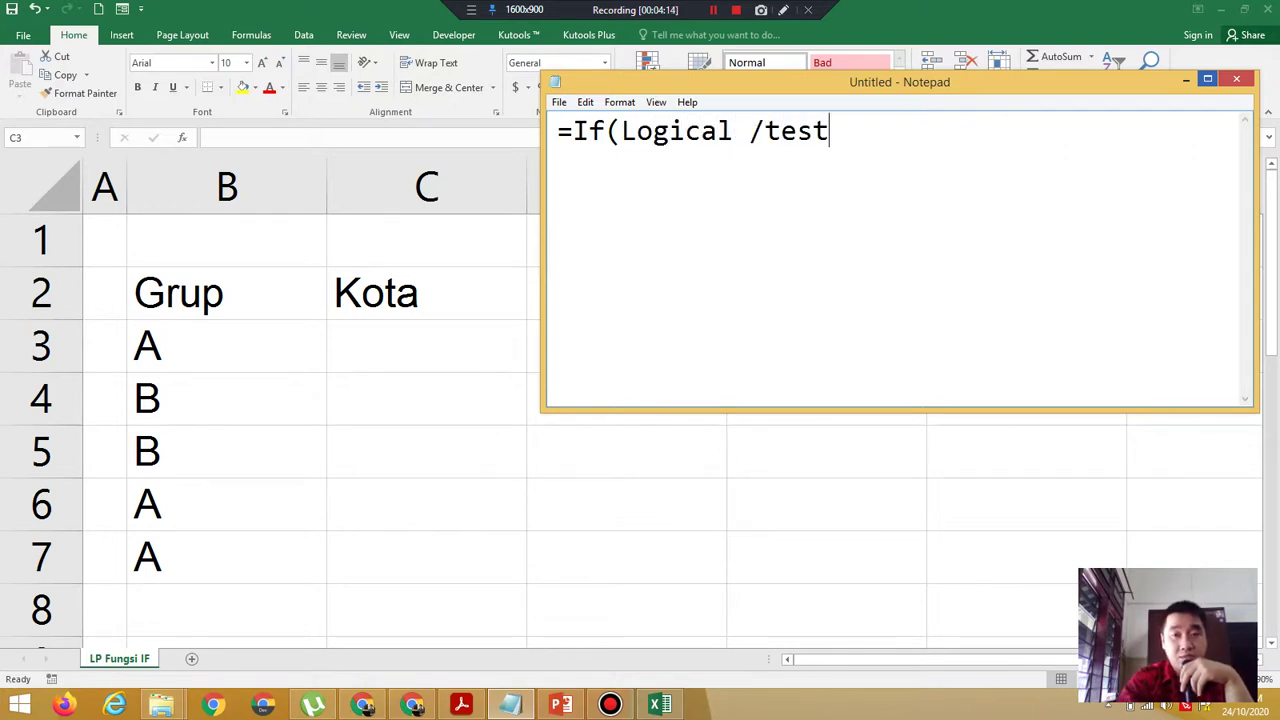
pyautogui.press('BackSpace')
pyautogui.press('BackSpace')
pyautogui.press('BackSpace')
pyautogui.press('BackSpace')
pyautogui.press('BackSpace')
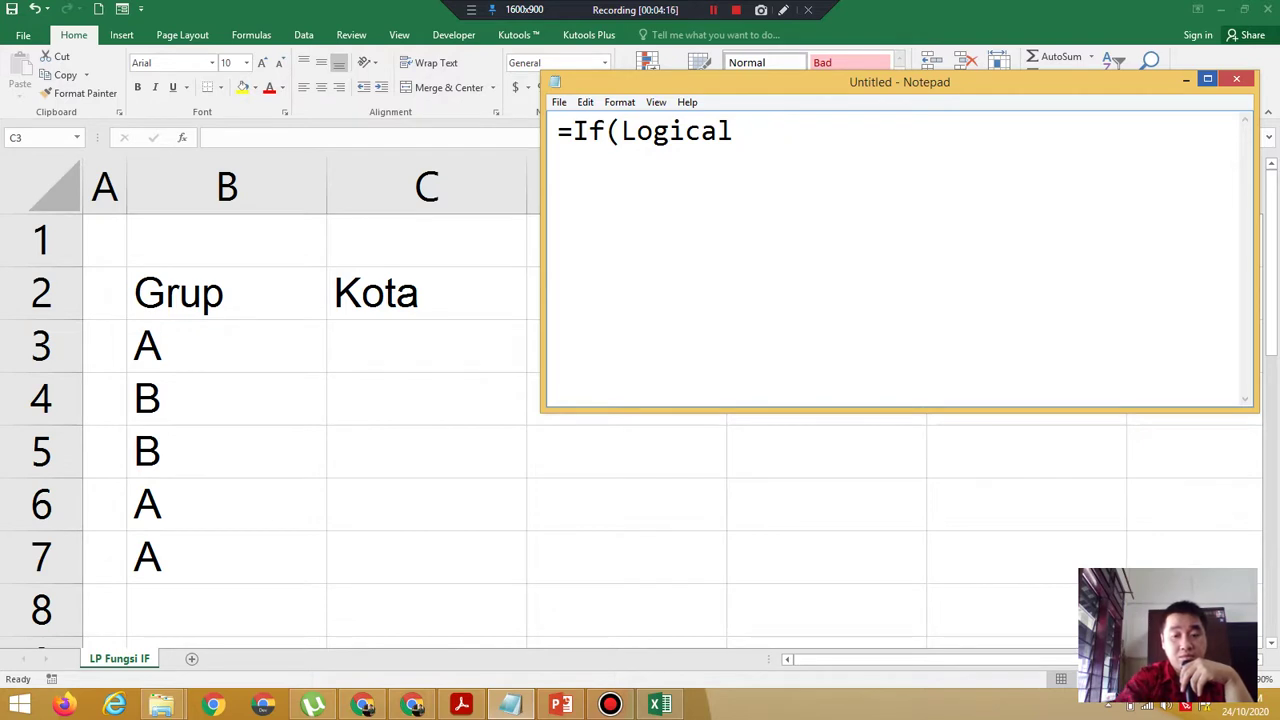
pyautogui.write('Test')
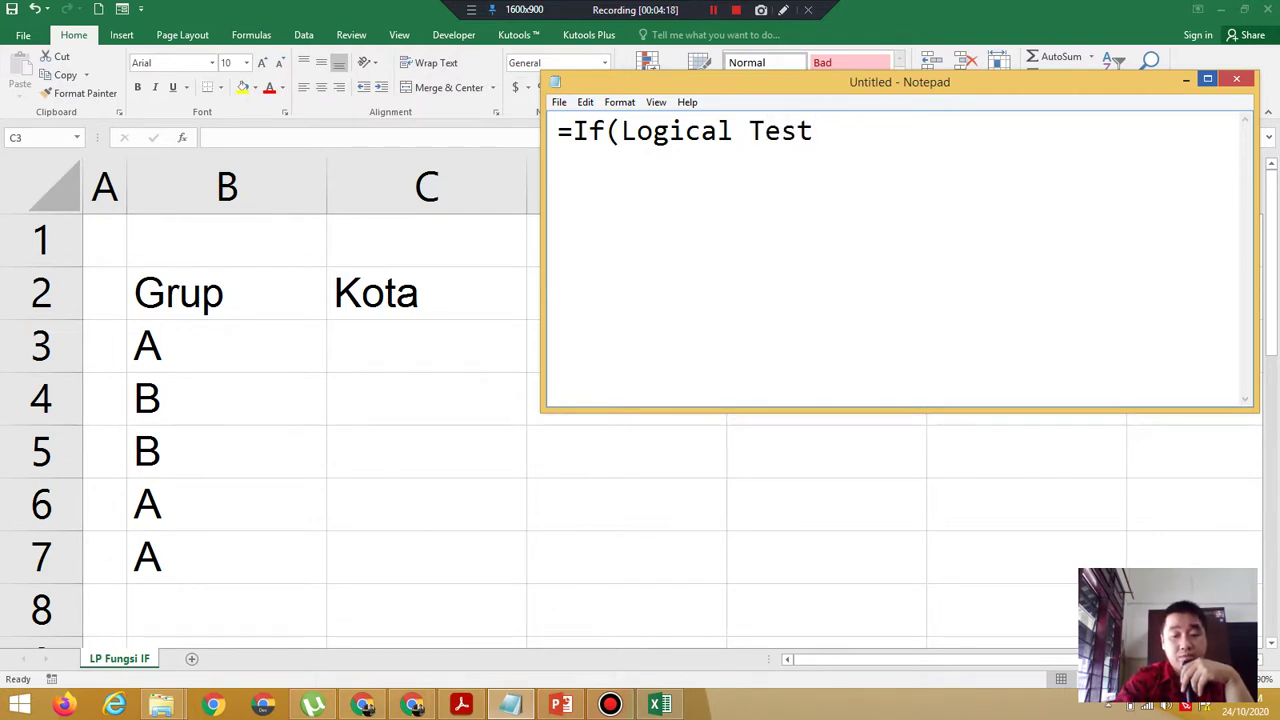
# Append the second argument ",Value if true" to the IF syntax in the note.
pyautogui.write(',Va')
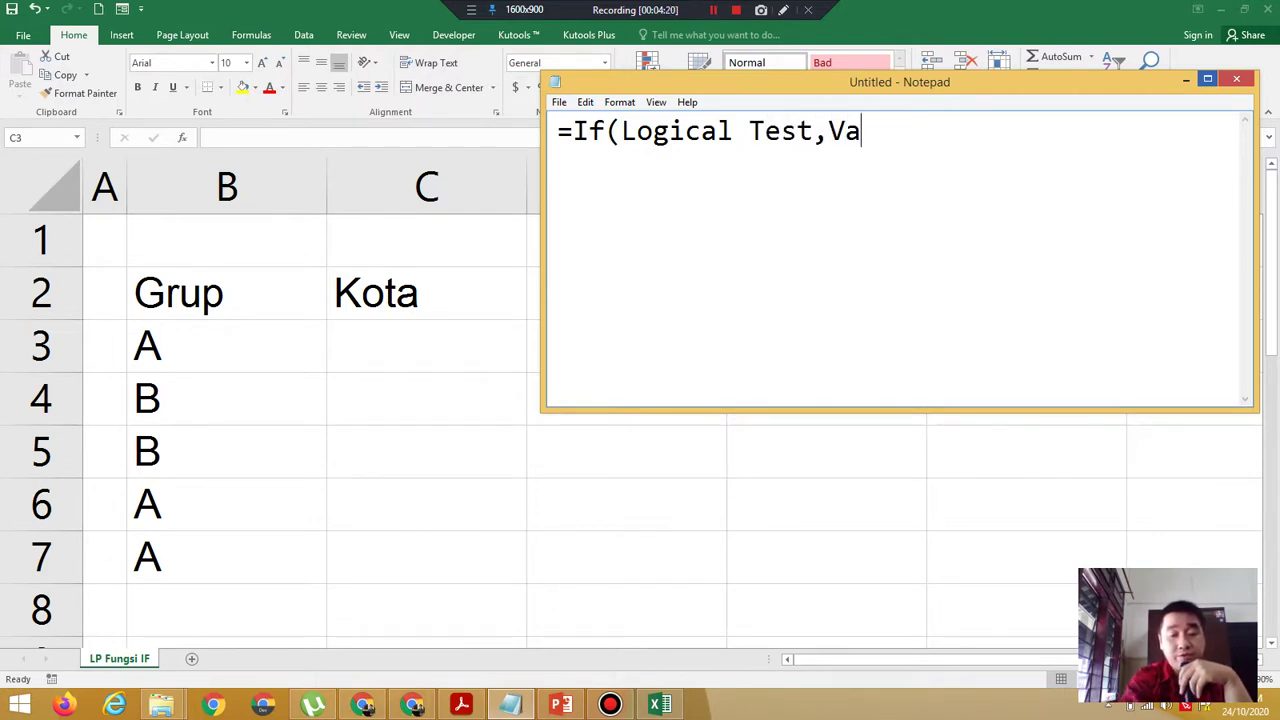
pyautogui.write('lue')
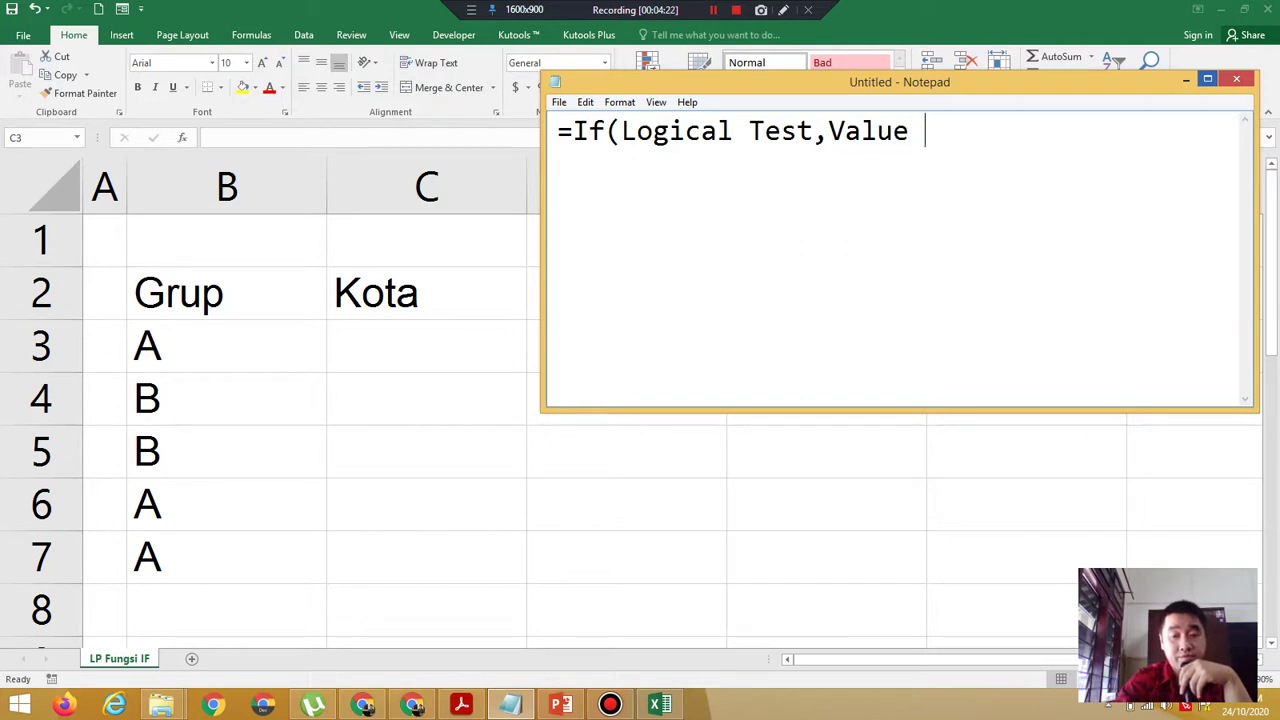
pyautogui.write(' if try')
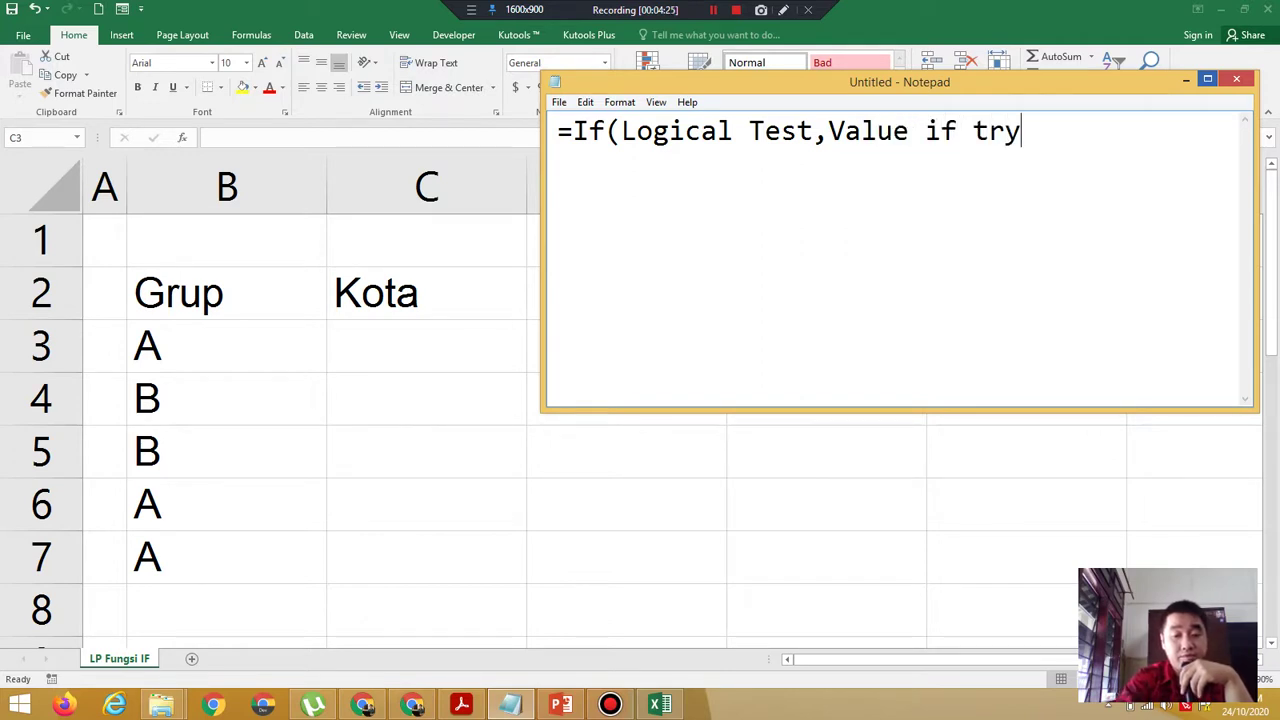
pyautogui.press('BackSpace')
pyautogui.write('ue')
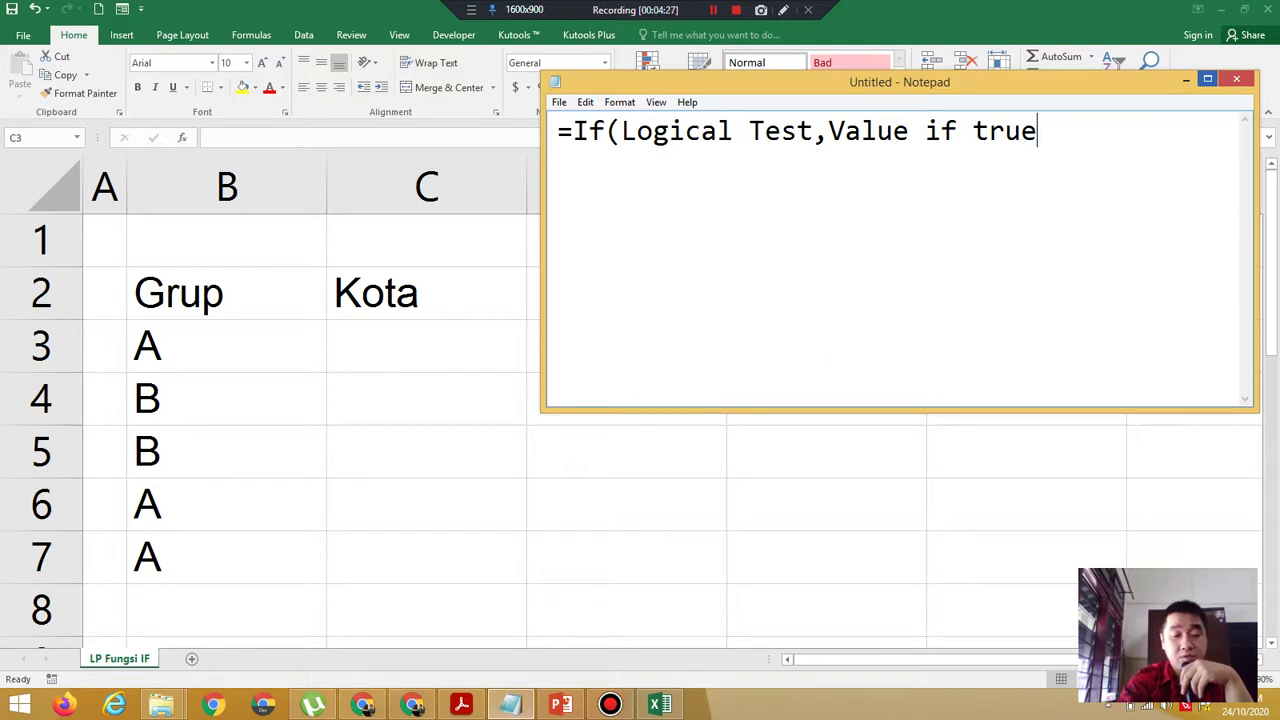
# Complete the IF syntax in the note with the third argument ",Value if false)", correcting the misspelled "Valu".
pyautogui.write(',')
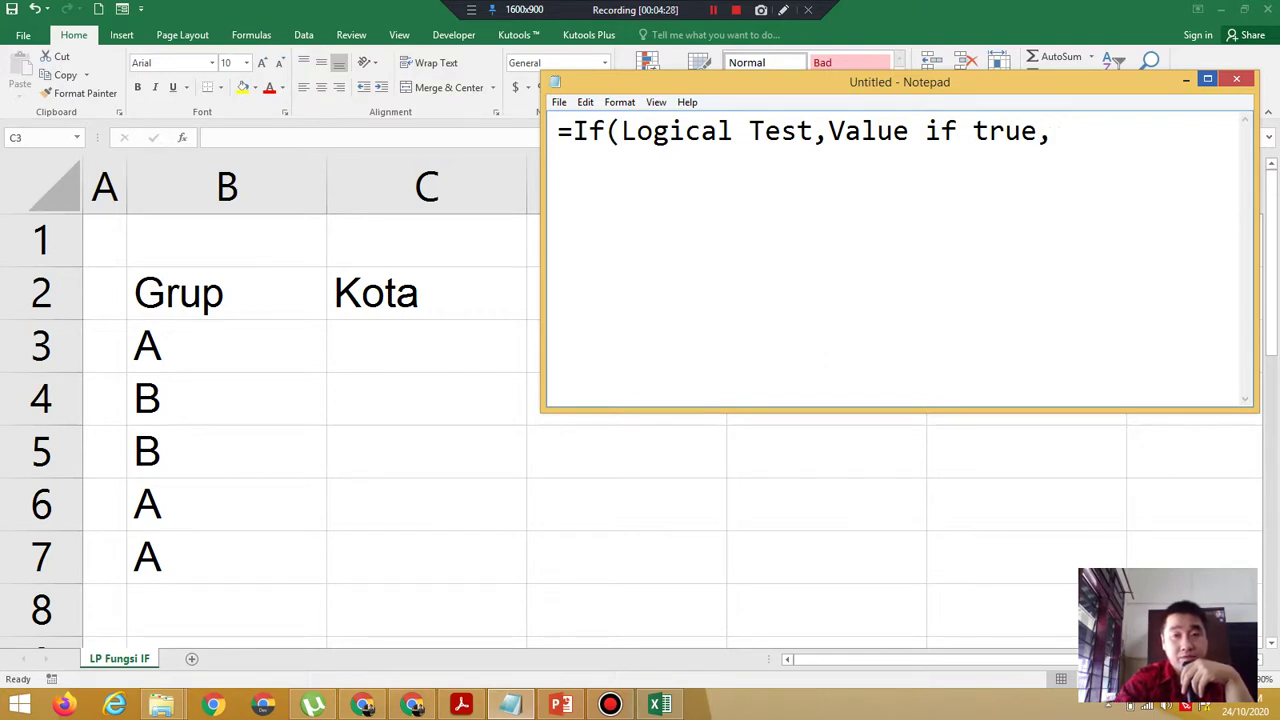
pyautogui.write('V')
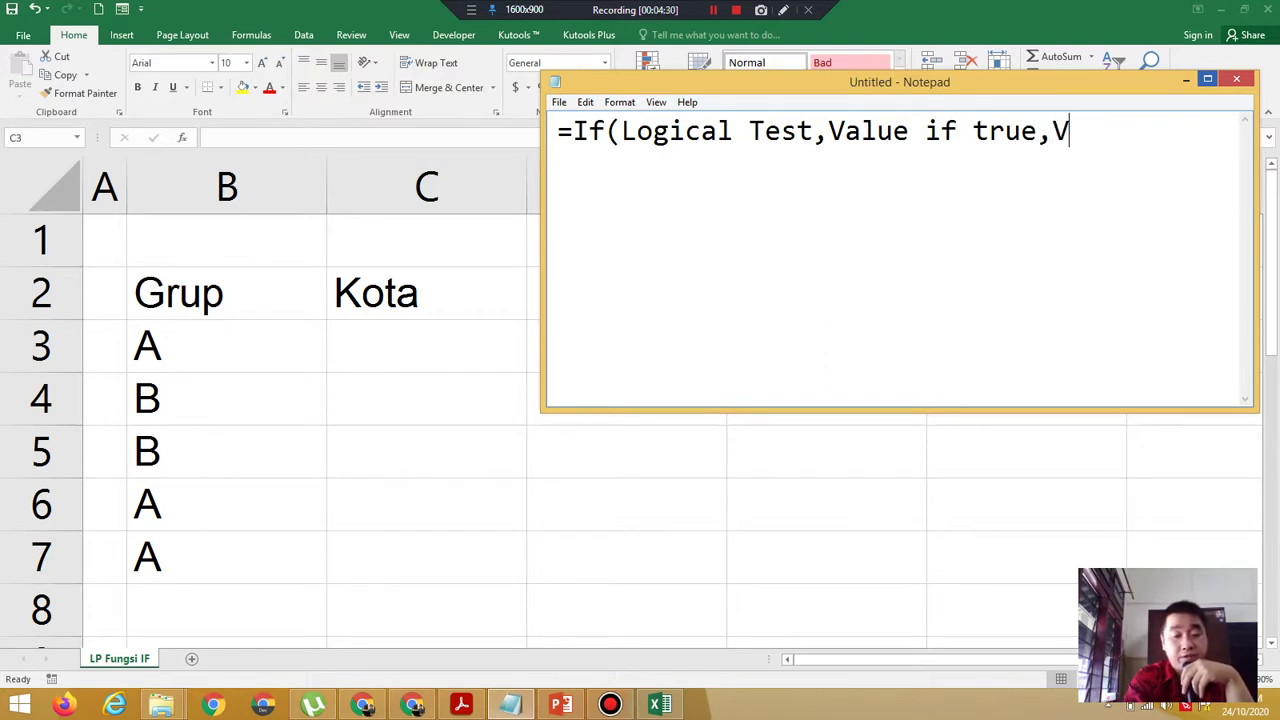
pyautogui.write('alu if ')
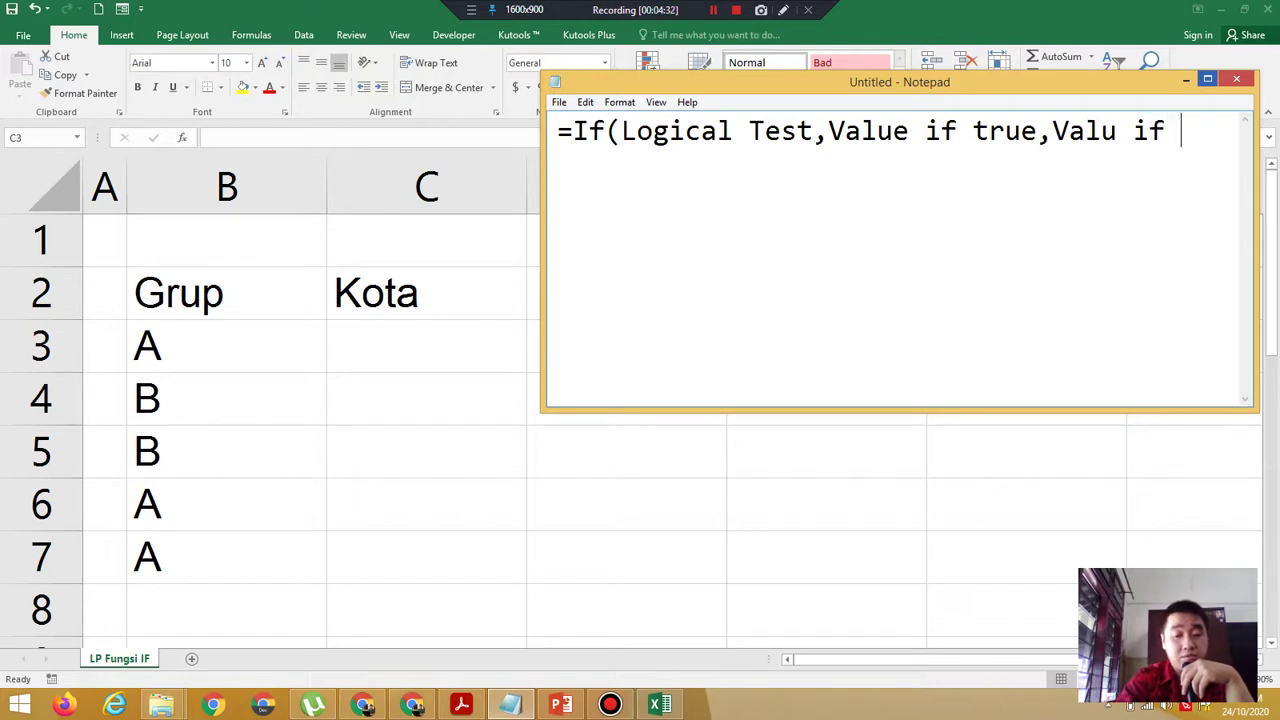
pyautogui.write('fa')
pyautogui.write('l')
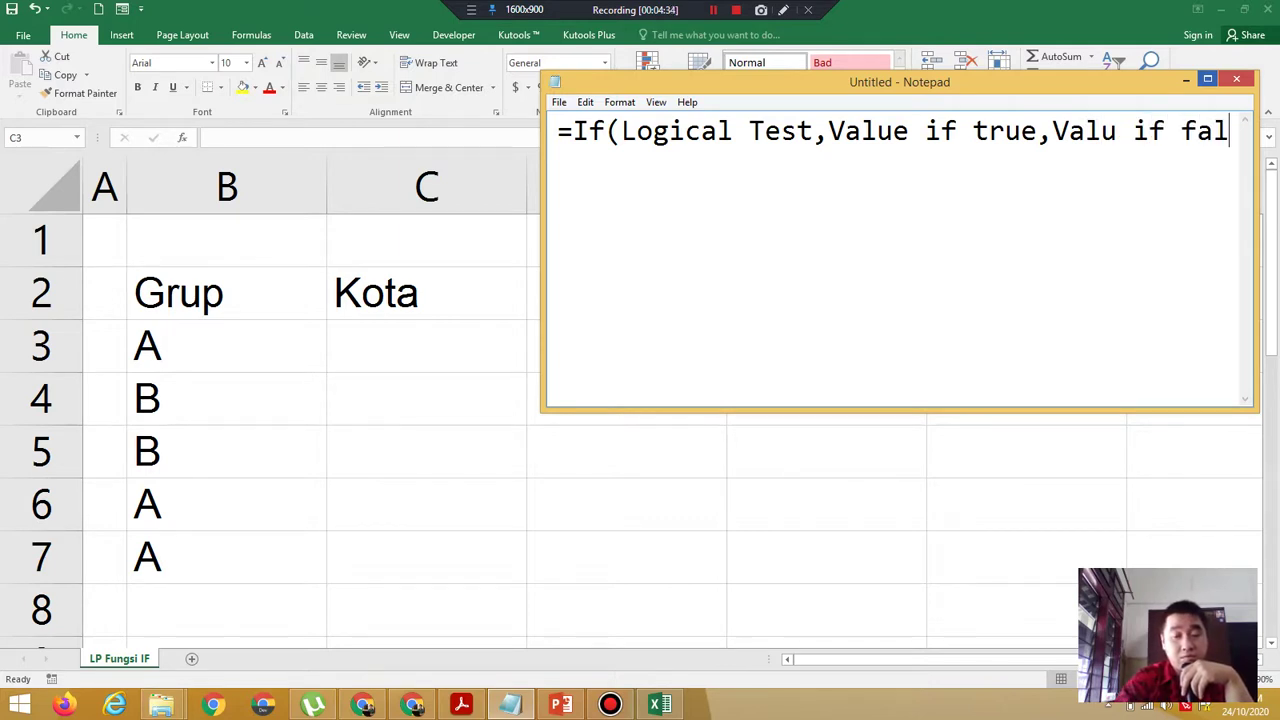
pyautogui.write('se)')
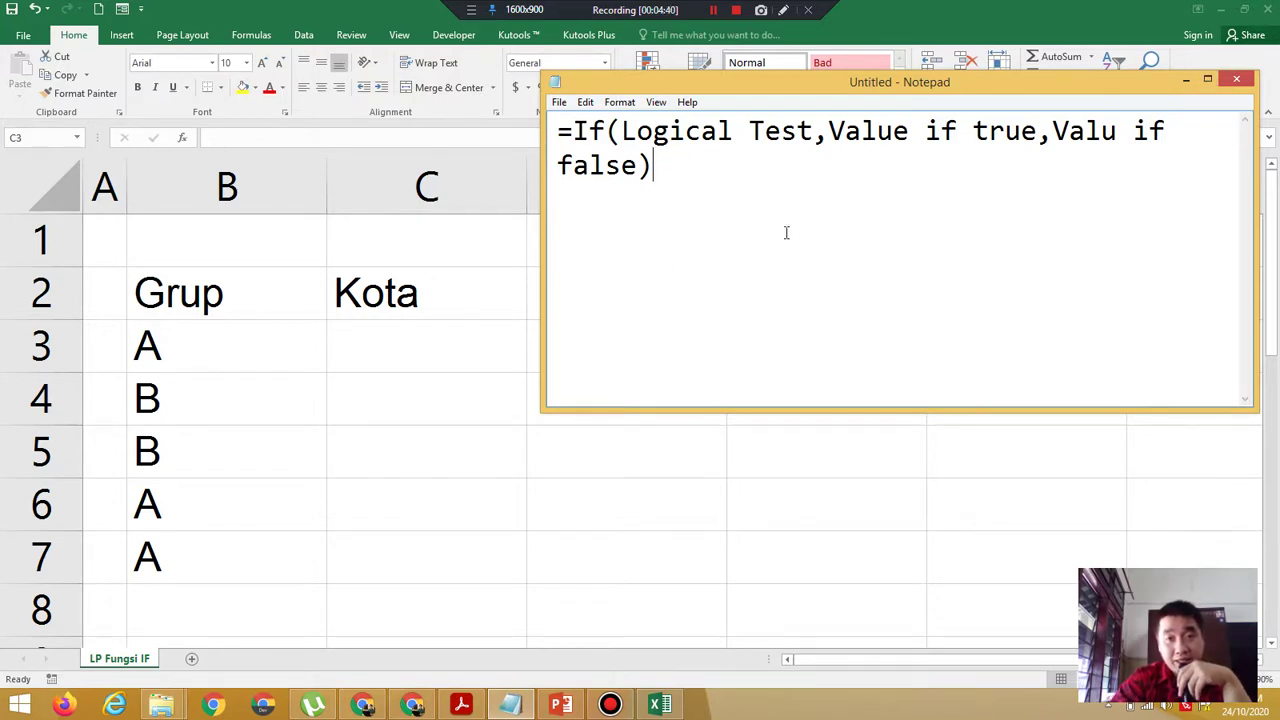
pyautogui.click(1117, 133)
pyautogui.write('e')
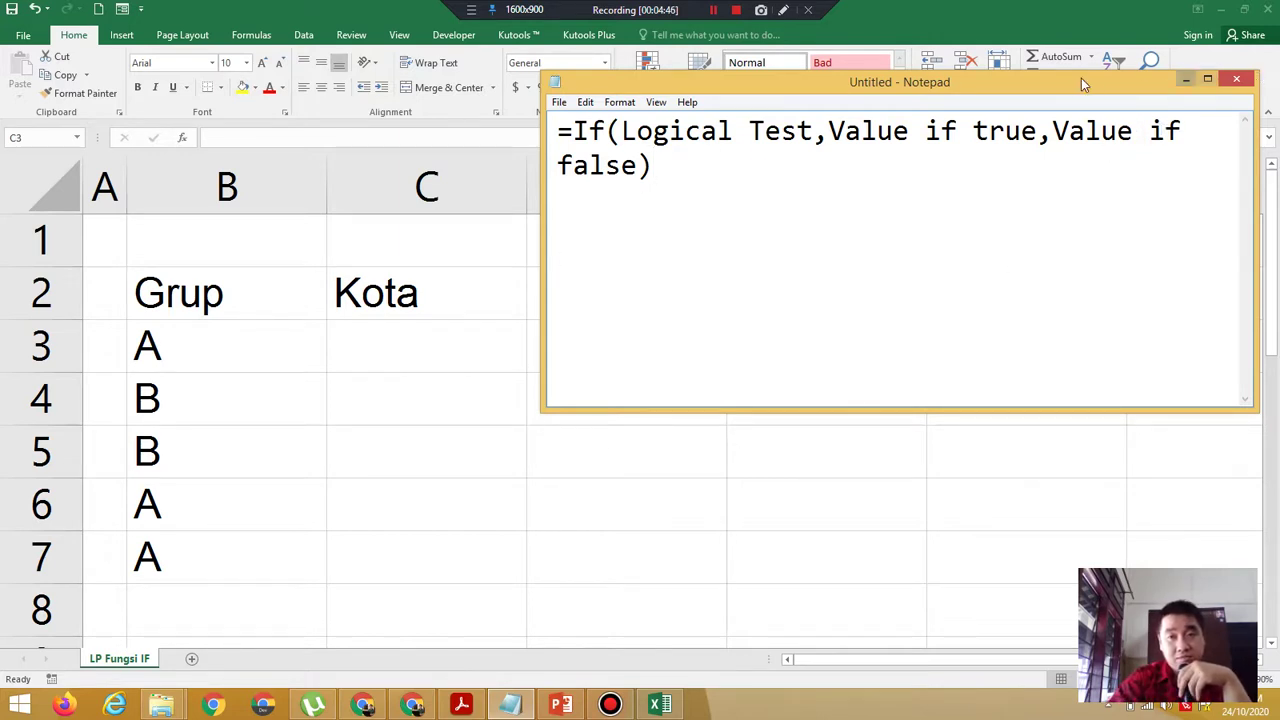
# Move the note aside, switch to the Excel sheet and begin C3's formula with the logical test =If(B3="A".
pyautogui.moveTo(1069, 84); pyautogui.dragTo(1135, 108)
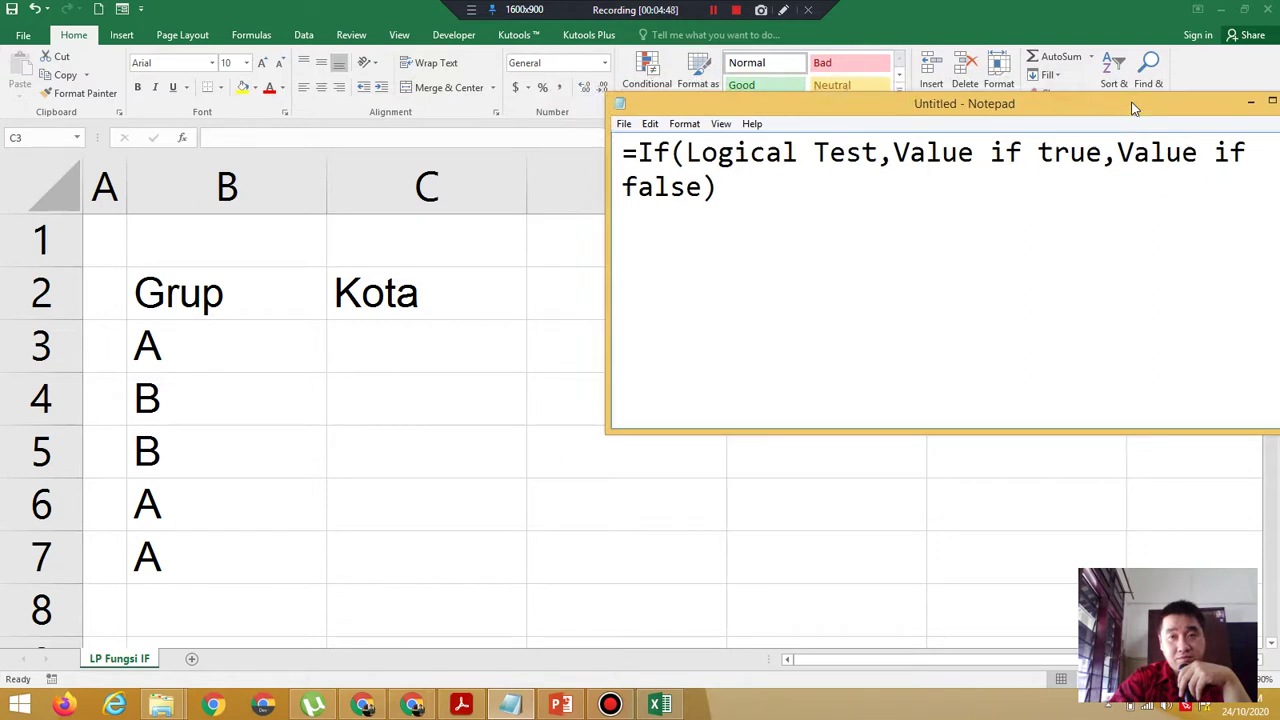
pyautogui.click(364, 352)
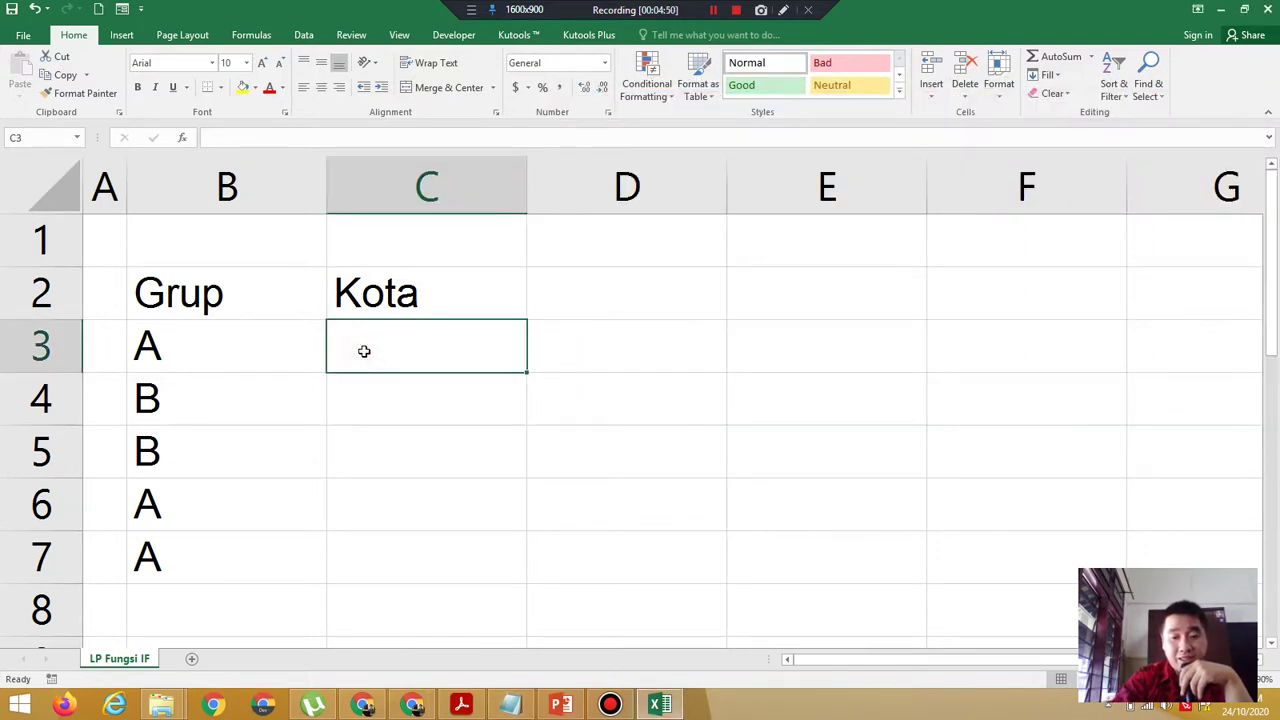
pyautogui.write('=If')
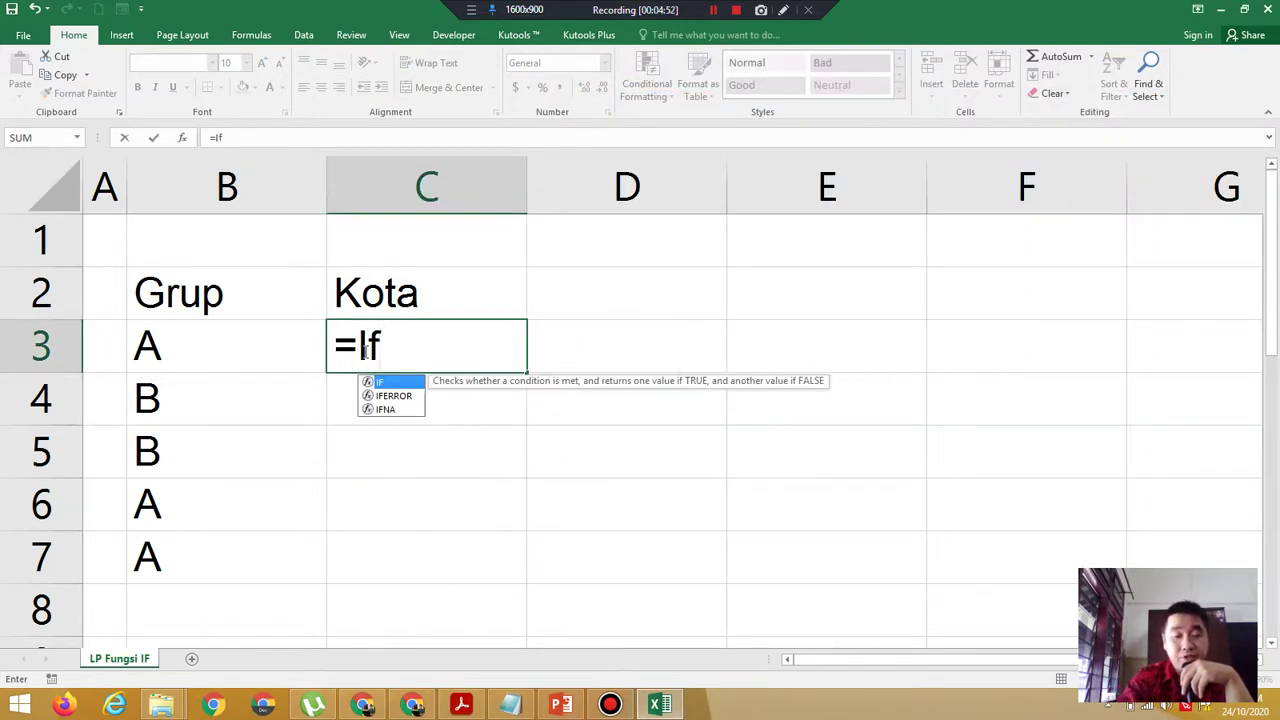
pyautogui.write('(')
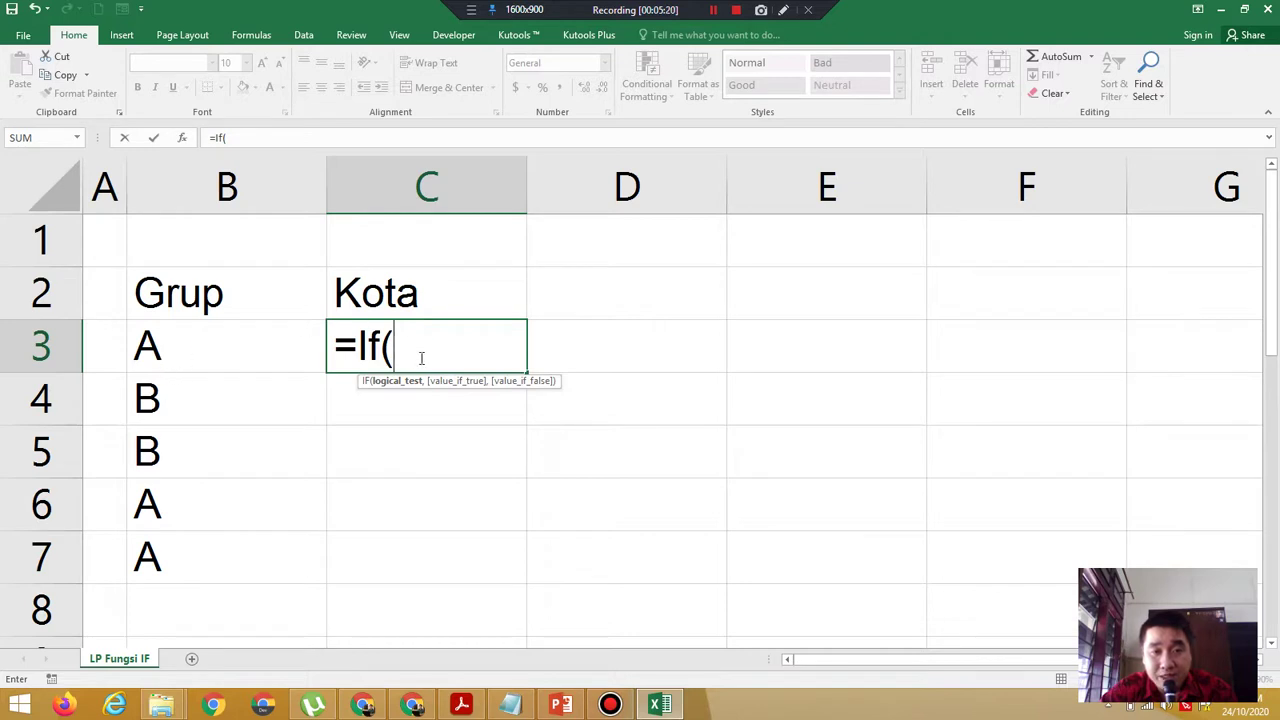
pyautogui.click(217, 348)
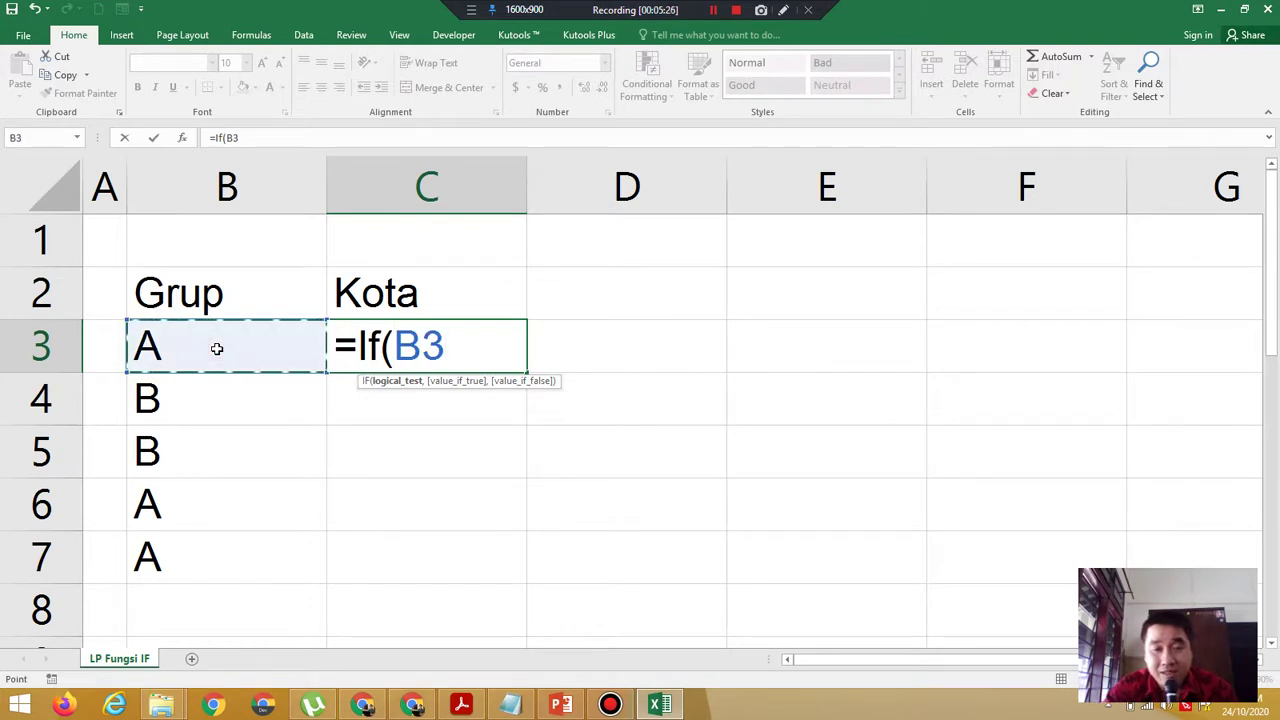
pyautogui.write('=')
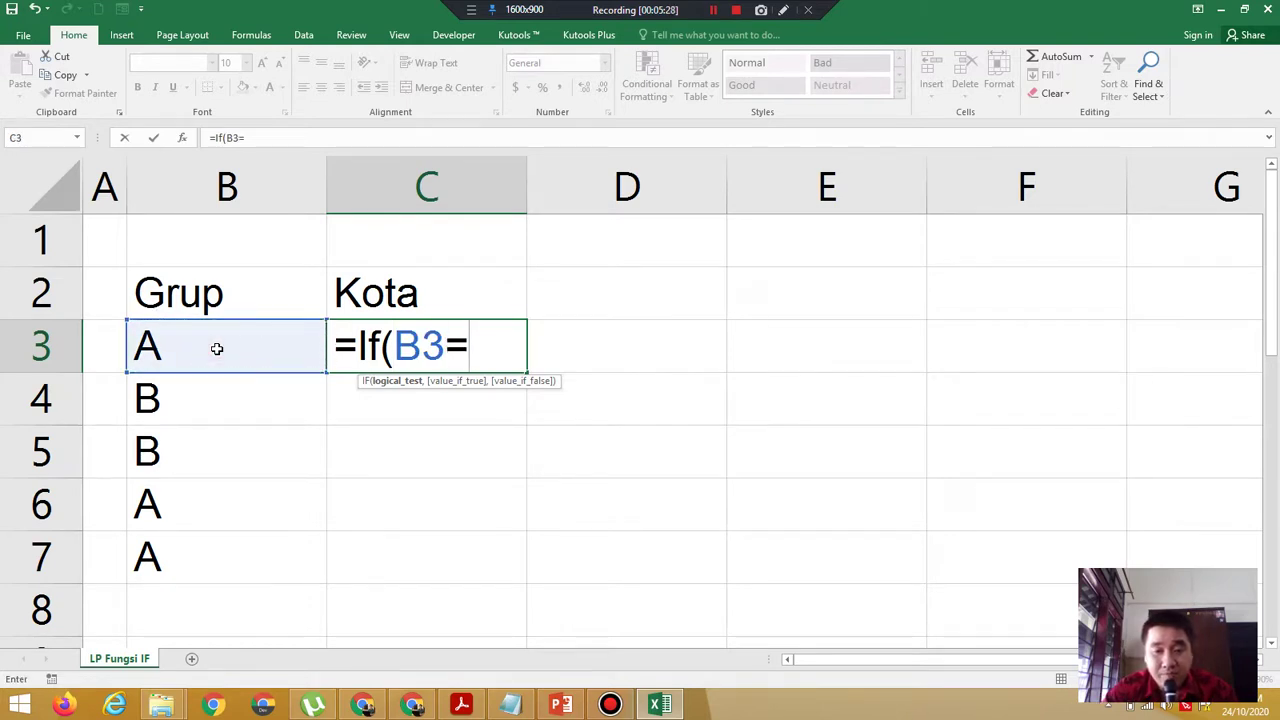
pyautogui.write('"A')
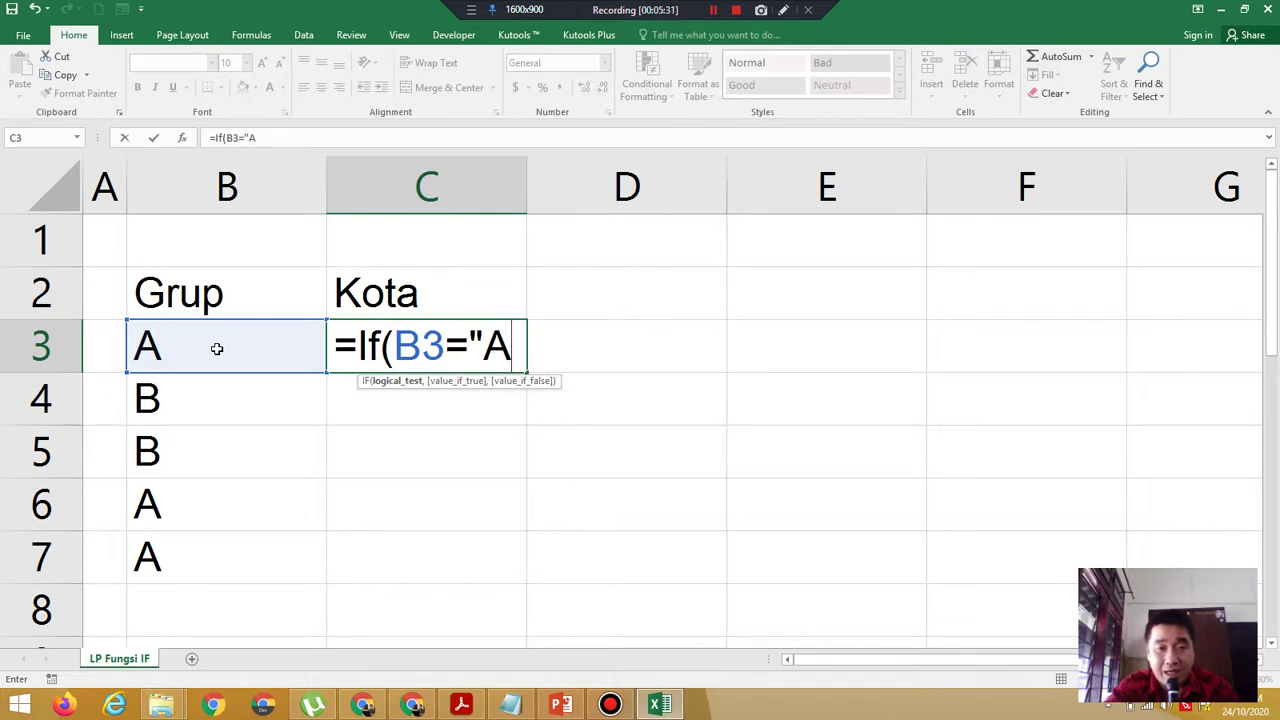
pyautogui.write('"')
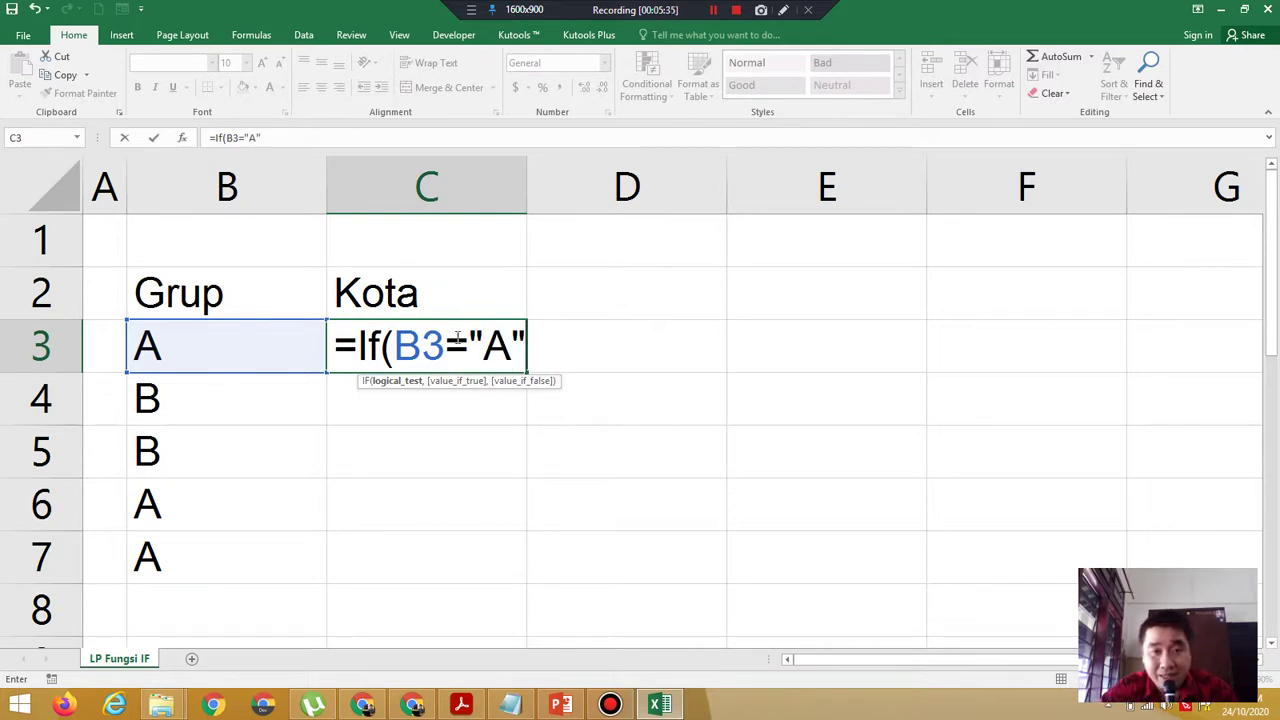
# Bring up the exercise PDF, switch to the Notepad note and add the heading "Operator Logika:" below the IF syntax, separated by a blank line.
pyautogui.click(460, 705)
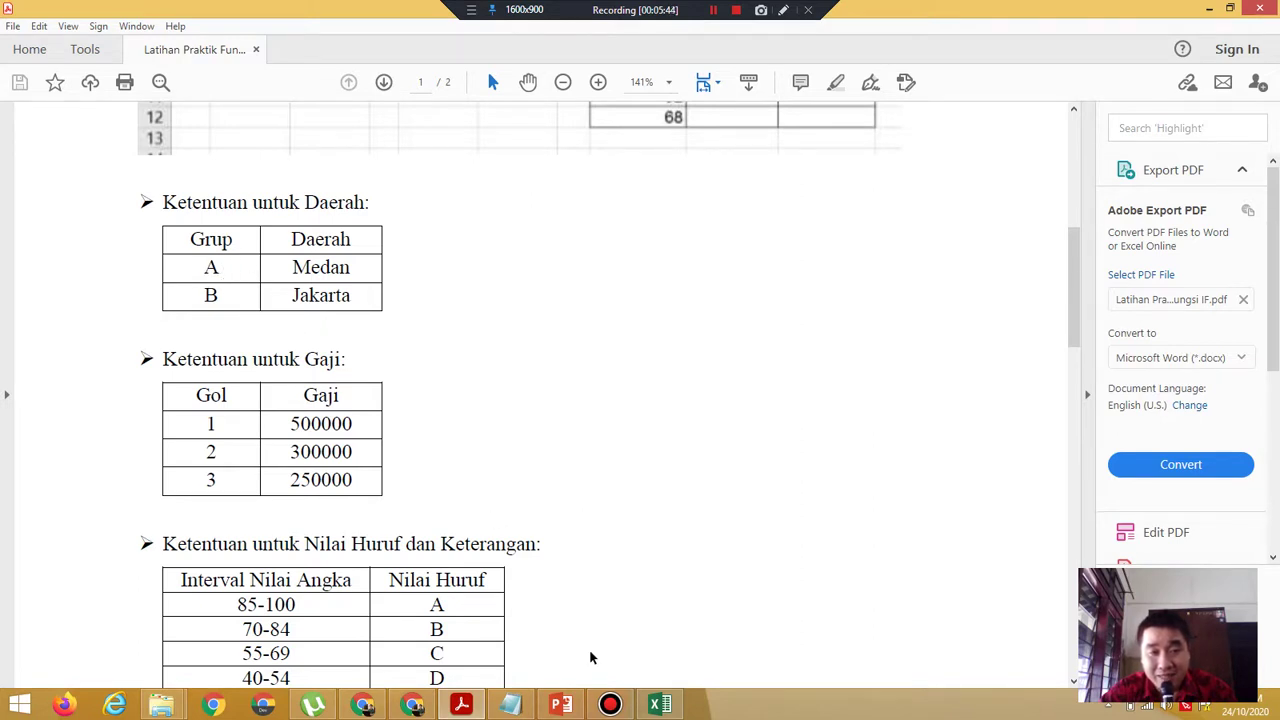
pyautogui.click(511, 705)
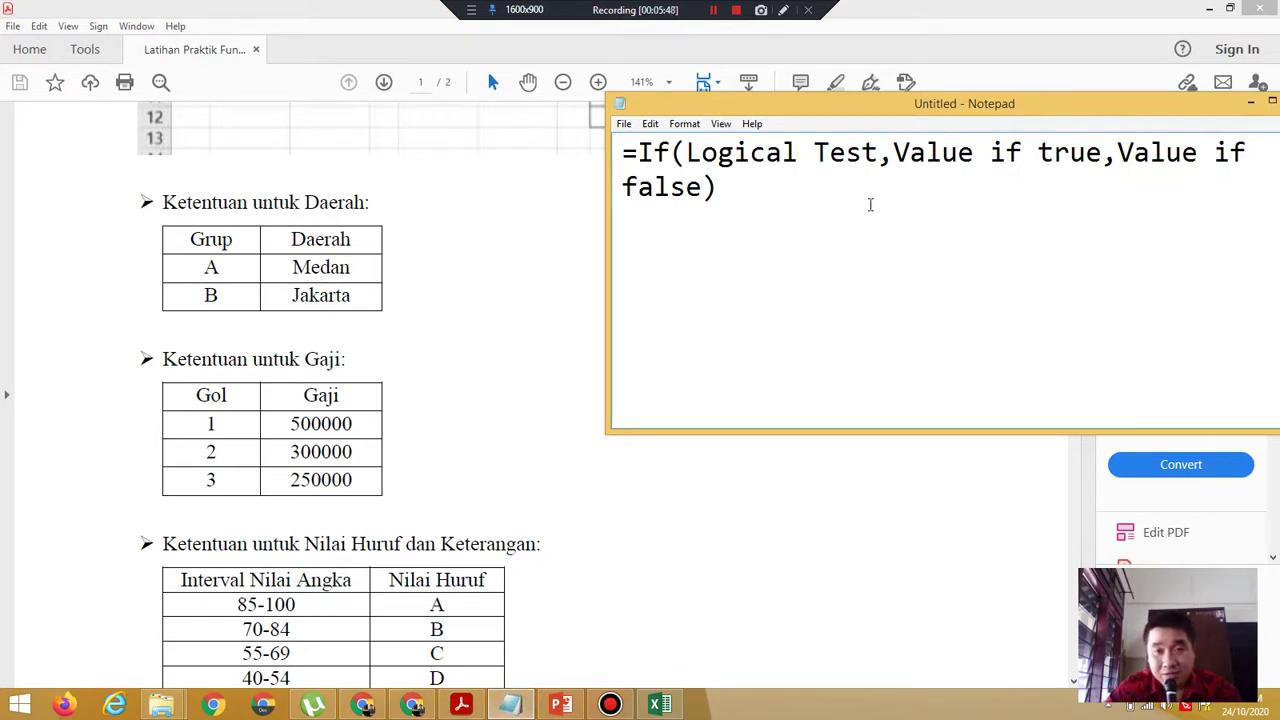
pyautogui.click(846, 203)
pyautogui.press('Return')
pyautogui.press('Return')
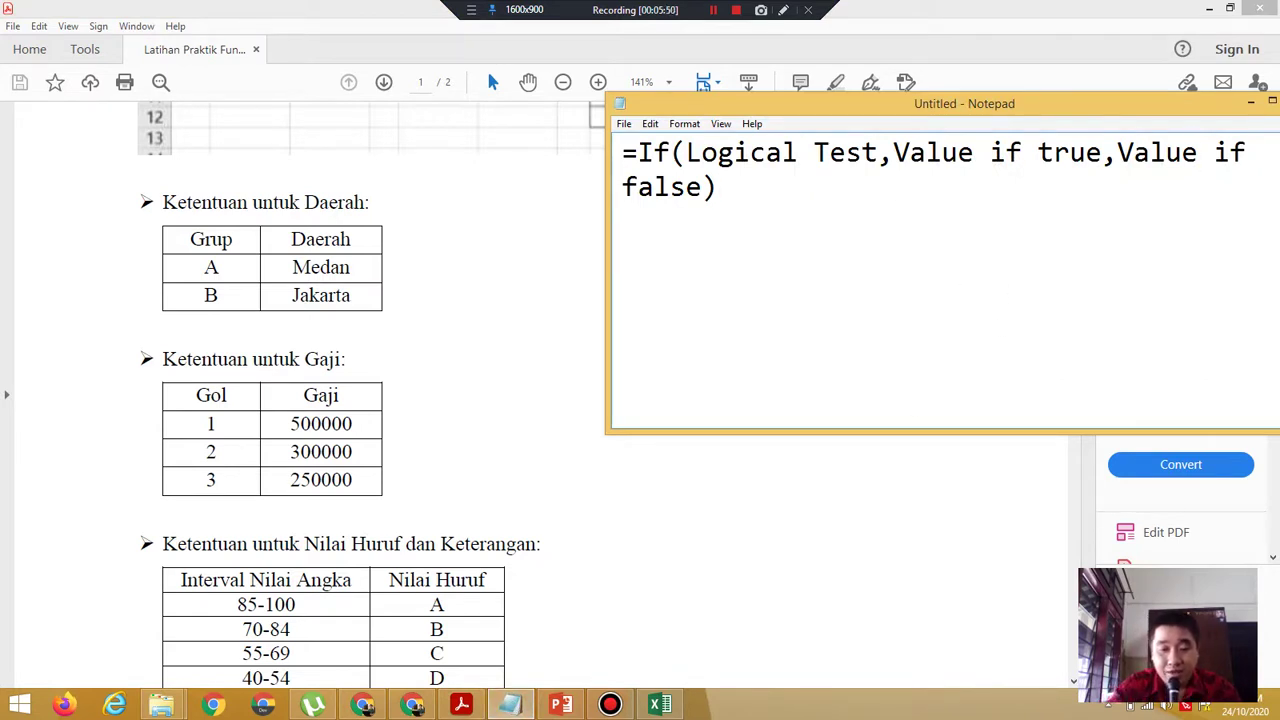
pyautogui.write('Operat')
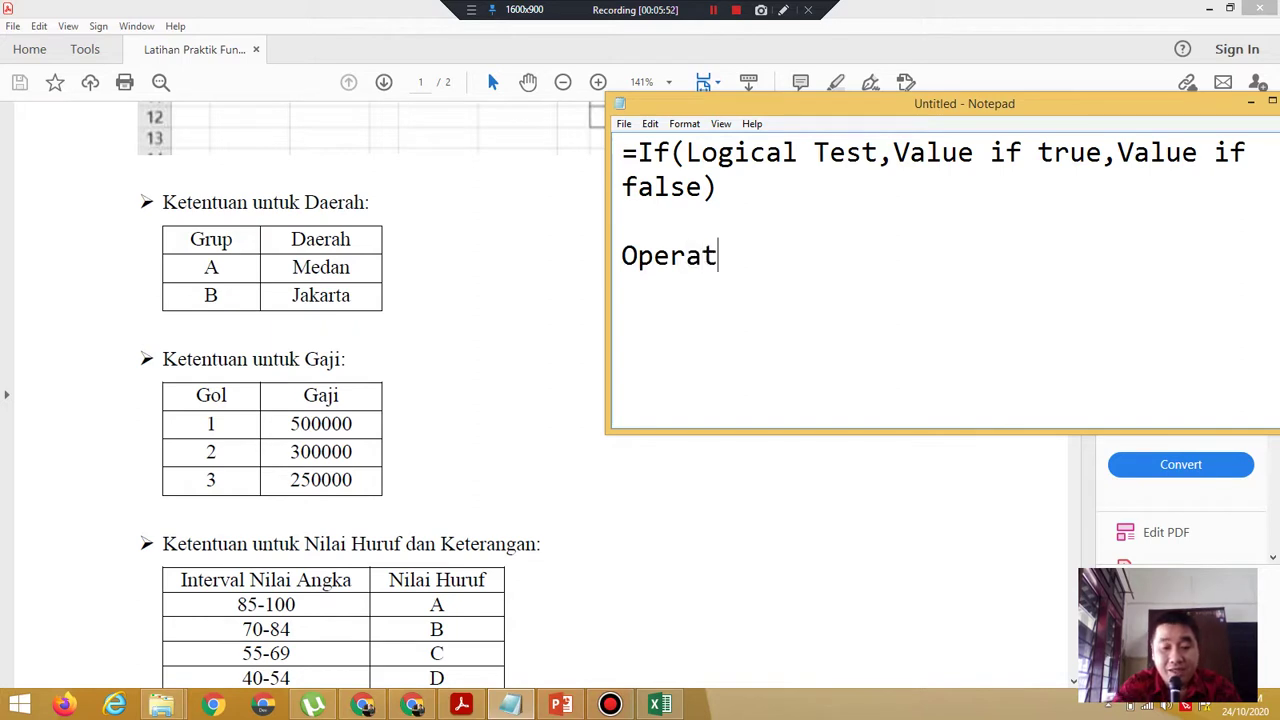
pyautogui.write('or Logika')
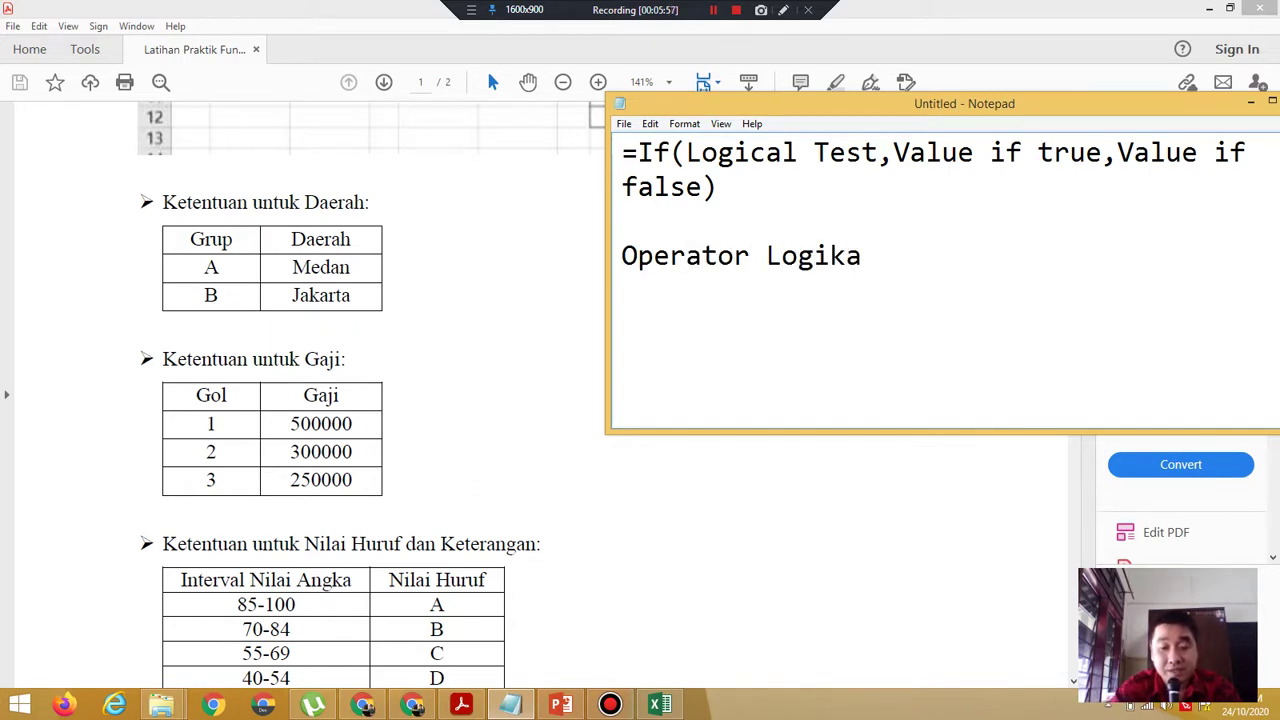
pyautogui.write(':')
pyautogui.press('Return')
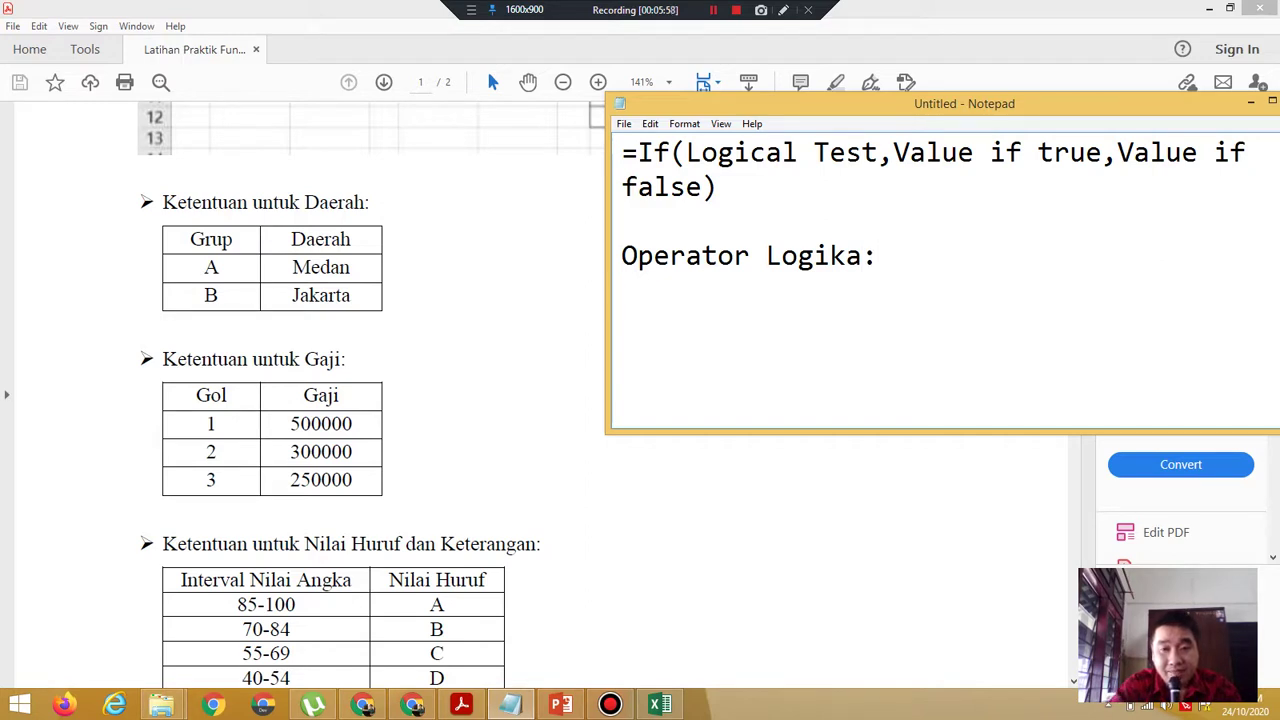
# List the comparison operators =, >, <, >=, <= and <> on separate lines under the "Operator Logika:" heading.
pyautogui.write('=')
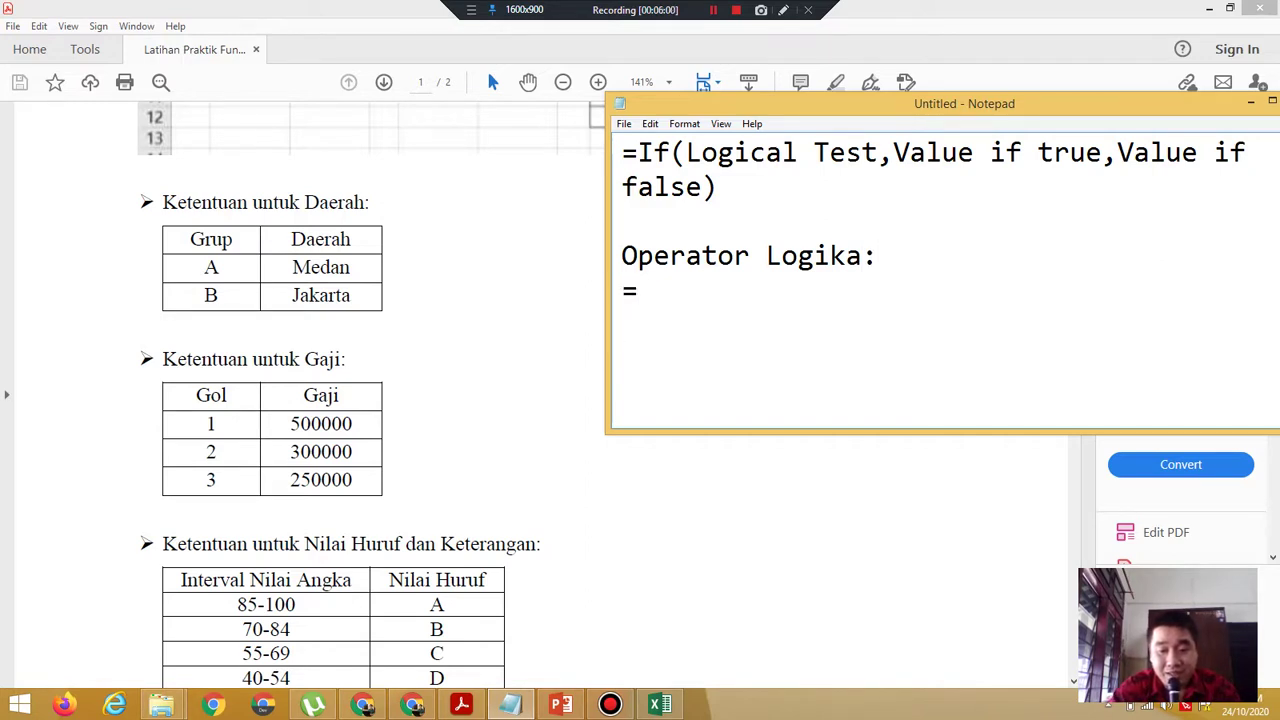
pyautogui.press('Return')
pyautogui.write('>')
pyautogui.press('Return')
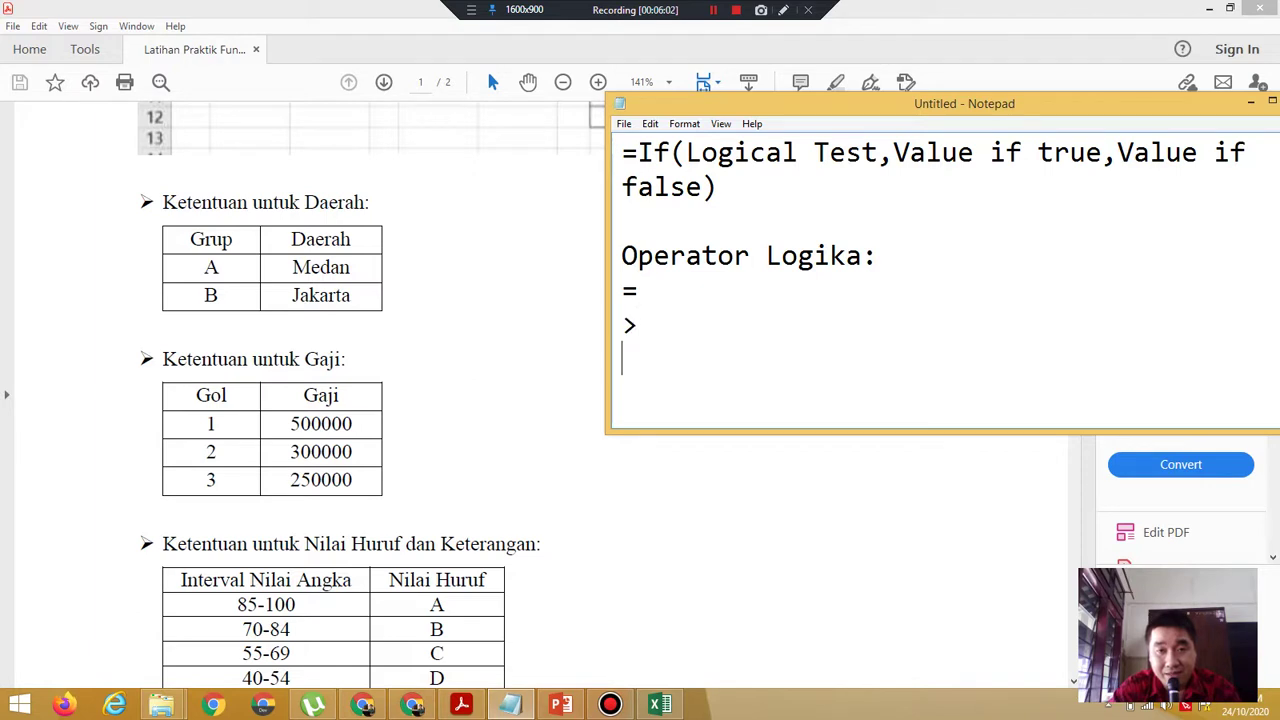
pyautogui.write('<')
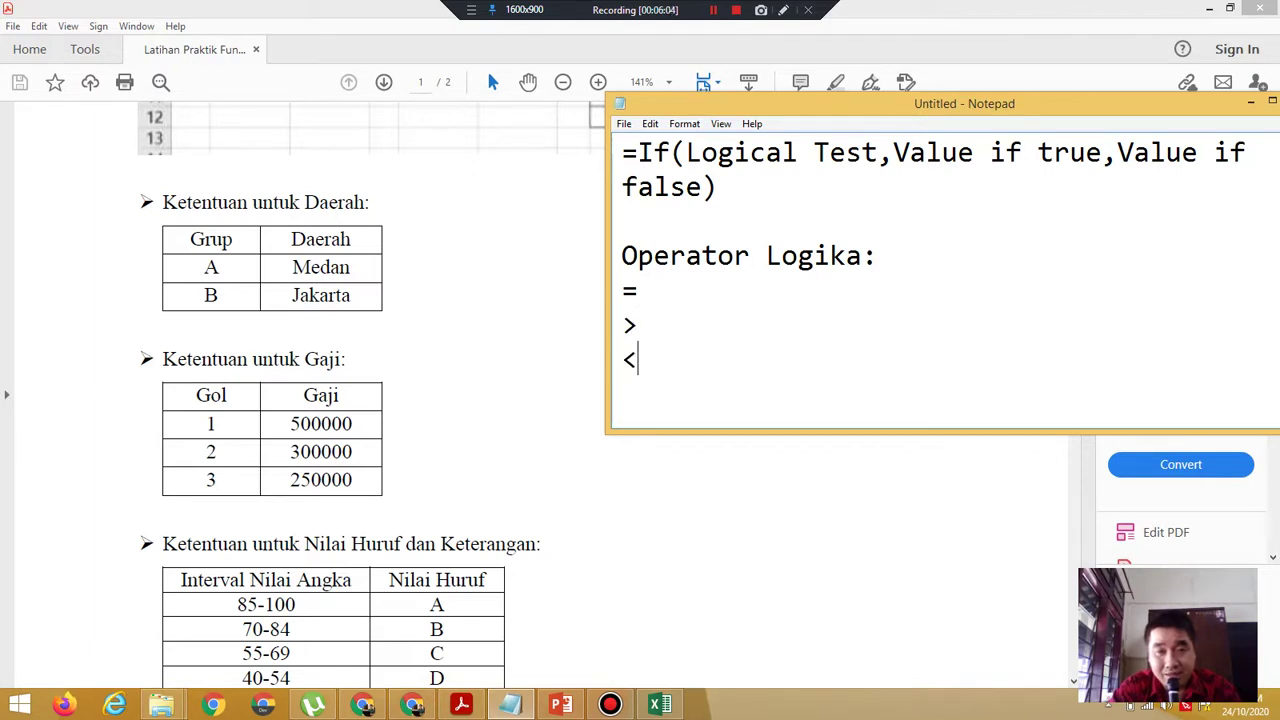
pyautogui.press('Return')
pyautogui.write('>=')
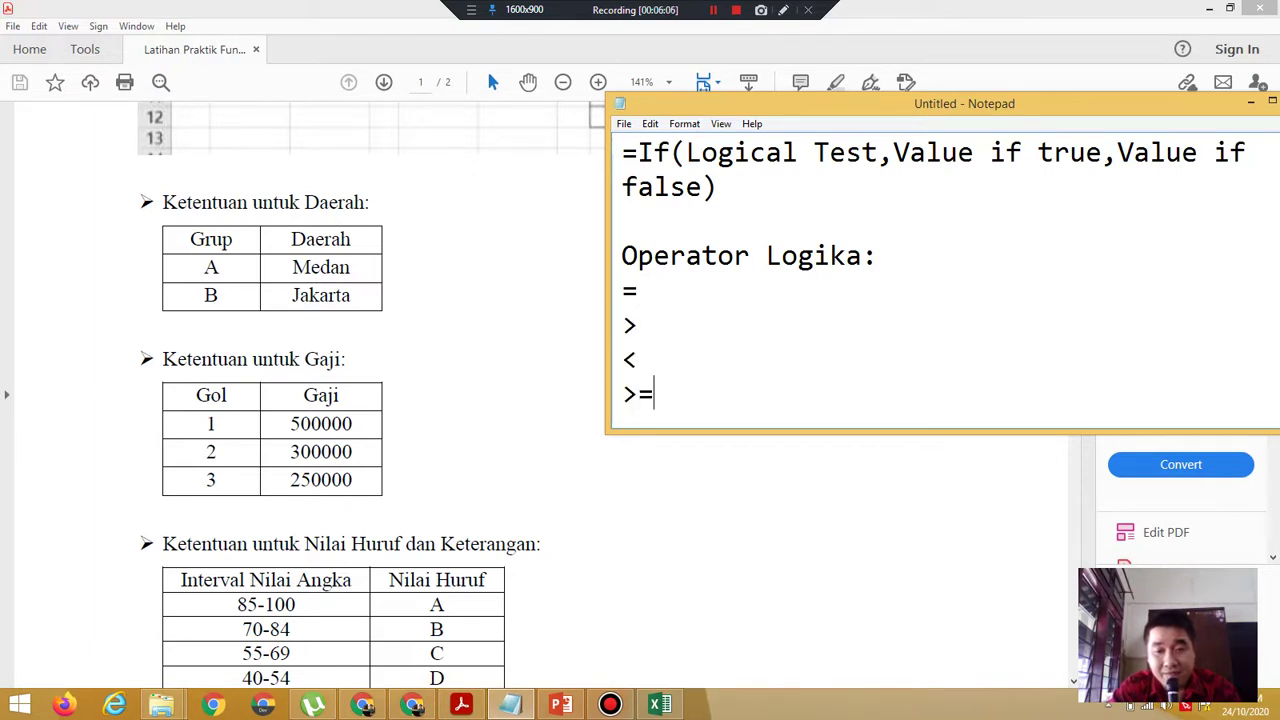
pyautogui.press('Return')
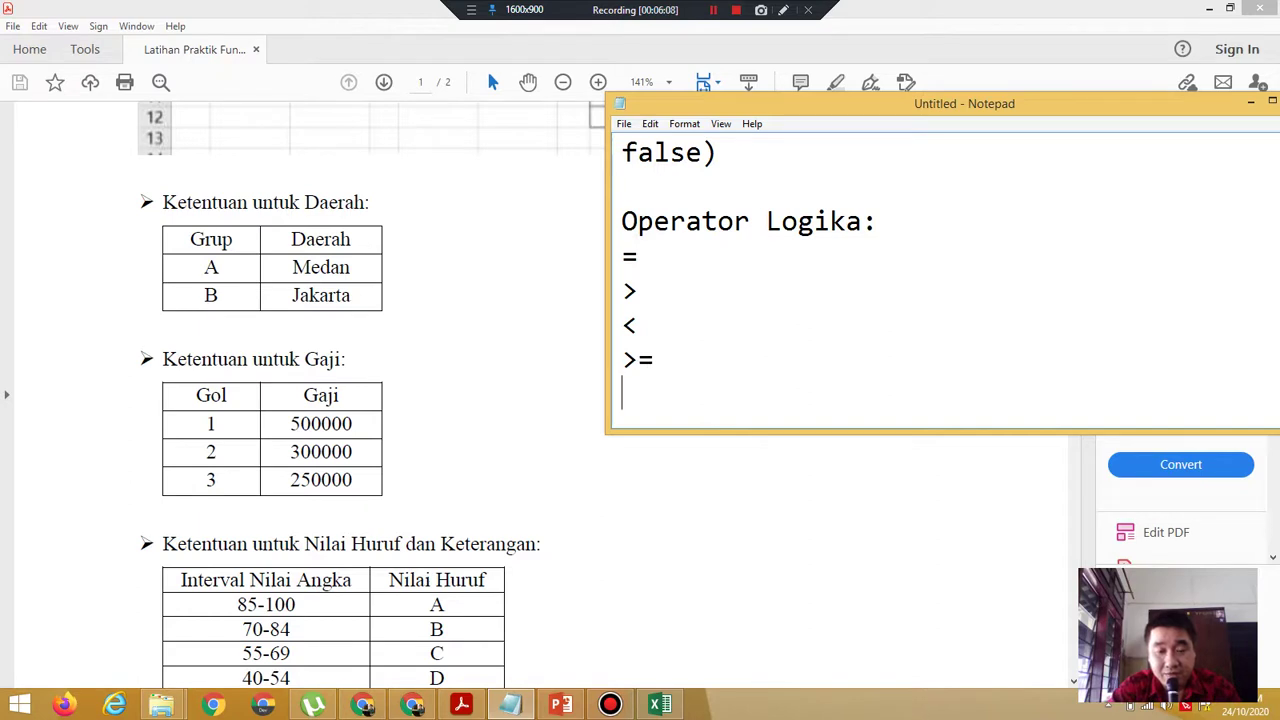
pyautogui.write('<=')
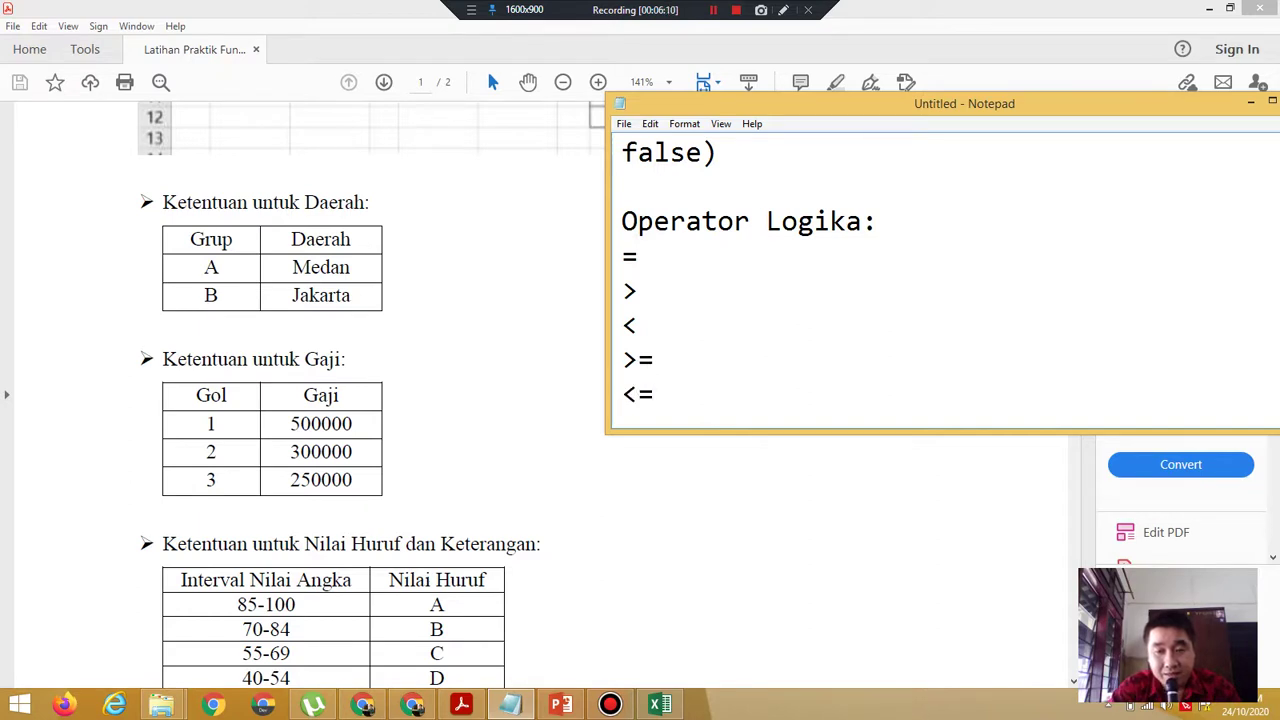
pyautogui.press('Return')
pyautogui.write('<>')
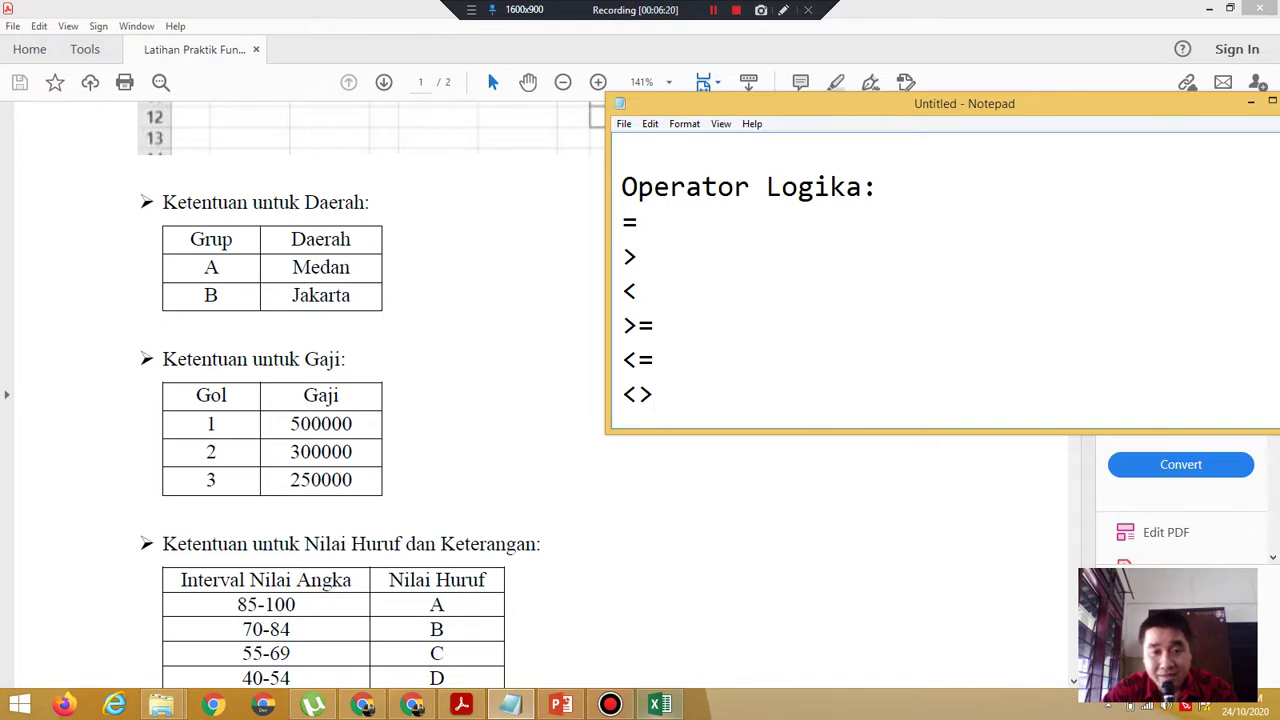
# Show the Notepad note over the Excel sheet and add the heading "3 jenis data:" below the operator list, after a blank line.
pyautogui.click(659, 708)
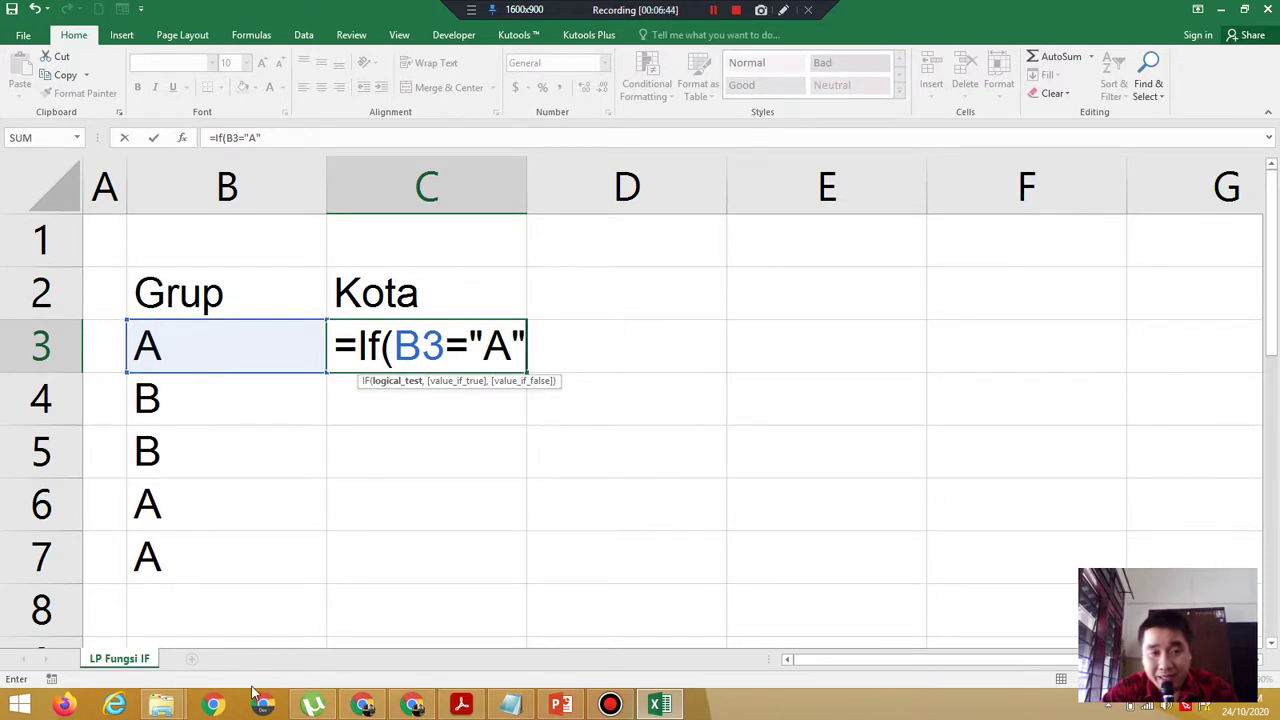
pyautogui.click(510, 705)
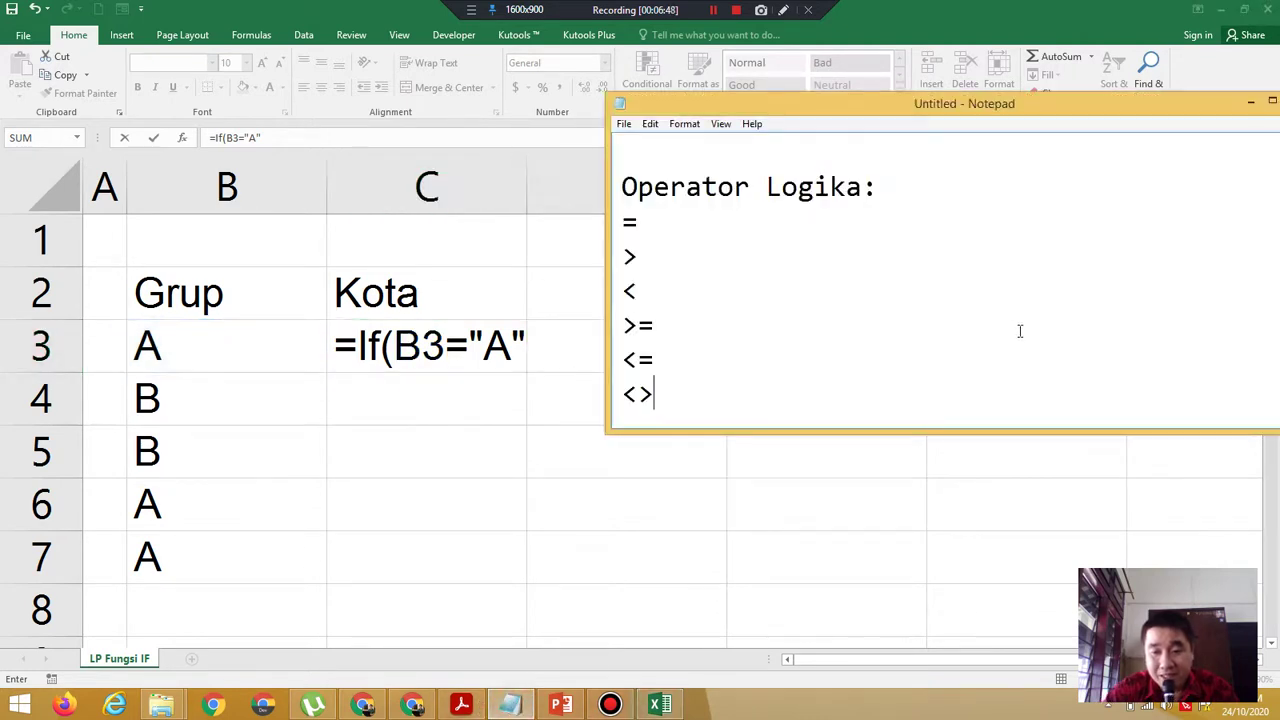
pyautogui.press('Return')
pyautogui.press('Return')
pyautogui.press('Return')
pyautogui.press('BackSpace')
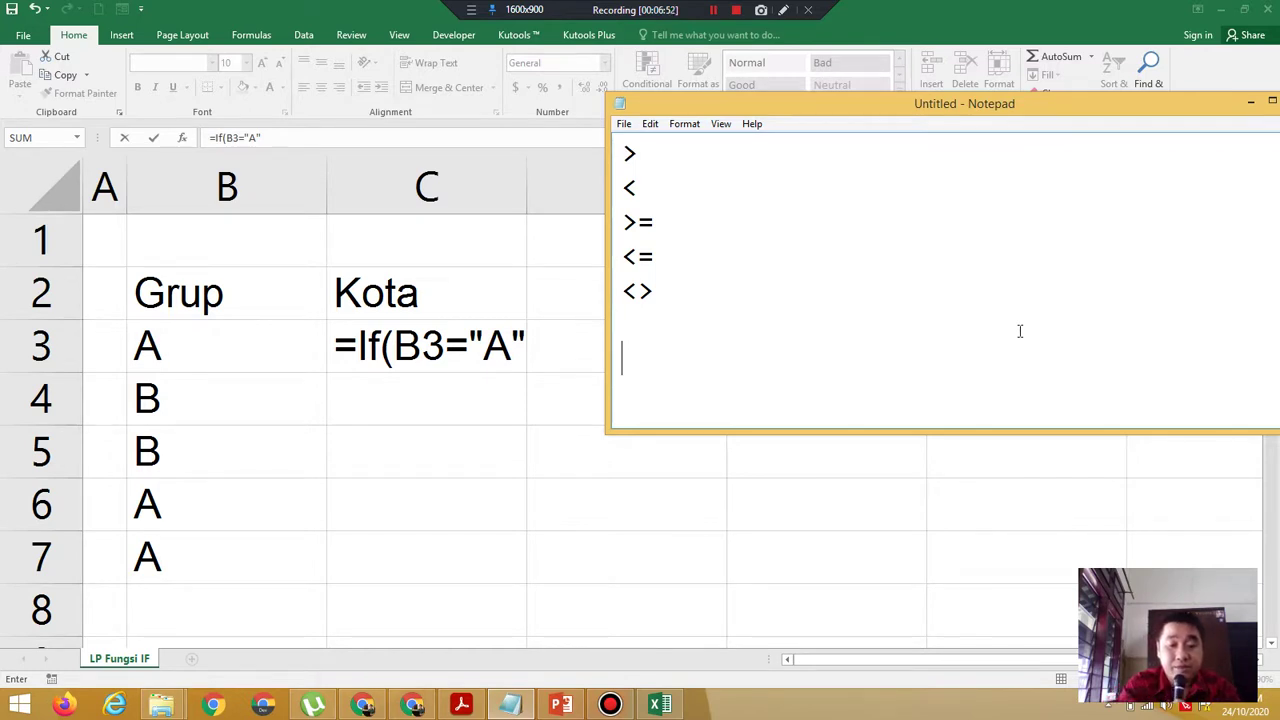
pyautogui.write('3 je')
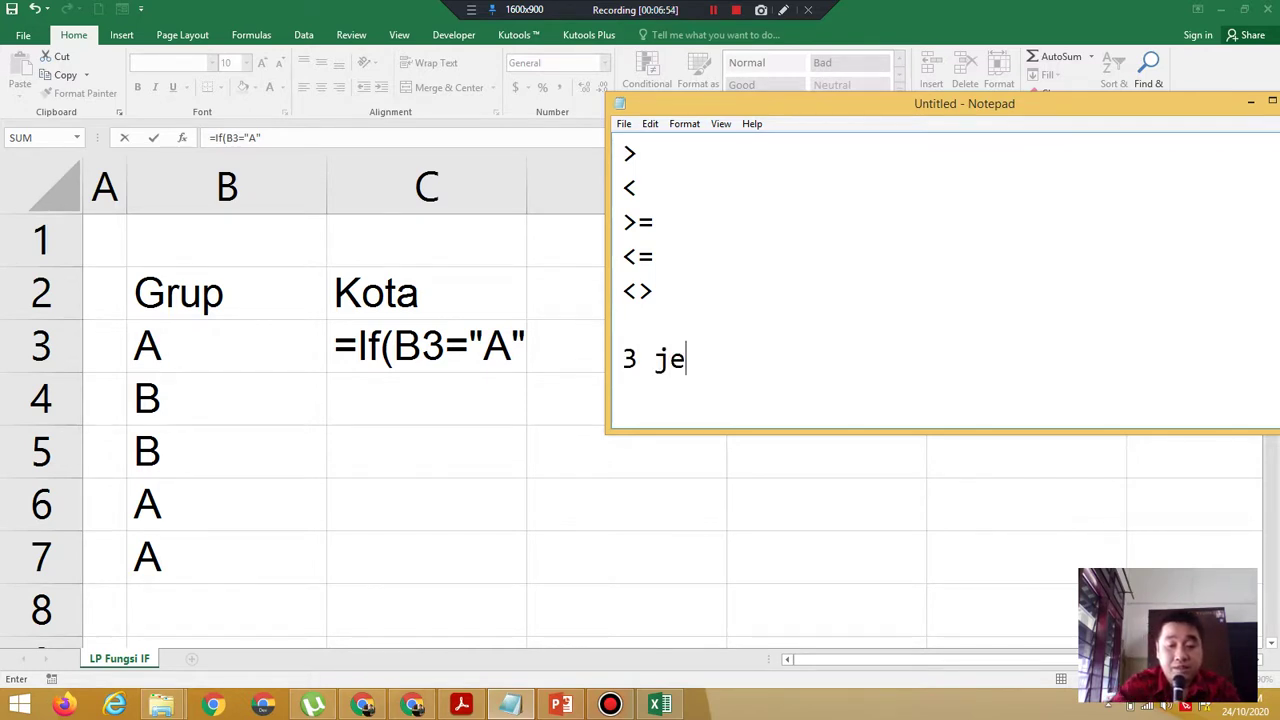
pyautogui.write('nis da')
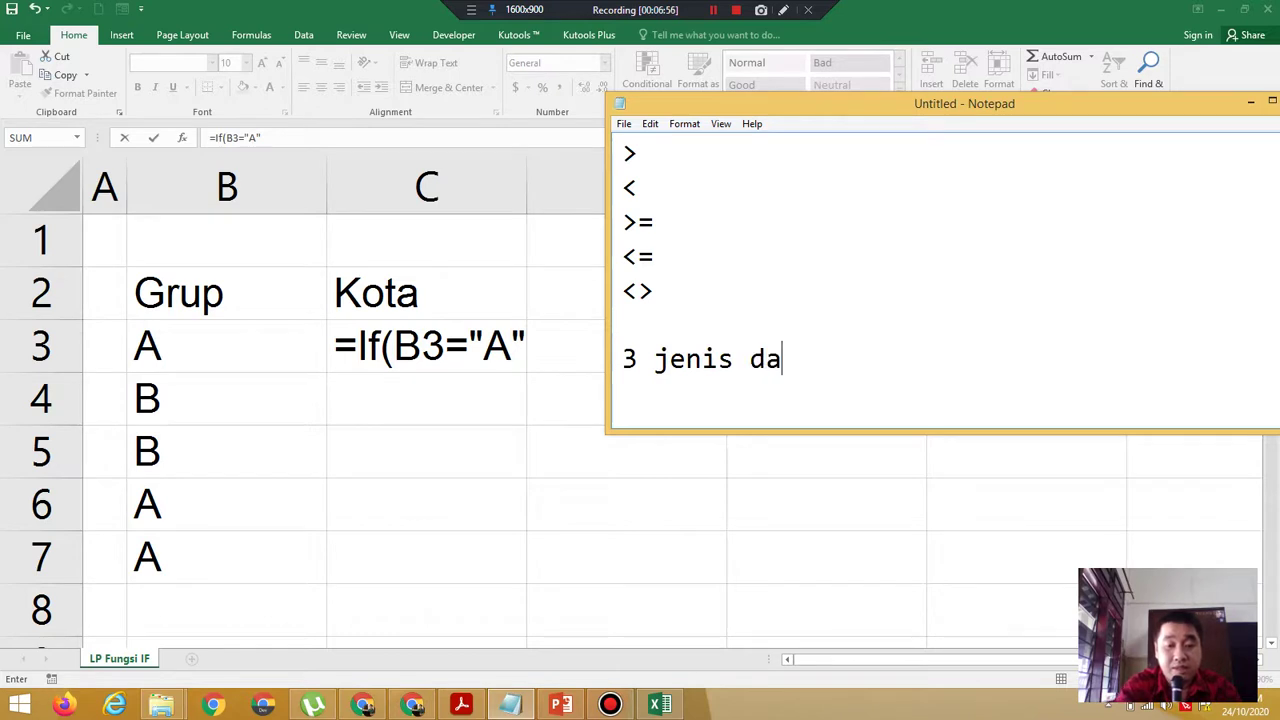
pyautogui.write('ta:')
pyautogui.press('Return')
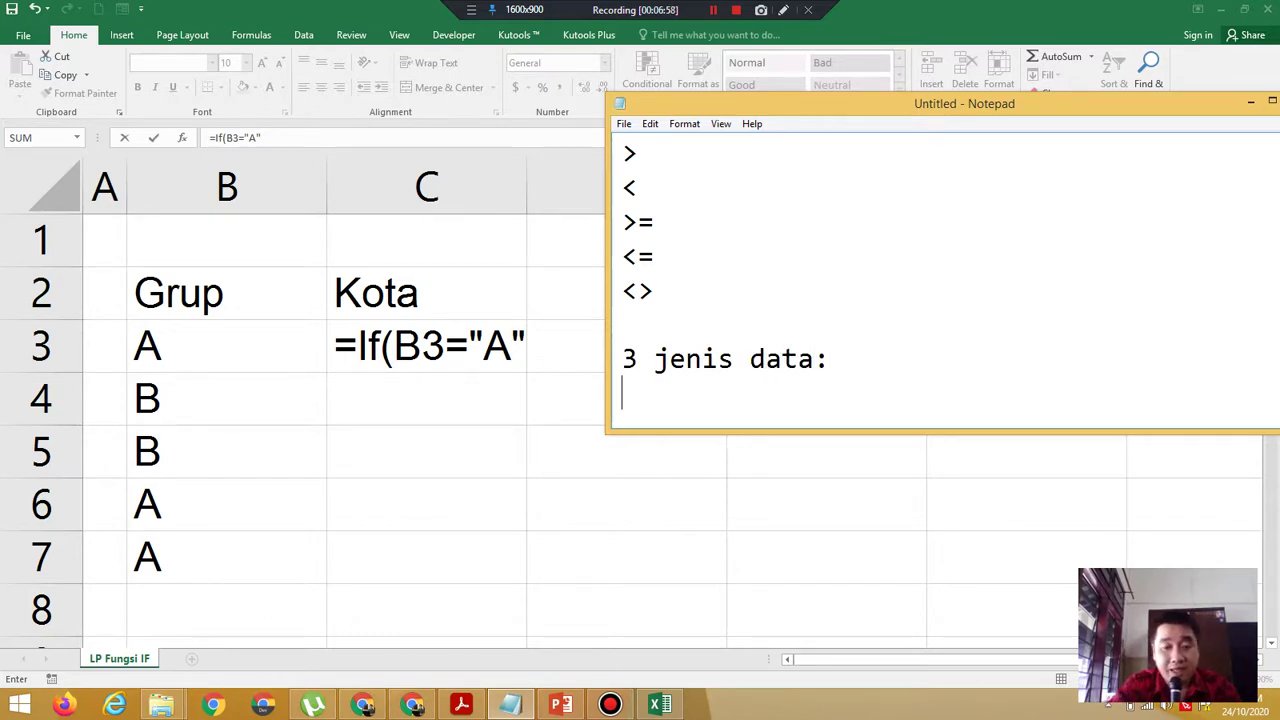
# Add the first list item "1. Data Label" under the "3 jenis data:" heading.
pyautogui.write('1. ')
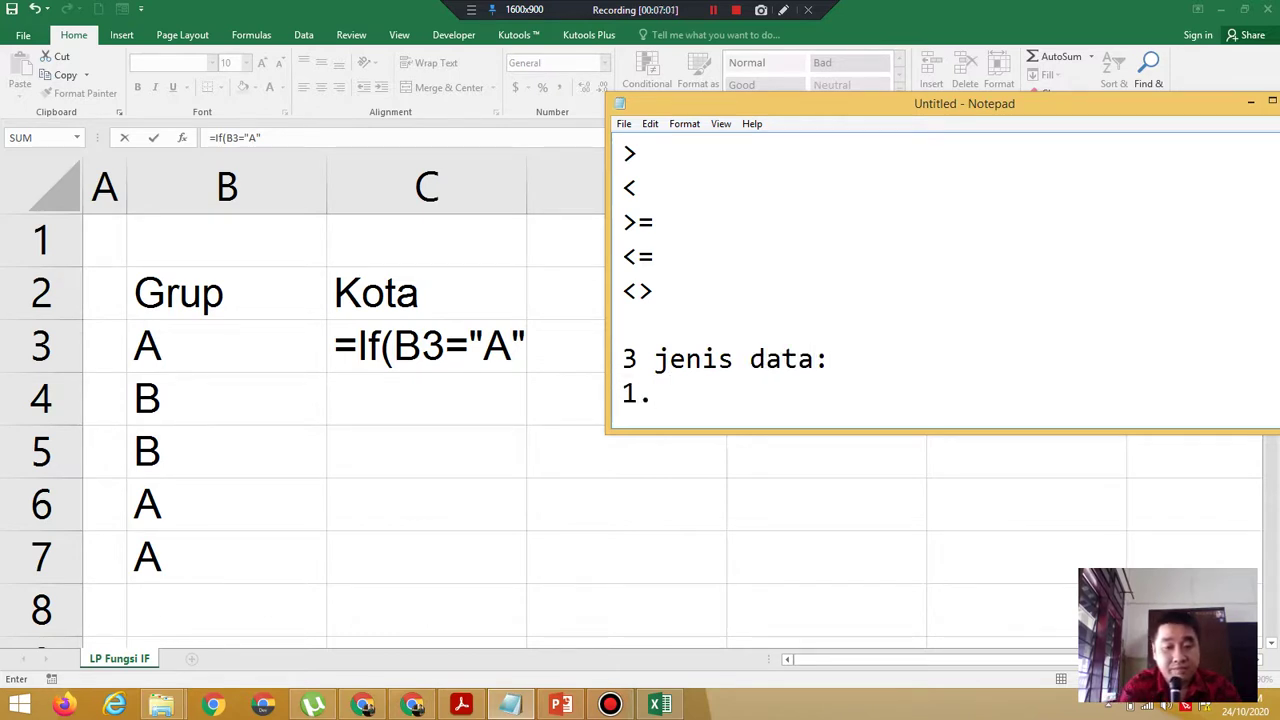
pyautogui.write('Data ')
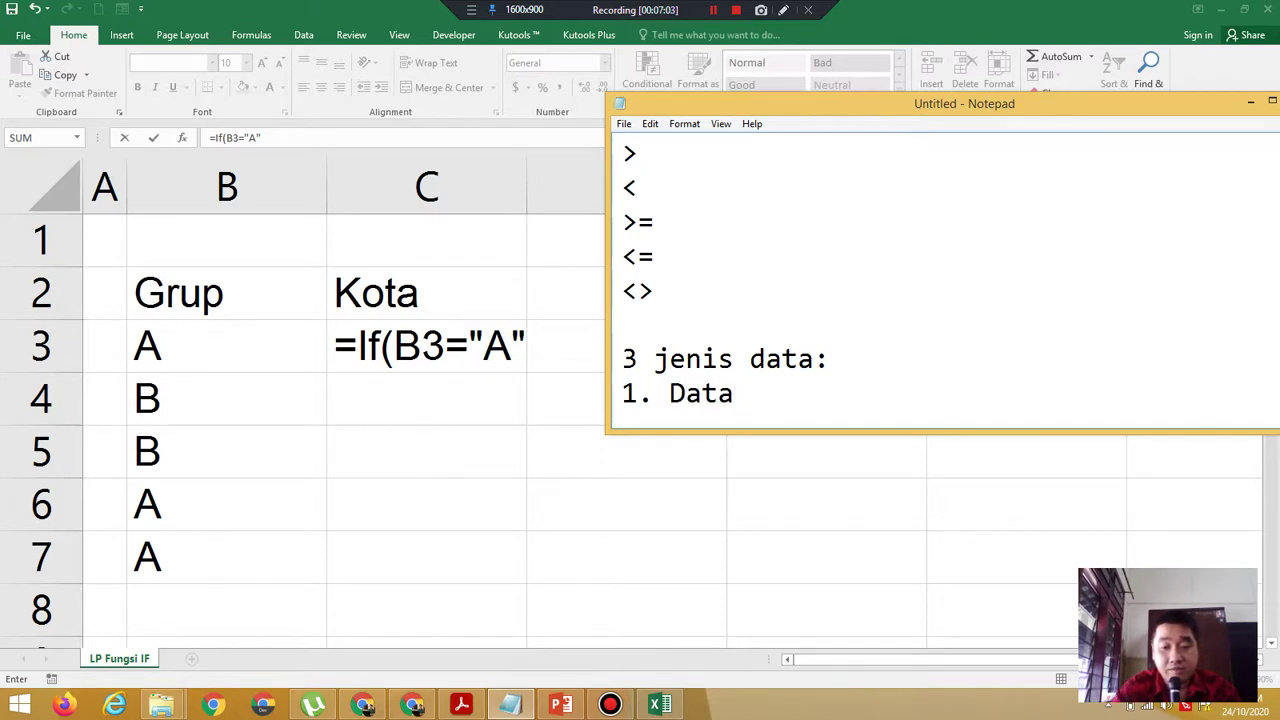
pyautogui.write('Label')
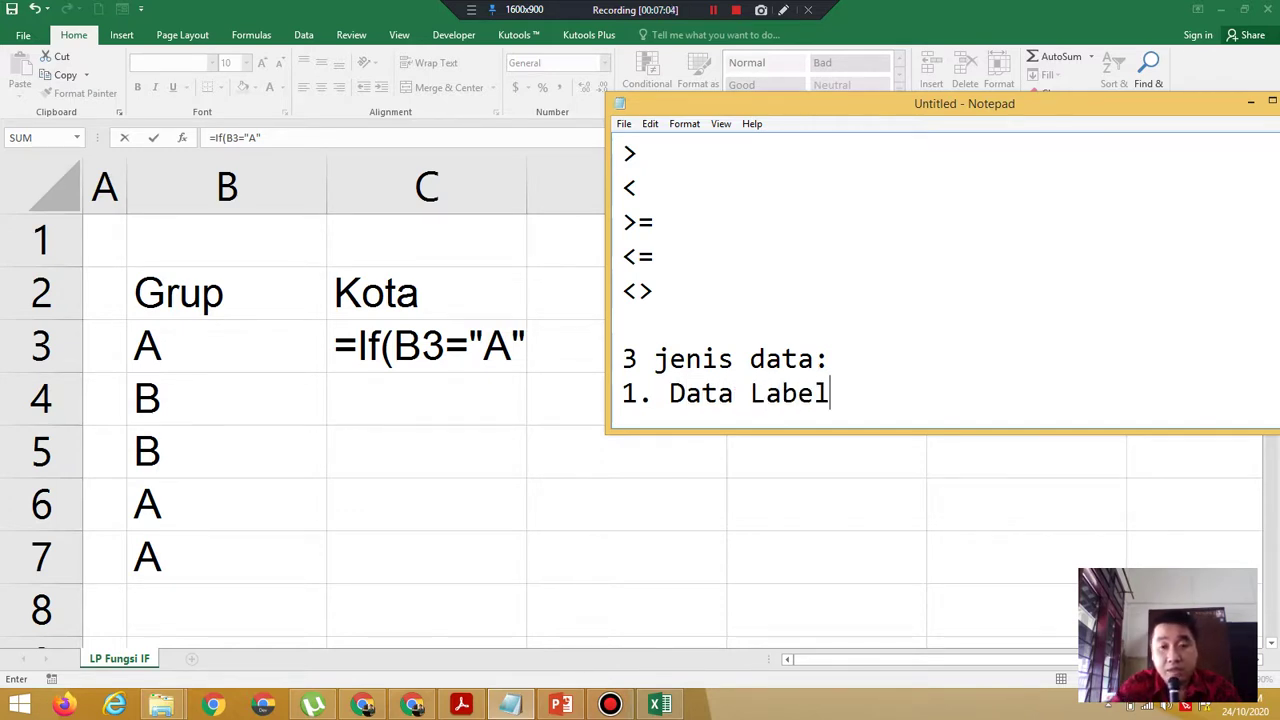
# Add the second item "2. Data Numeric" on the line below Data Label, correcting its line break and spelling.
pyautogui.press('Return')
pyautogui.write('2.')
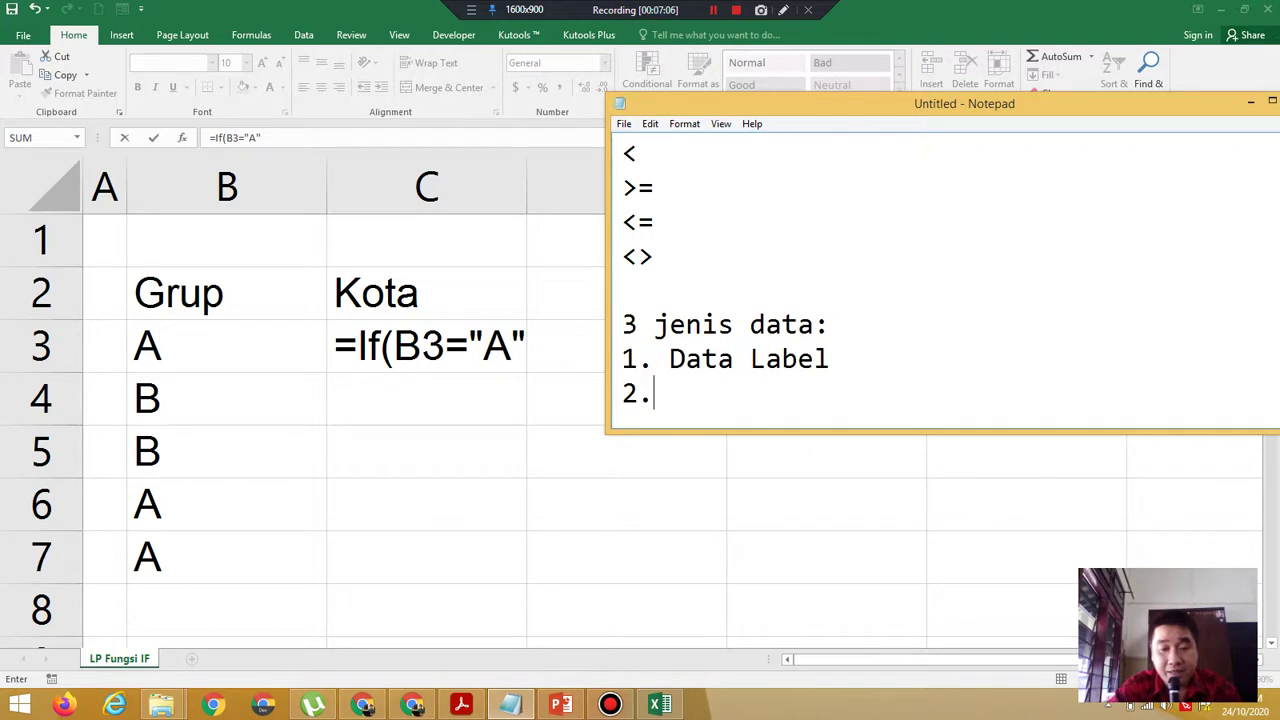
pyautogui.press('Return')
pyautogui.write('Da')
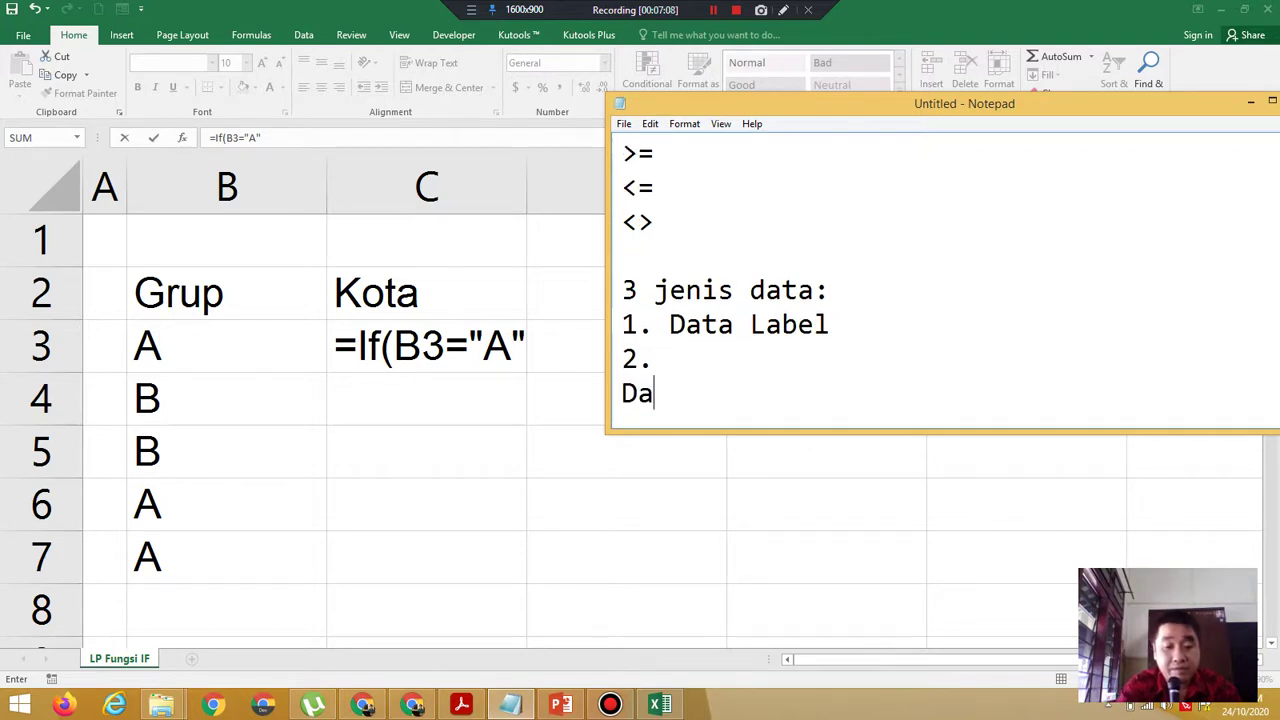
pyautogui.write('tsa Nume')
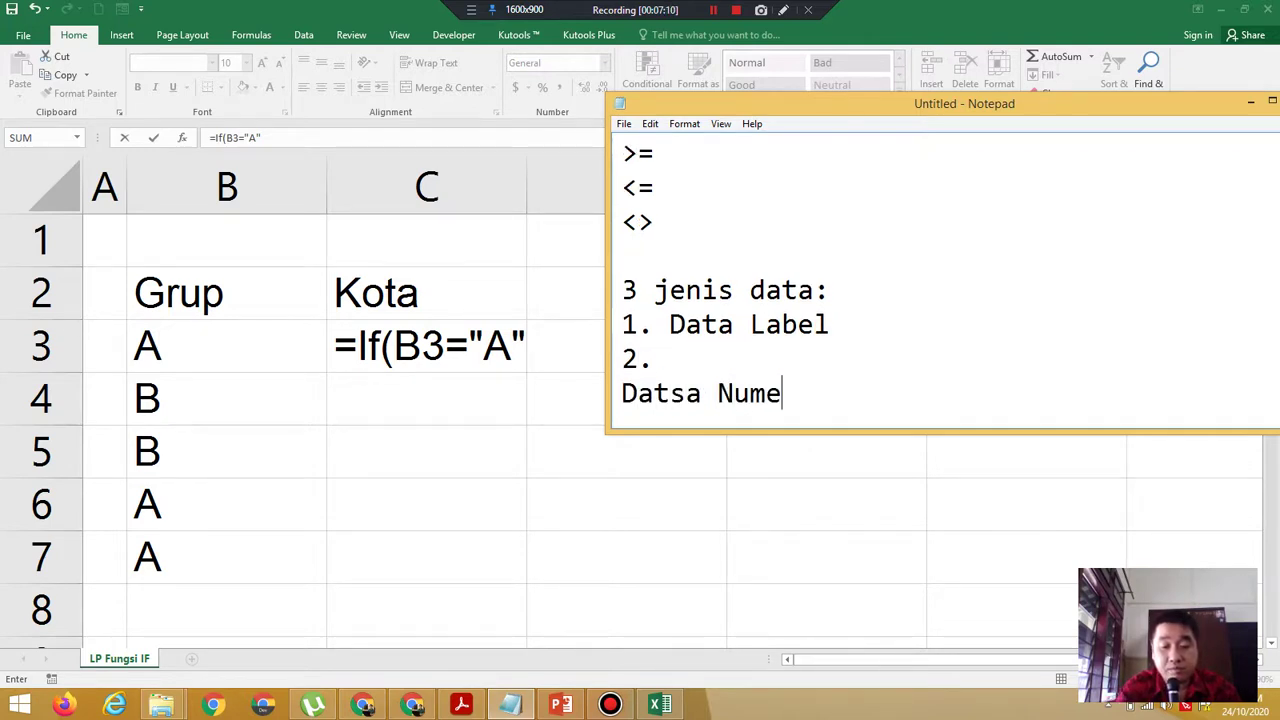
pyautogui.write('ric')
pyautogui.press('Return')
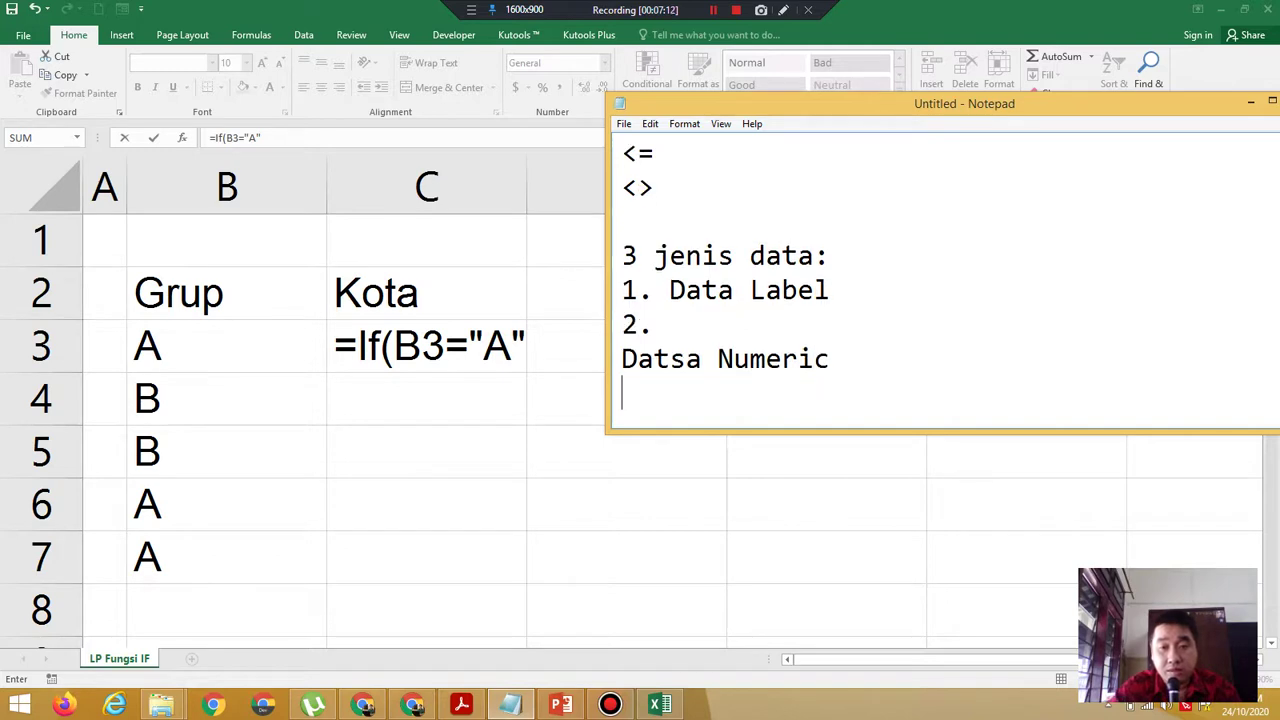
pyautogui.press('Up')
pyautogui.press('BackSpace')
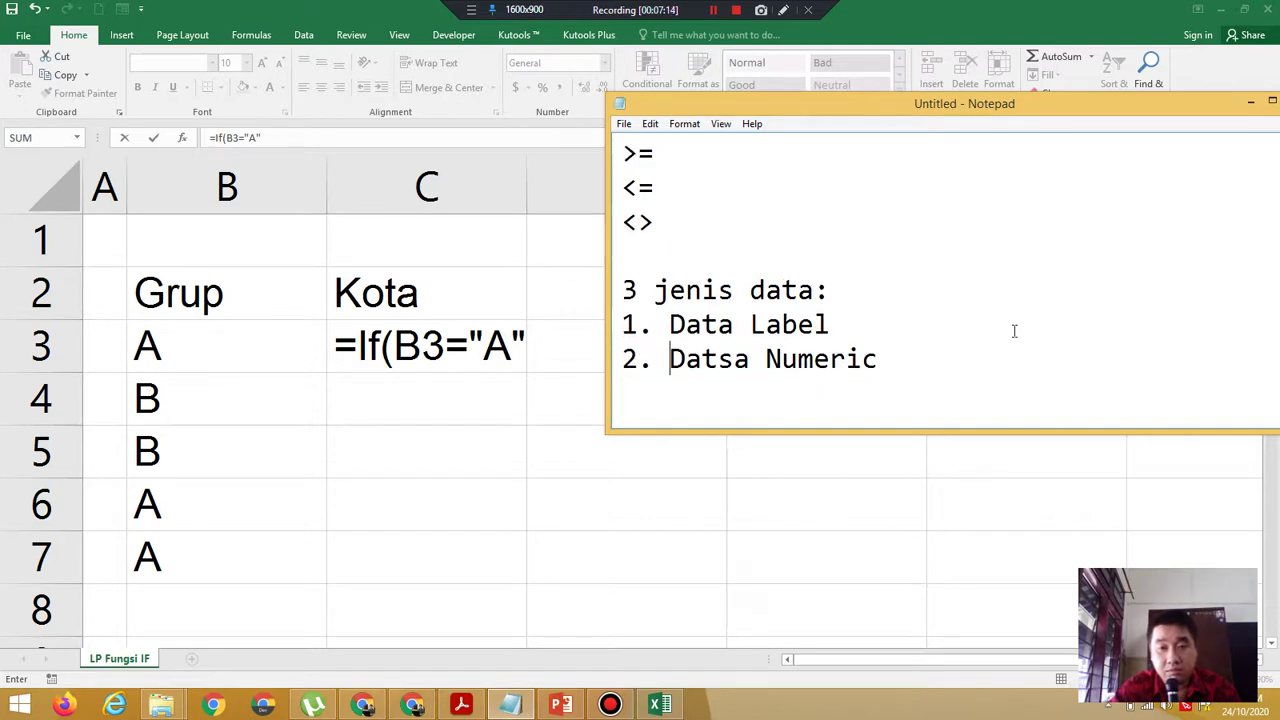
pyautogui.click(740, 358)
pyautogui.press('BackSpace')
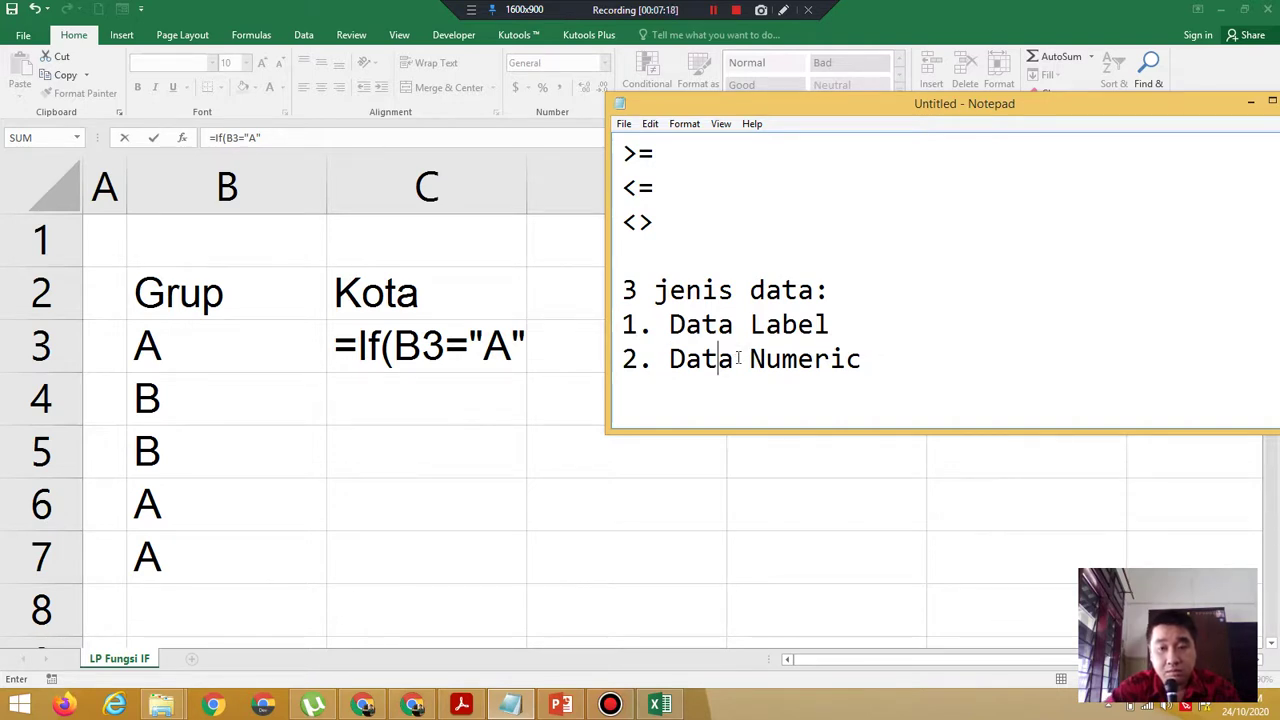
# Add the third item "3. Data Formula" on the line below Data Numeric.
pyautogui.click(709, 391)
pyautogui.write('3')
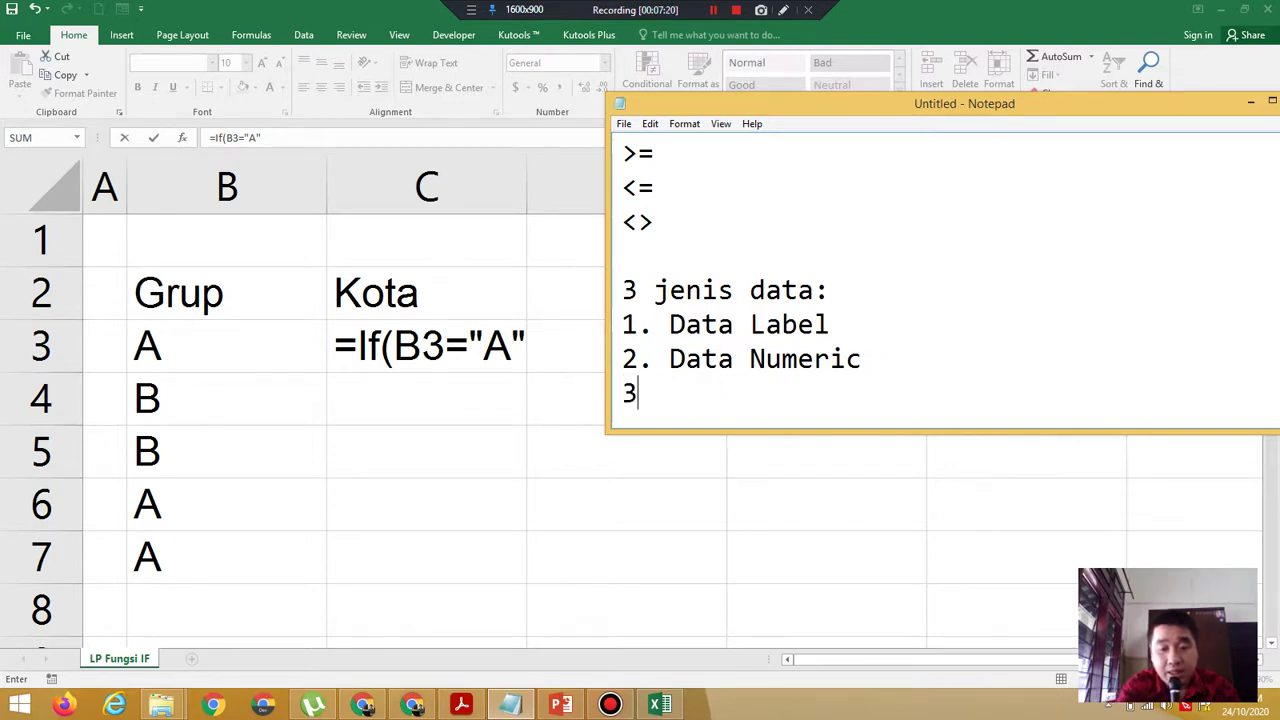
pyautogui.write('. Data ')
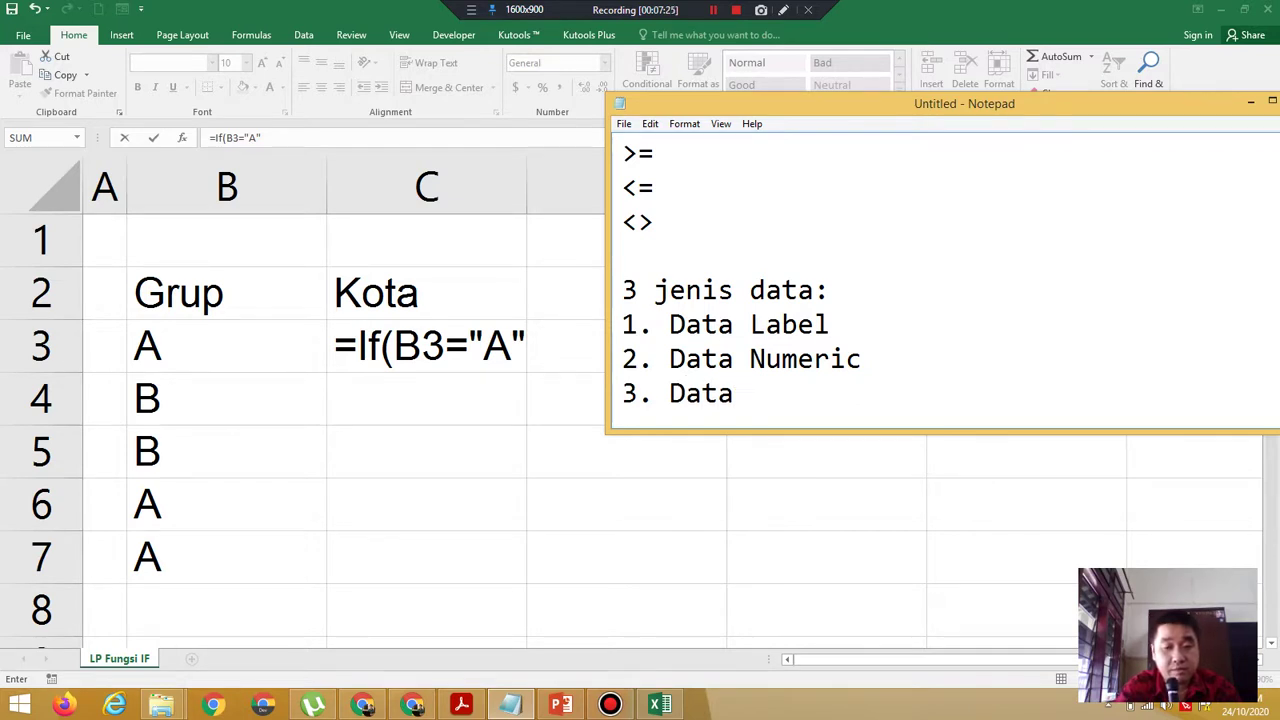
pyautogui.write('Form')
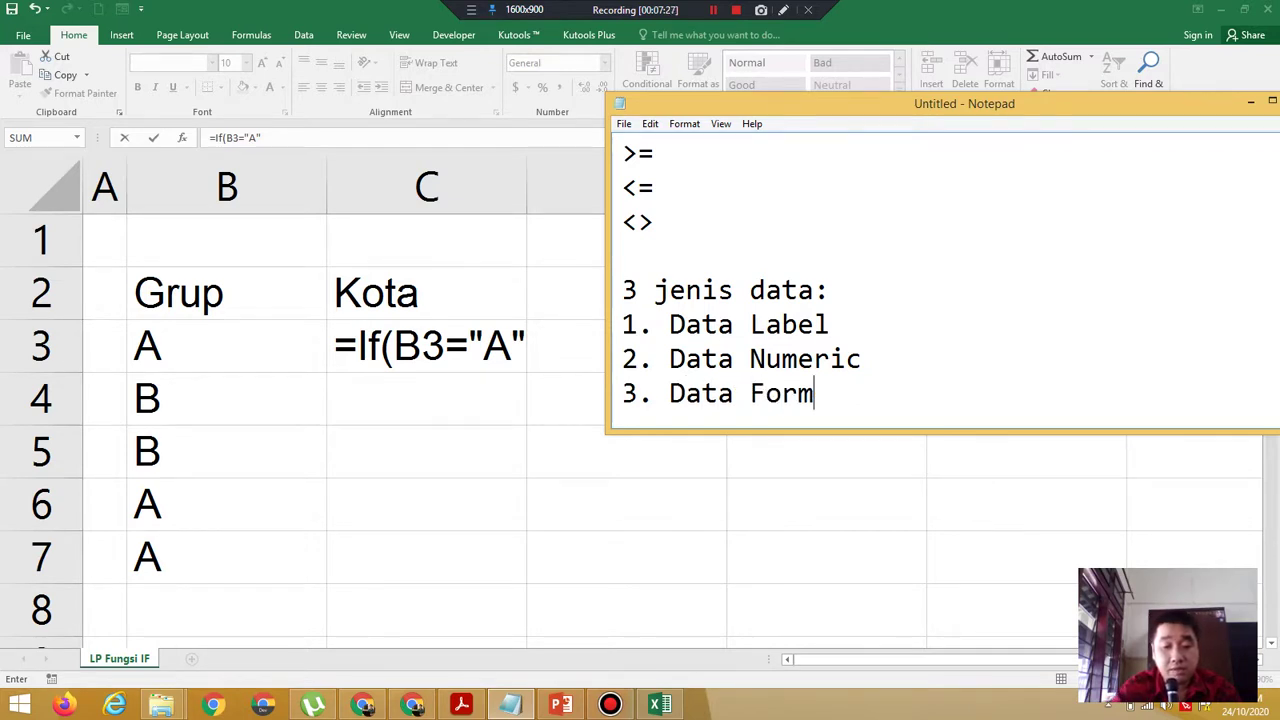
pyautogui.write('ula')
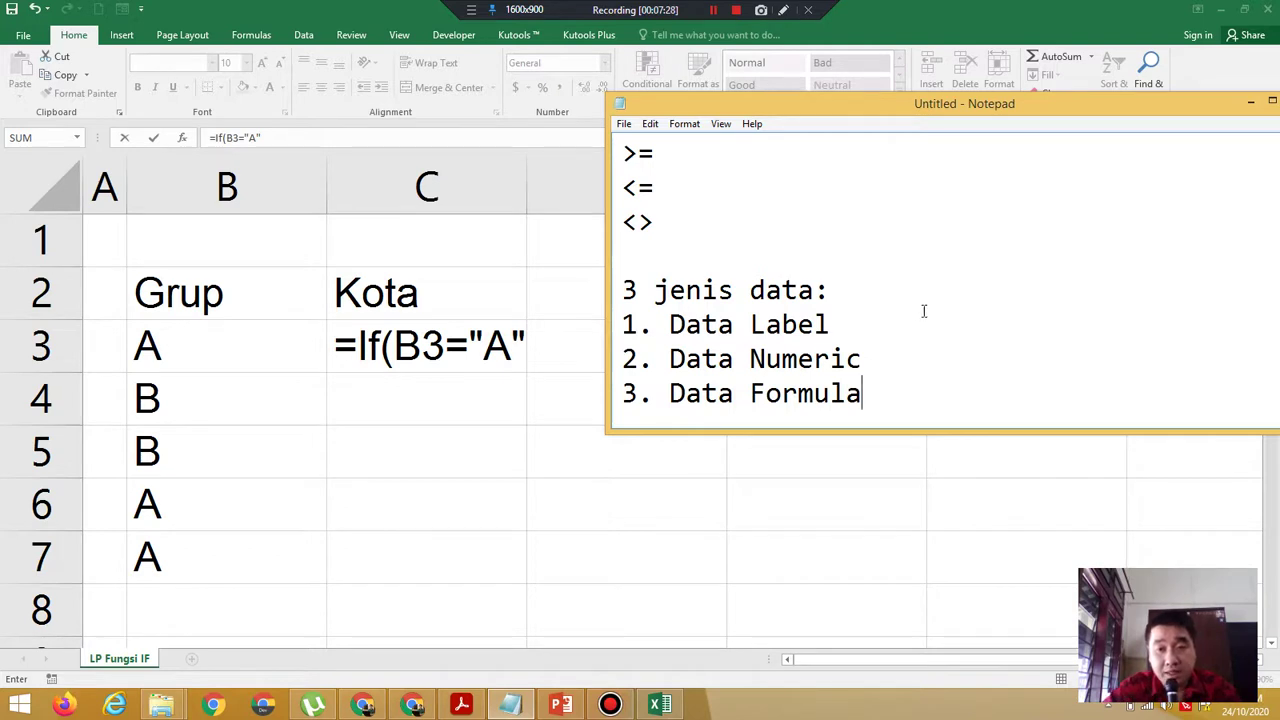
# Extend the Data Label item with an arrow and the first descriptions: "---> huruf; tanda baca; ".
pyautogui.click(857, 324)
pyautogui.write('-')
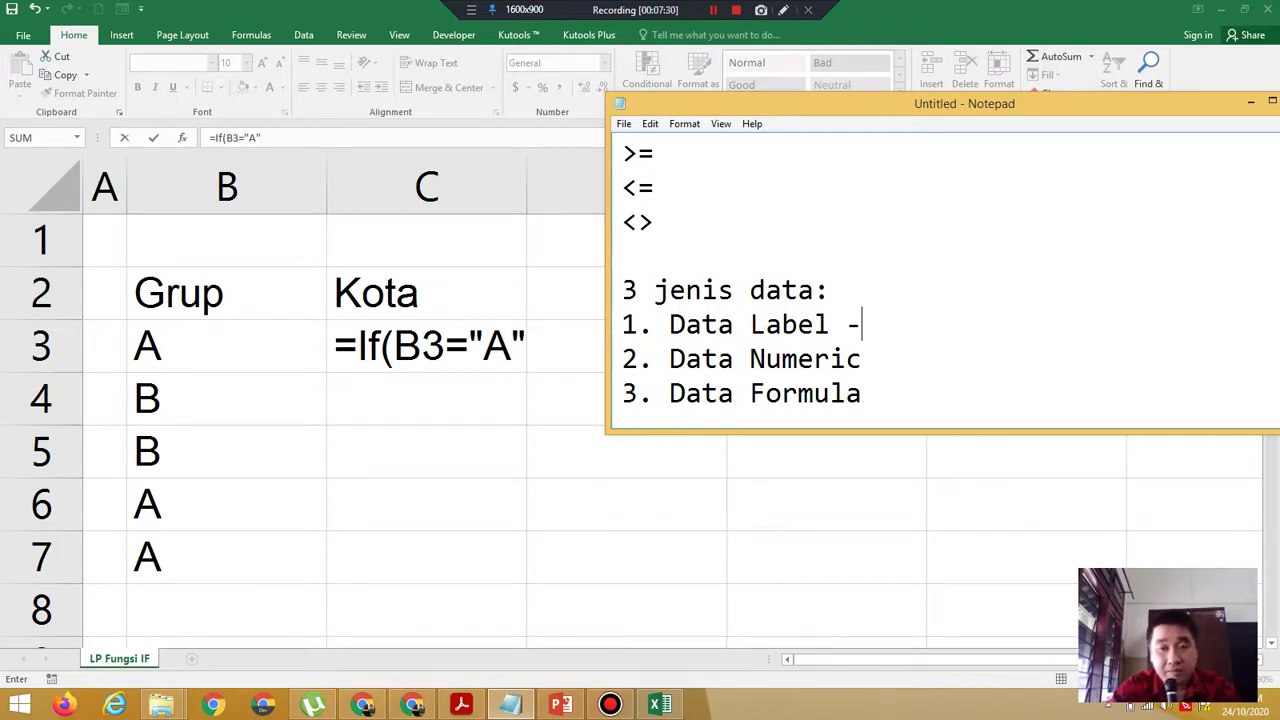
pyautogui.write('-->')
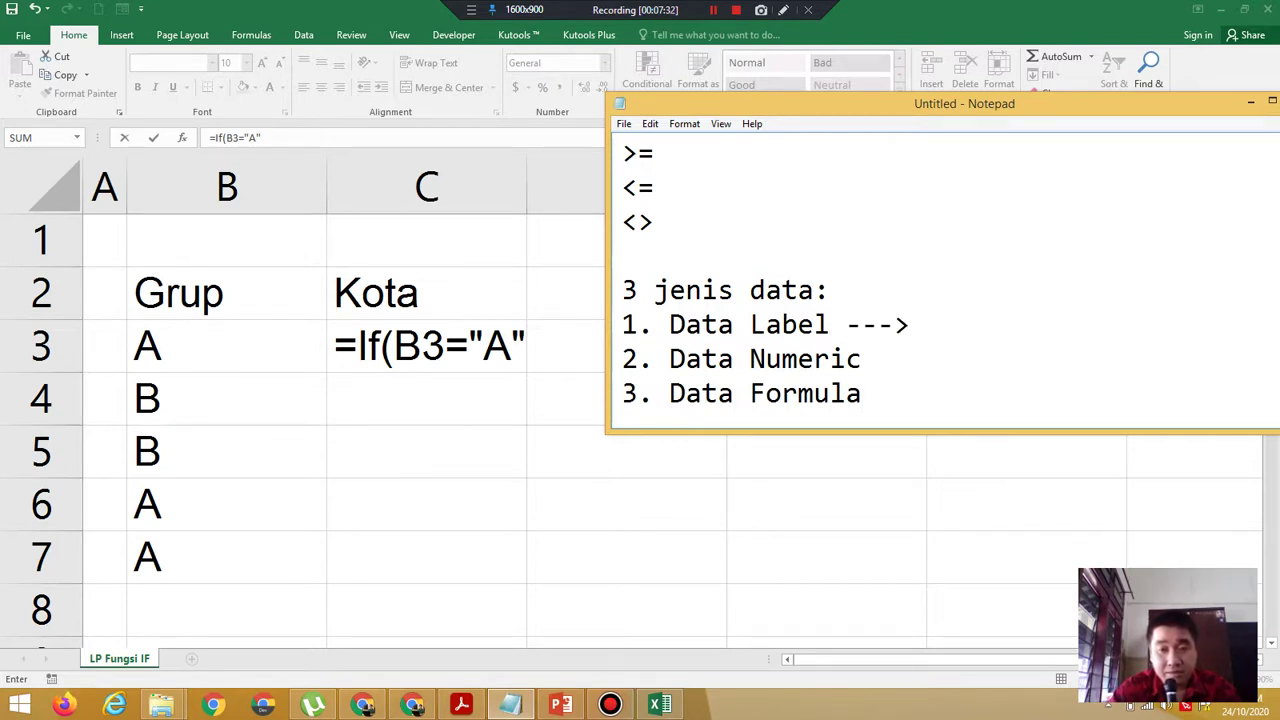
pyautogui.write(' huru')
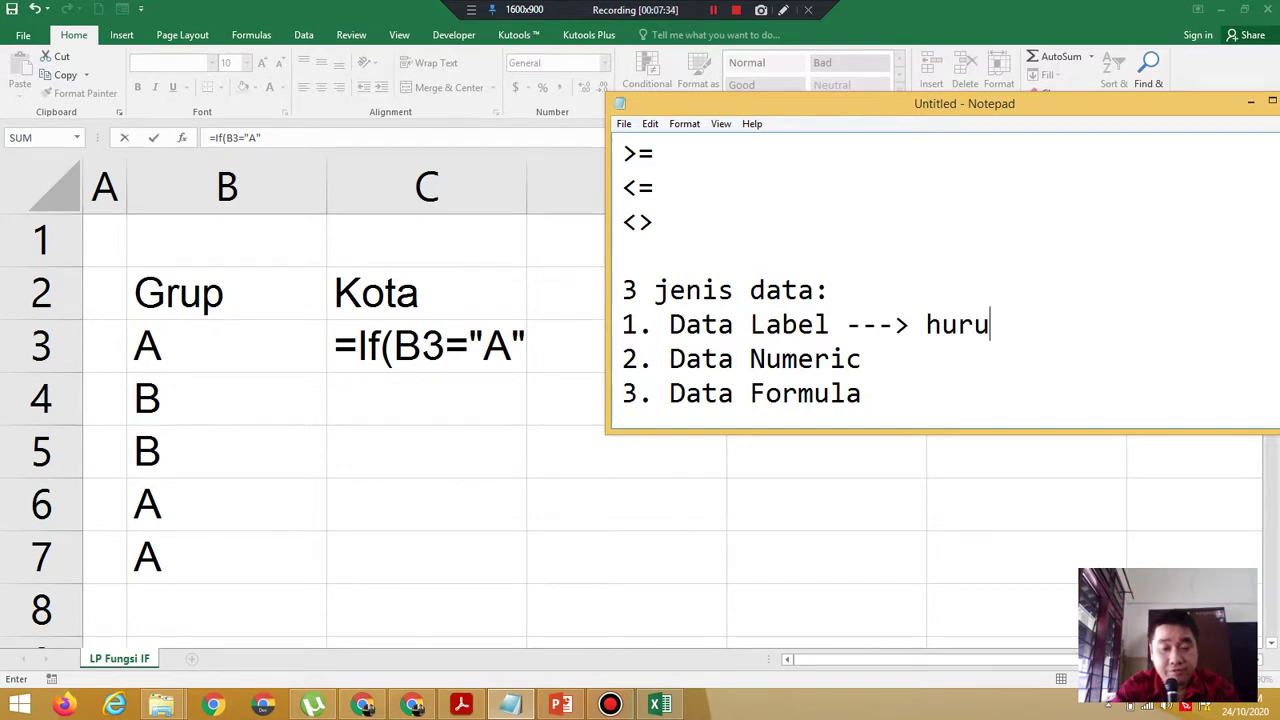
pyautogui.write('f,')
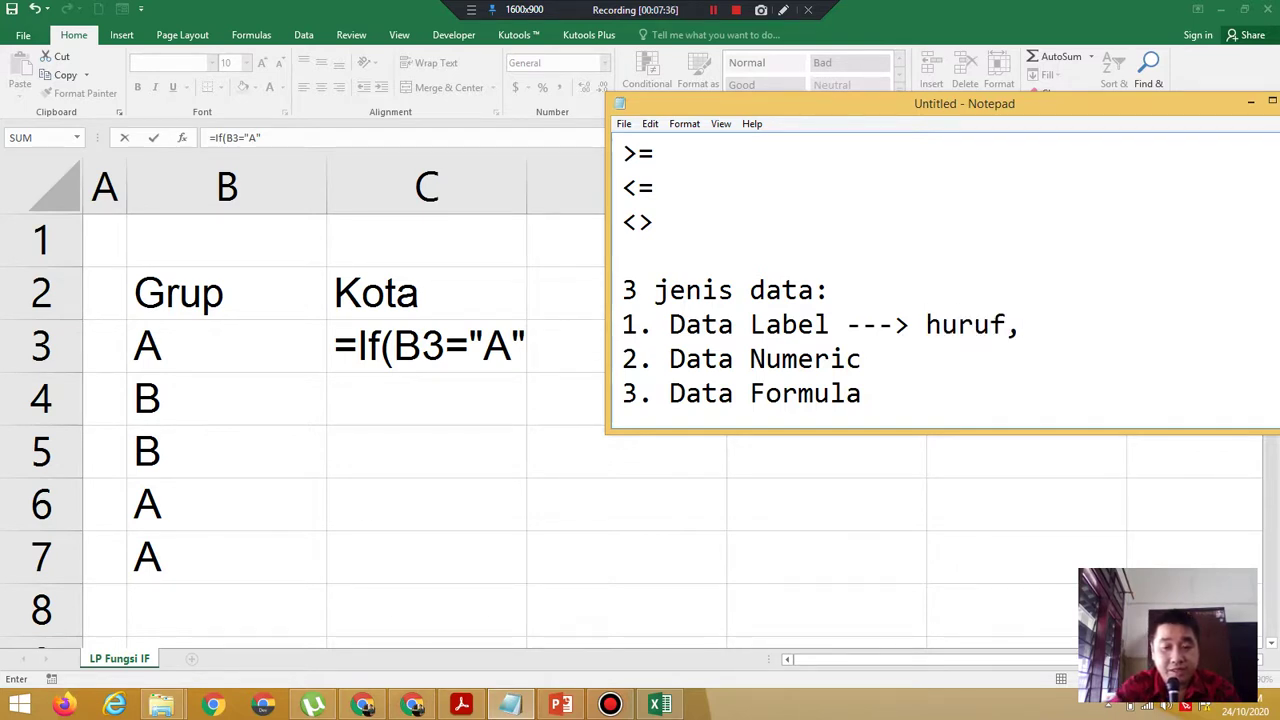
pyautogui.press('BackSpace')
pyautogui.write(';')
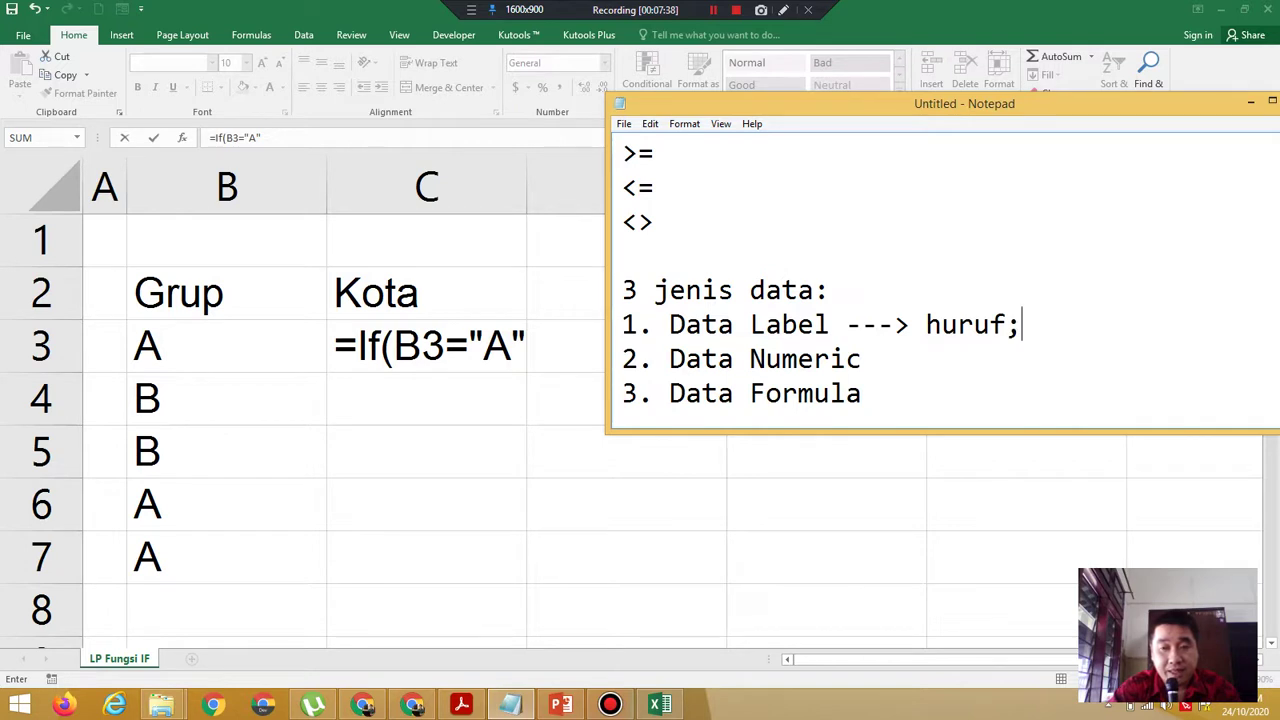
pyautogui.write(' tan')
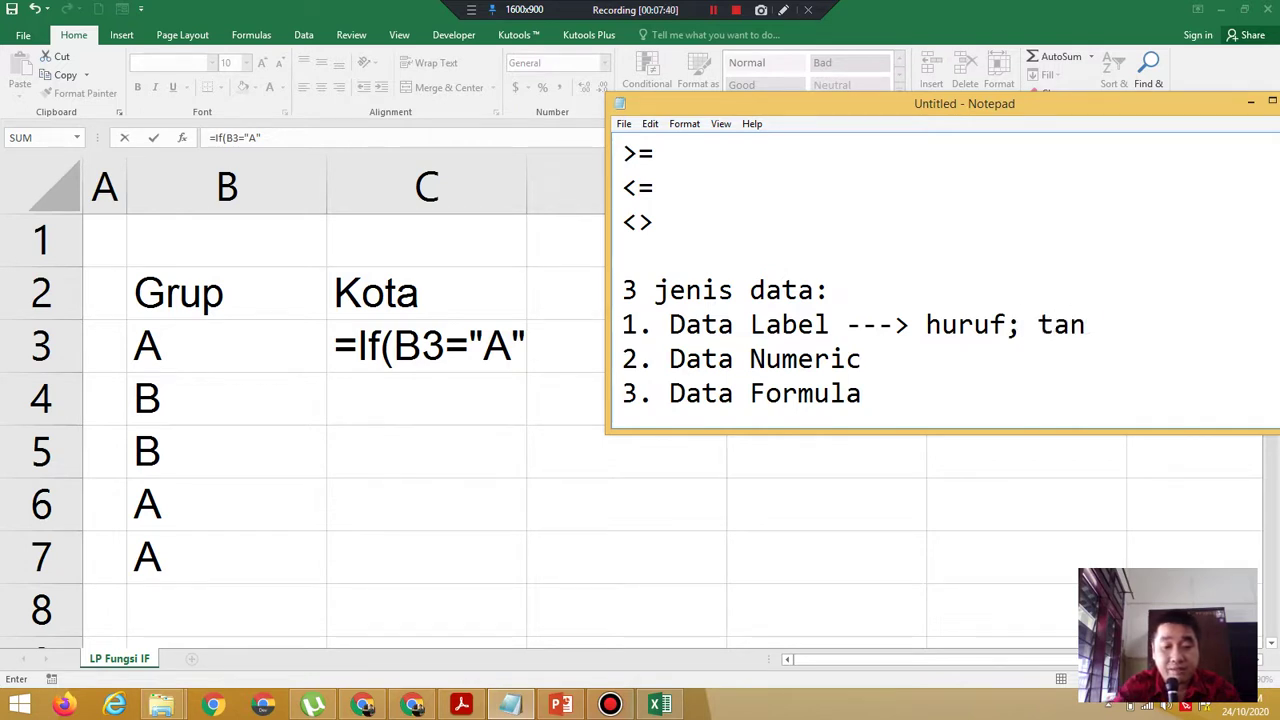
pyautogui.write('da baca')
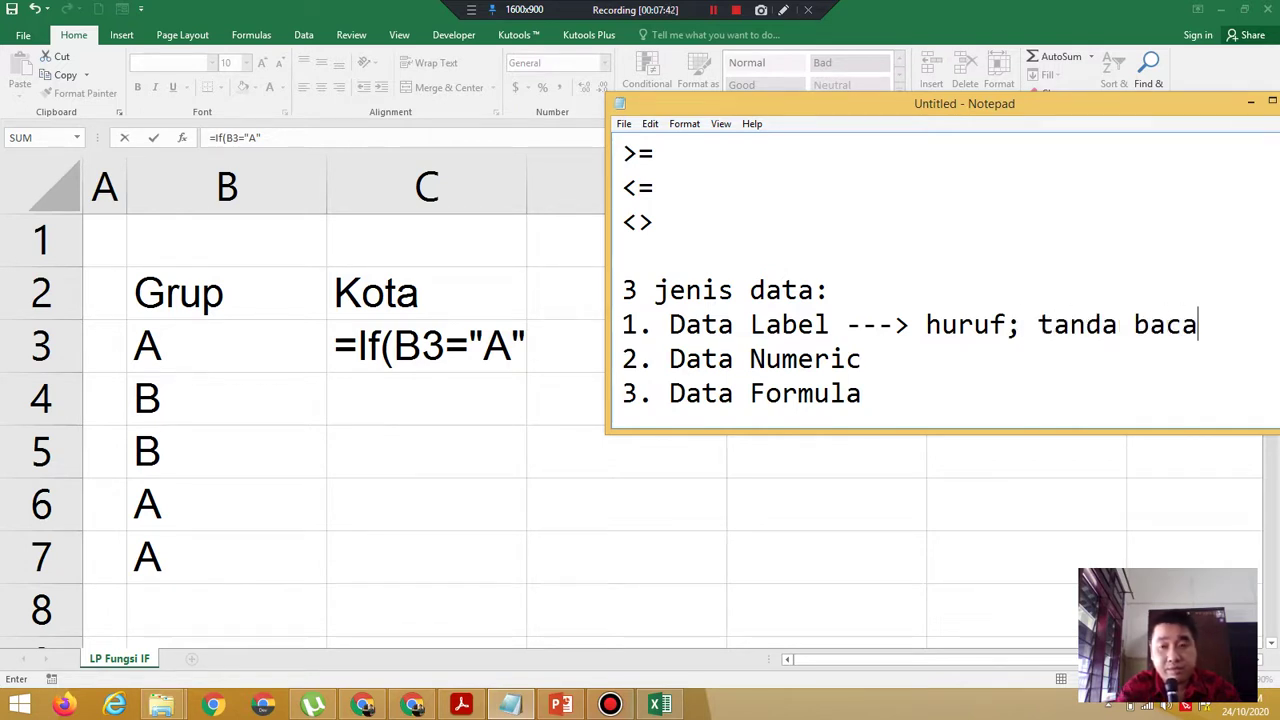
pyautogui.write(',')
pyautogui.press('BackSpace')
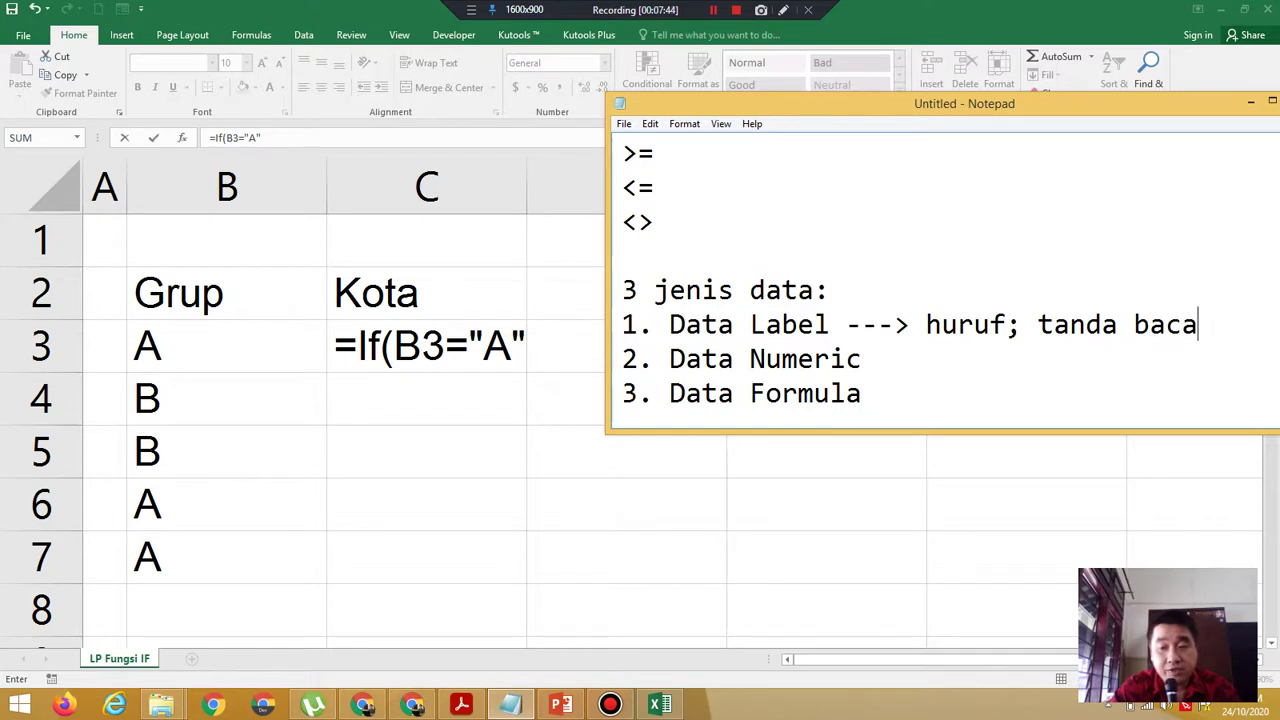
pyautogui.write('; ')
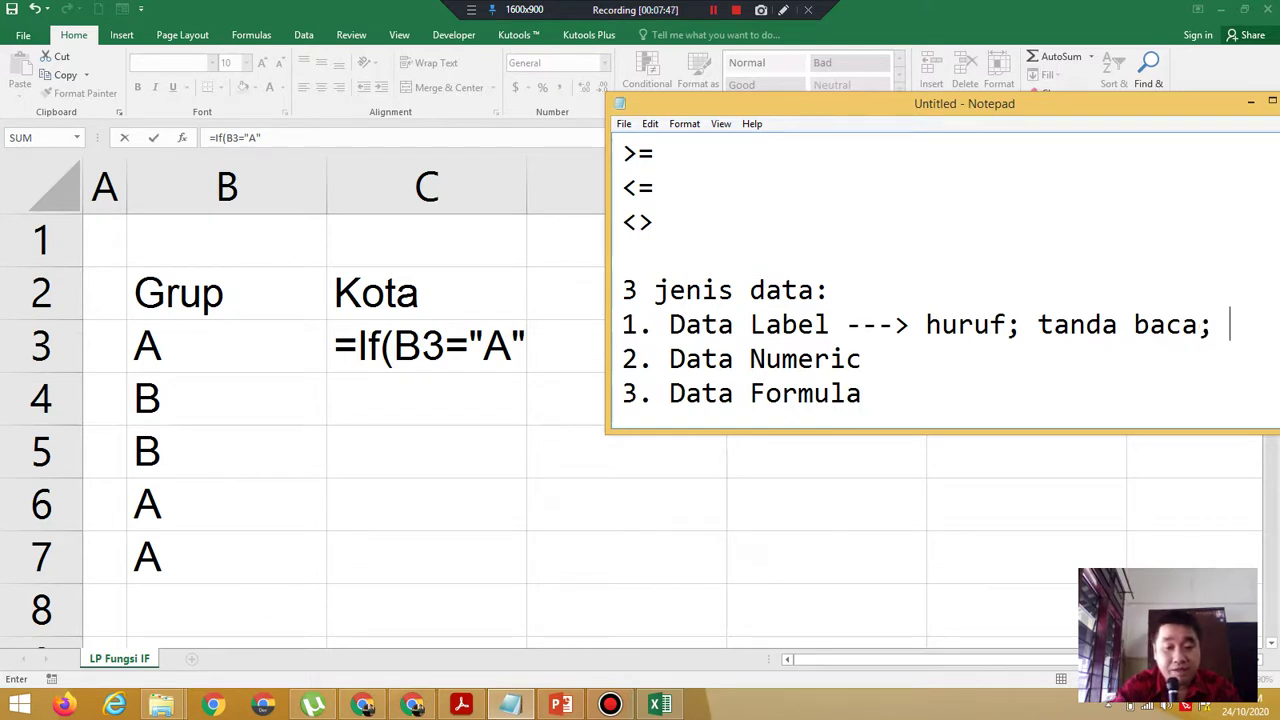
# Continue the Data Label description with "kombinasi huruf, angka, tanda baca".
pyautogui.write('kombi')
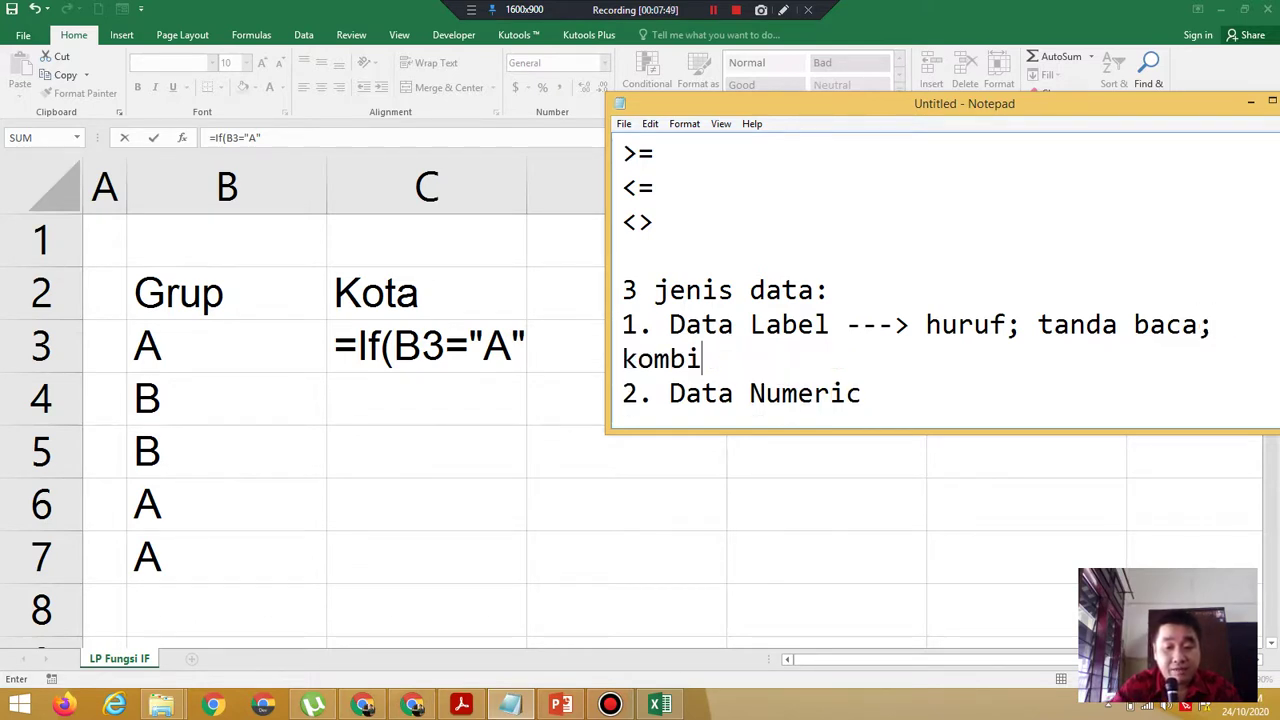
pyautogui.write('nas')
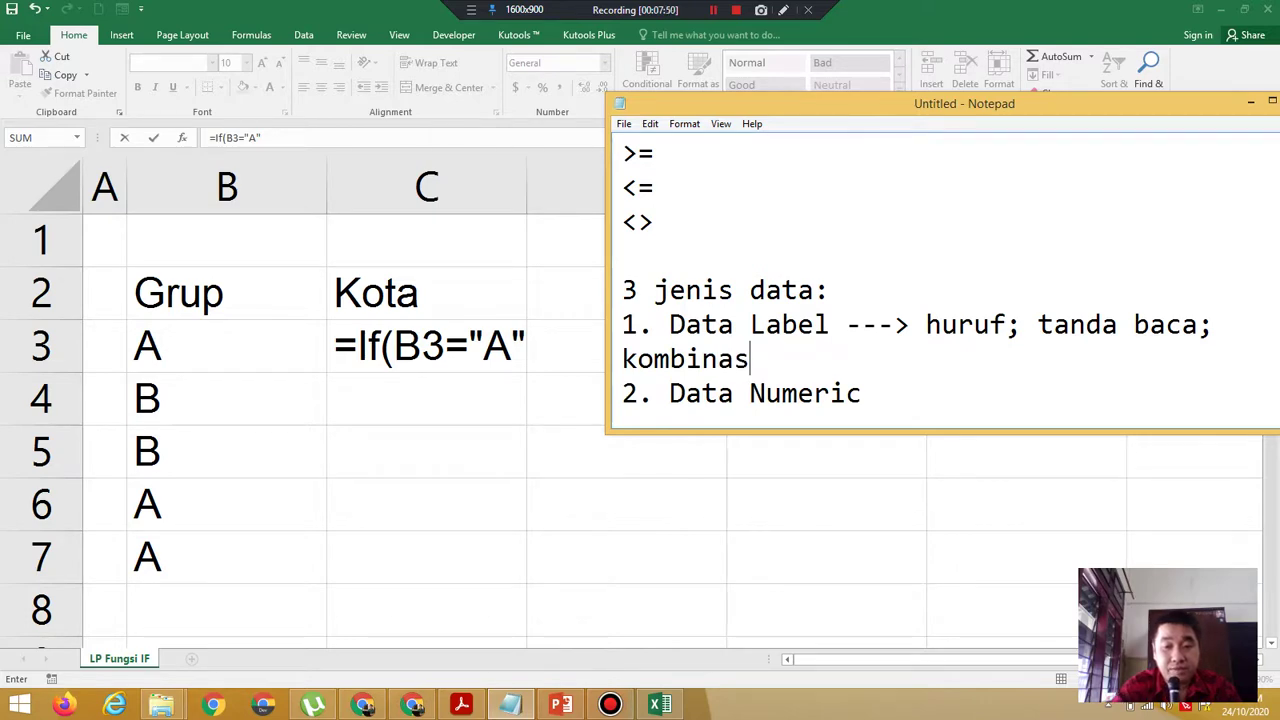
pyautogui.write('i huruf')
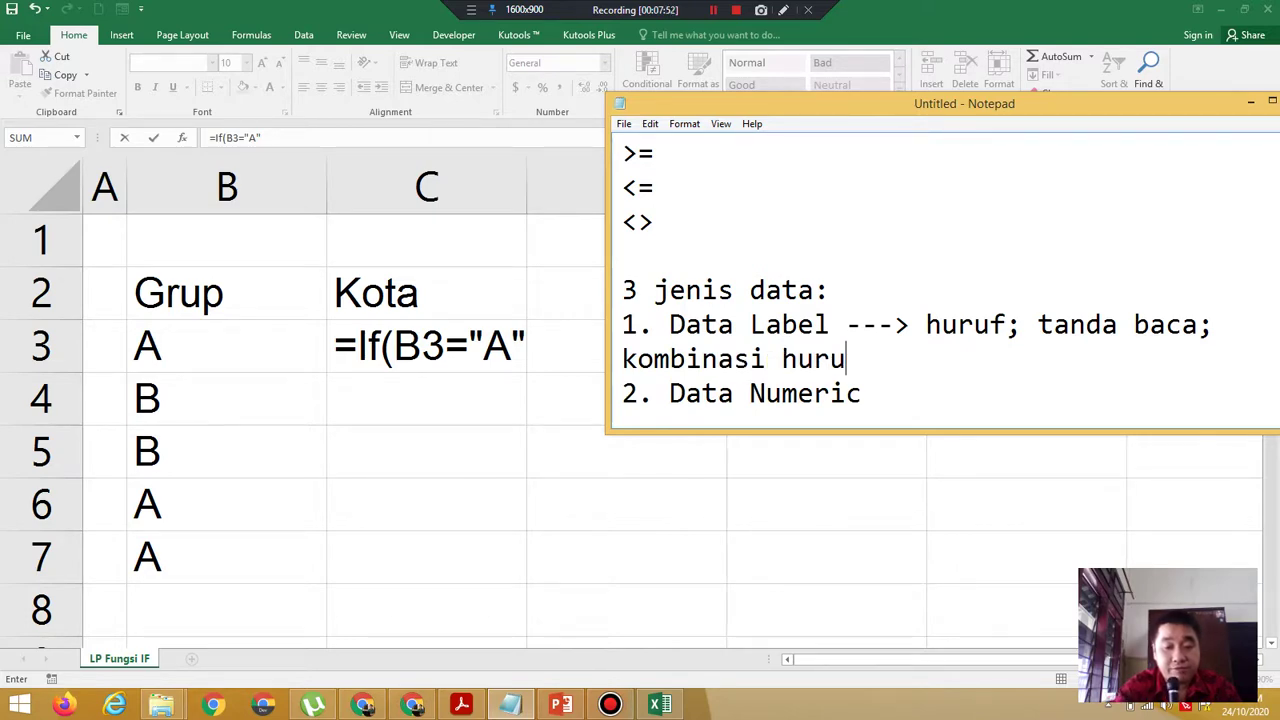
pyautogui.write('angk')
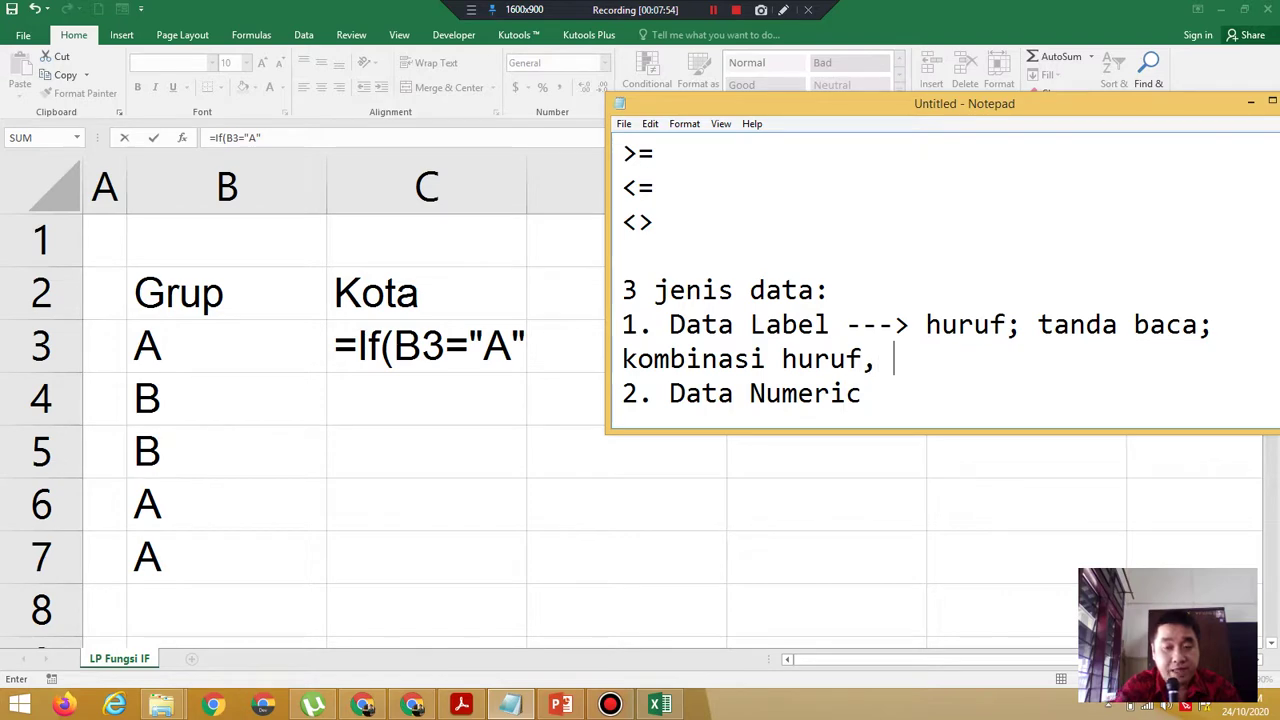
pyautogui.write('a')
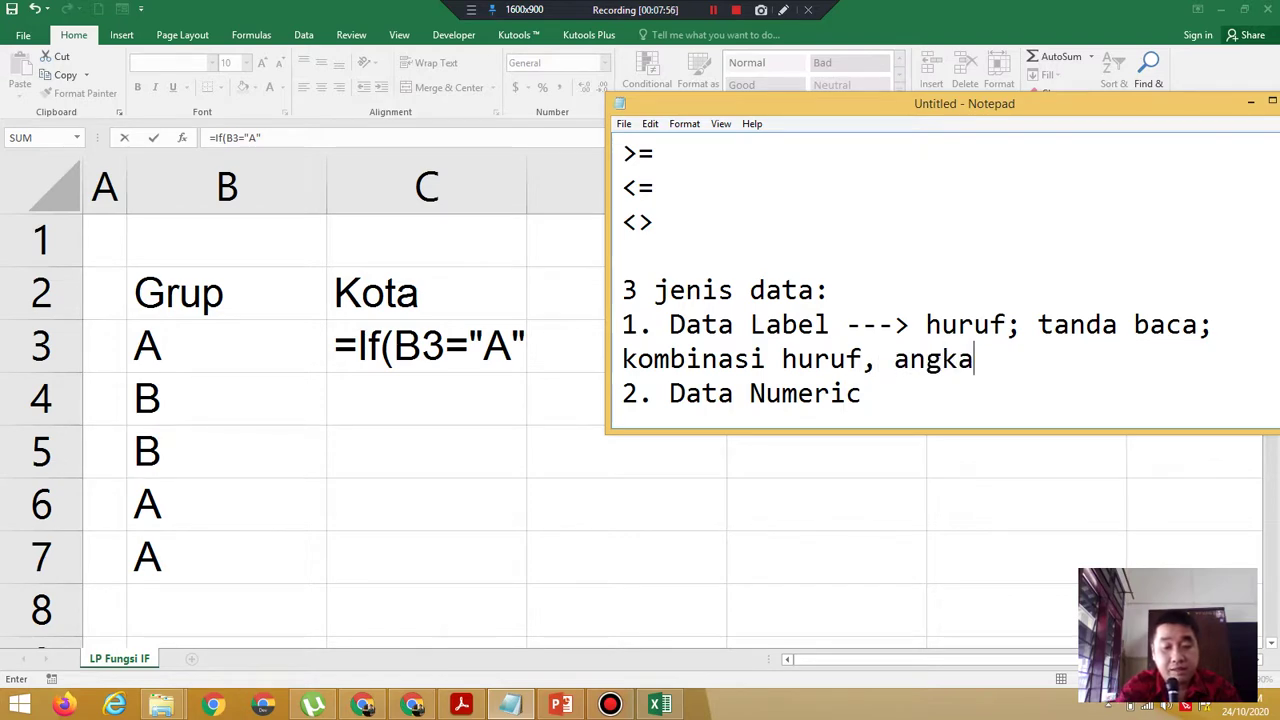
pyautogui.write(', ta')
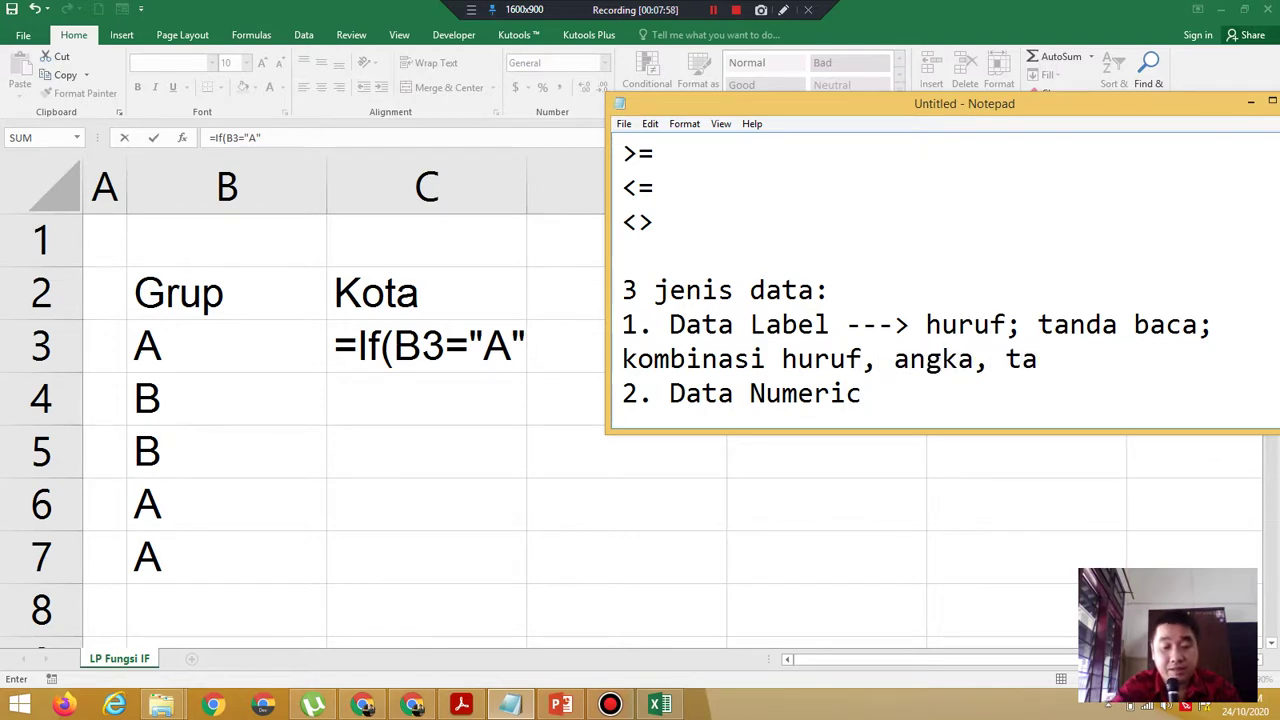
pyautogui.write('ndaba')
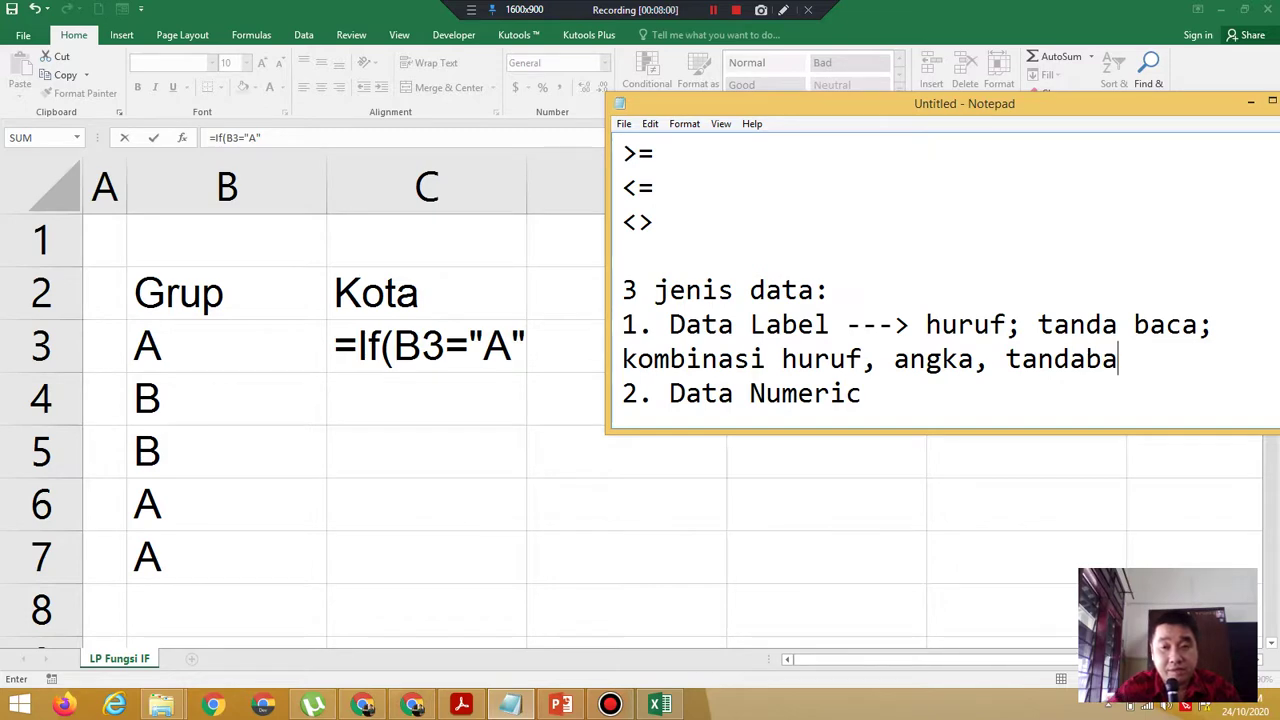
pyautogui.press('BackSpace')
pyautogui.press('BackSpace')
pyautogui.write('baca')
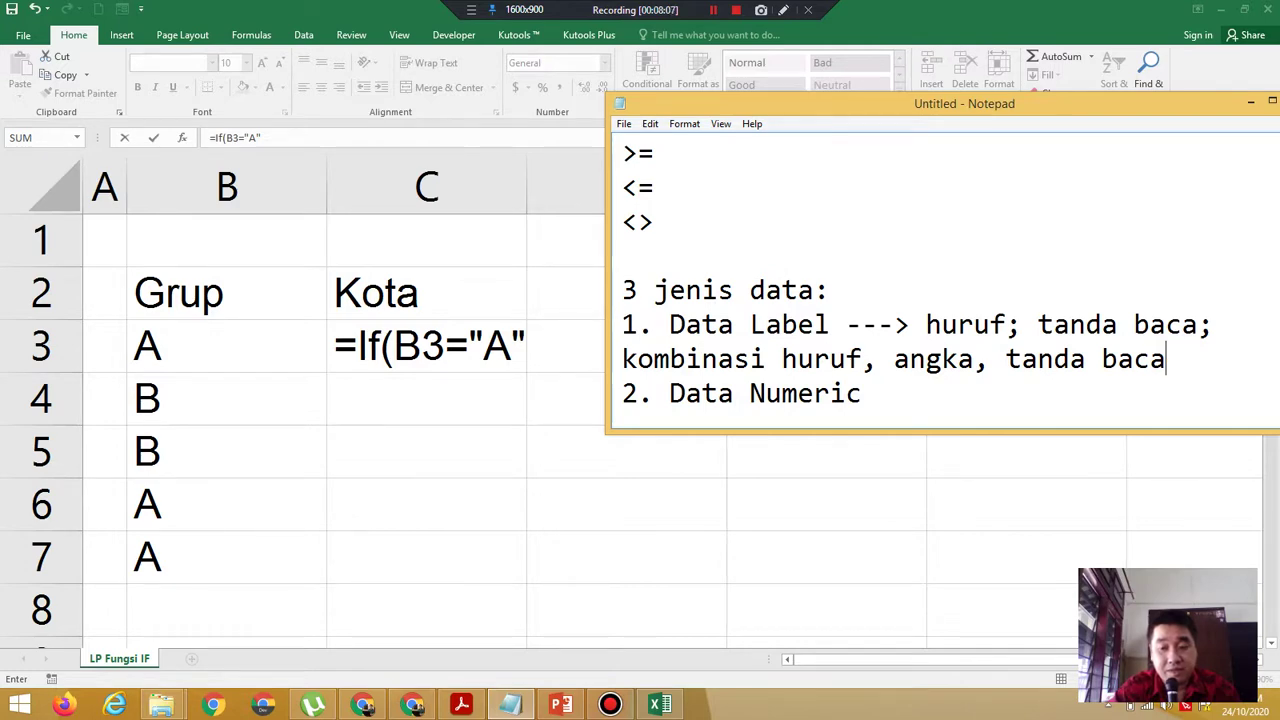
# Append the alignment note ", otomatis rata kiri" to the Data Label description.
pyautogui.write(', ot')
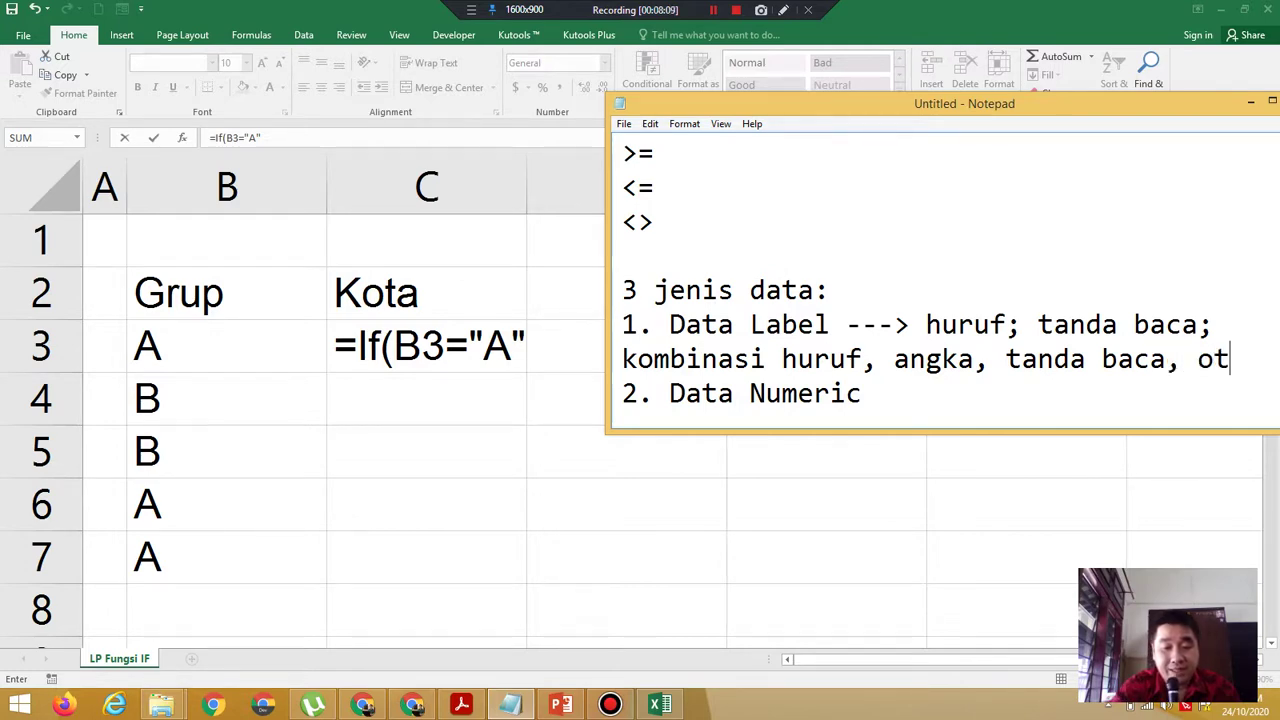
pyautogui.write('omatu')
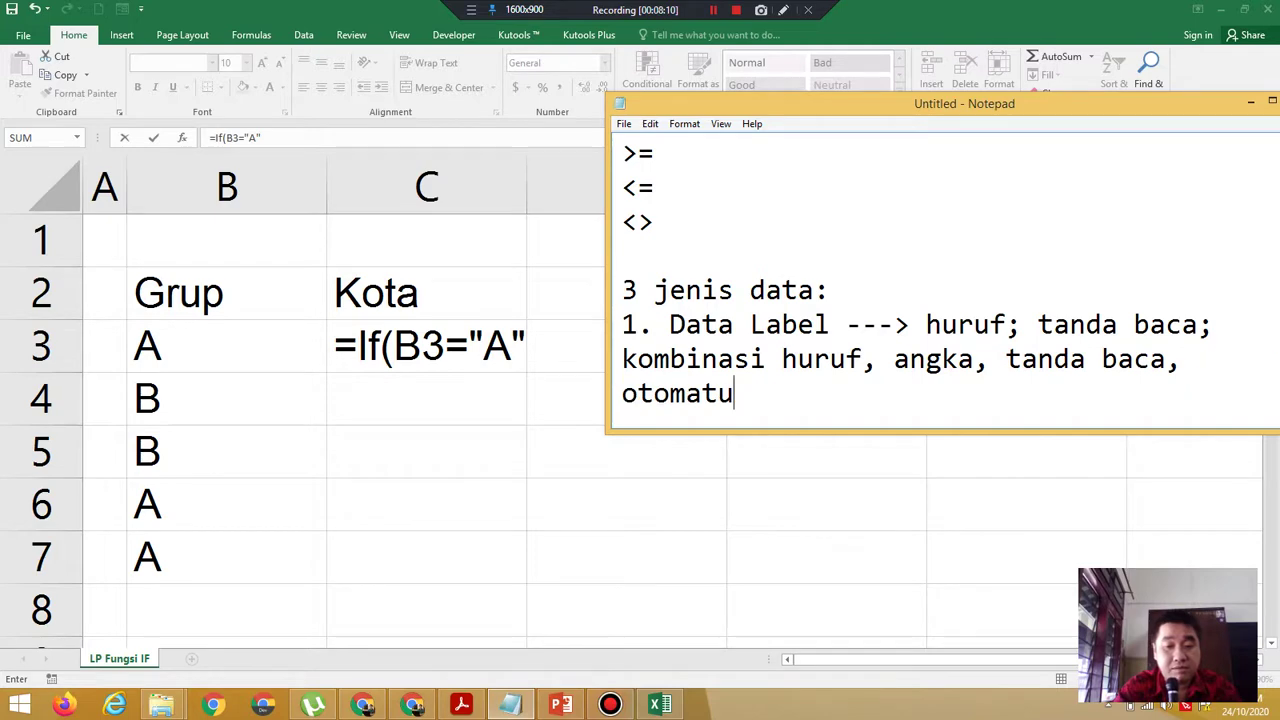
pyautogui.press('BackSpace')
pyautogui.write('is')
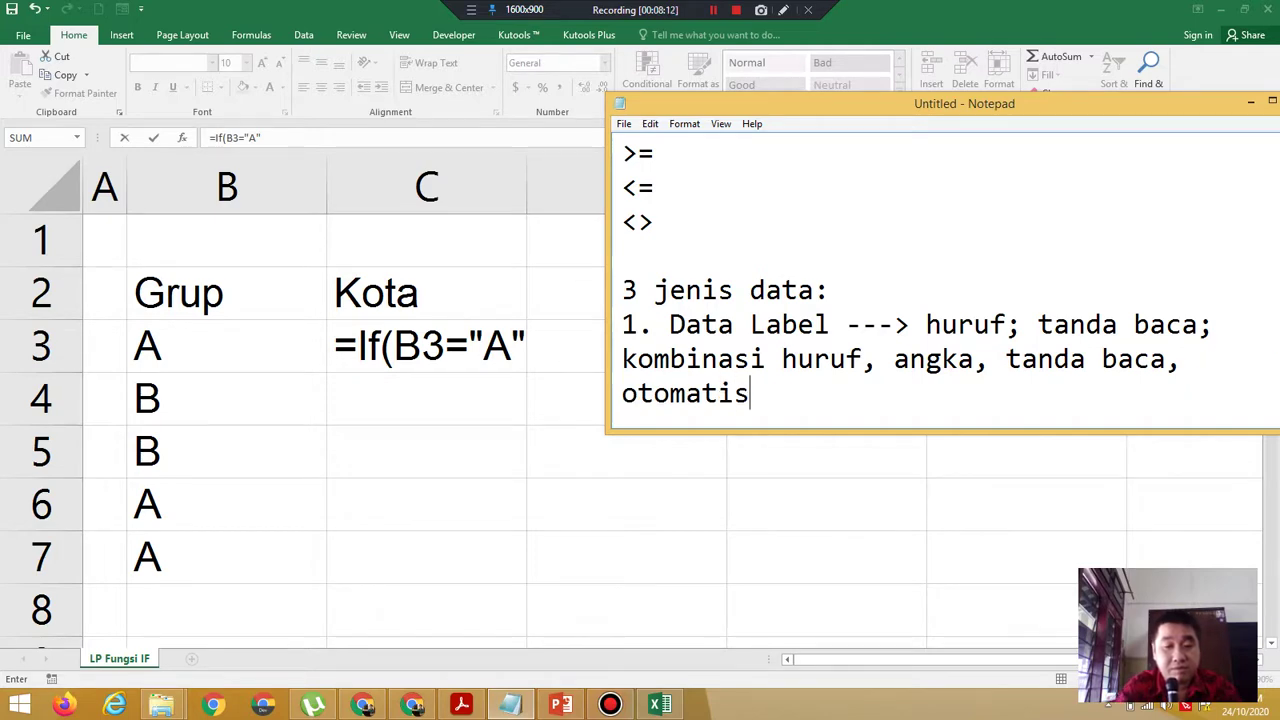
pyautogui.write(' rata')
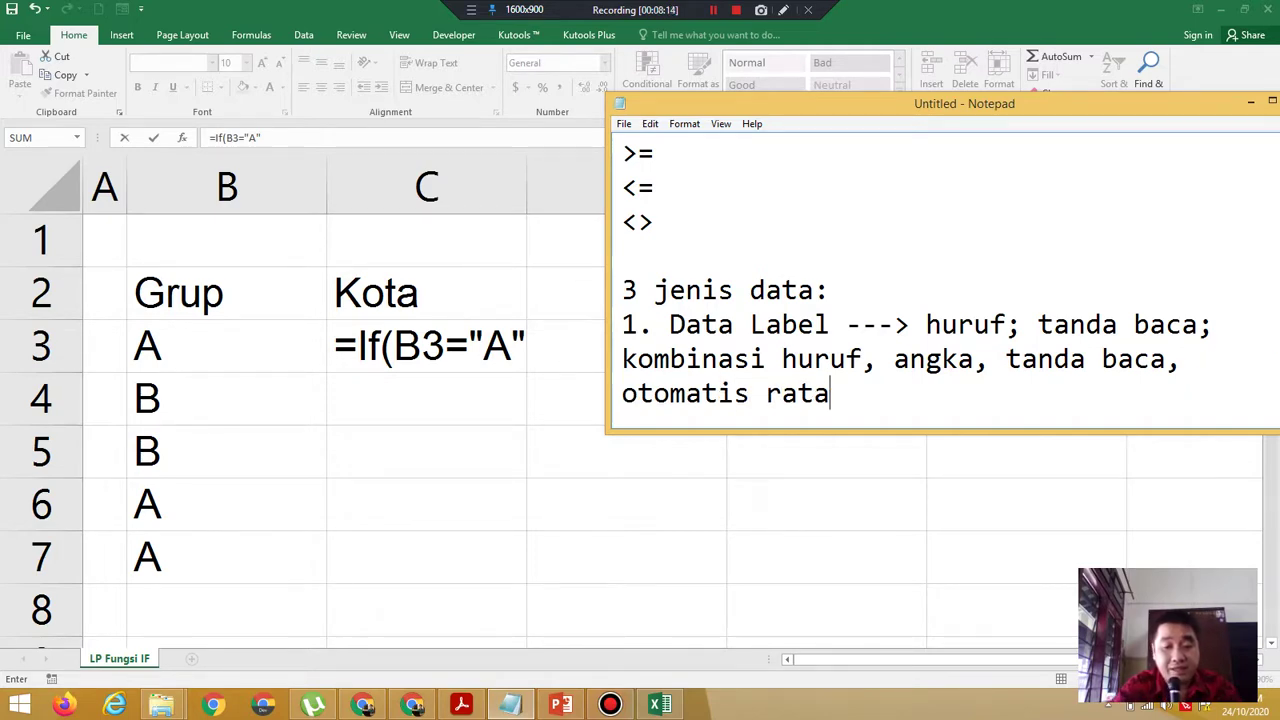
pyautogui.write(' kiri ')
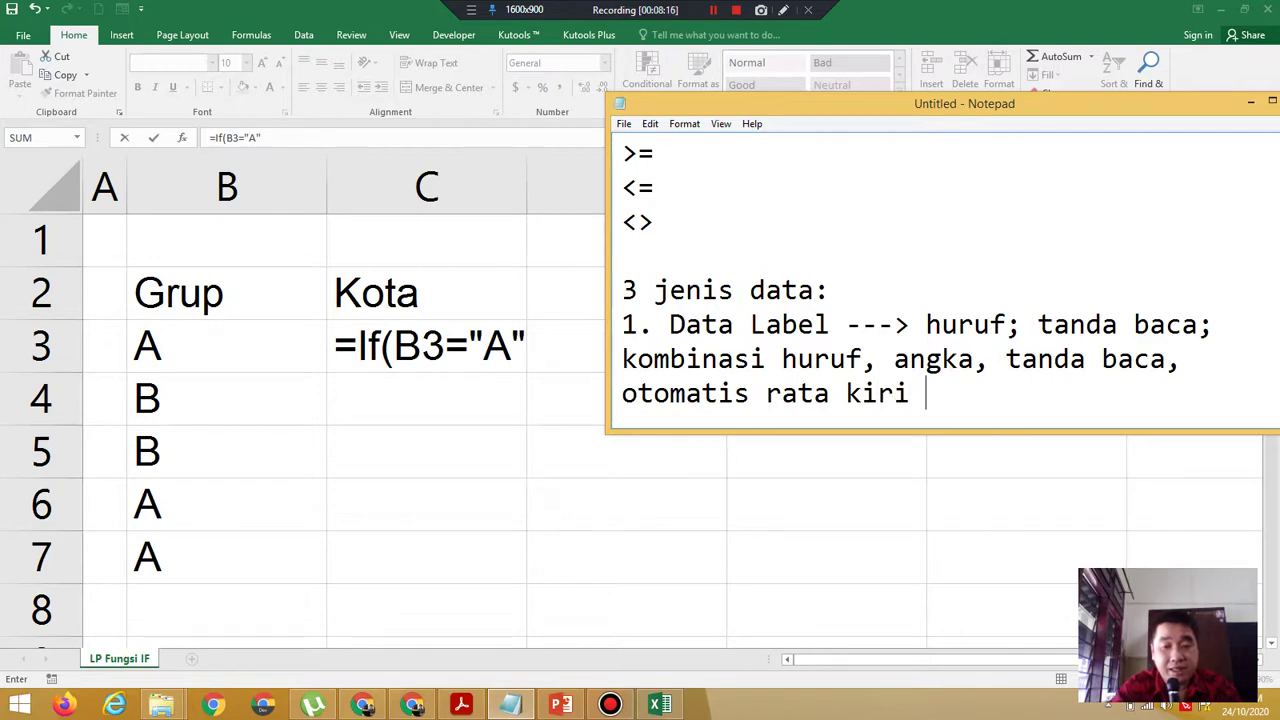
# Complete the Data Label description with "setelah dienter." after "otomatis rata kiri".
pyautogui.write('setel')
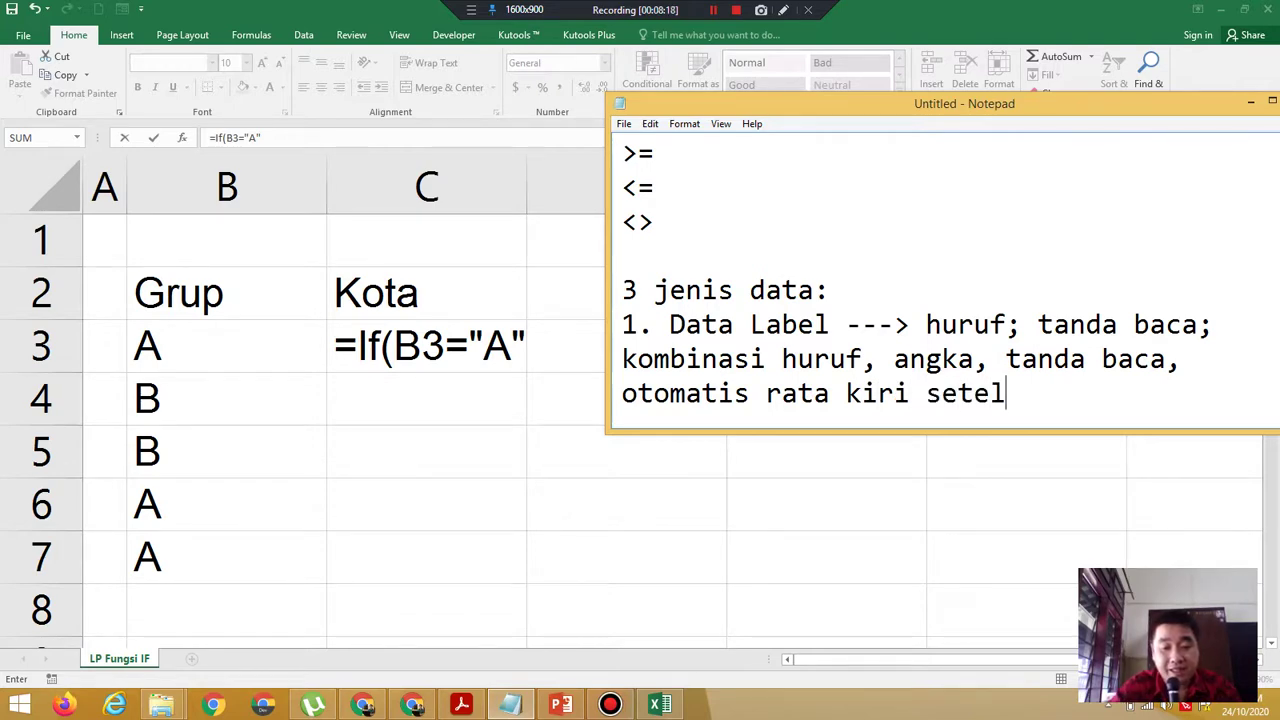
pyautogui.write('ah d')
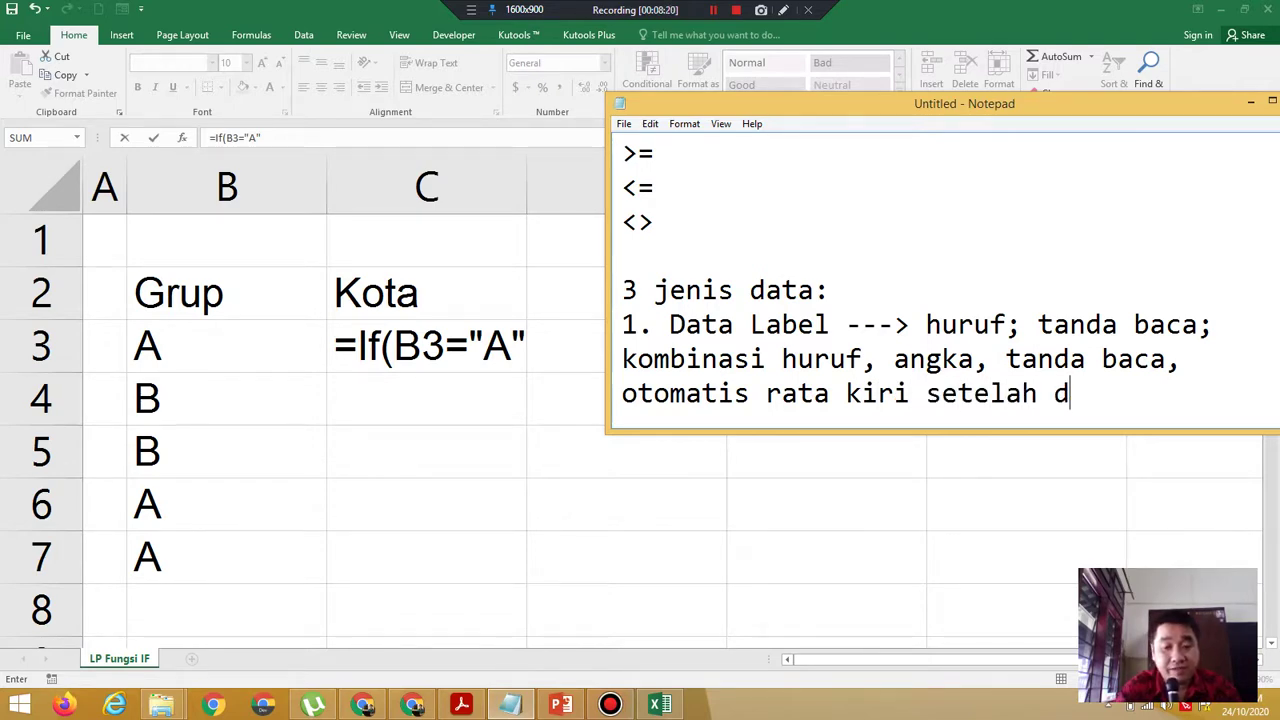
pyautogui.write('ie')
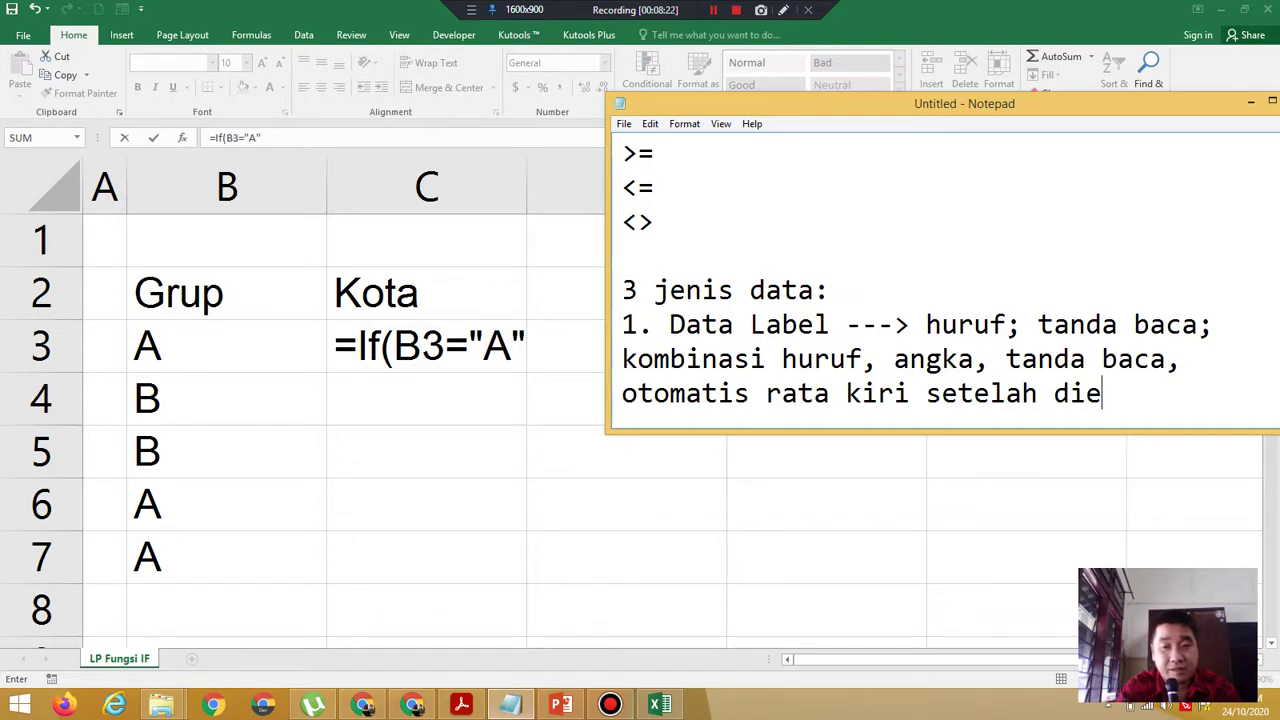
pyautogui.write('nter.')
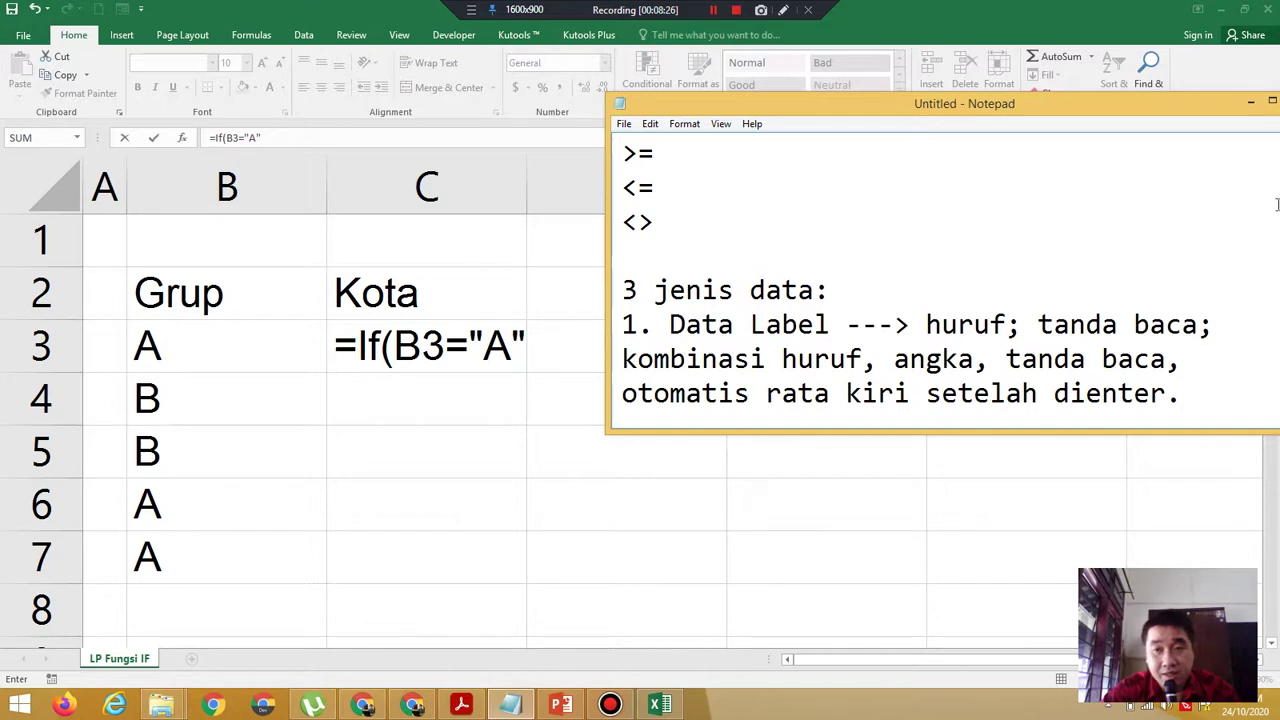
# Extend the "2. Data Numeric" item with the arrow "--->".
pyautogui.press('Return')
pyautogui.write('2. Data Numeric')
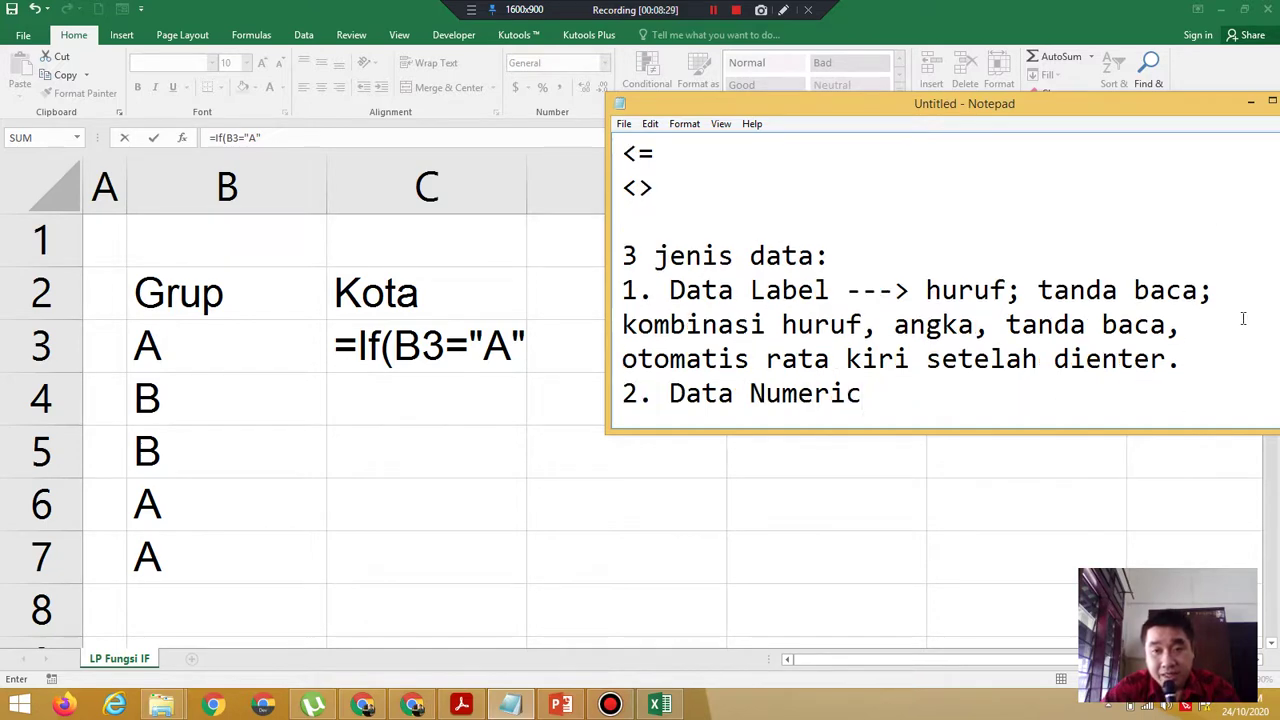
pyautogui.write(' --')
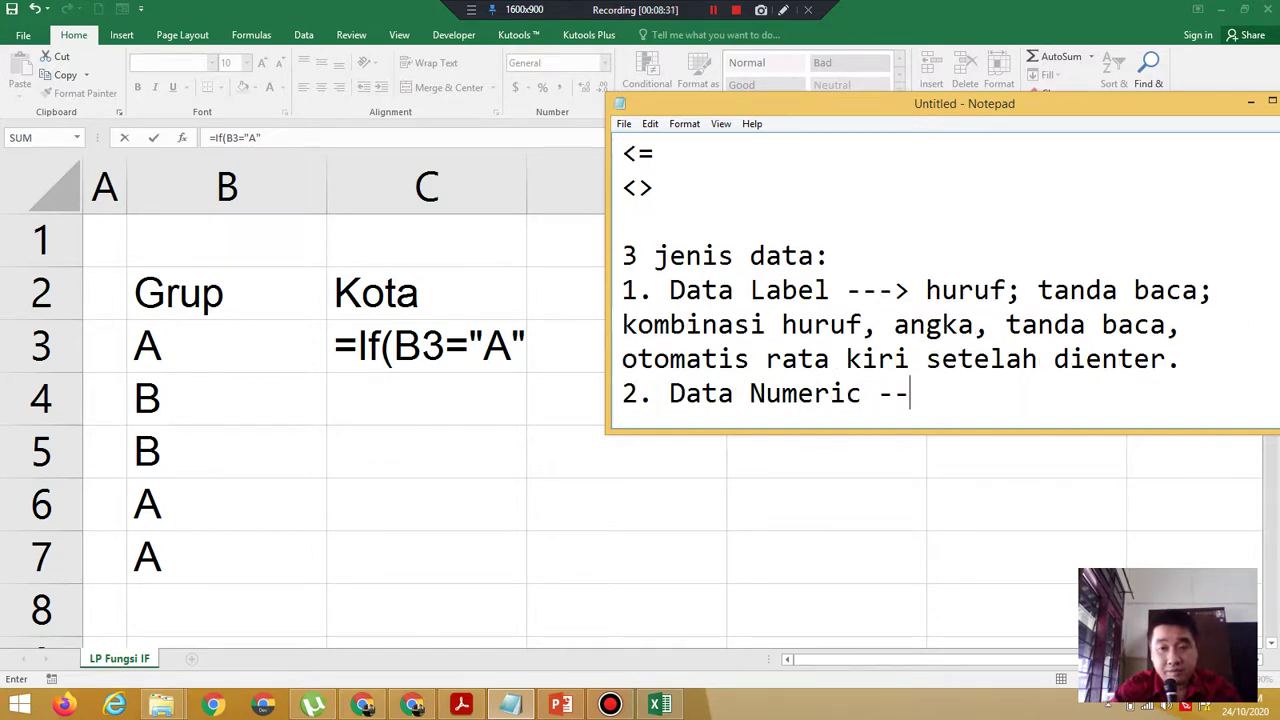
pyautogui.write('-> ')
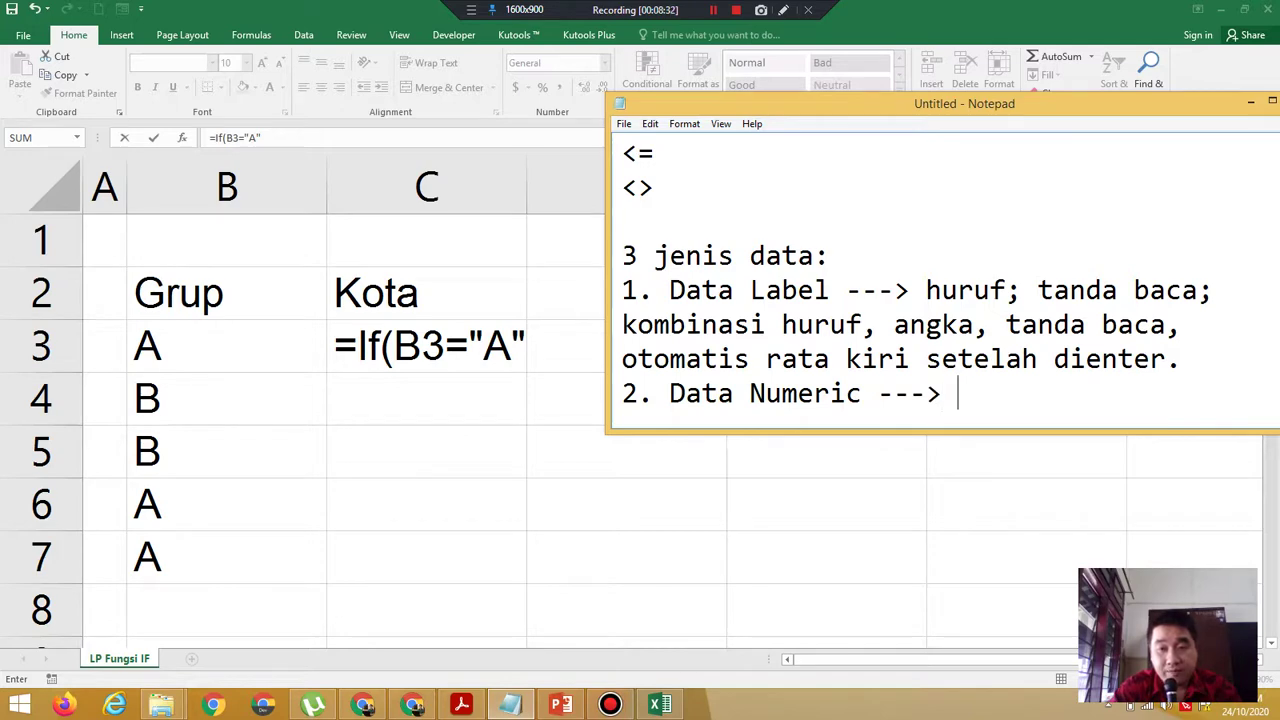
# Describe Data Numeric after its arrow as "semua jenis angka", correcting the spelling of "jenis".
pyautogui.write('semu')
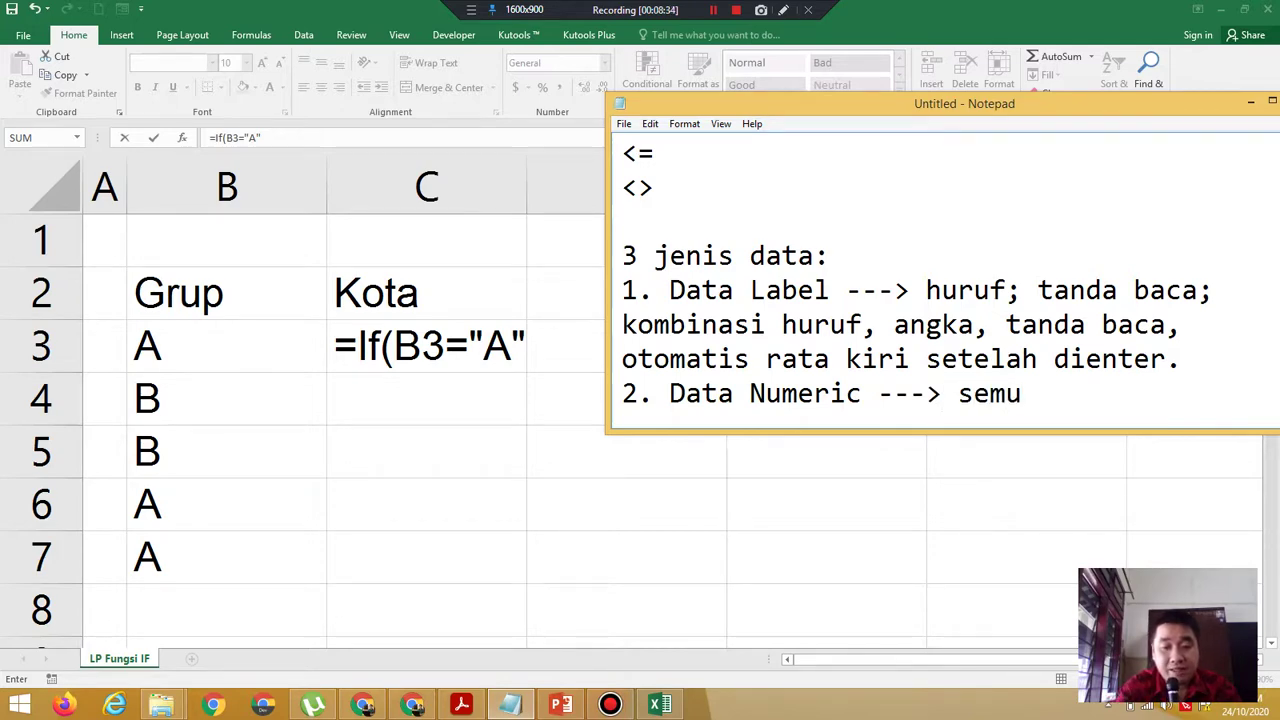
pyautogui.write('a jinis')
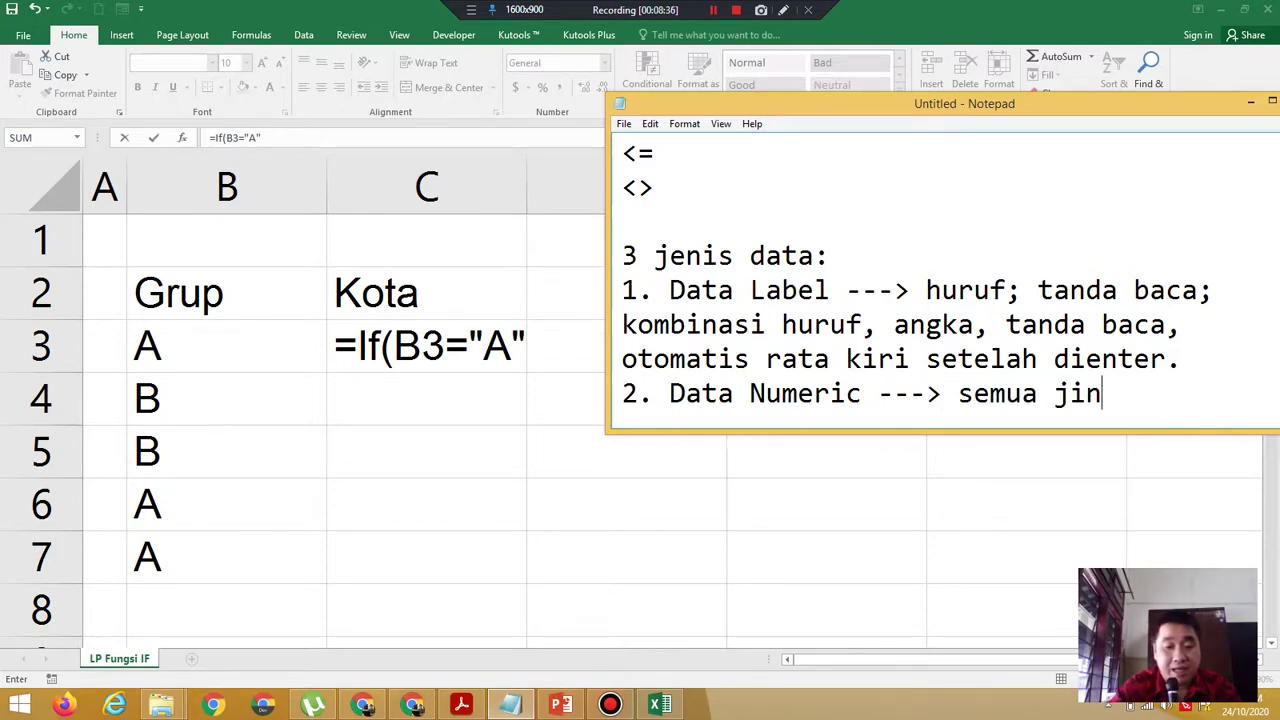
pyautogui.press('BackSpace')
pyautogui.press('Left')
pyautogui.press('Left')
pyautogui.press('Left')
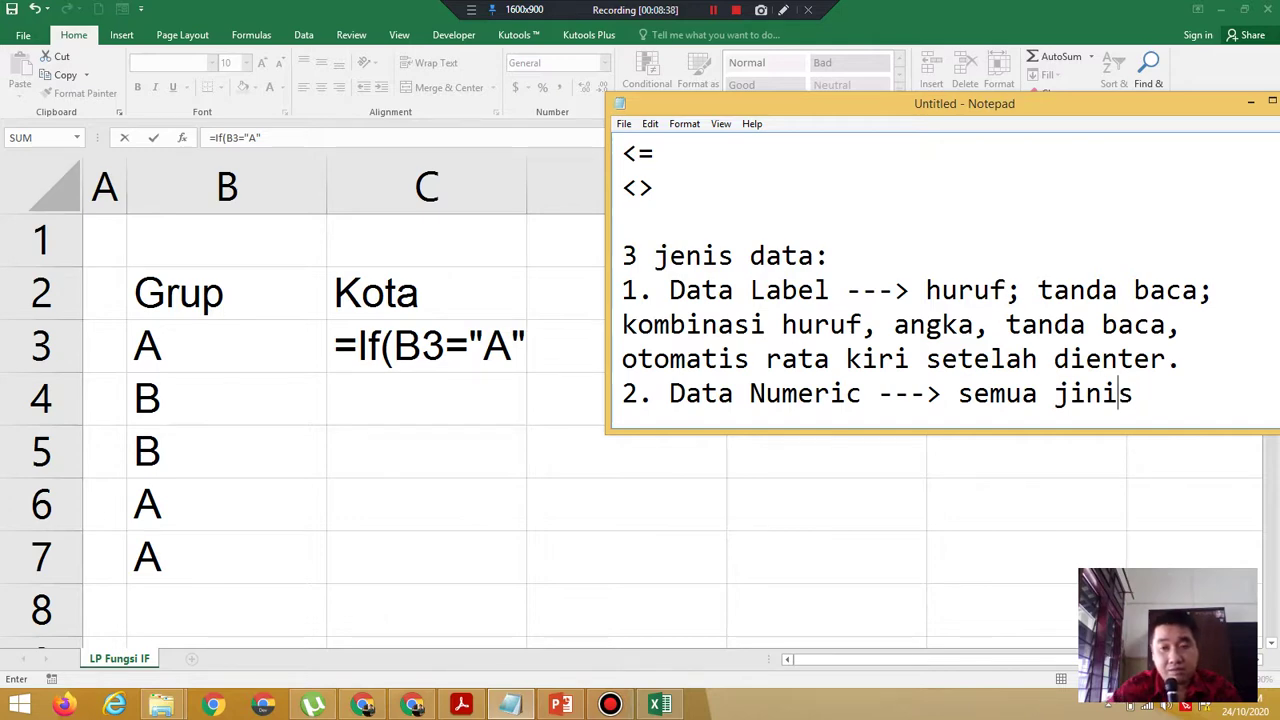
pyautogui.press('BackSpace')
pyautogui.write('e')
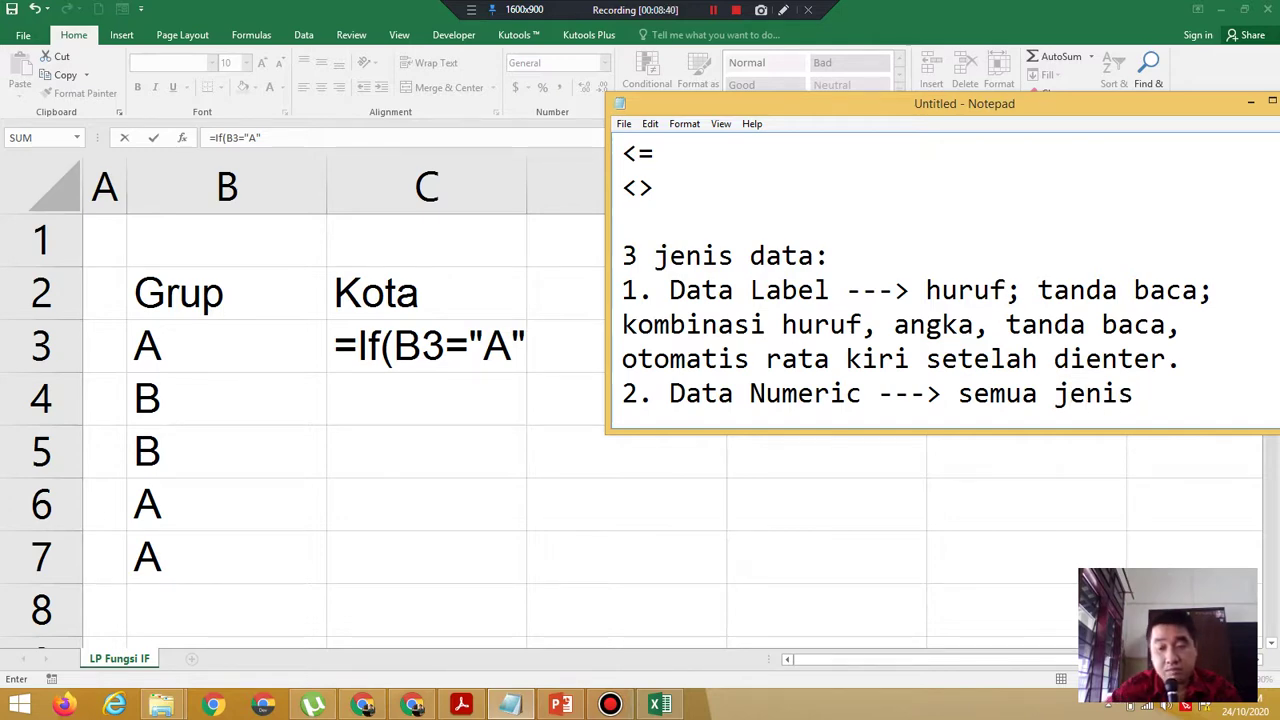
pyautogui.press('End')
pyautogui.write('an')
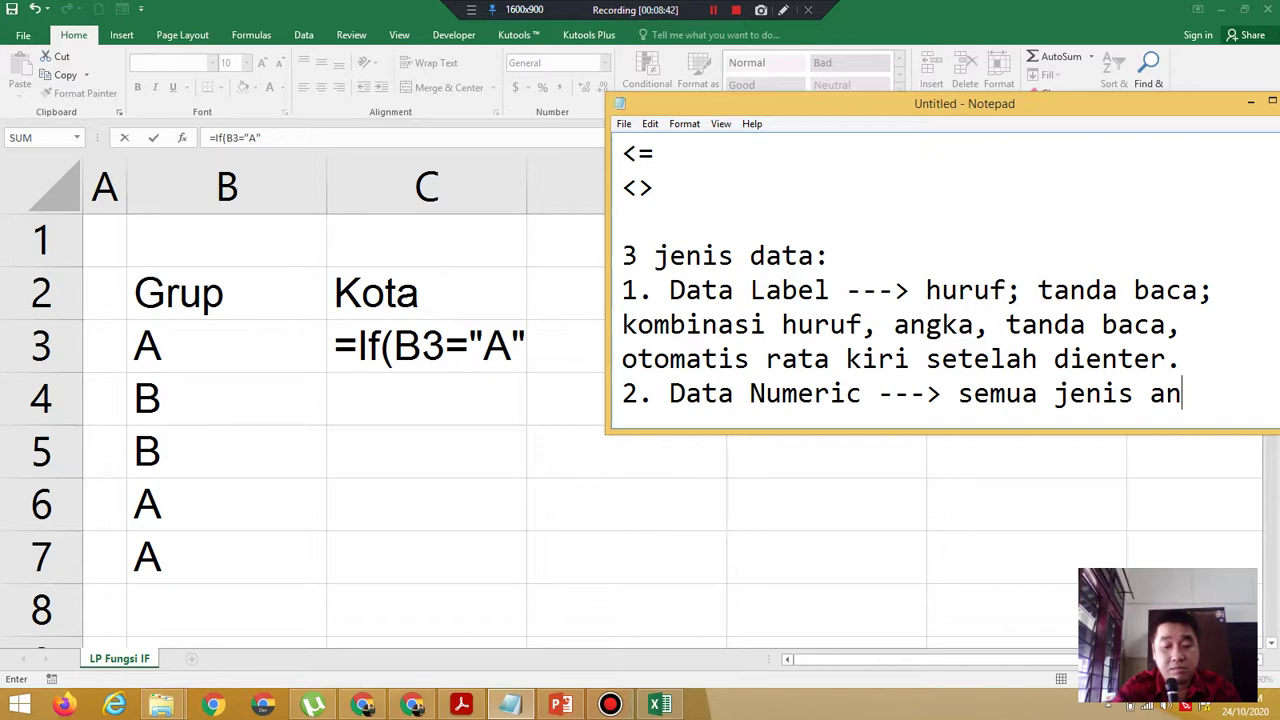
pyautogui.write('gka')
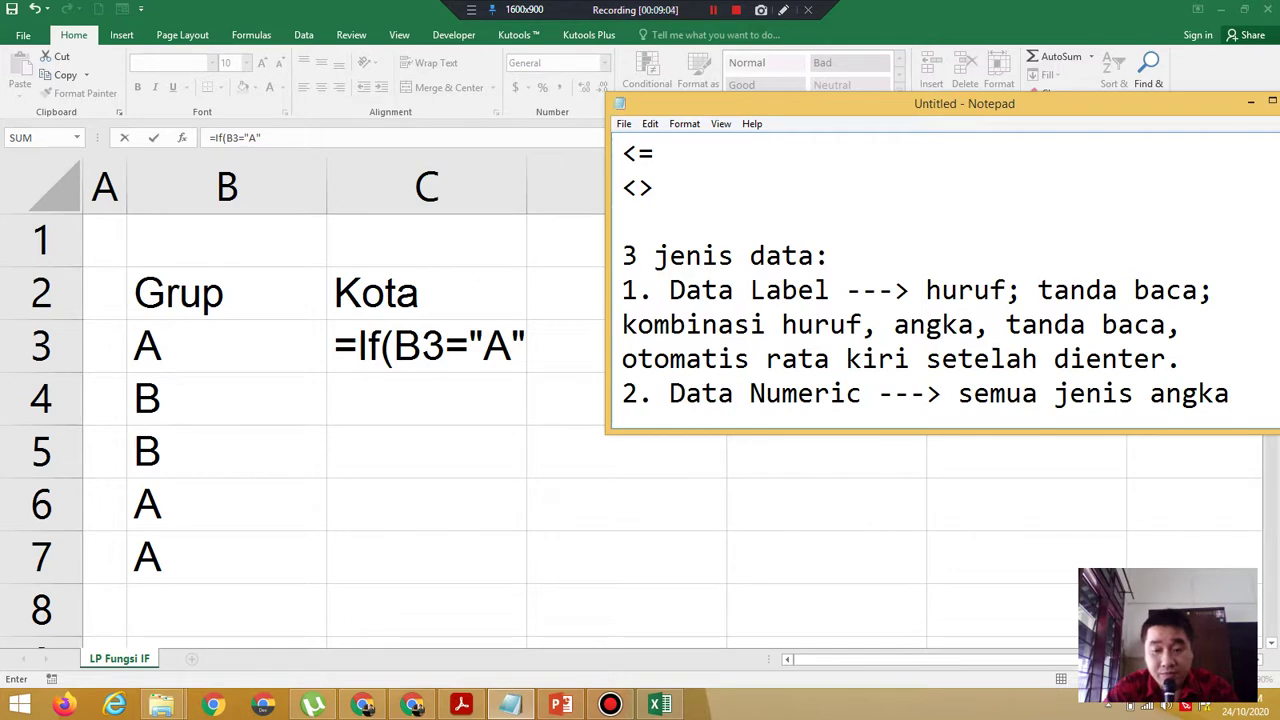
# Append the alignment note ", otomatis rata kanan setelah dienter." to the Data Numeric description.
pyautogui.write(', ')
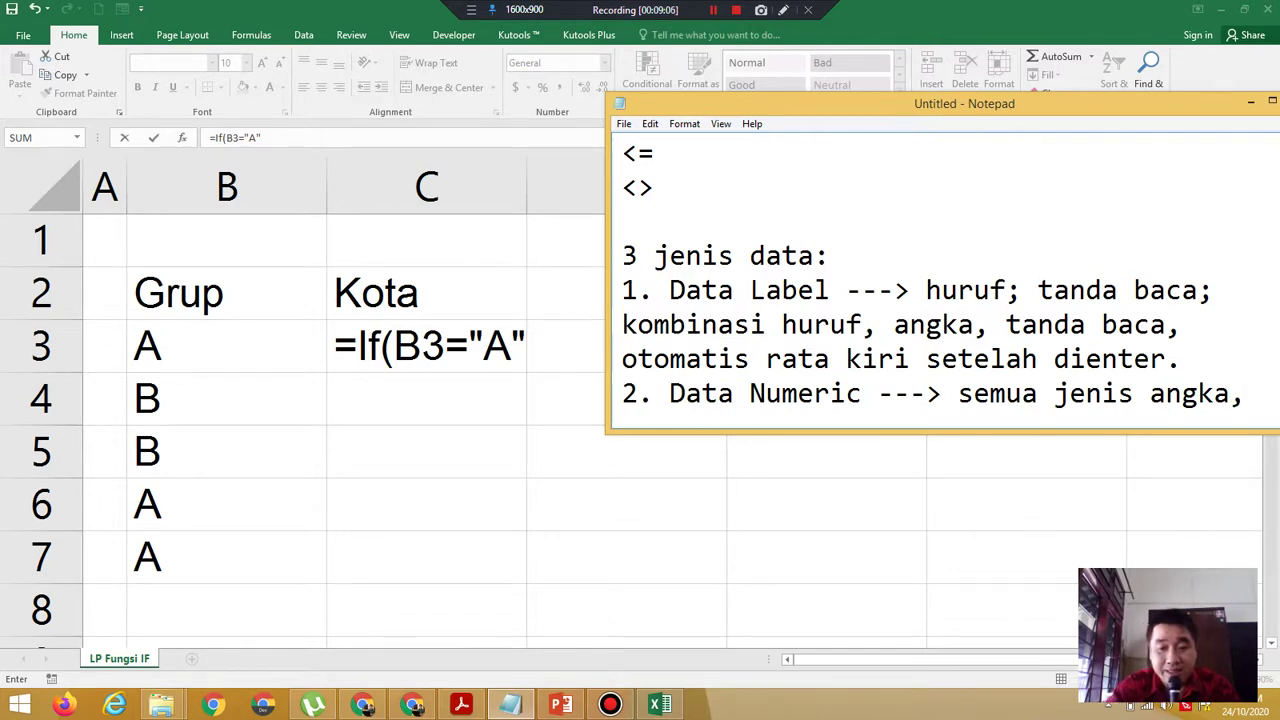
pyautogui.write('otoma')
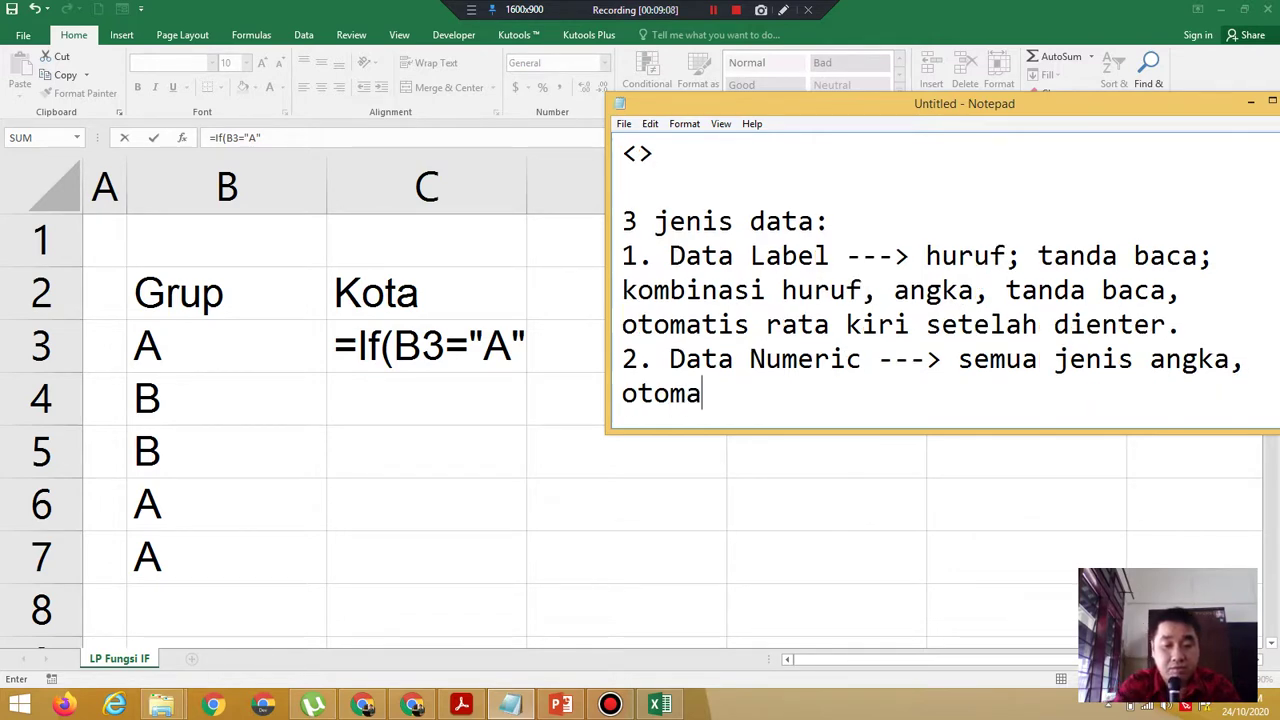
pyautogui.write('tu')
pyautogui.press('BackSpace')
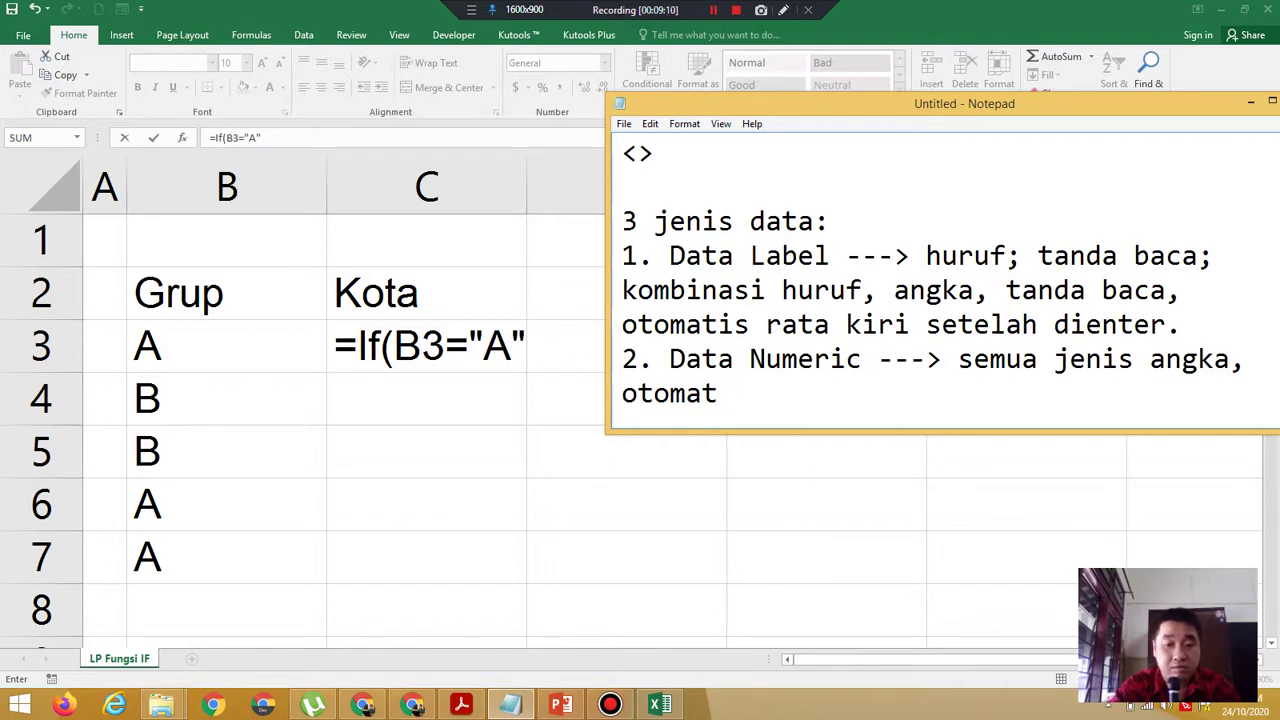
pyautogui.write('is rata')
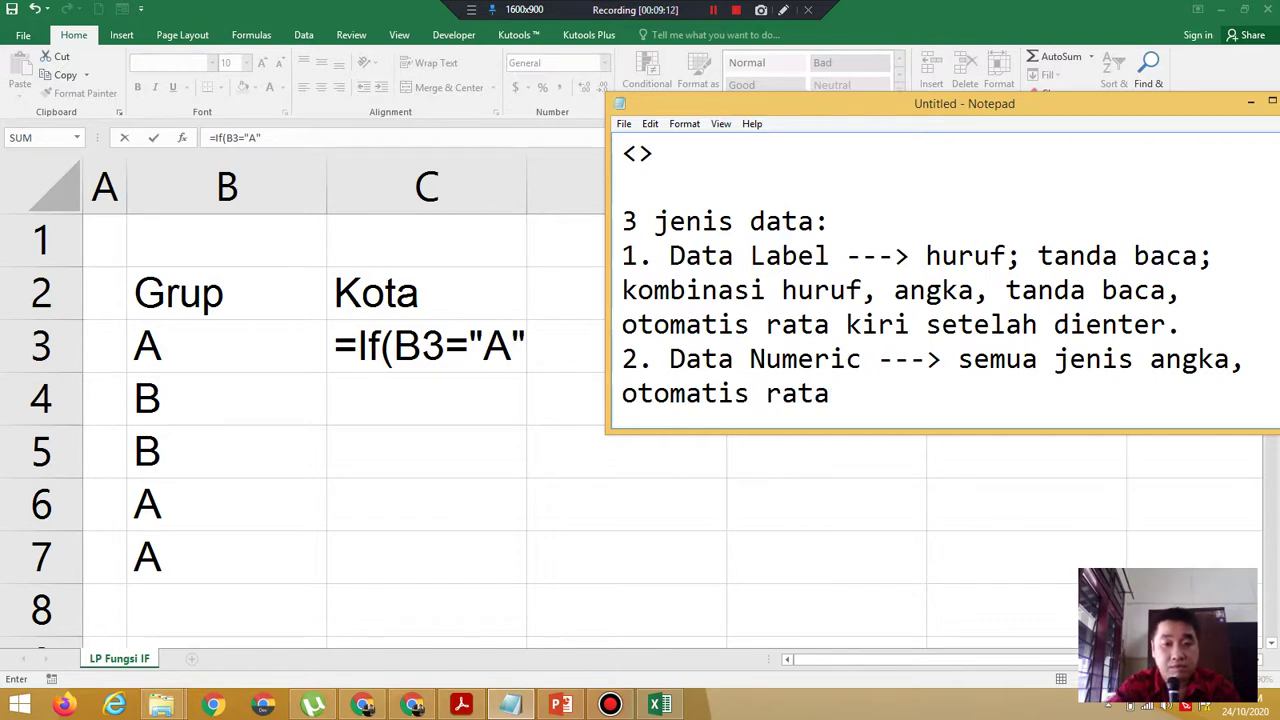
pyautogui.write(' kana')
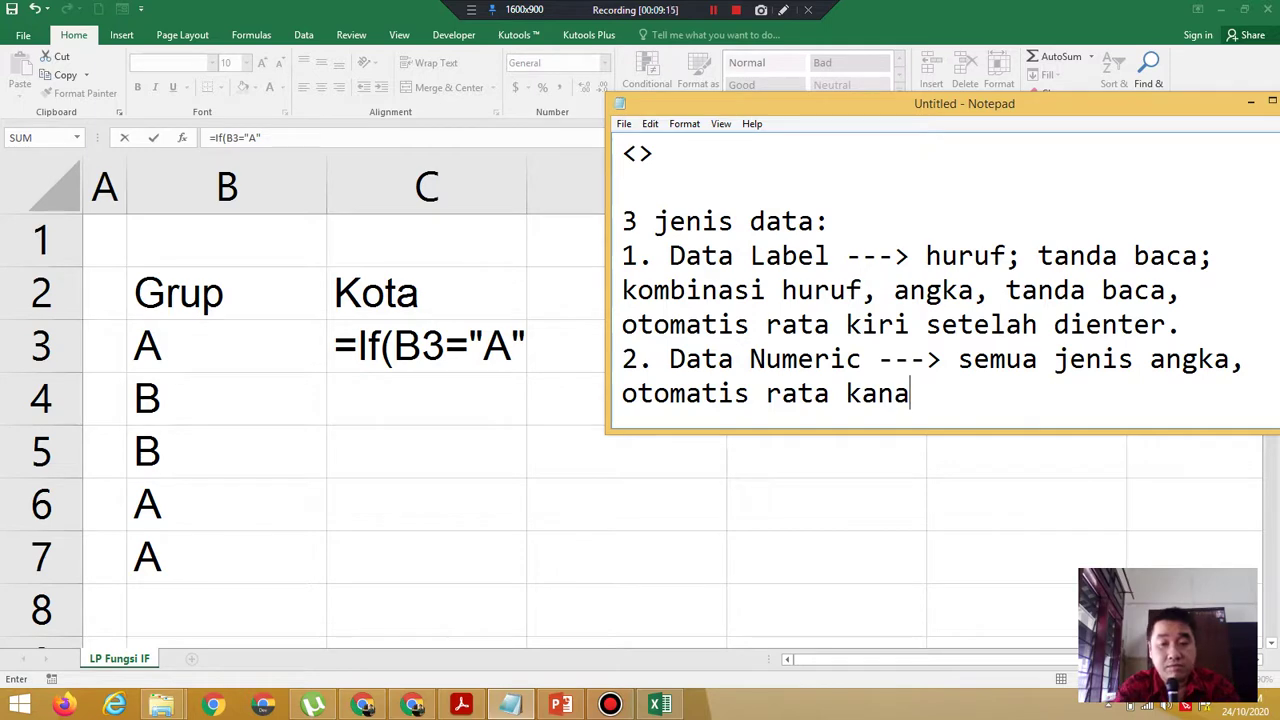
pyautogui.write('n se')
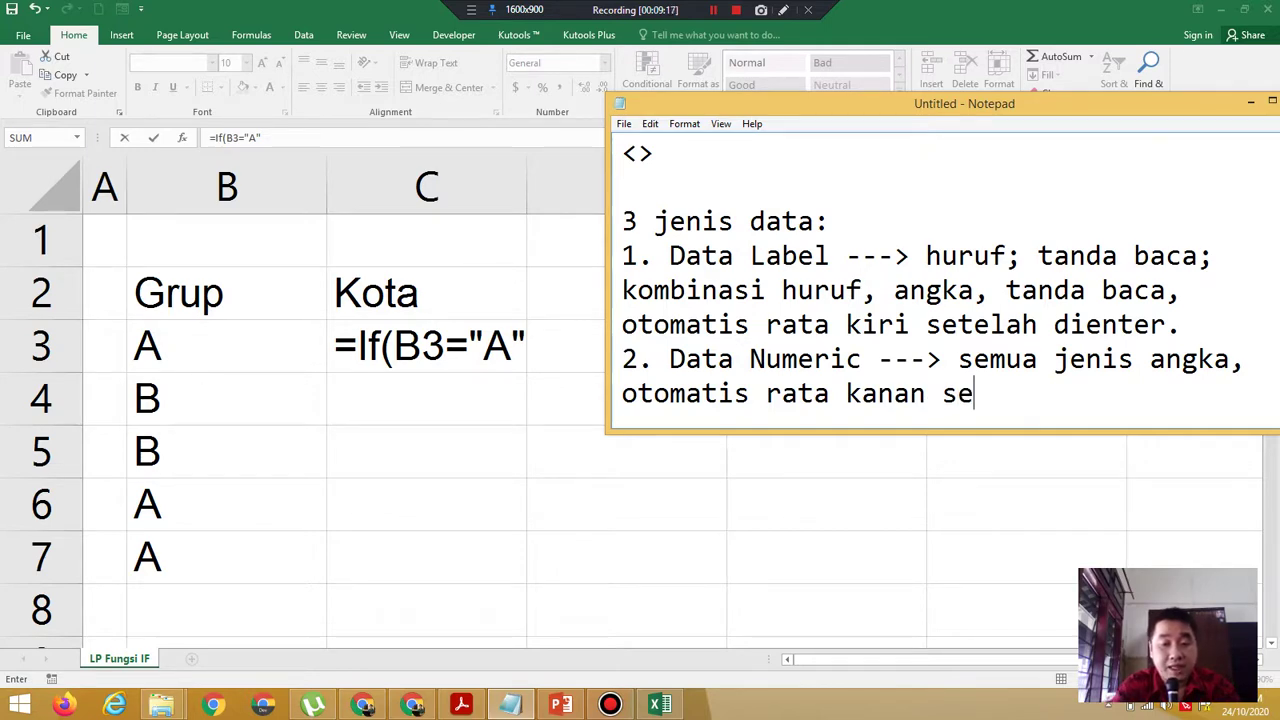
pyautogui.write('telah d')
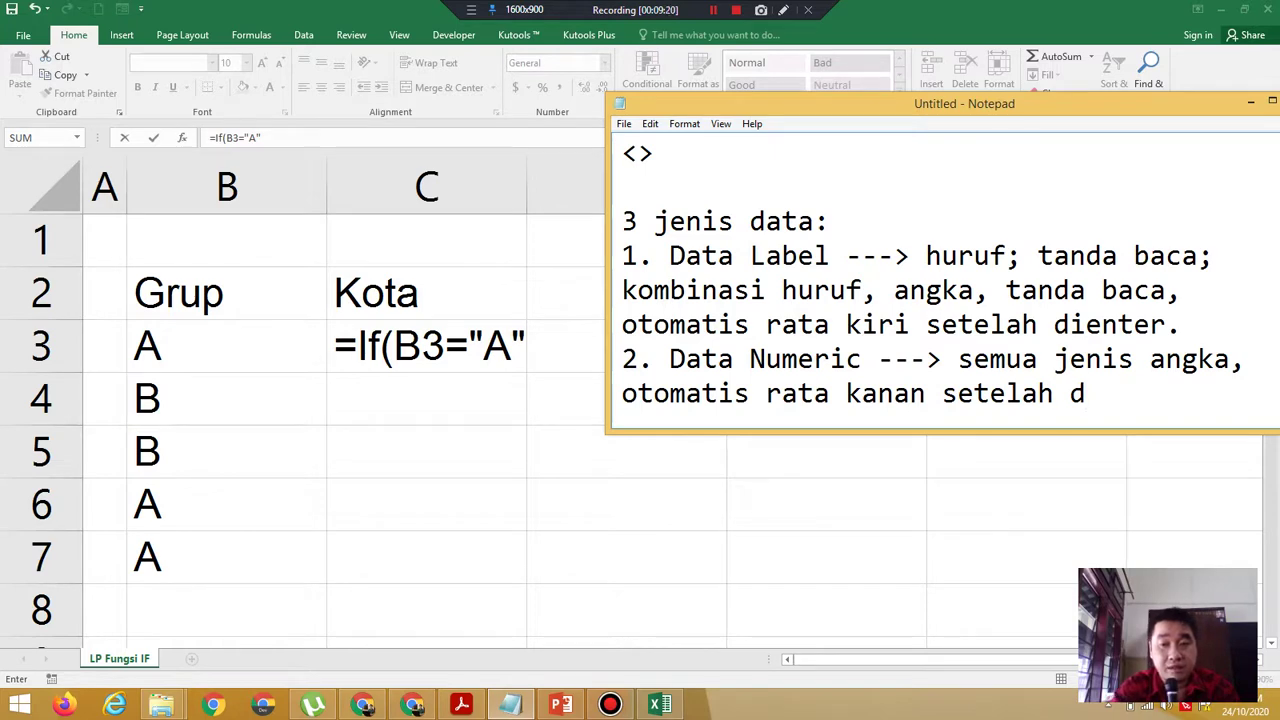
pyautogui.write('ienter')
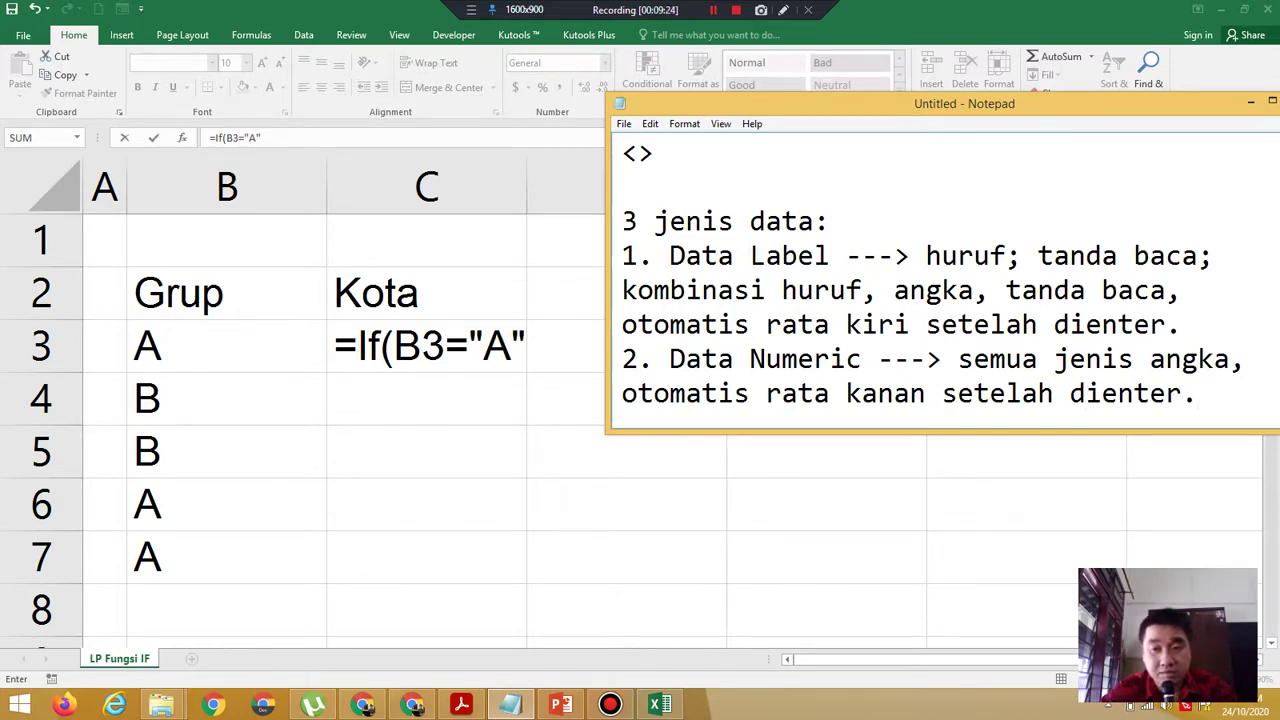
pyautogui.write('.')
# Extend the "3. Data Formula" item with the arrow "--->".
pyautogui.press('Return')
pyautogui.write('3. Data Formula')
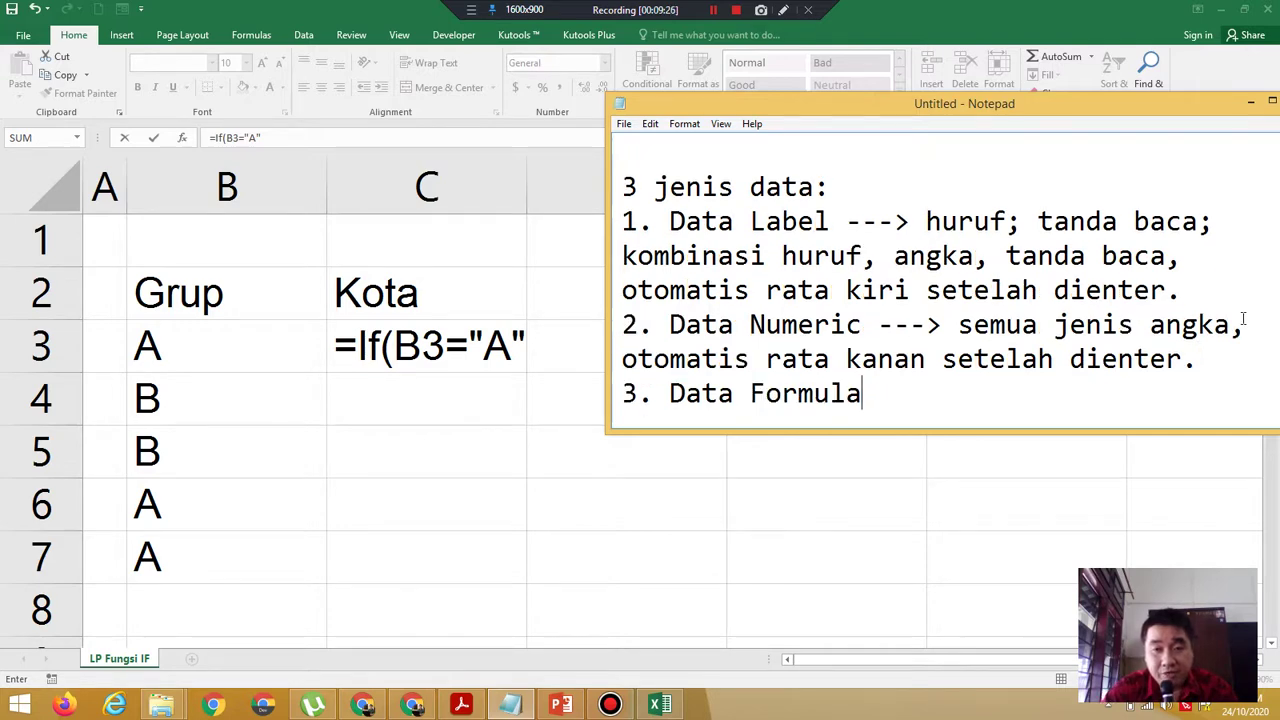
pyautogui.write(' ---')
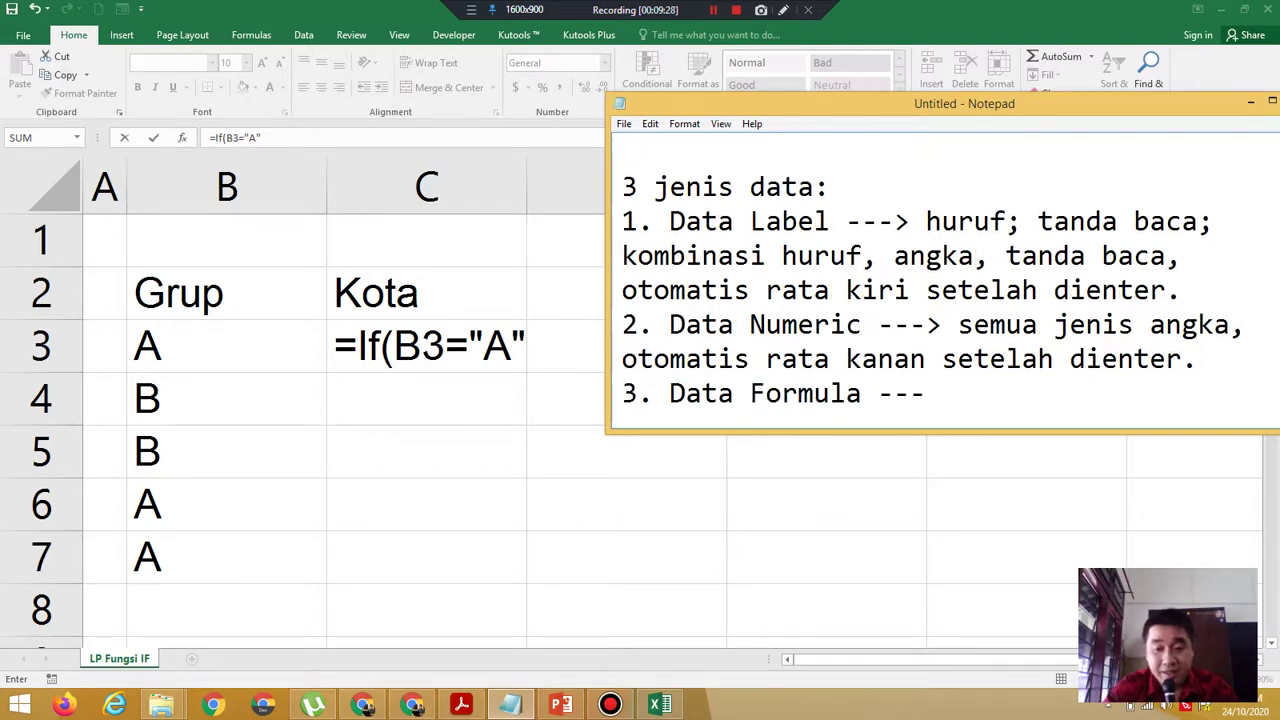
pyautogui.write('>')
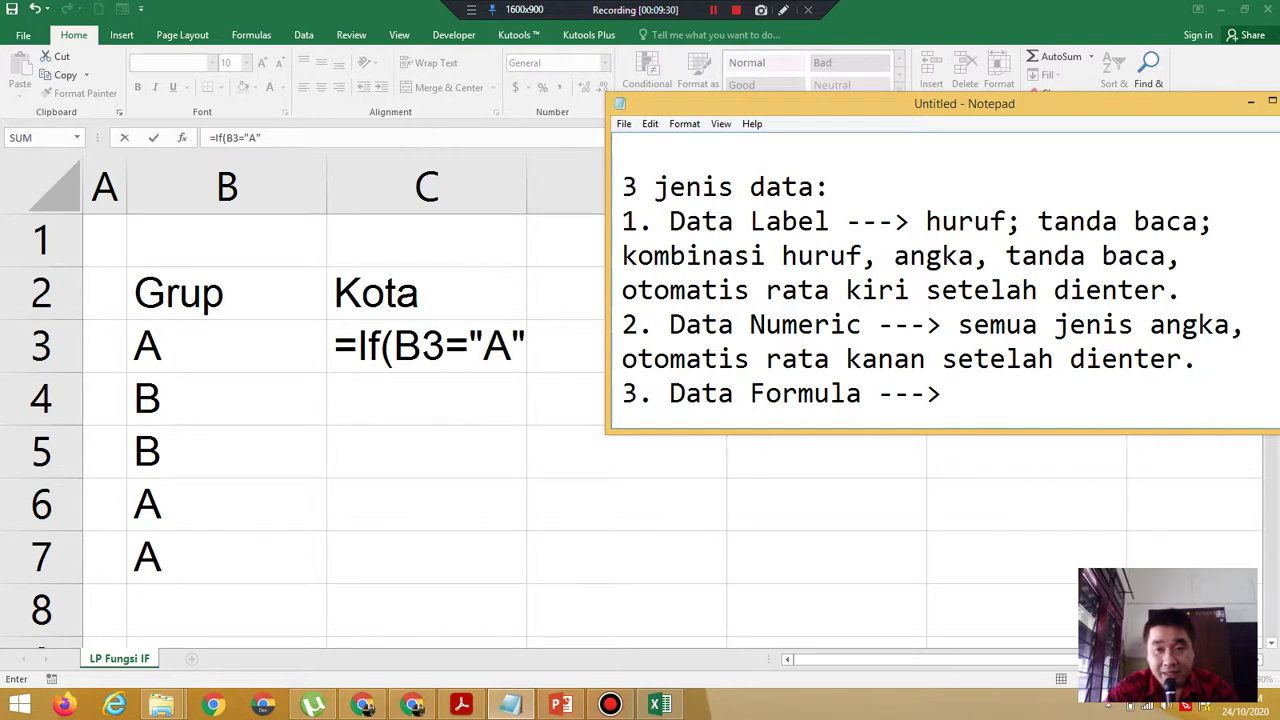
# Describe Data Formula after its arrow as "yang digunakan untuk perhitungan".
pyautogui.write(' ya')
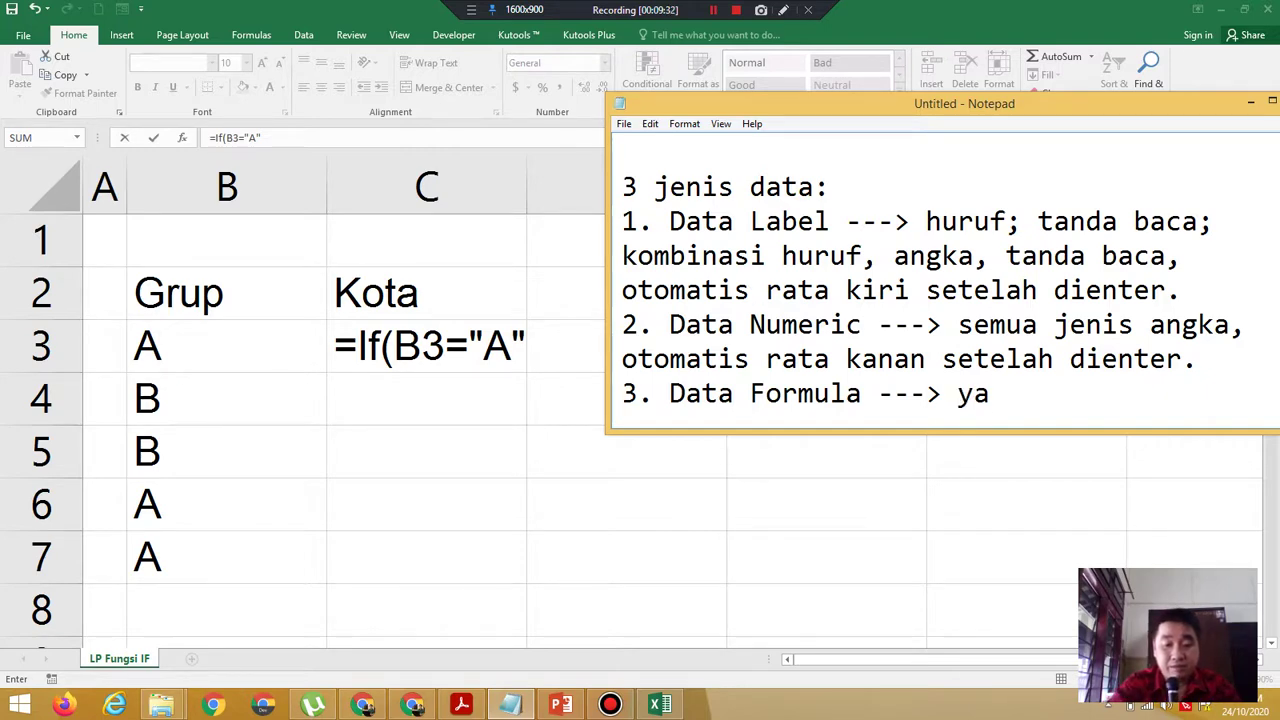
pyautogui.write('ng d')
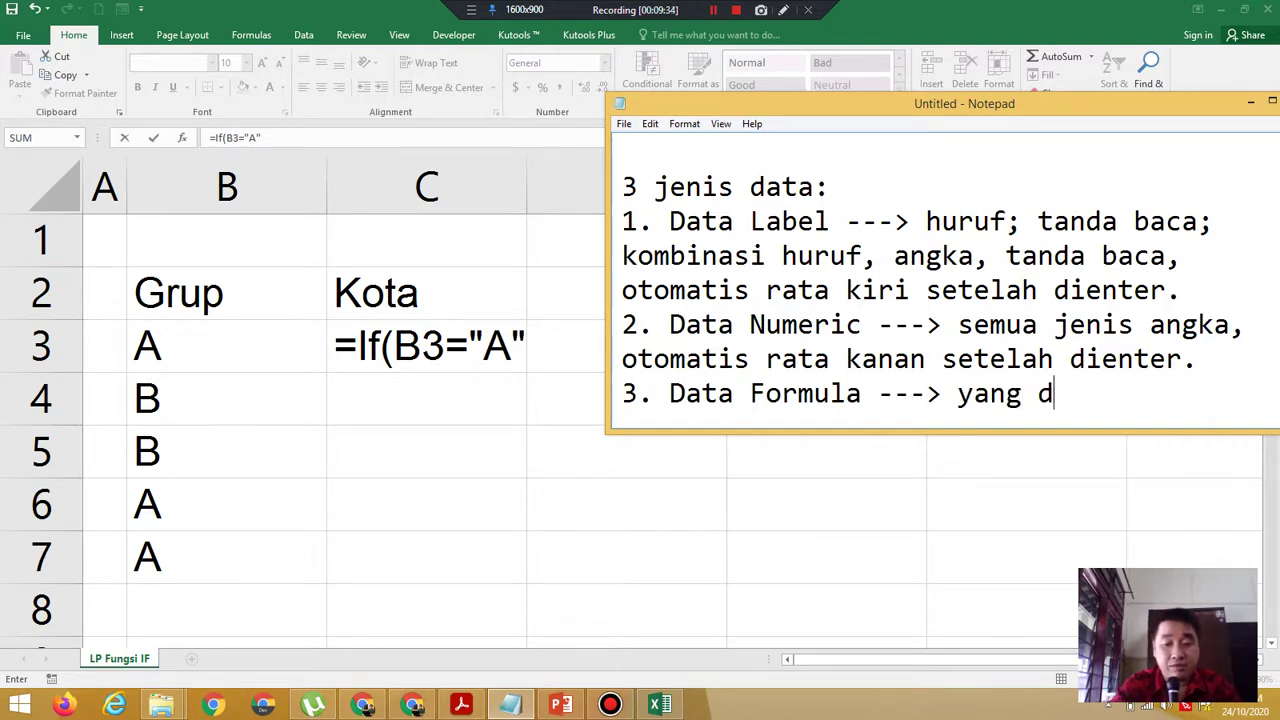
pyautogui.write('ila')
pyautogui.press('BackSpace')
pyautogui.press('BackSpace')
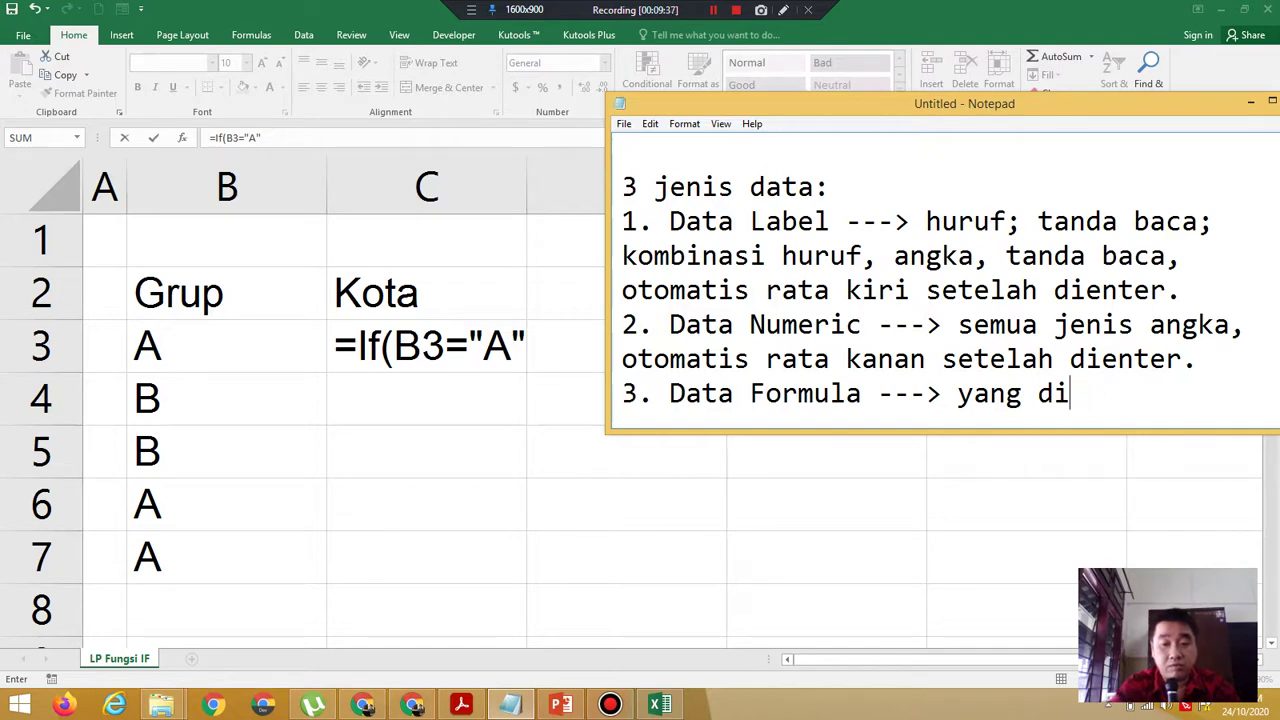
pyautogui.write('gunaka')
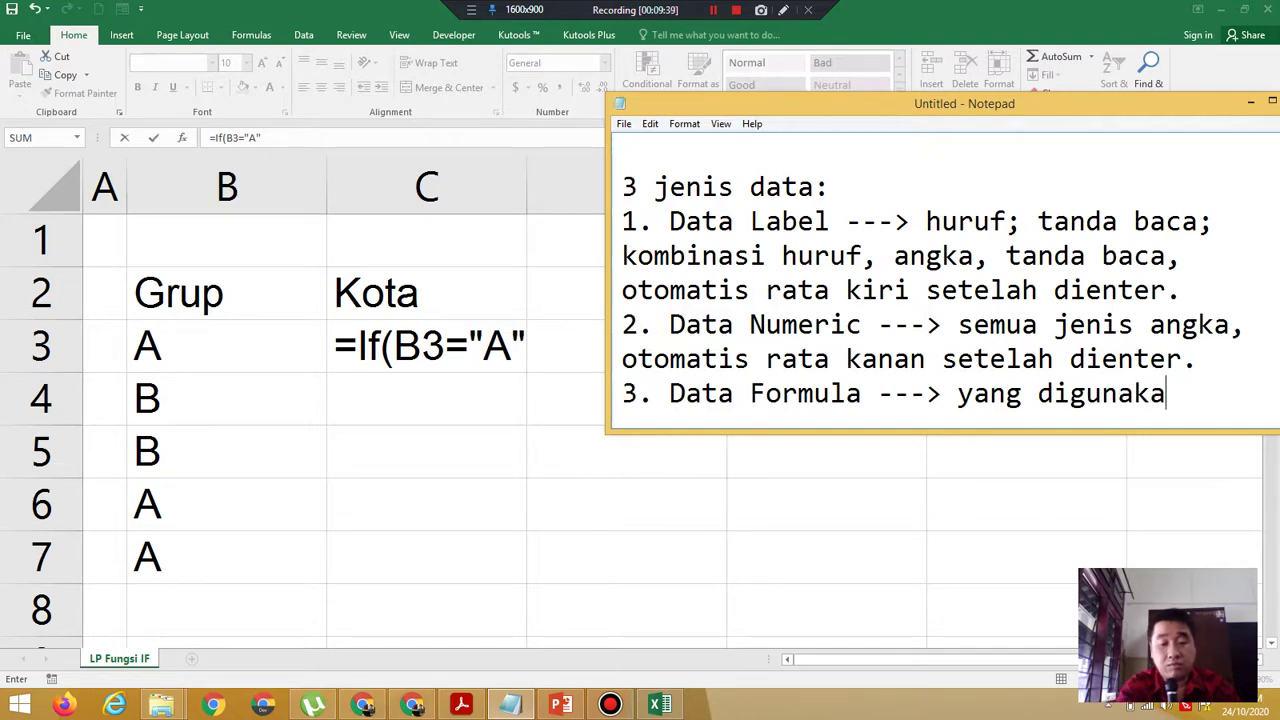
pyautogui.write('n unt')
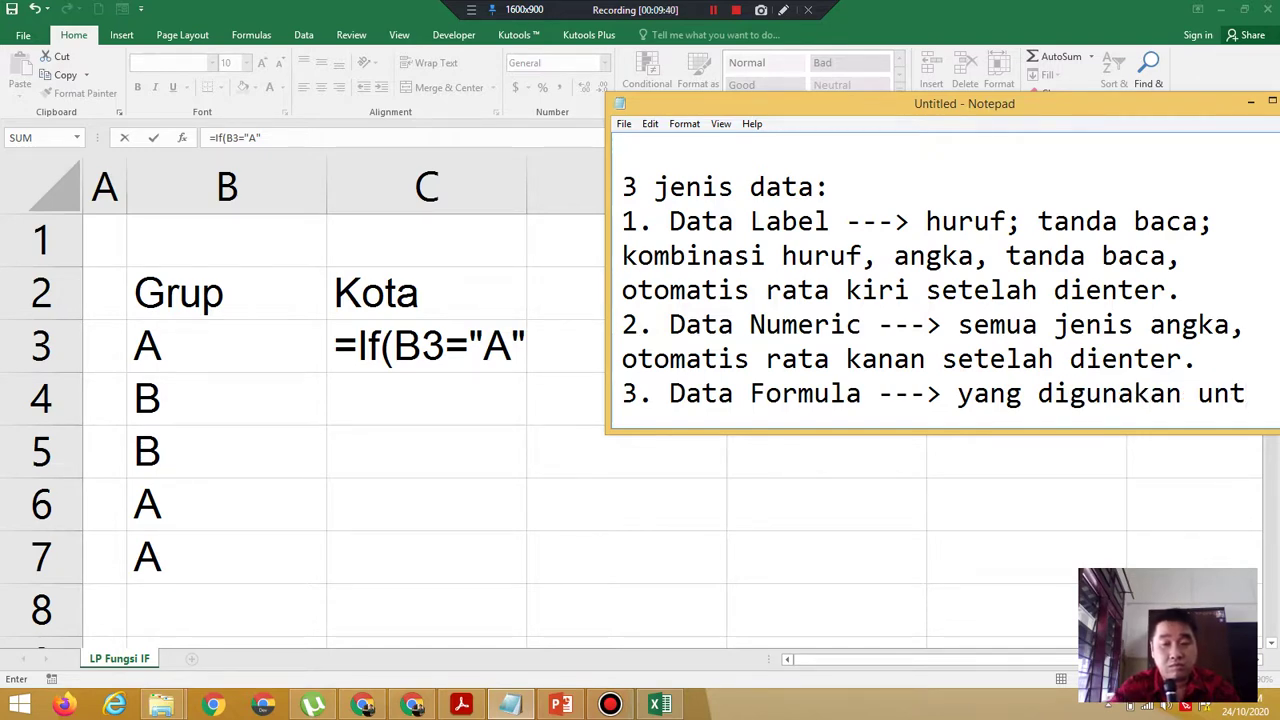
pyautogui.write('uk pe')
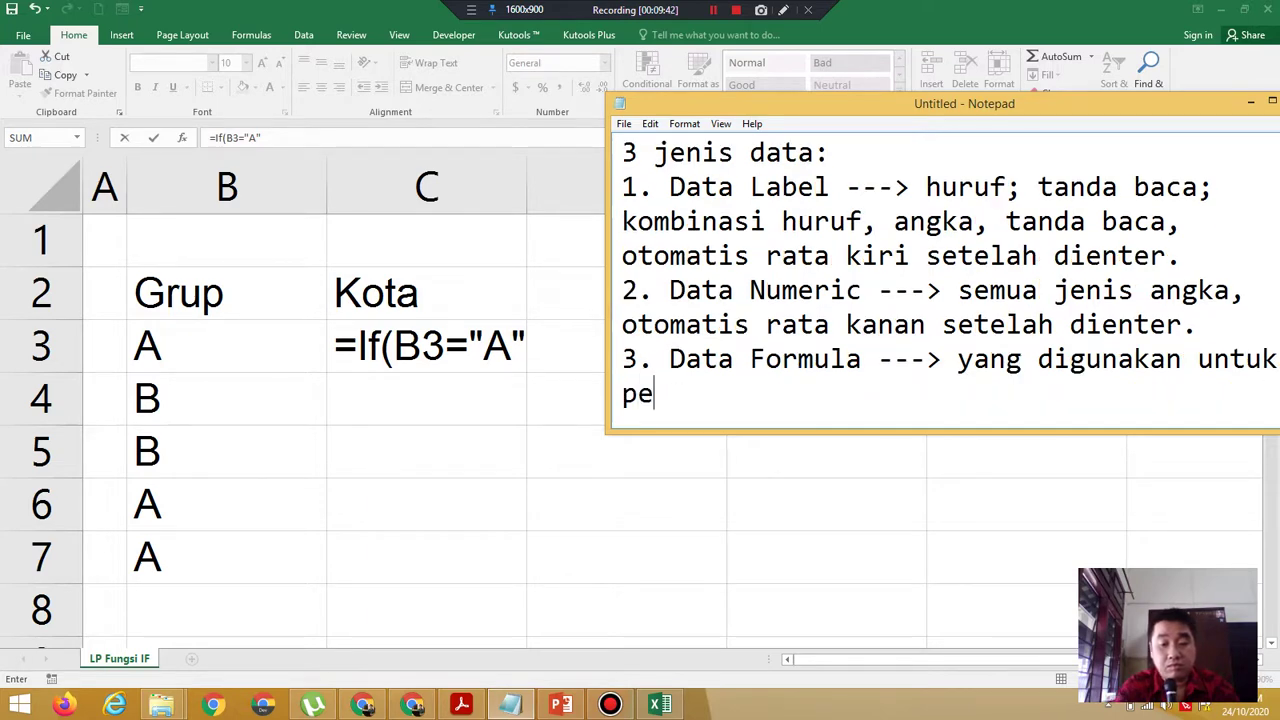
pyautogui.write('rhitung')
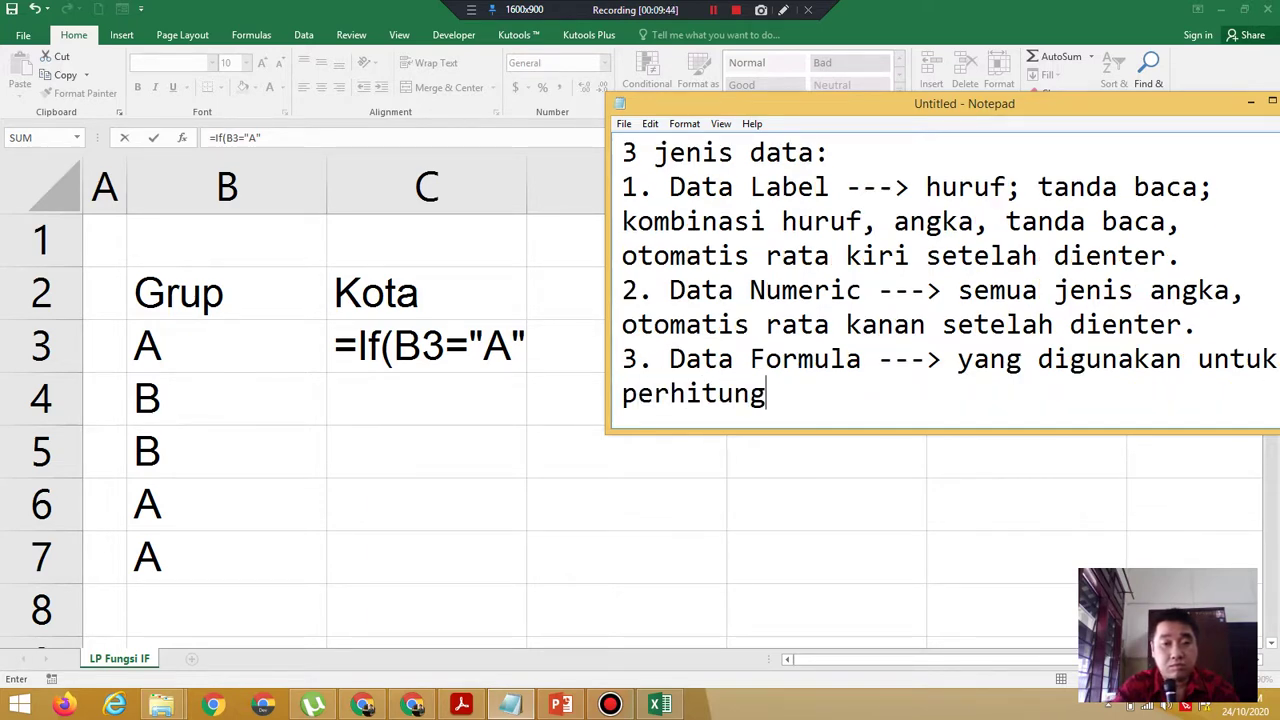
pyautogui.write('a')
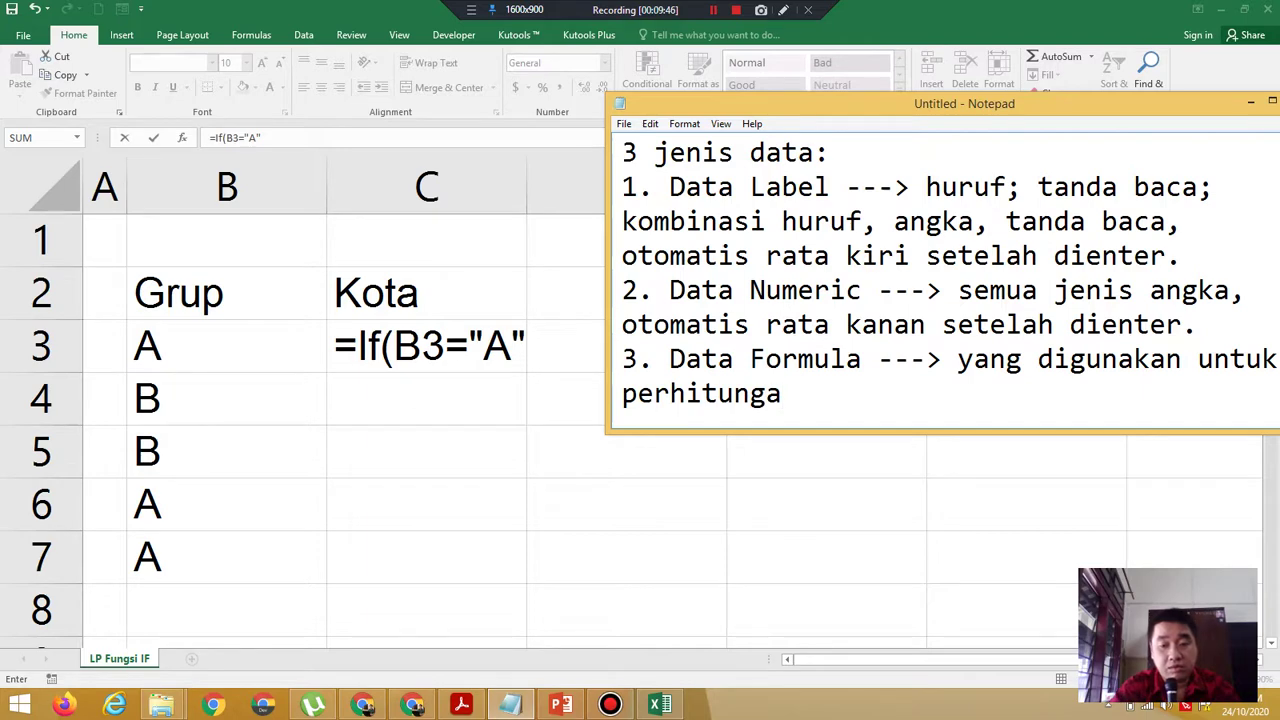
# Append "dan diawali dengan tanda =" to the Data Formula description, correcting the spelling of "tanda".
pyautogui.write('n dan diawa')
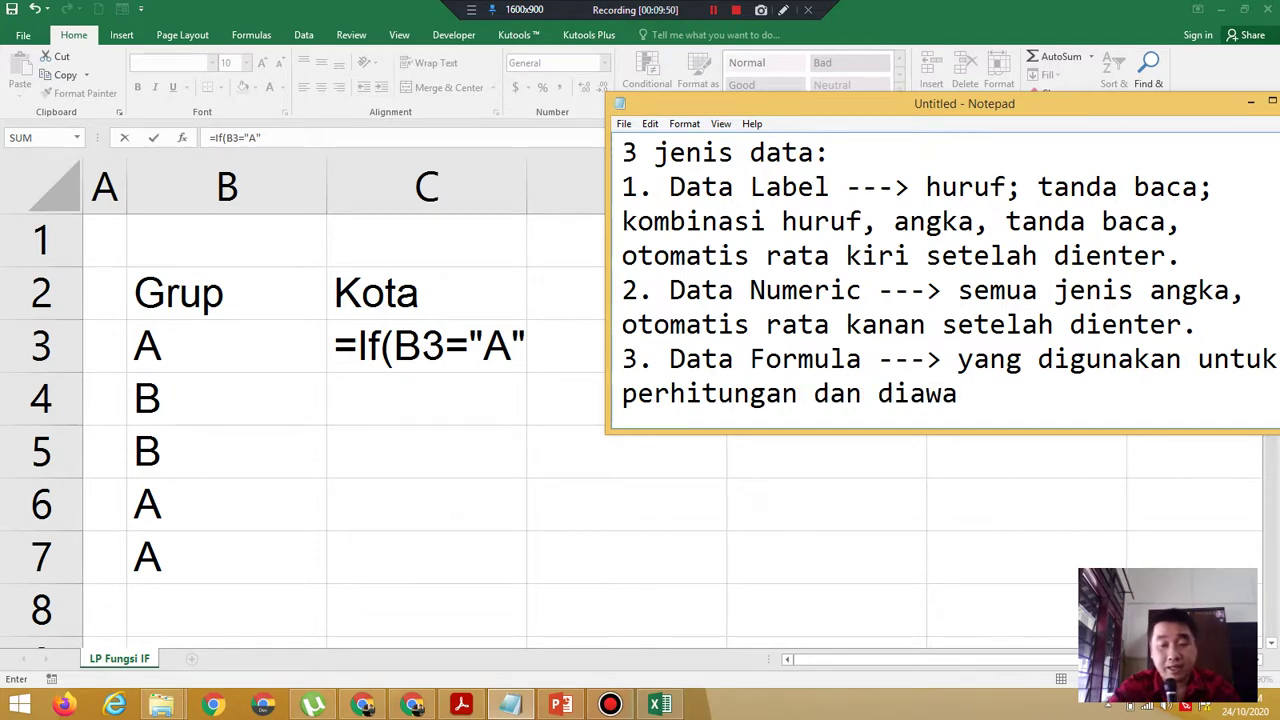
pyautogui.write('li de')
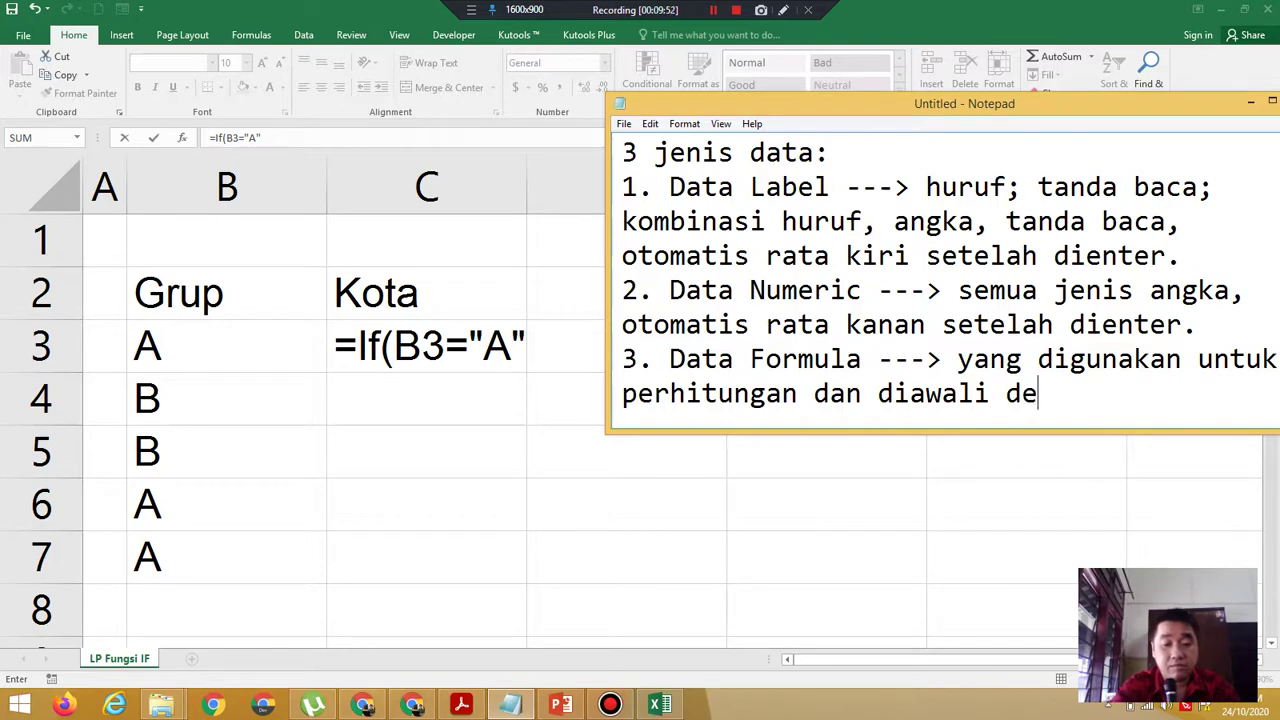
pyautogui.write('ngan ta')
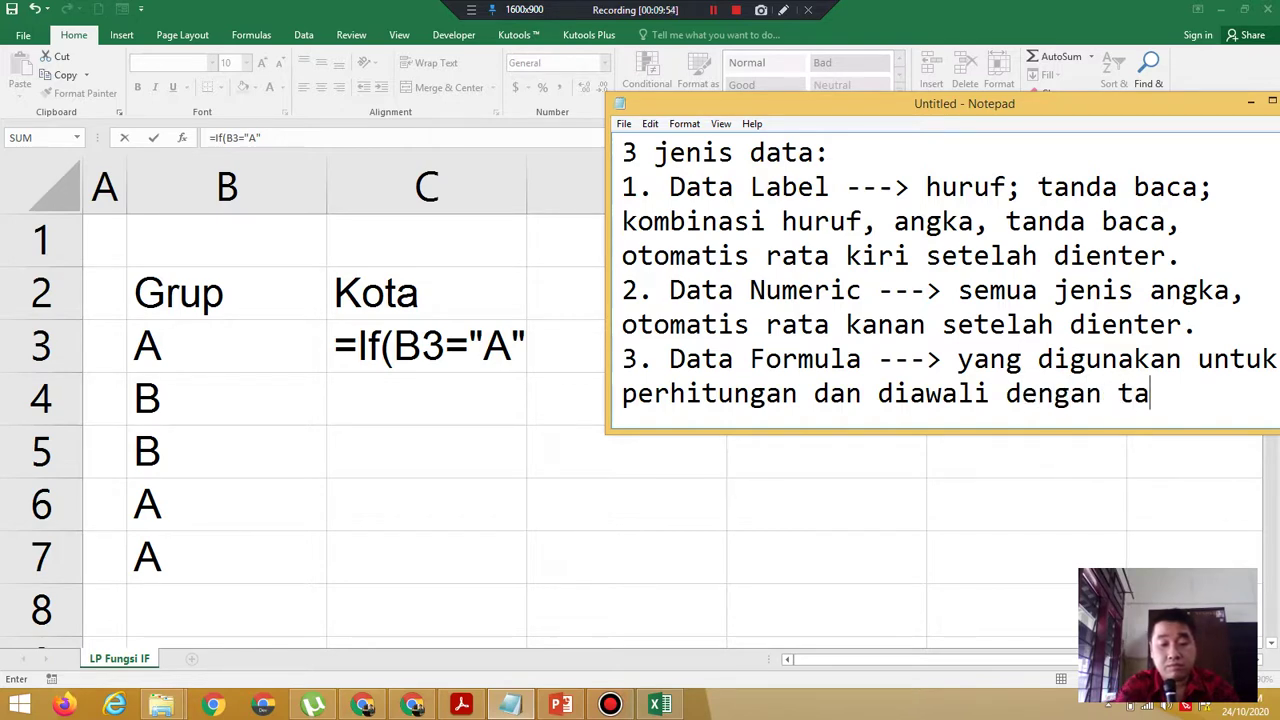
pyautogui.write('da')
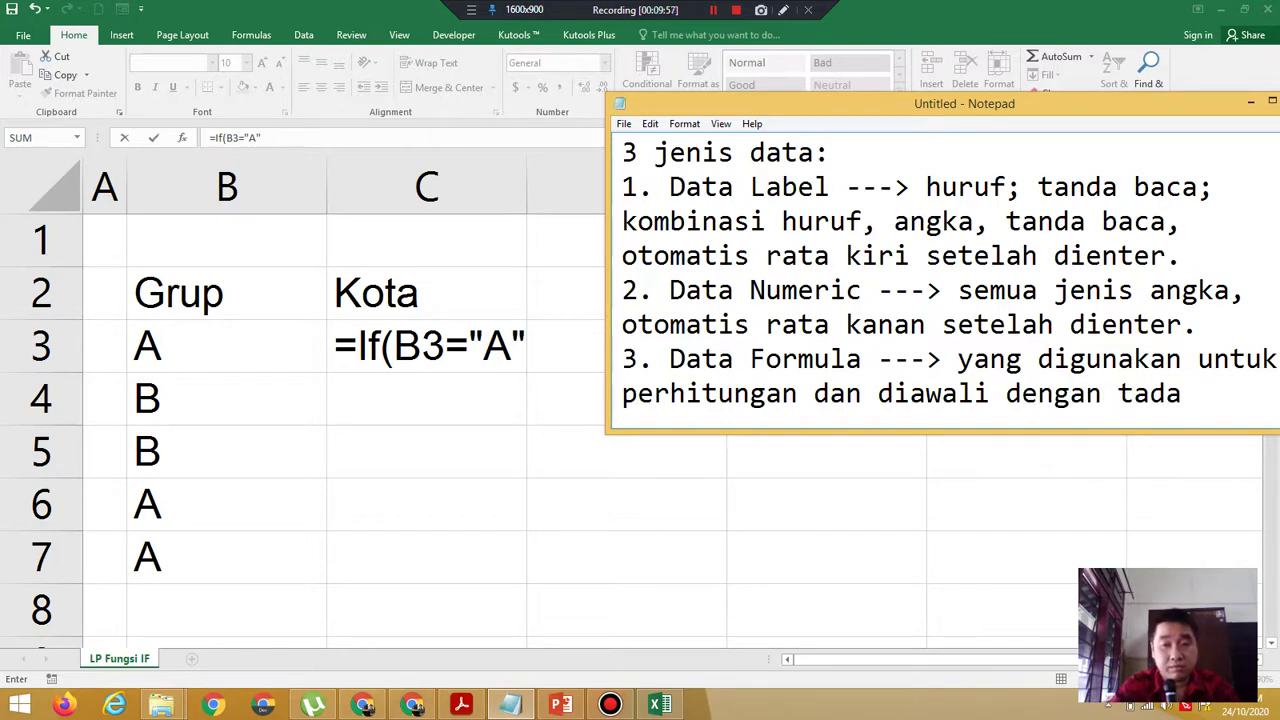
pyautogui.press('Left')
pyautogui.press('Left')
pyautogui.press('Left')
pyautogui.write('n')
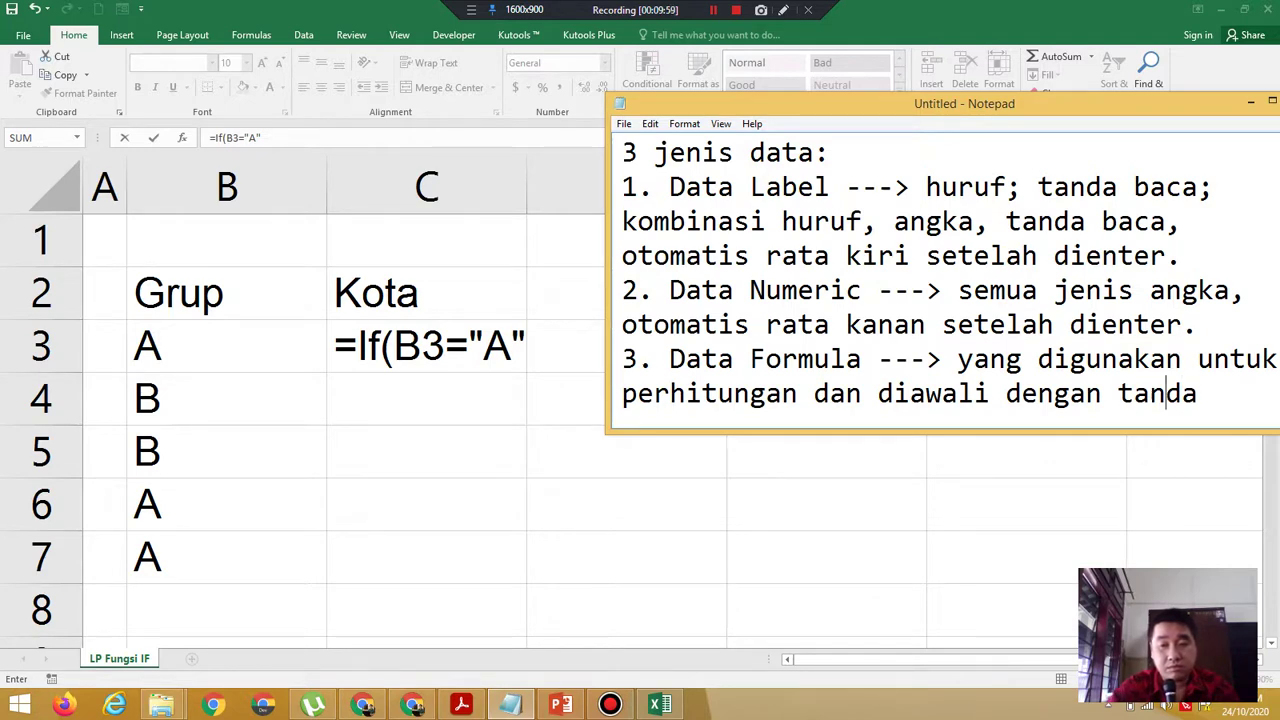
pyautogui.press('Right')
pyautogui.write('=')
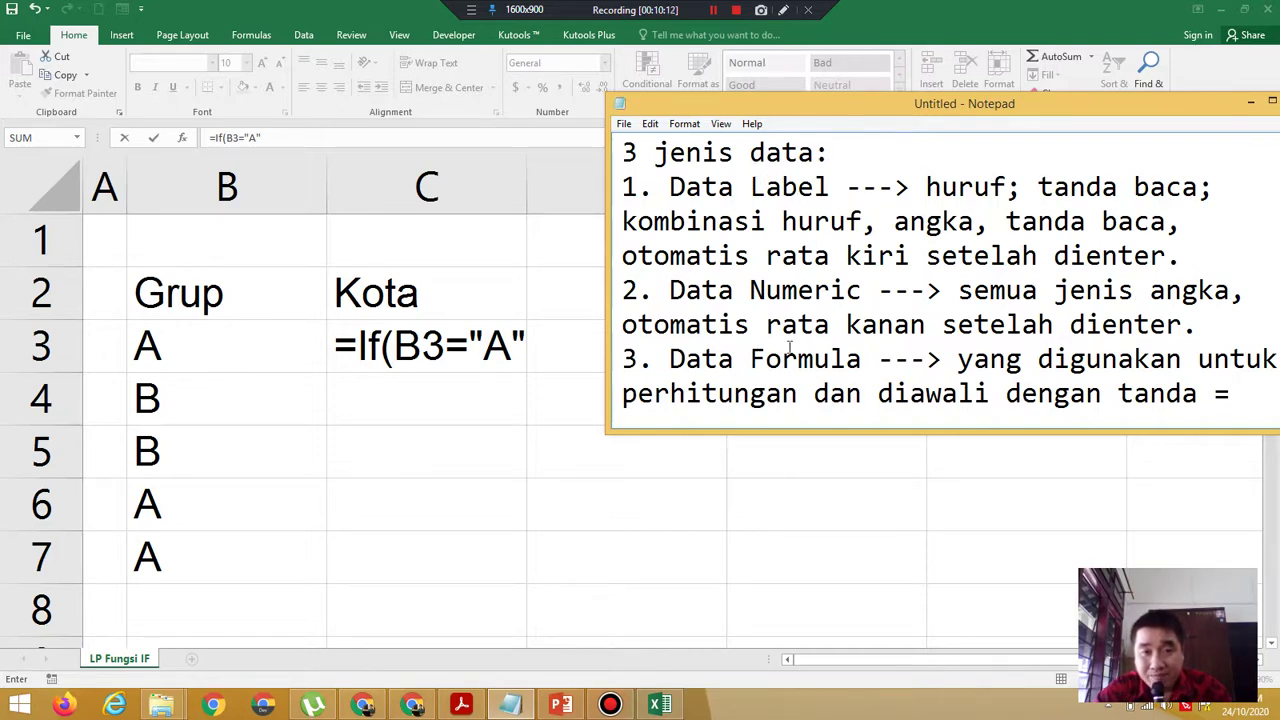
# Switch to Excel, add a comma after the B3="A" test in C3's formula, and check the Daerah table in the PDF.
pyautogui.click(522, 347)
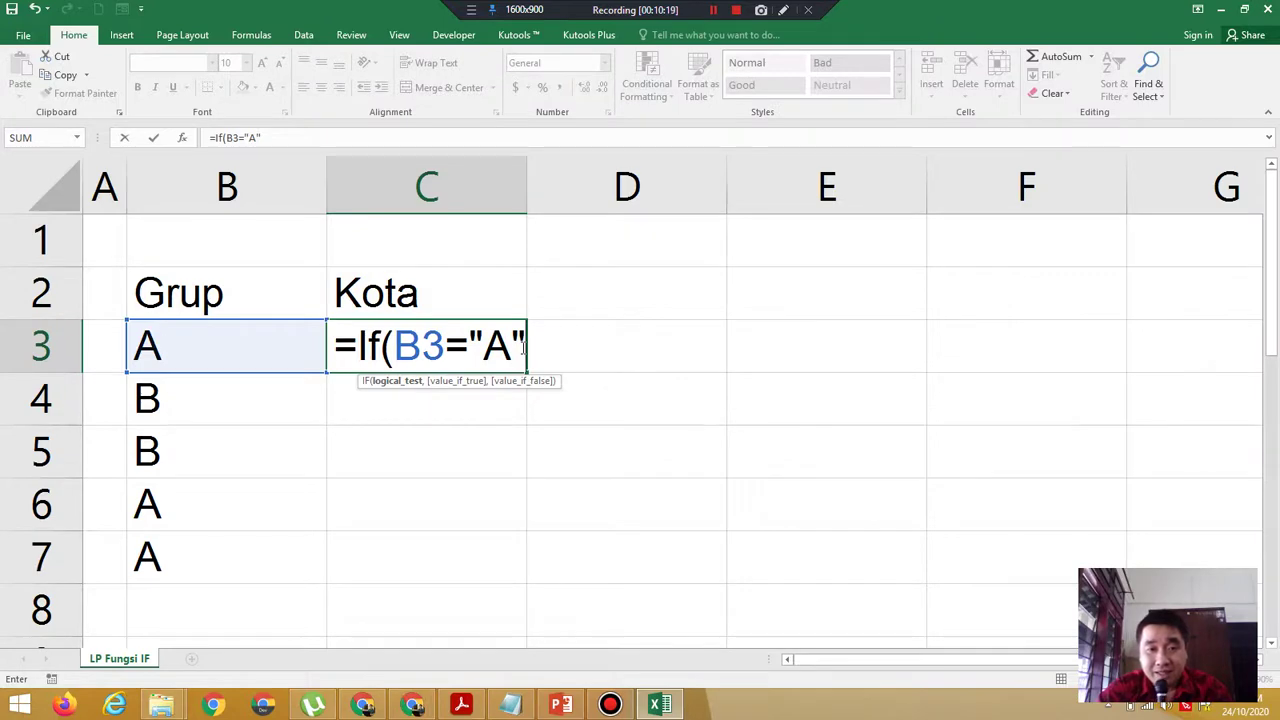
pyautogui.write(',')
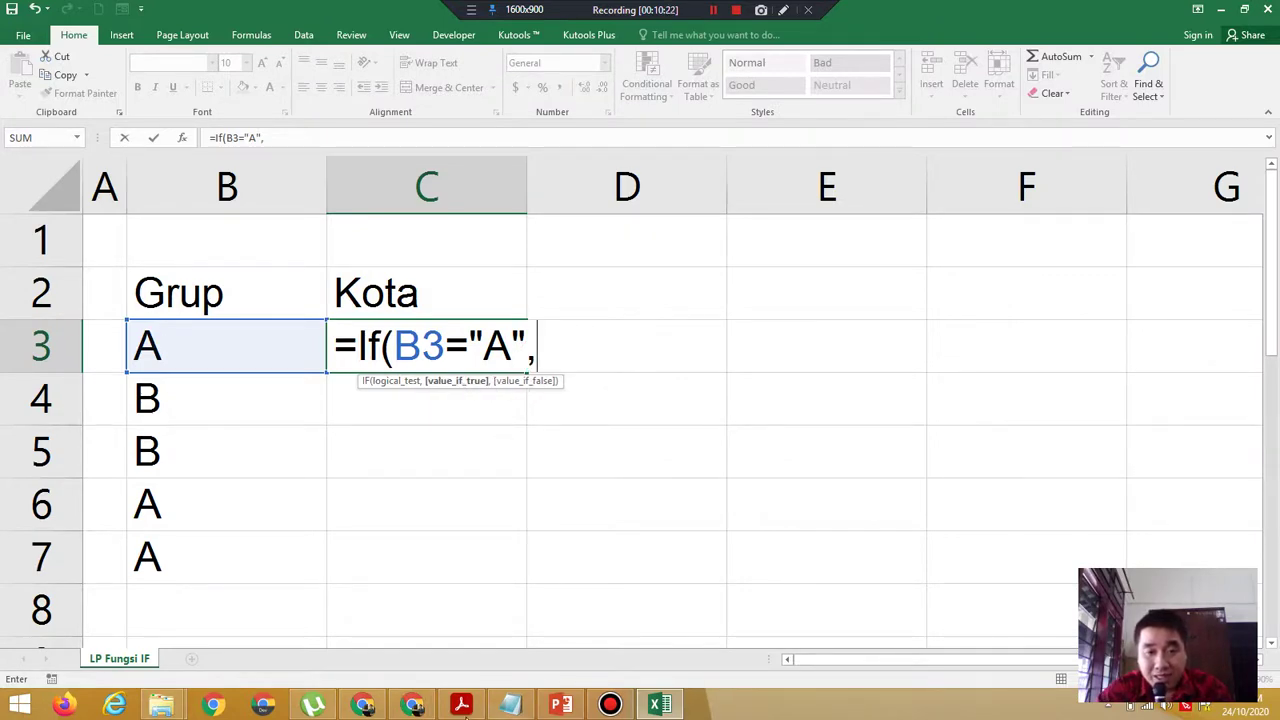
pyautogui.click(462, 705)
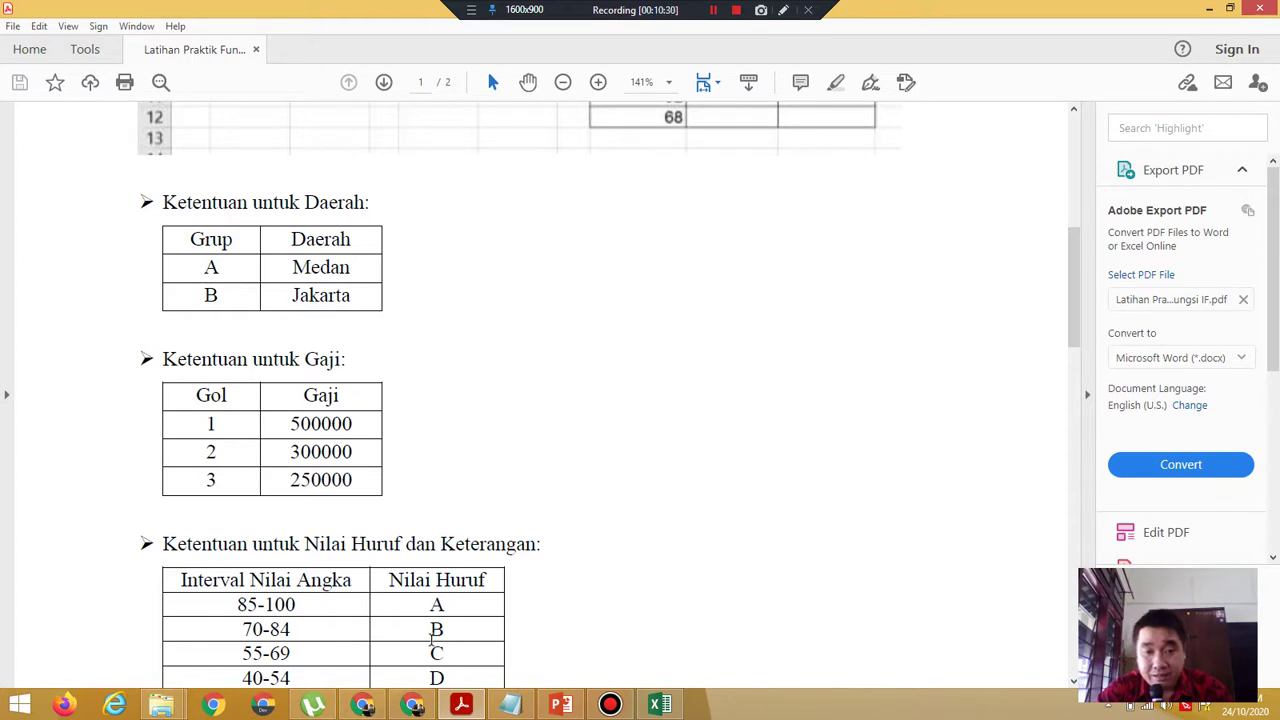
pyautogui.click(657, 706)
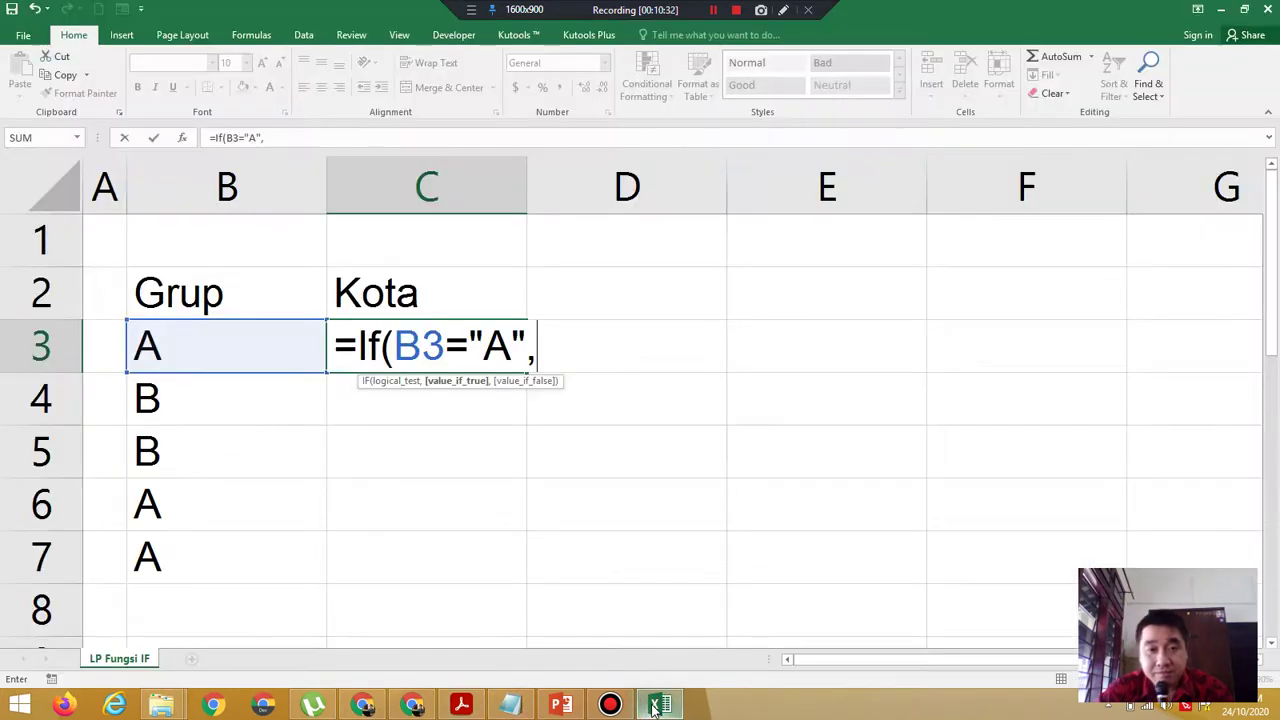
pyautogui.press('Up')
pyautogui.press('Up')
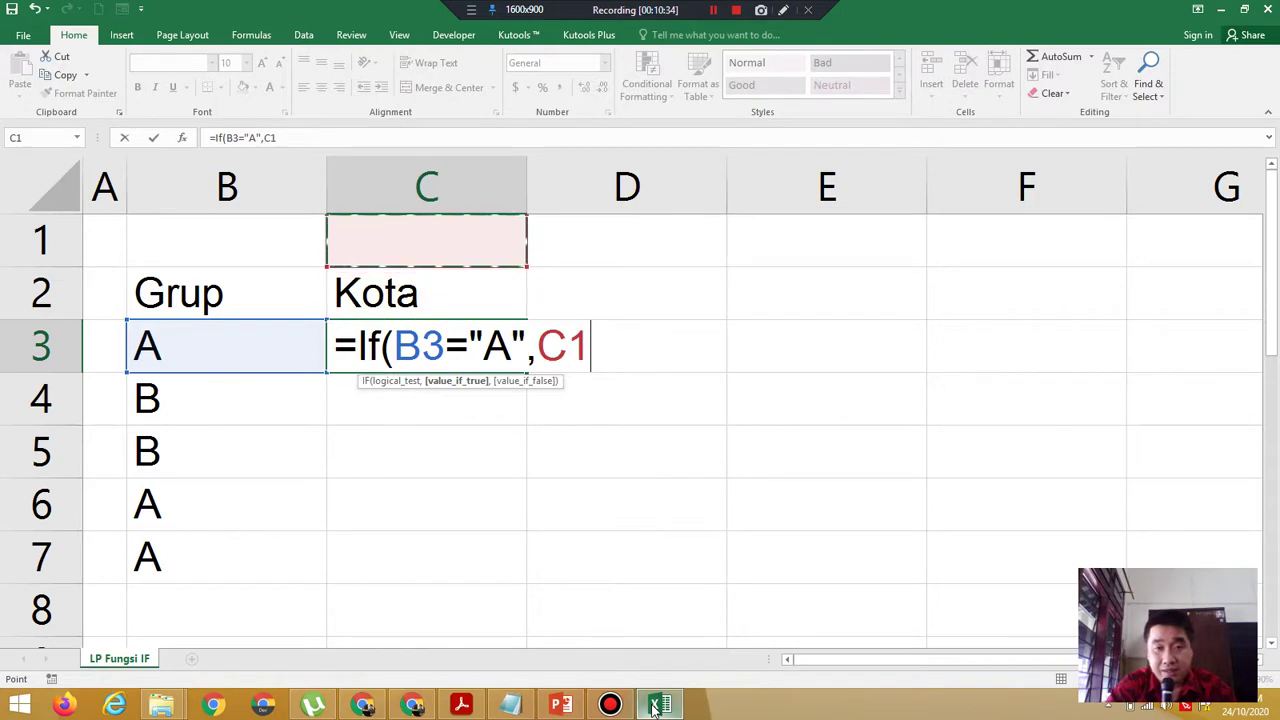
pyautogui.press('BackSpace')
pyautogui.press('BackSpace')
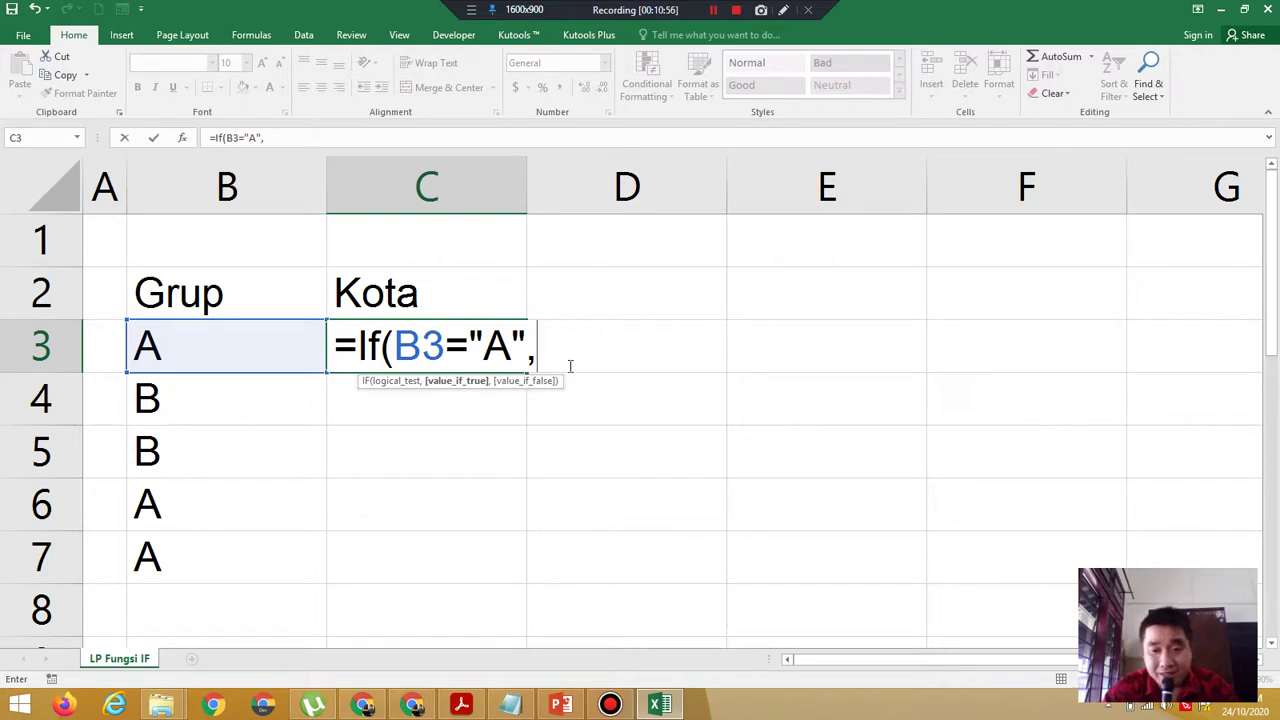
# Enter "Medan" as the value-if-true argument of C3's IF formula, followed by a comma.
pyautogui.write('"M')
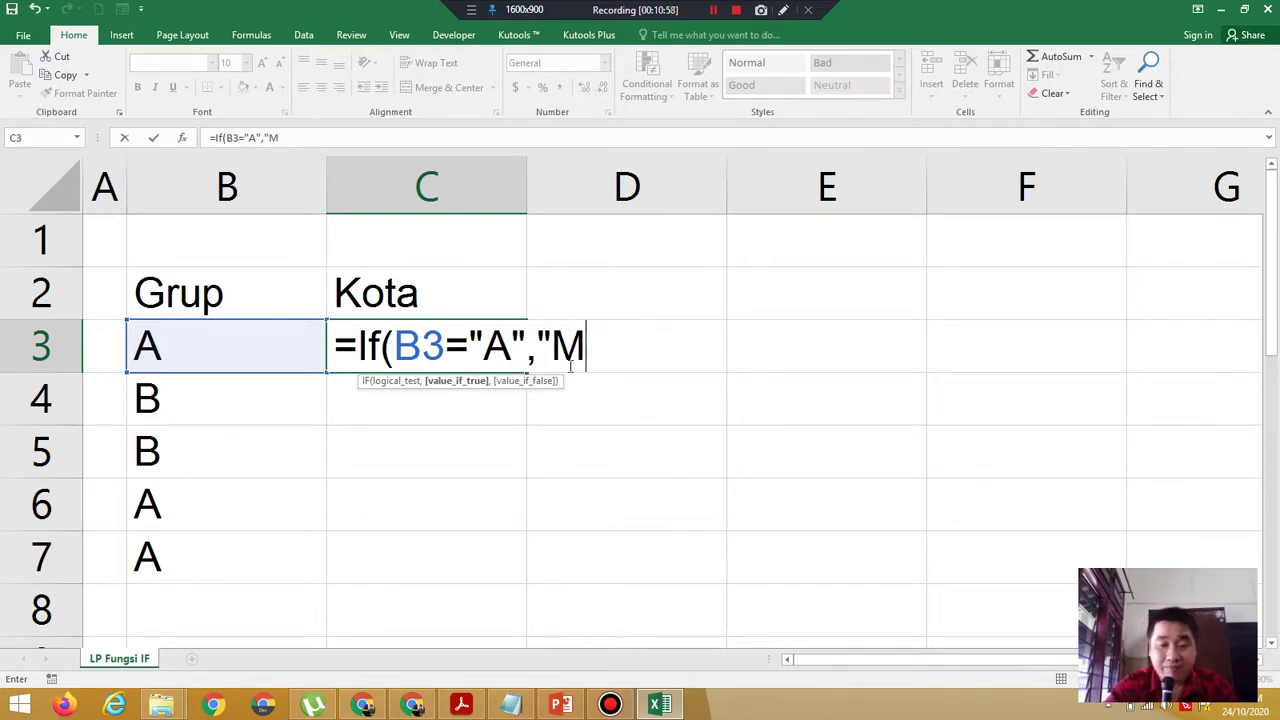
pyautogui.write('edan"')
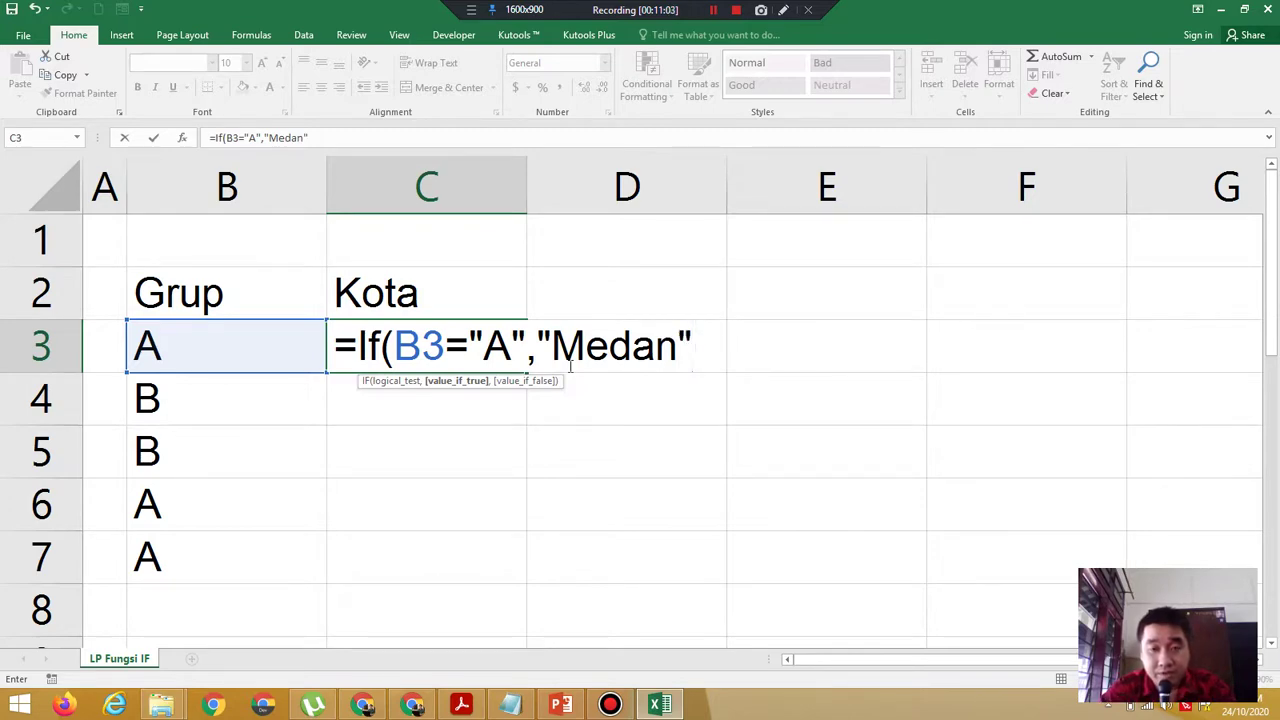
pyautogui.write(',')
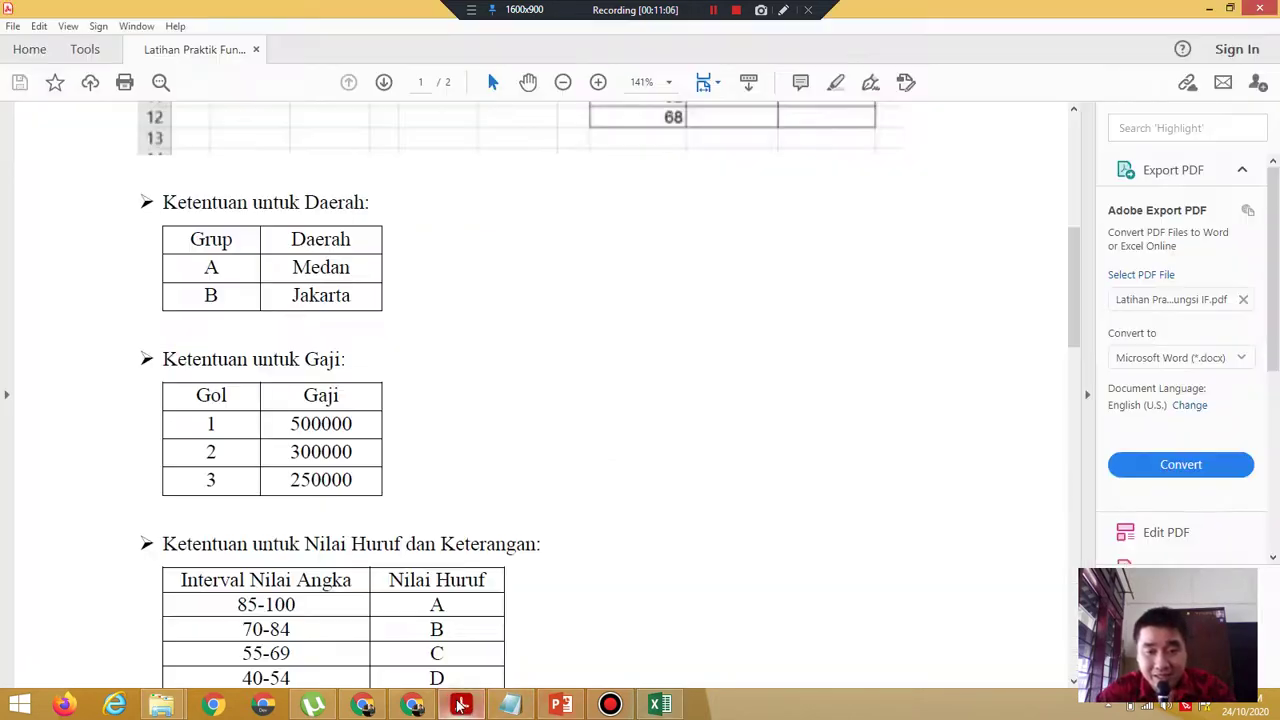
# Check group B's city in the PDF, then enter "Jakarta" as C3's value-if-false argument and close the IF formula.
pyautogui.click(461, 705)
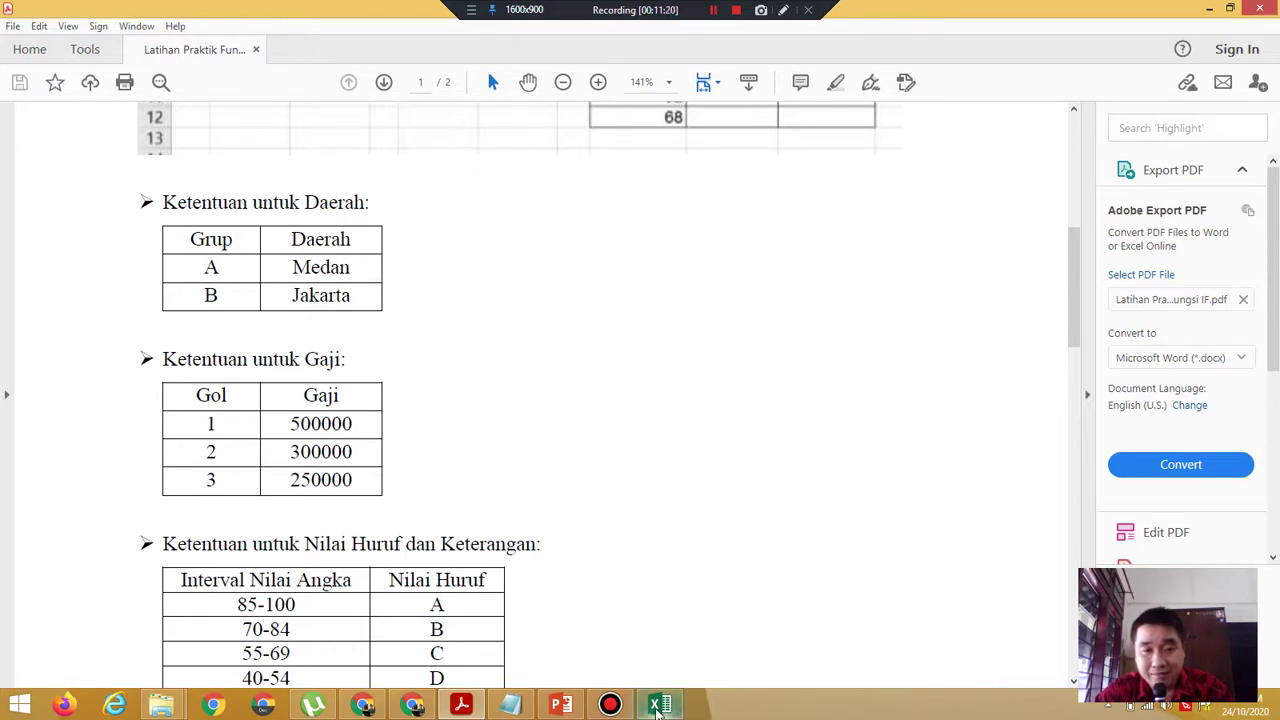
pyautogui.click(659, 705)
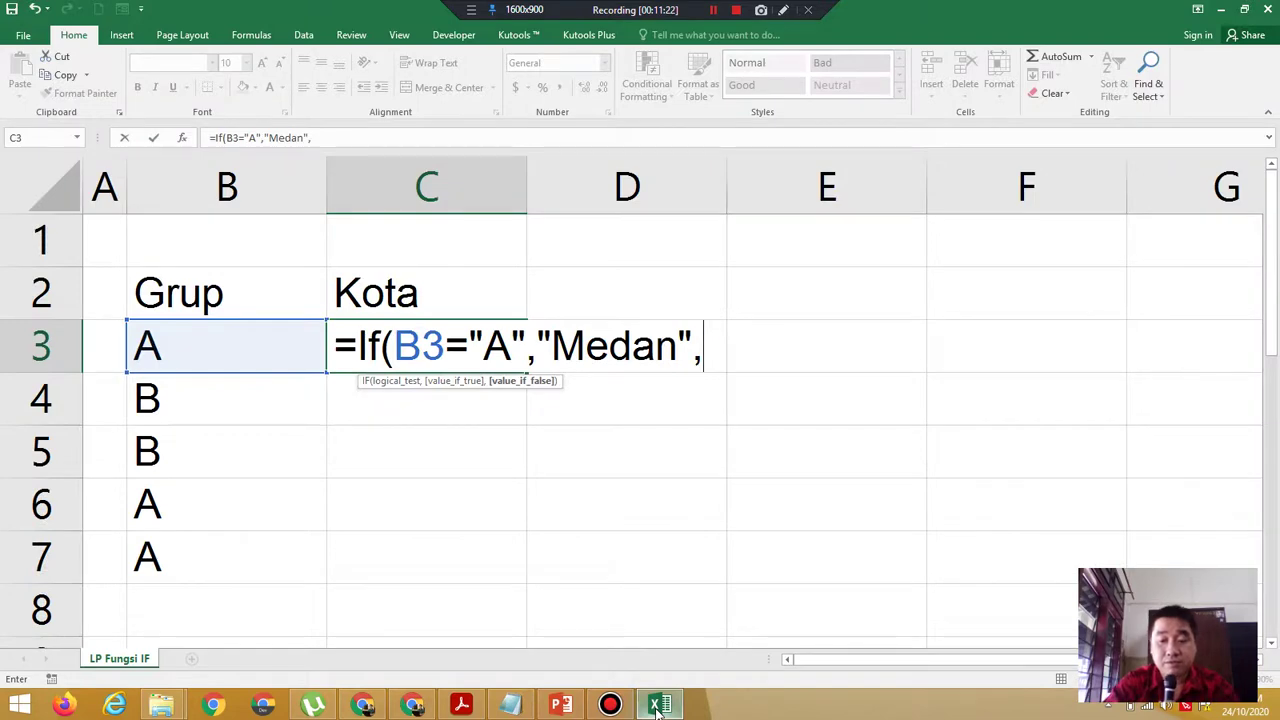
pyautogui.write('"')
pyautogui.write('Ja')
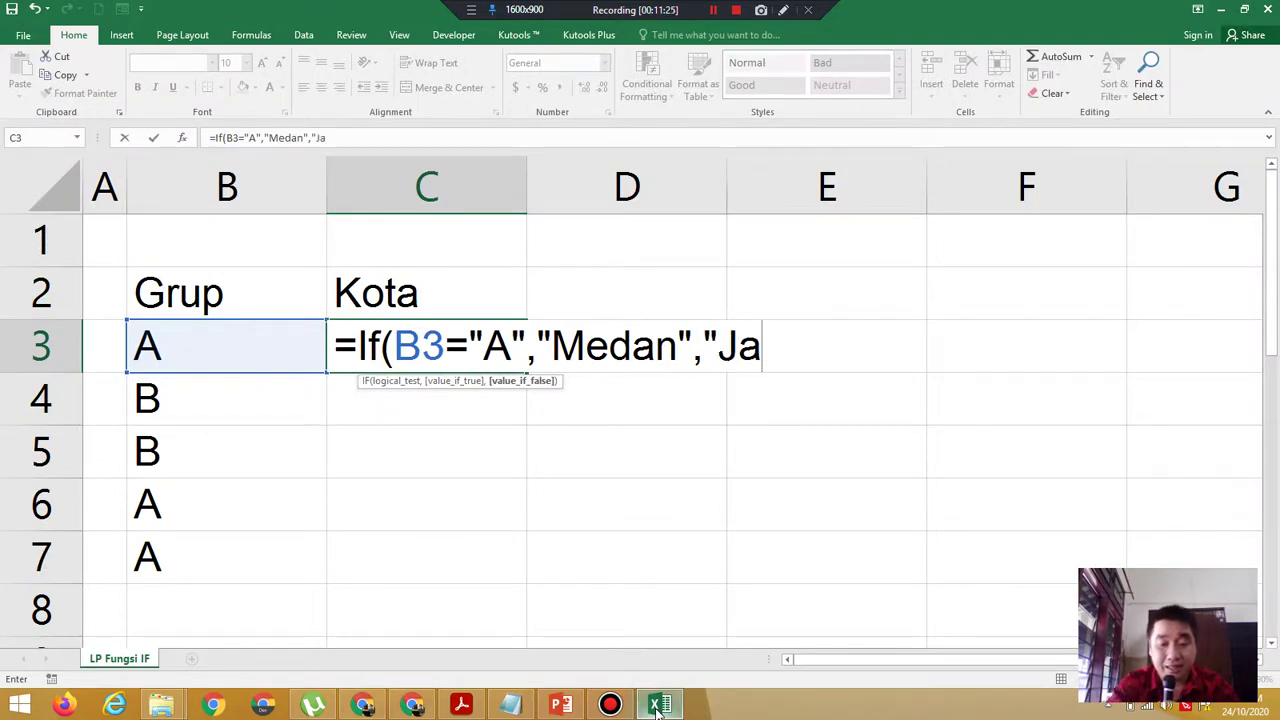
pyautogui.write('karta')
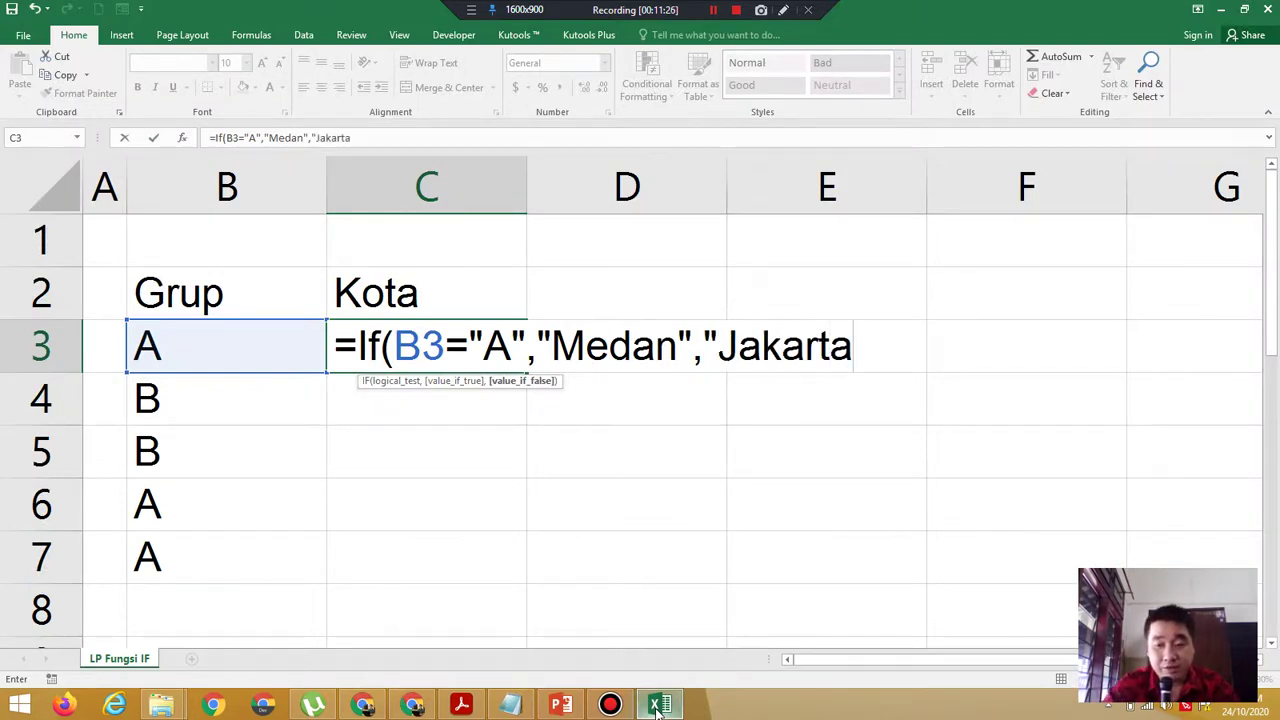
pyautogui.write('")')
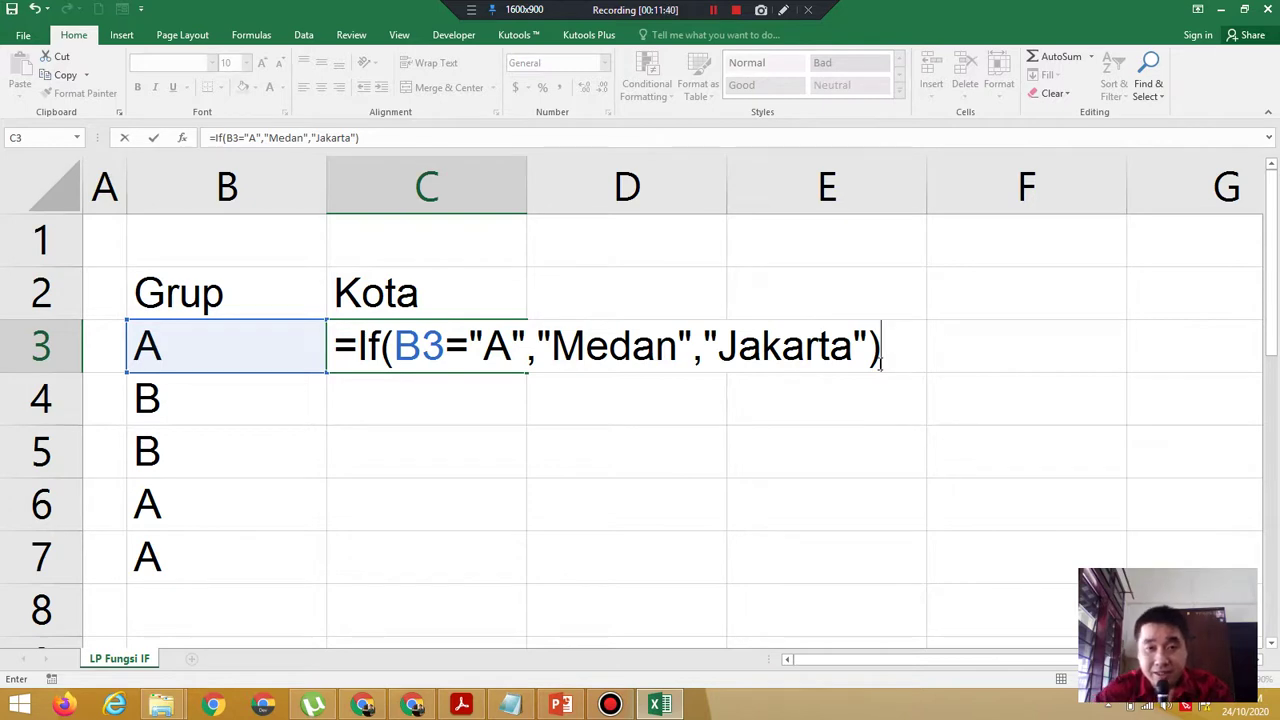
# Commit the IF formula in C3 and fill it down the Kota column through C7.
pyautogui.press('Return')
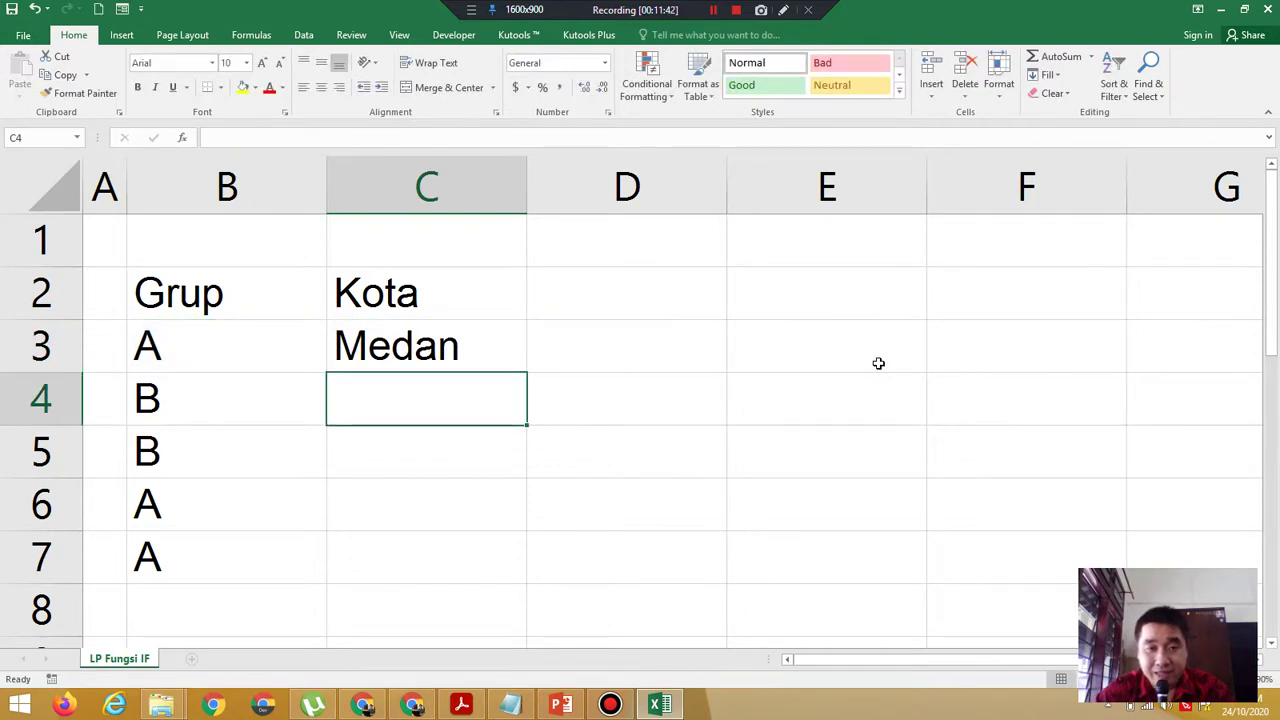
pyautogui.click(447, 345)
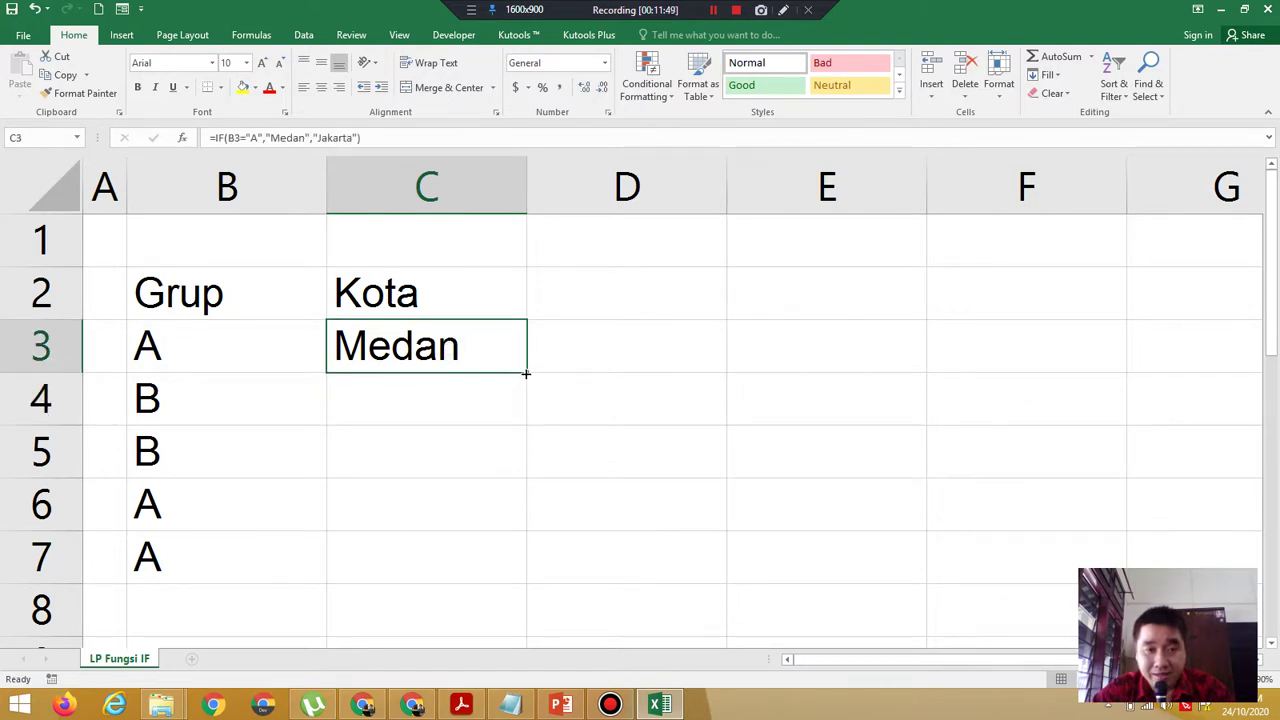
pyautogui.moveTo(525, 373); pyautogui.dragTo(496, 578)
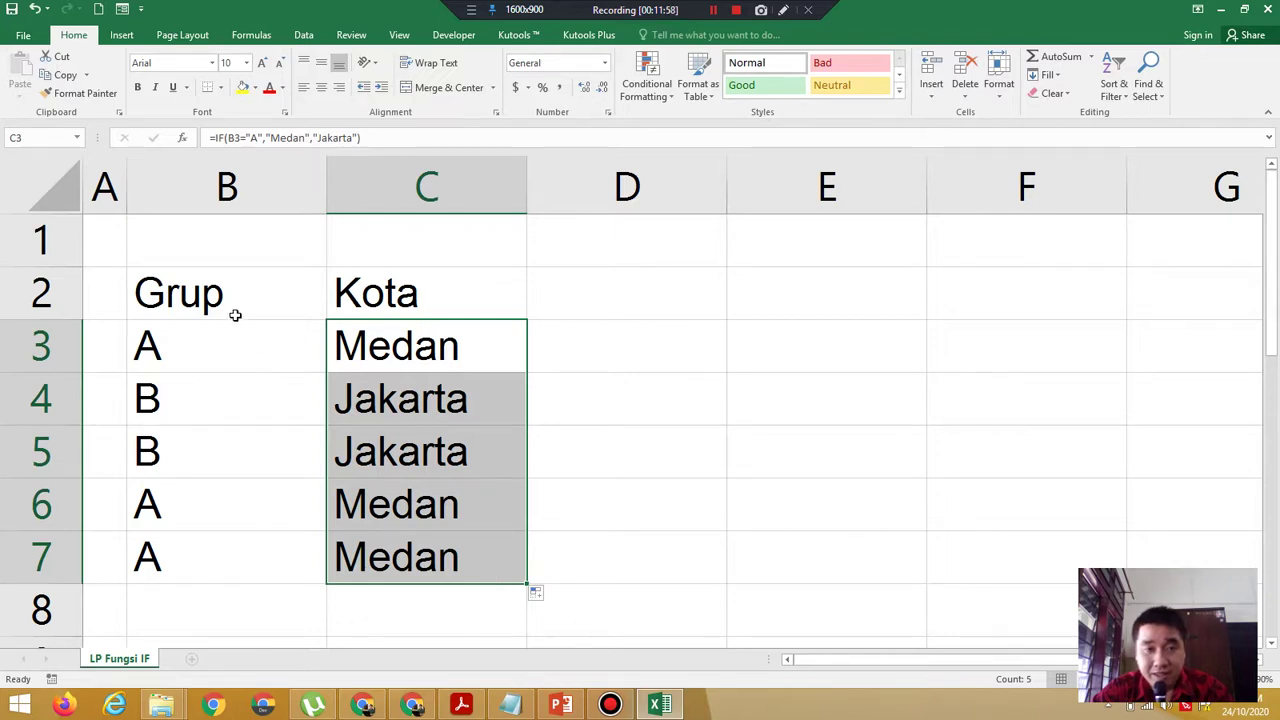
# Copy the Grup and Kota table in B2:C7 and paste it starting at cell B9.
pyautogui.moveTo(232, 311); pyautogui.dragTo(429, 562)
pyautogui.rightClick(407, 522)
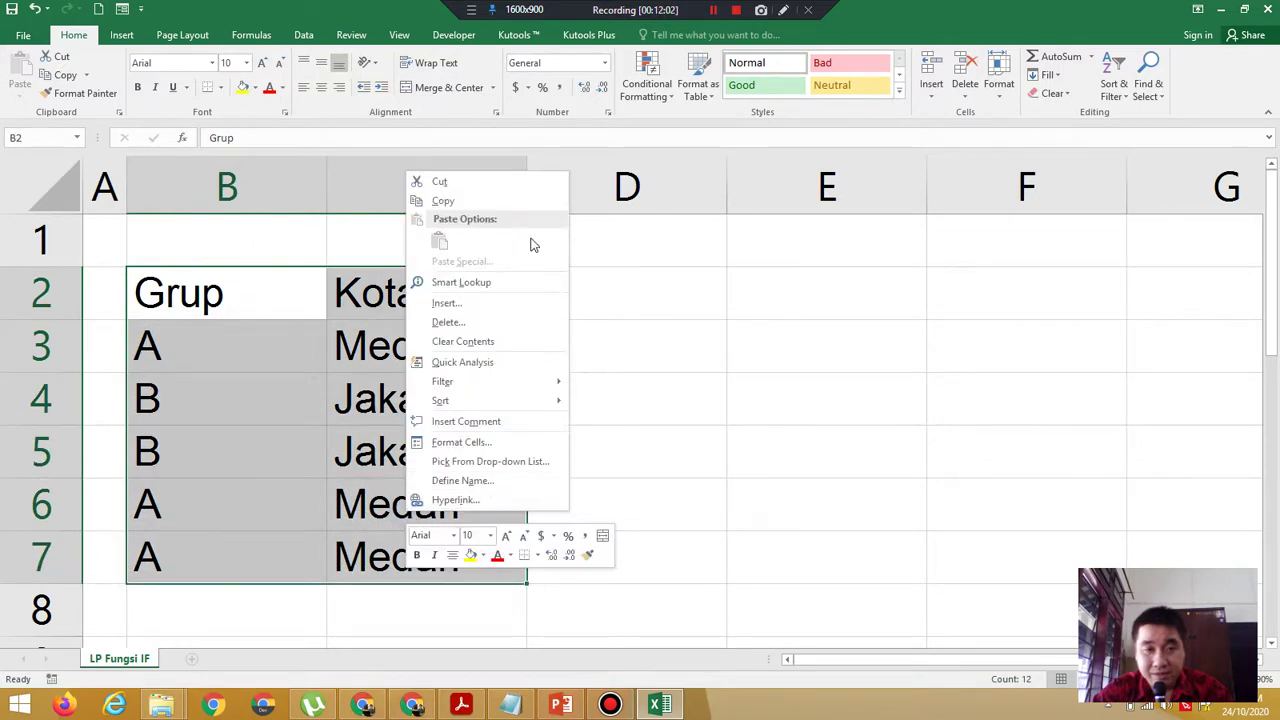
pyautogui.click(506, 203)
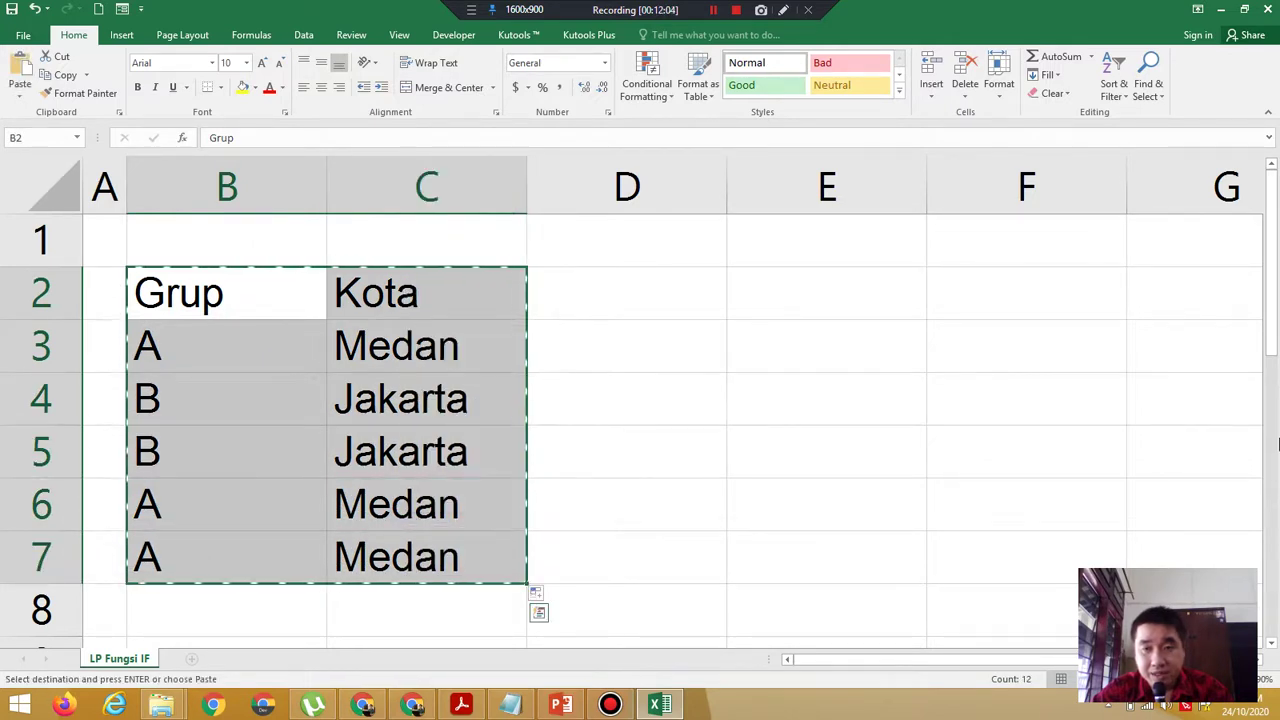
pyautogui.moveTo(1273, 327); pyautogui.dragTo(1272, 394)
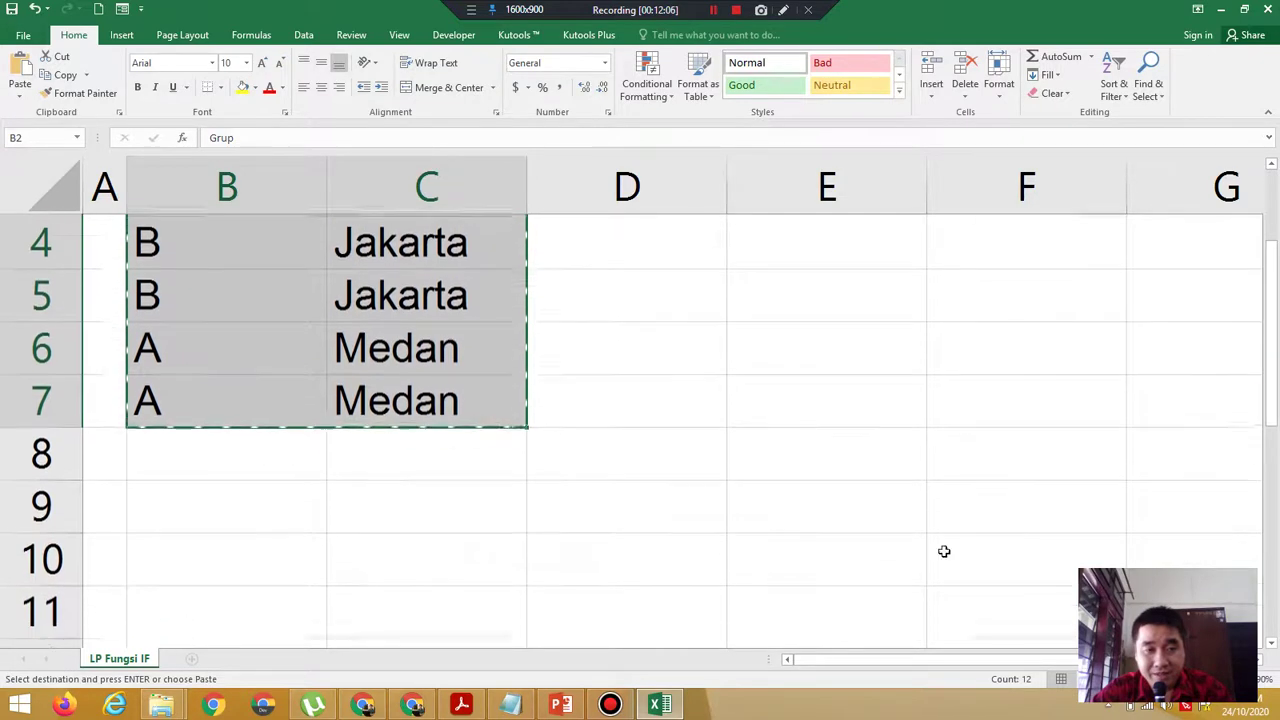
pyautogui.moveTo(211, 503); pyautogui.dragTo(209, 503)
pyautogui.rightClick(209, 503)
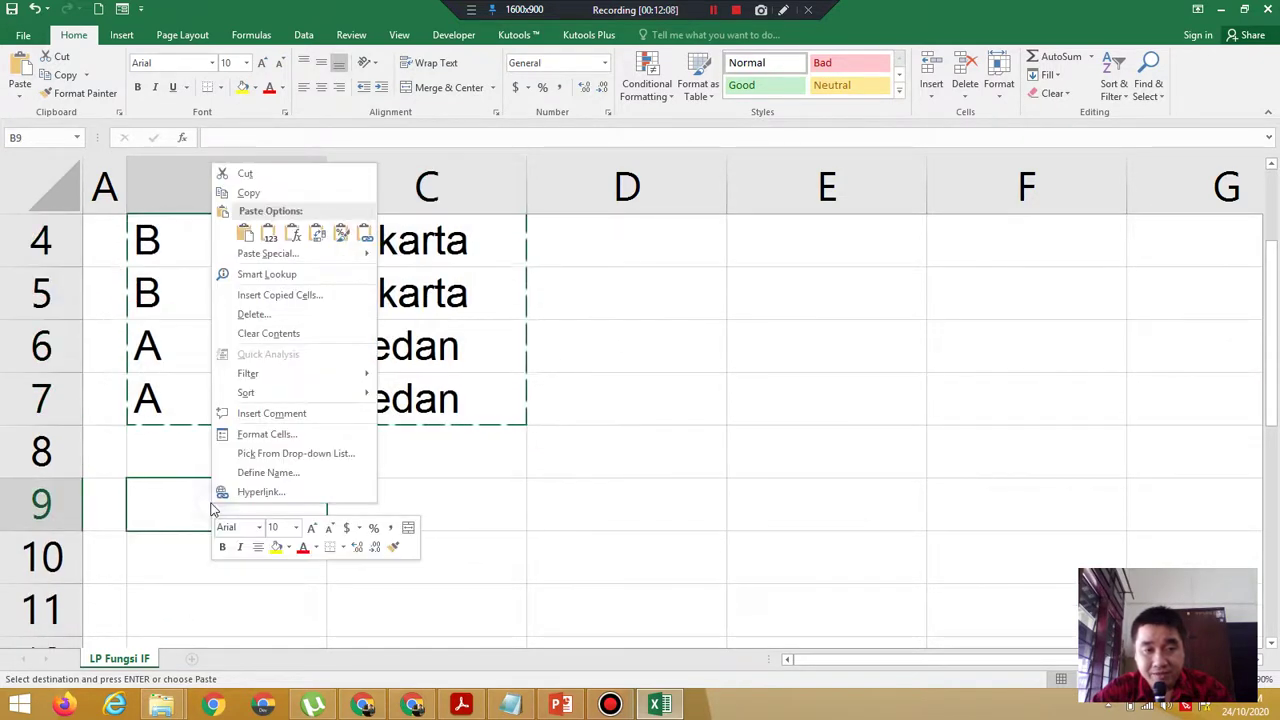
pyautogui.click(244, 232)
# Clear the Kota formulas in C10:C14 of the copied table.
pyautogui.click(463, 566)
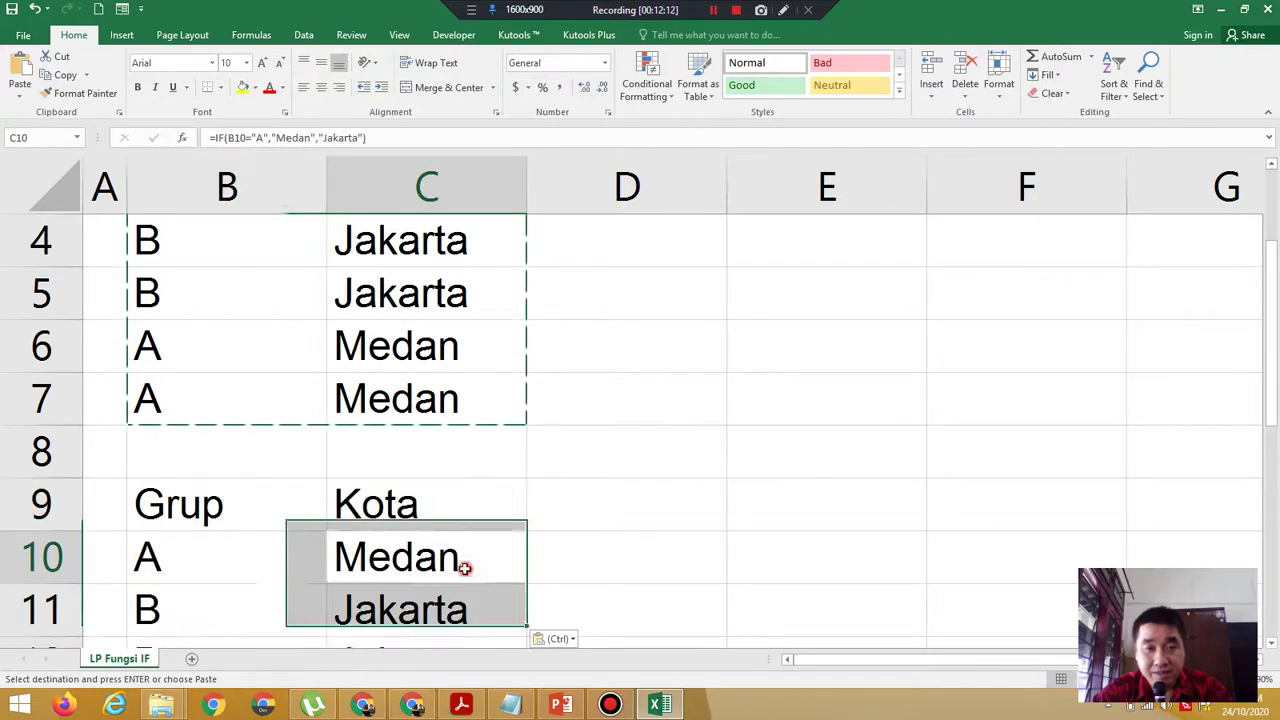
pyautogui.moveTo(465, 568)
pyautogui.mouseDown()
pyautogui.moveTo(464, 668)
pyautogui.moveTo(457, 576)
pyautogui.mouseUp()
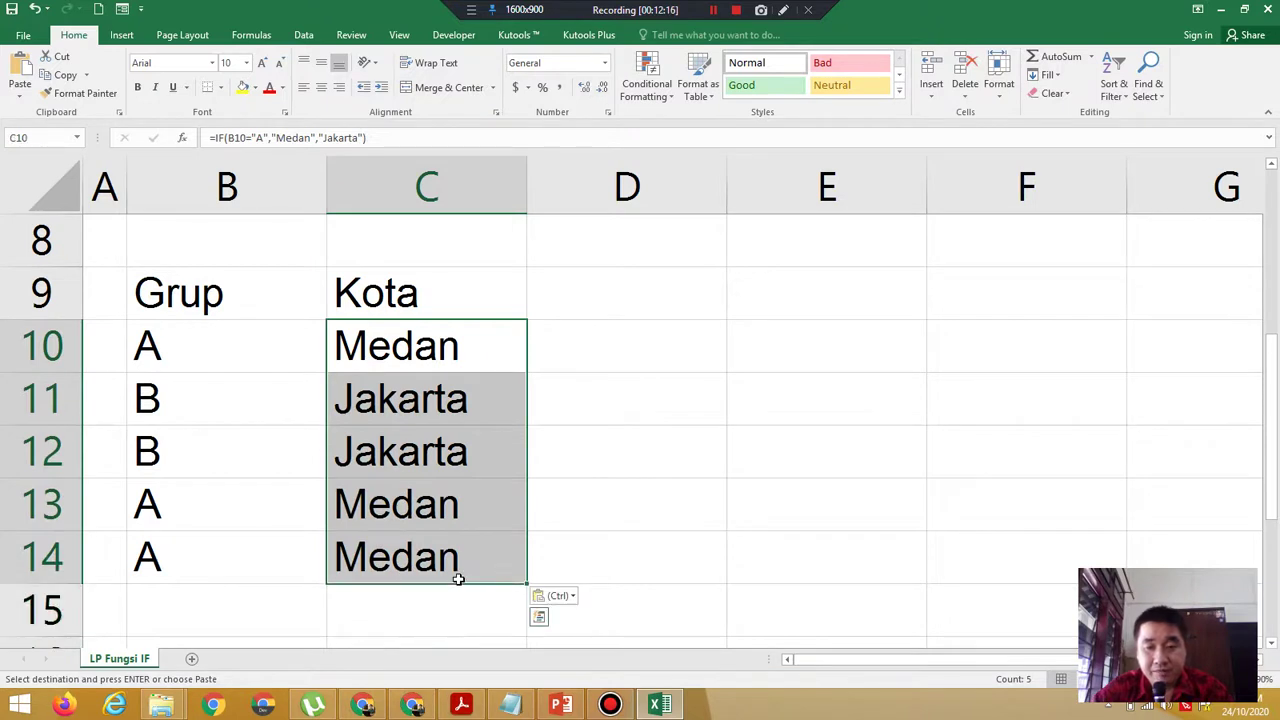
pyautogui.press('Delete')
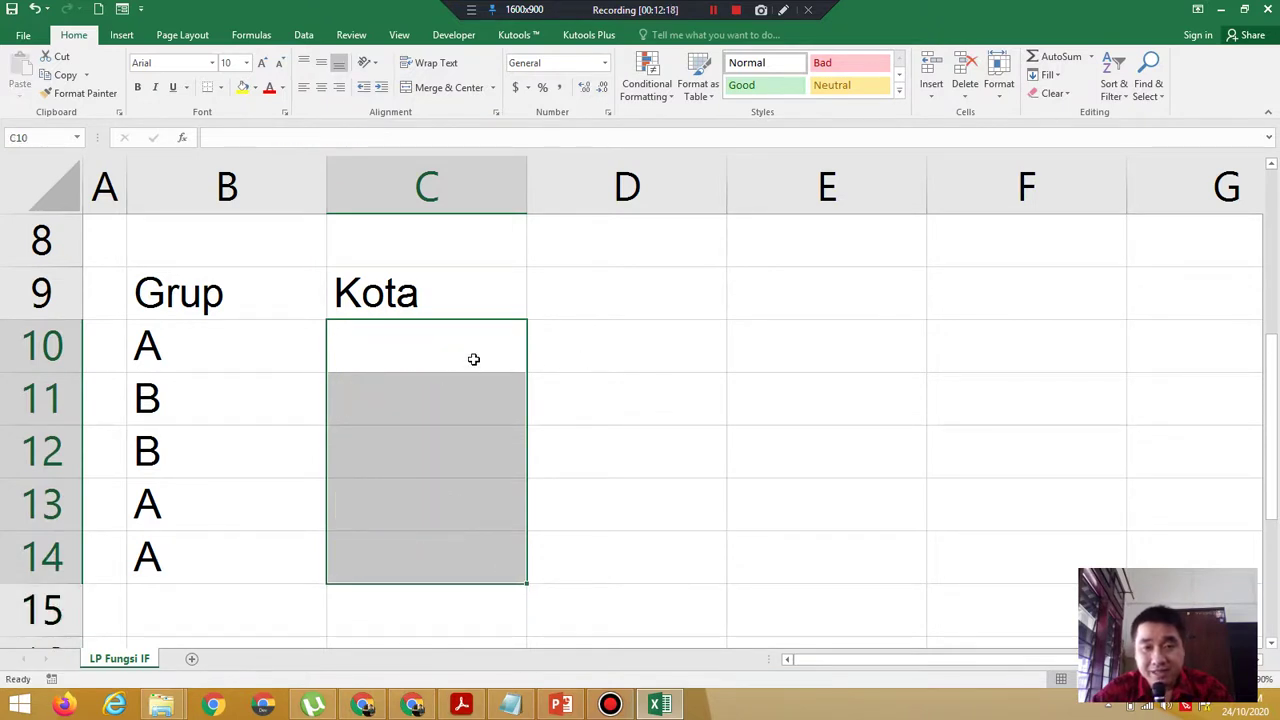
# Review the IF formula in C3 without changing it, then return to the copied table at row 9.
pyautogui.moveTo(1272, 510); pyautogui.dragTo(1206, 314)
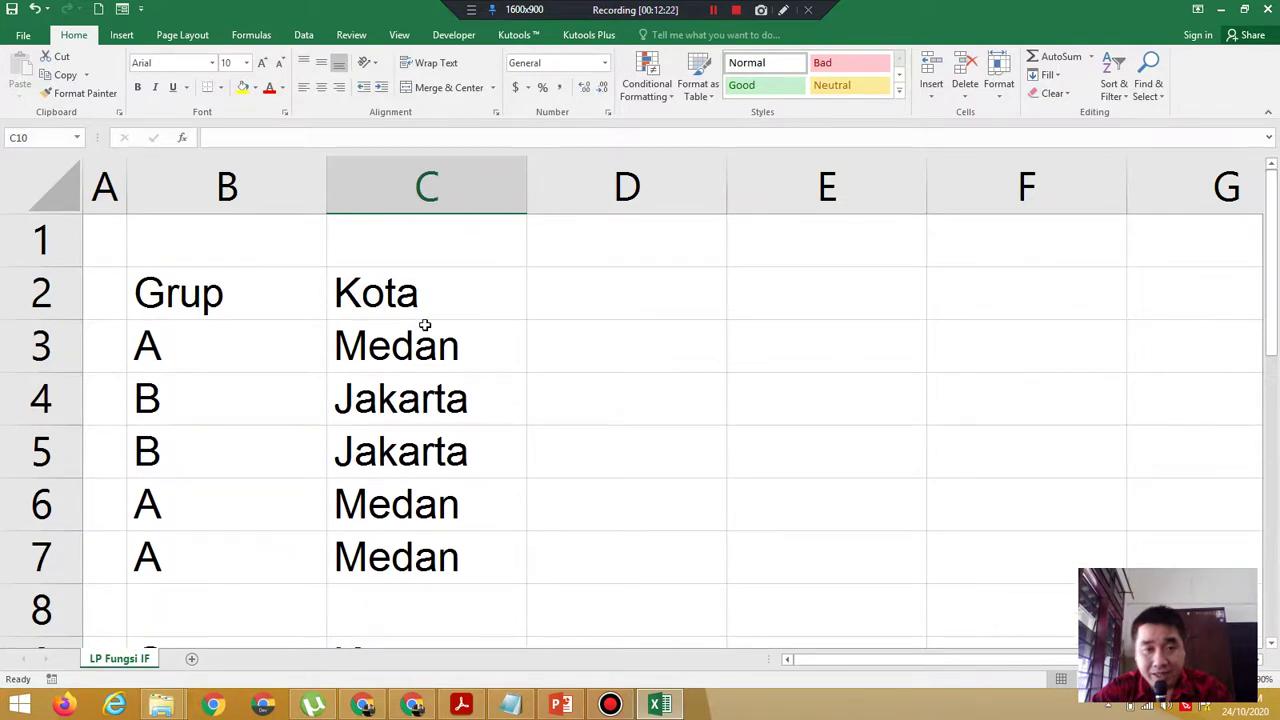
pyautogui.click(460, 346)
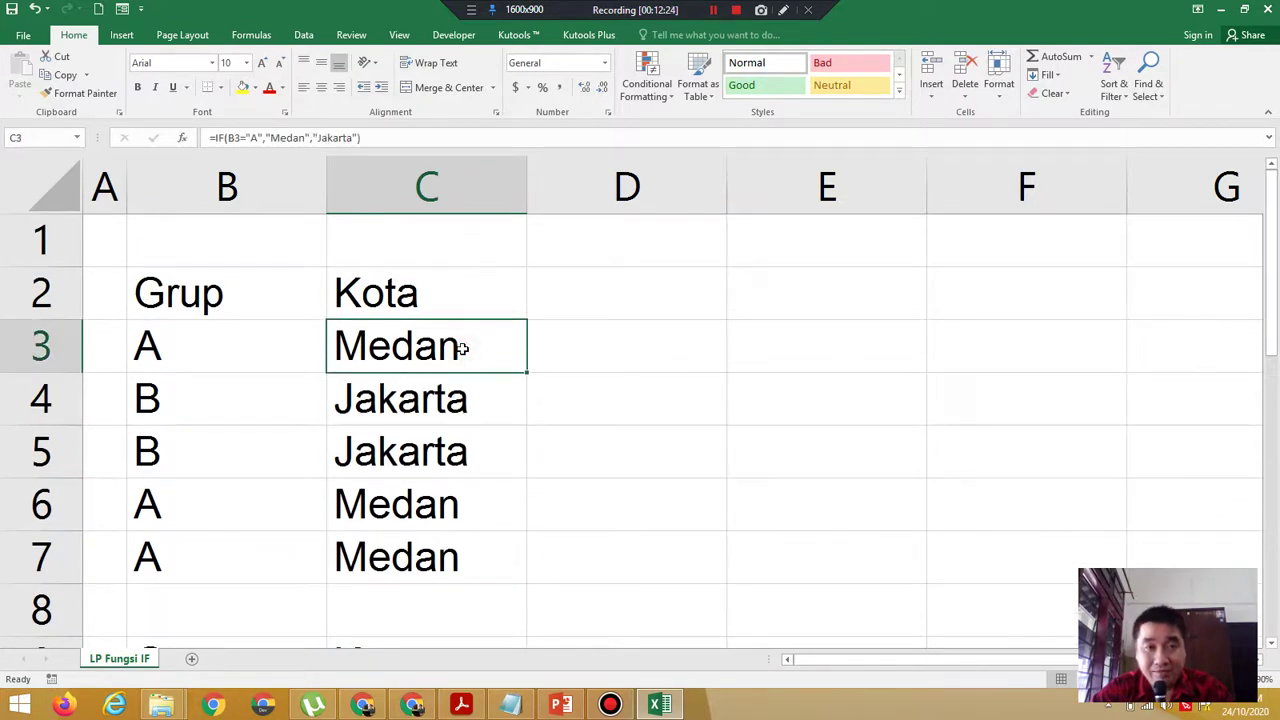
pyautogui.doubleClick(460, 346)
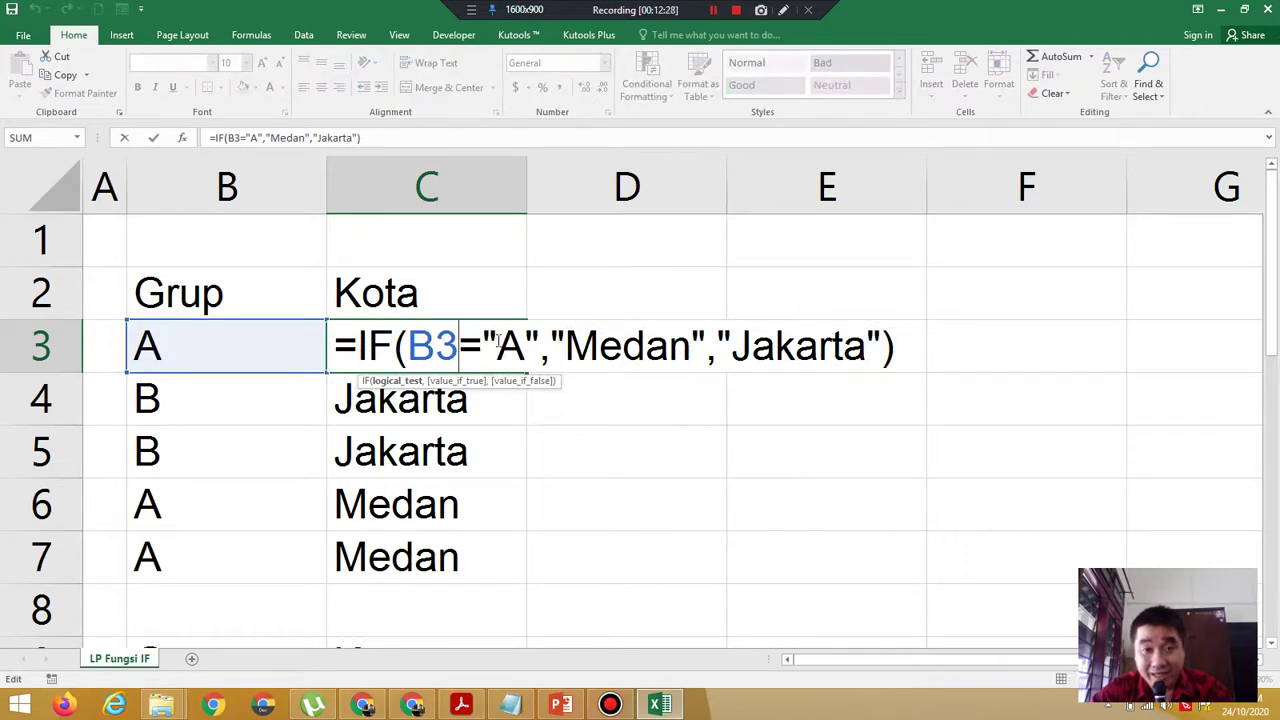
pyautogui.press('Return')
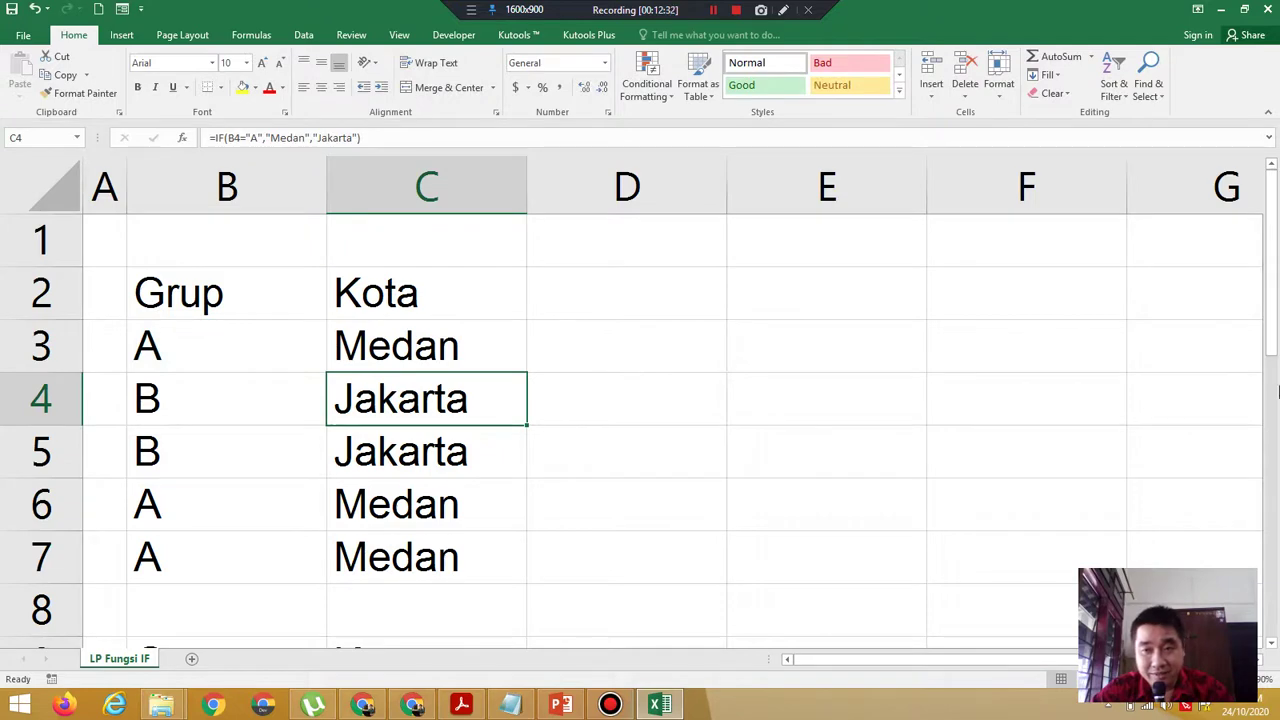
pyautogui.moveTo(1277, 268); pyautogui.dragTo(1273, 540)
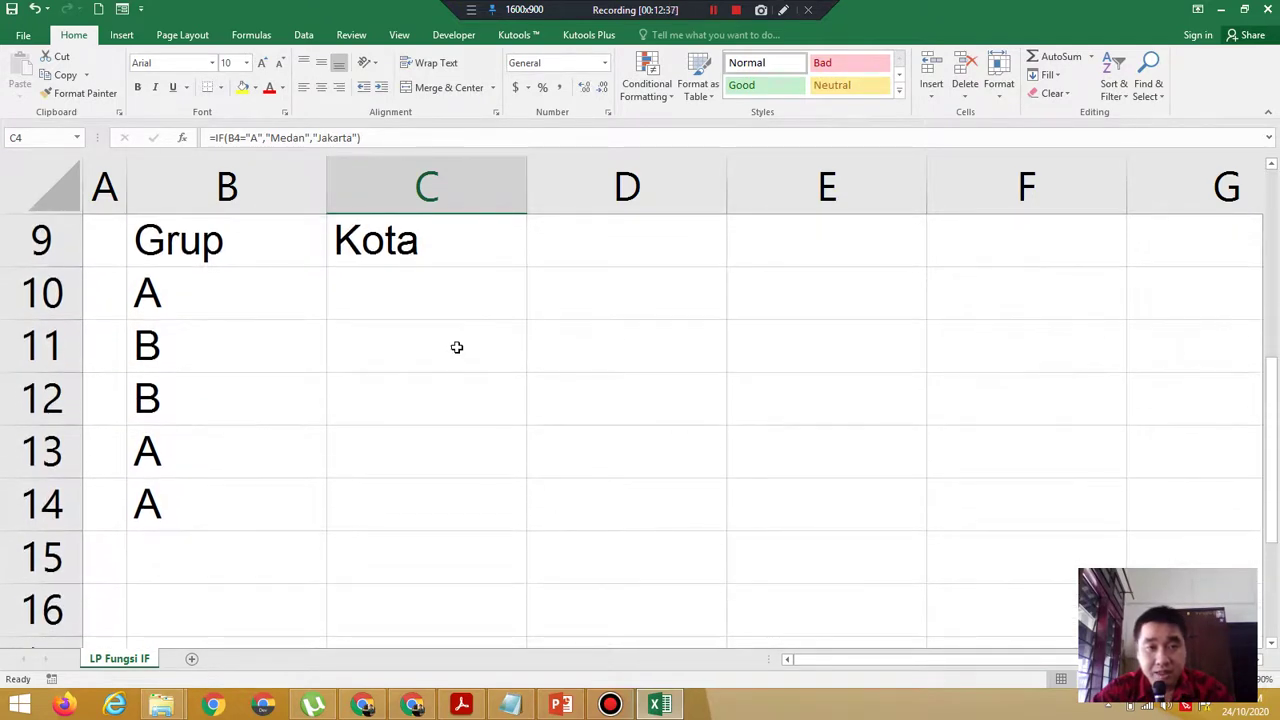
# Start an IF formula in C10 of the copied table with the logical test B10="B".
pyautogui.click(452, 308)
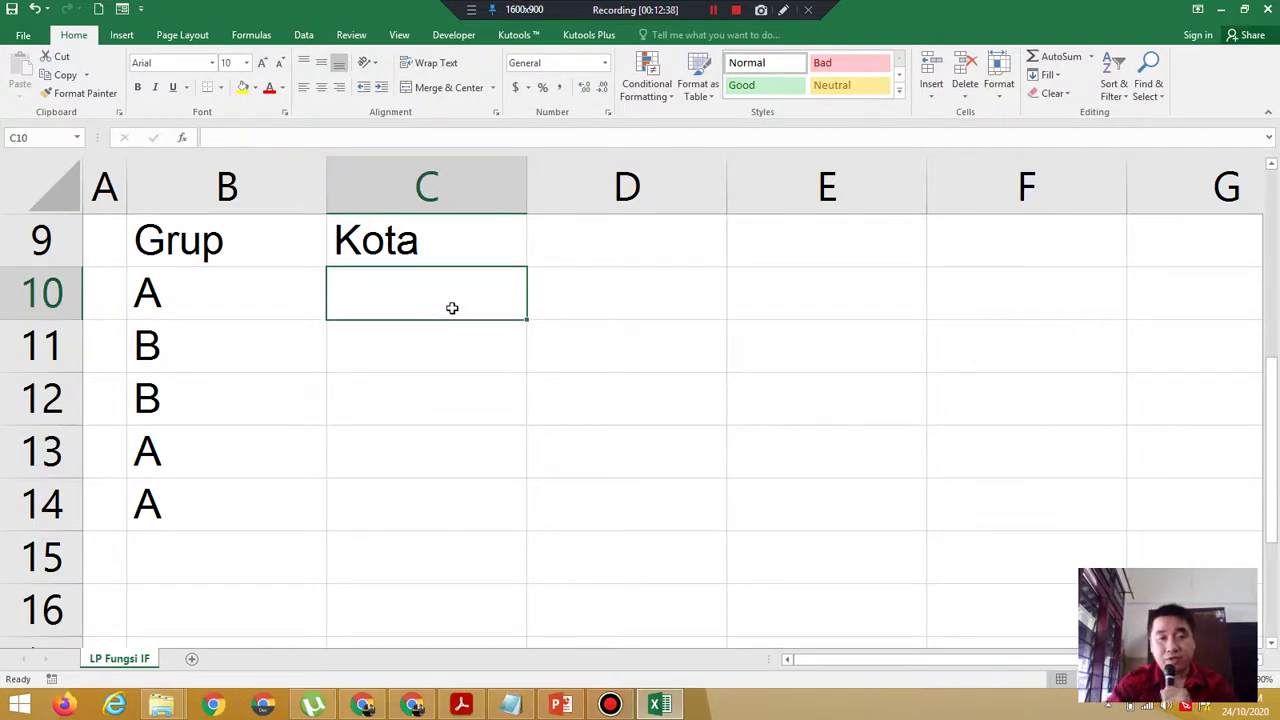
pyautogui.write('=If')
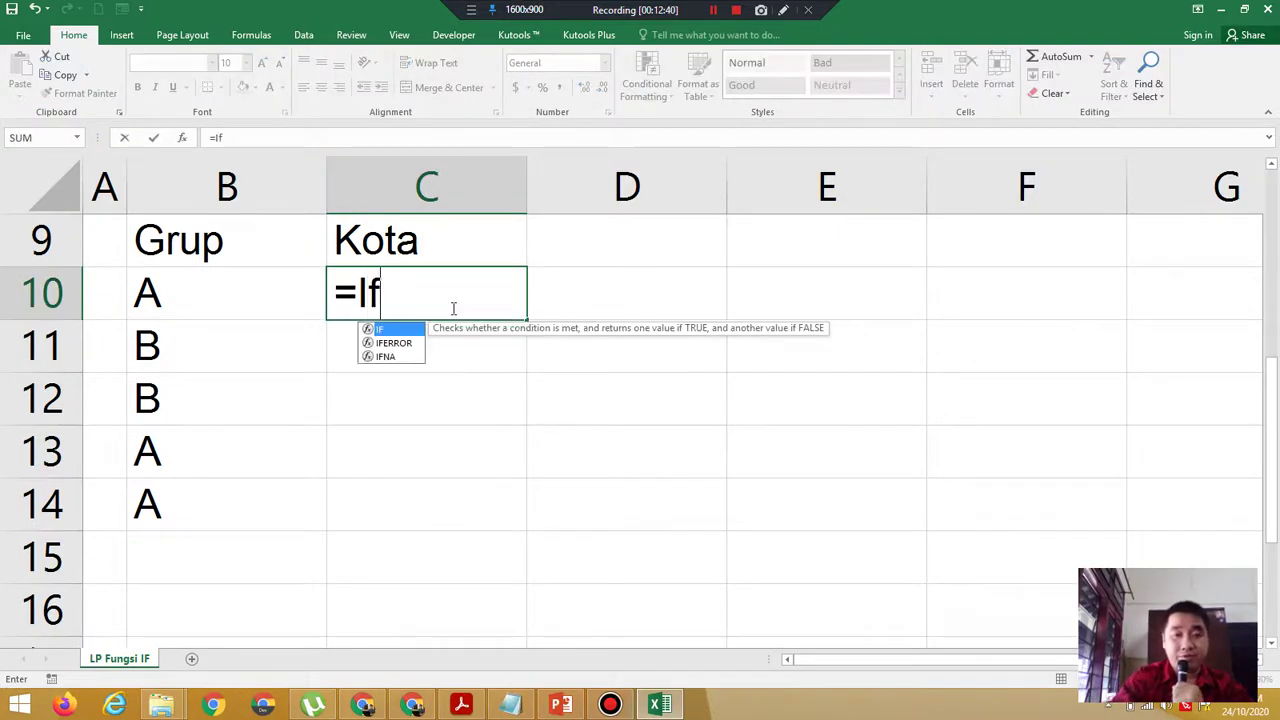
pyautogui.write('(')
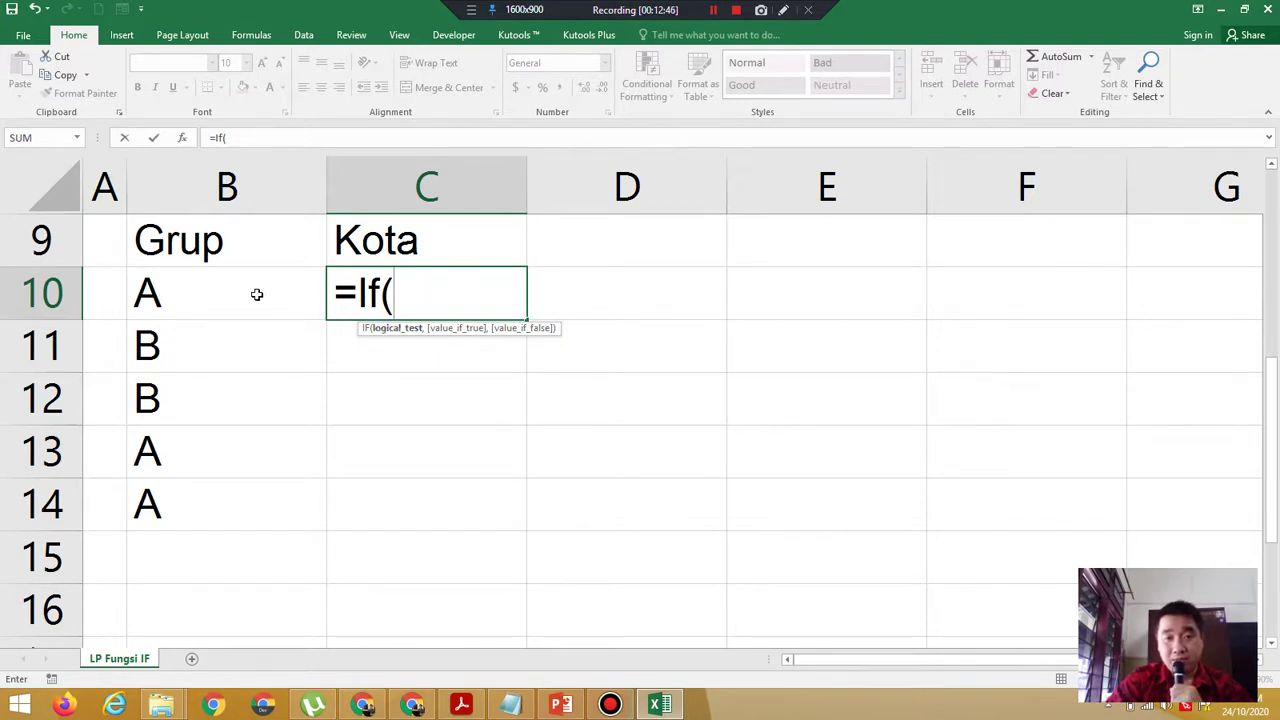
pyautogui.click(194, 293)
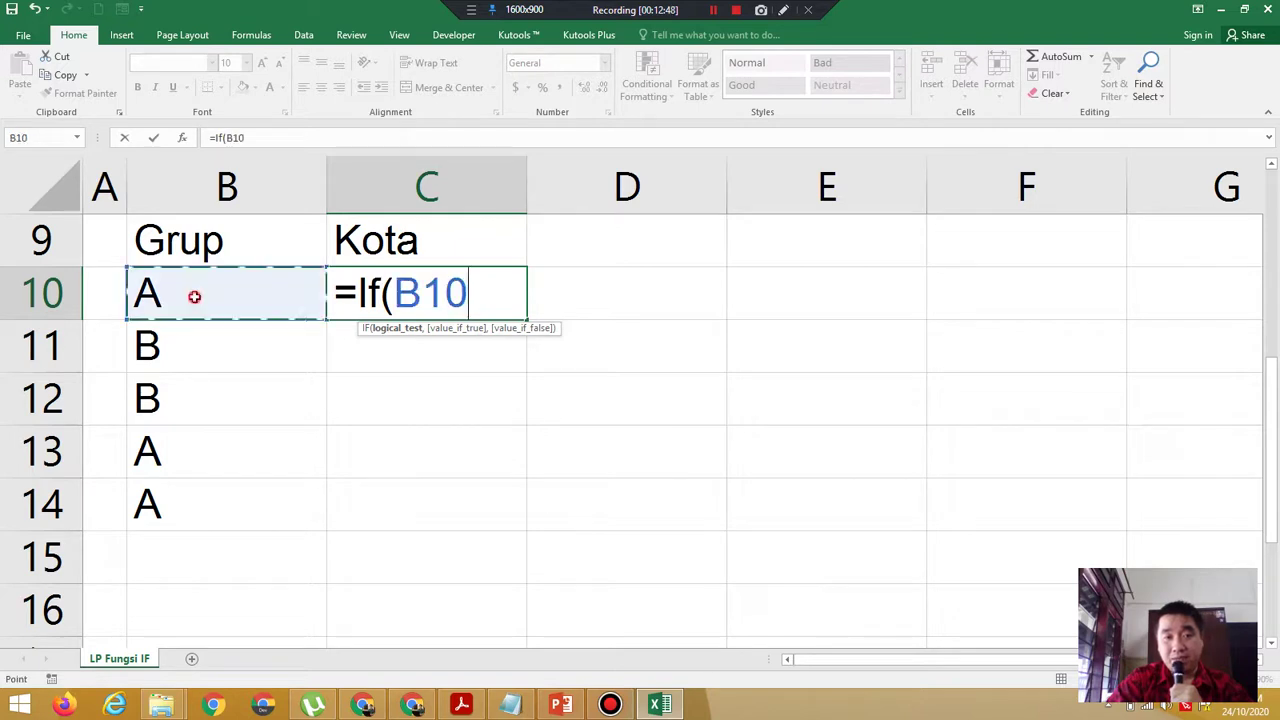
pyautogui.write(',')
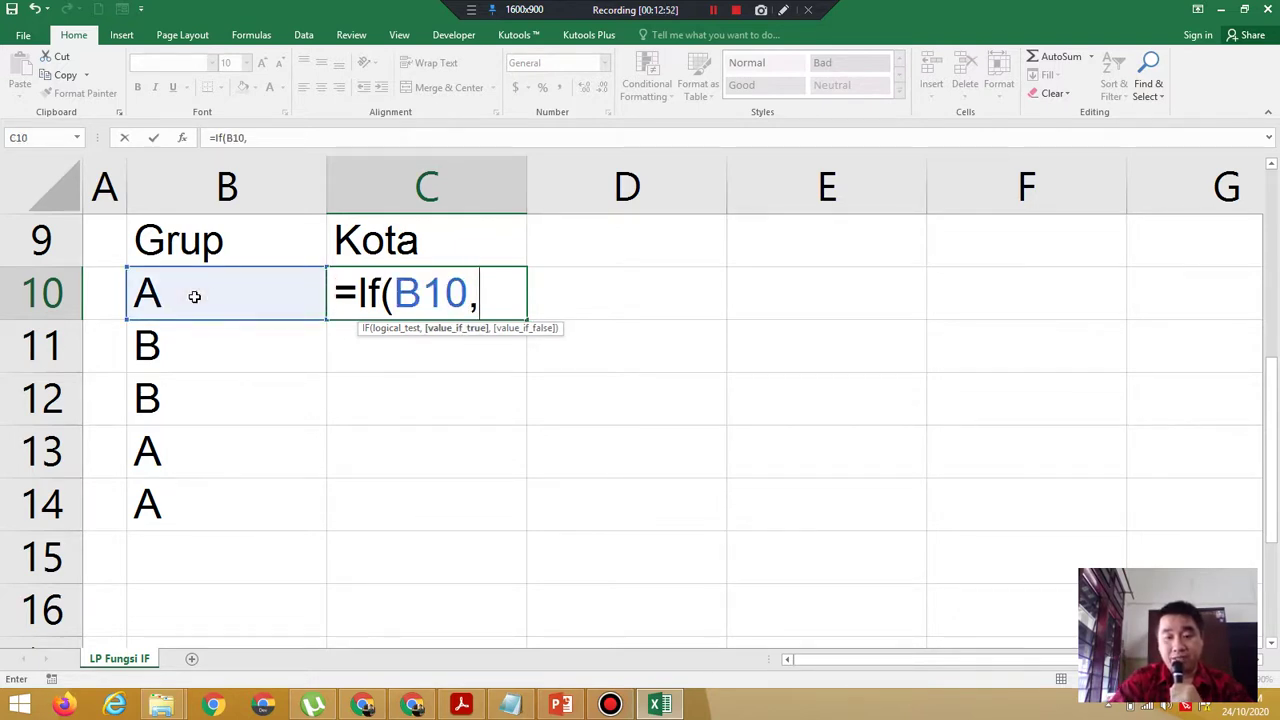
pyautogui.press('BackSpace')
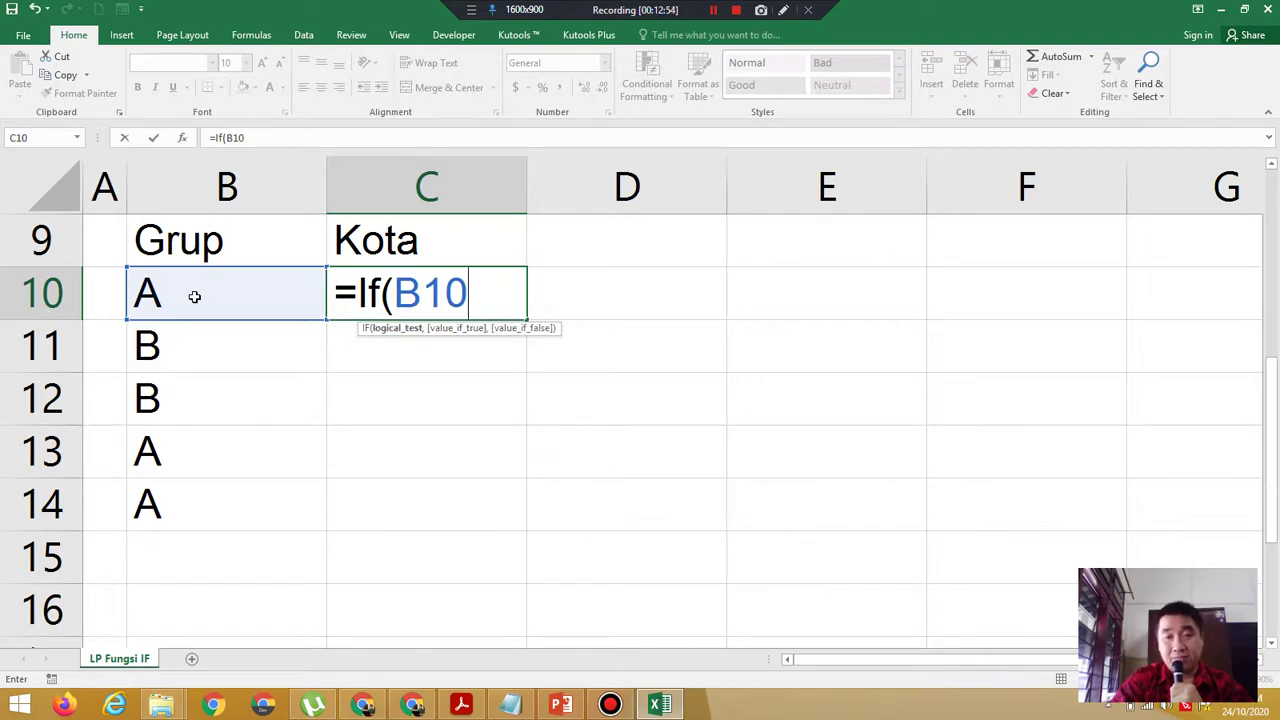
pyautogui.write('=')
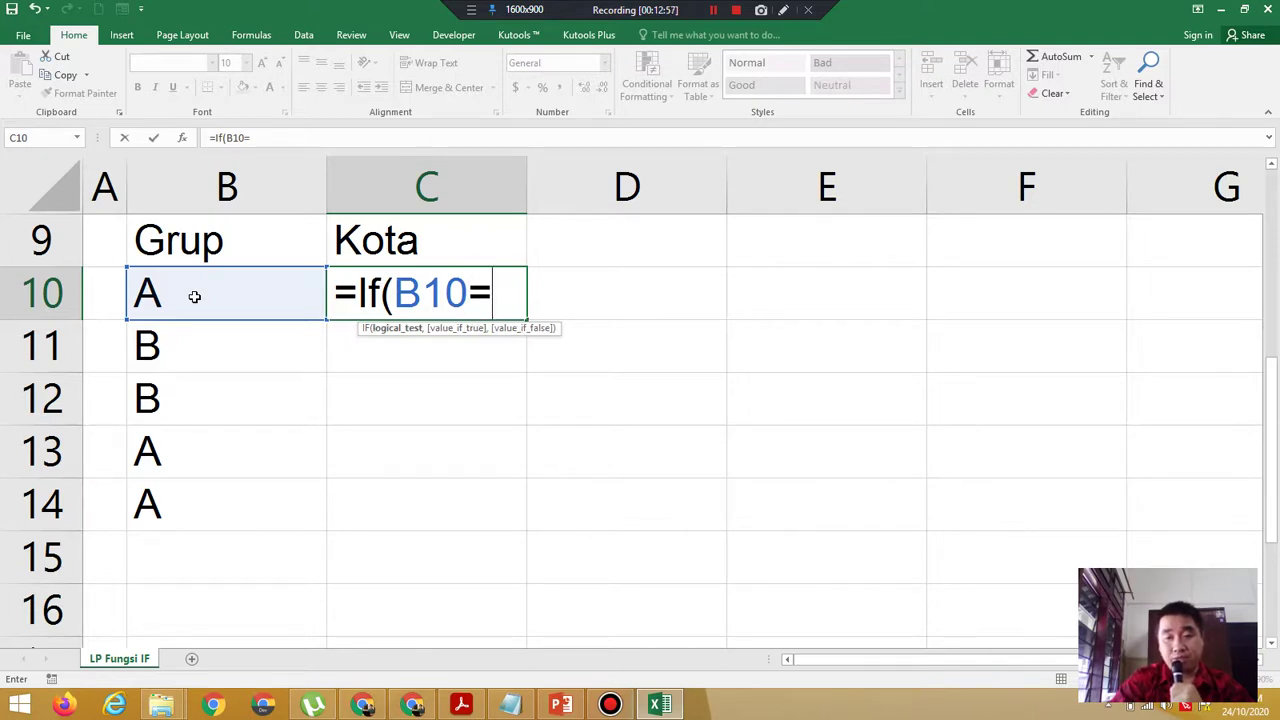
pyautogui.write('"B"')
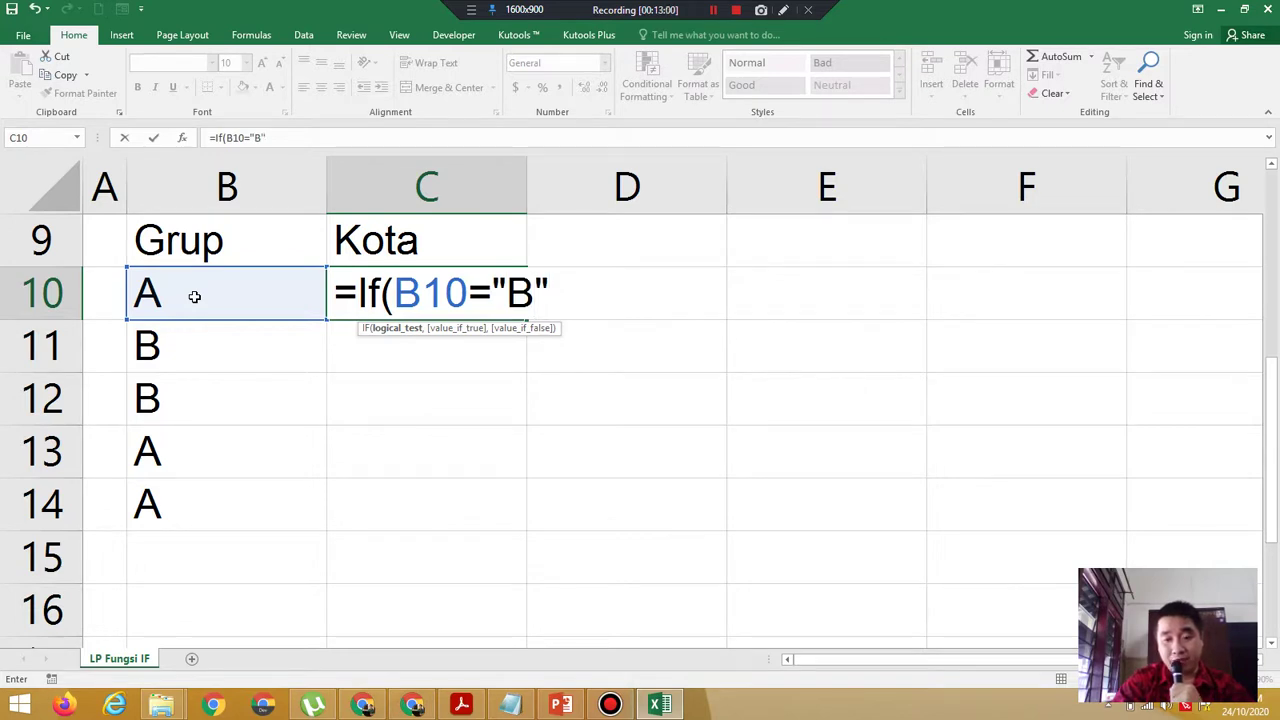
pyautogui.write(',')
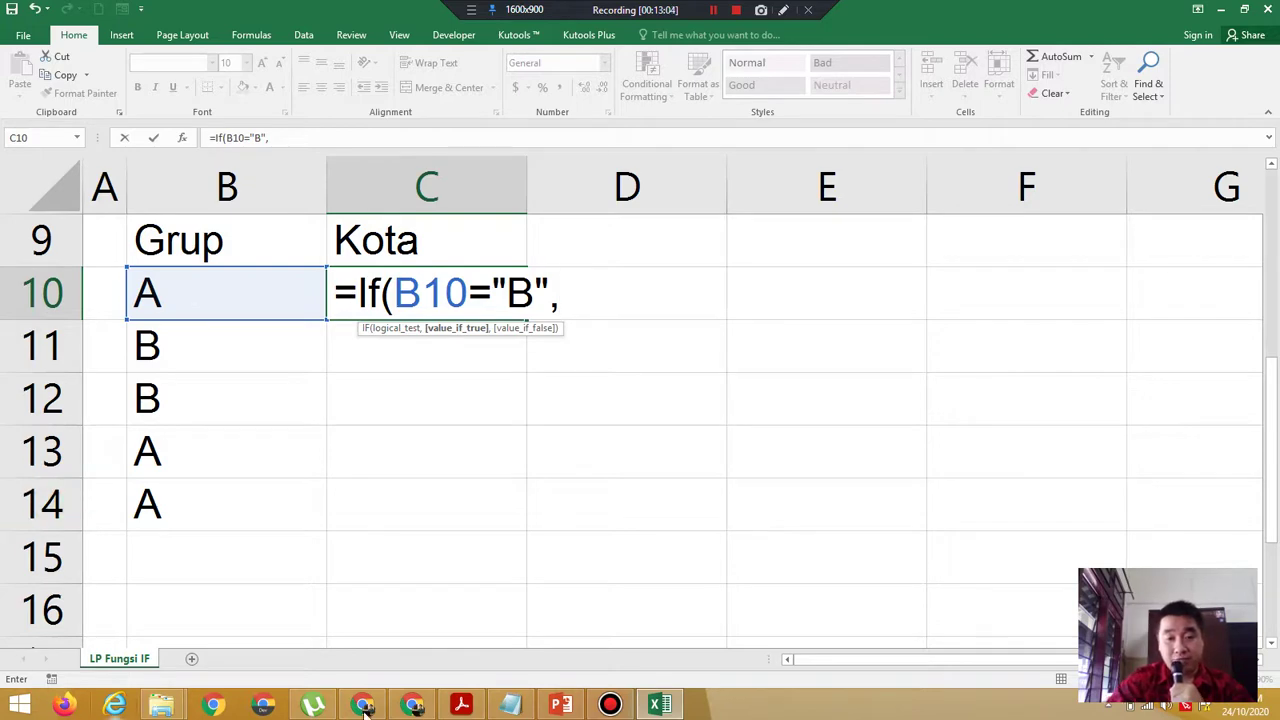
# Check the Daerah rules in the exercise PDF and enter "Jakarta" as the value if true in Excel's C10 formula.
pyautogui.click(476, 706)
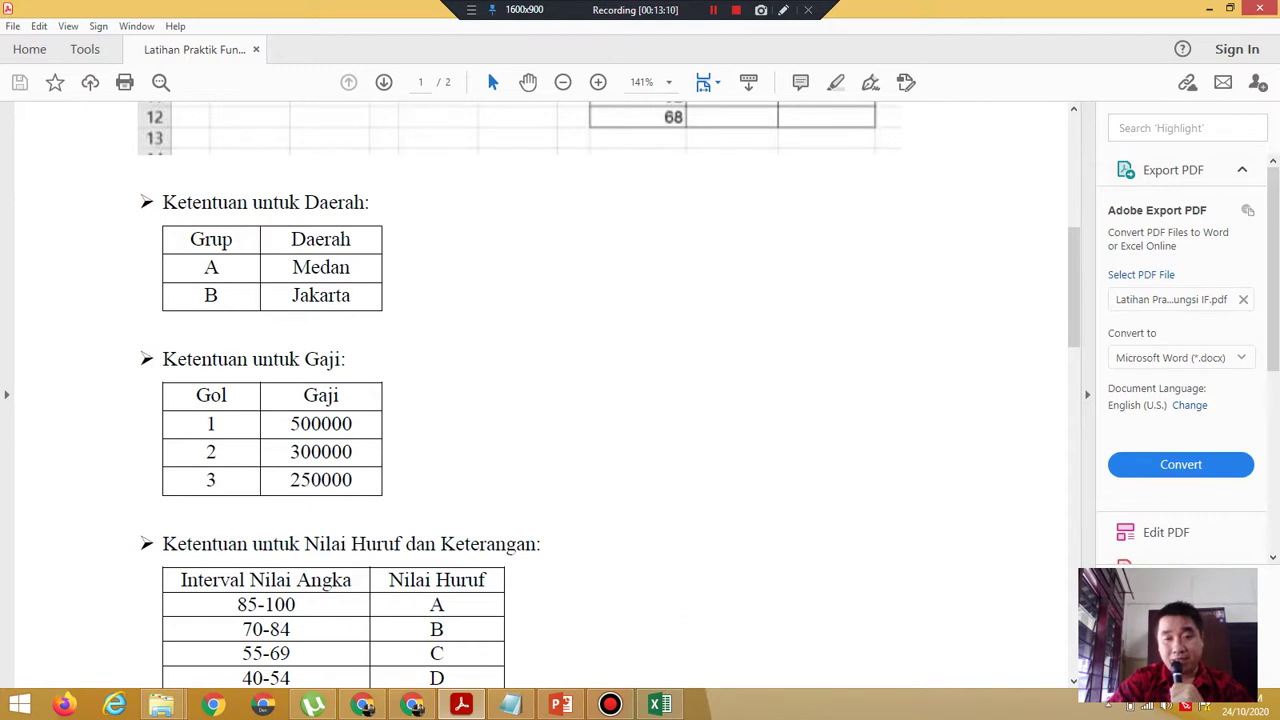
pyautogui.click(670, 707)
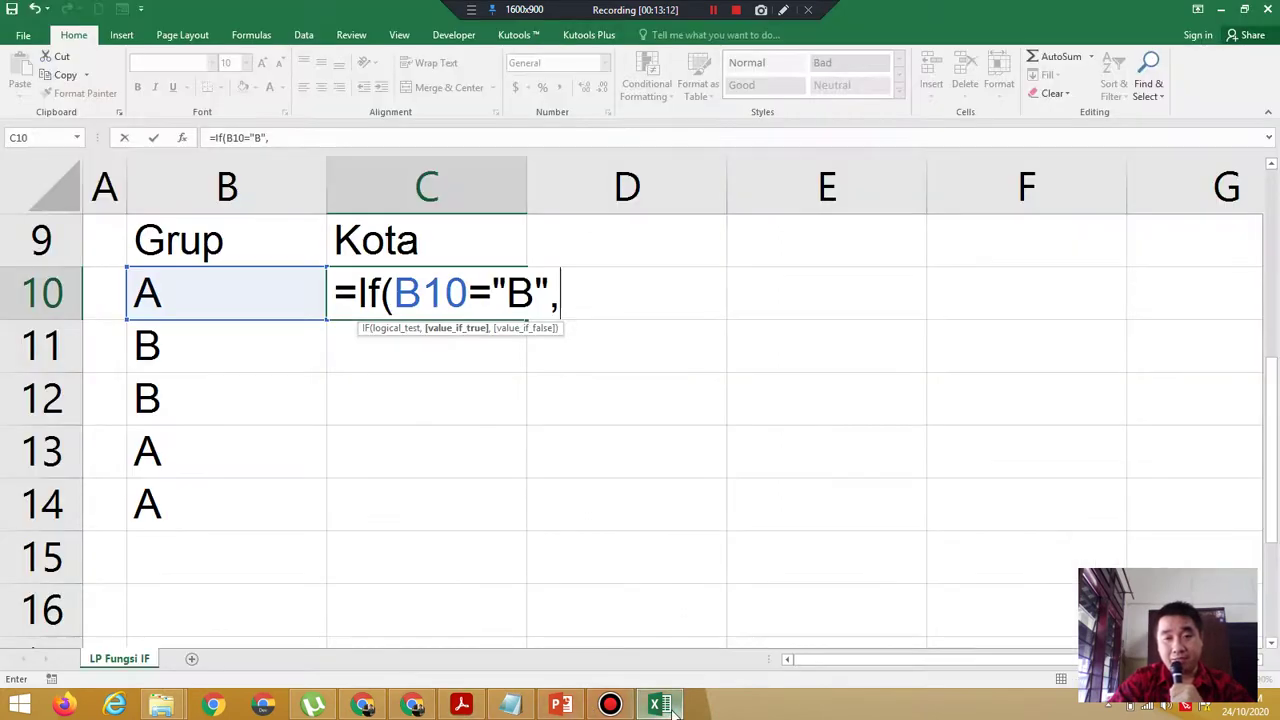
pyautogui.write('"')
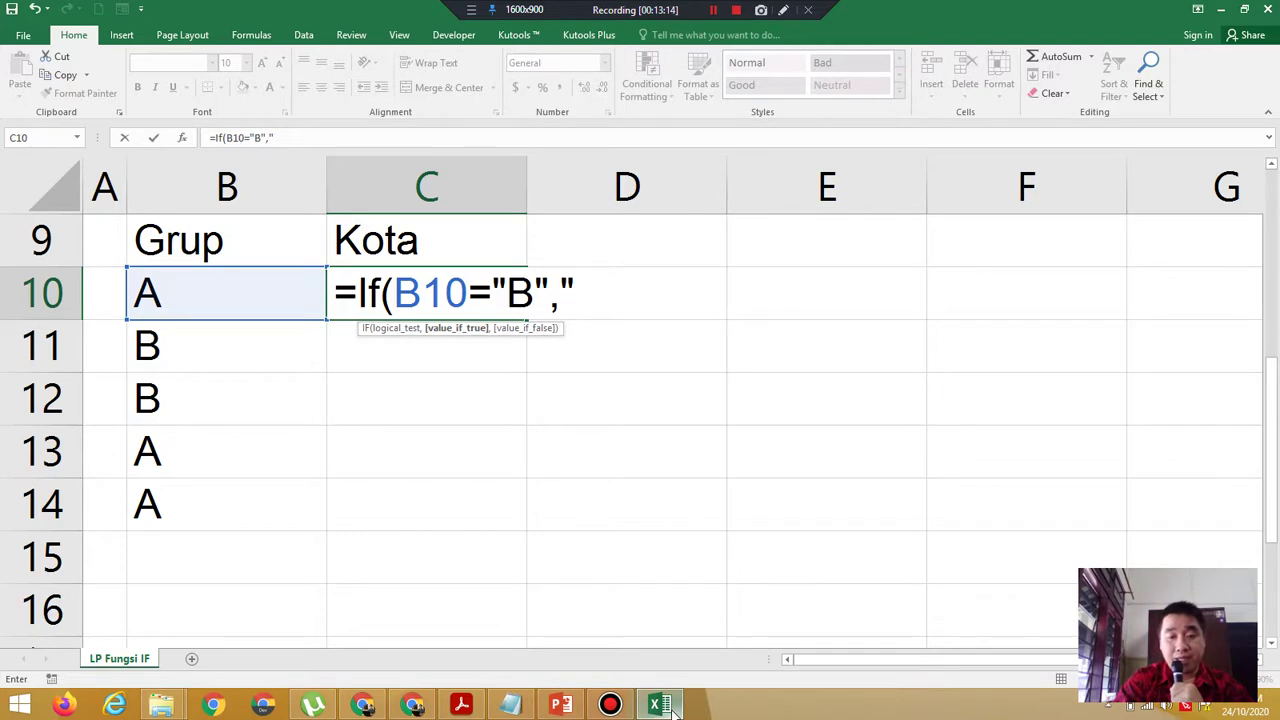
pyautogui.write('/ja')
pyautogui.press('BackSpace')
pyautogui.press('BackSpace')
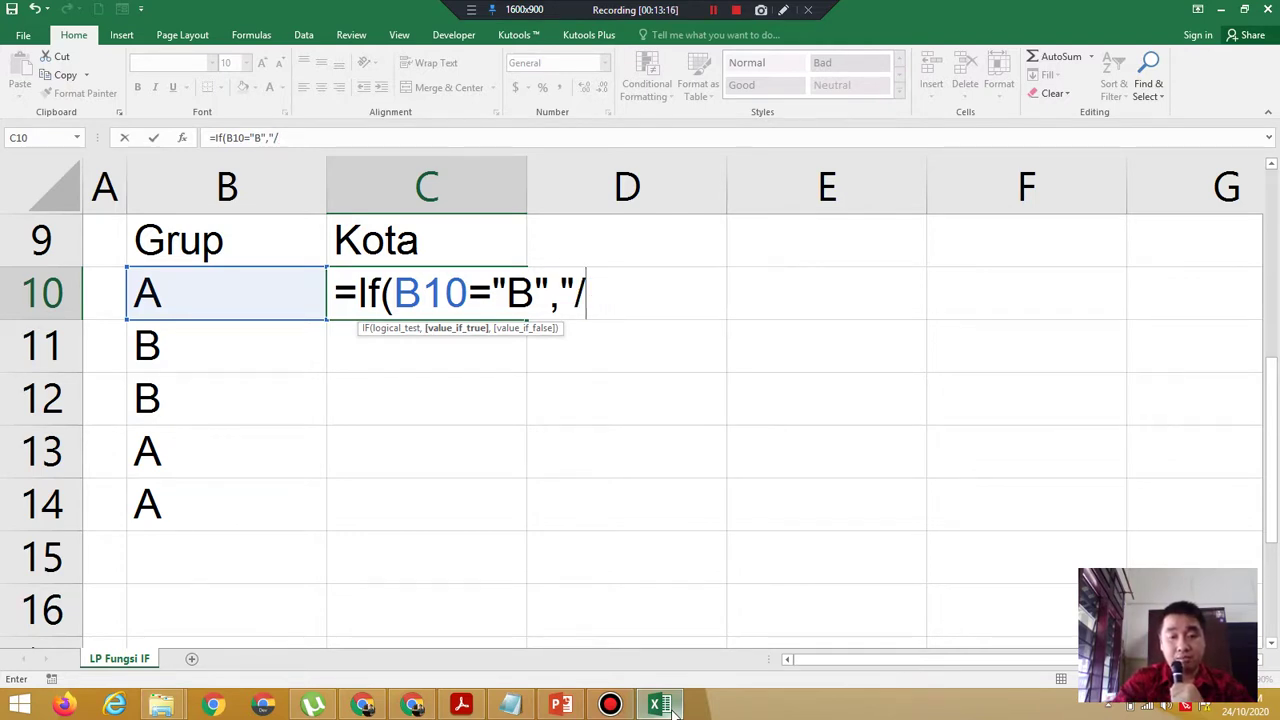
pyautogui.press('BackSpace')
pyautogui.write('Ja')
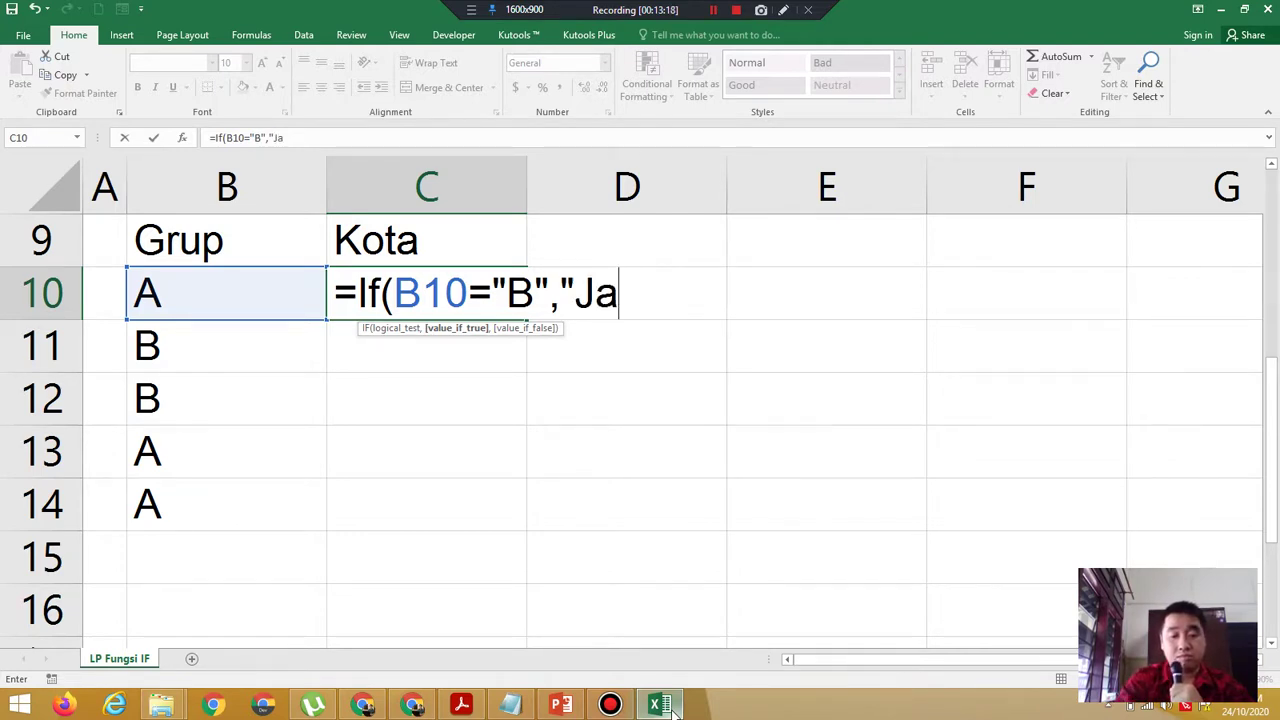
pyautogui.write('karta')
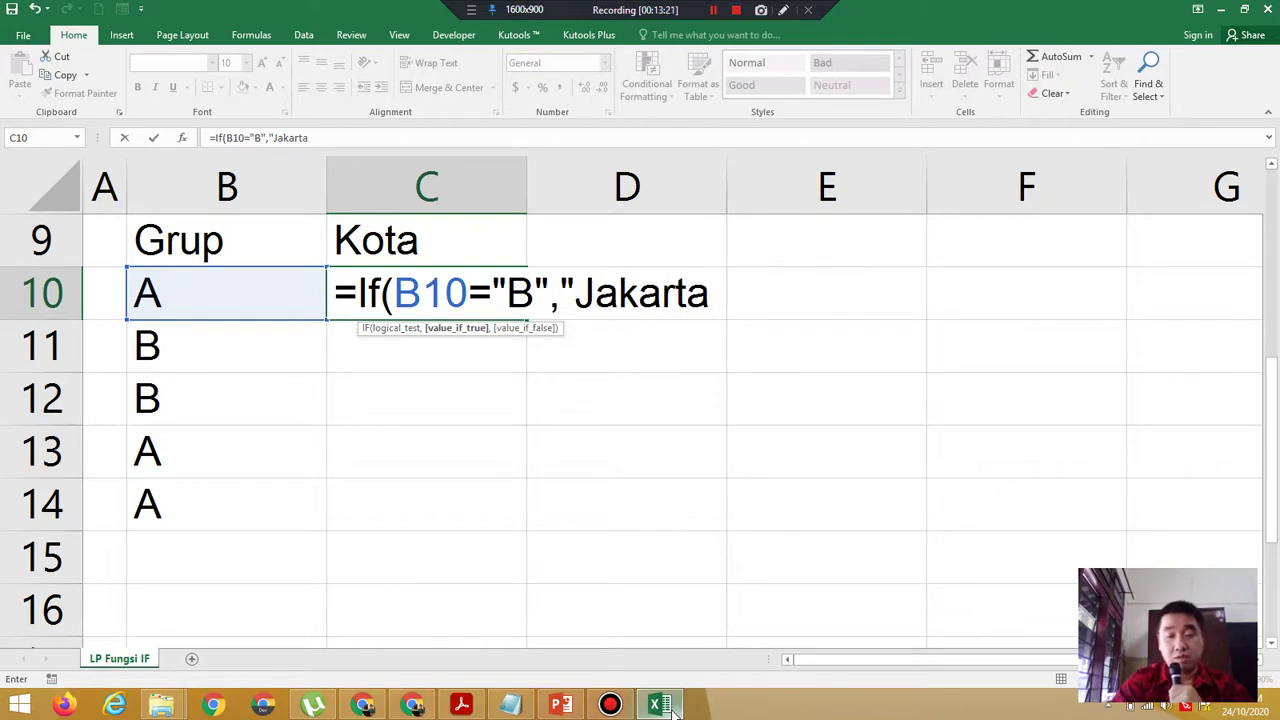
pyautogui.write('",')
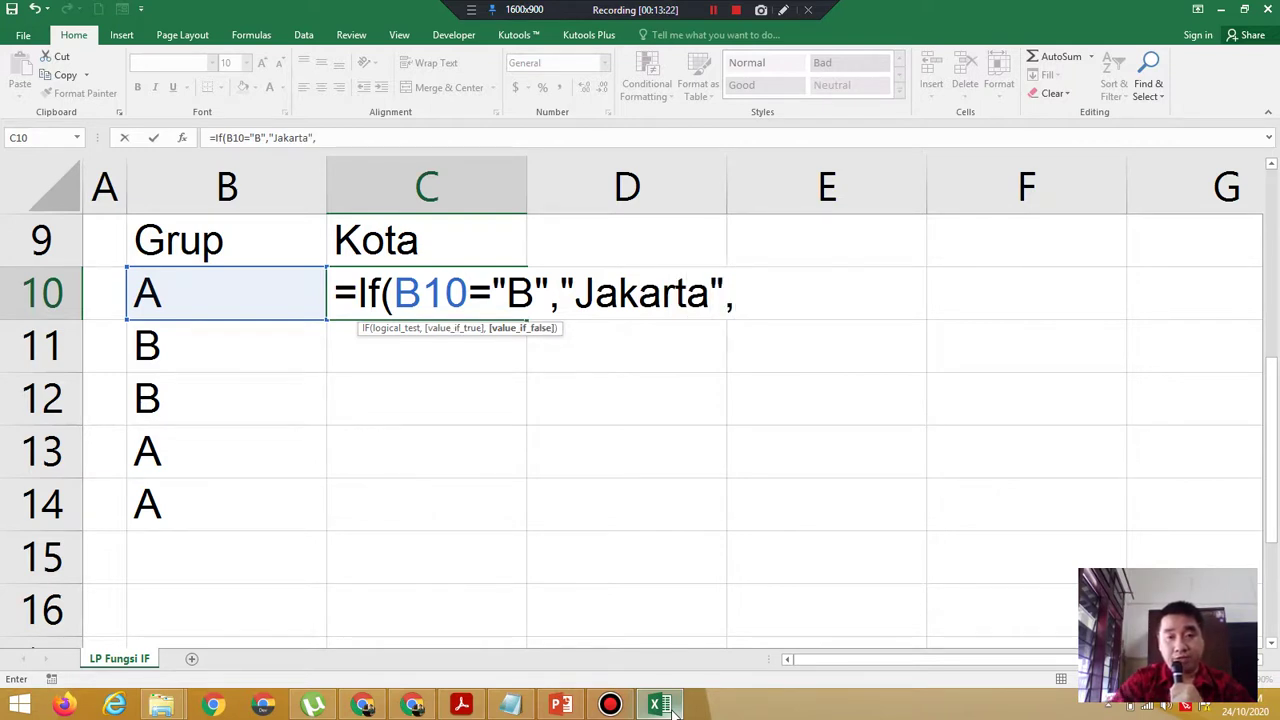
# Finish the C10 formula with "Medan" as the value if false and fill it down through C14.
pyautogui.write('"')
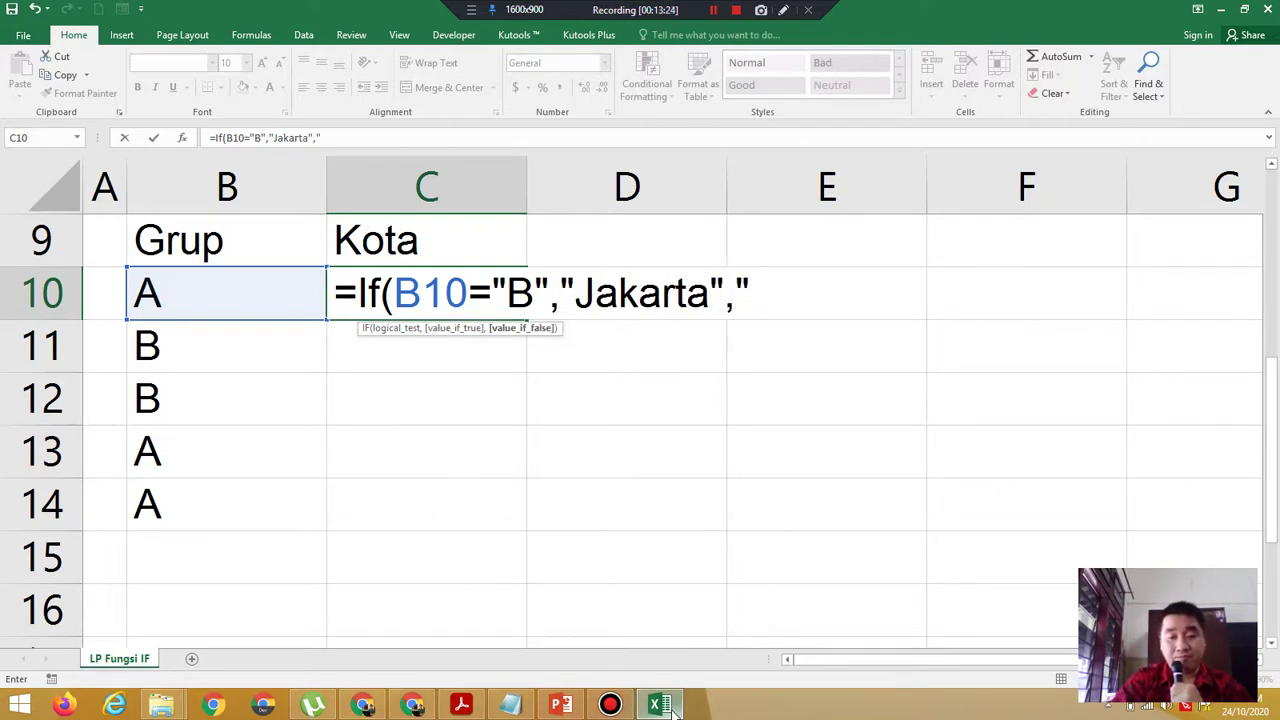
pyautogui.write('Meda')
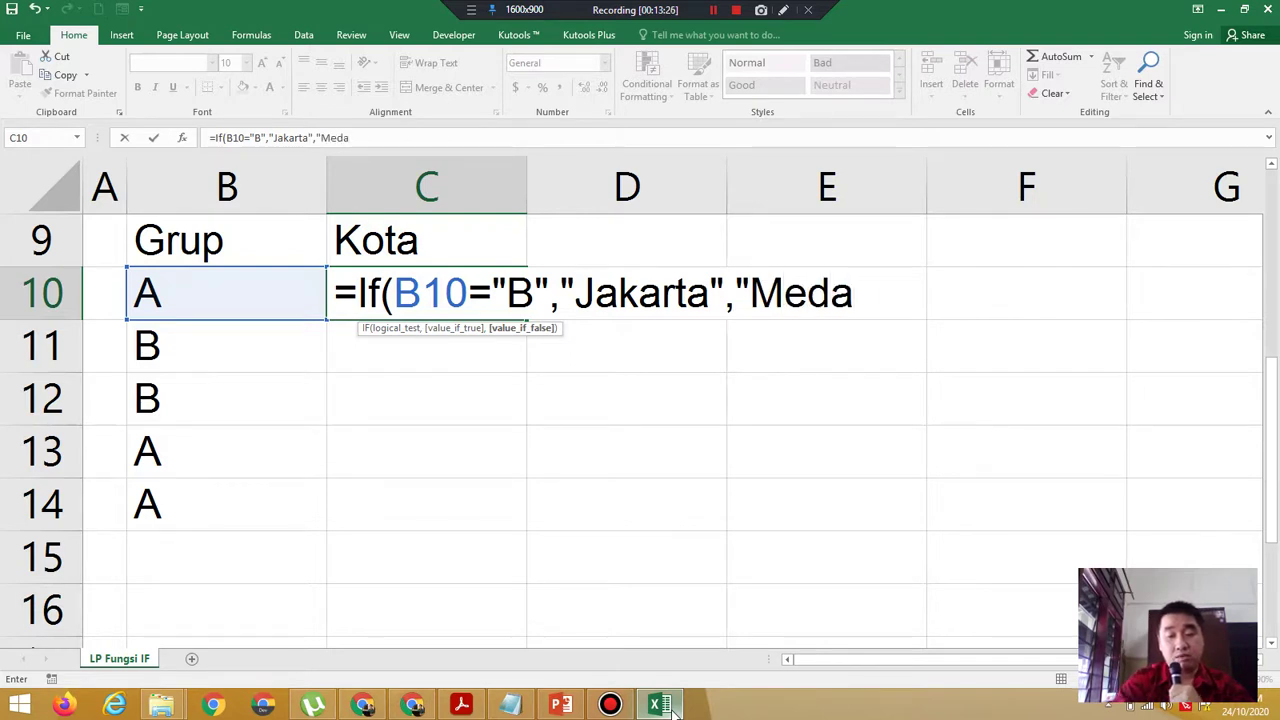
pyautogui.write('n")')
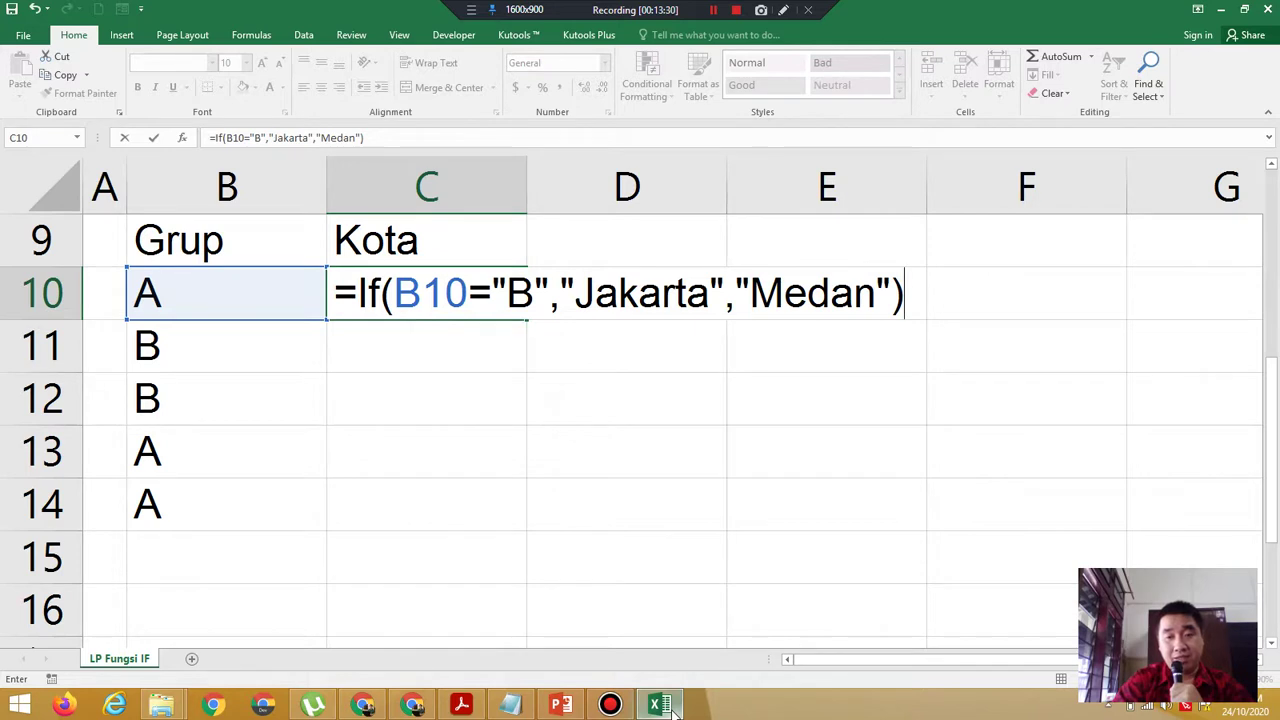
pyautogui.press('Return')
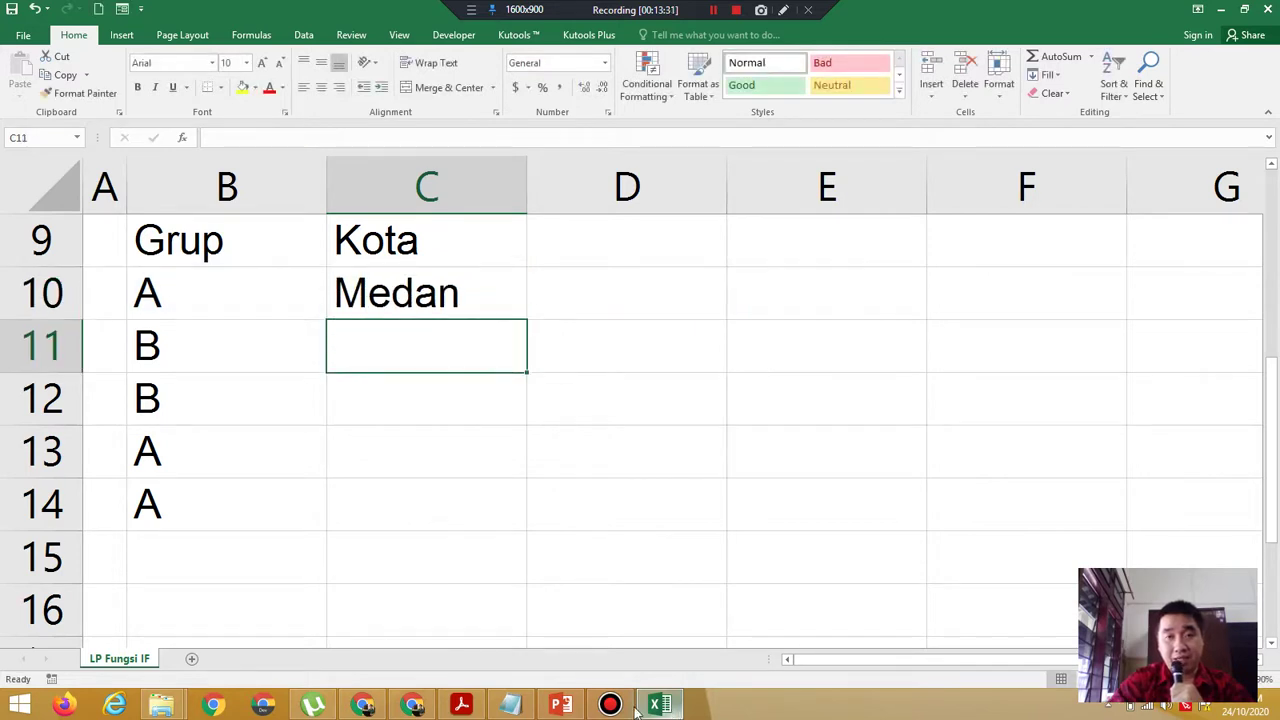
pyautogui.click(428, 292)
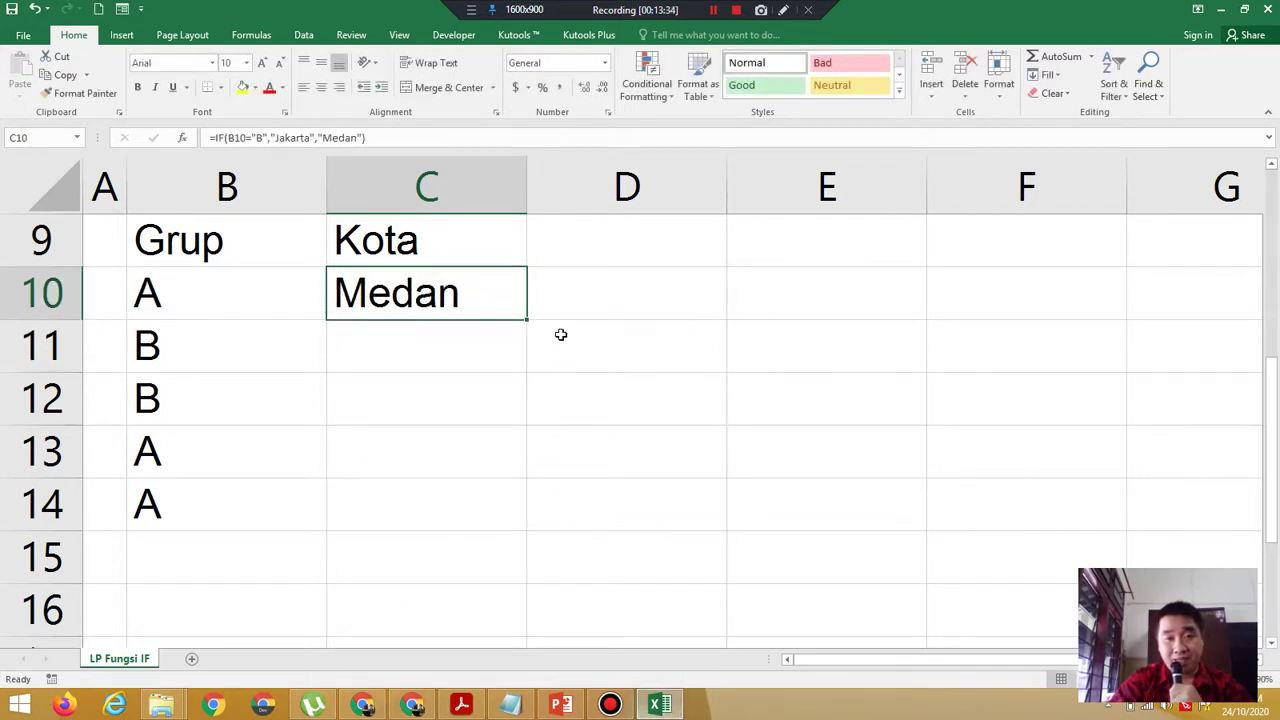
pyautogui.moveTo(527, 320); pyautogui.dragTo(504, 533)
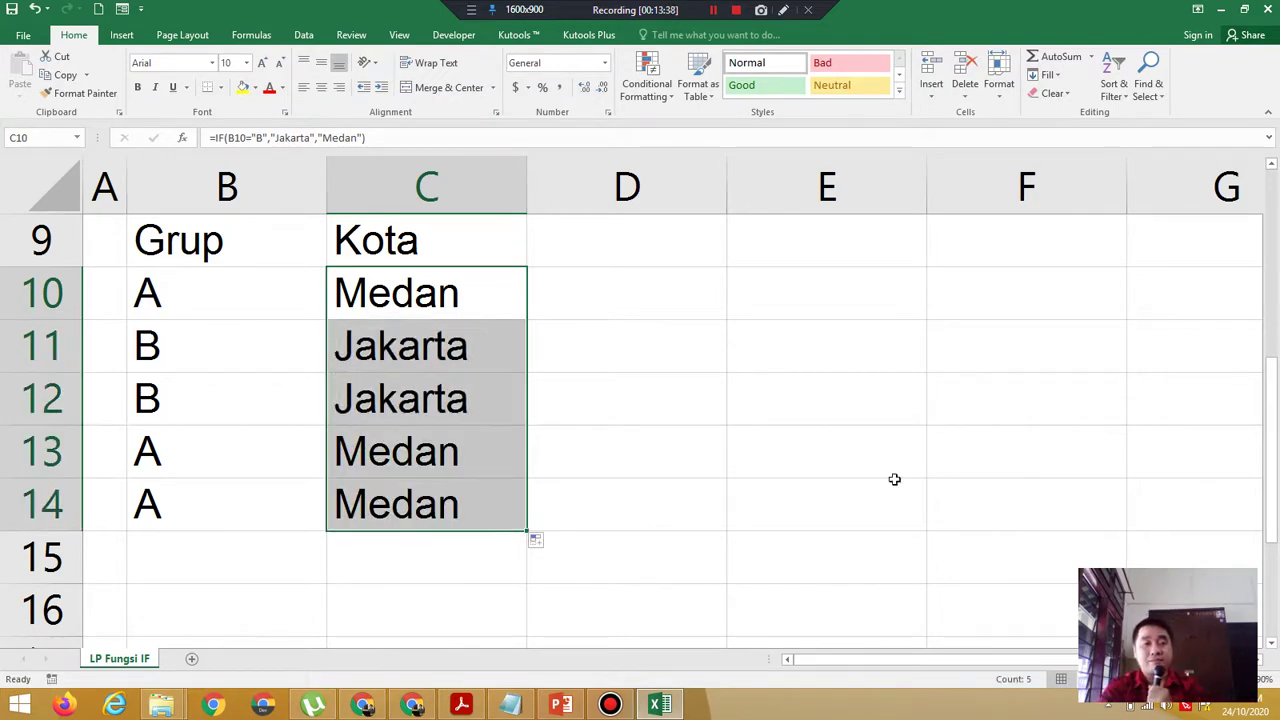
# Compare the Kota results of both Grup tables together and examine the formula in C10.
pyautogui.moveTo(1272, 495); pyautogui.dragTo(1268, 365)
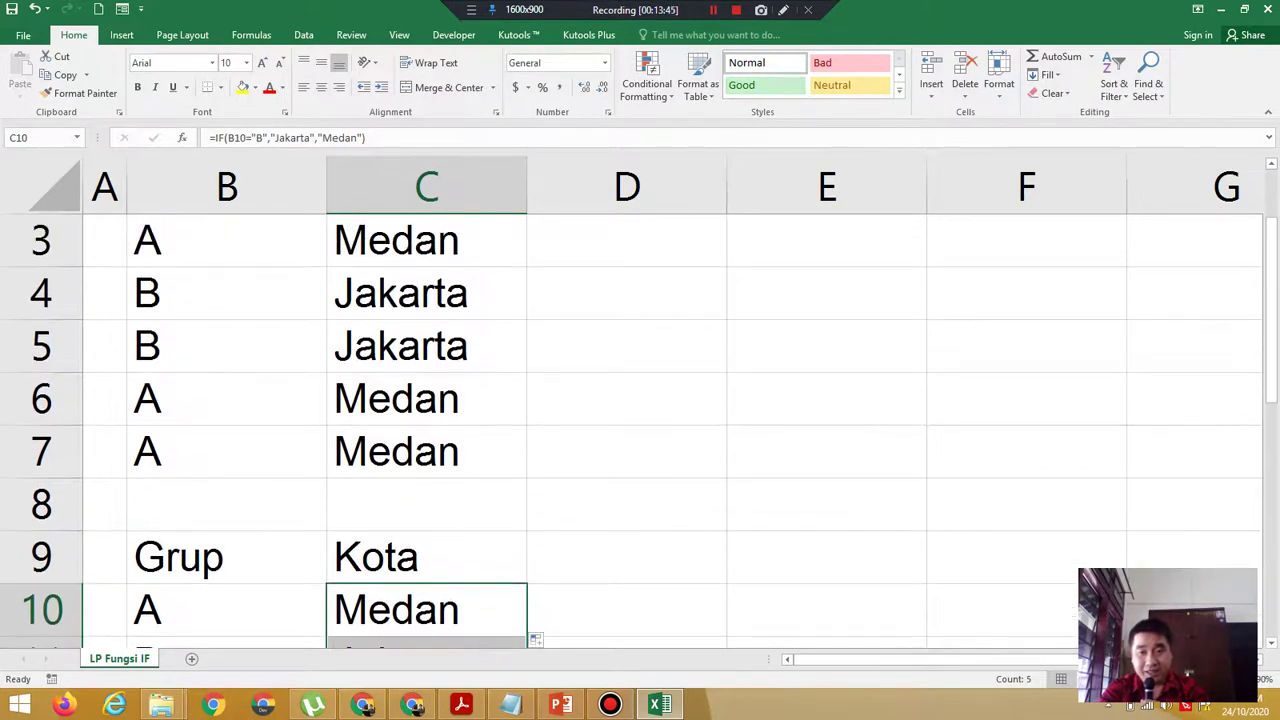
pyautogui.click(1134, 679)
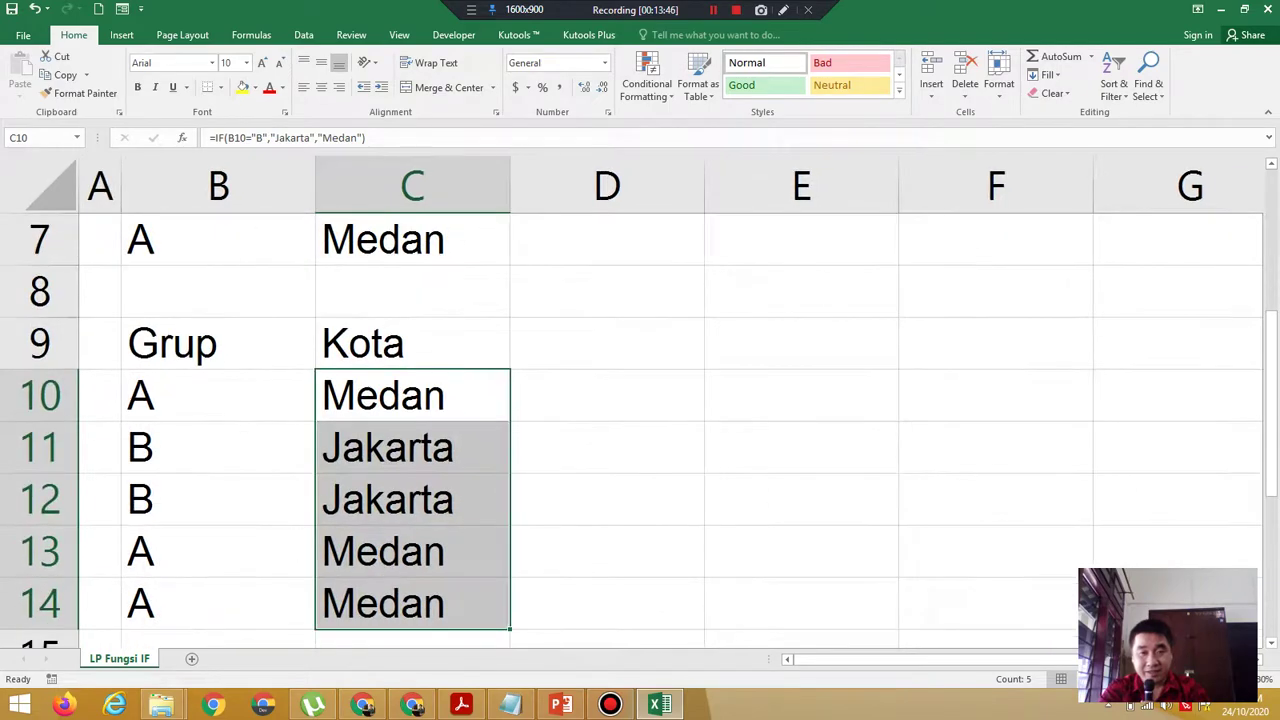
pyautogui.click(1134, 679)
pyautogui.click(1134, 679)
pyautogui.click(1134, 679)
pyautogui.click(1134, 679)
pyautogui.click(1134, 679)
pyautogui.click(1134, 679)
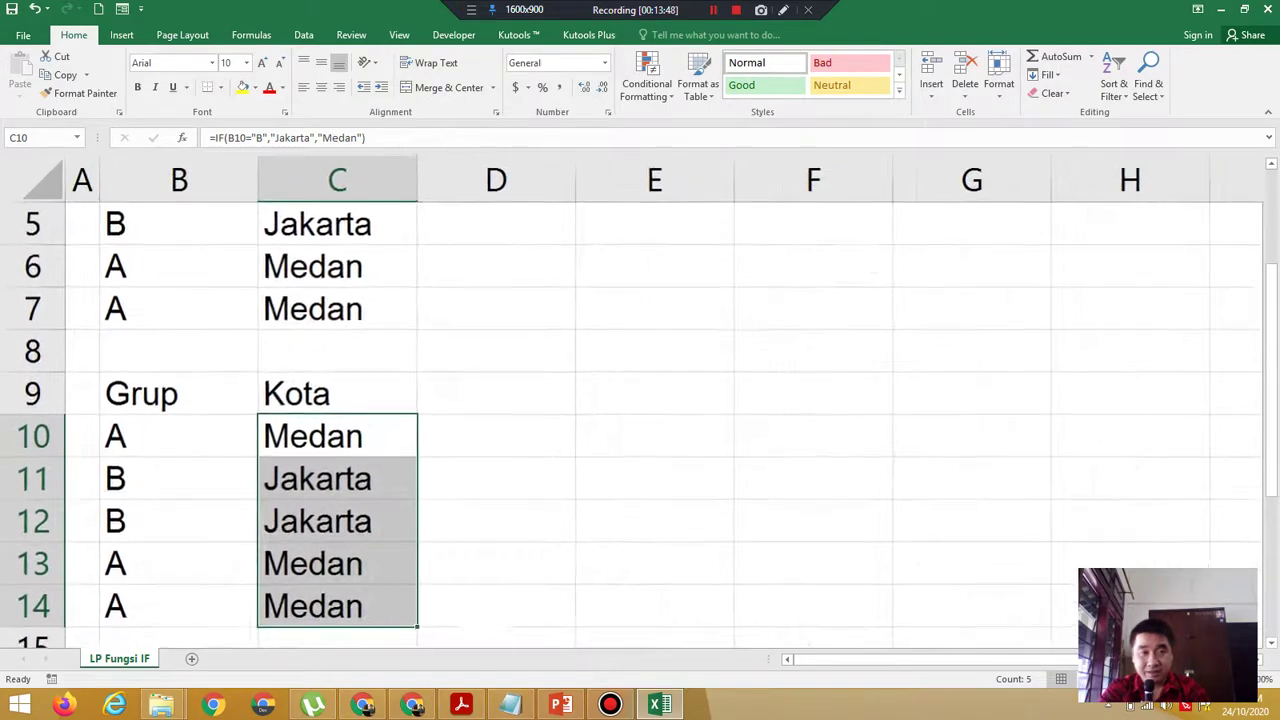
pyautogui.click(1134, 679)
pyautogui.click(1134, 679)
pyautogui.click(1134, 679)
pyautogui.click(1134, 679)
pyautogui.click(1134, 679)
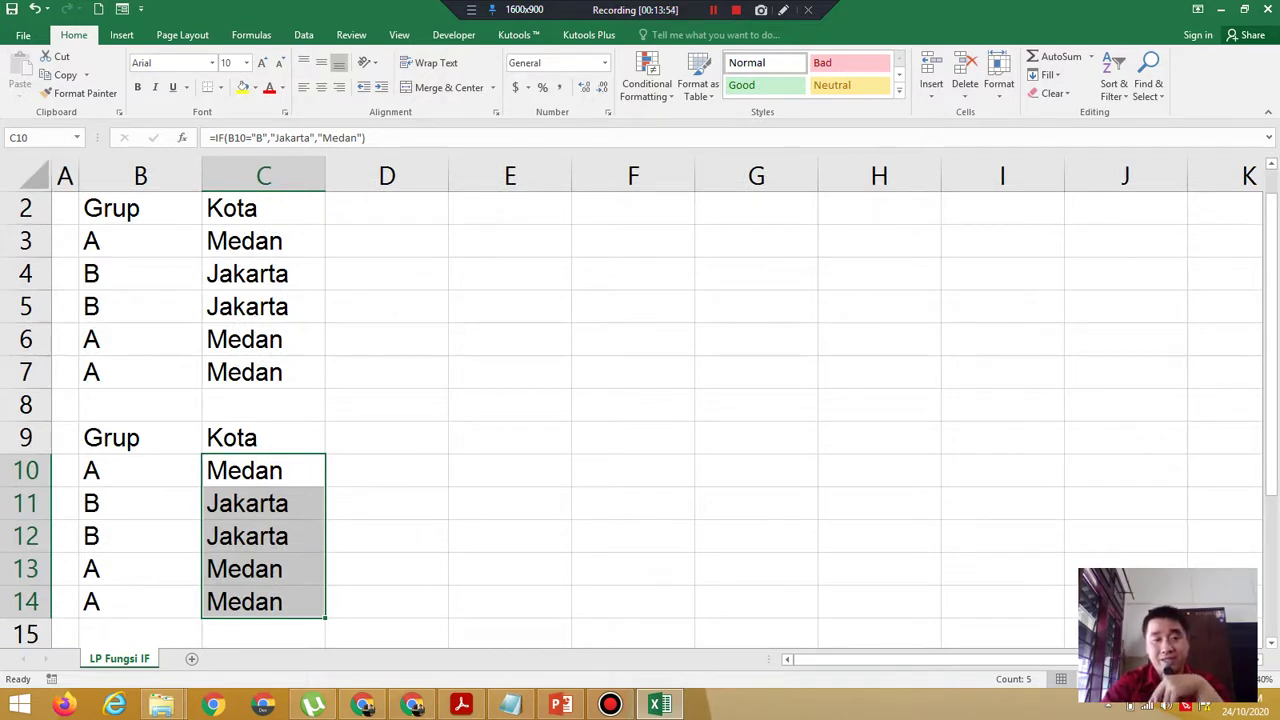
pyautogui.click(299, 472)
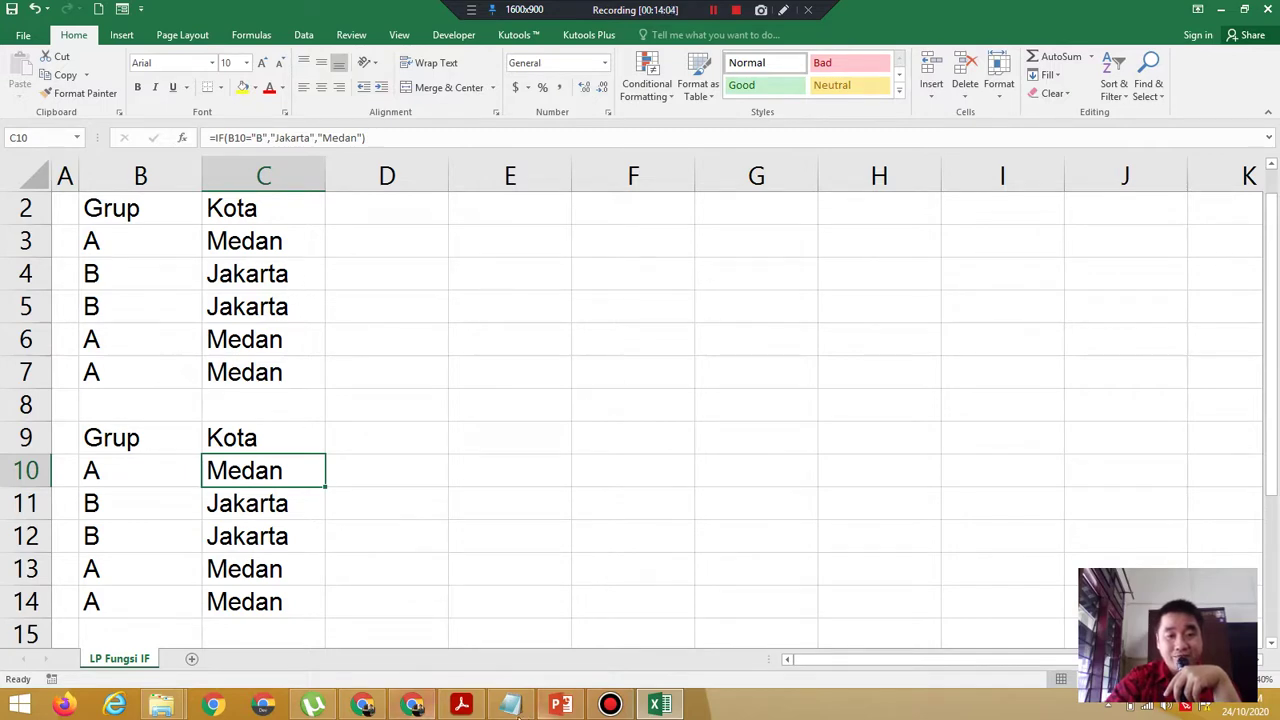
# Check the table layout in the exercise PDF and narrow column D in Excel into a thin spacer column.
pyautogui.click(472, 707)
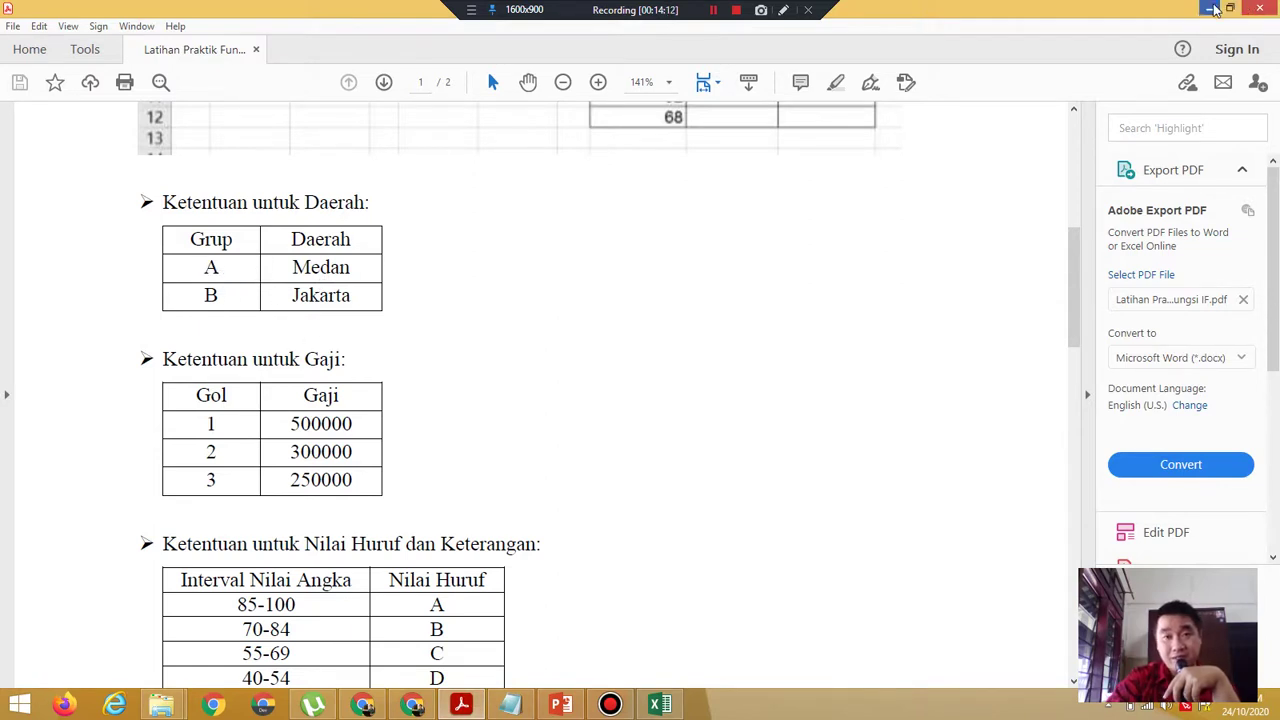
pyautogui.moveTo(1076, 271); pyautogui.dragTo(1073, 195)
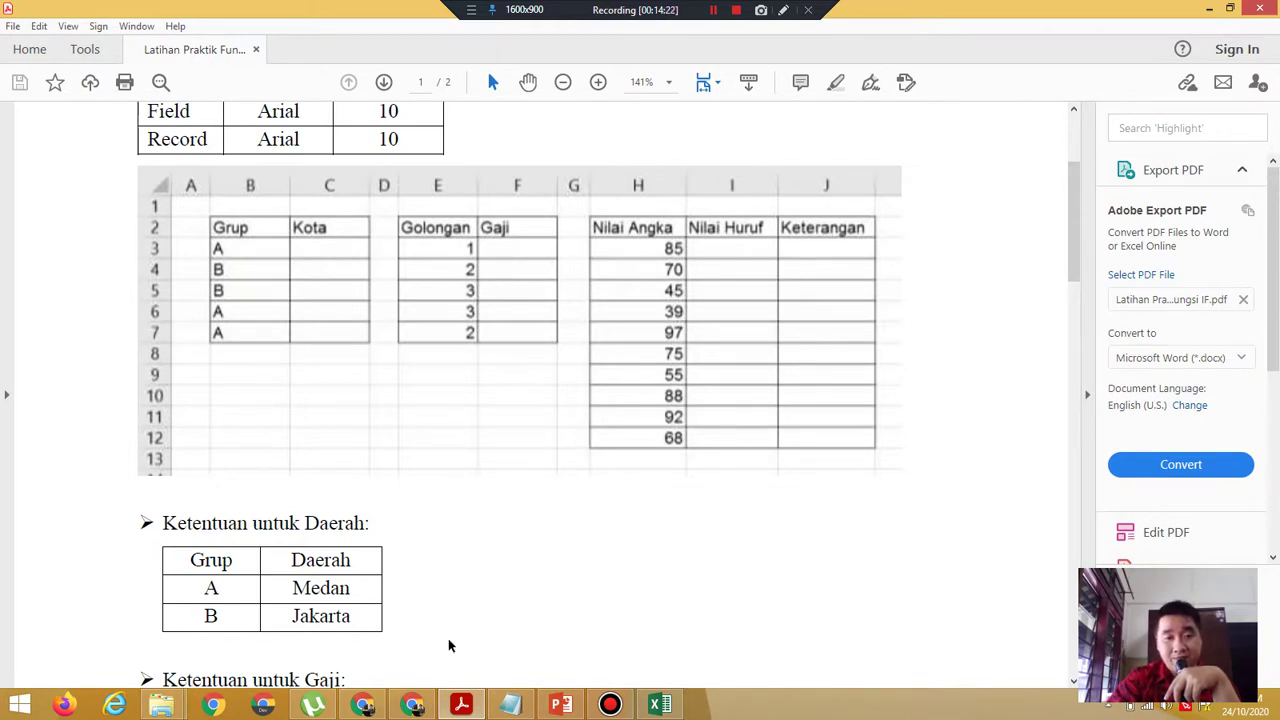
pyautogui.click(660, 705)
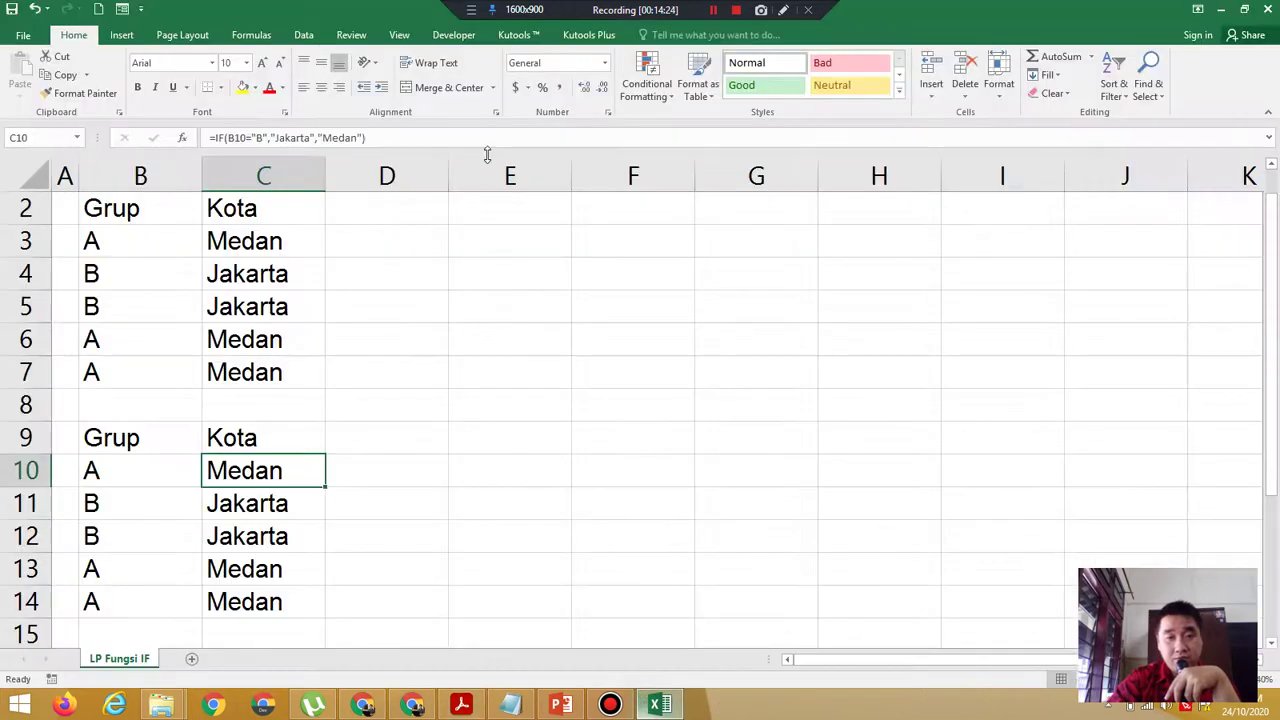
pyautogui.moveTo(452, 173); pyautogui.dragTo(356, 172)
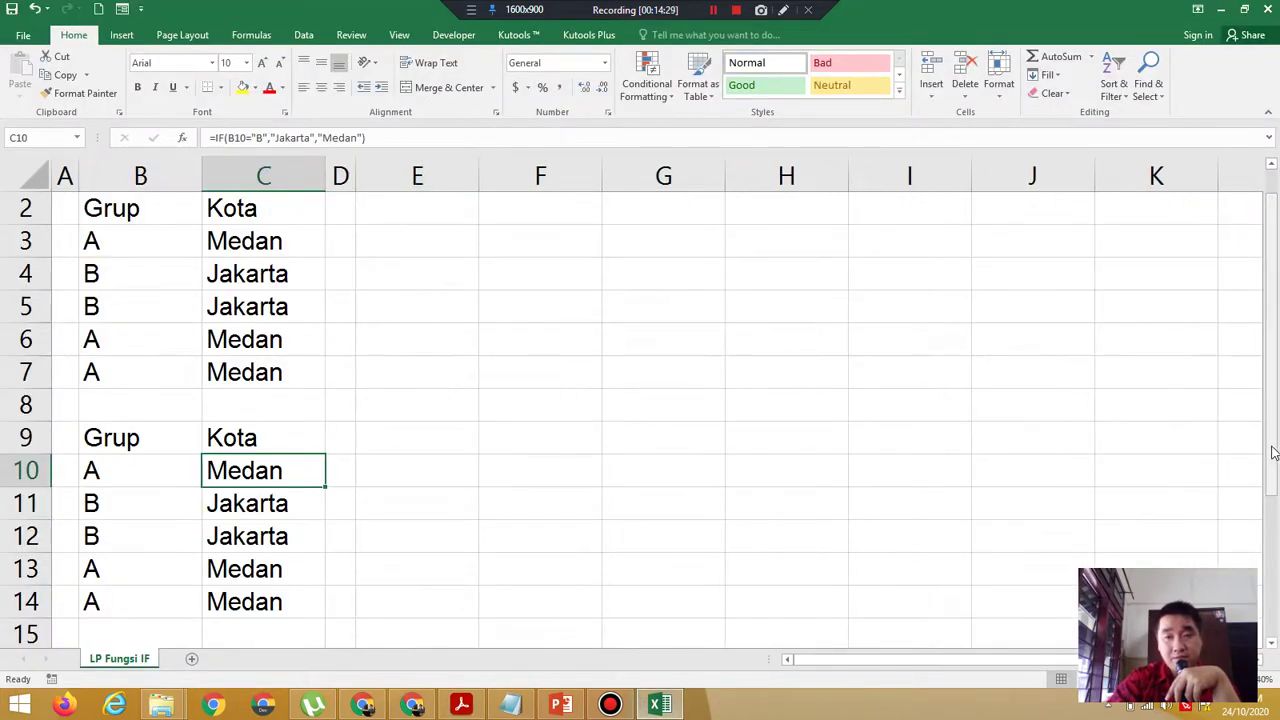
# Enter the header Golongan in E2, beside the first Grup and Kota table.
pyautogui.moveTo(1271, 445); pyautogui.dragTo(1271, 430)
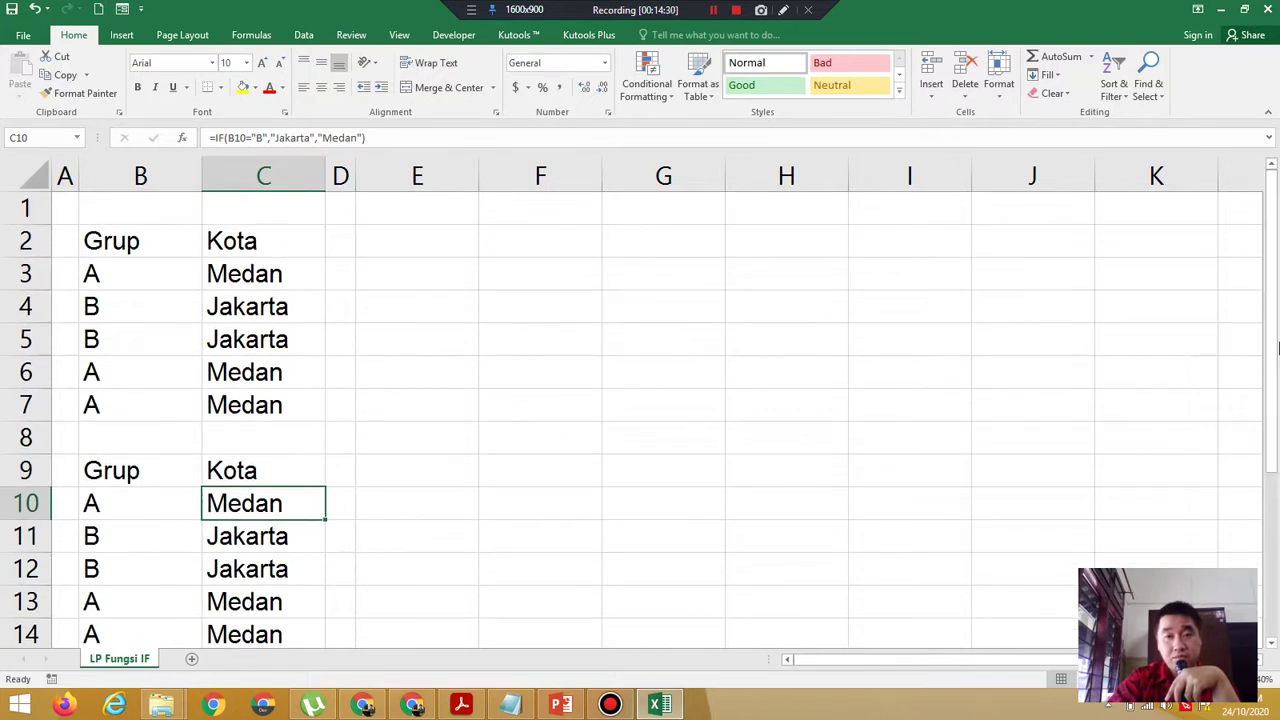
pyautogui.click(439, 241)
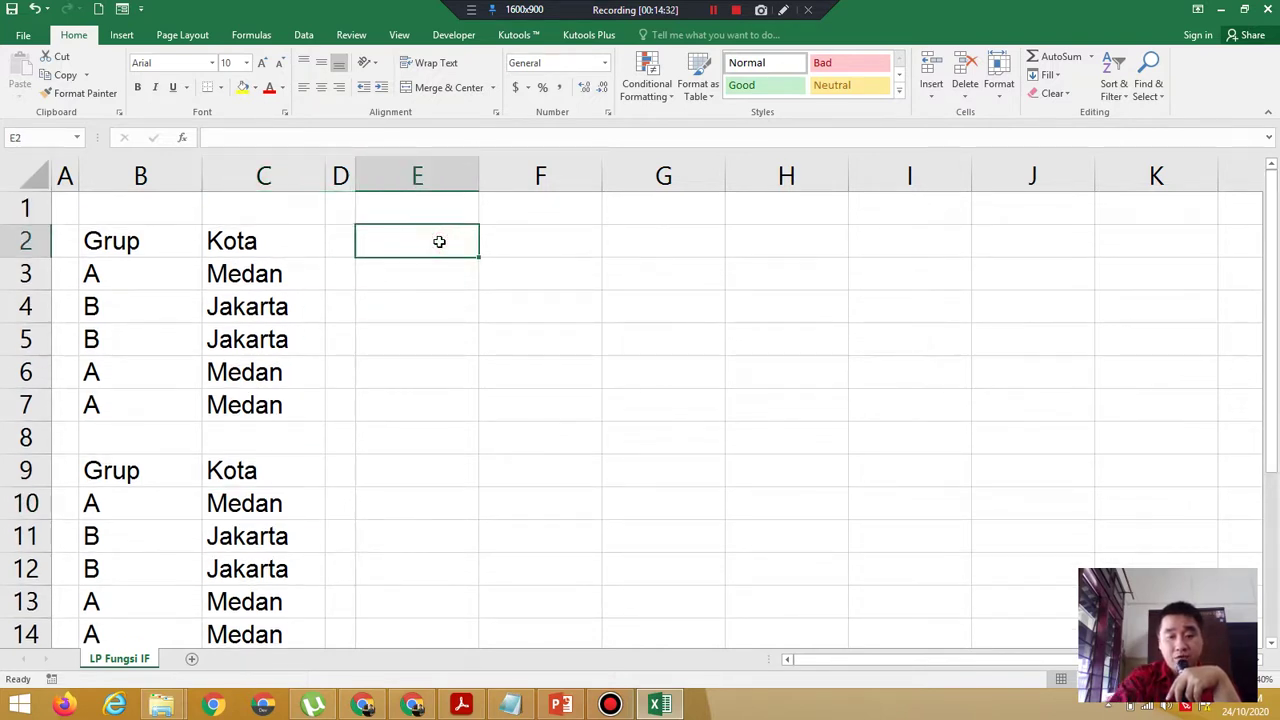
pyautogui.write('olonga')
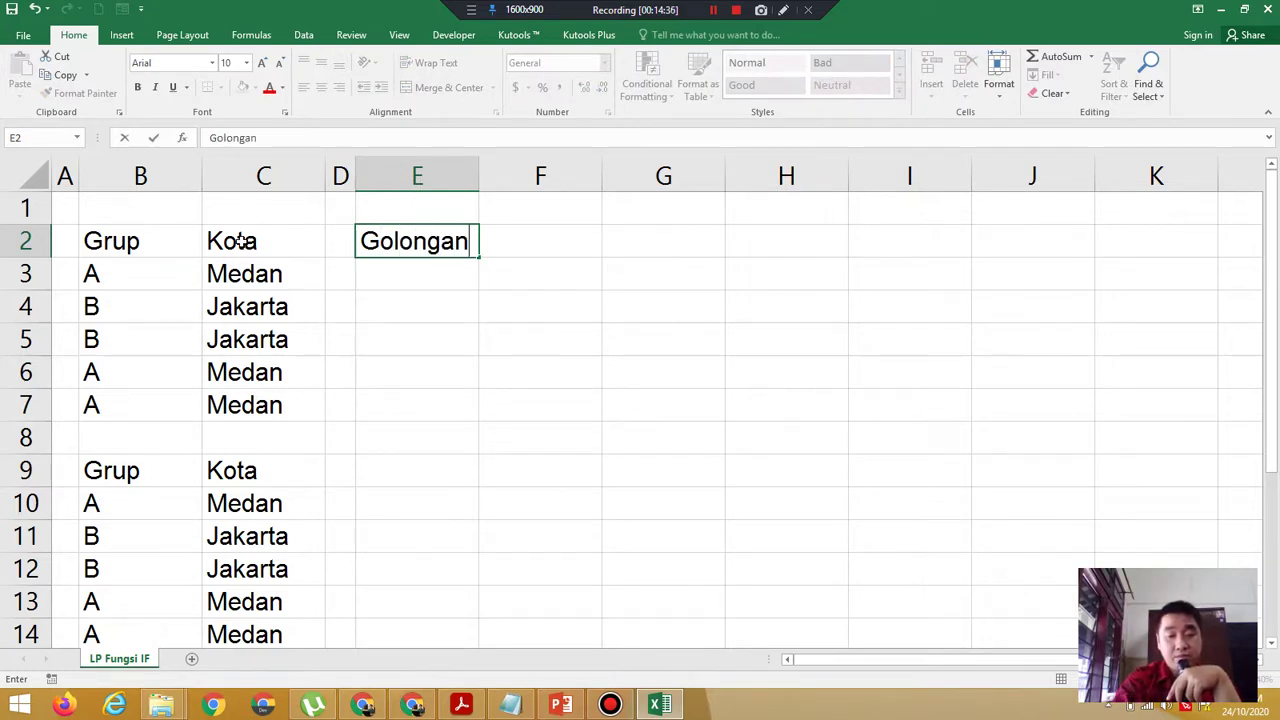
pyautogui.write('n')
pyautogui.press('Tab')
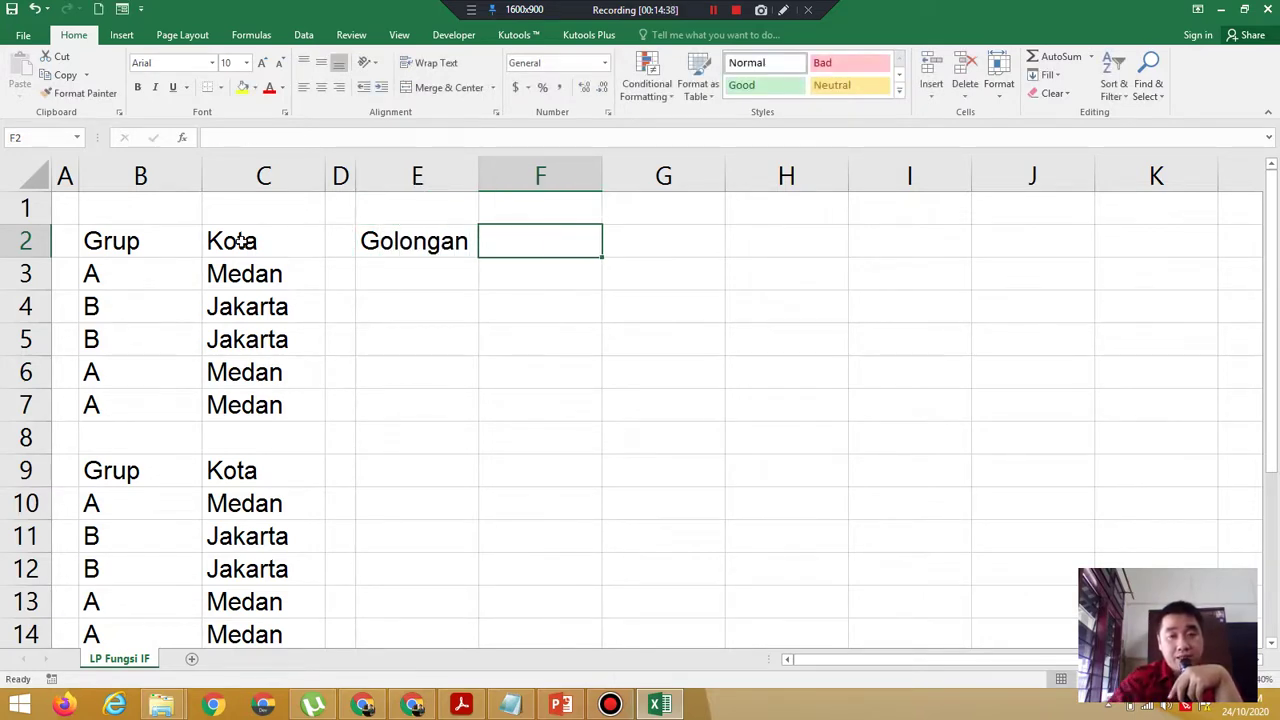
# Enter the header Gaji in F2 and check the Golongan column's values in the exercise PDF.
pyautogui.write('Gaji')
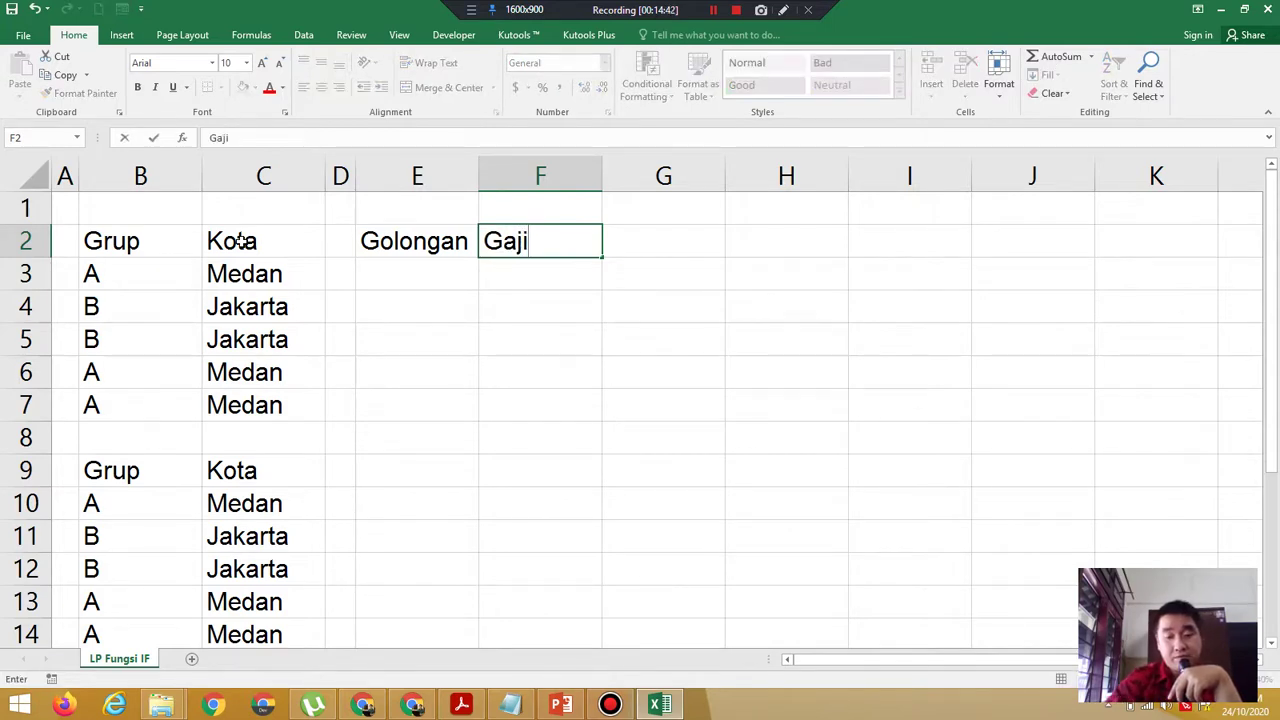
pyautogui.press('Return')
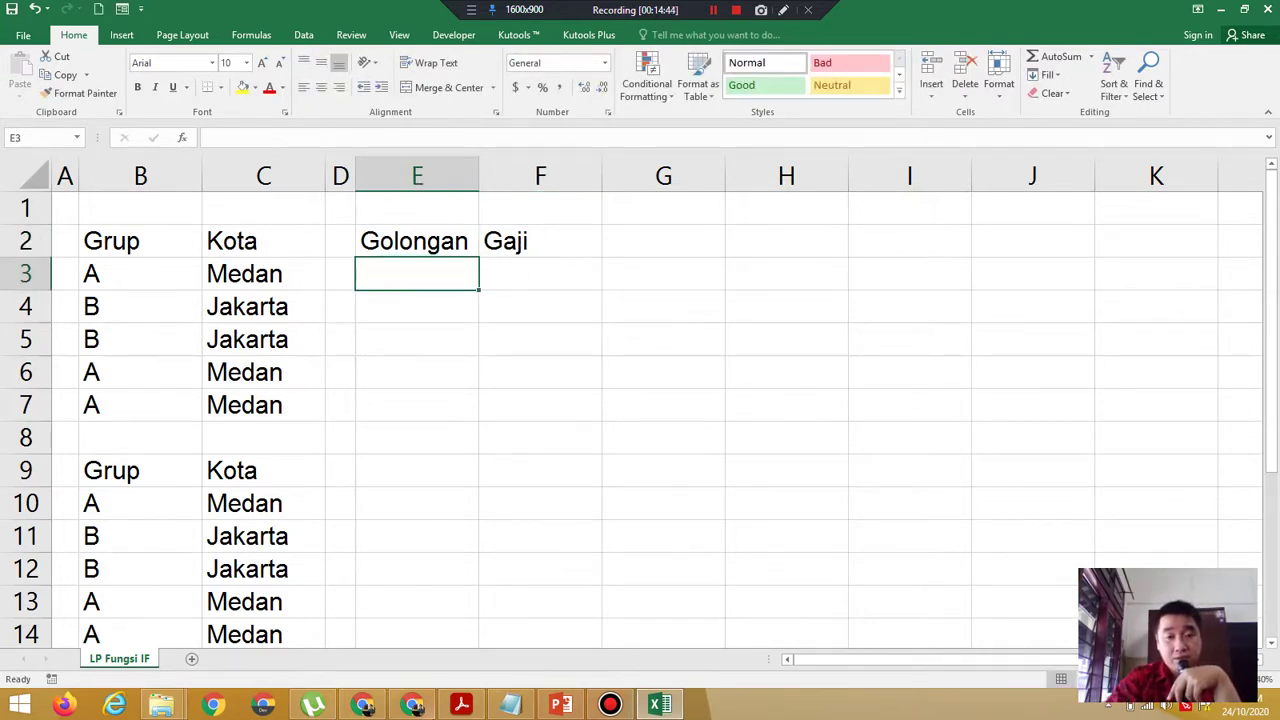
pyautogui.click(461, 705)
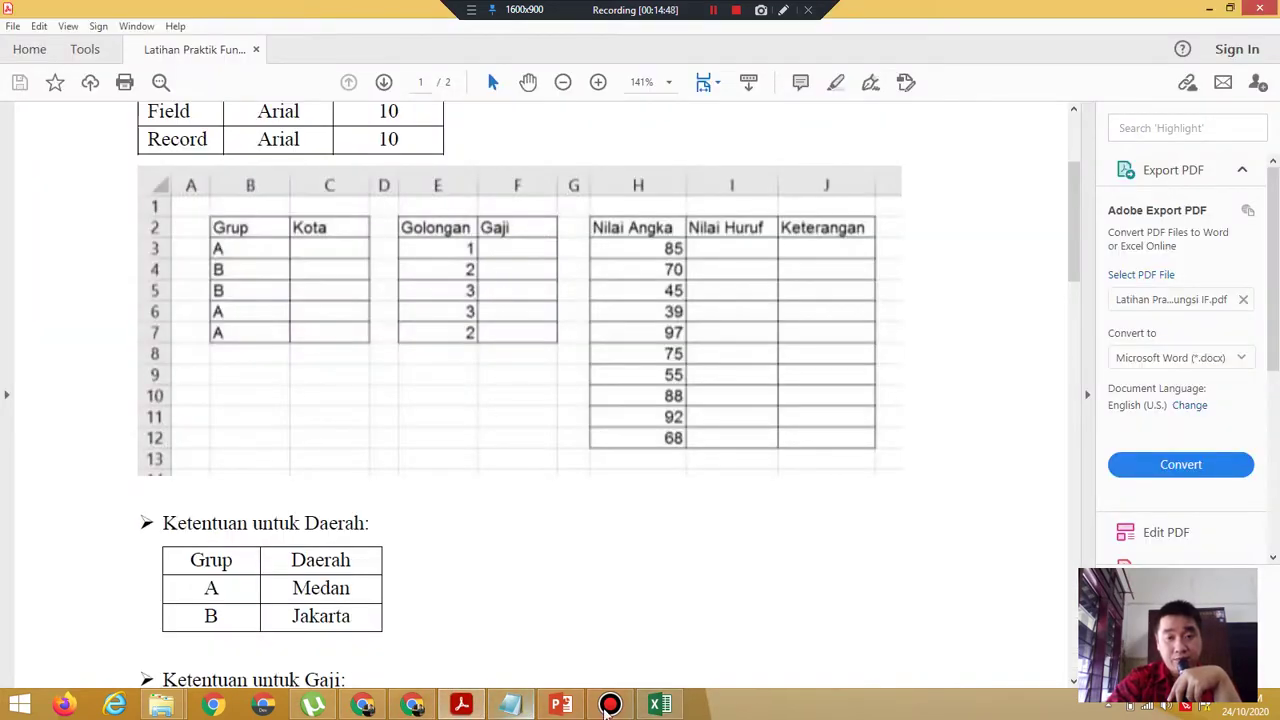
pyautogui.click(660, 705)
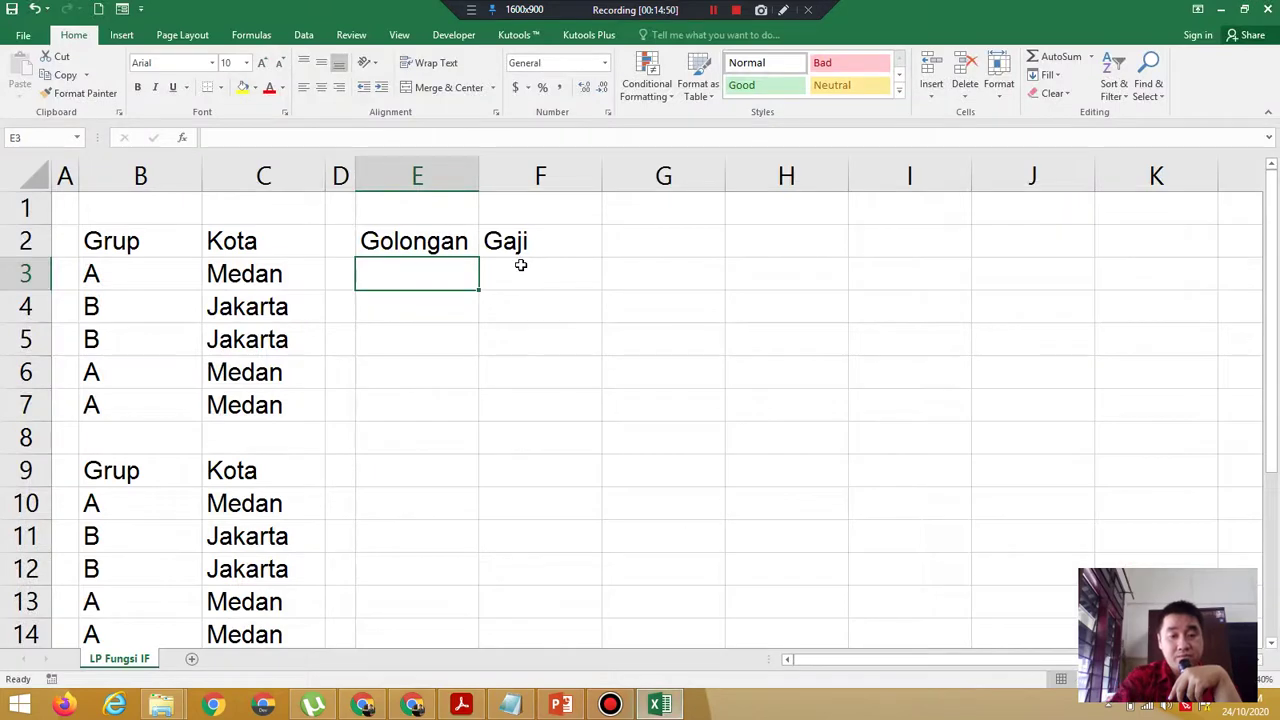
# Fill the Golongan column in E3 through E7 with the values 1, 2, 3, 3 and 2.
pyautogui.write('1')
pyautogui.press('Return')
pyautogui.write('2')
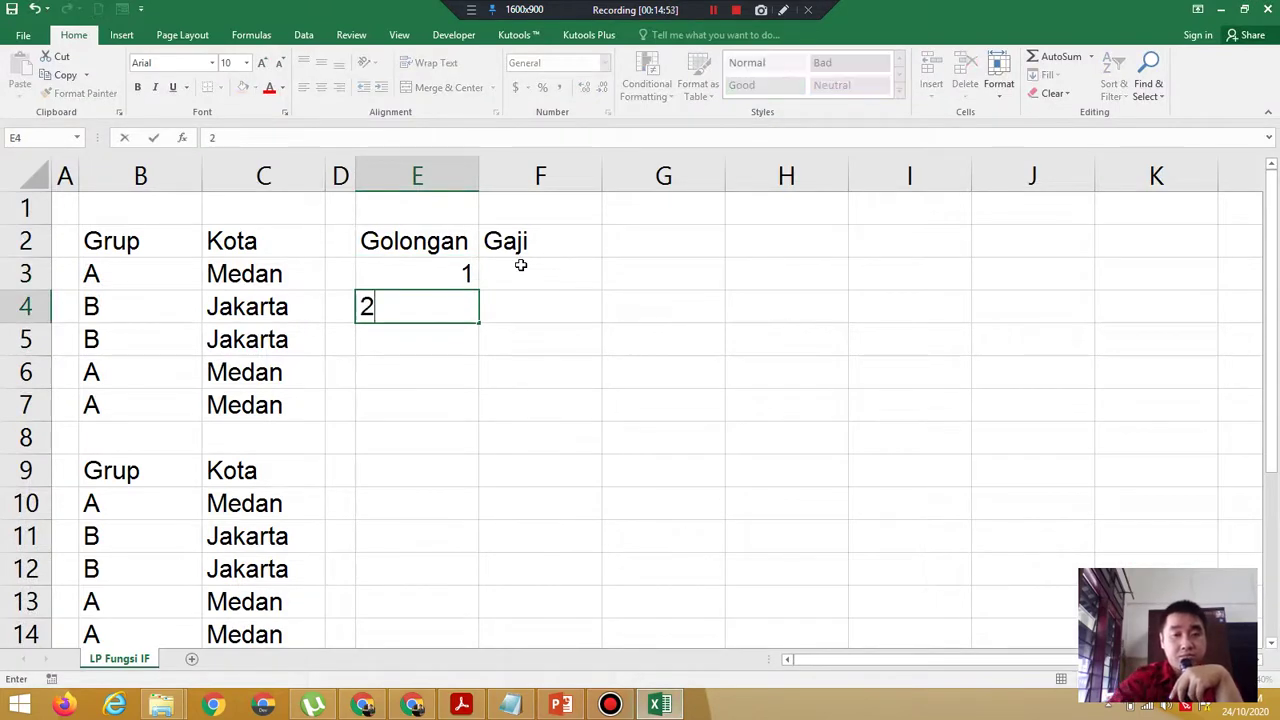
pyautogui.press('Return')
pyautogui.write('3')
pyautogui.press('Return')
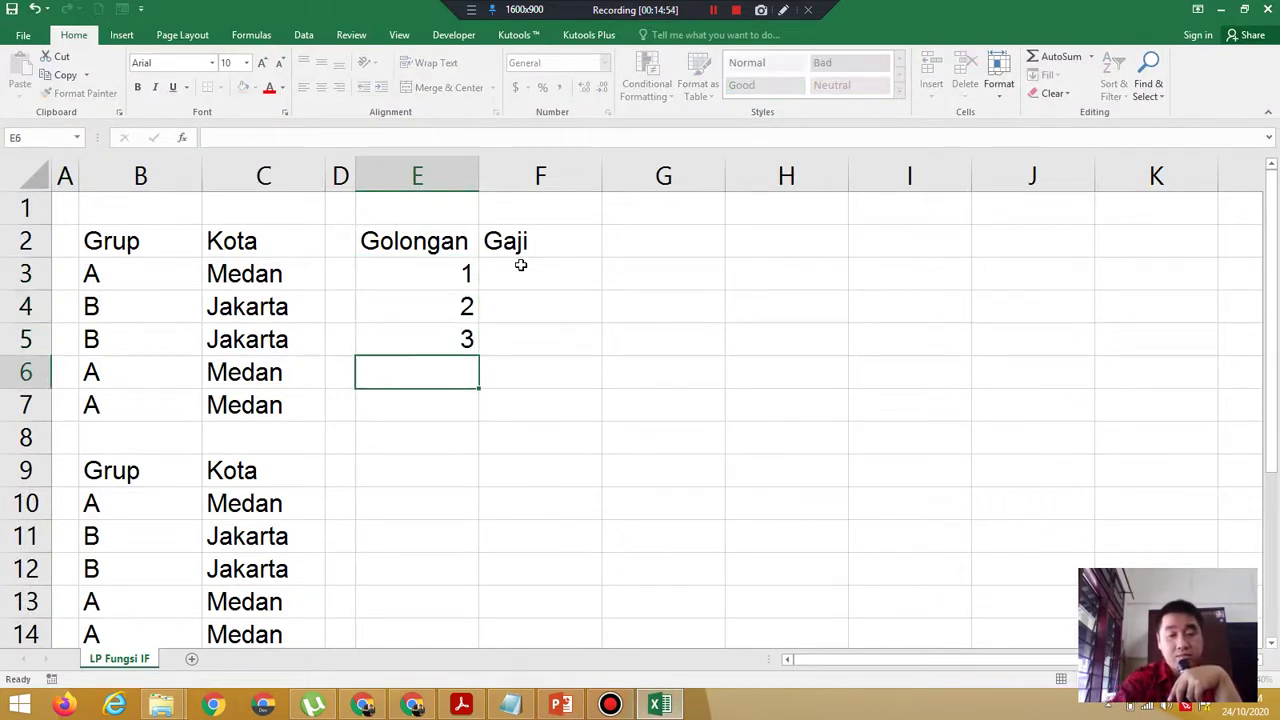
pyautogui.write('3')
pyautogui.press('Return')
pyautogui.write('2')
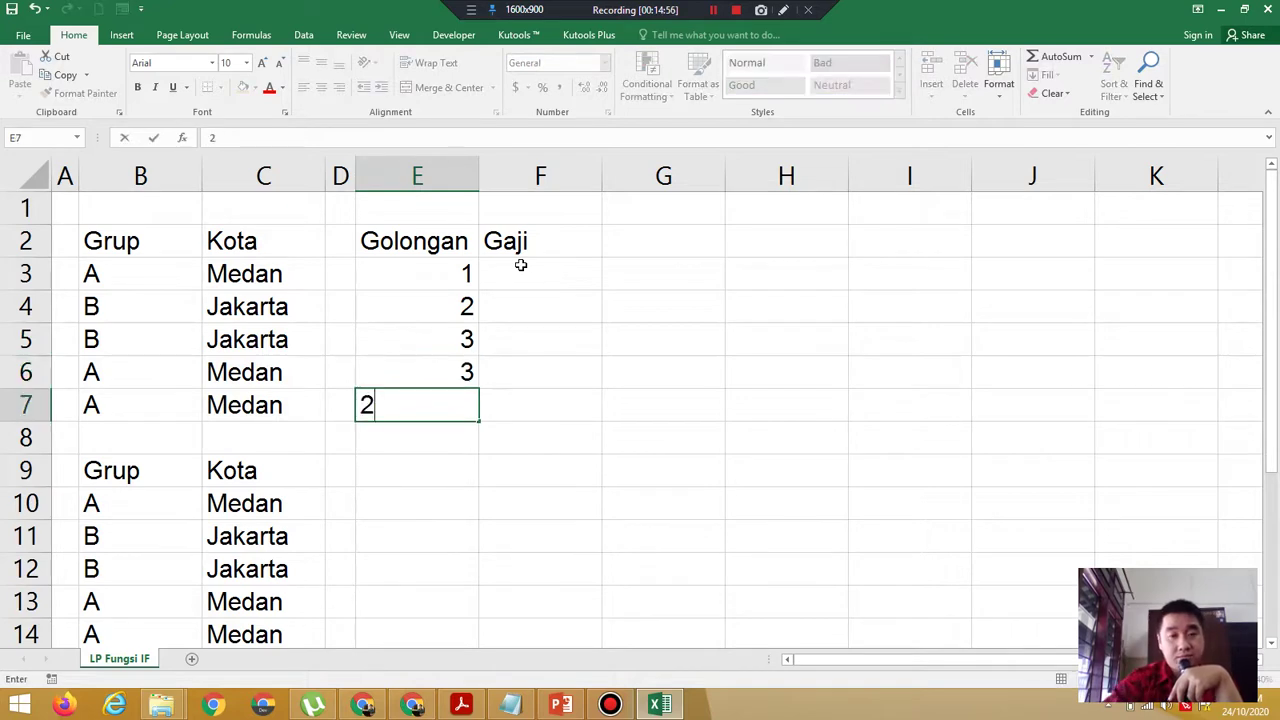
pyautogui.press('Return')
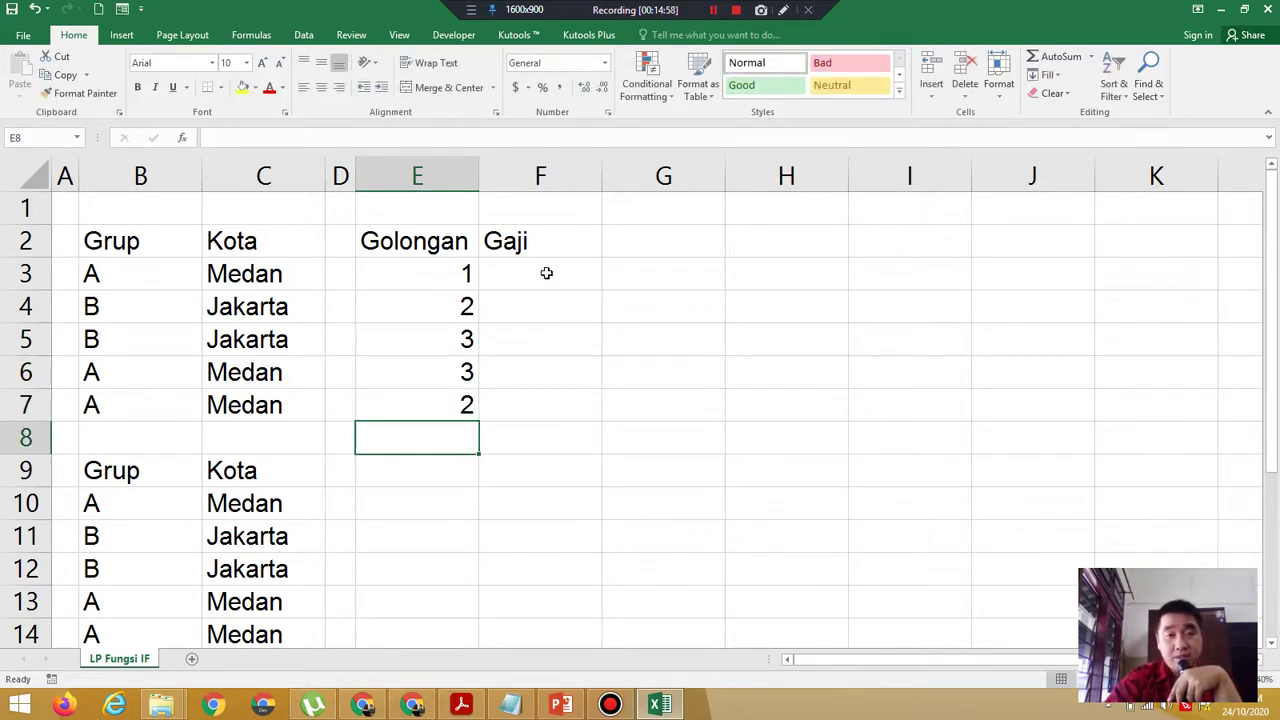
# Examine the Gaji rules in the exercise PDF and compare the Golongan codes in E3:E7 with the Grup codes in B3:B7.
pyautogui.click(539, 272)
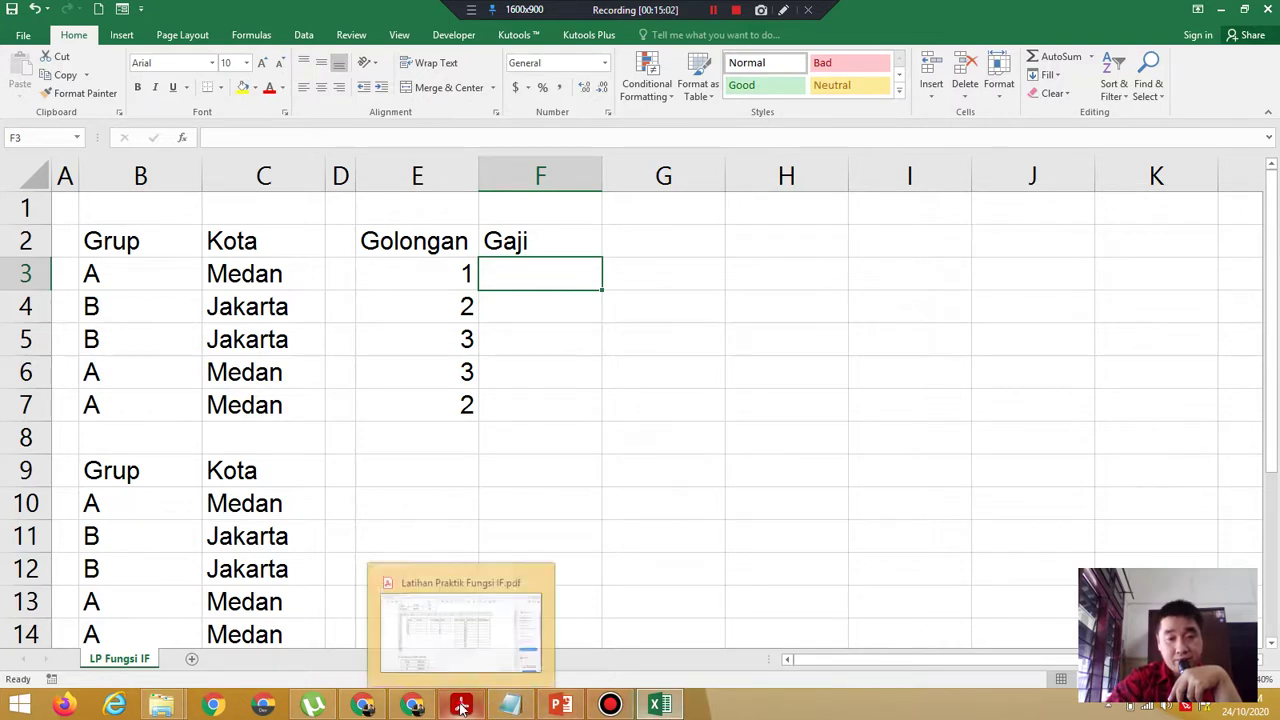
pyautogui.click(441, 626)
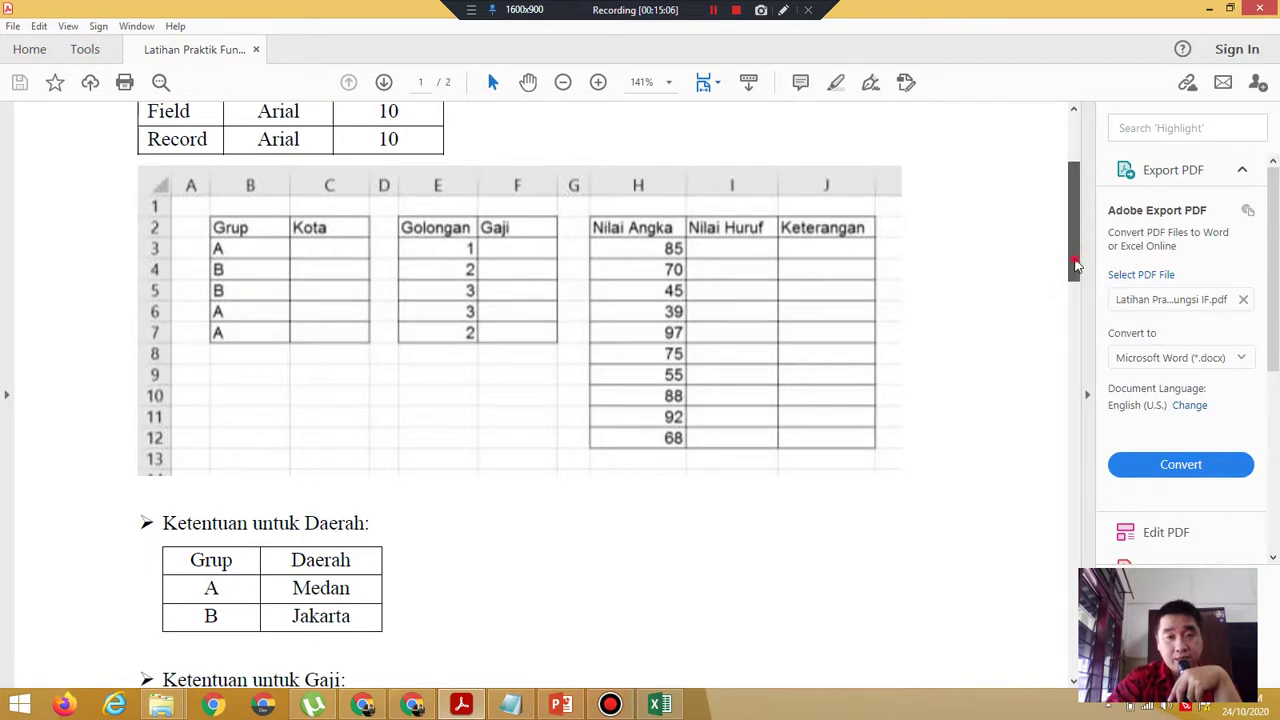
pyautogui.scroll(-3, 1066, 280)
pyautogui.scroll(-4, 1097, 316)
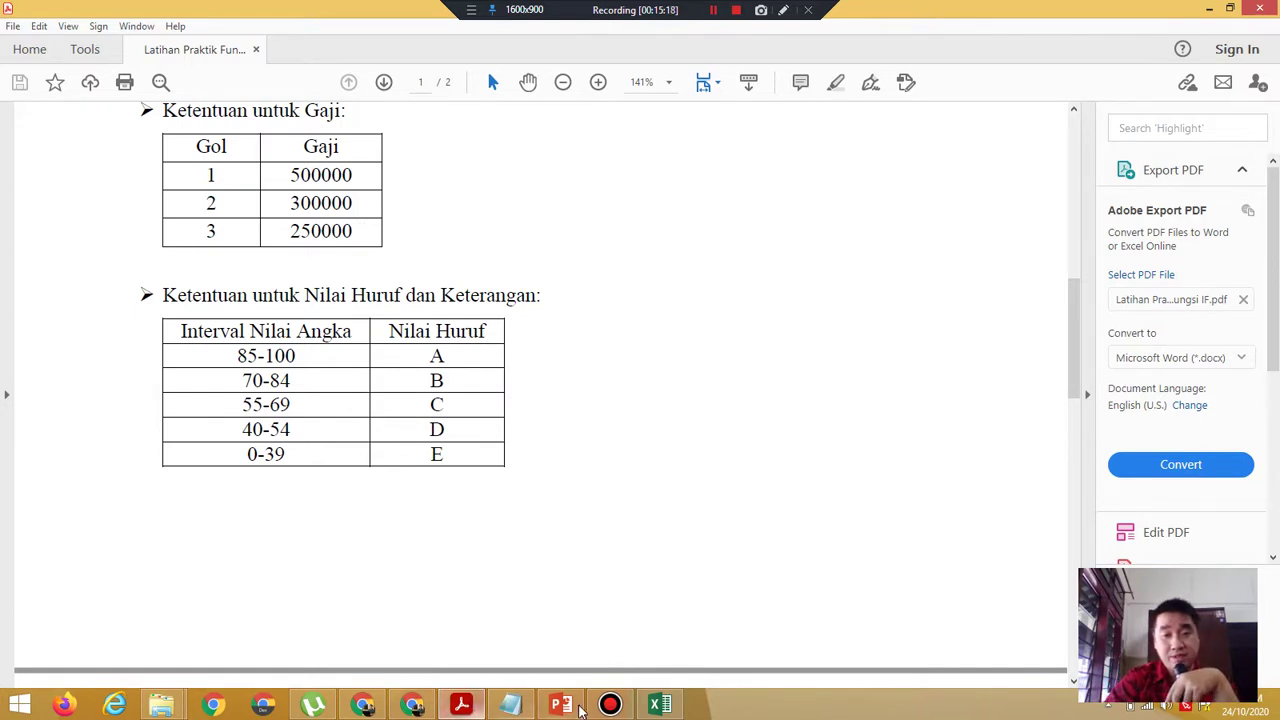
pyautogui.click(659, 705)
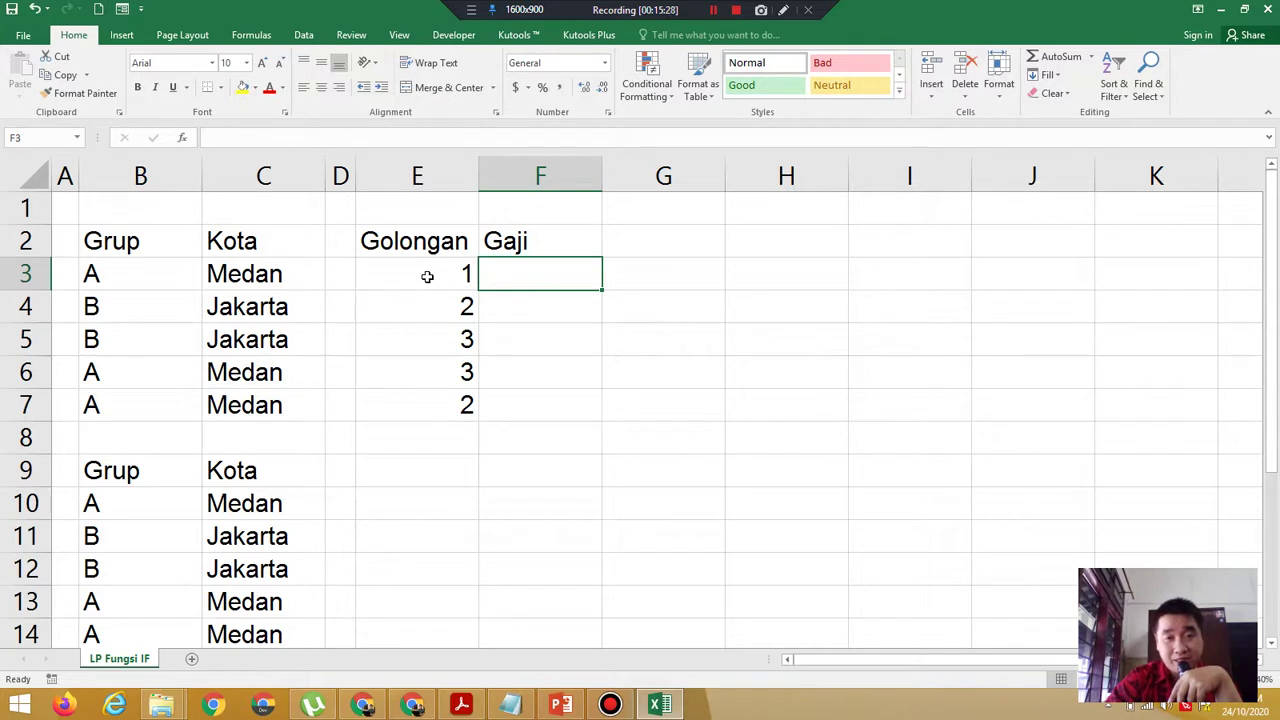
pyautogui.moveTo(426, 276); pyautogui.dragTo(463, 405)
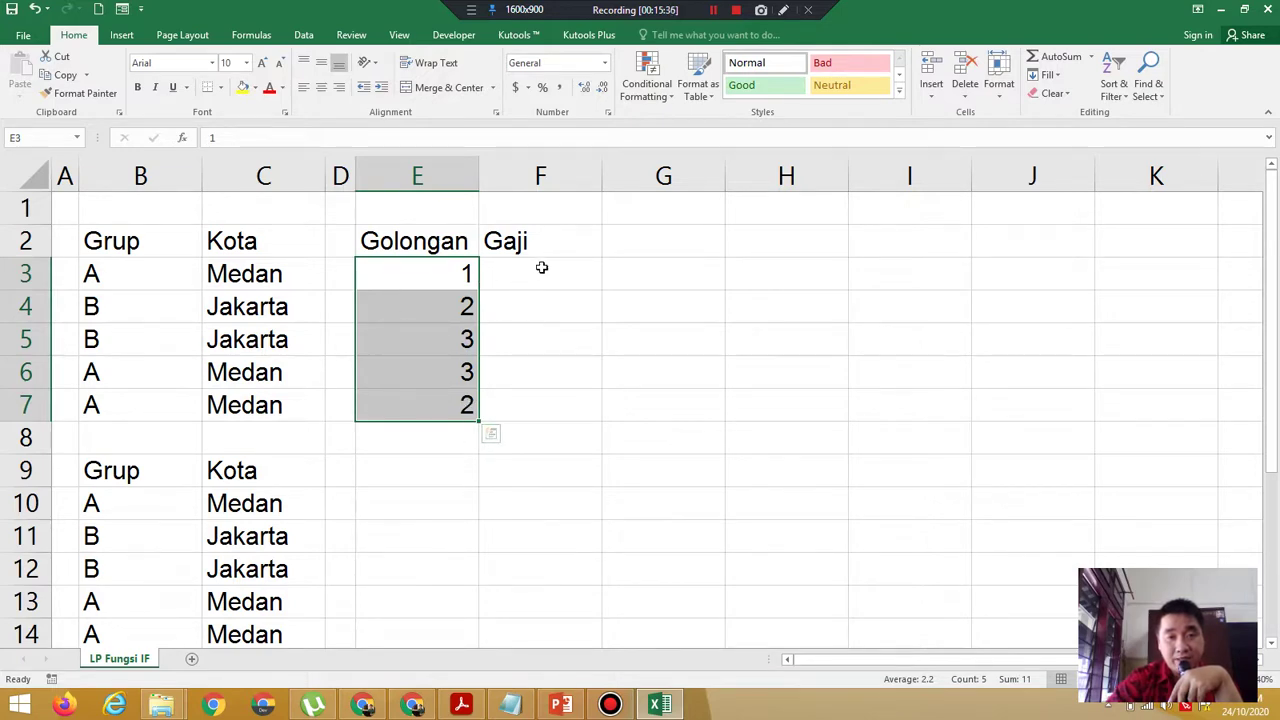
pyautogui.click(119, 276)
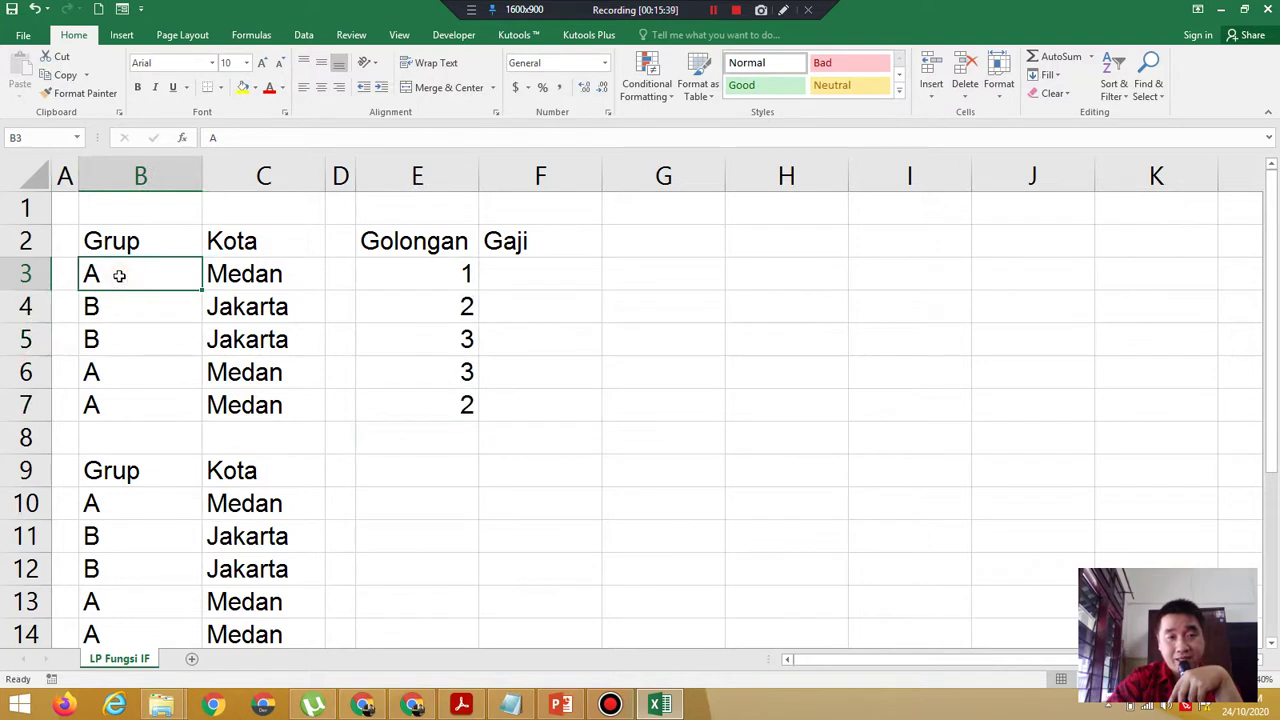
pyautogui.moveTo(119, 276); pyautogui.dragTo(110, 416)
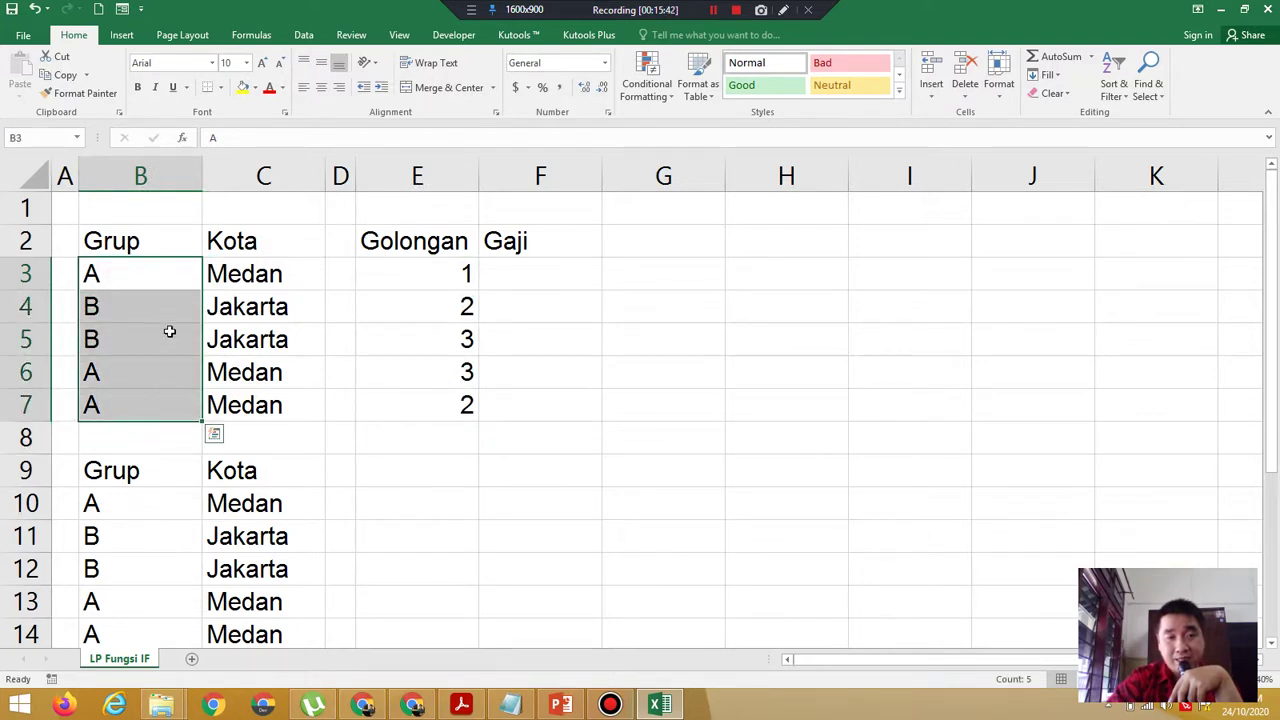
# Start an IF formula in F3 with the logical test E3=1.
pyautogui.click(533, 271)
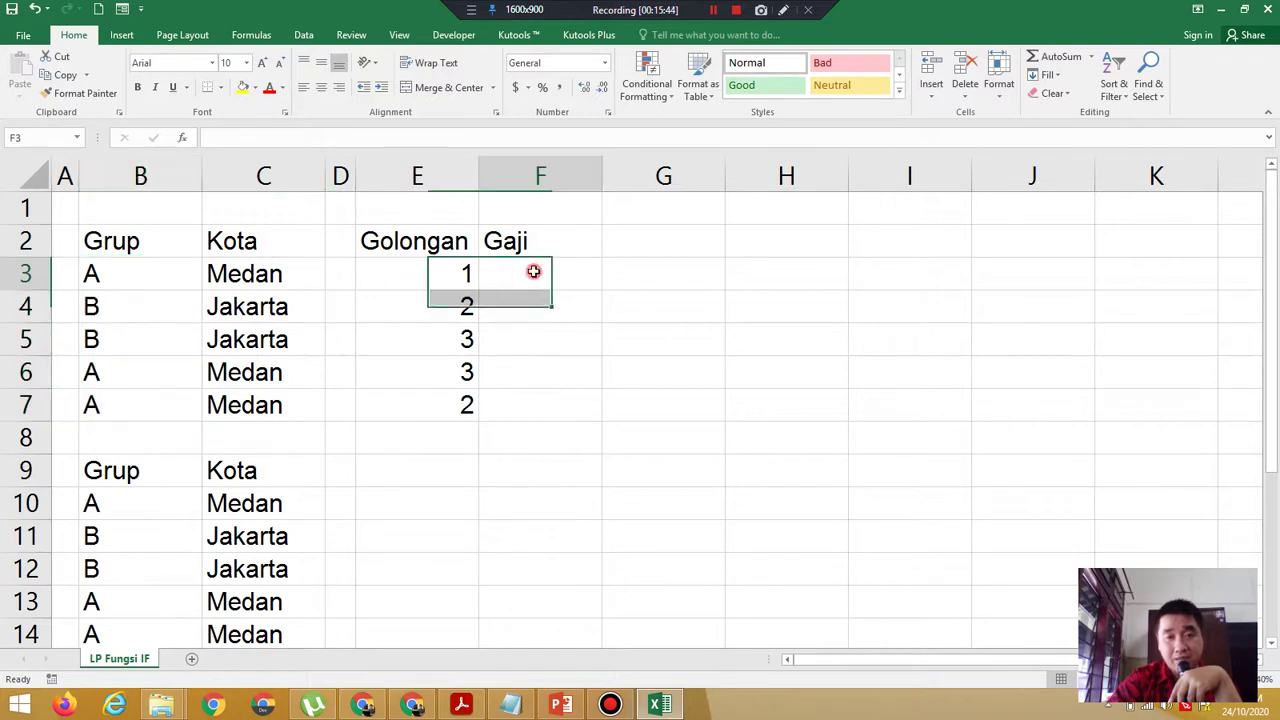
pyautogui.write('=')
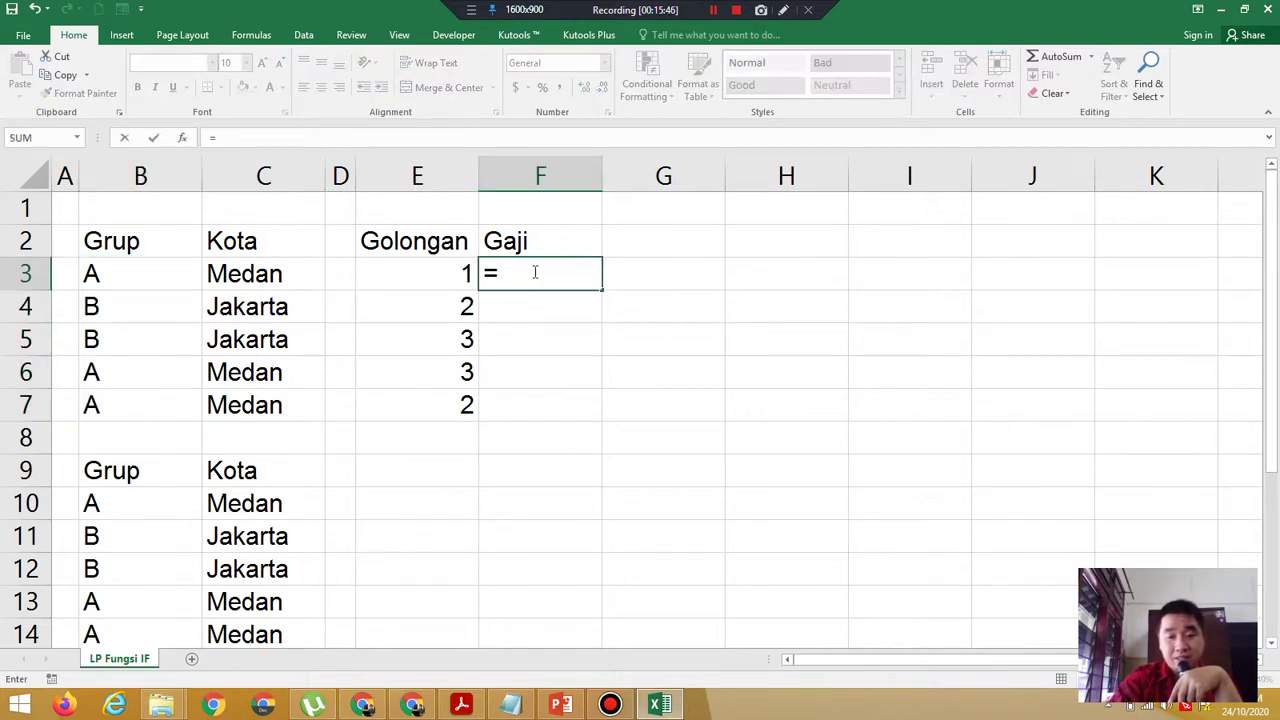
pyautogui.write('If')
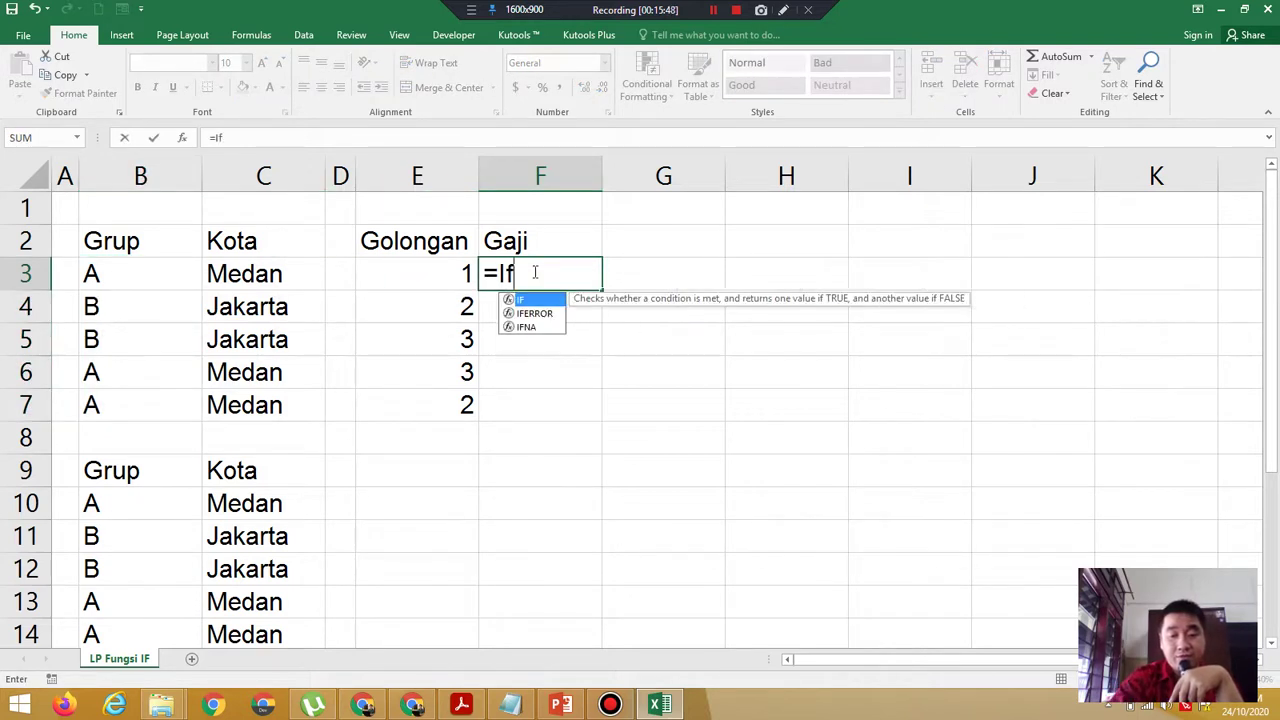
pyautogui.write('(')
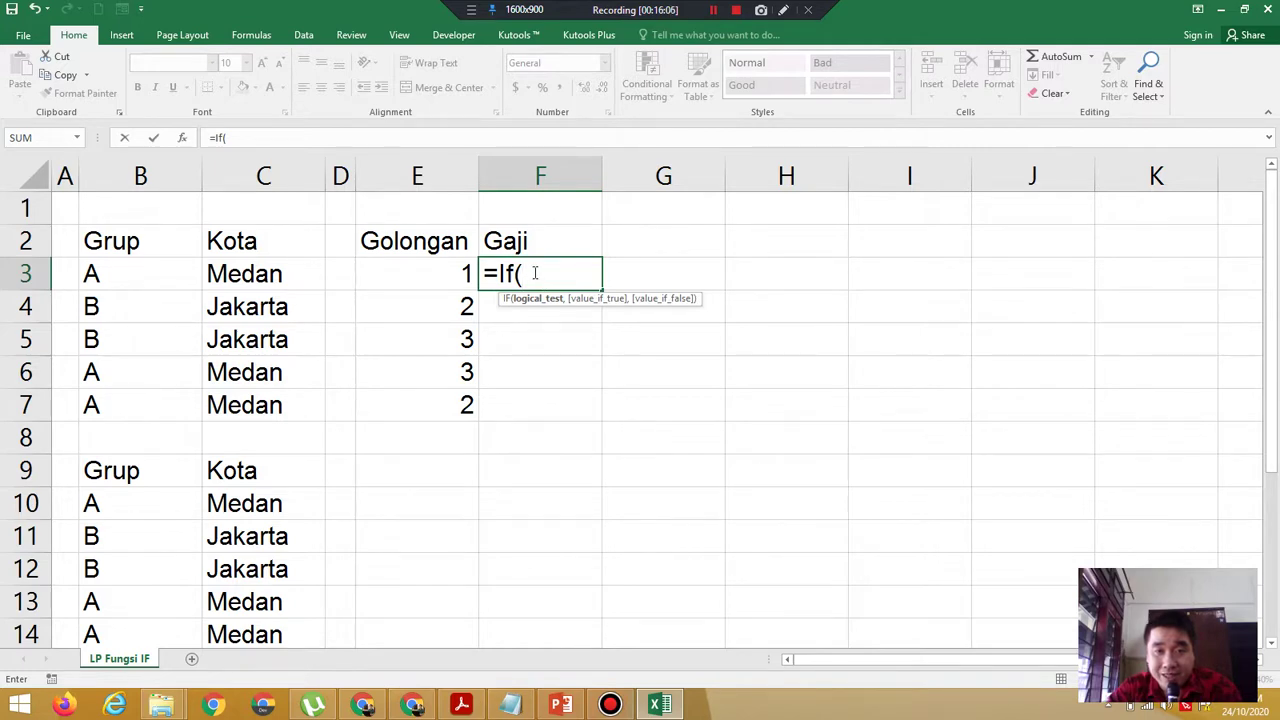
pyautogui.click(448, 279)
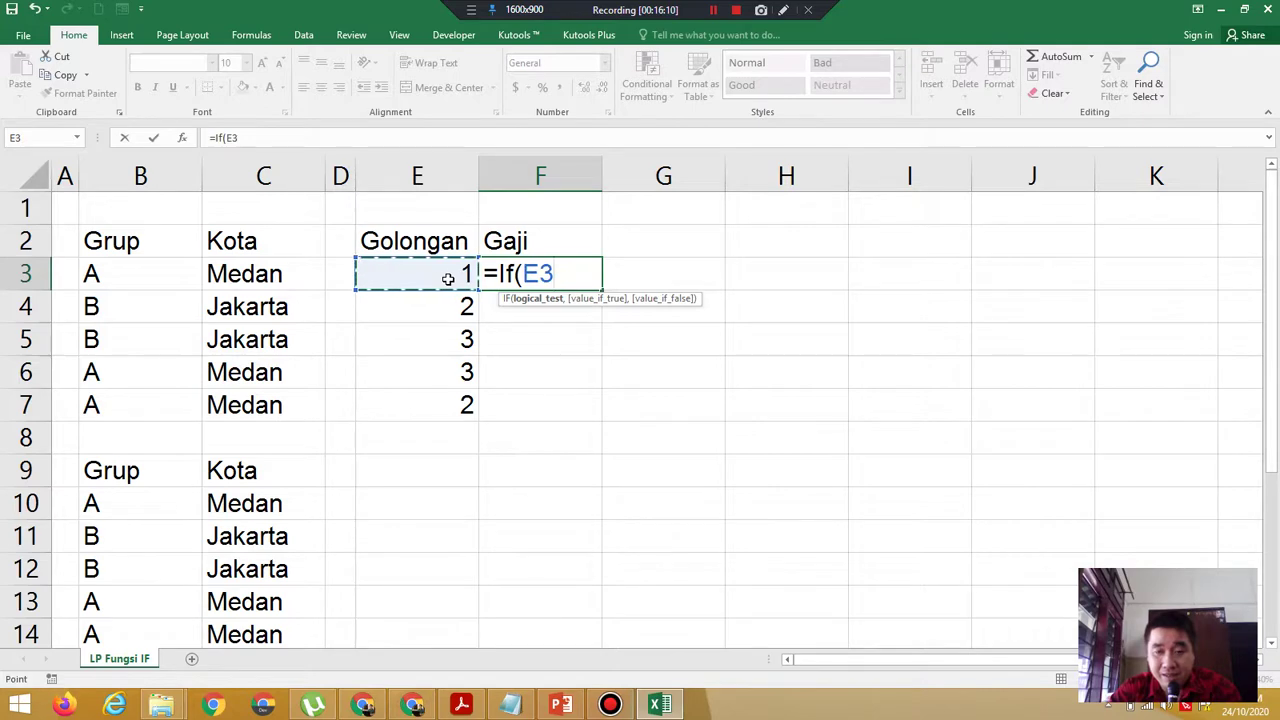
pyautogui.write('=')
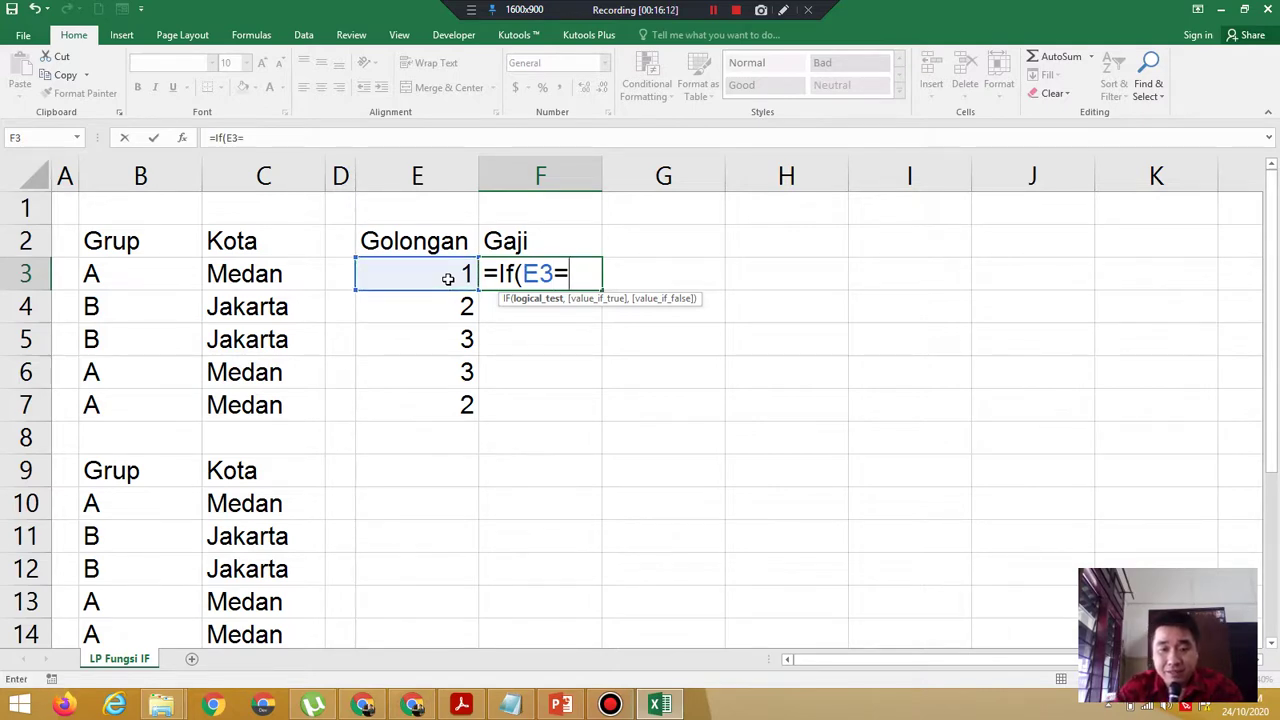
pyautogui.write('1')
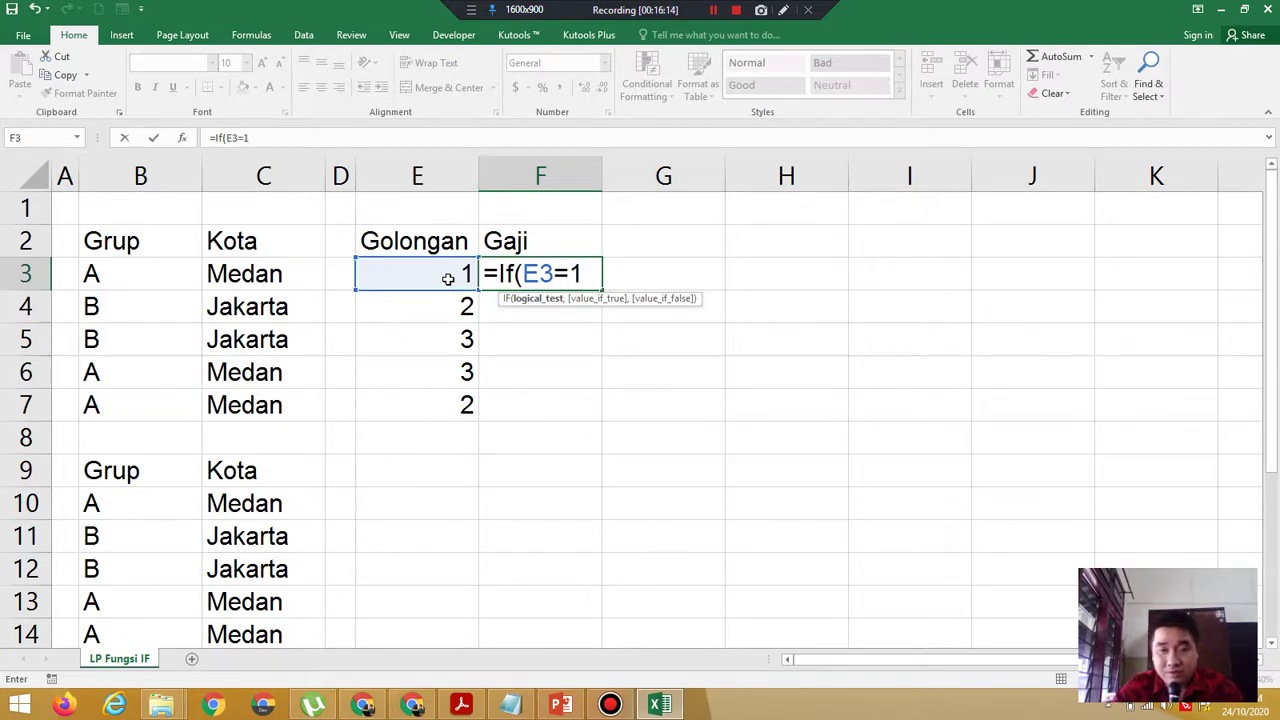
# Check the Gaji for Gol 1 in the exercise PDF and add 500000 as the value if true in the F3 formula.
pyautogui.click(462, 705)
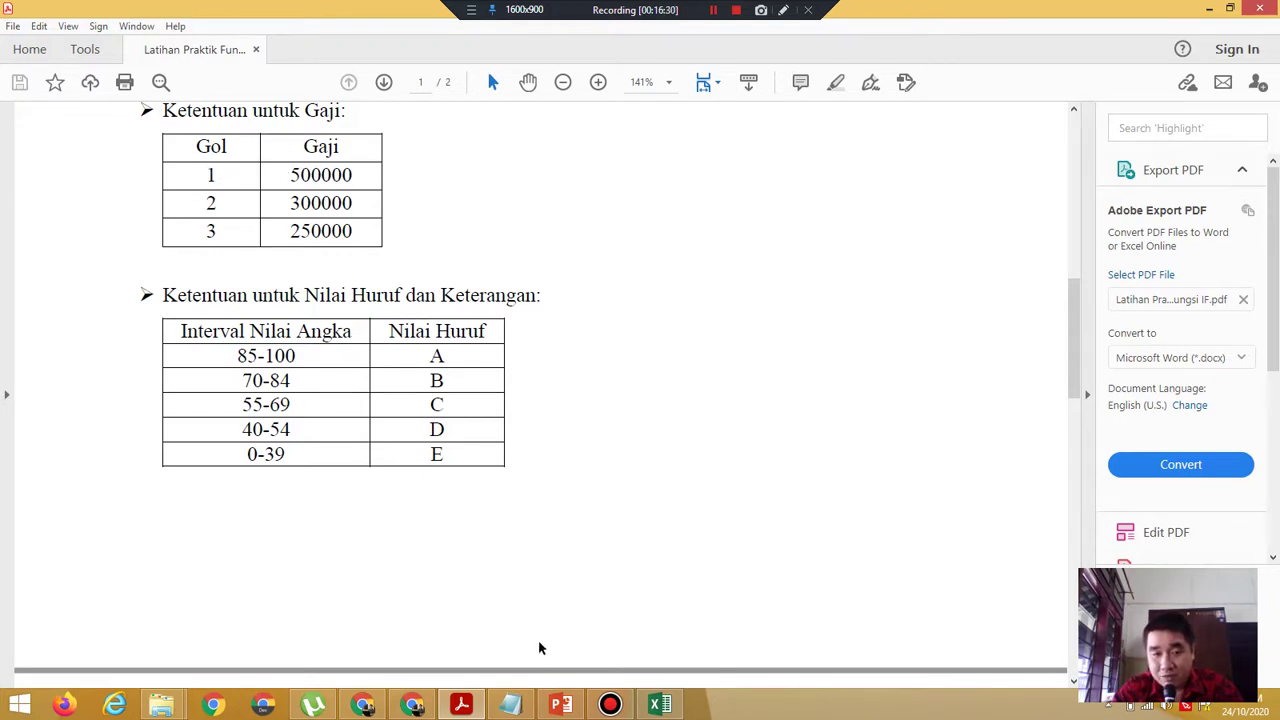
pyautogui.click(668, 705)
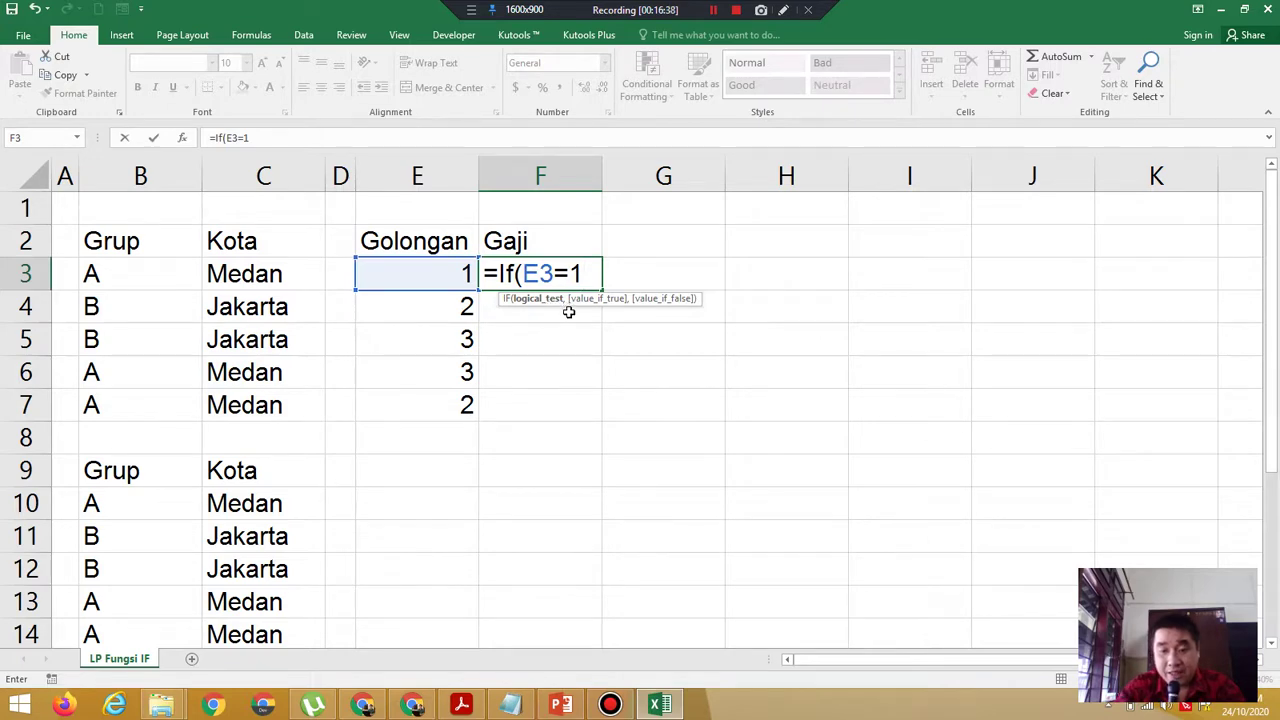
pyautogui.write(',')
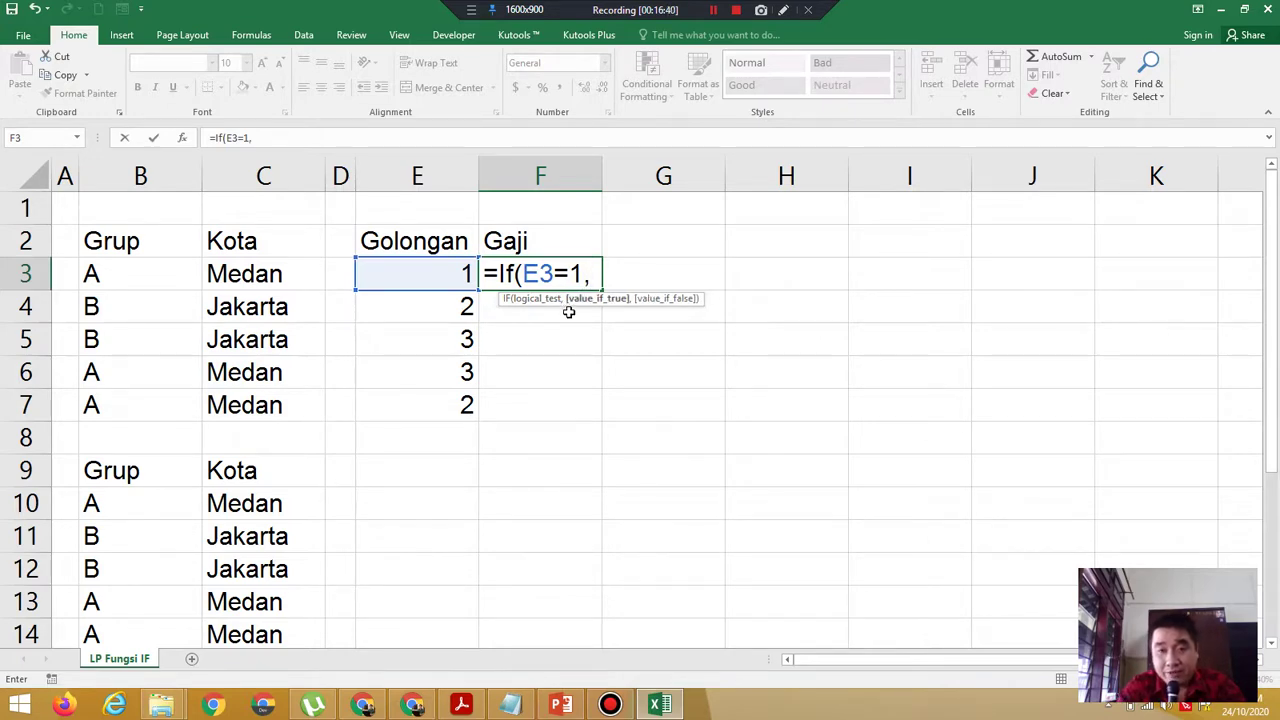
pyautogui.write('500000')
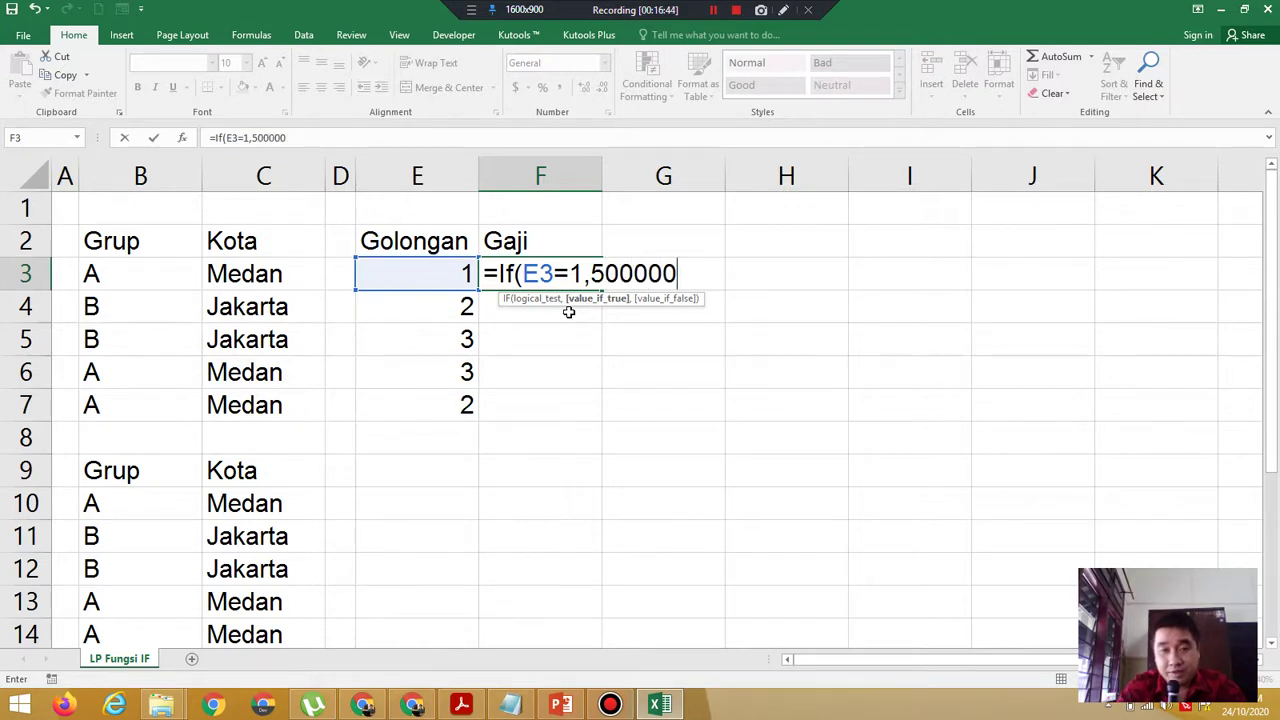
pyautogui.write(',')
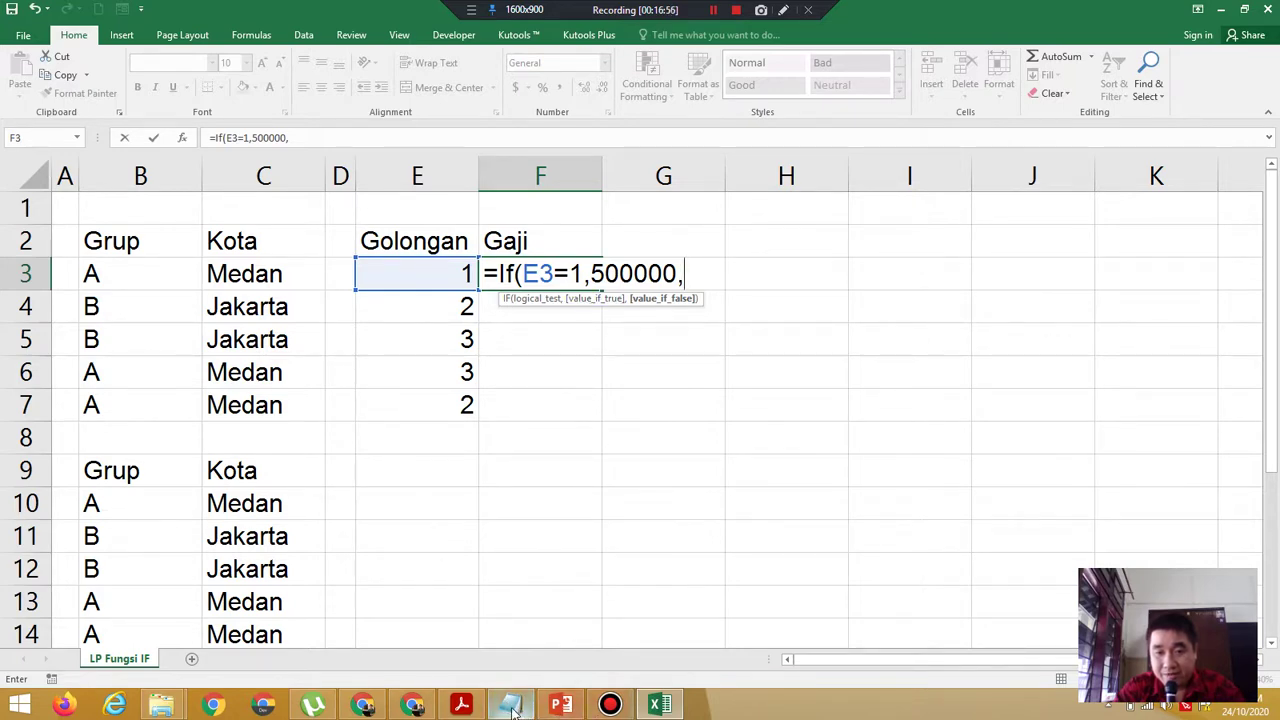
# Review the remaining Gaji rules in the PDF and nest a second IF with the test E3=2 as the value if false in F3.
pyautogui.click(462, 705)
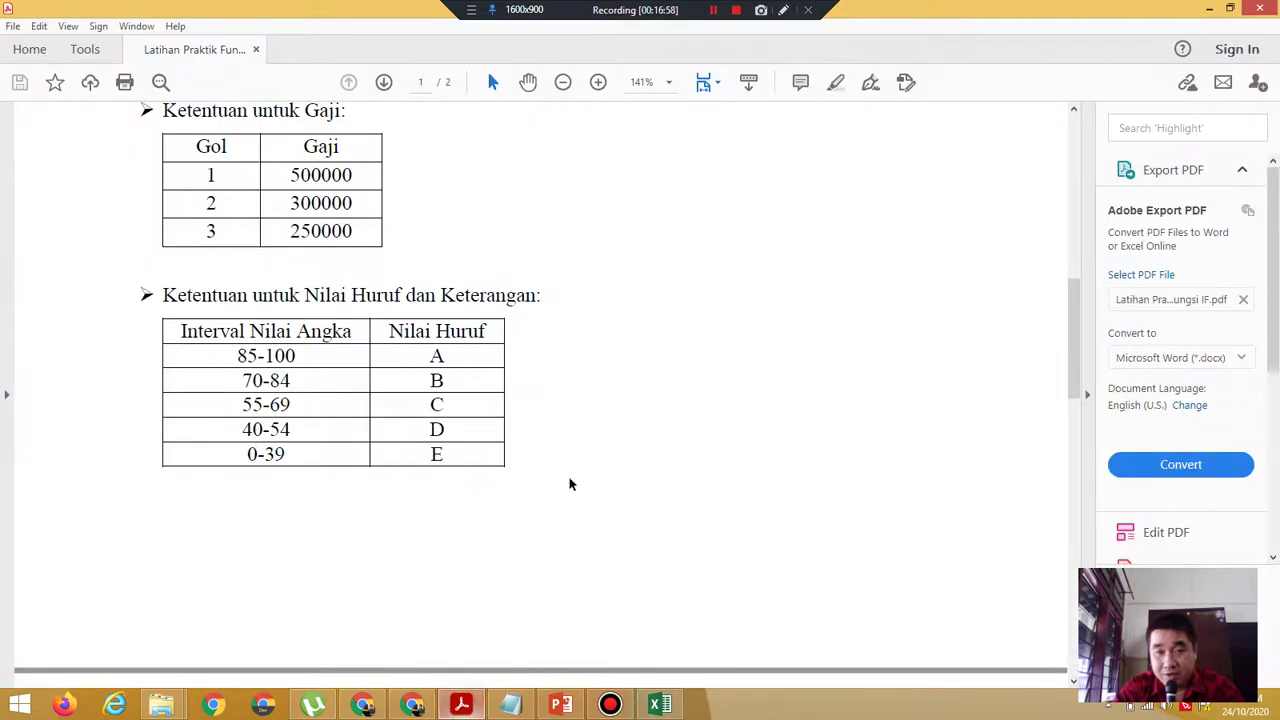
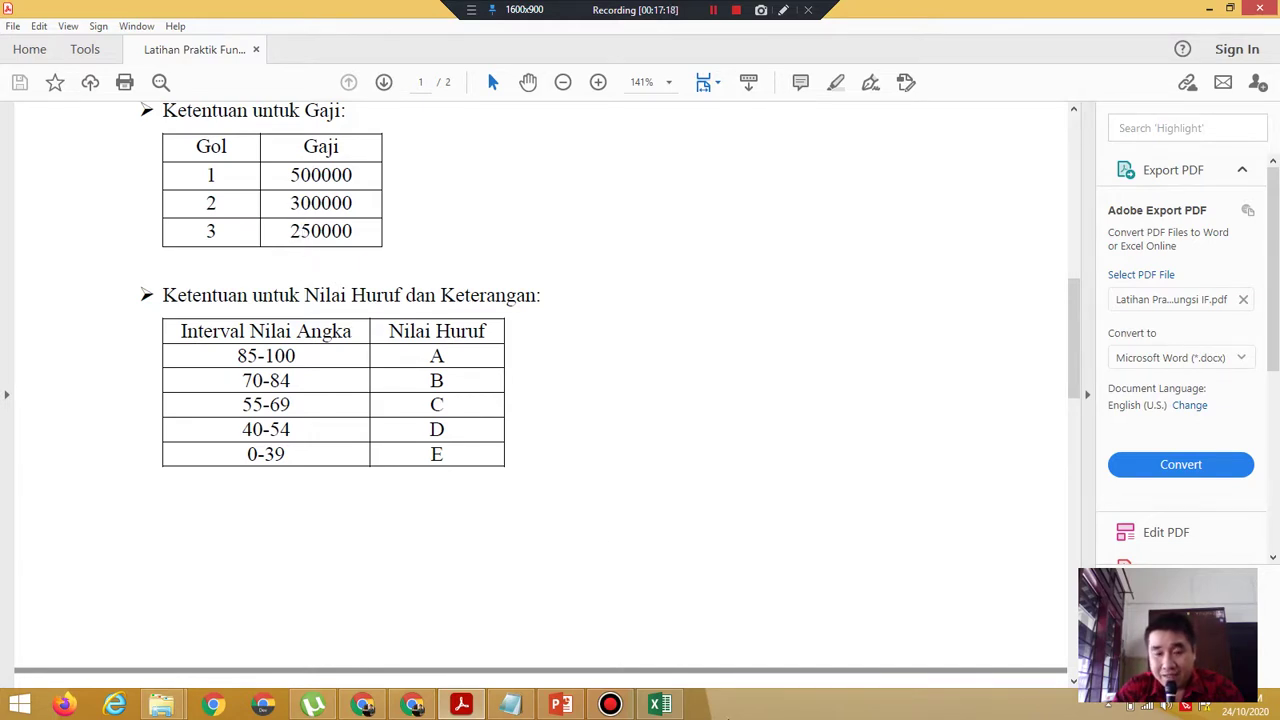
pyautogui.click(659, 705)
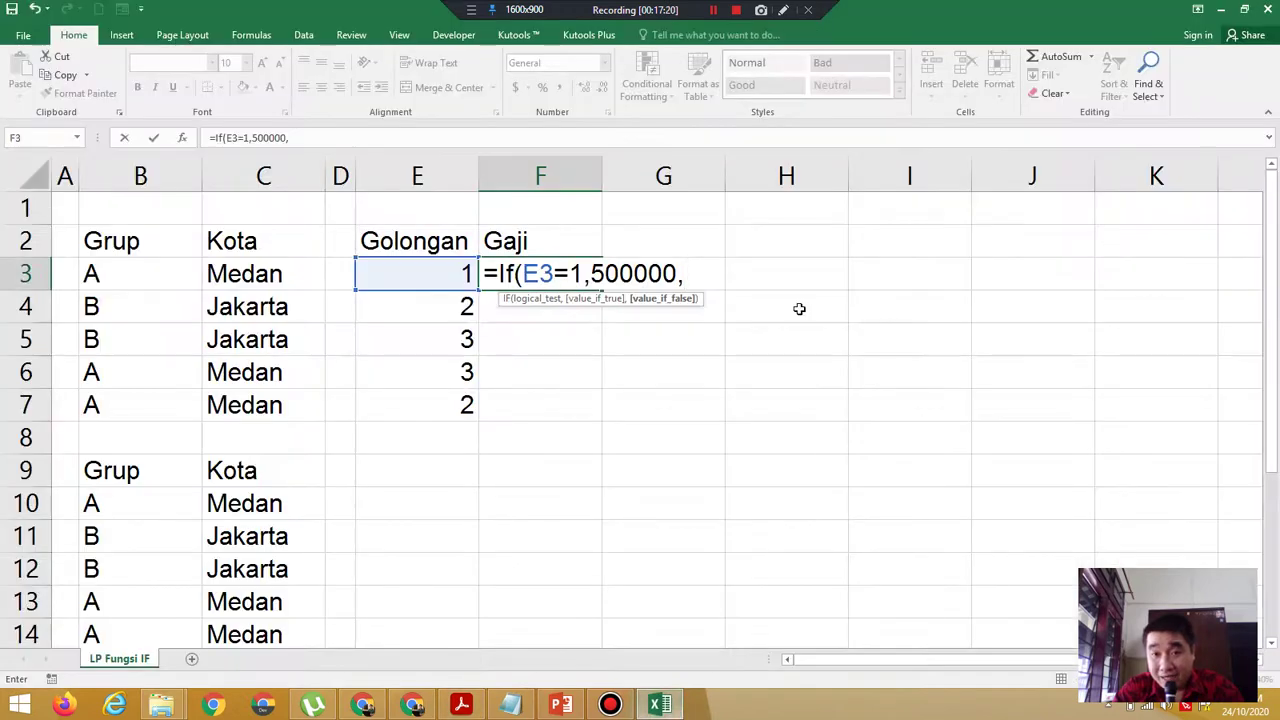
pyautogui.write('If')
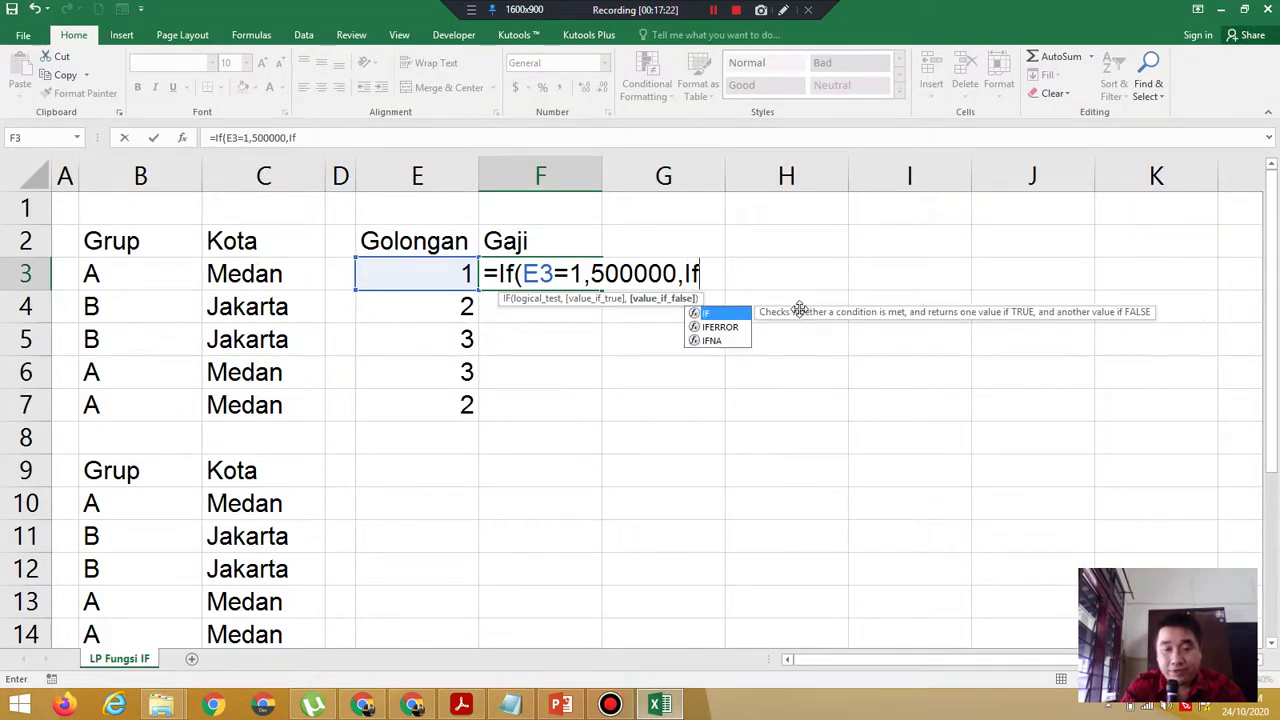
pyautogui.write('(')
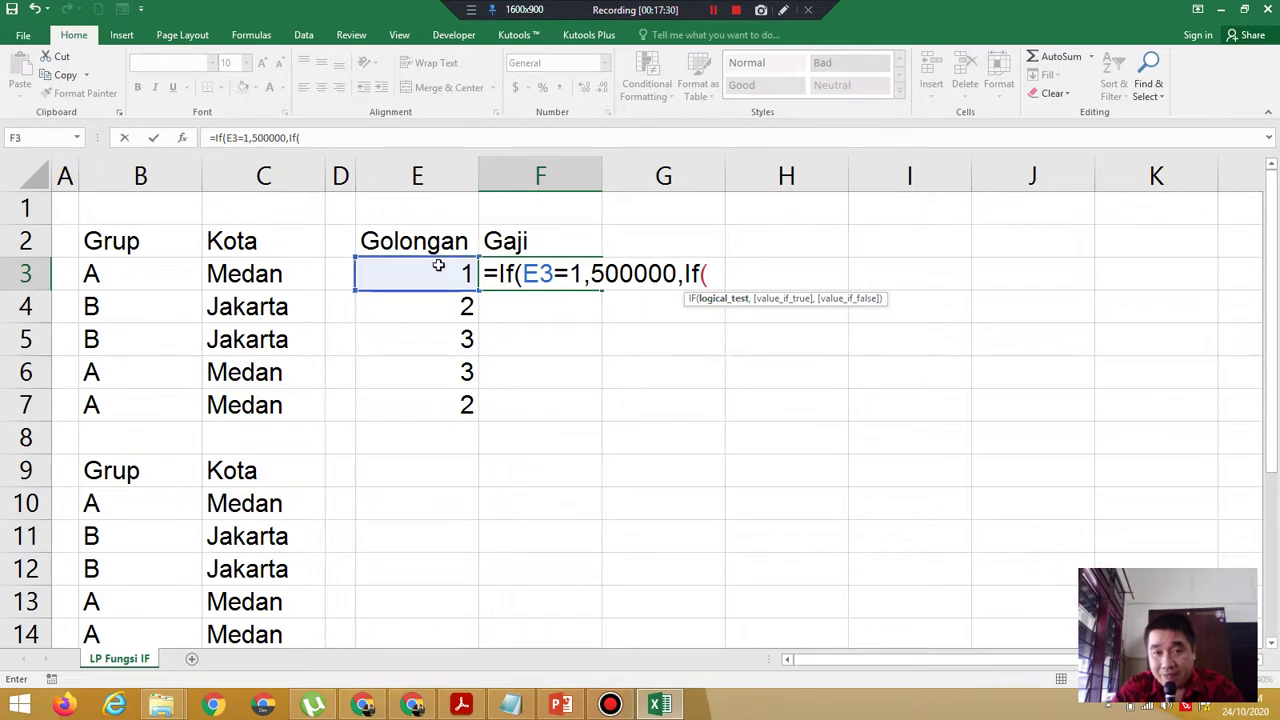
pyautogui.click(435, 271)
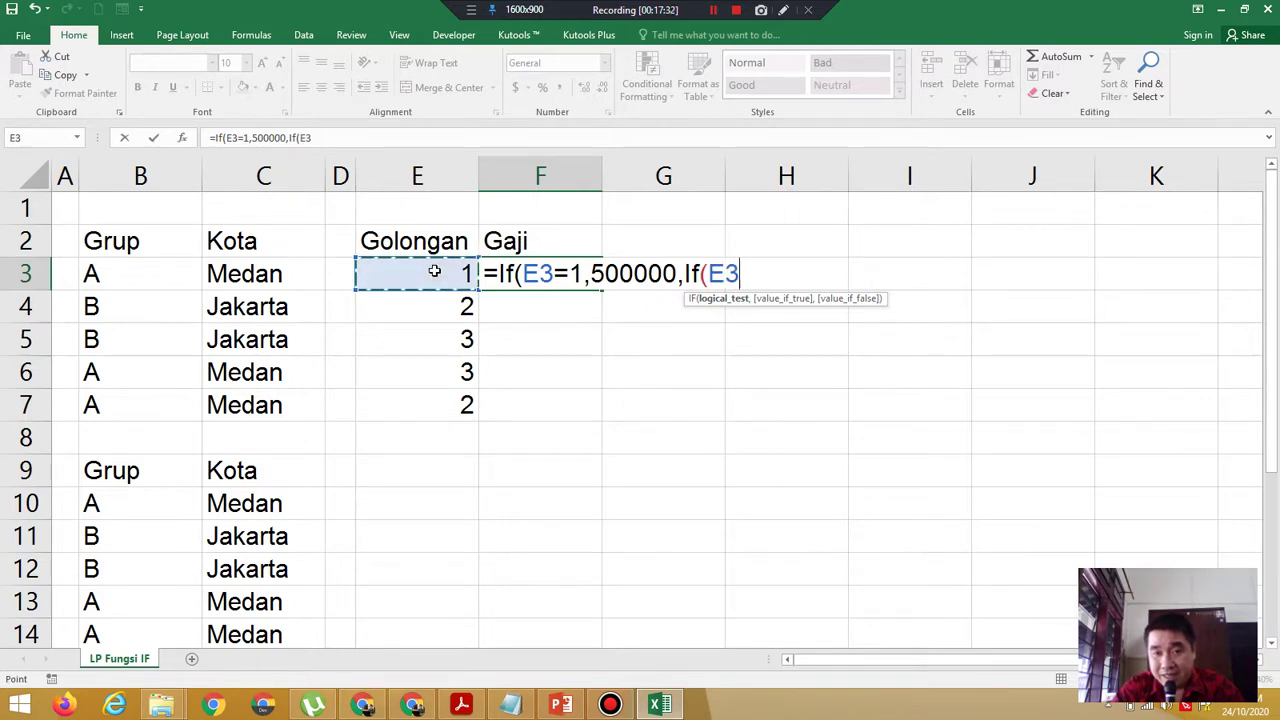
pyautogui.write('=')
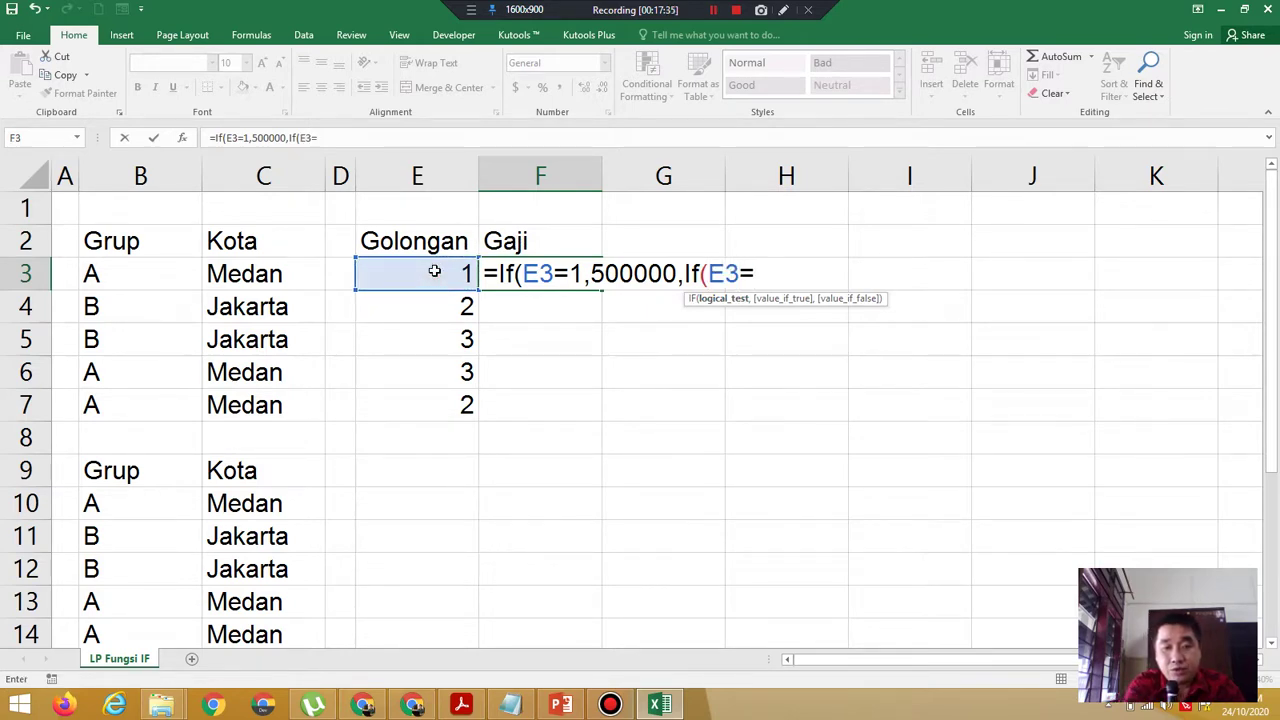
pyautogui.write('2')
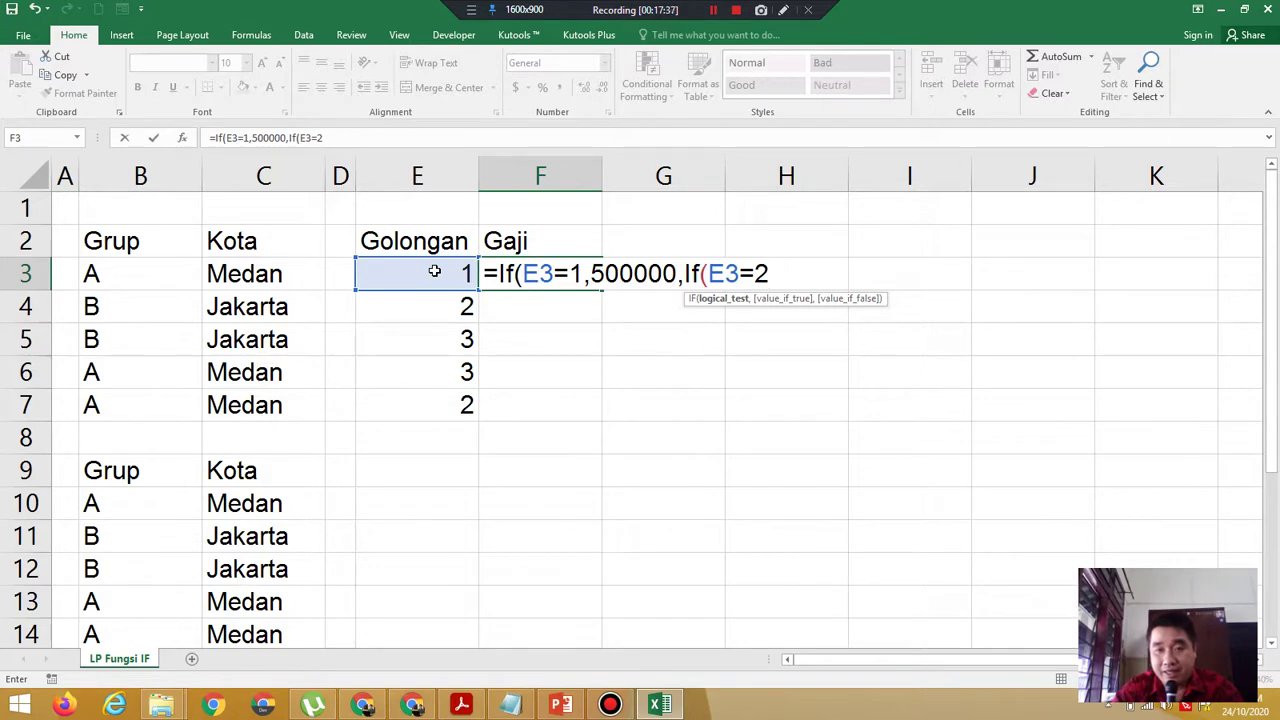
# Check the Gaji for Gol 2 in the exercise PDF and add 300000 as the nested IF's value if true in F3.
pyautogui.write(',')
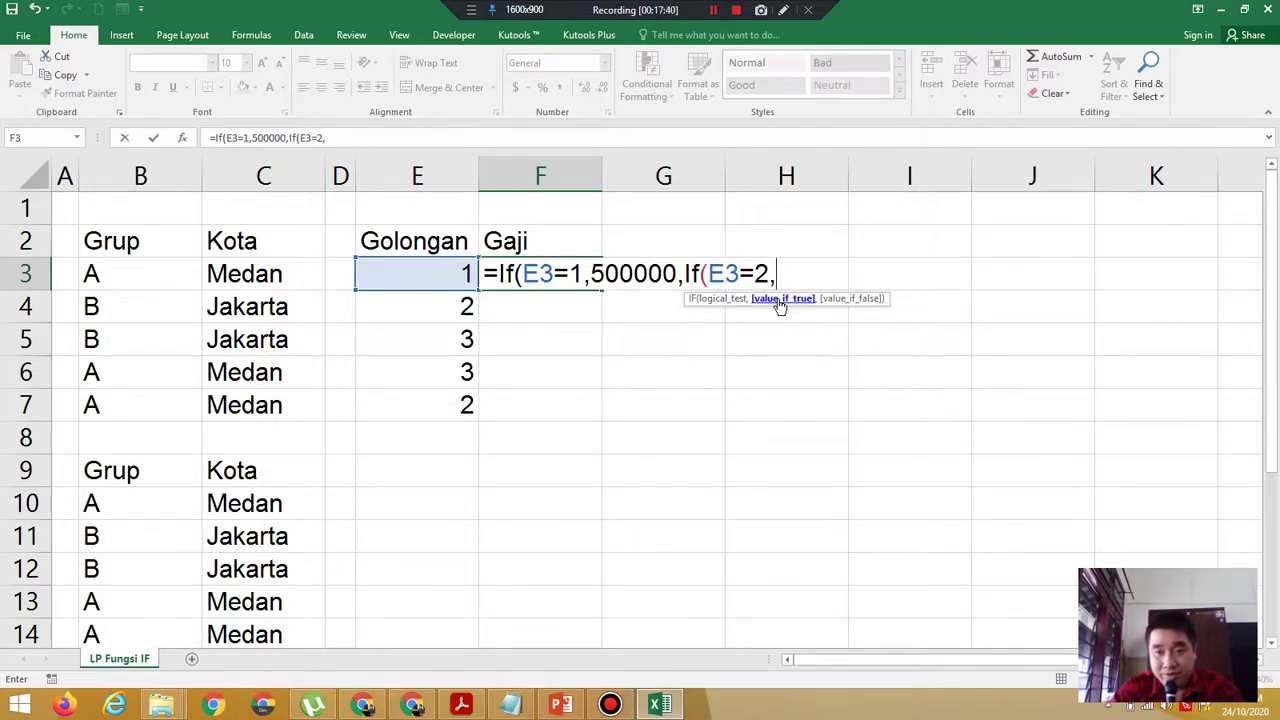
pyautogui.click(462, 706)
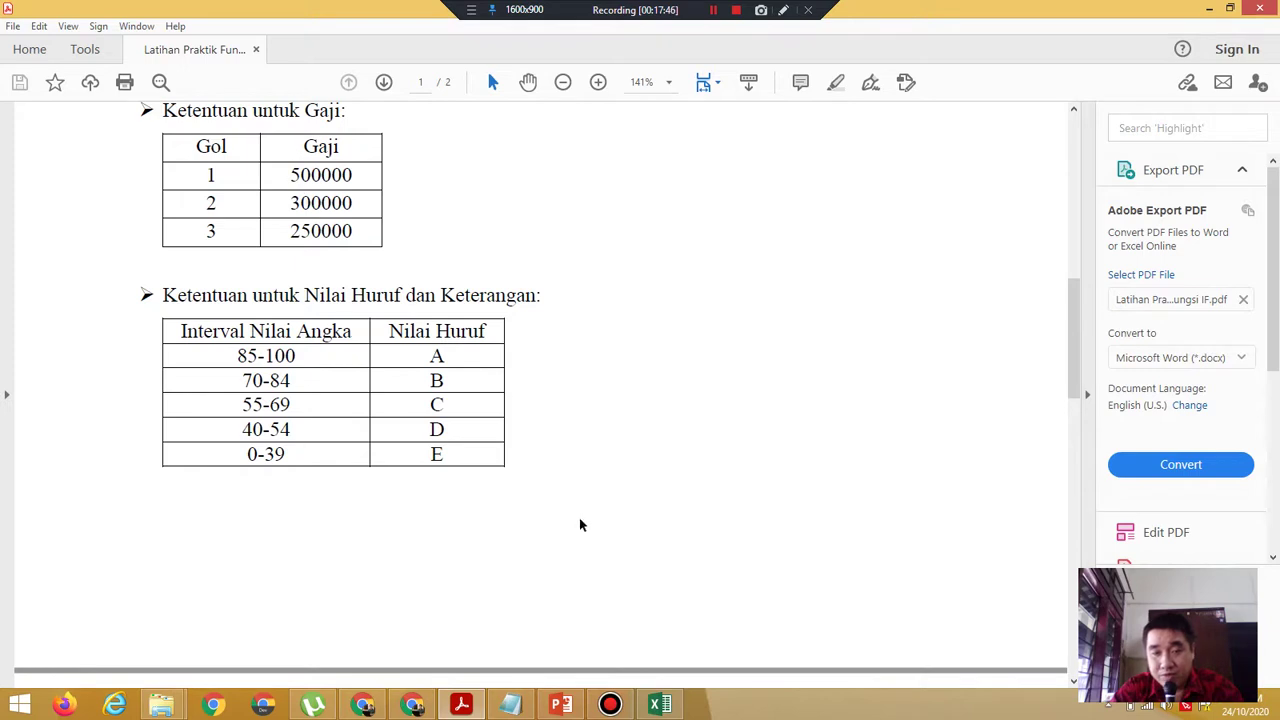
pyautogui.click(660, 705)
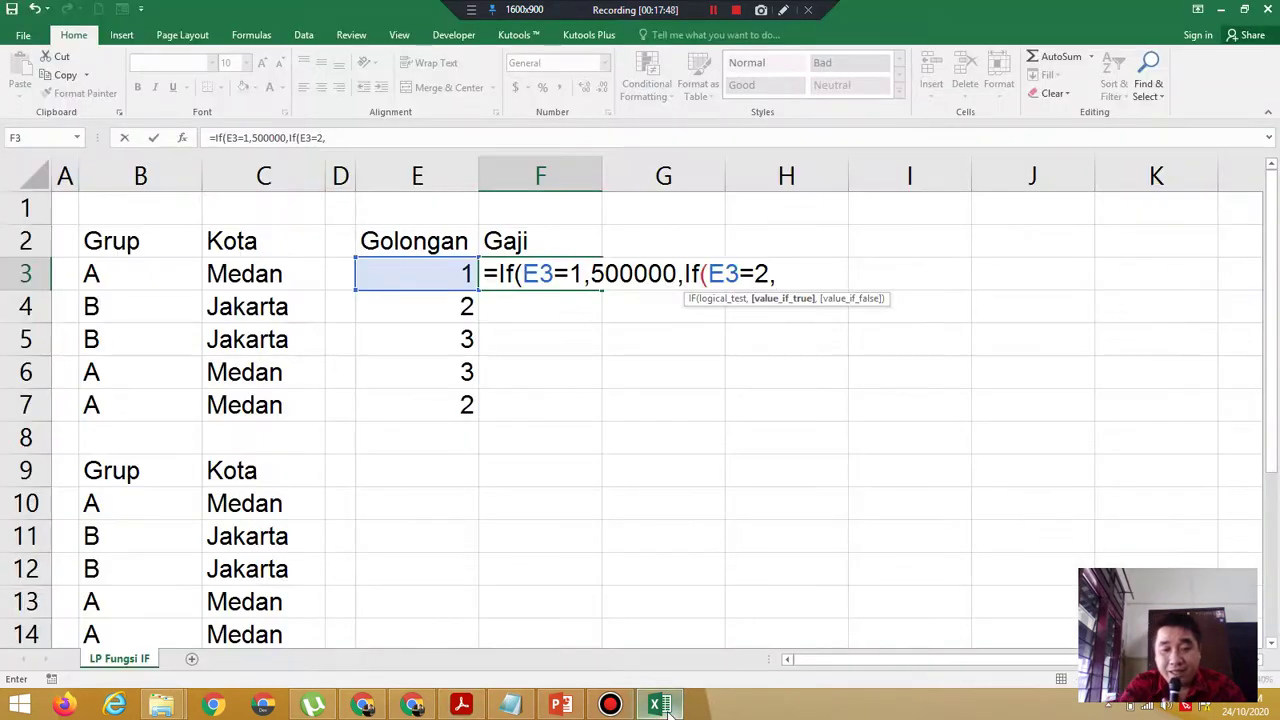
pyautogui.write('300')
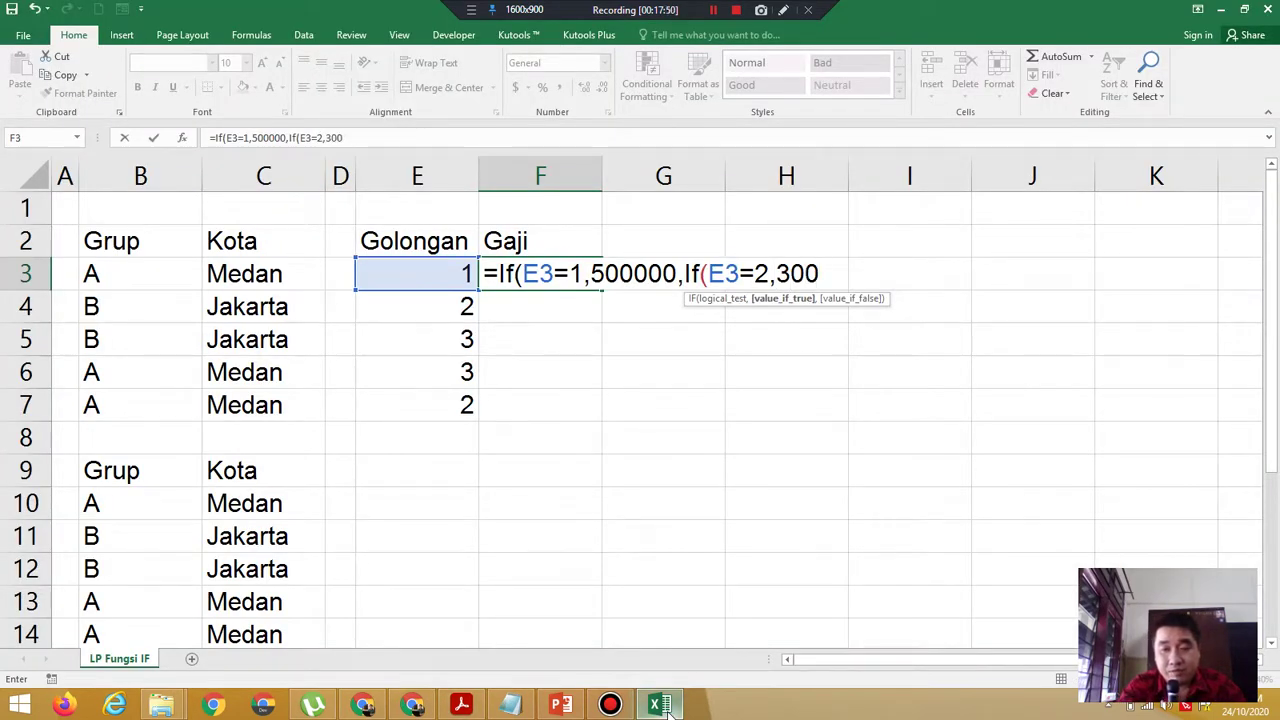
pyautogui.write('000,')
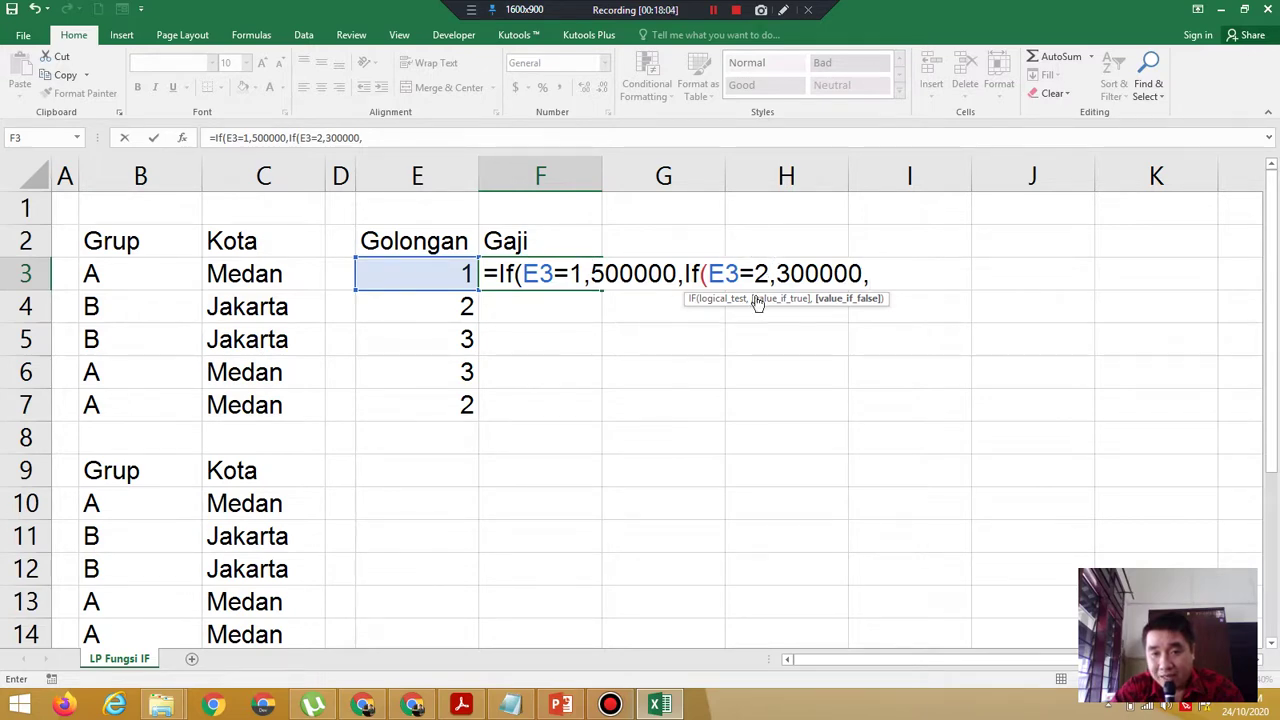
# Check the Gaji for Gol 3 in the PDF, add 250000 as the nested IF's value if false and close both IFs in F3.
pyautogui.click(466, 707)
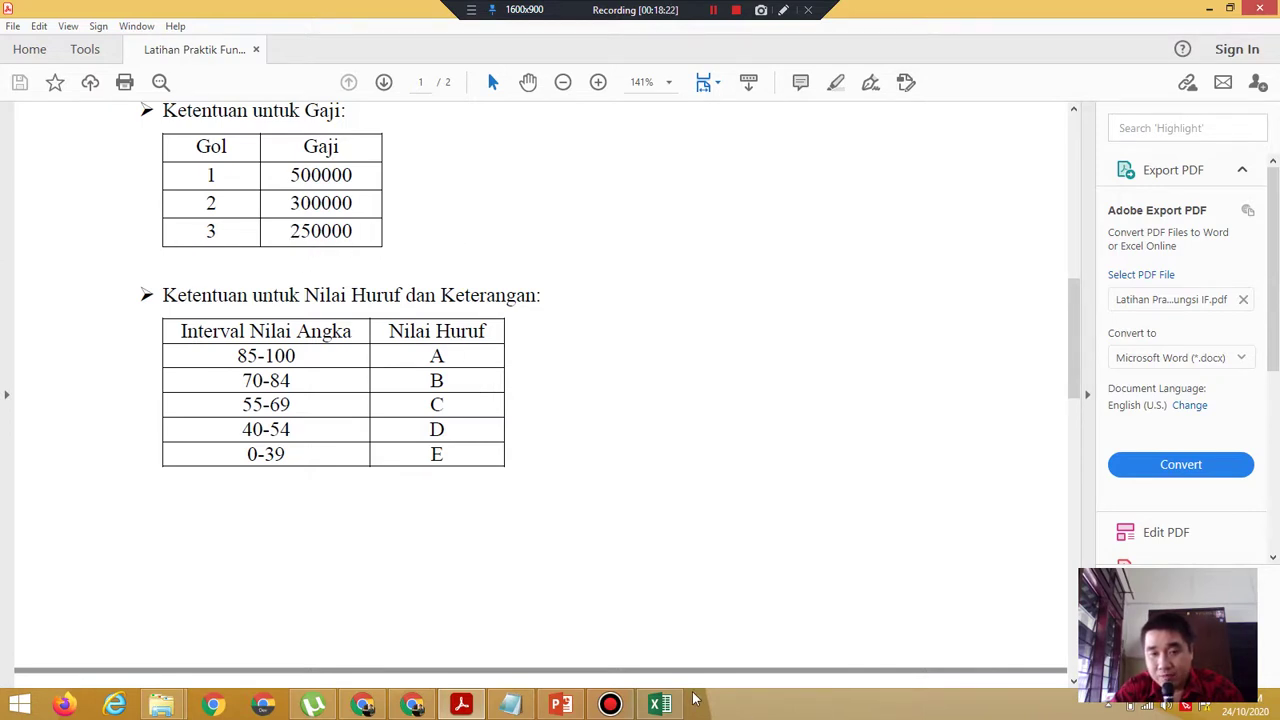
pyautogui.click(661, 704)
pyautogui.write('2')
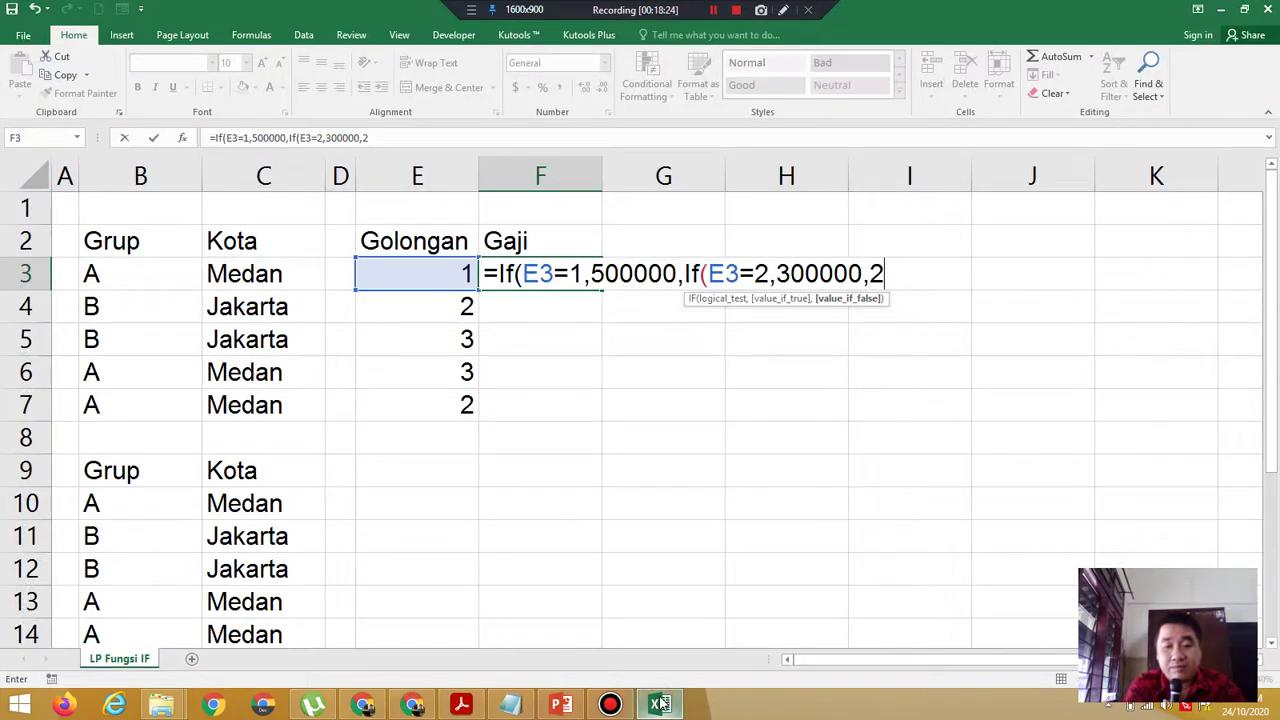
pyautogui.write('50000')
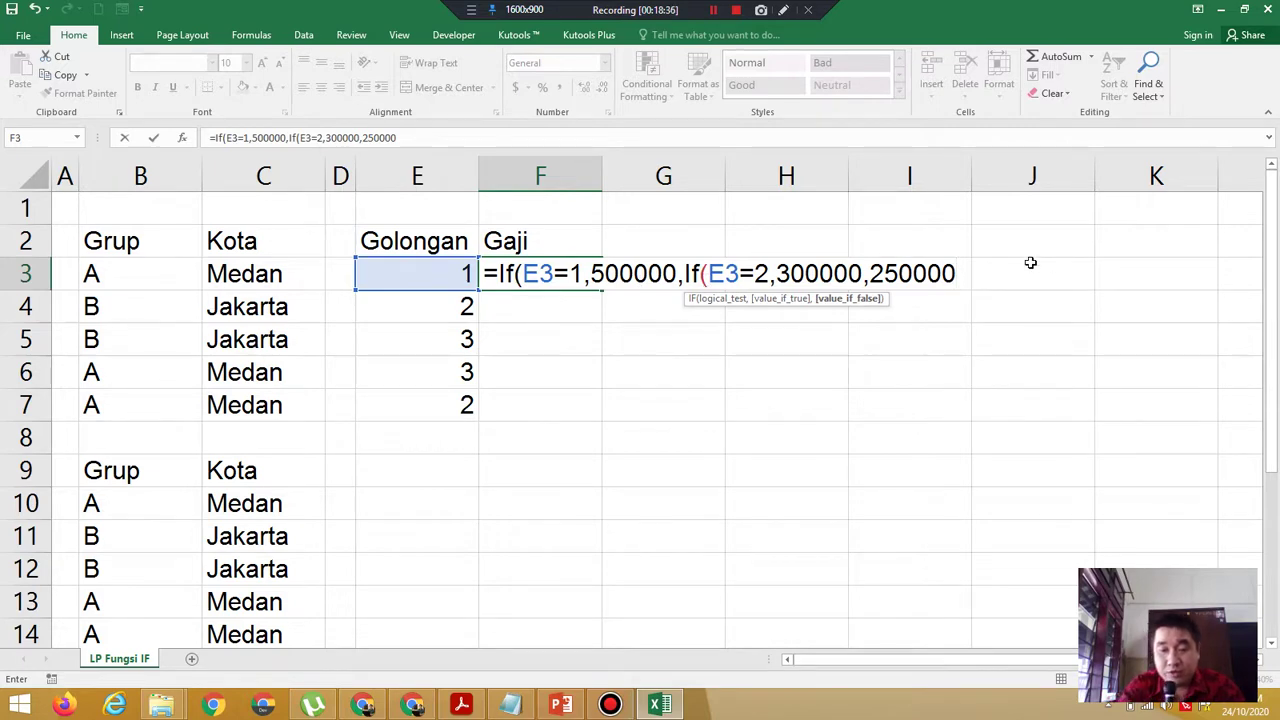
pyautogui.write('))')
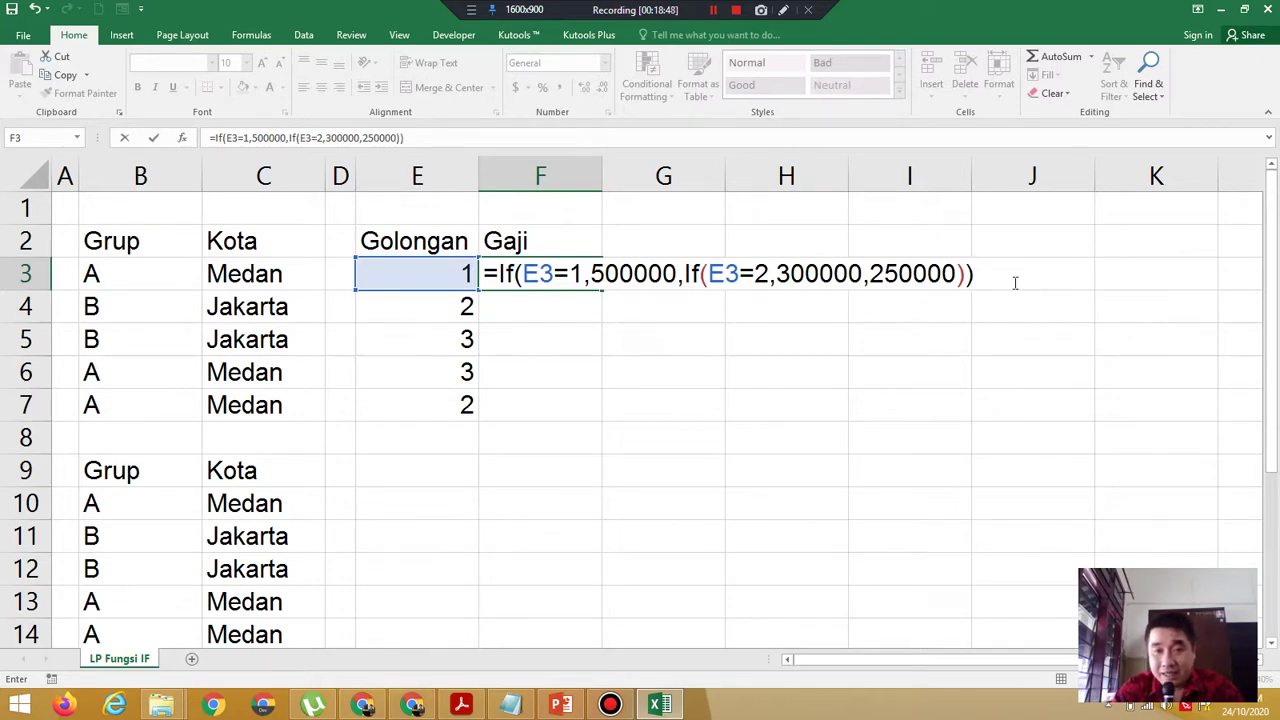
# Enter the nested IF formula in F3 and fill it down the Gaji column to F7.
pyautogui.press('Return')
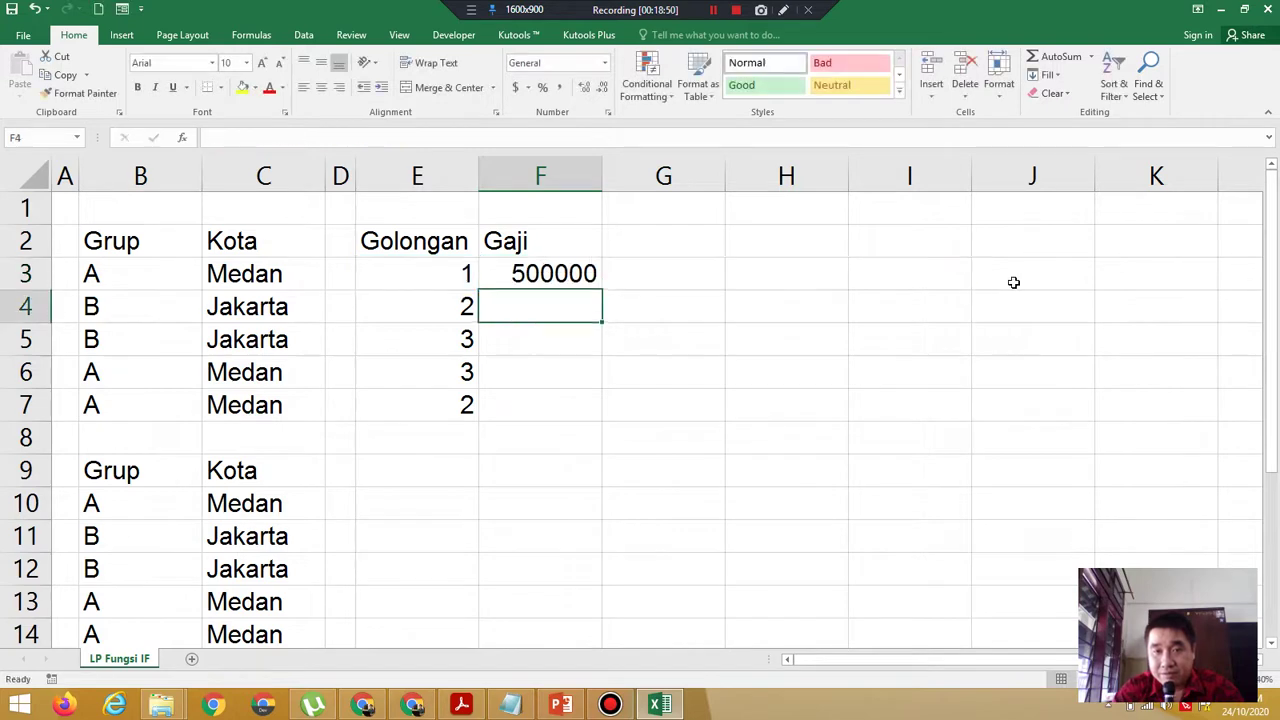
pyautogui.click(555, 273)
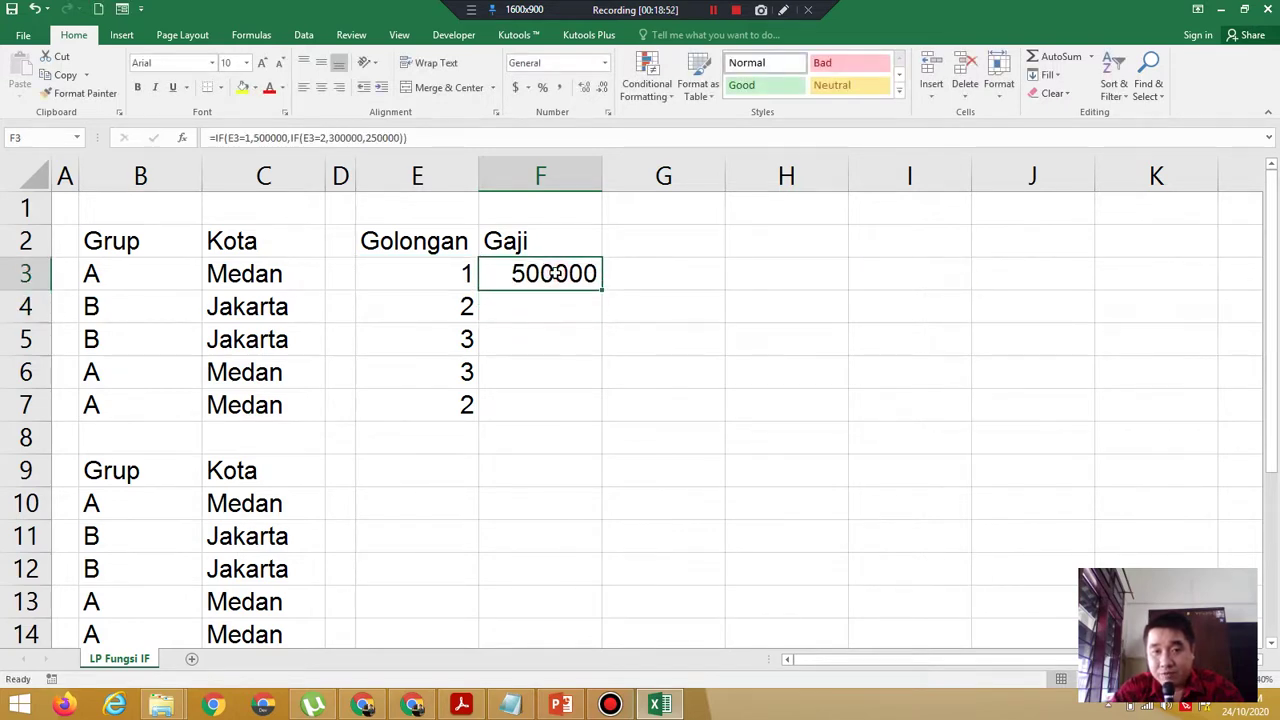
pyautogui.moveTo(603, 293); pyautogui.dragTo(595, 417)
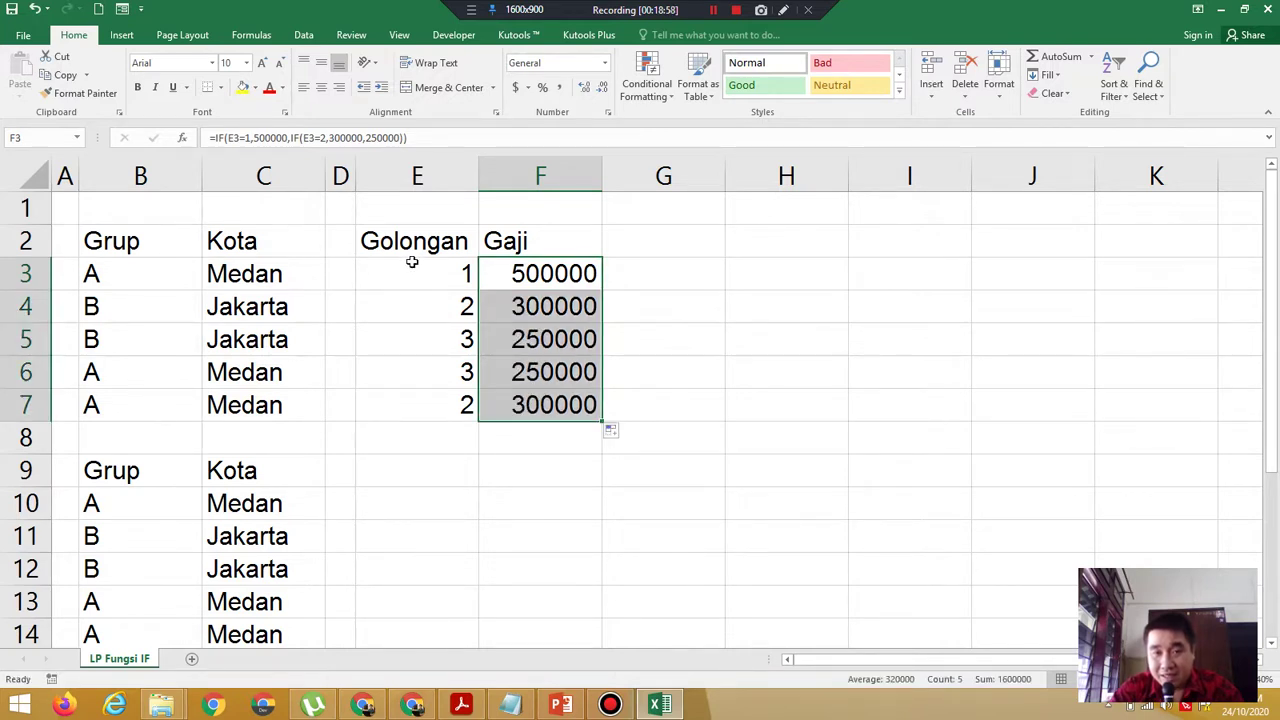
# Copy the Golongan and Gaji table in E2:F7 and paste it with its top-left cell at E9.
pyautogui.moveTo(420, 242); pyautogui.dragTo(558, 405)
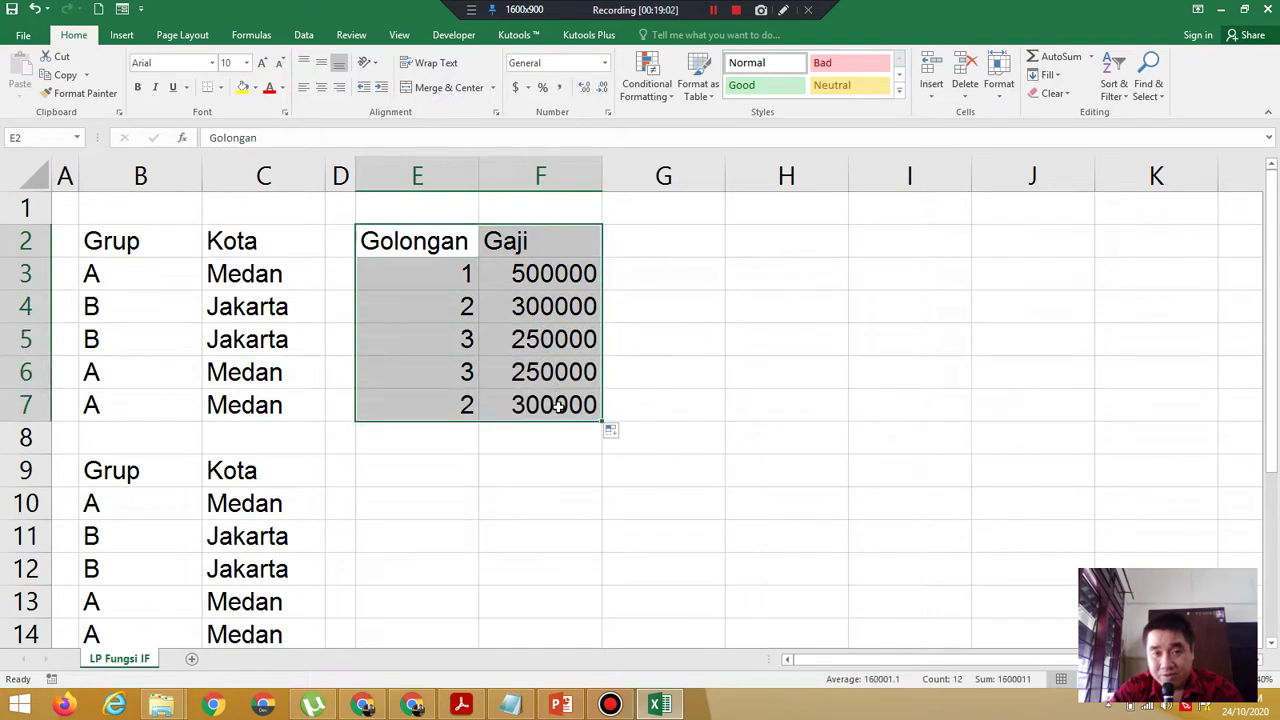
pyautogui.rightClick(508, 372)
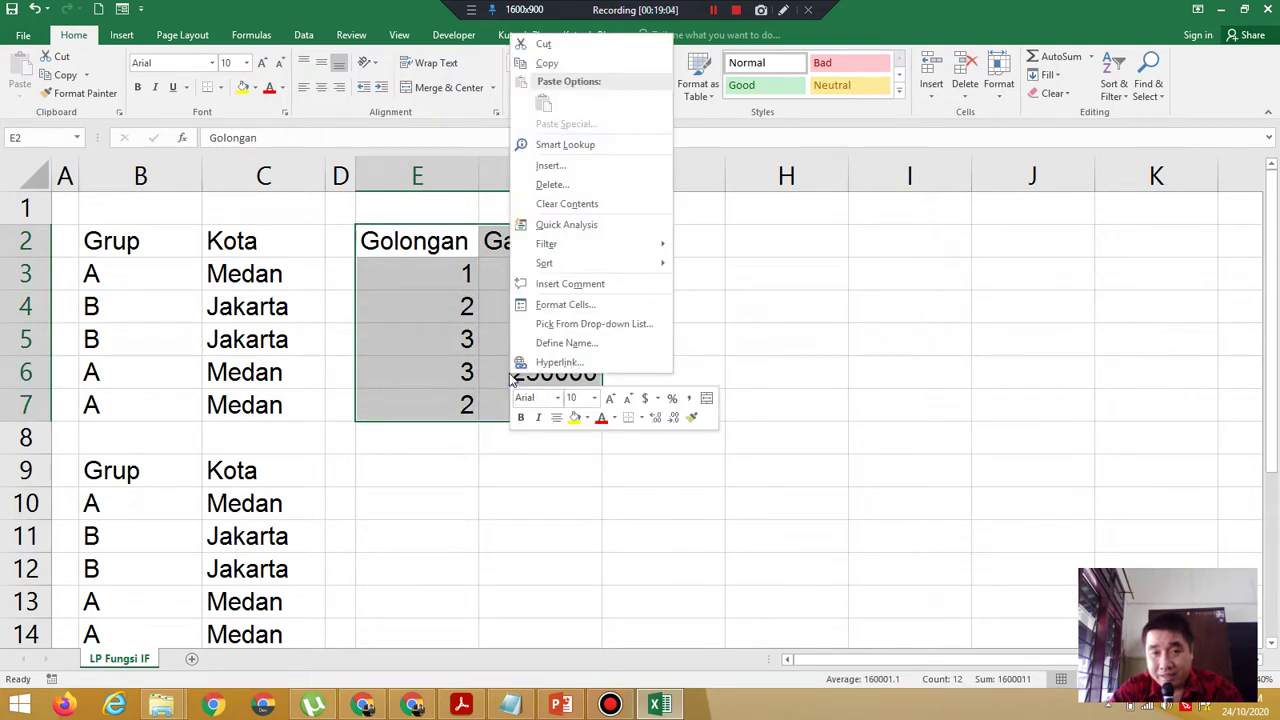
pyautogui.click(569, 66)
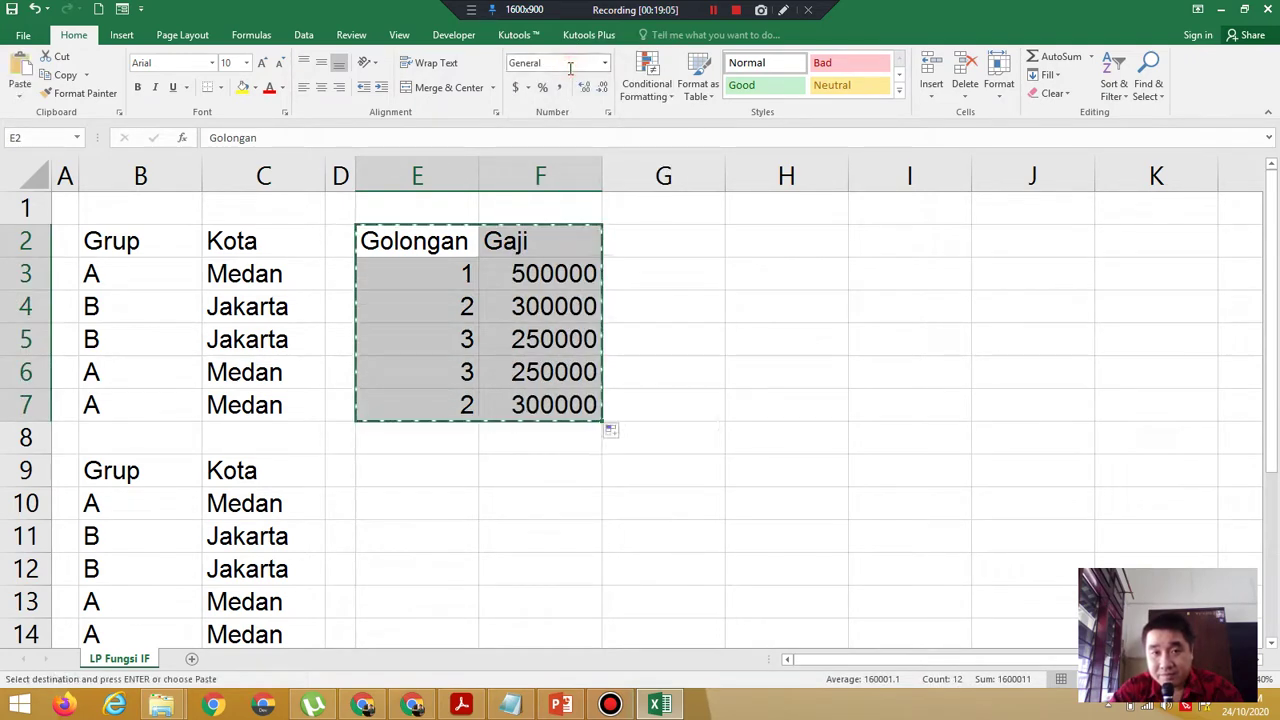
pyautogui.click(407, 462)
pyautogui.rightClick(409, 470)
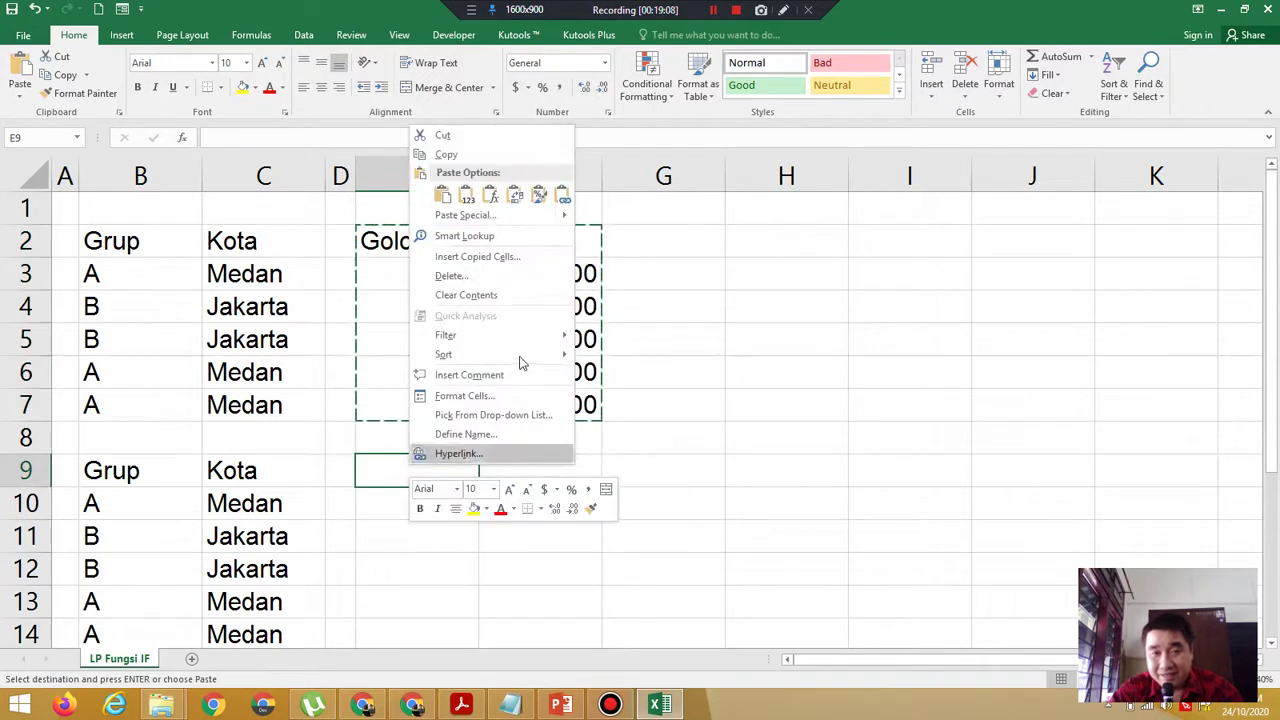
pyautogui.click(445, 198)
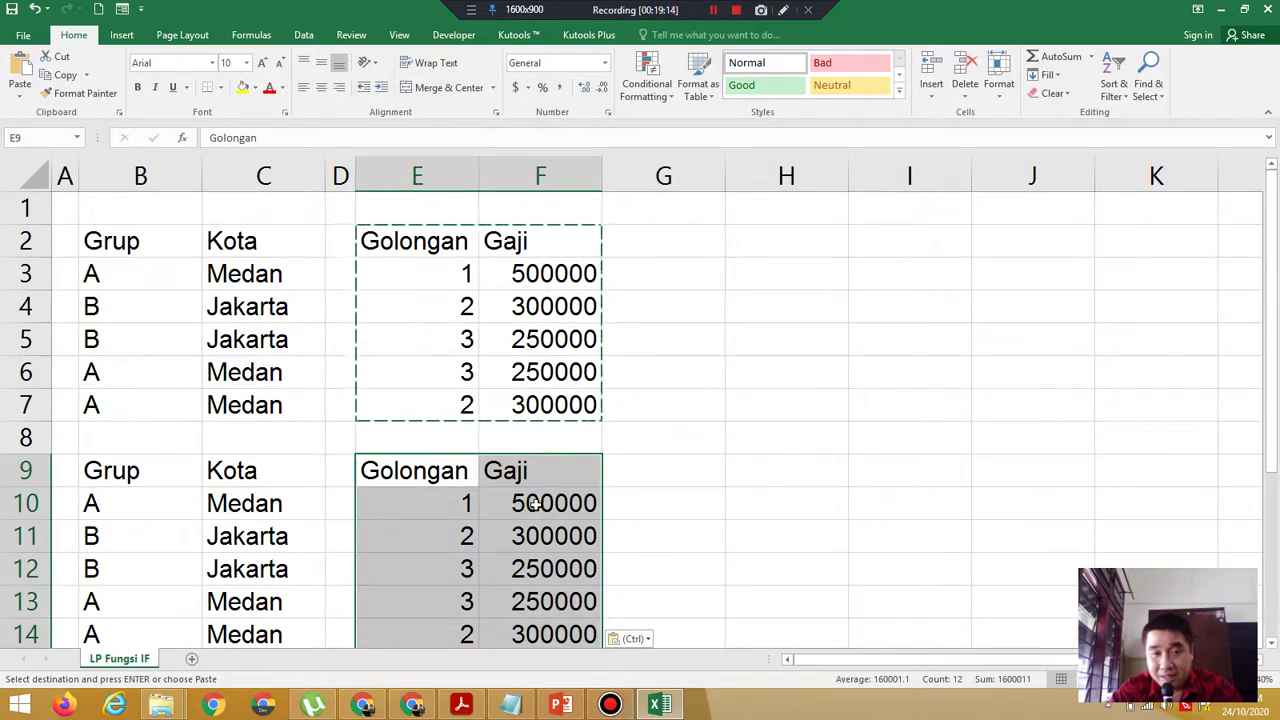
# Clear the copied Gaji values in F10:F14 and select F10.
pyautogui.moveTo(530, 505); pyautogui.dragTo(544, 637)
pyautogui.press('Delete')
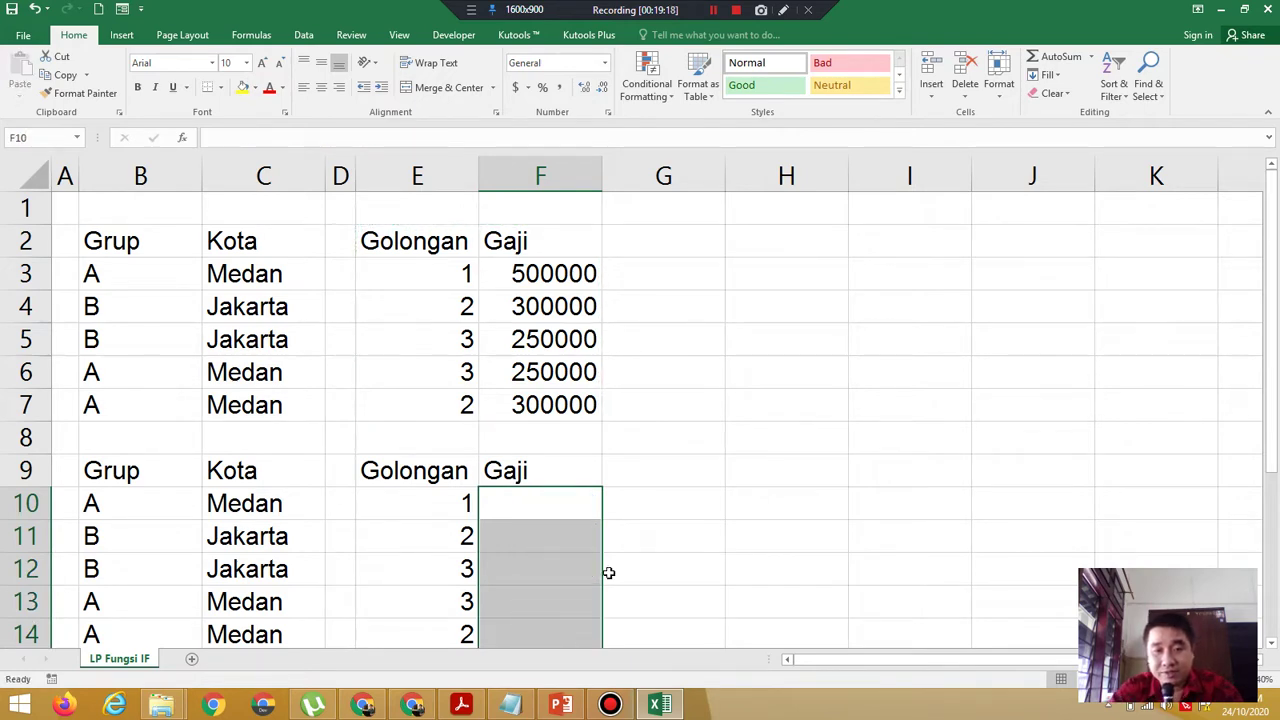
pyautogui.click(557, 507)
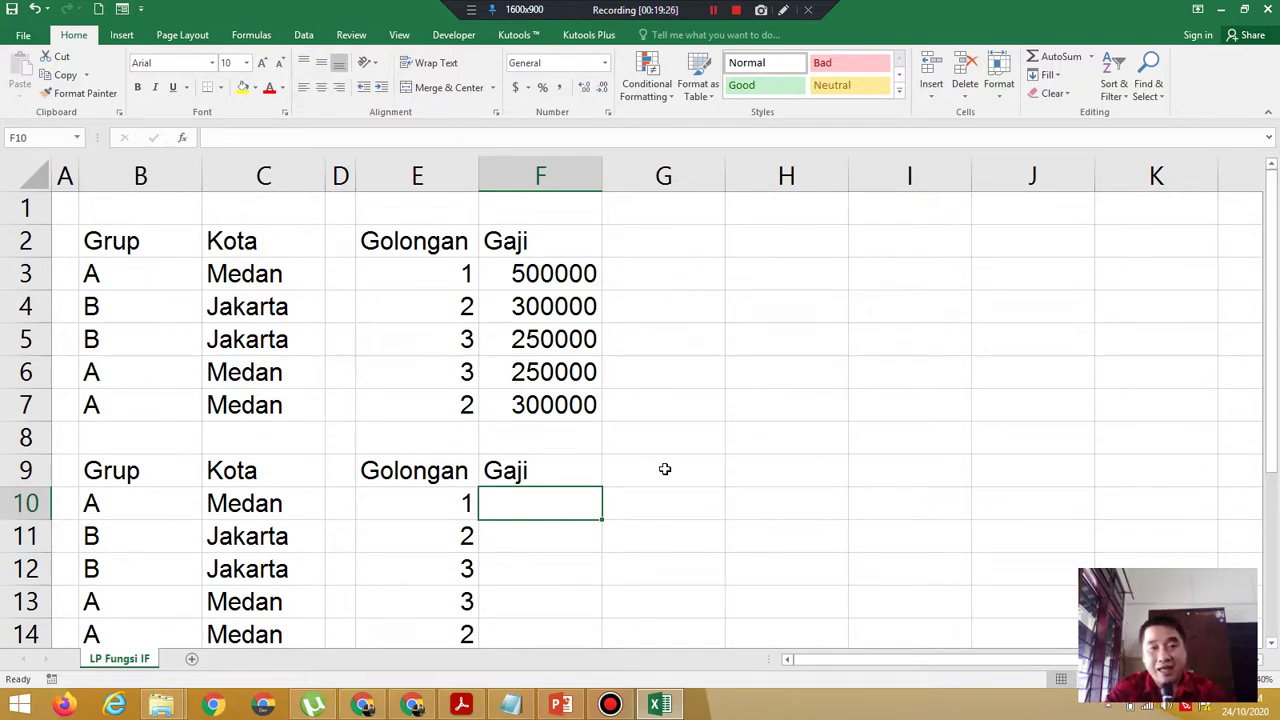
# Review the nested IF formula in F3 and start an IF formula in F10 with the logical test E10=2.
pyautogui.doubleClick(577, 275)
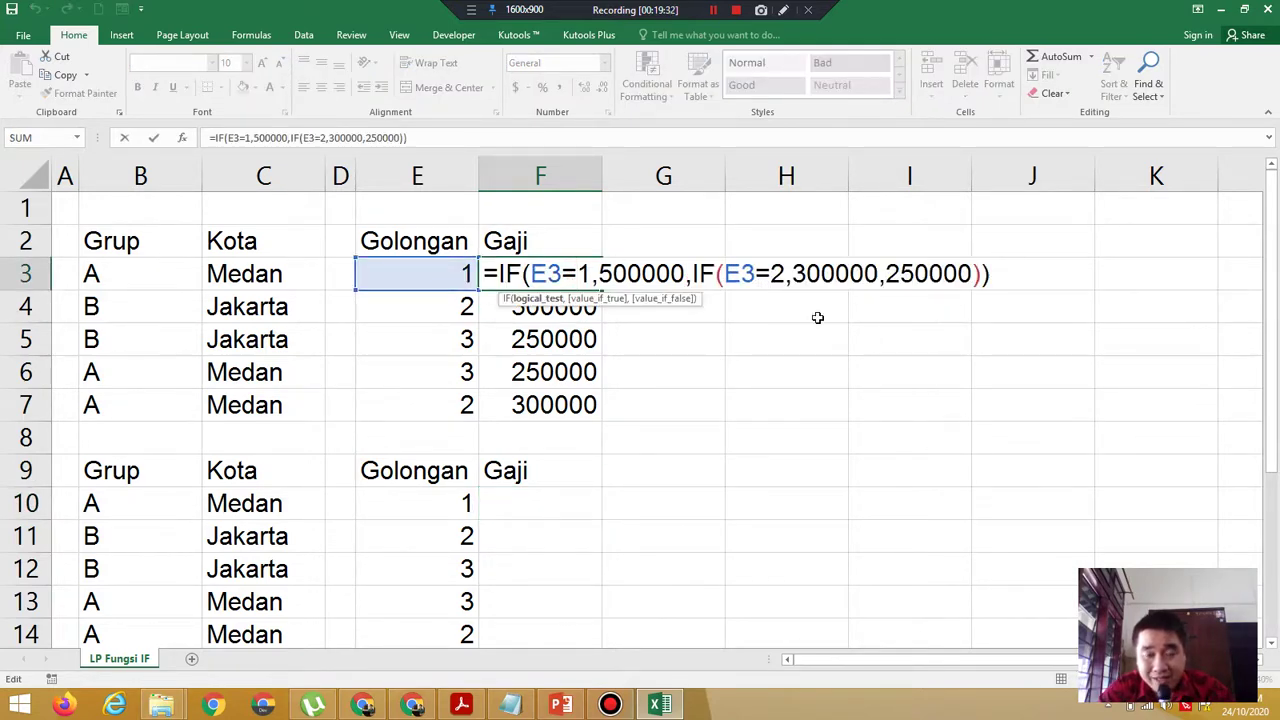
pyautogui.press('Return')
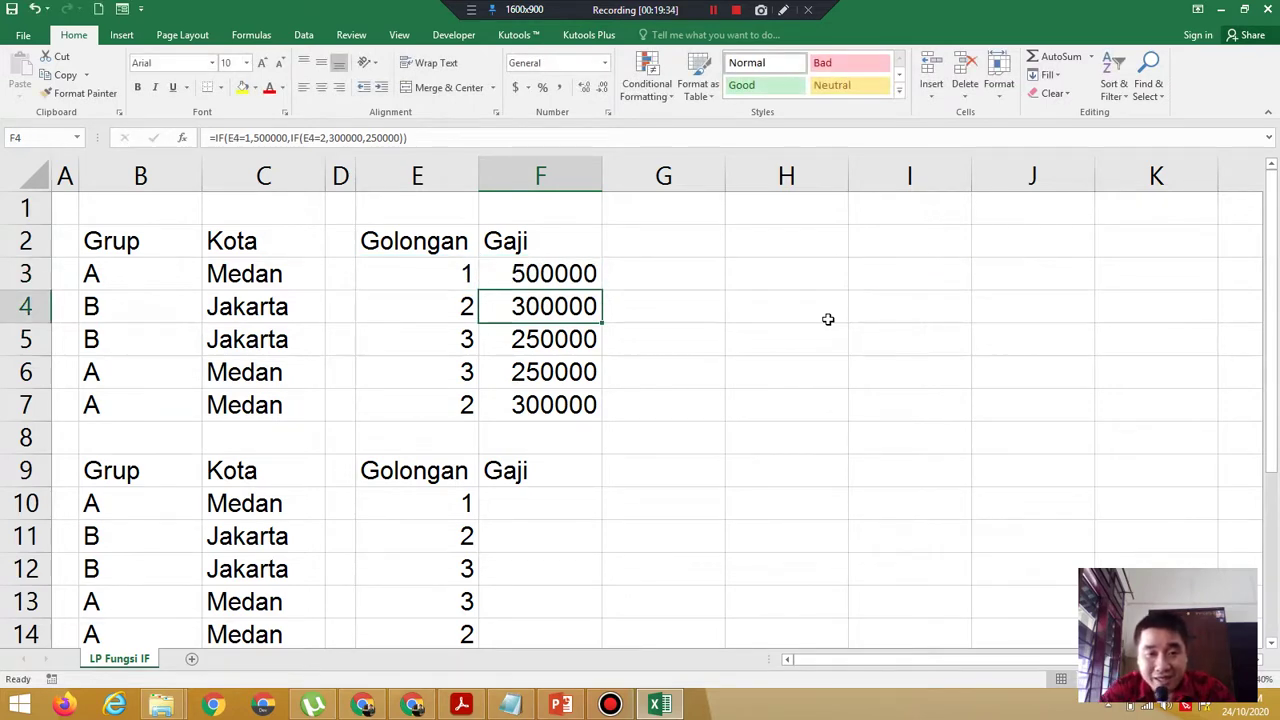
pyautogui.click(526, 495)
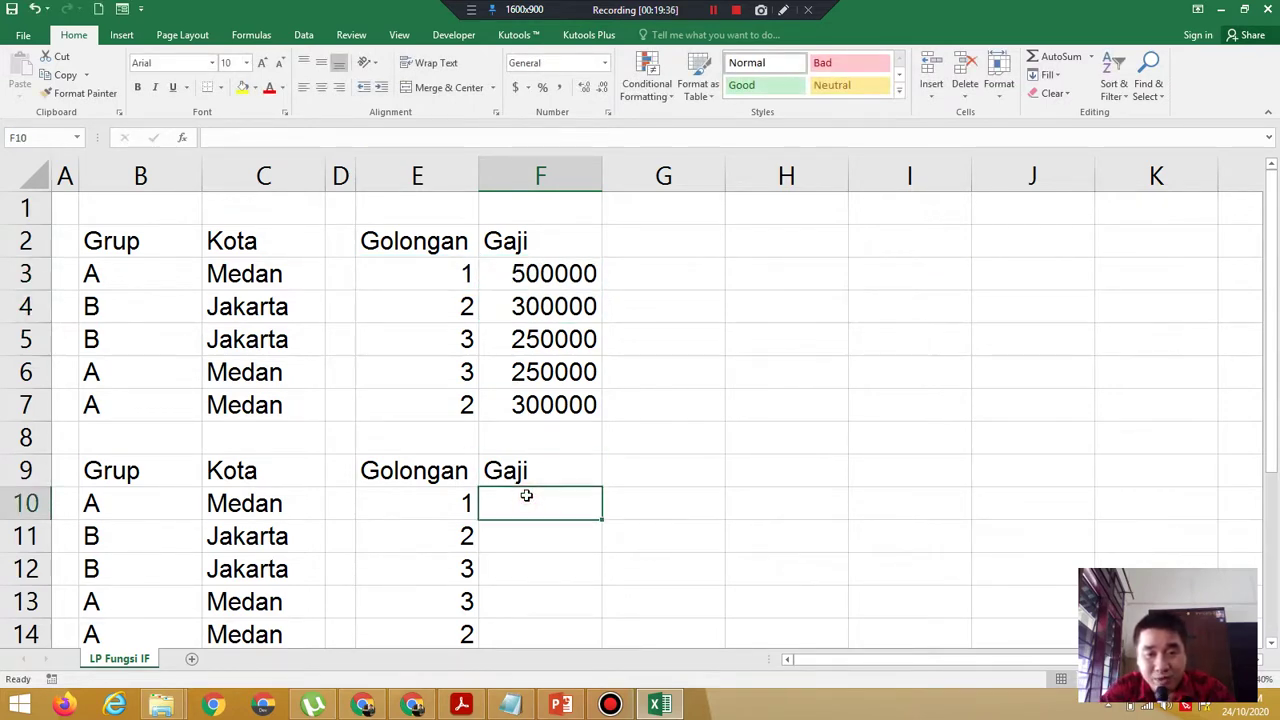
pyautogui.write('=')
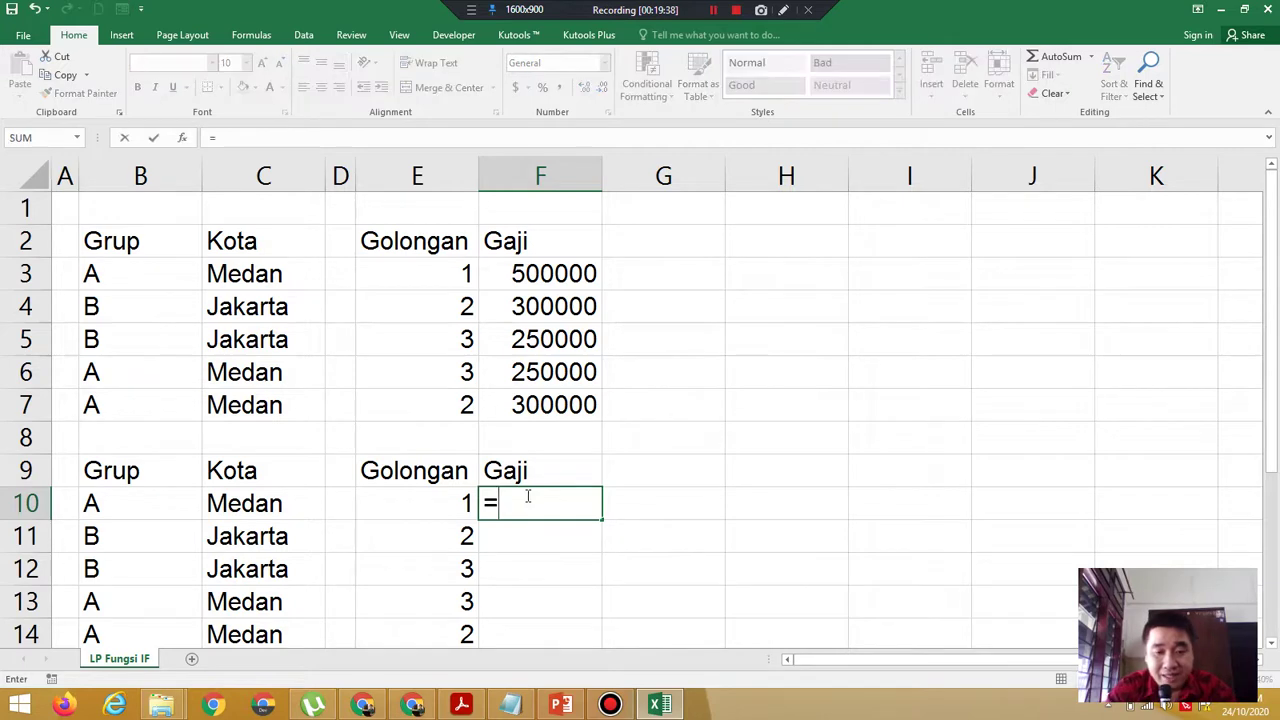
pyautogui.write('If(')
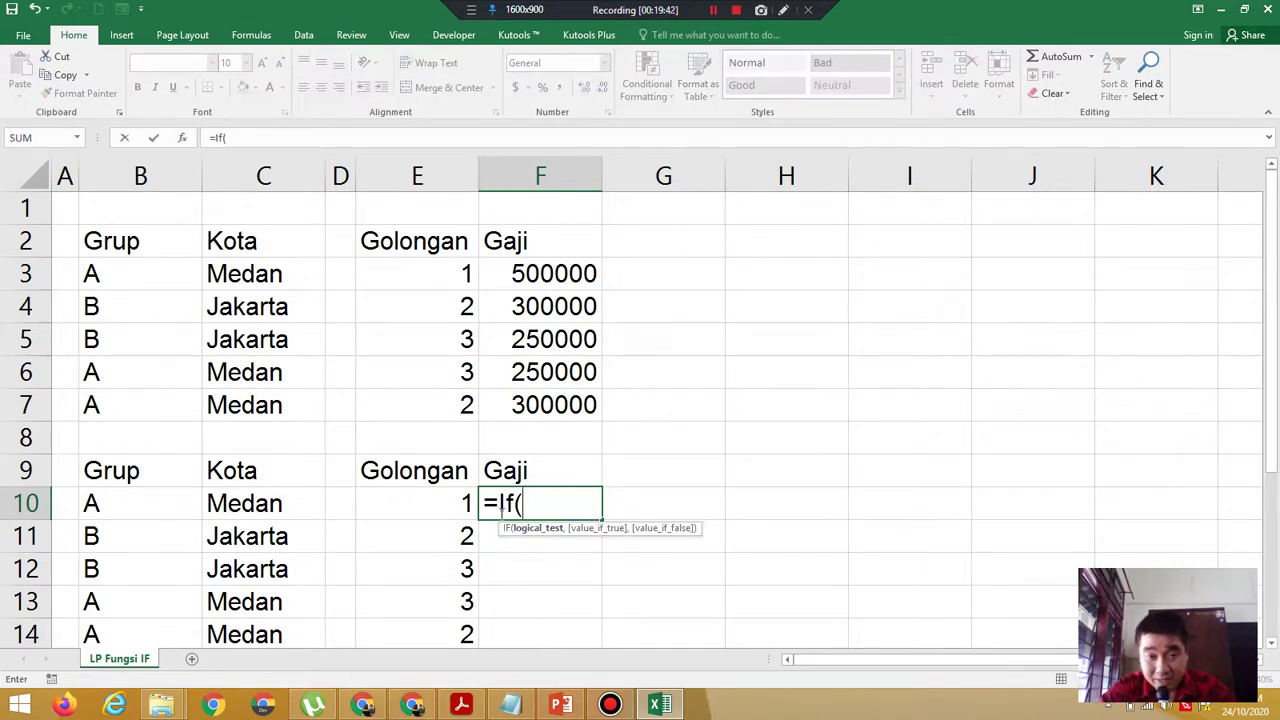
pyautogui.click(444, 506)
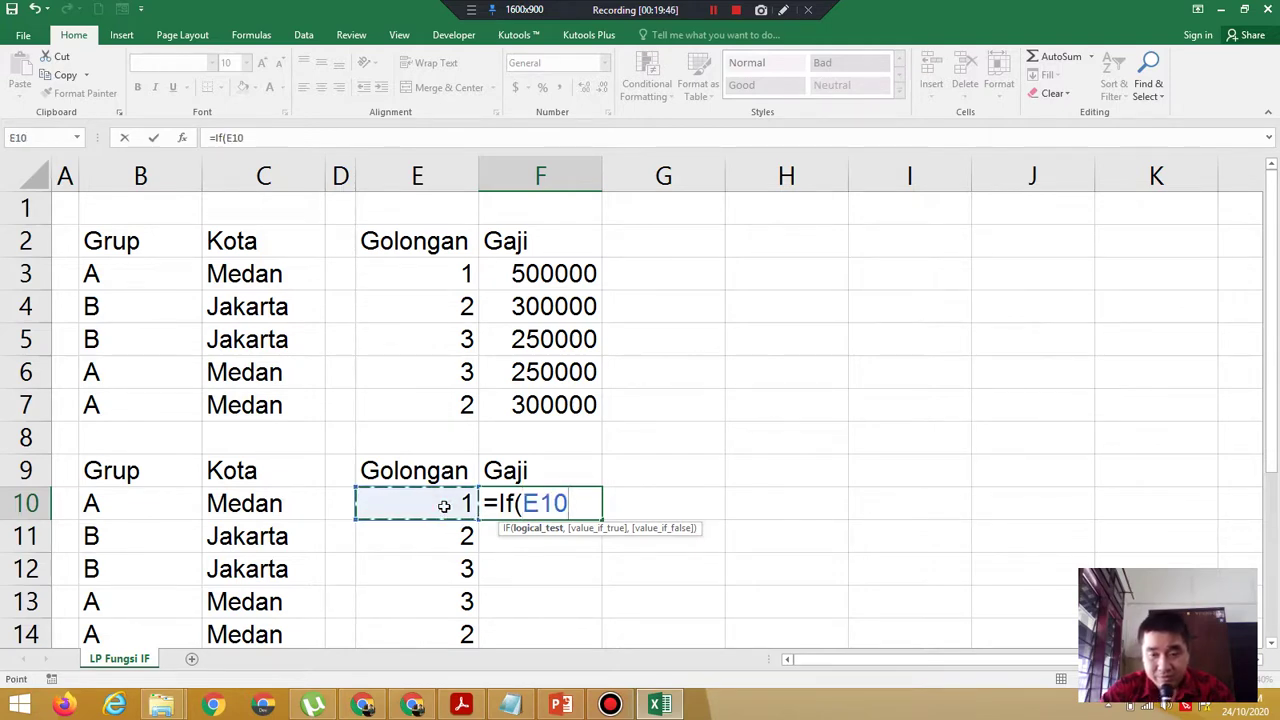
pyautogui.write('=')
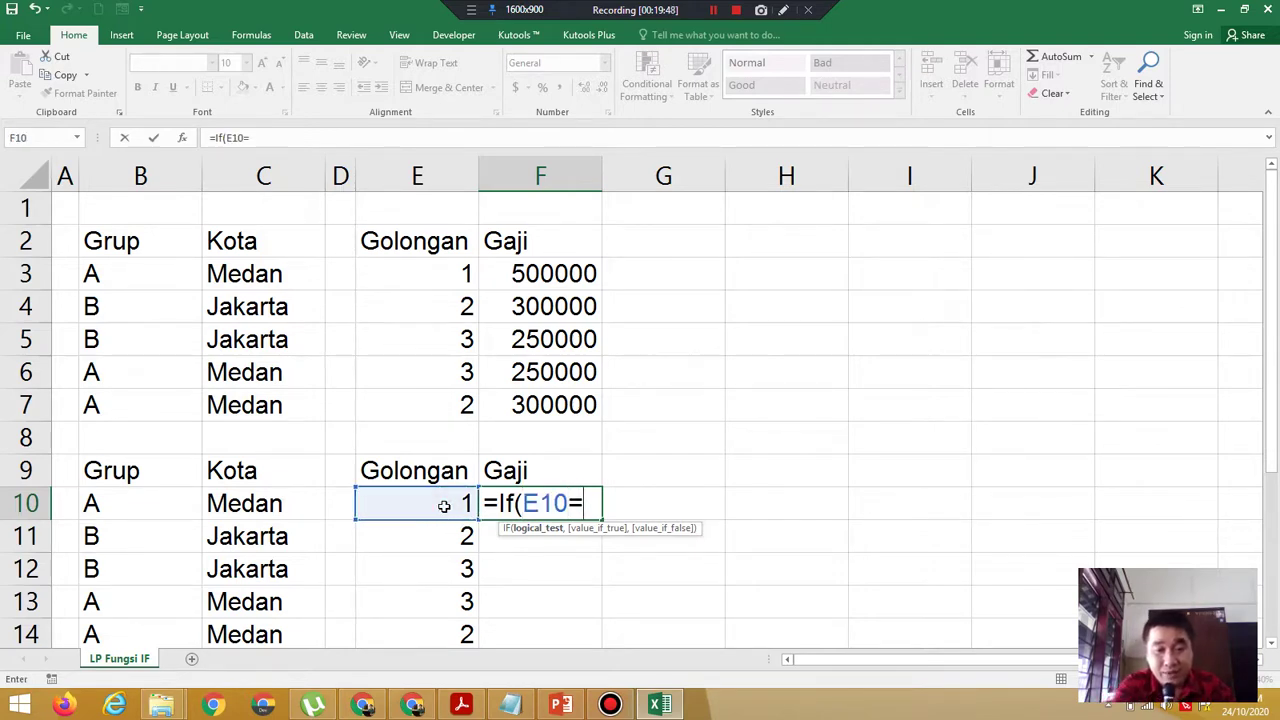
pyautogui.write('2')
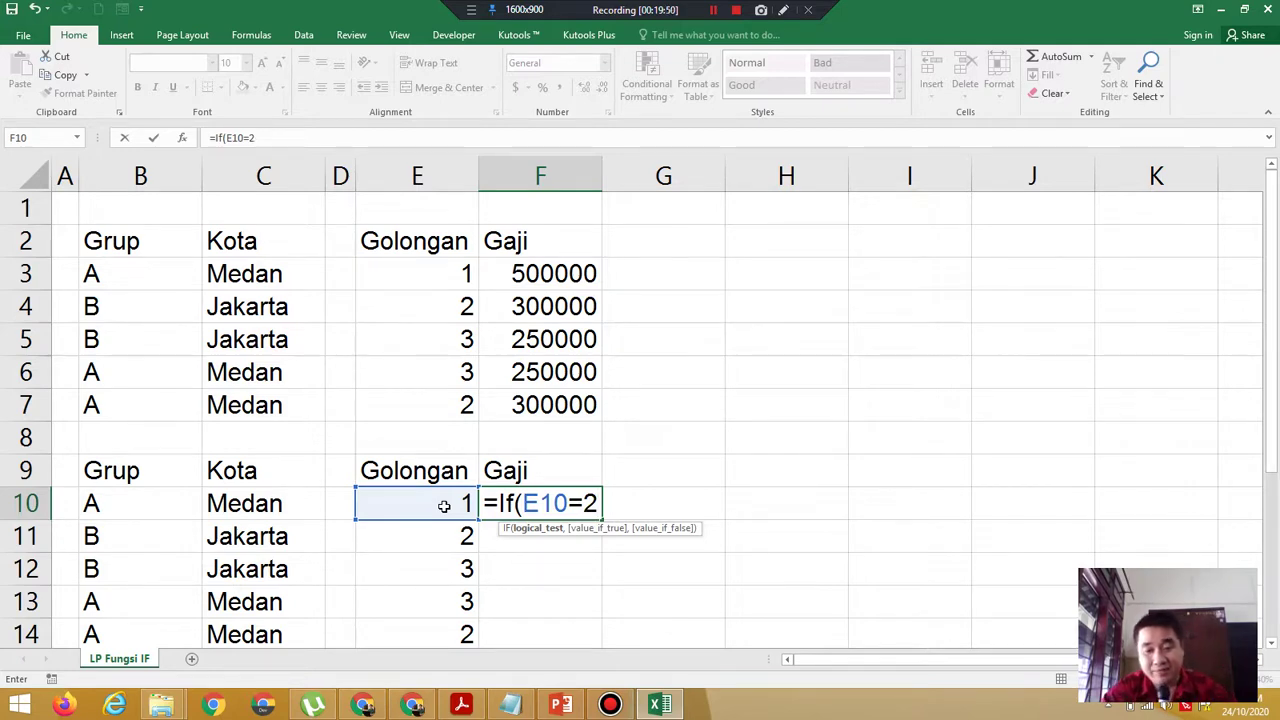
pyautogui.write(',')
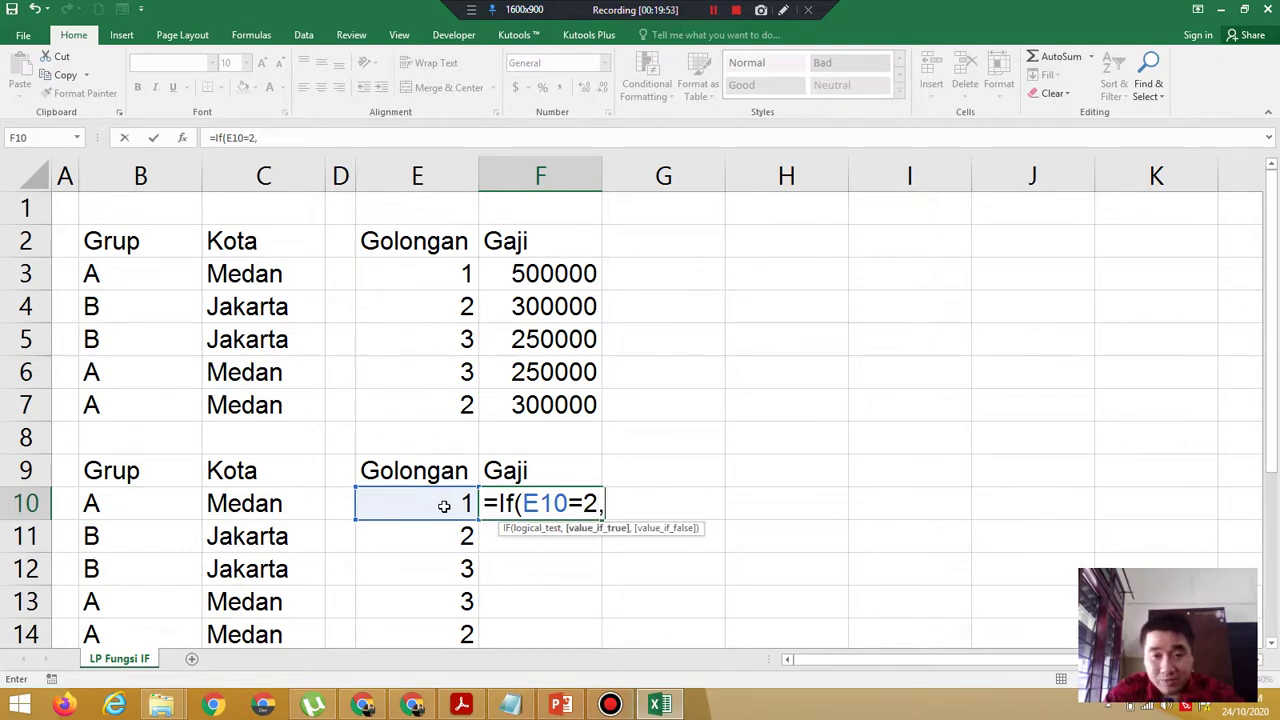
# Check the Gaji for Gol 2 in the PDF and add 300000 as the value if true in the F10 formula.
pyautogui.click(470, 706)
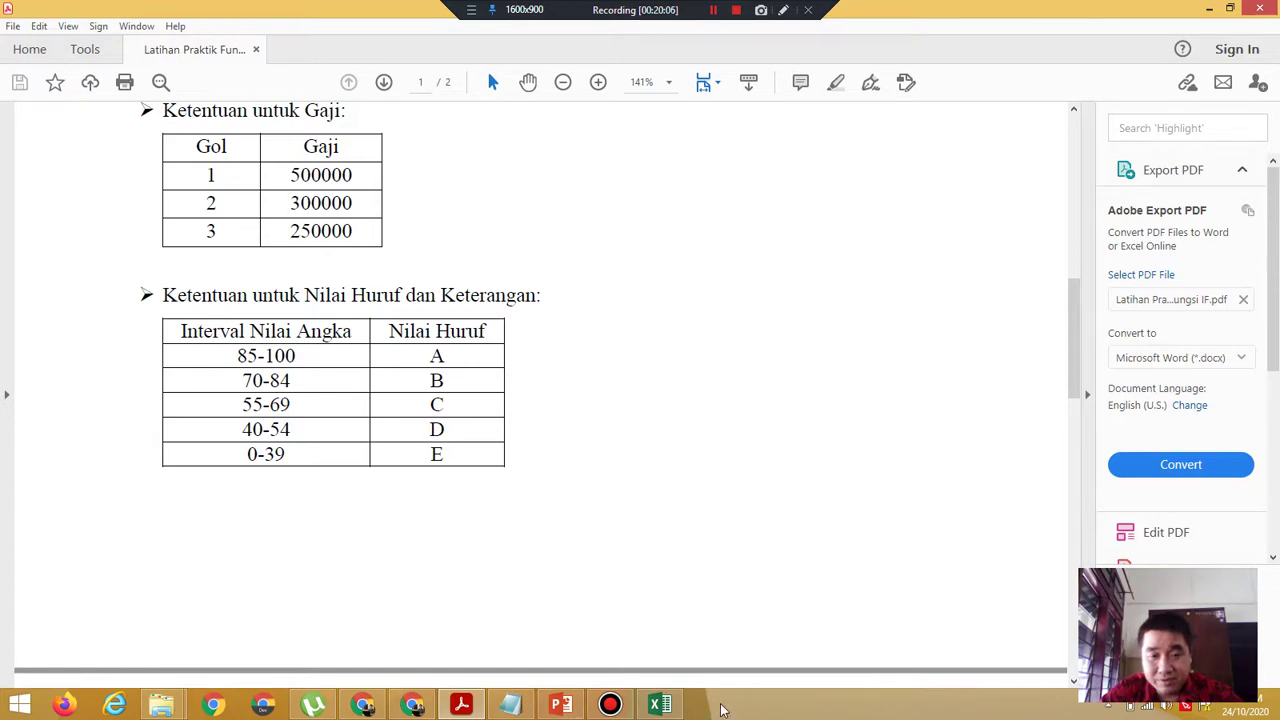
pyautogui.click(672, 706)
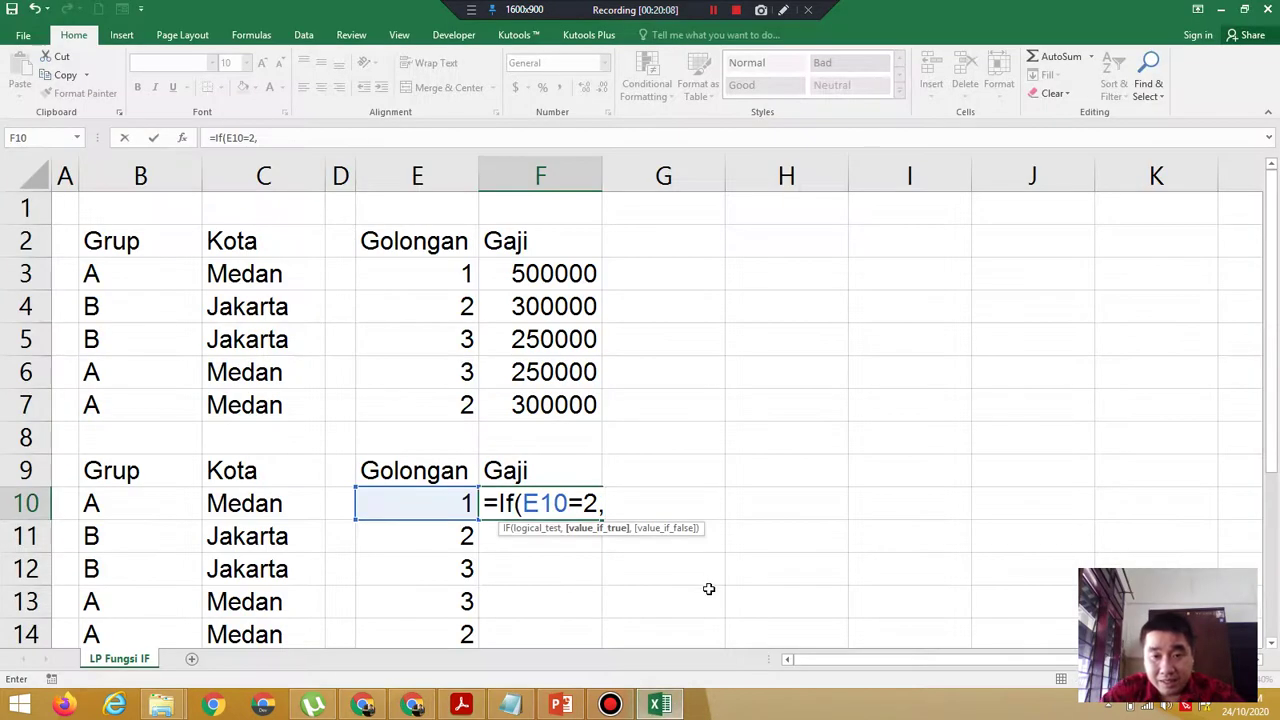
pyautogui.write('300')
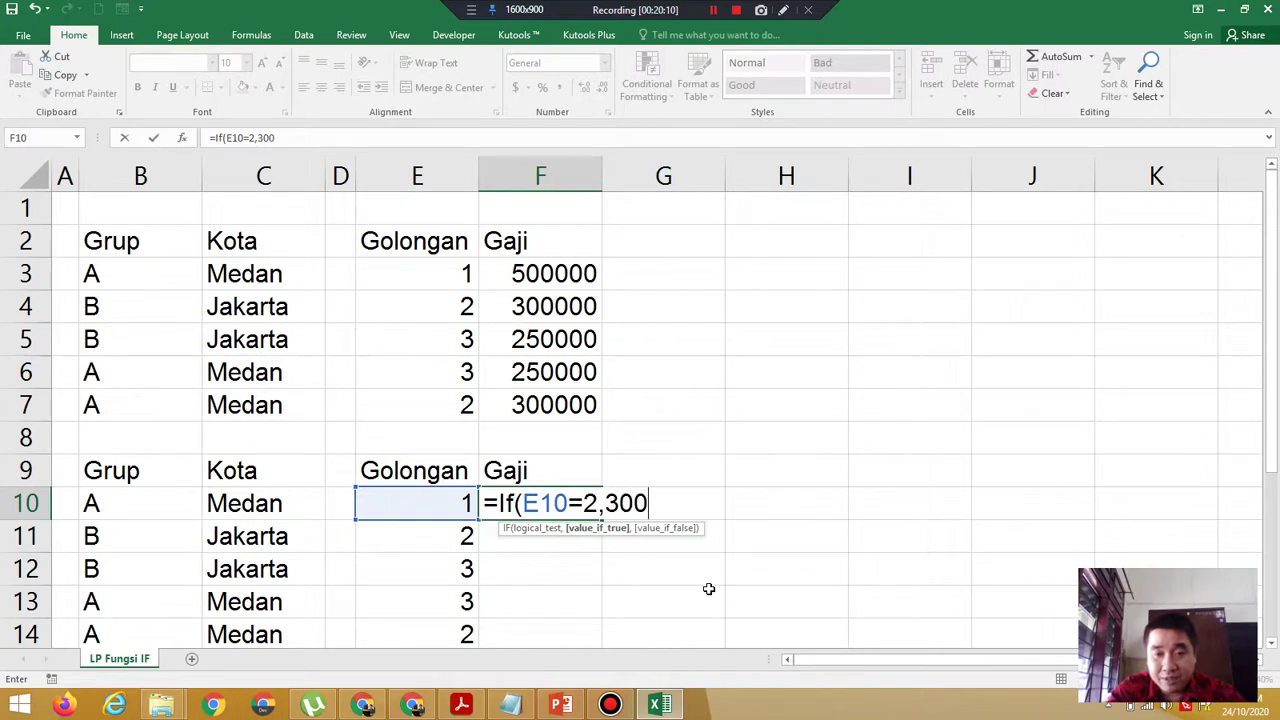
pyautogui.write('00')
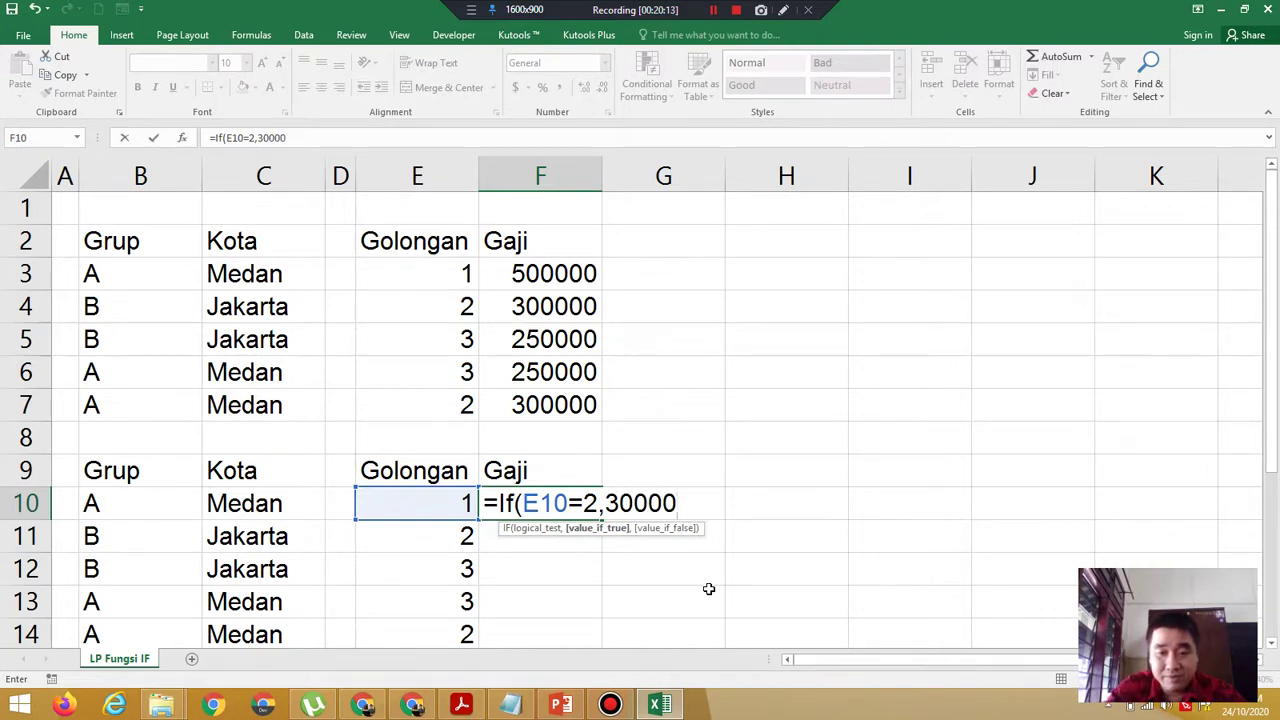
pyautogui.write('0,')
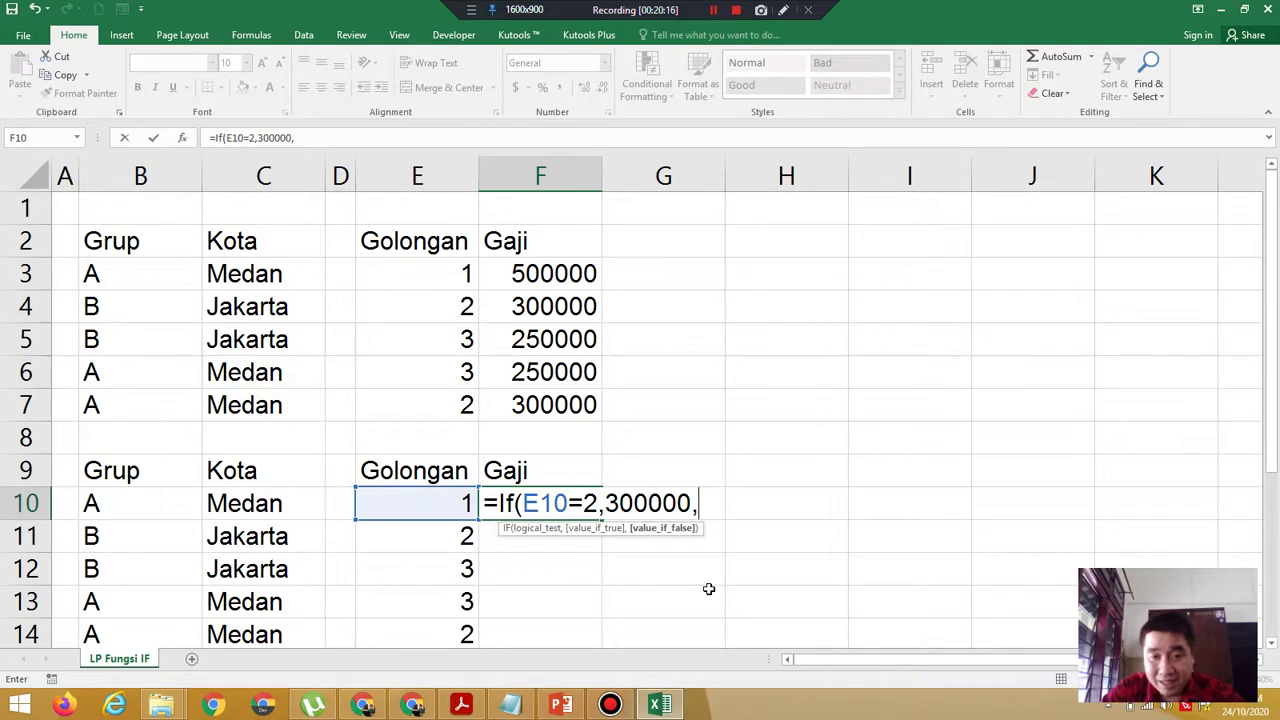
# Check the Gaji rules in the PDF and nest a second IF in the F10 formula with test E10=1 and 500000 as value if true.
pyautogui.click(459, 706)
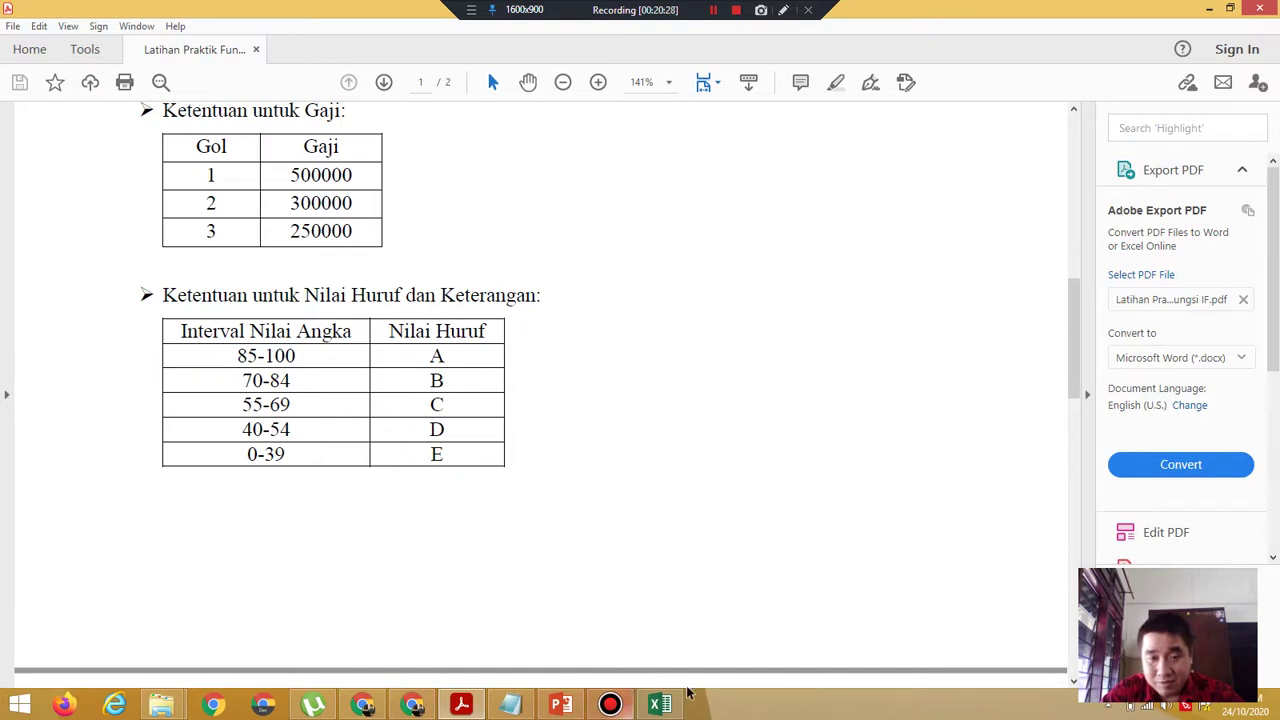
pyautogui.click(660, 706)
pyautogui.write('If(E10=2,300000,I')
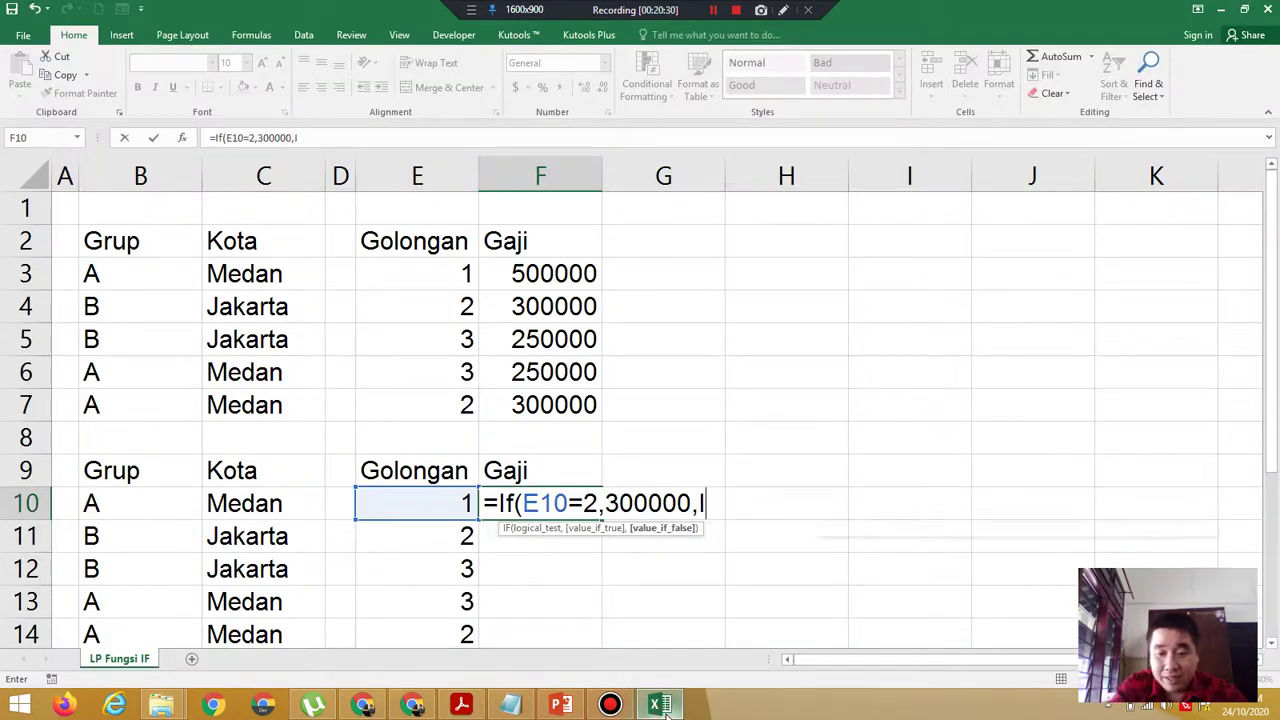
pyautogui.write('(')
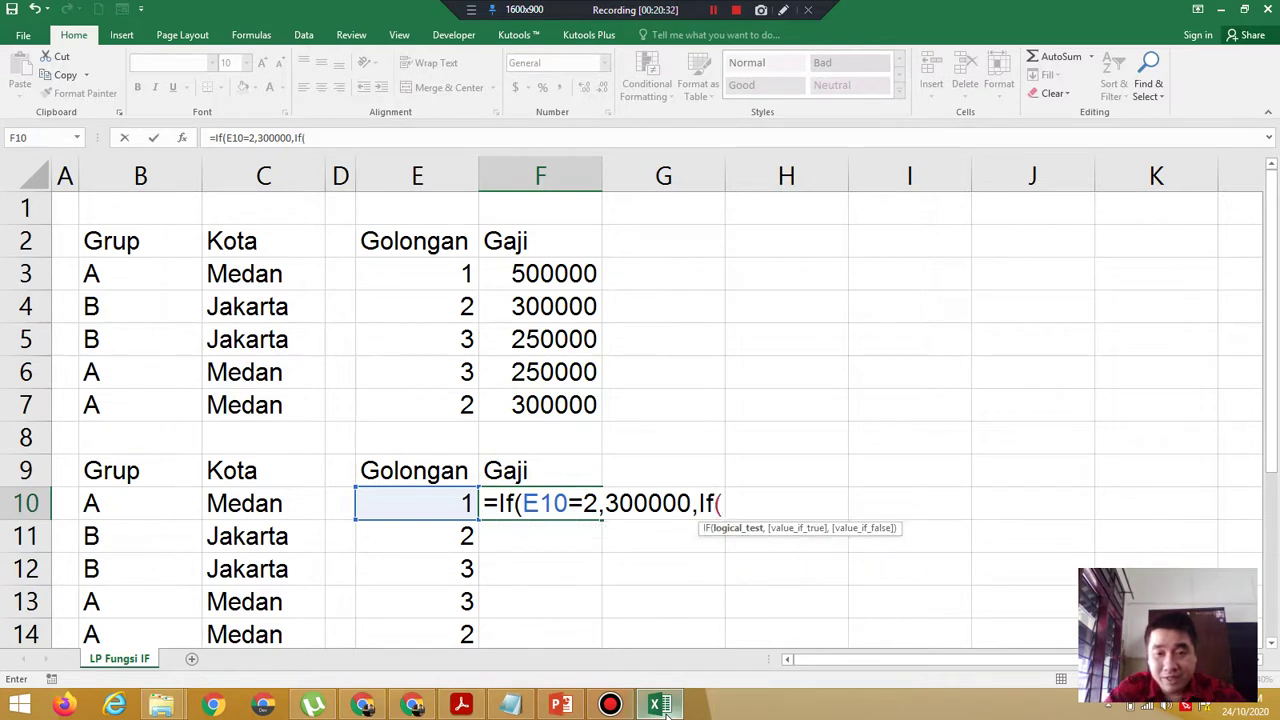
pyautogui.click(458, 507)
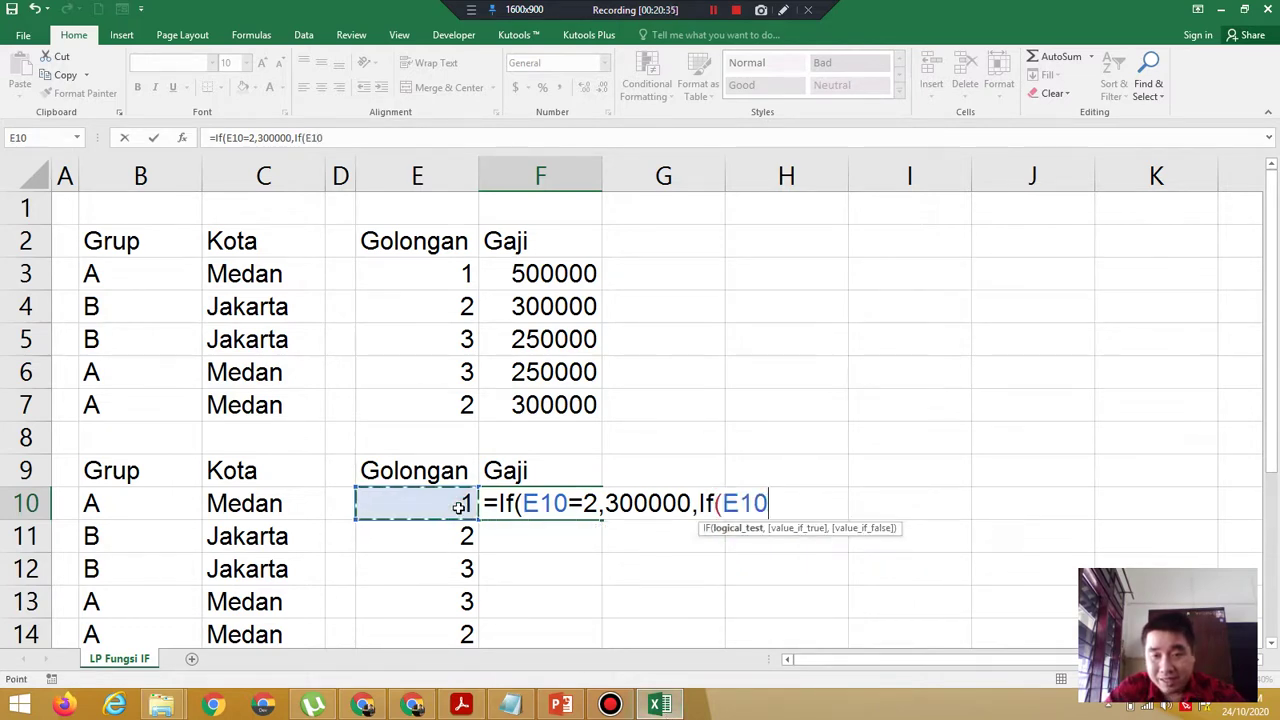
pyautogui.write('=')
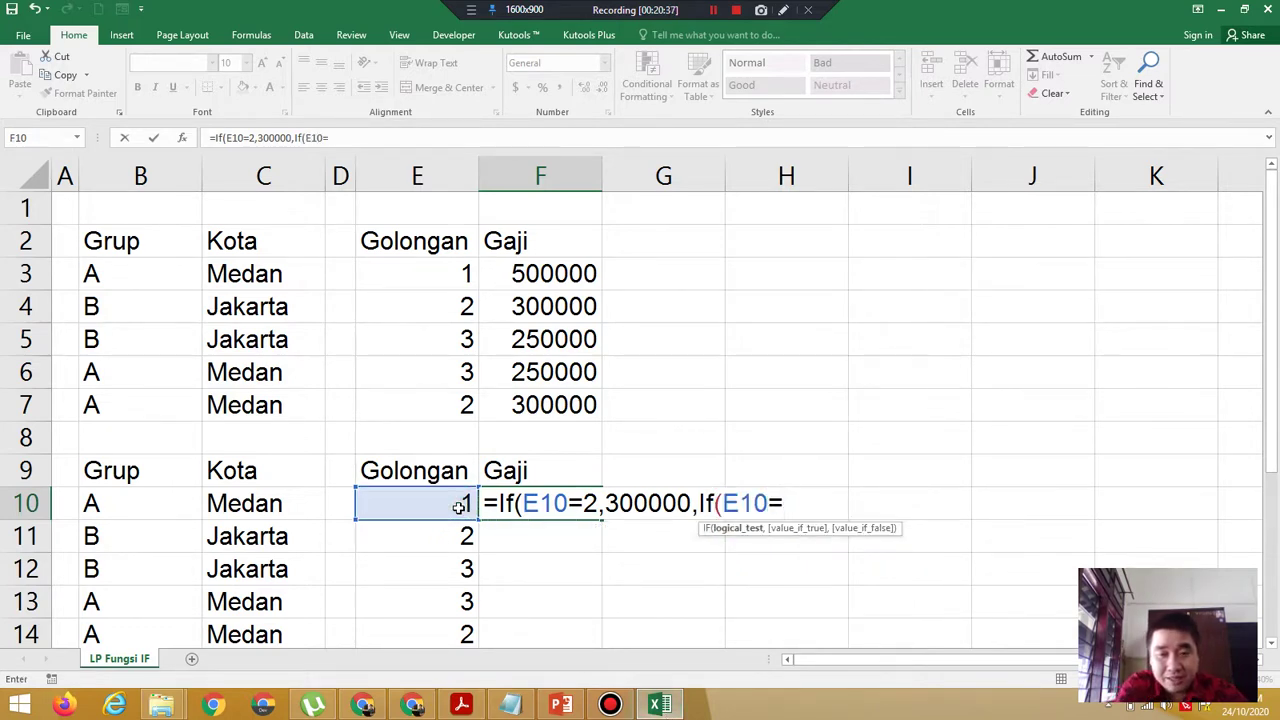
pyautogui.write('1,')
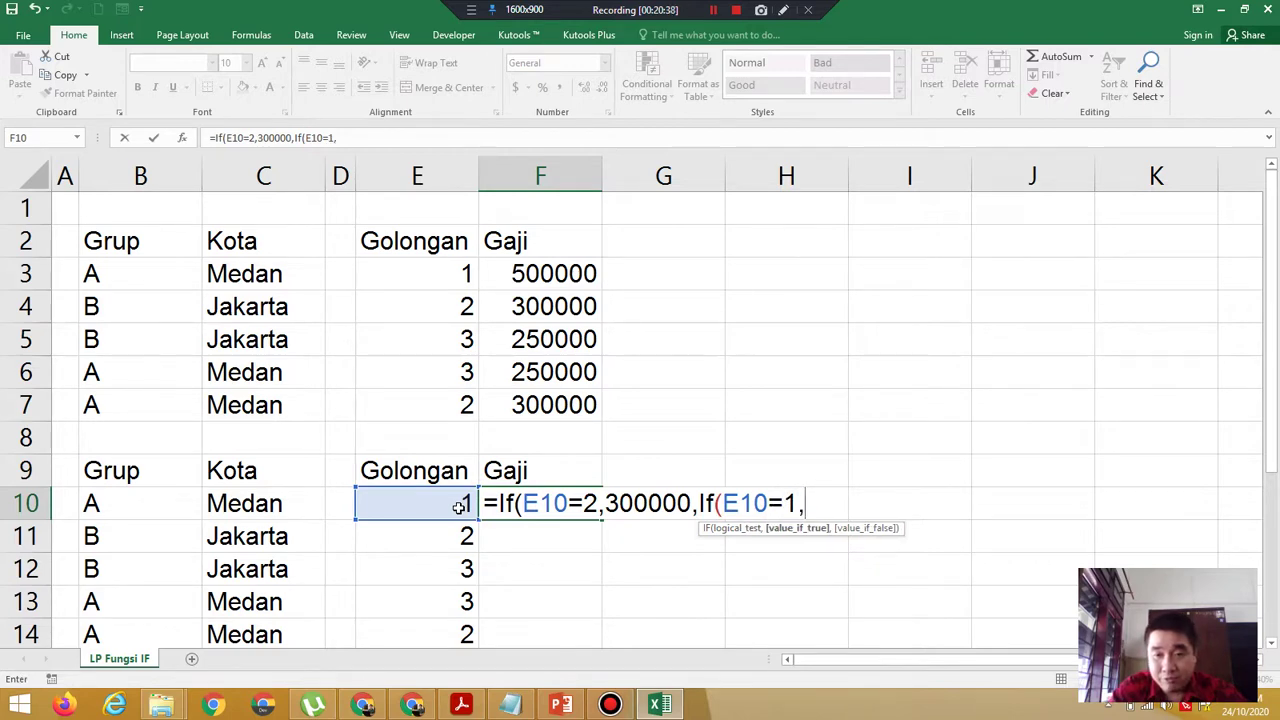
pyautogui.write('500000')
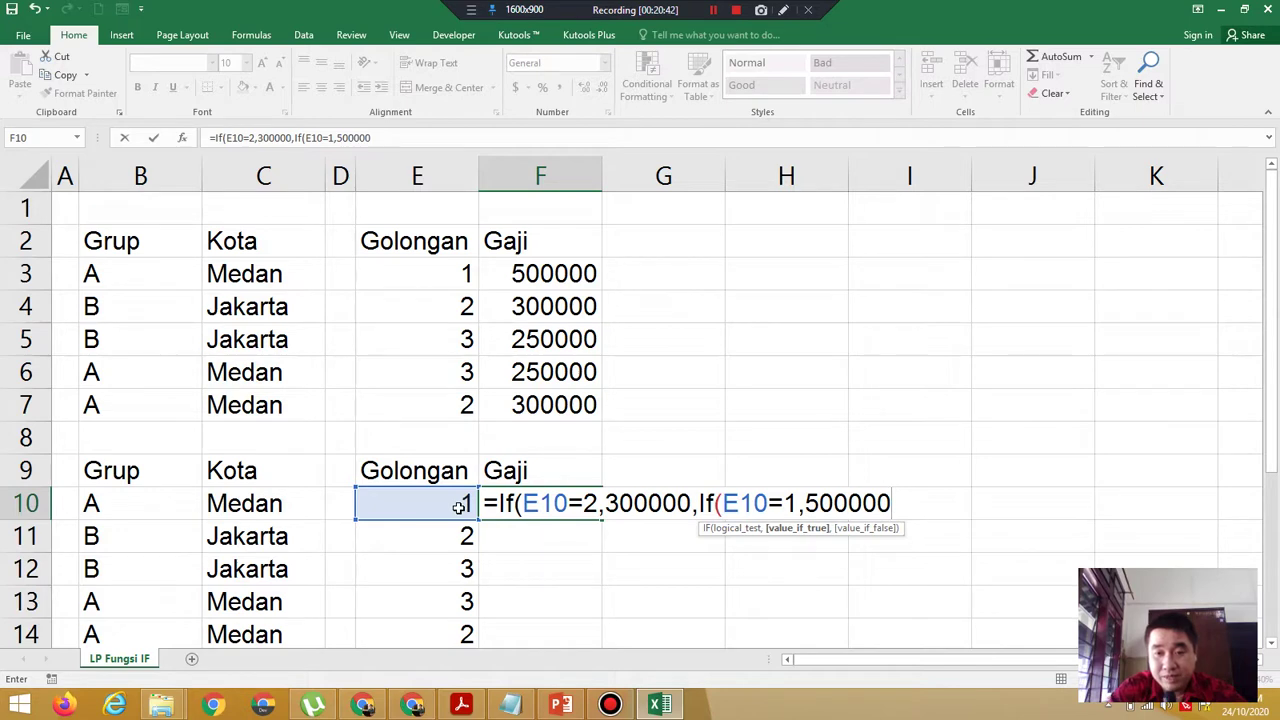
pyautogui.write(',')
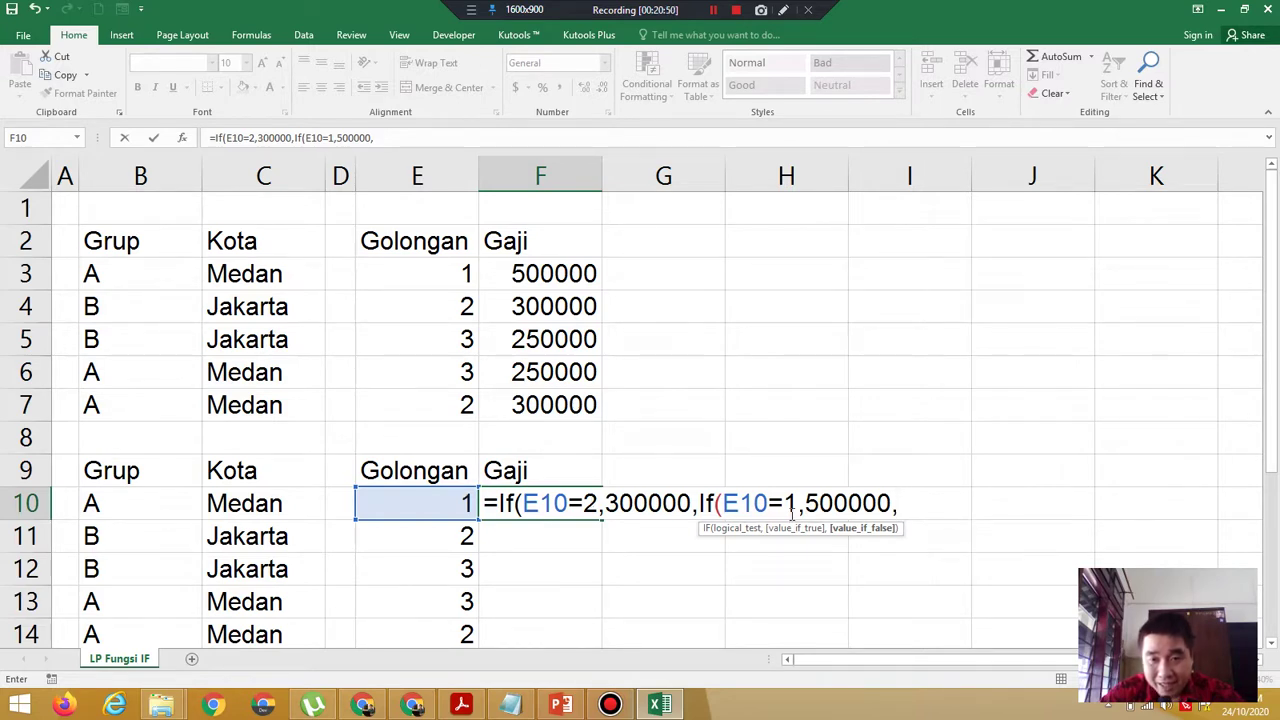
# Check the Gaji for the remaining Gol 3 in the PDF and return to the F10 formula in the workbook.
pyautogui.click(474, 712)
pyautogui.click(475, 712)
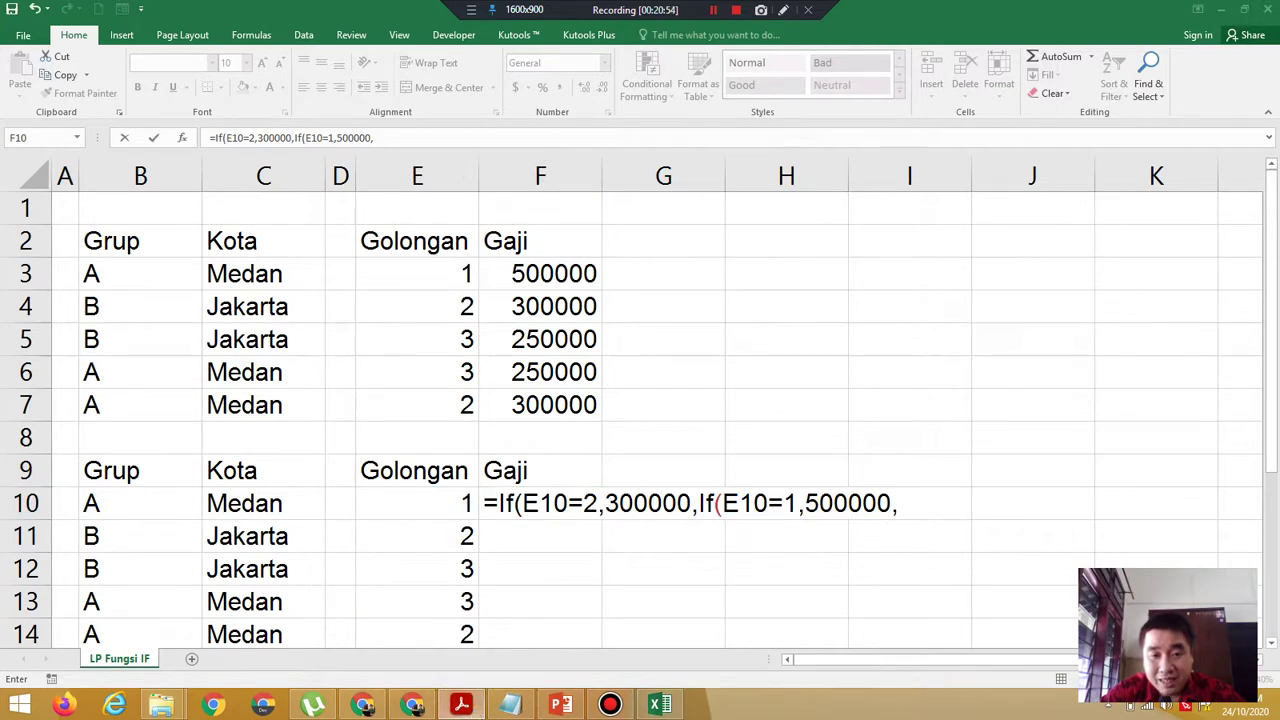
pyautogui.click(478, 708)
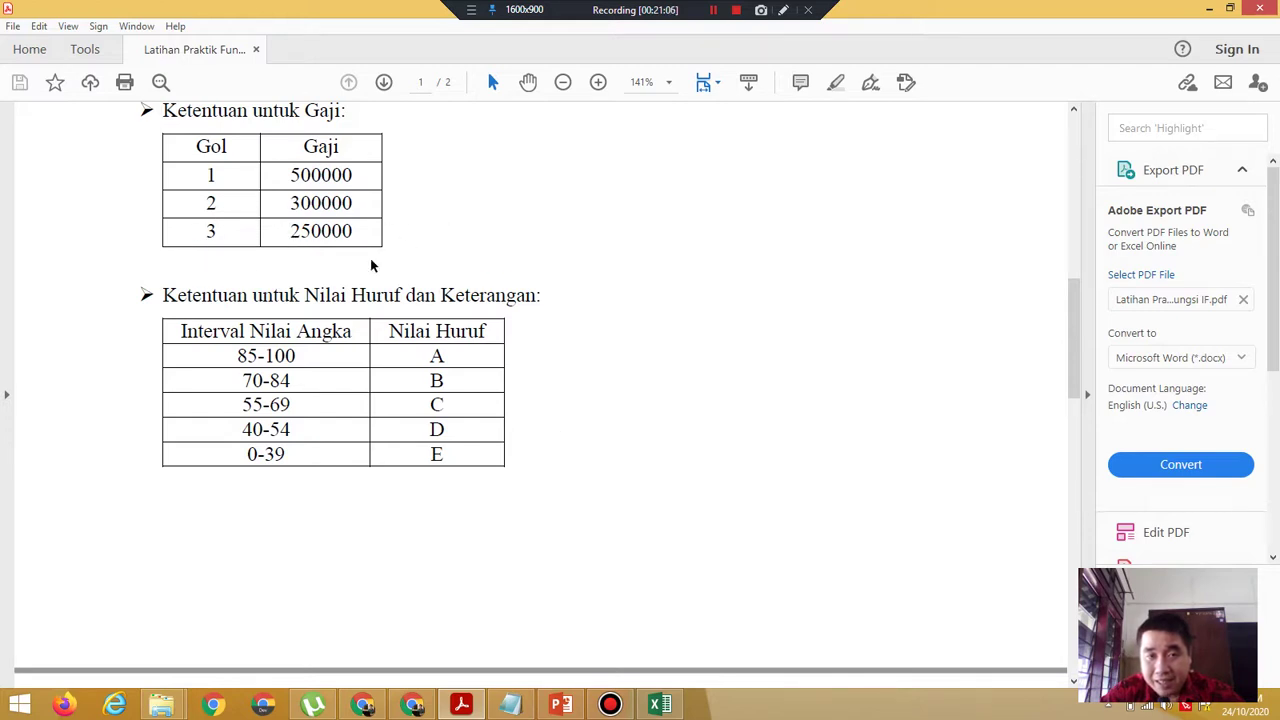
pyautogui.click(678, 706)
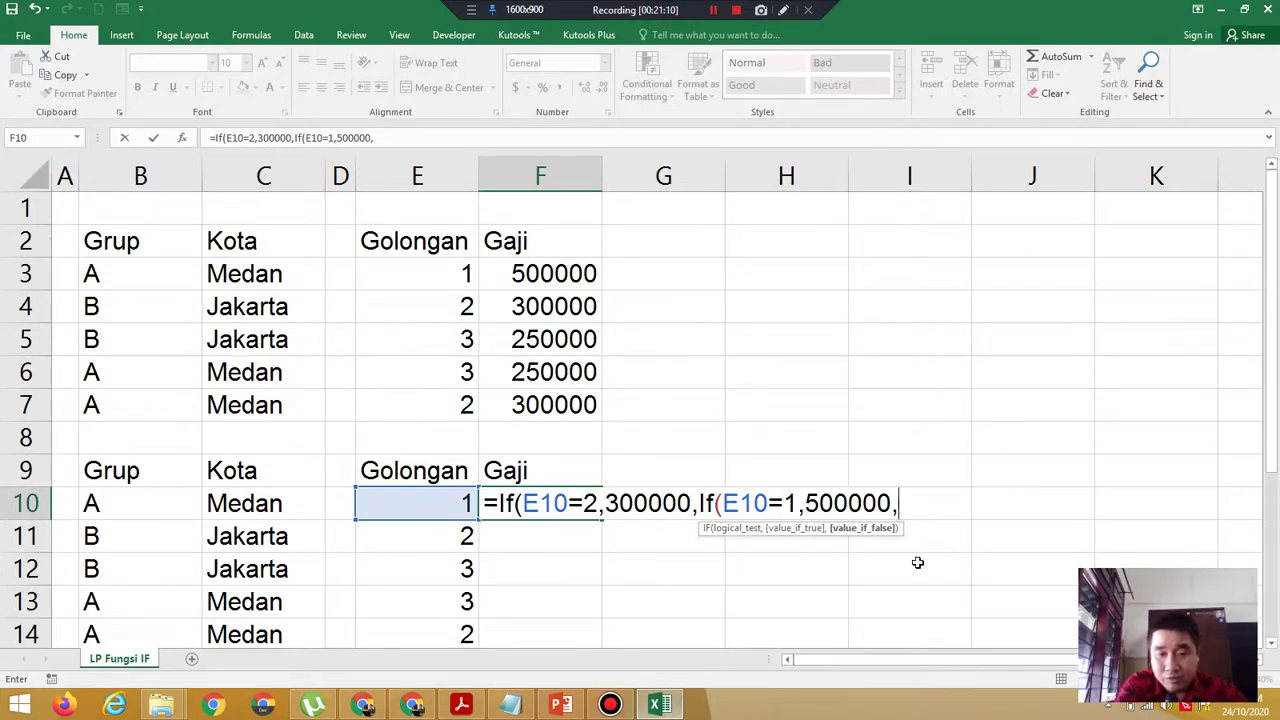
# Complete the formula in F10 as =IF(E10=2,300000,IF(E10=1,500000,250000)) and fill it down to F14.
pyautogui.write('250')
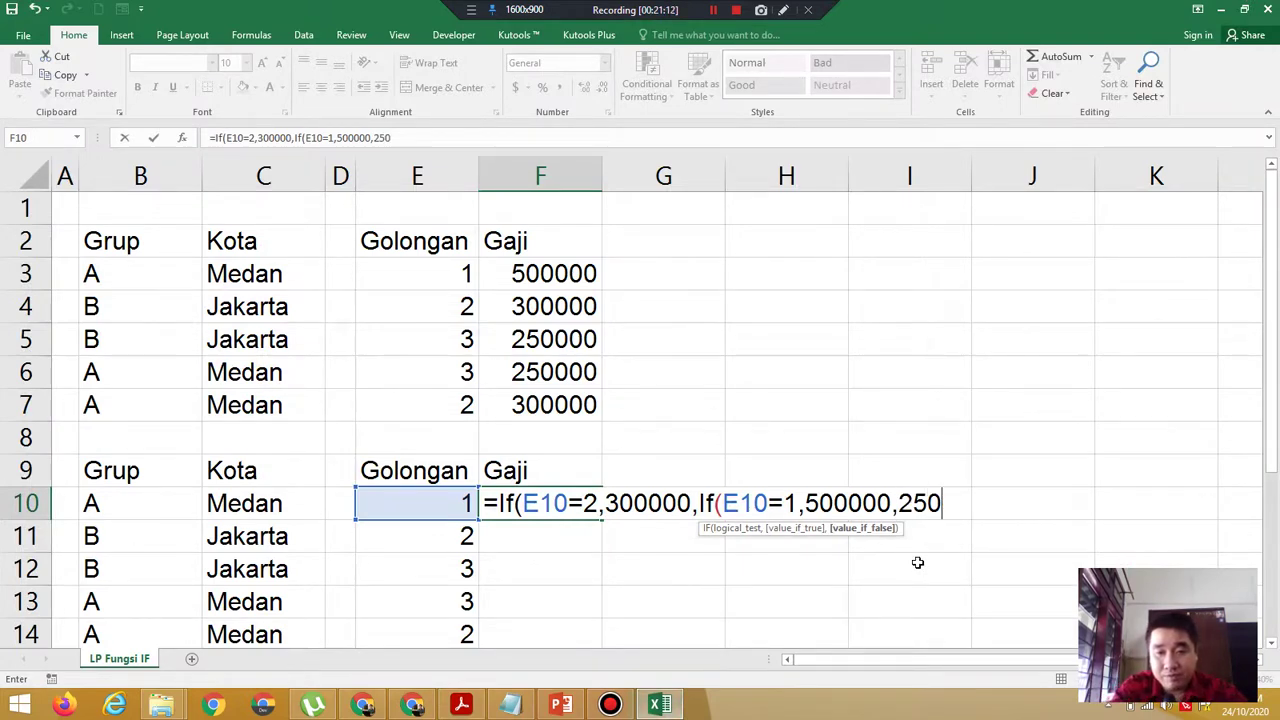
pyautogui.write('000')
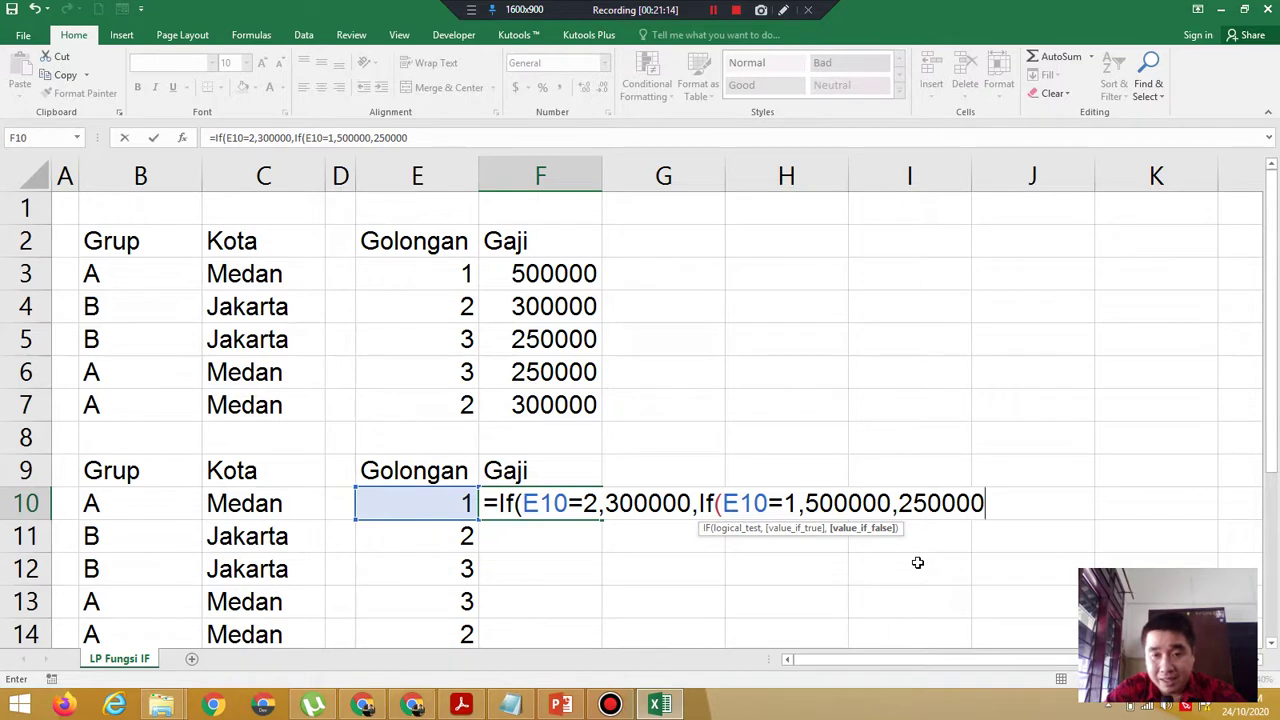
pyautogui.write('))')
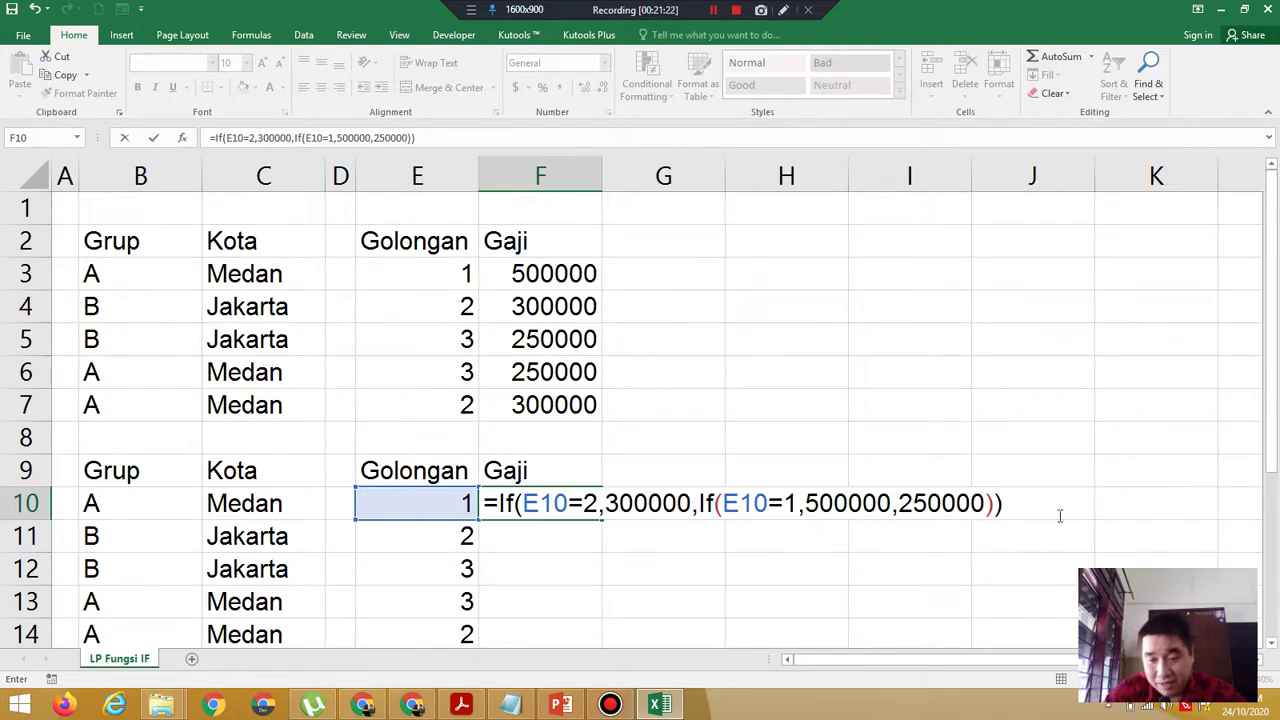
pyautogui.press('Return')
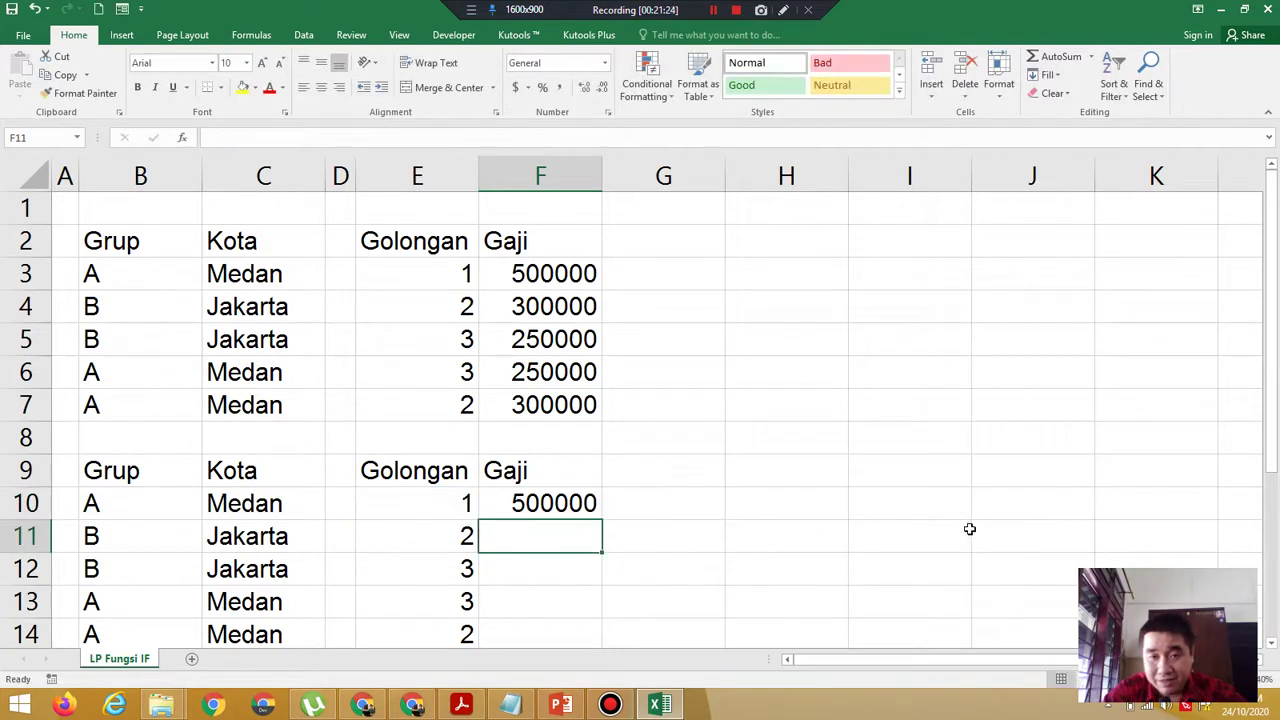
pyautogui.click(563, 507)
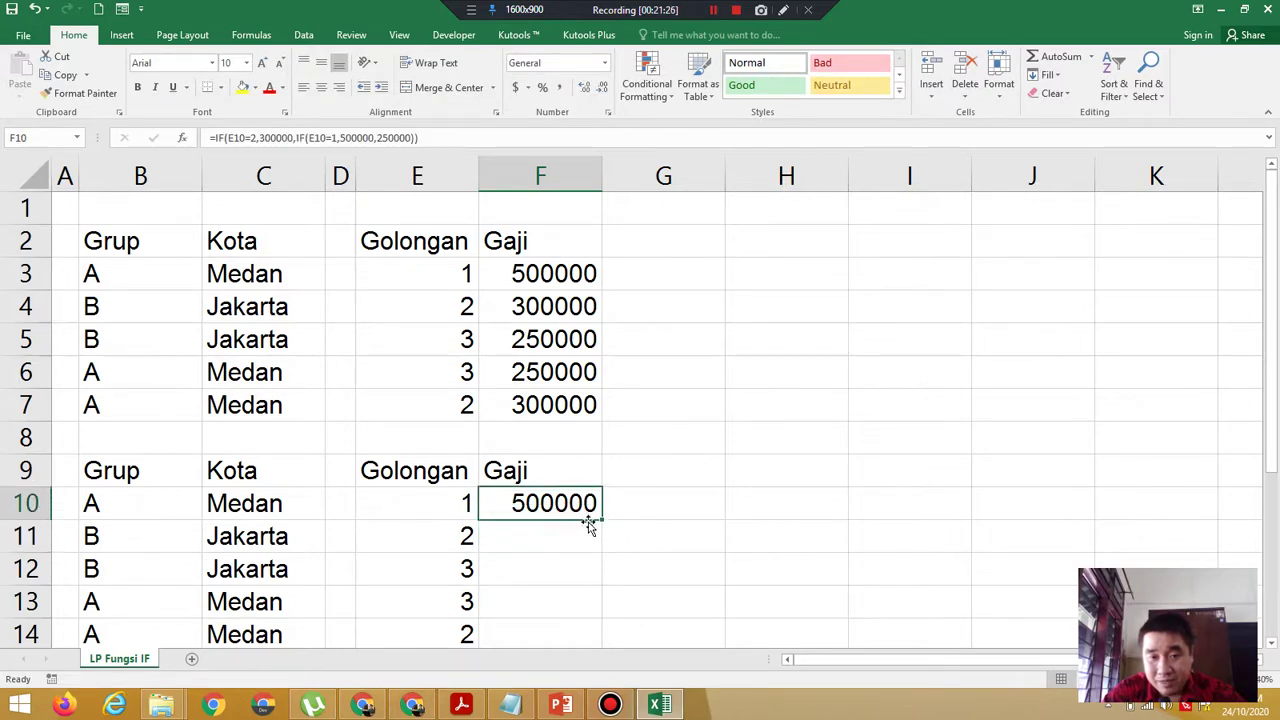
pyautogui.moveTo(599, 521); pyautogui.dragTo(596, 642)
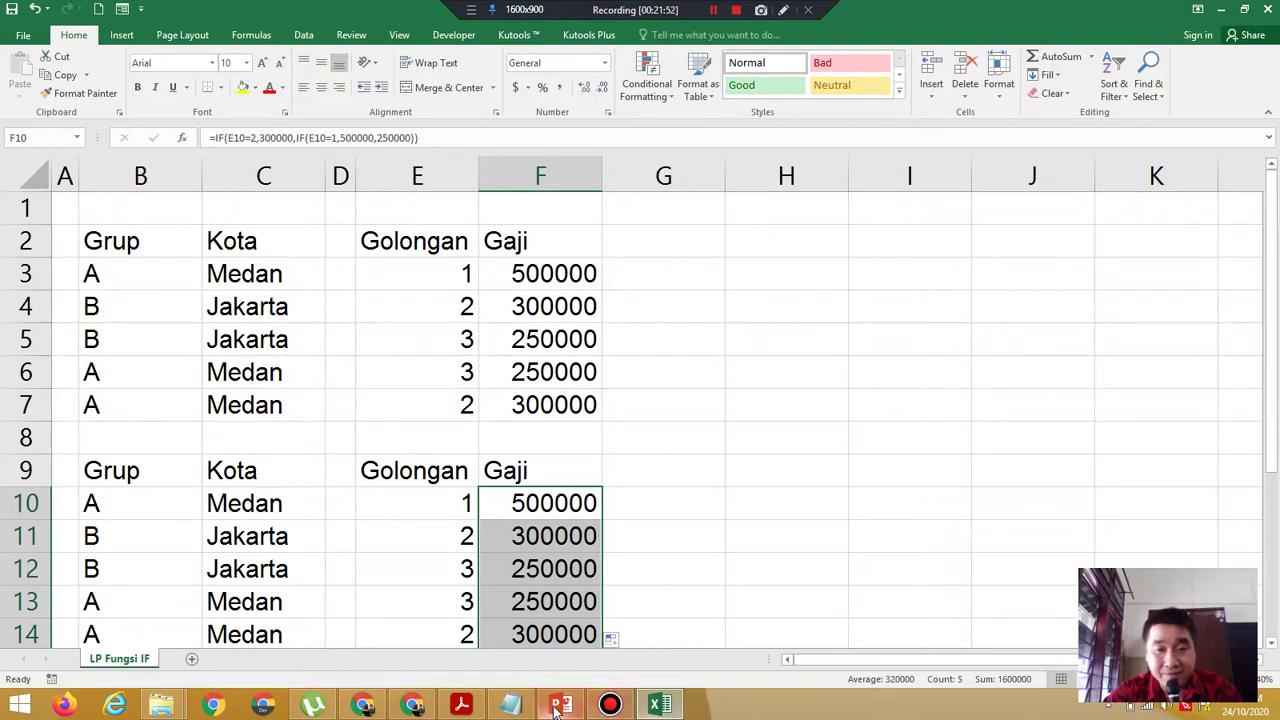
# Check the required table layout in the exercise PDF in Acrobat and narrow spacer column G in the Excel sheet to match.
pyautogui.click(461, 706)
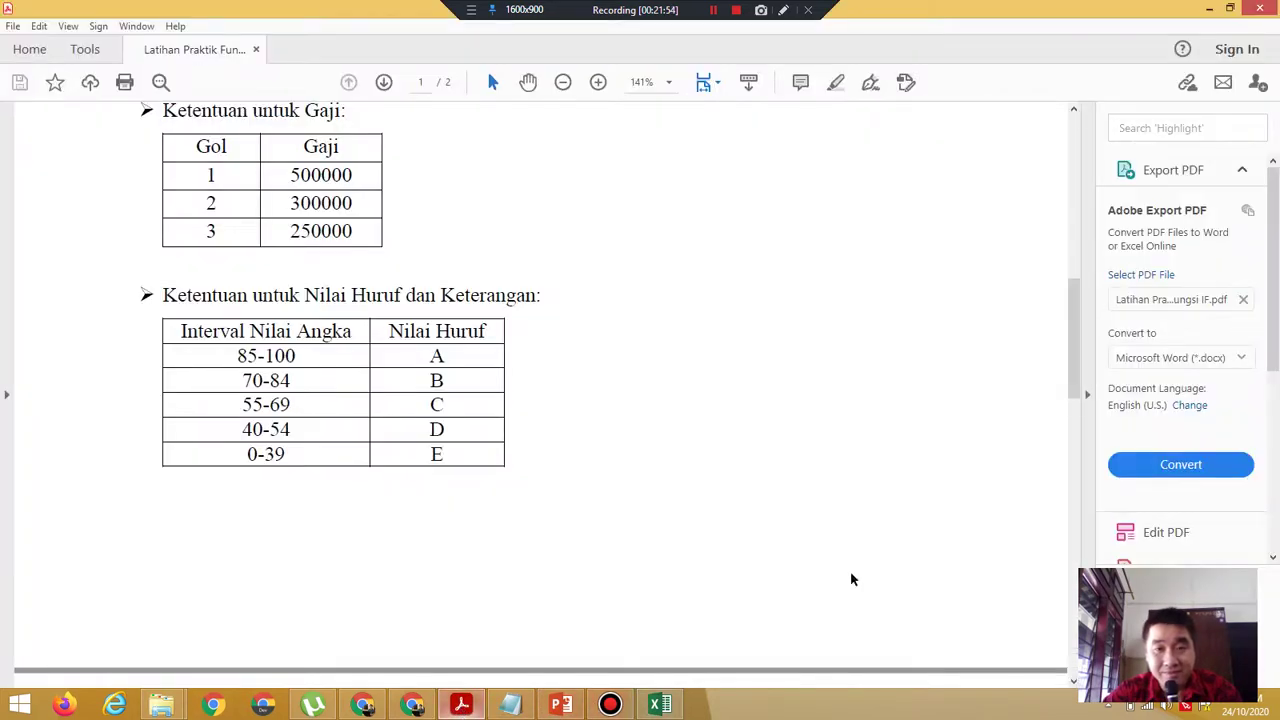
pyautogui.moveTo(1071, 373); pyautogui.dragTo(1070, 248)
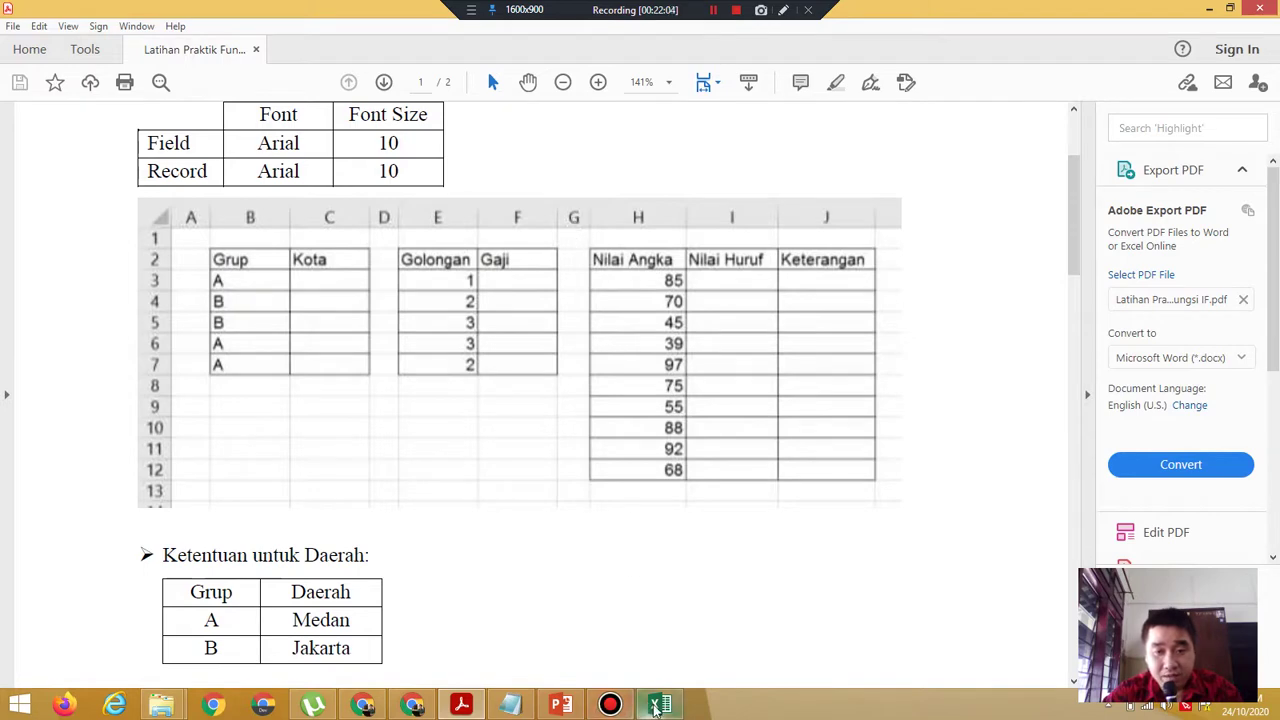
pyautogui.click(656, 707)
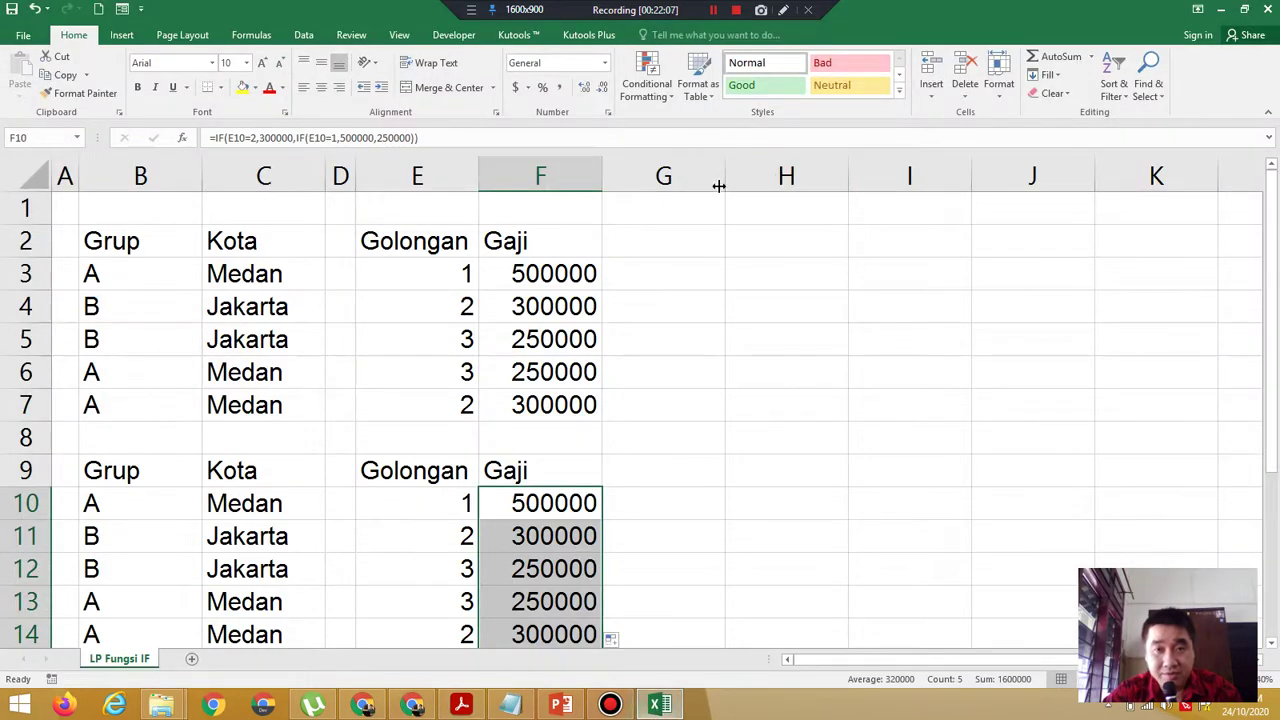
pyautogui.moveTo(726, 175); pyautogui.dragTo(633, 185)
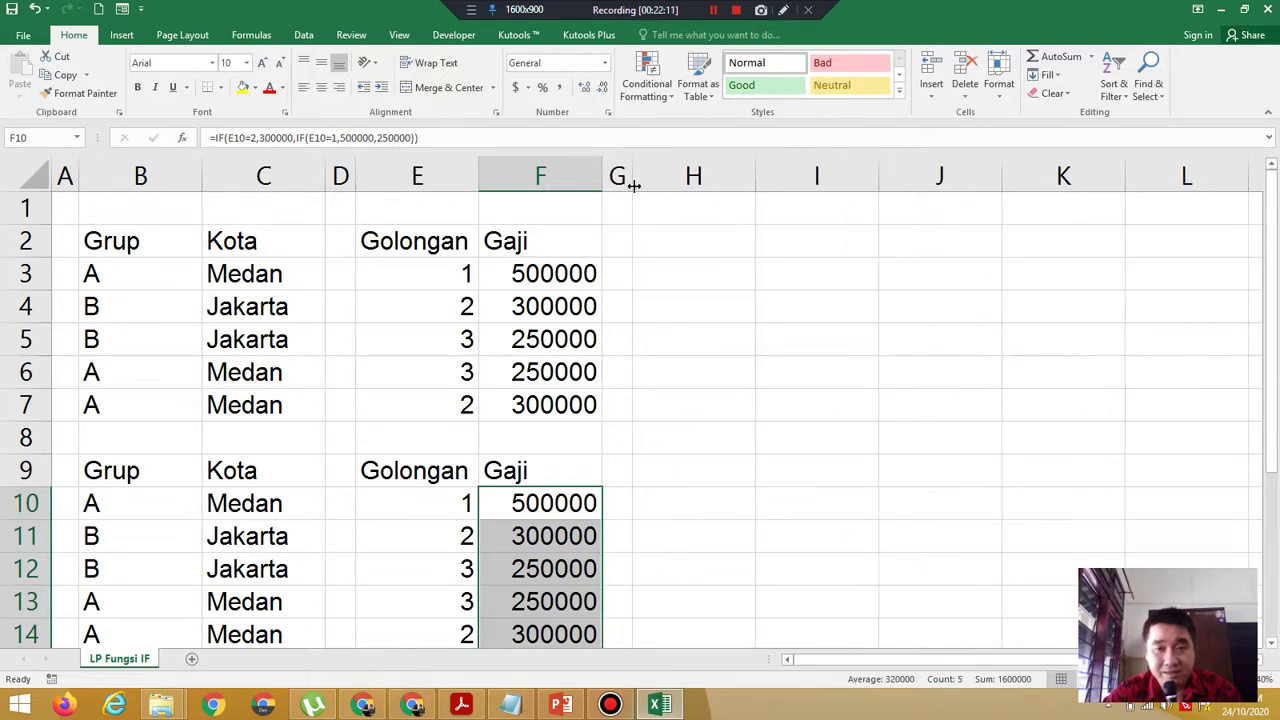
# Enter the headers Nilai Angka, Nilai Huruf and Keterangan in cells H2, I2 and J2.
pyautogui.click(688, 248)
pyautogui.write('Ni')
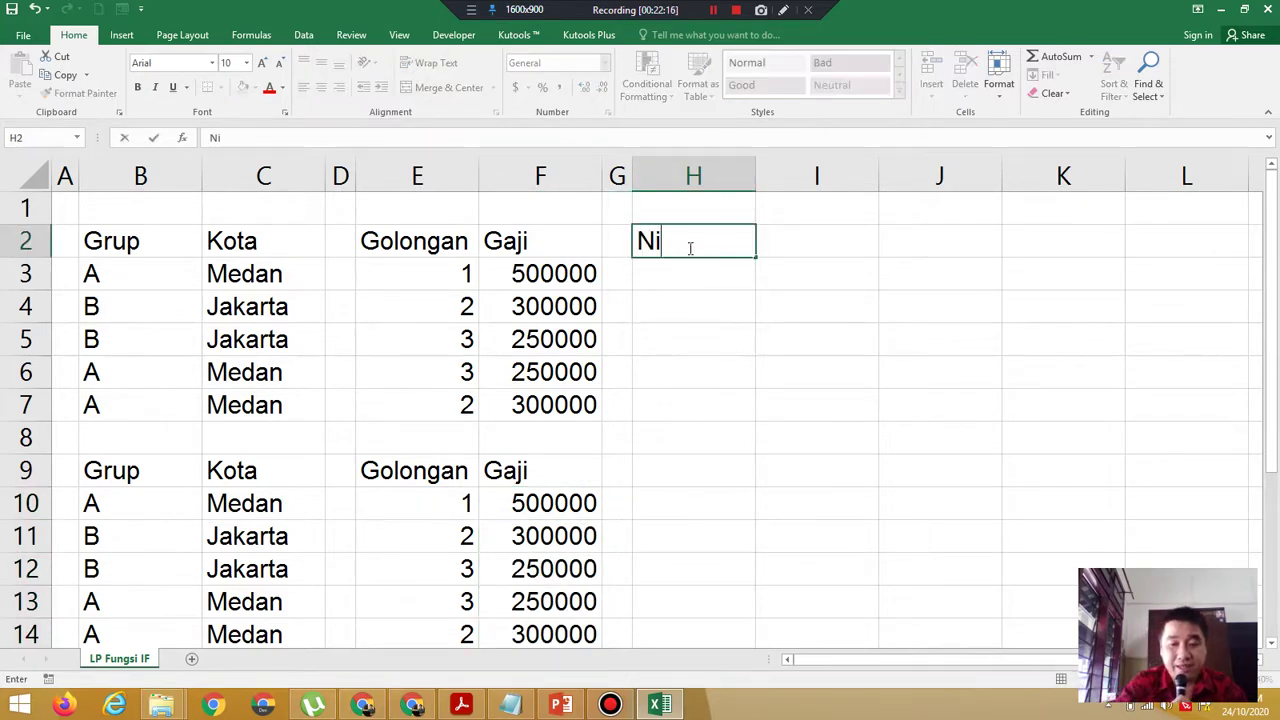
pyautogui.write('lai A')
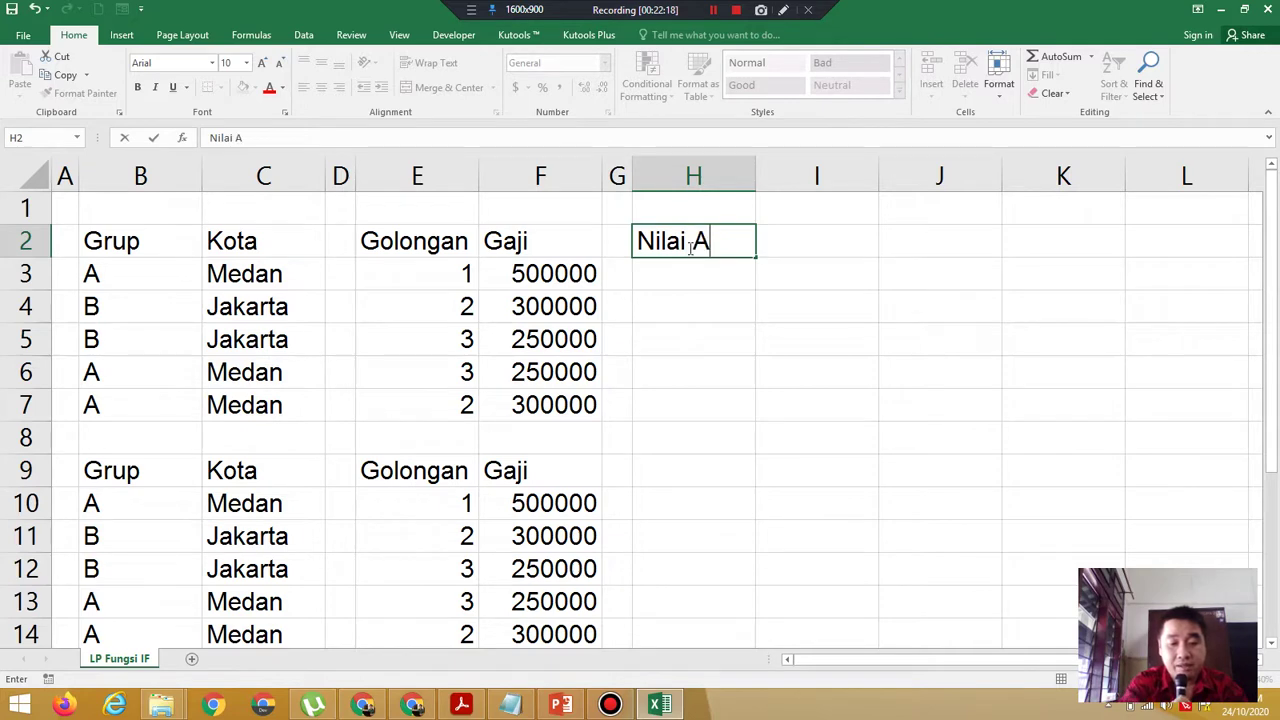
pyautogui.write('ngka')
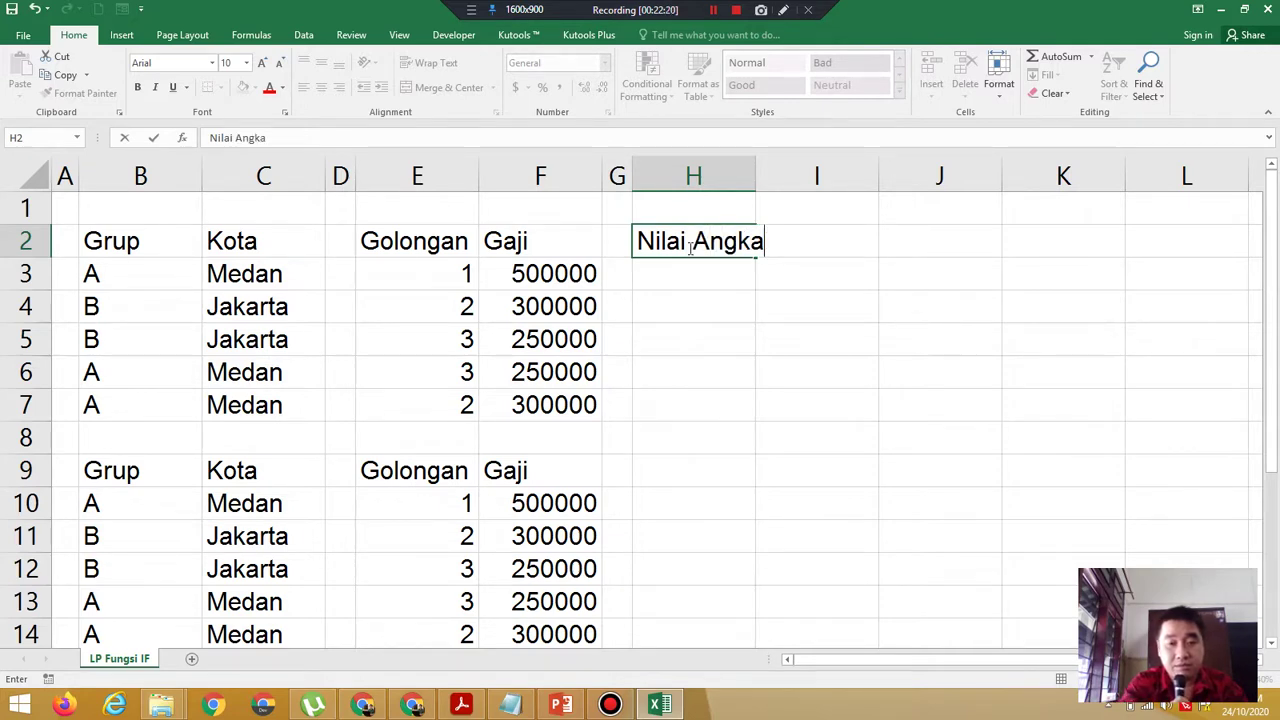
pyautogui.press('Tab')
pyautogui.write('Nil')
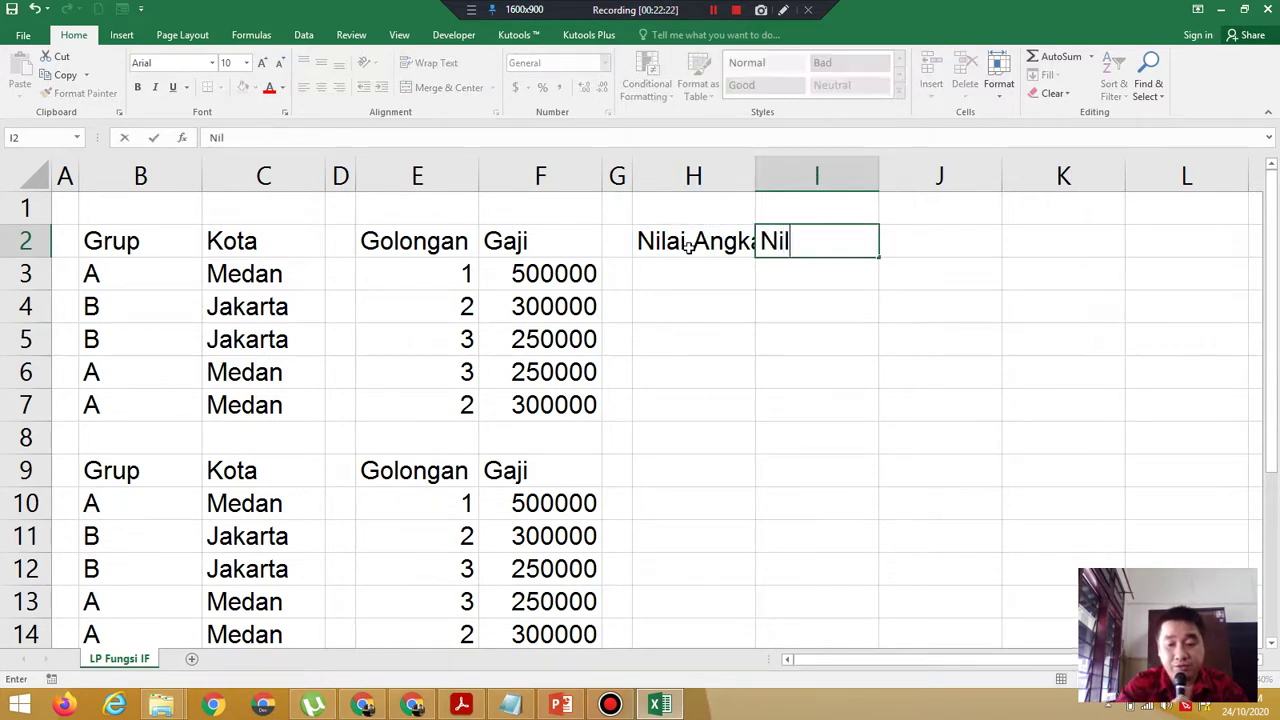
pyautogui.write('ai Huruf')
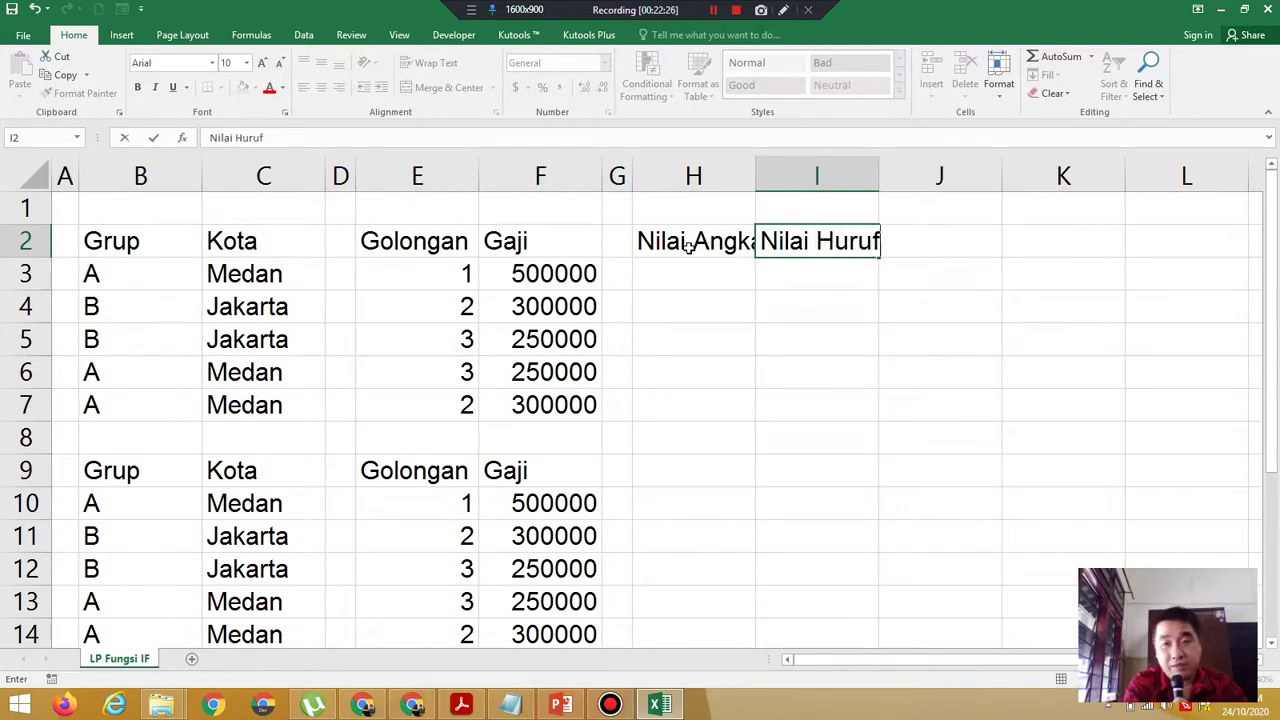
pyautogui.press('Tab')
pyautogui.write('Ke')
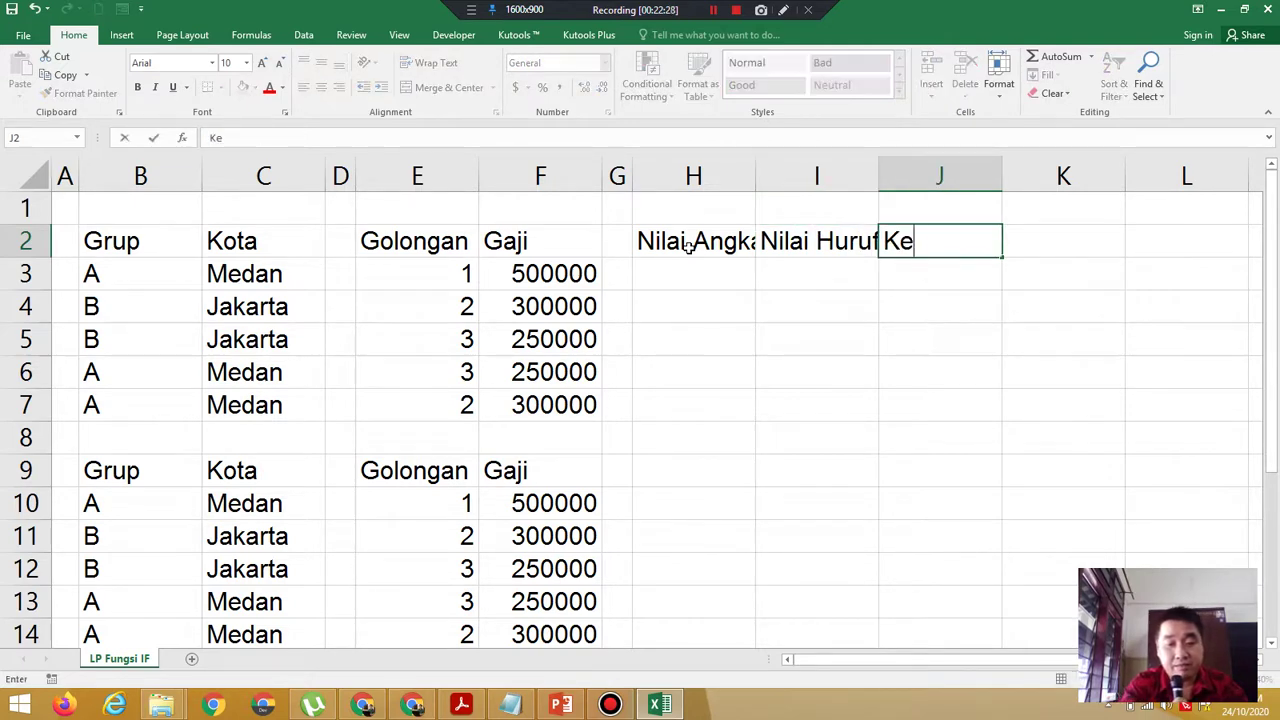
pyautogui.write('terangan')
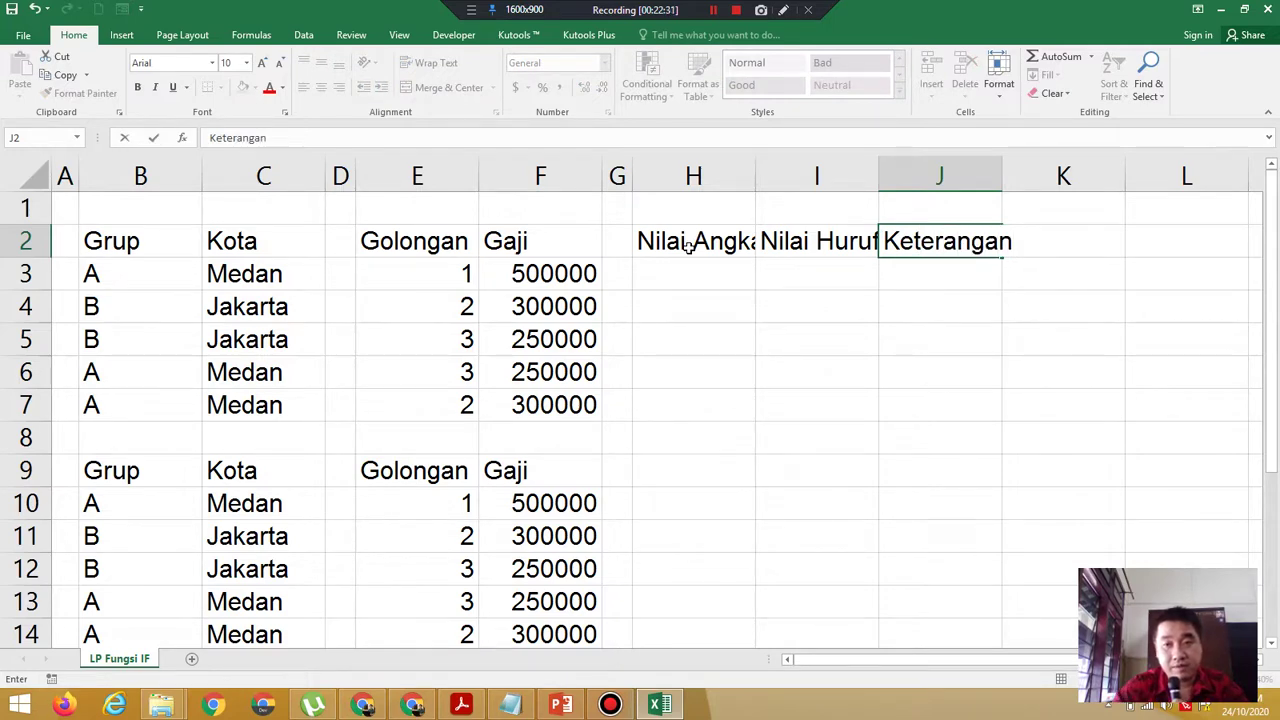
pyautogui.press('Return')
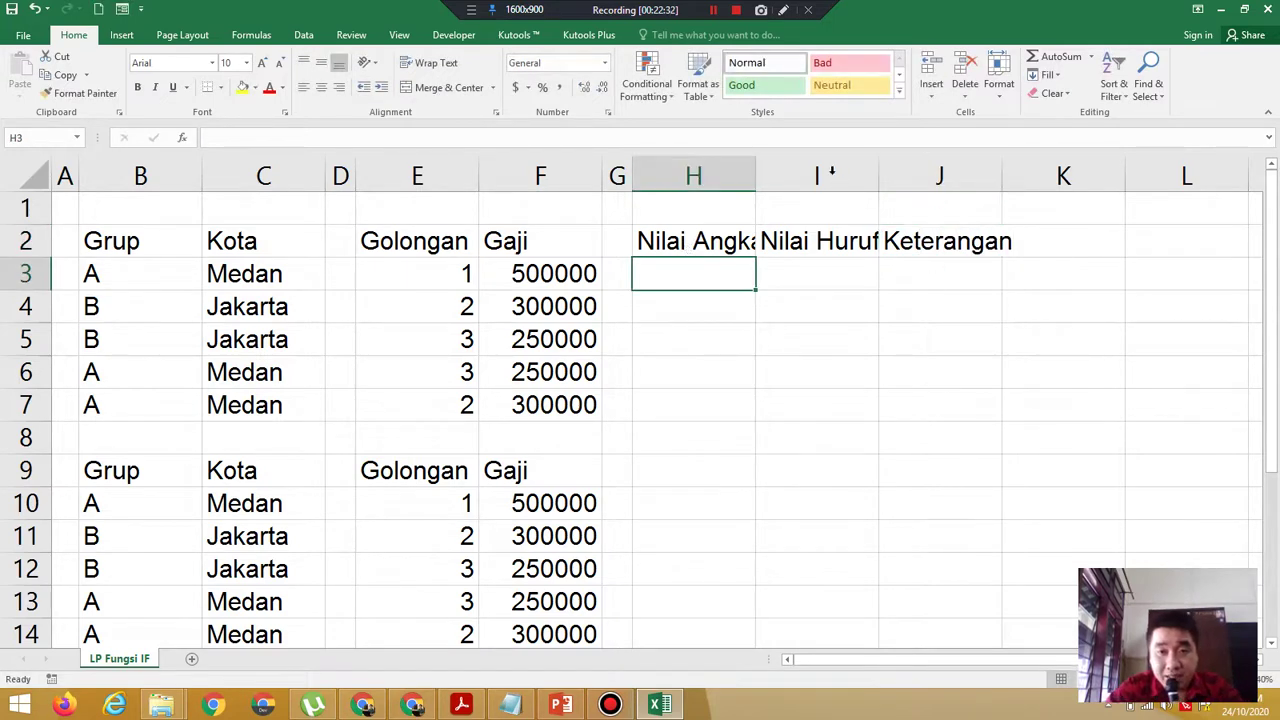
# Autofit the widths of columns H, I and J to their header texts.
pyautogui.moveTo(751, 181); pyautogui.dragTo(751, 181)
pyautogui.doubleClick(751, 181)
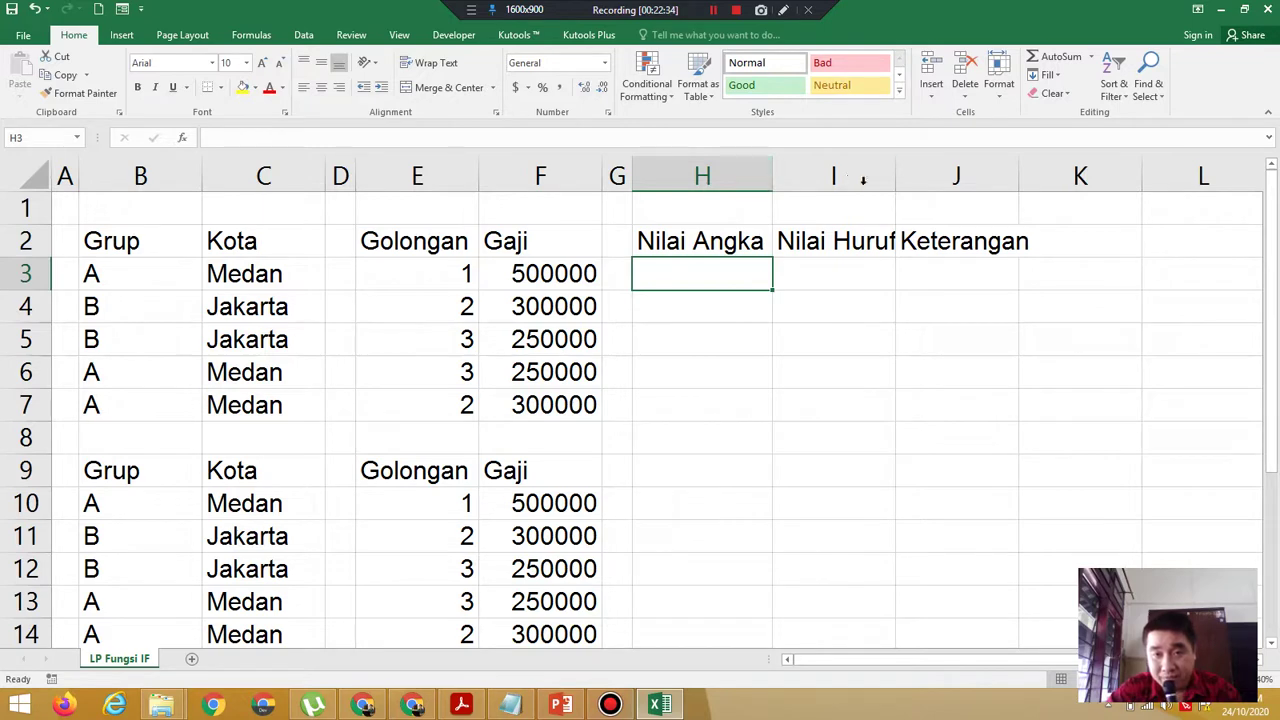
pyautogui.moveTo(898, 181); pyautogui.dragTo(898, 181)
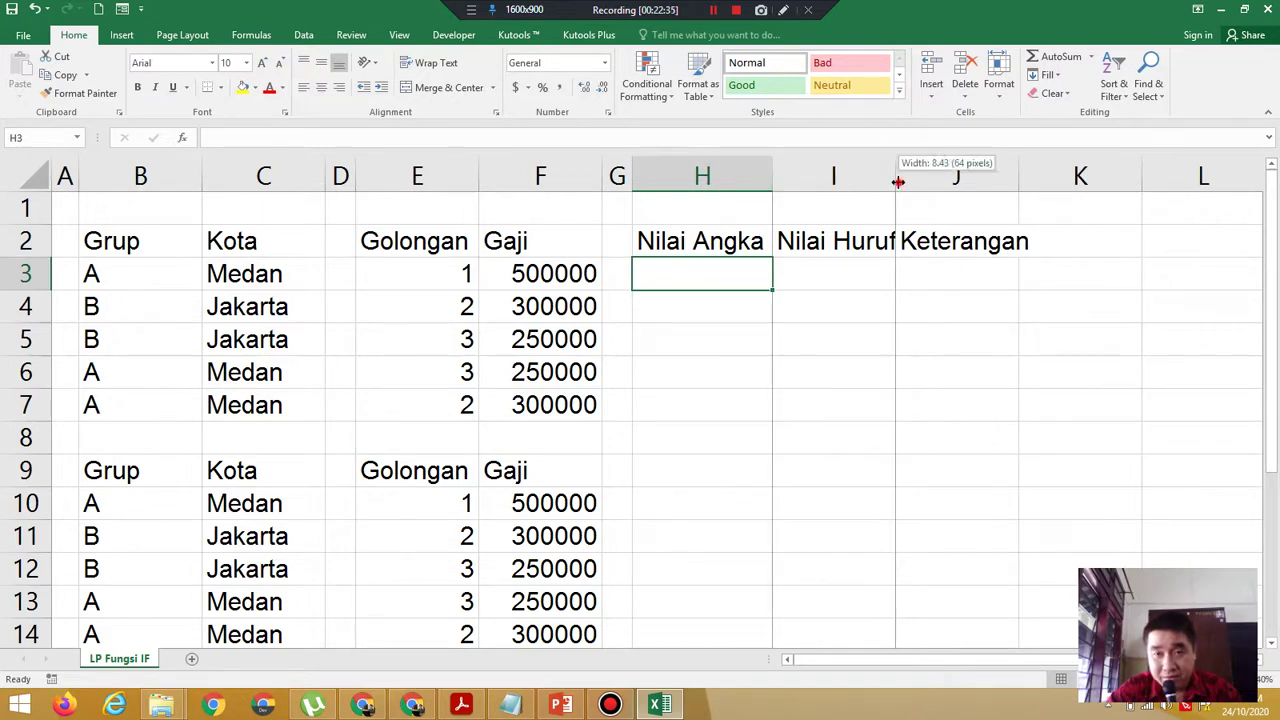
pyautogui.doubleClick(1018, 181)
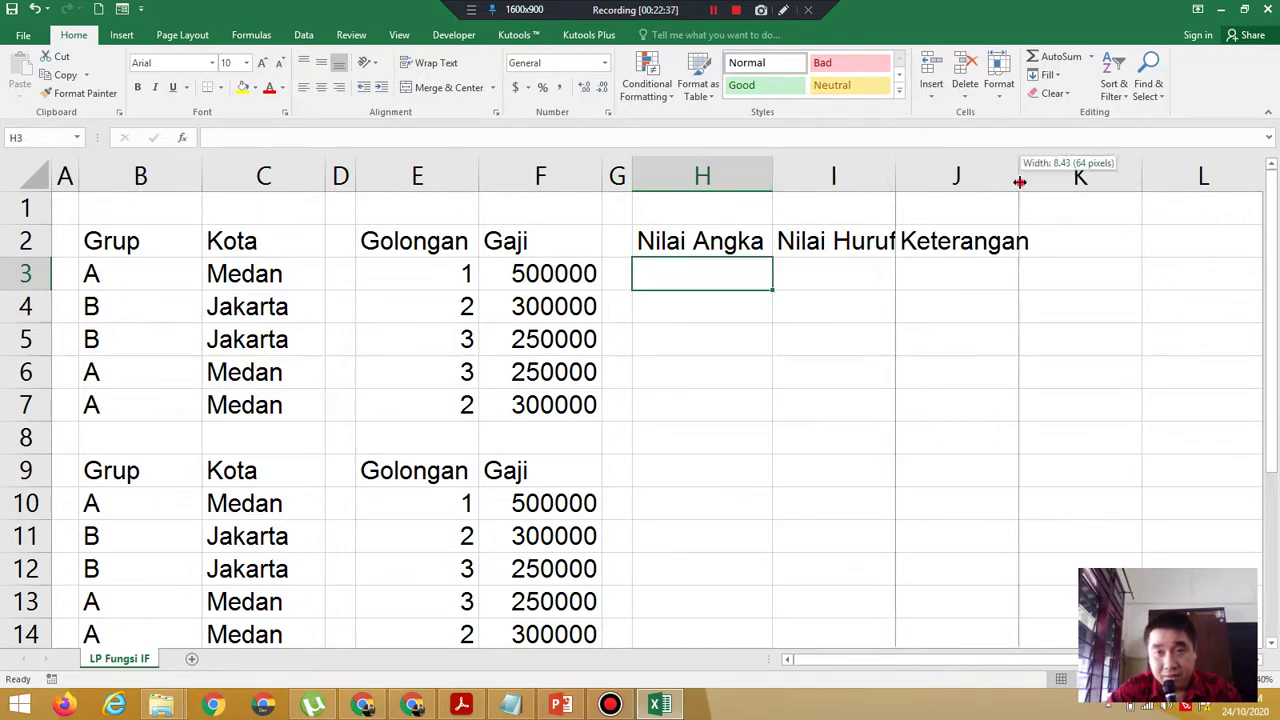
pyautogui.doubleClick(897, 177)
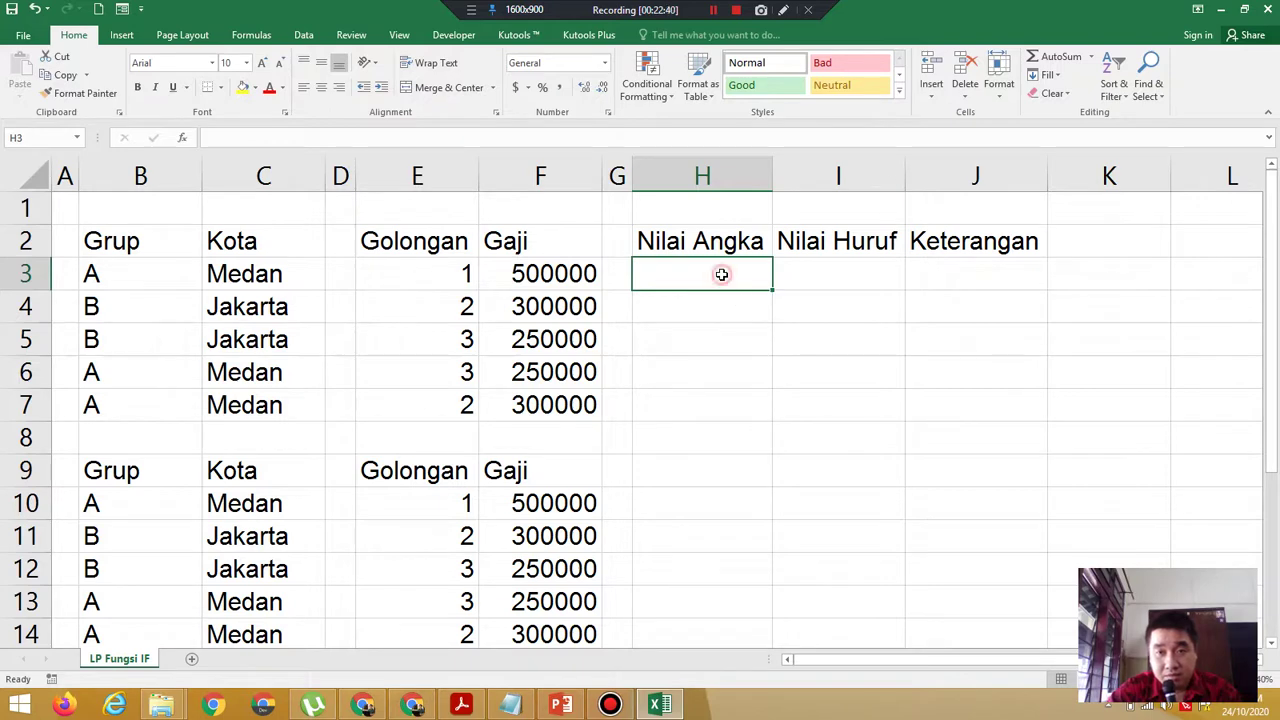
# Consult the exercise PDF in Acrobat and enter the Nilai Angka scores 85, 70 and 45 in H3:H5 of the Excel sheet.
pyautogui.click(461, 706)
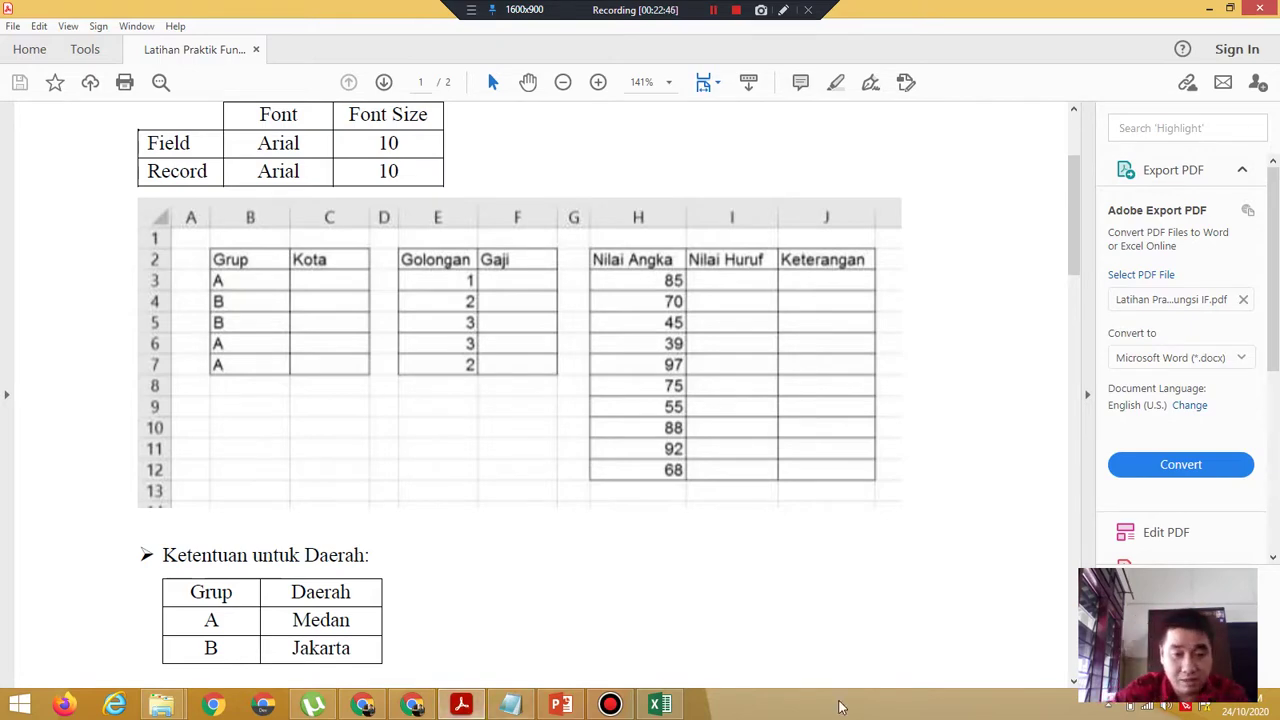
pyautogui.click(662, 706)
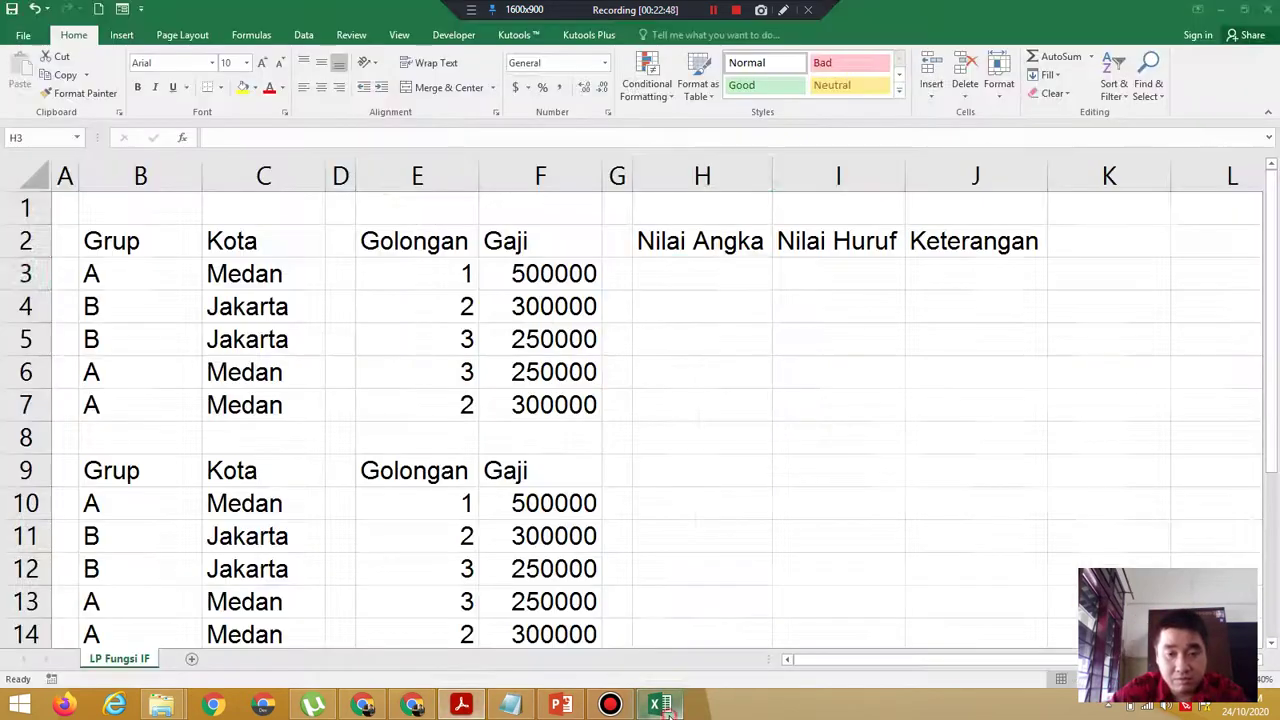
pyautogui.write('85')
pyautogui.press('Return')
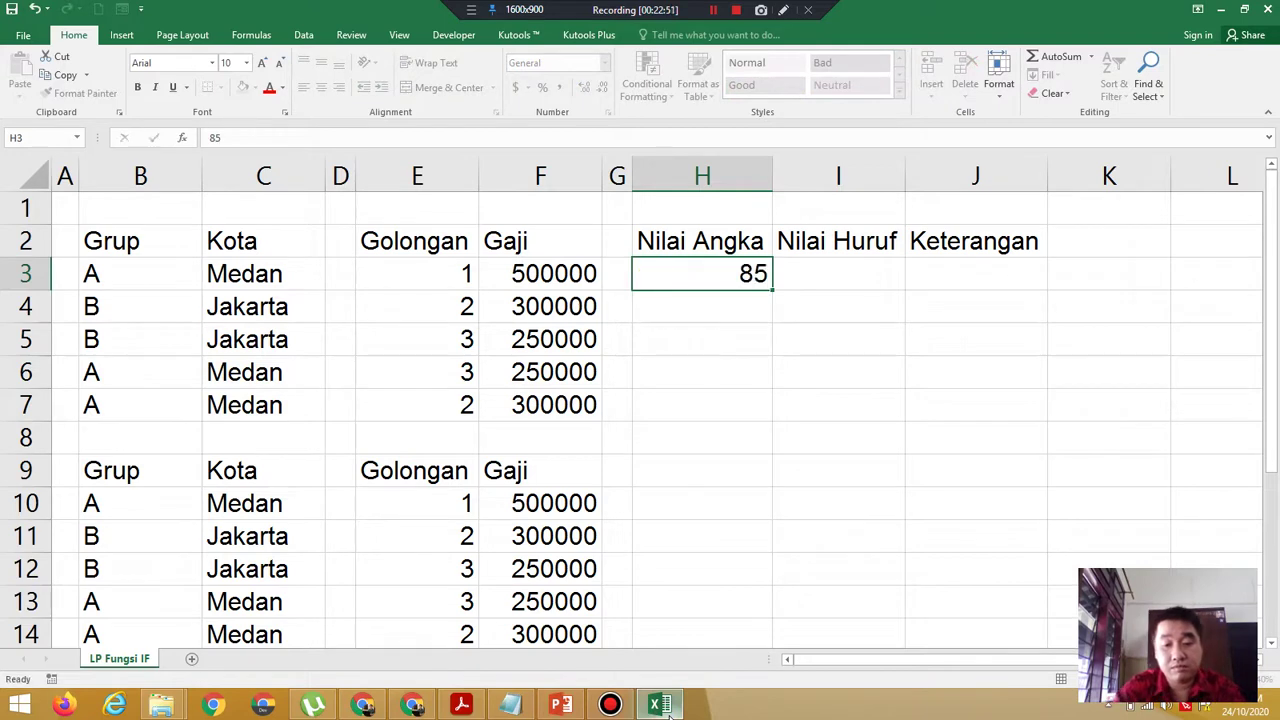
pyautogui.write('70')
pyautogui.press('Return')
pyautogui.write('45')
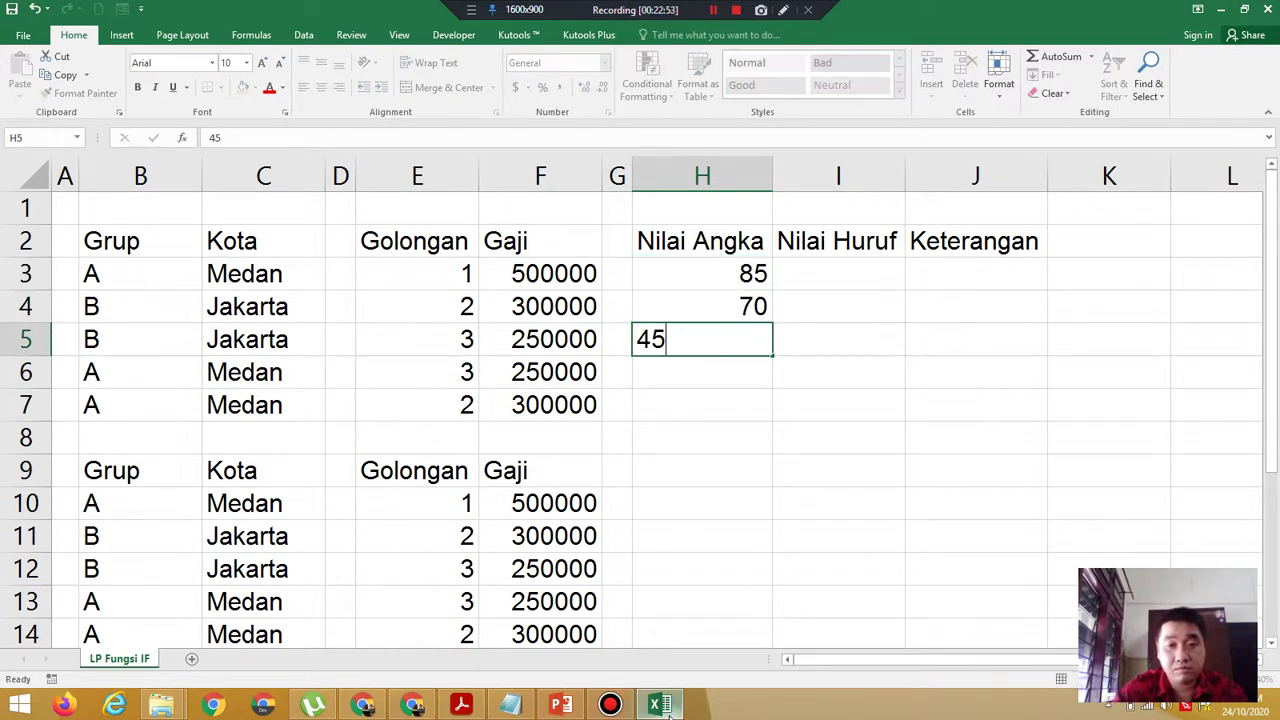
pyautogui.press('Return')
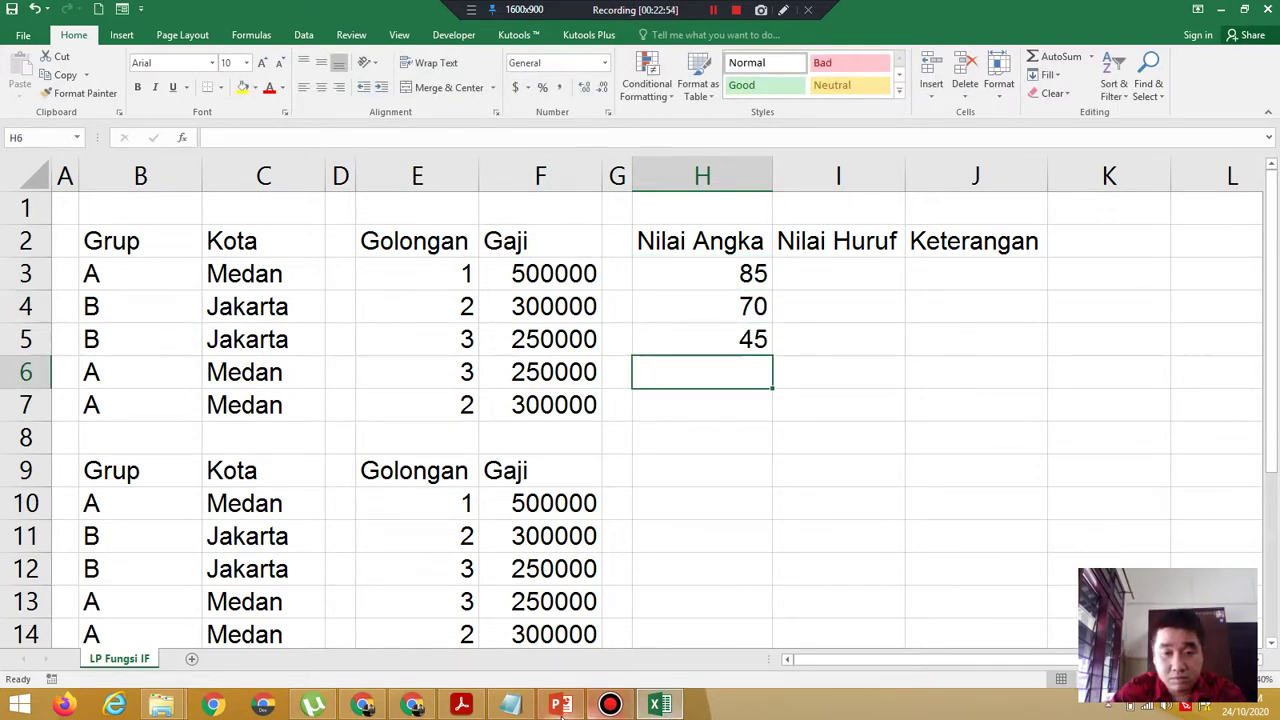
# Check the PDF table in Acrobat again and enter the scores 39, 97 and 75 in H6:H8 of the Excel sheet.
pyautogui.click(459, 706)
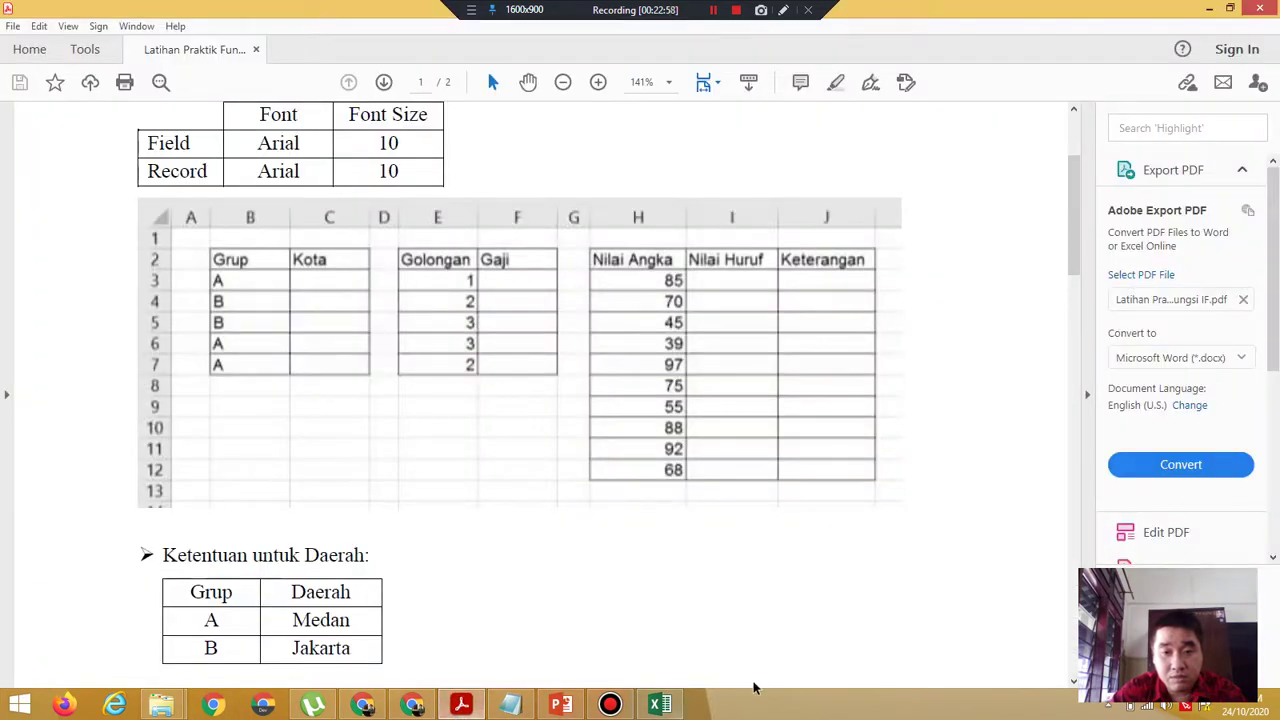
pyautogui.click(655, 706)
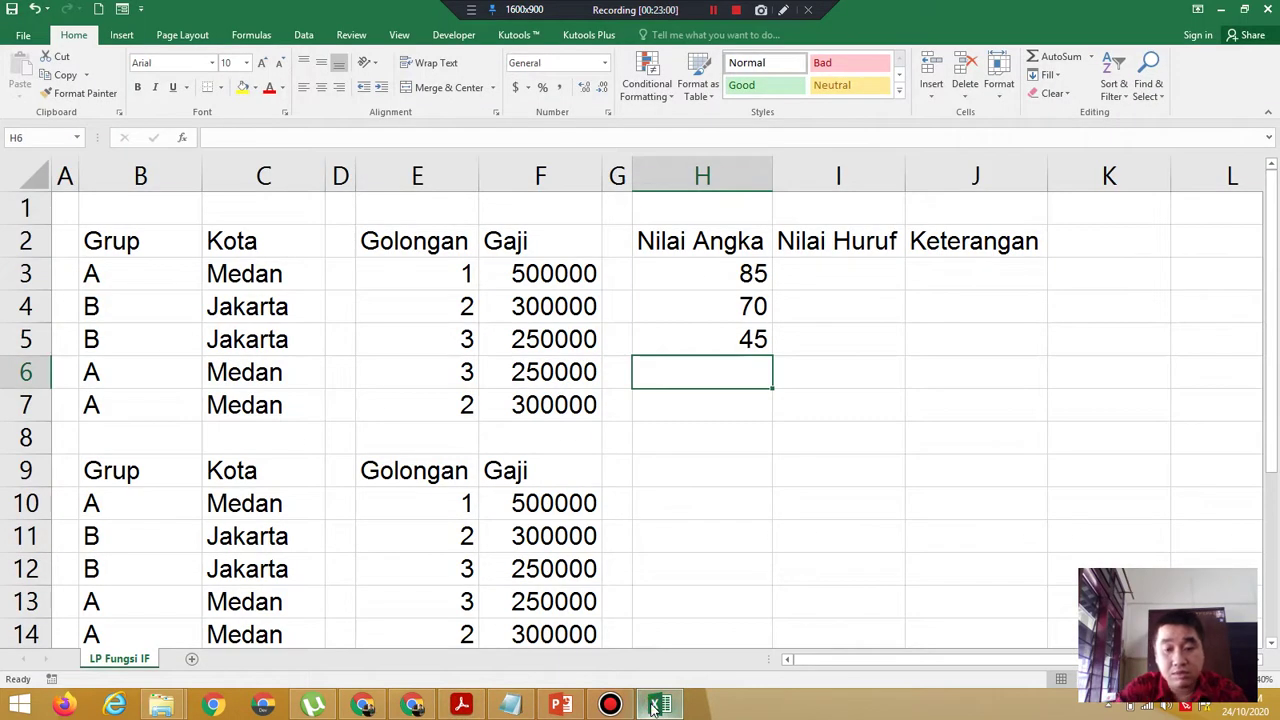
pyautogui.write('39')
pyautogui.press('Return')
pyautogui.write('97')
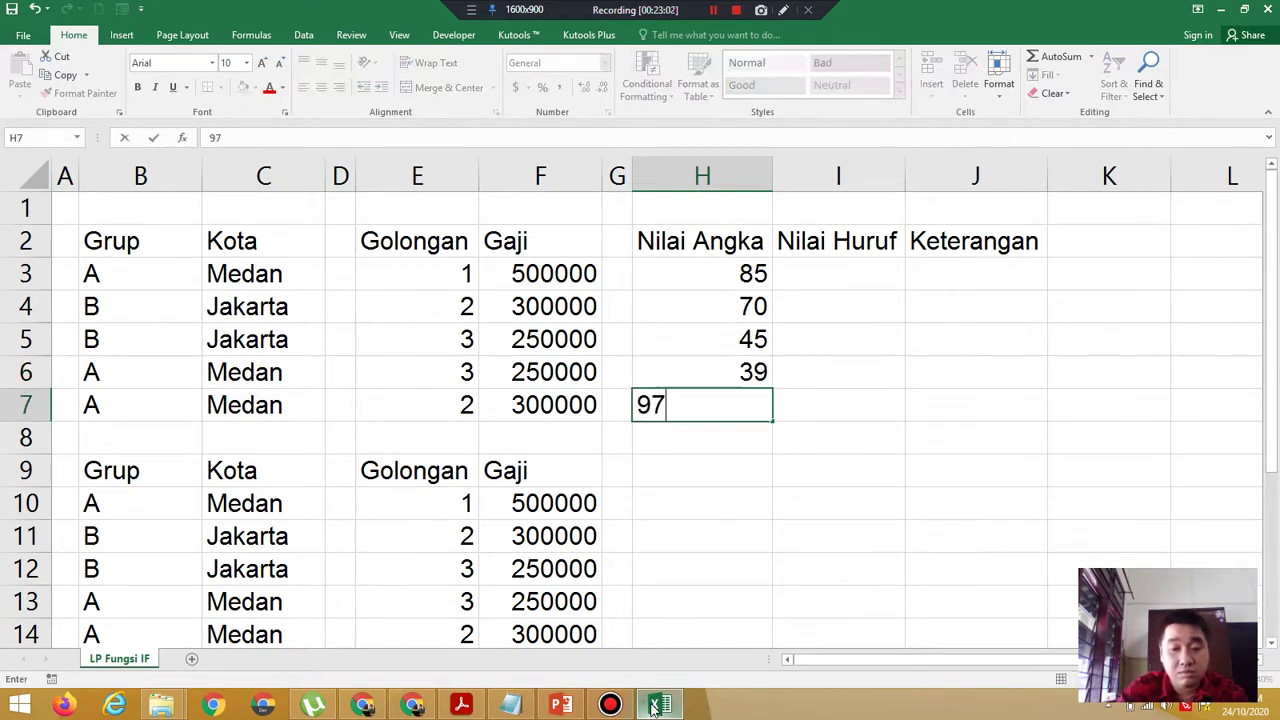
pyautogui.write('75')
pyautogui.press('Return')
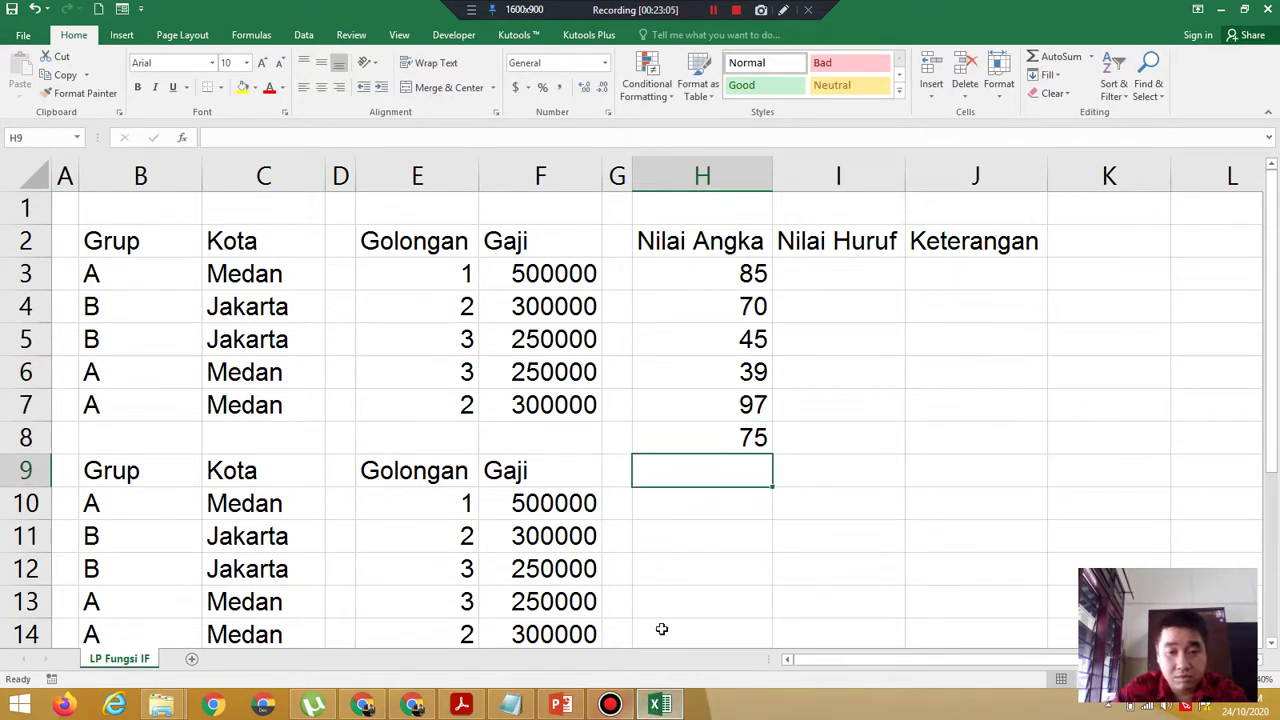
# Check the PDF table in Acrobat and enter the scores 55, 88 and 92 in H9:H11 of the Excel sheet.
pyautogui.click(660, 706)
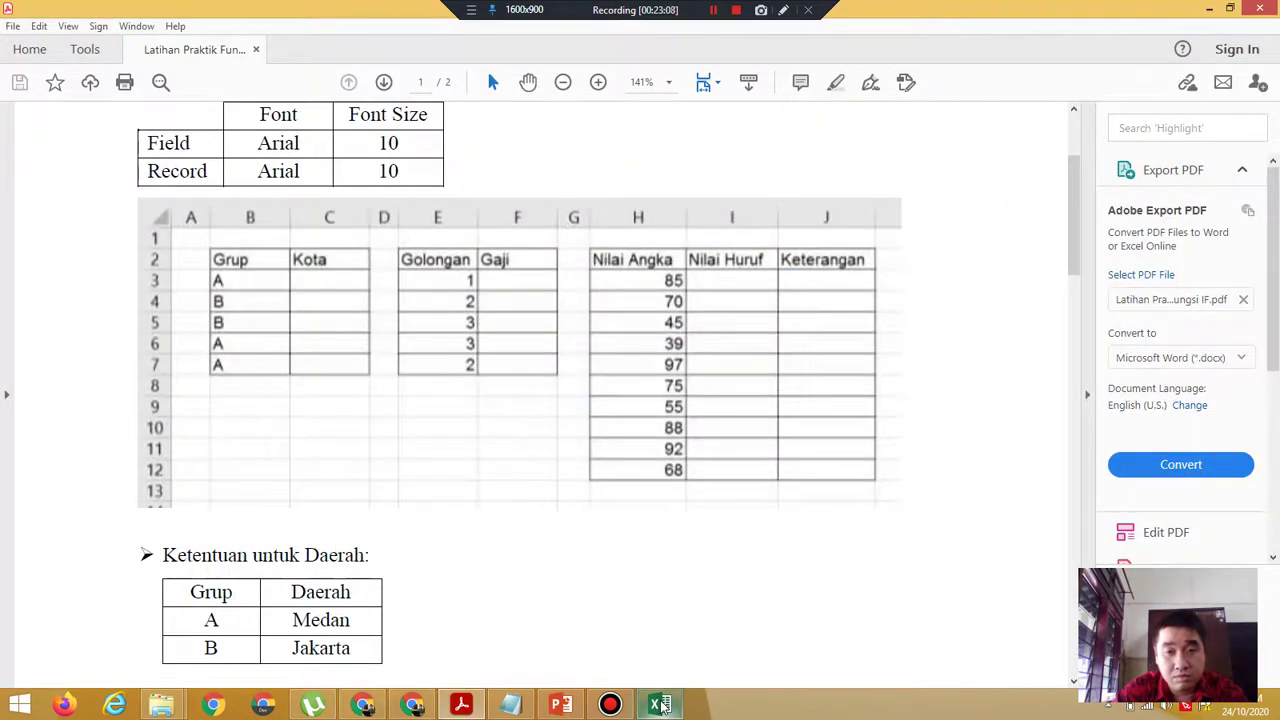
pyautogui.click(660, 706)
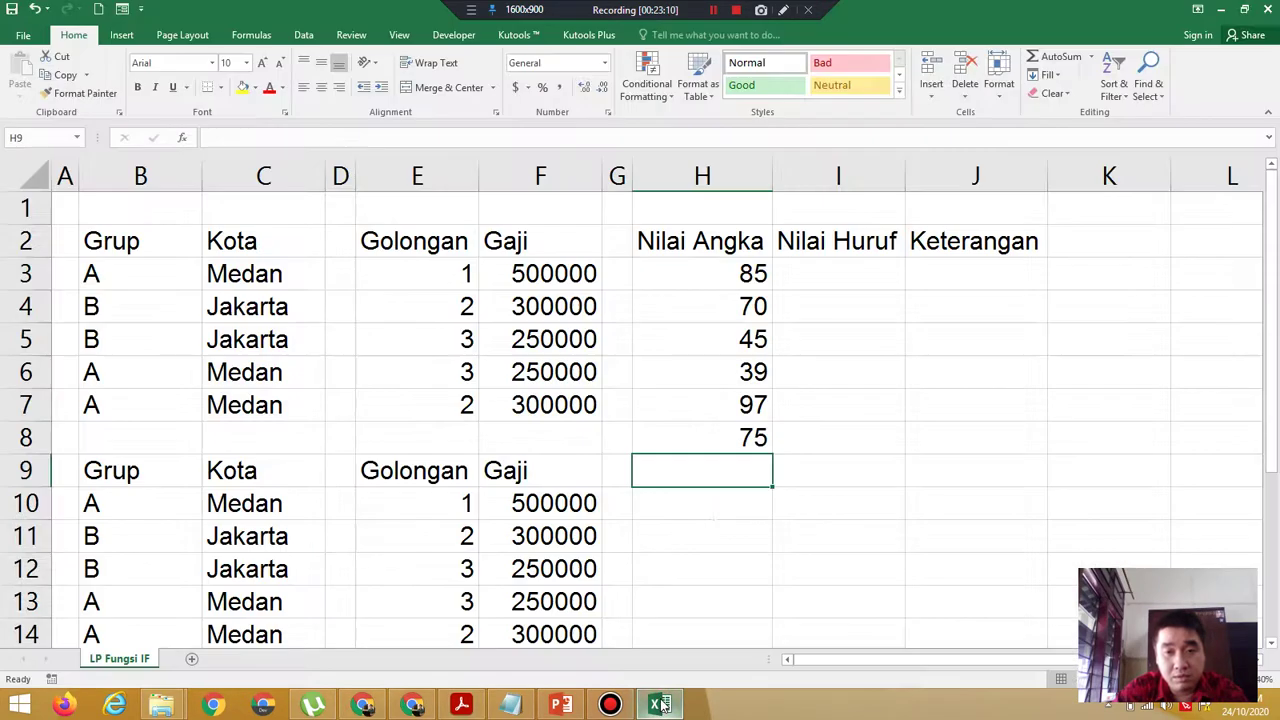
pyautogui.write('55')
pyautogui.press('Return')
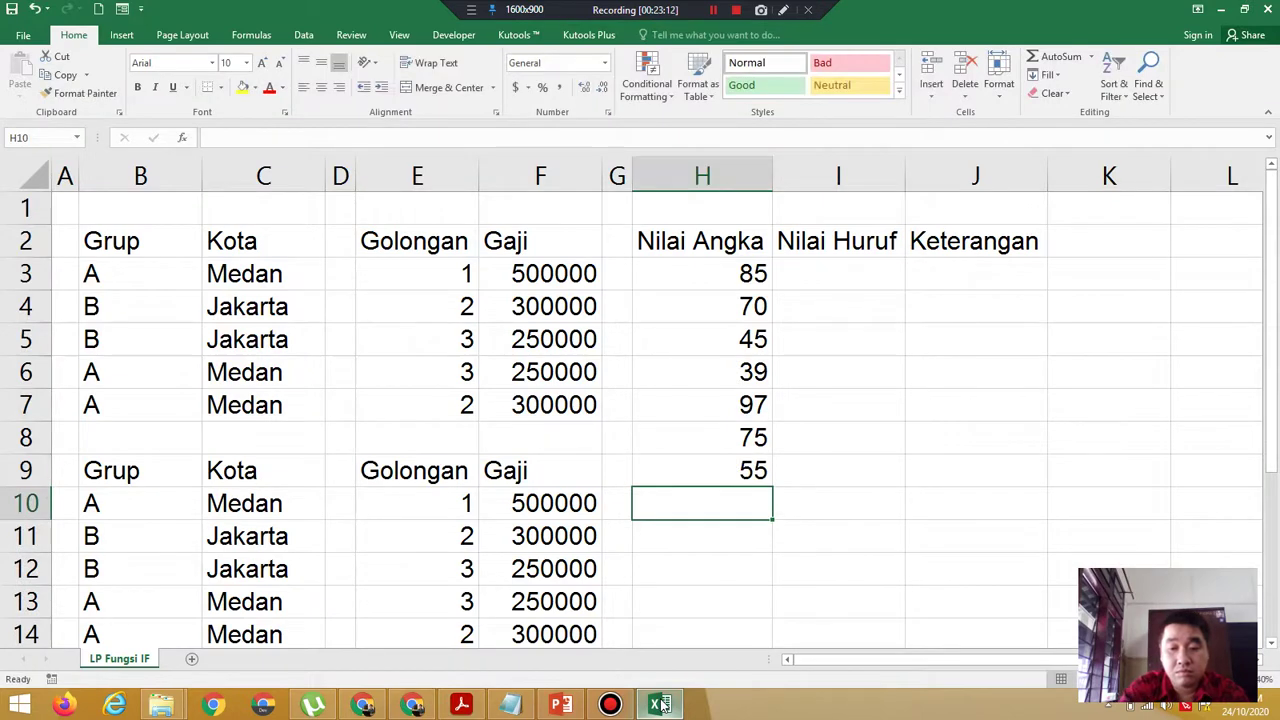
pyautogui.write('88')
pyautogui.press('Return')
pyautogui.write('93')
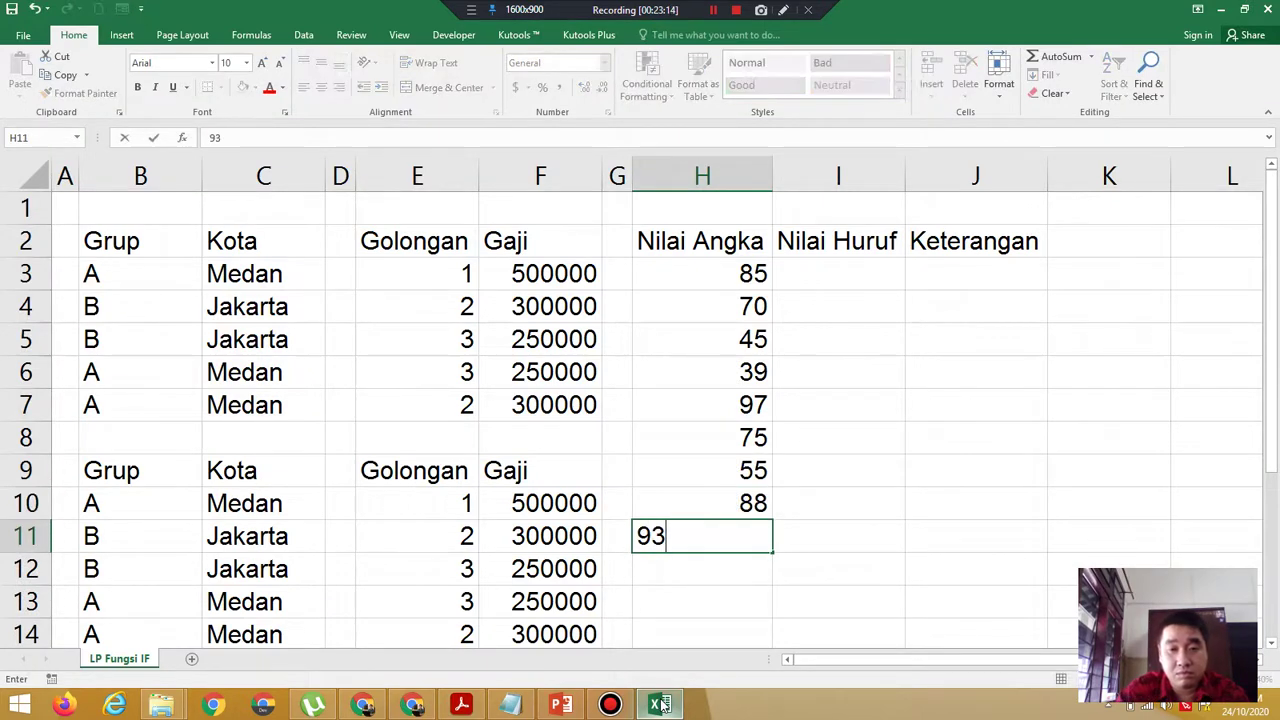
pyautogui.press('BackSpace')
pyautogui.write('2')
pyautogui.press('Return')
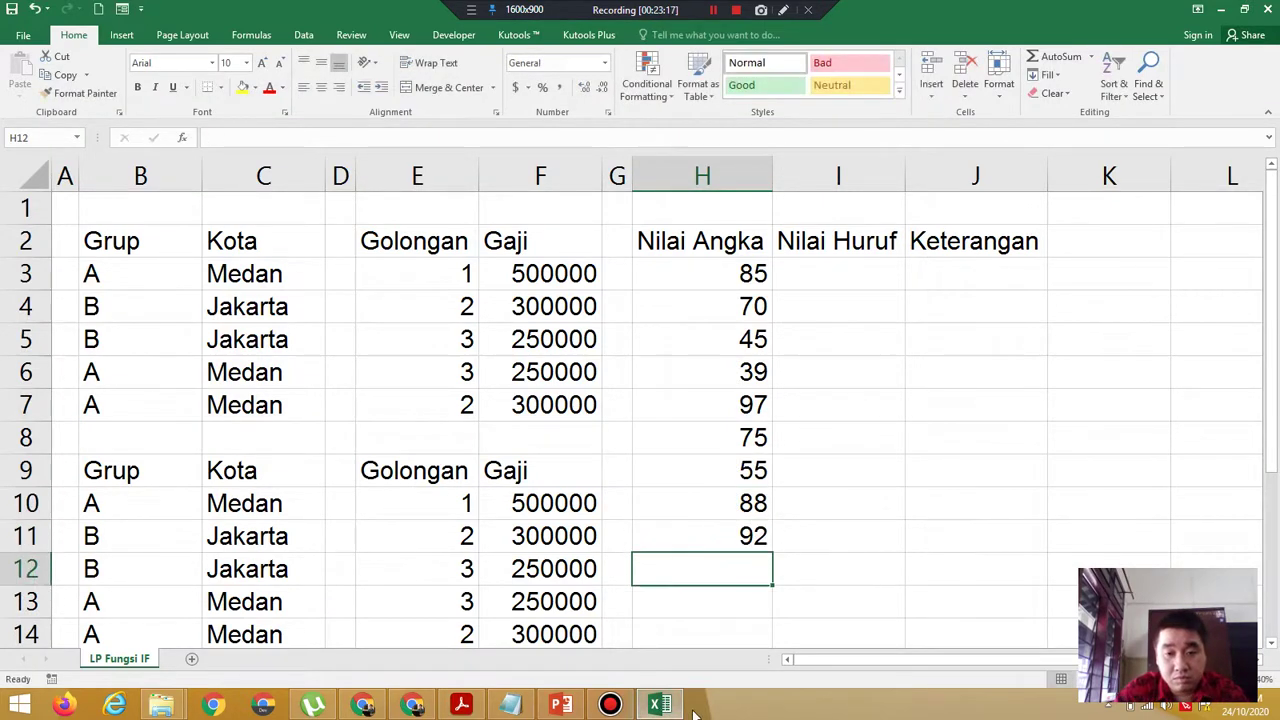
# Look up the last Nilai Angka score in the Acrobat PDF and enter 68 in H12 of the Excel sheet.
pyautogui.click(668, 708)
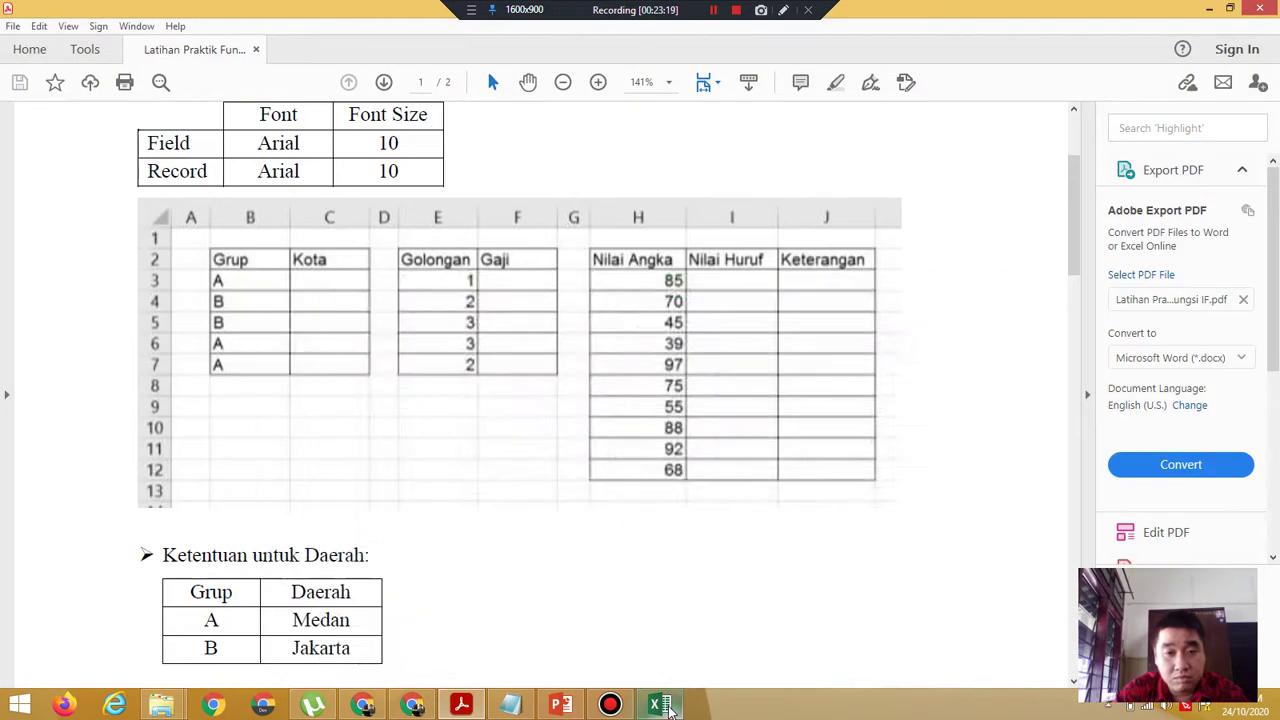
pyautogui.click(668, 708)
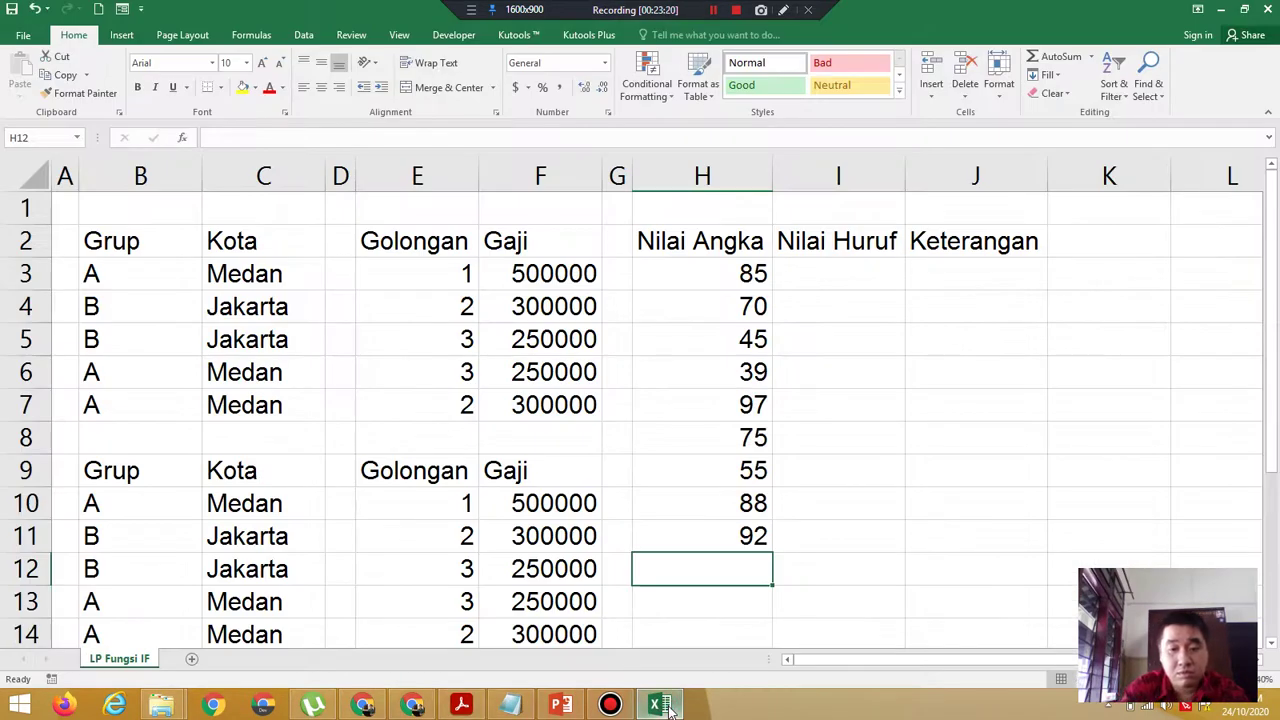
pyautogui.write('68')
pyautogui.press('Return')
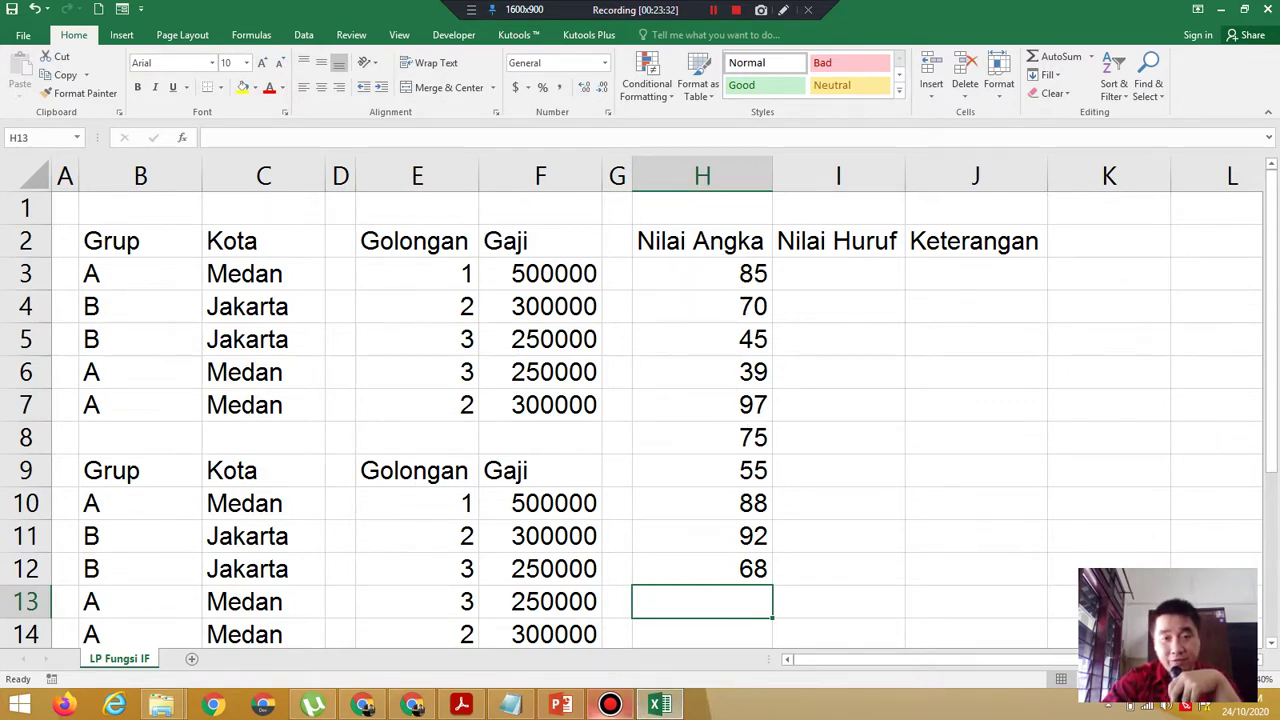
# Consult the Nilai Huruf rules in the Acrobat PDF and begin an IF formula referencing H3 in cell I3 of the Excel sheet.
pyautogui.click(466, 708)
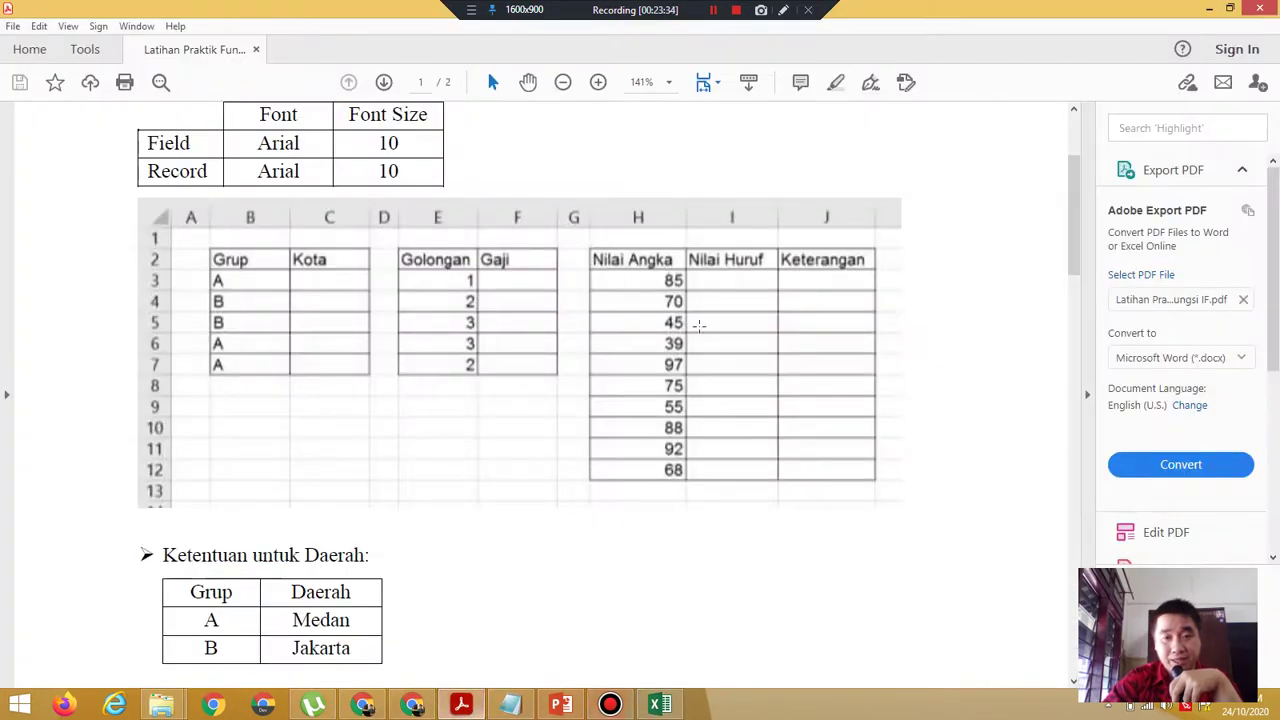
pyautogui.moveTo(1079, 263); pyautogui.dragTo(1137, 407)
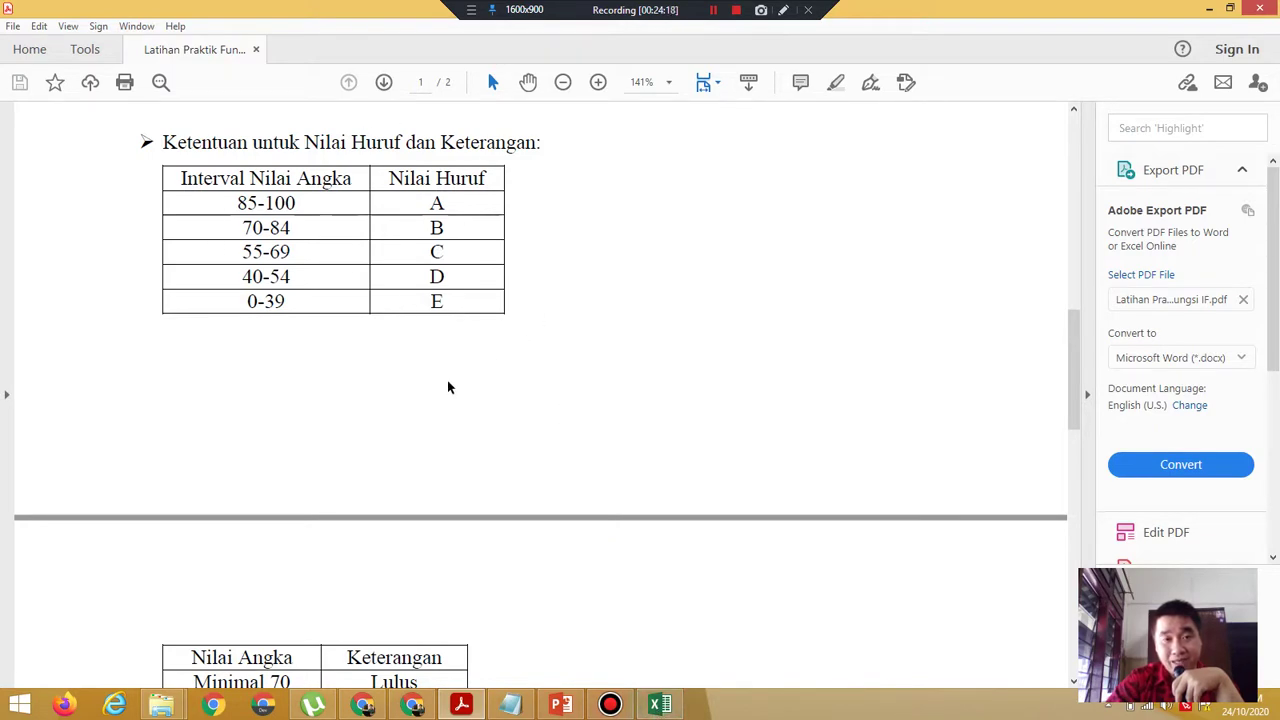
pyautogui.click(660, 705)
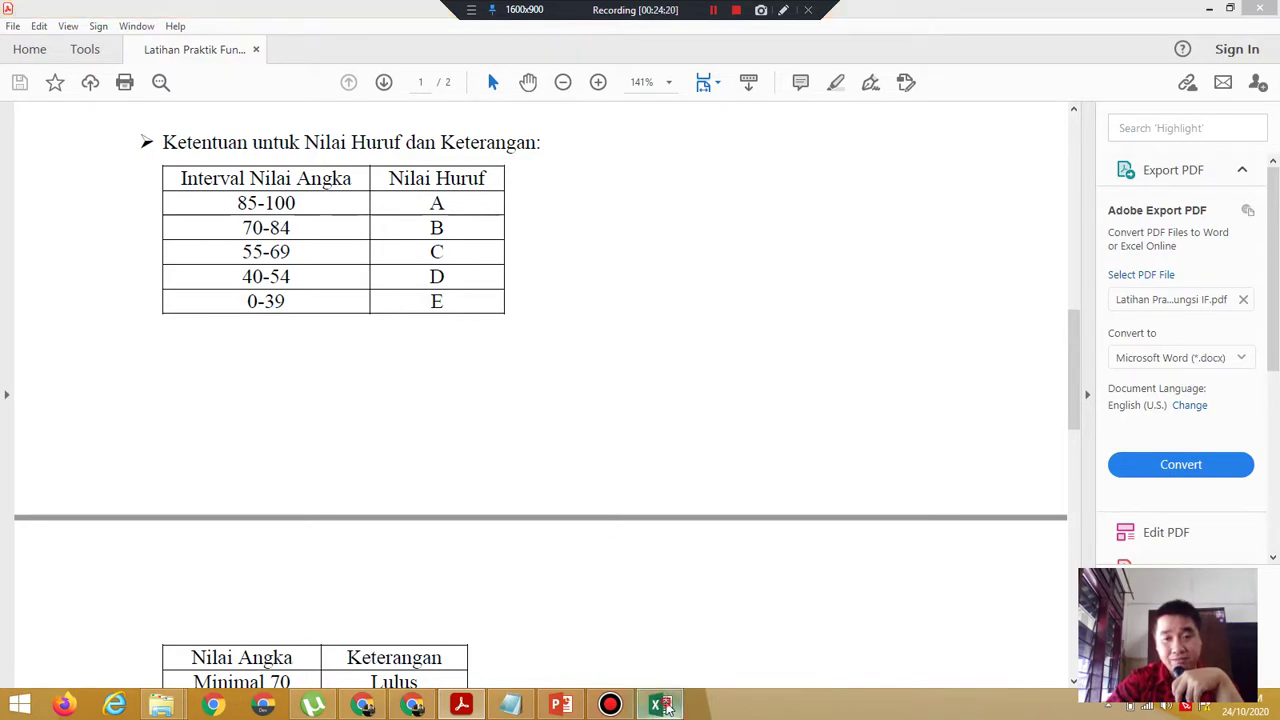
pyautogui.click(847, 278)
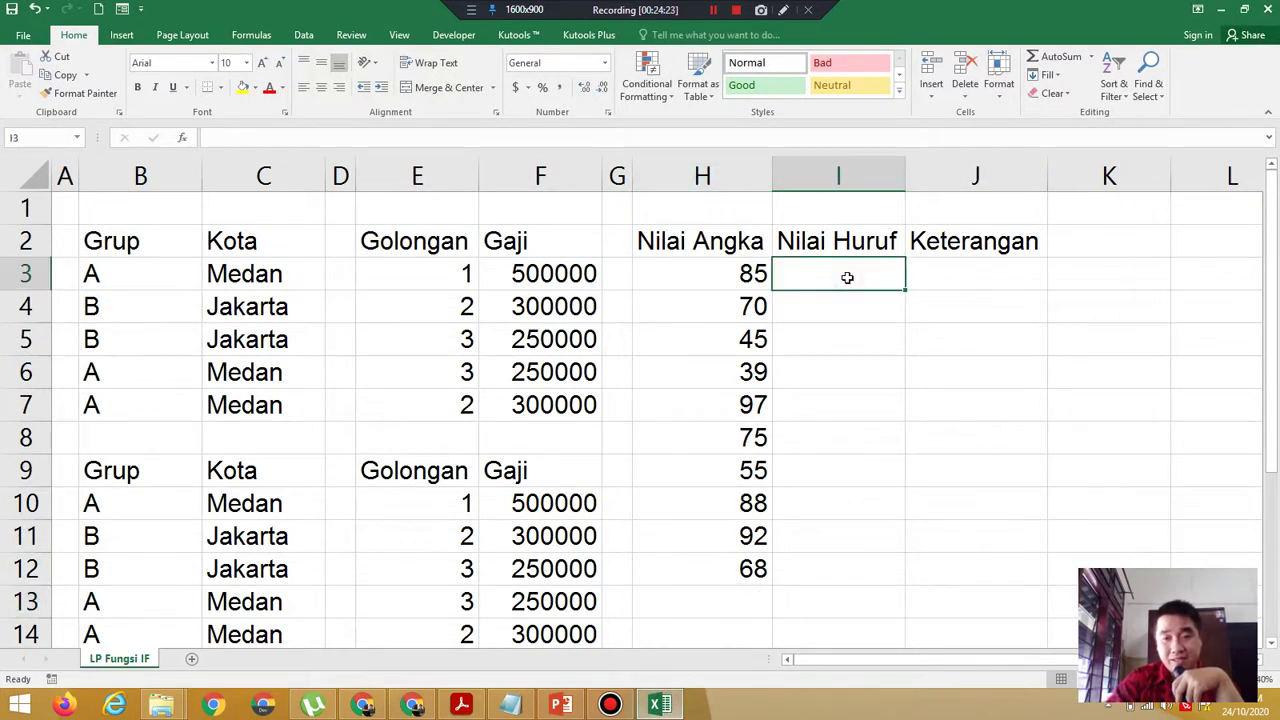
pyautogui.click(1260, 659)
pyautogui.click(1260, 659)
pyautogui.click(1260, 659)
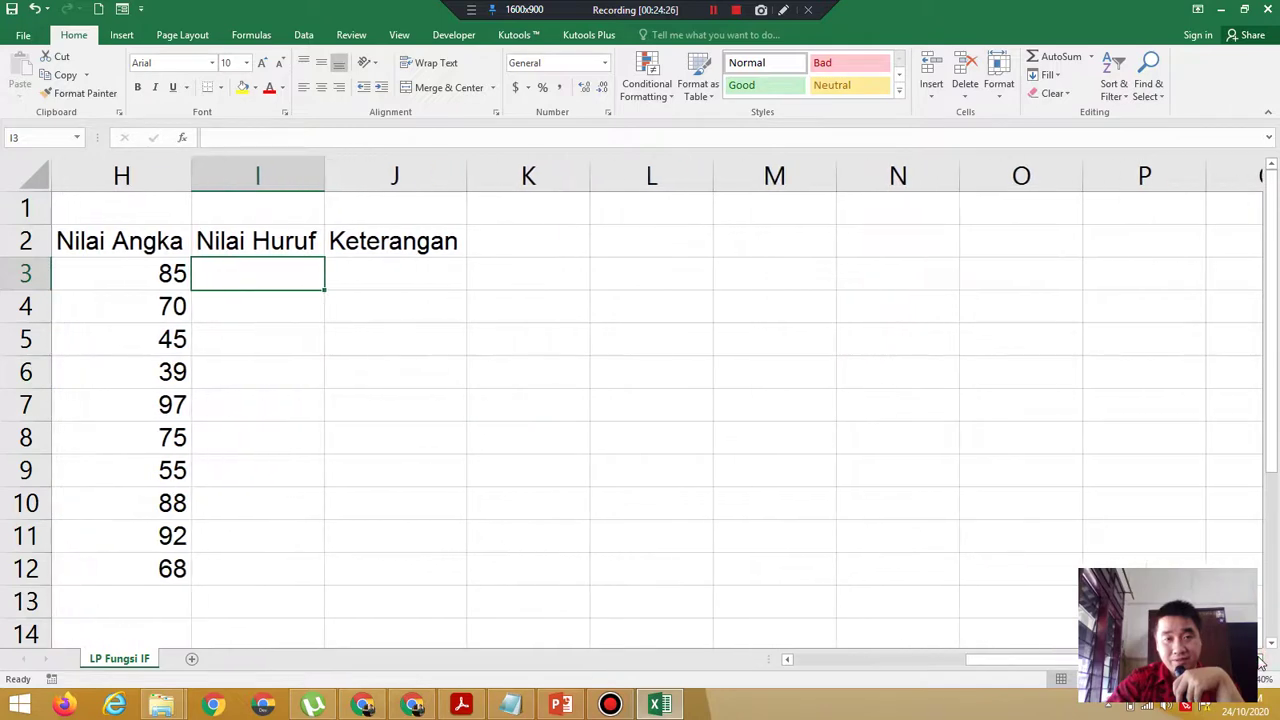
pyautogui.moveTo(1261, 663)
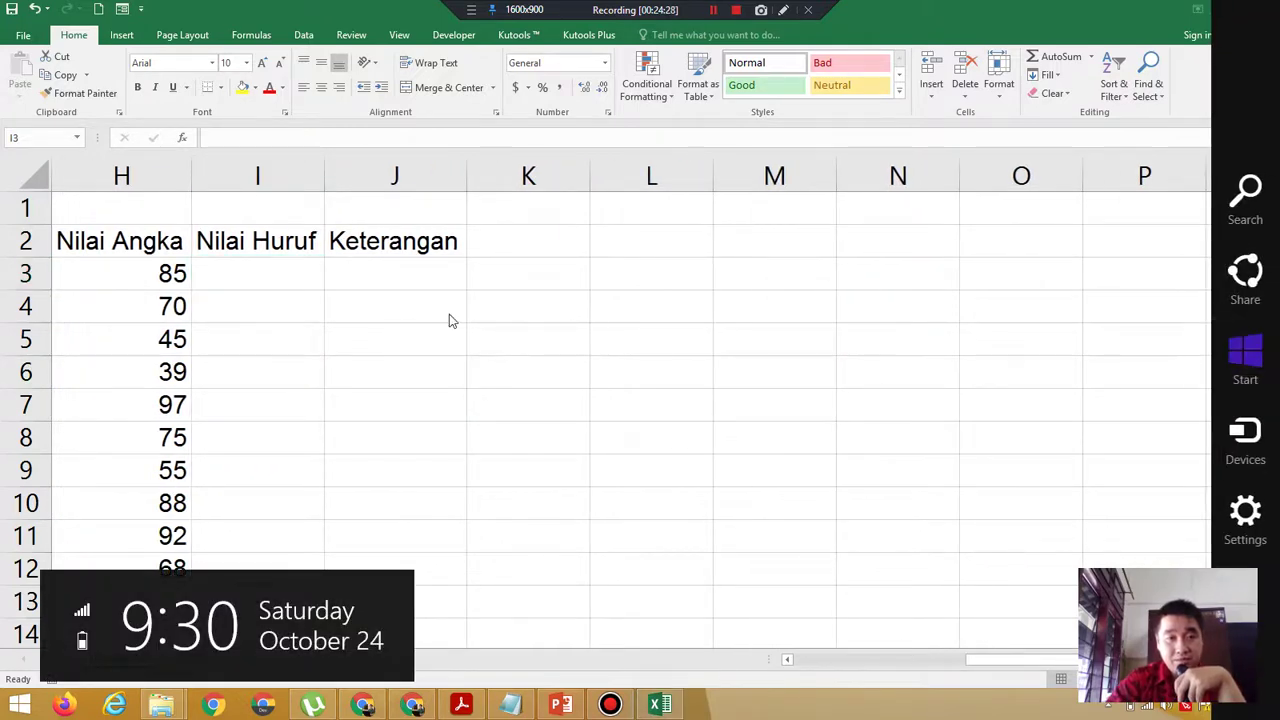
pyautogui.click(193, 279)
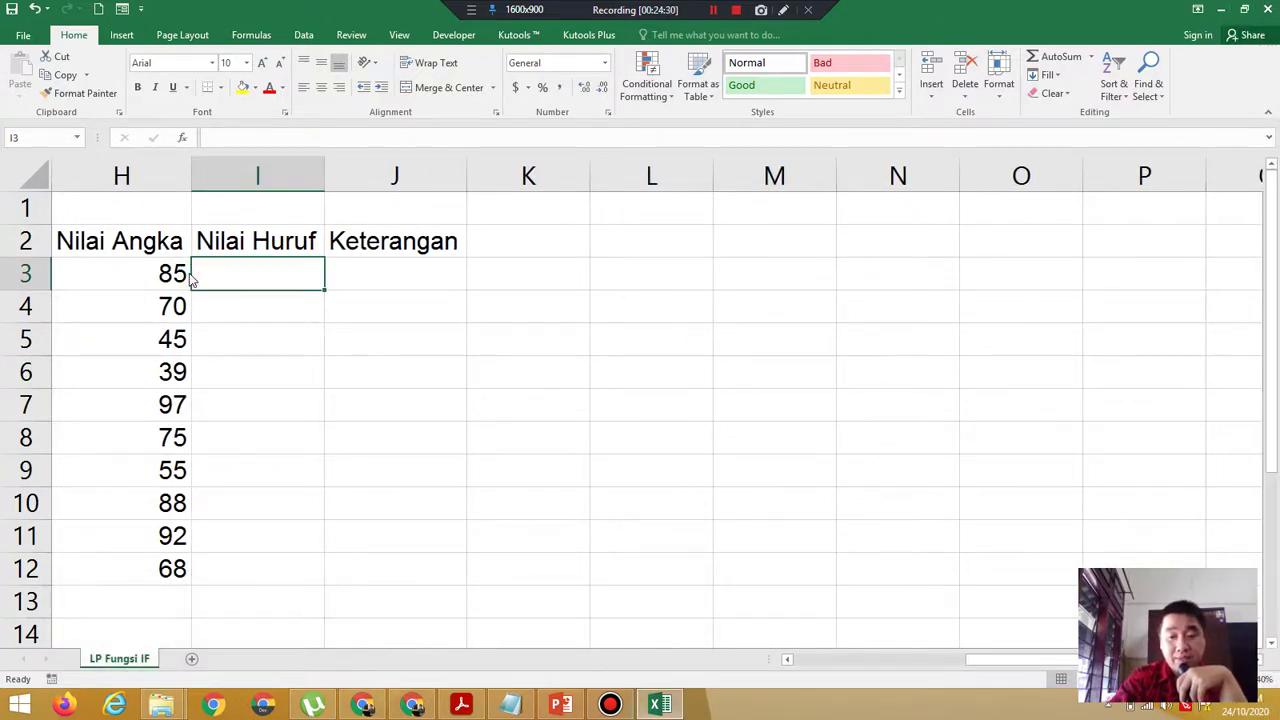
pyautogui.write('=If')
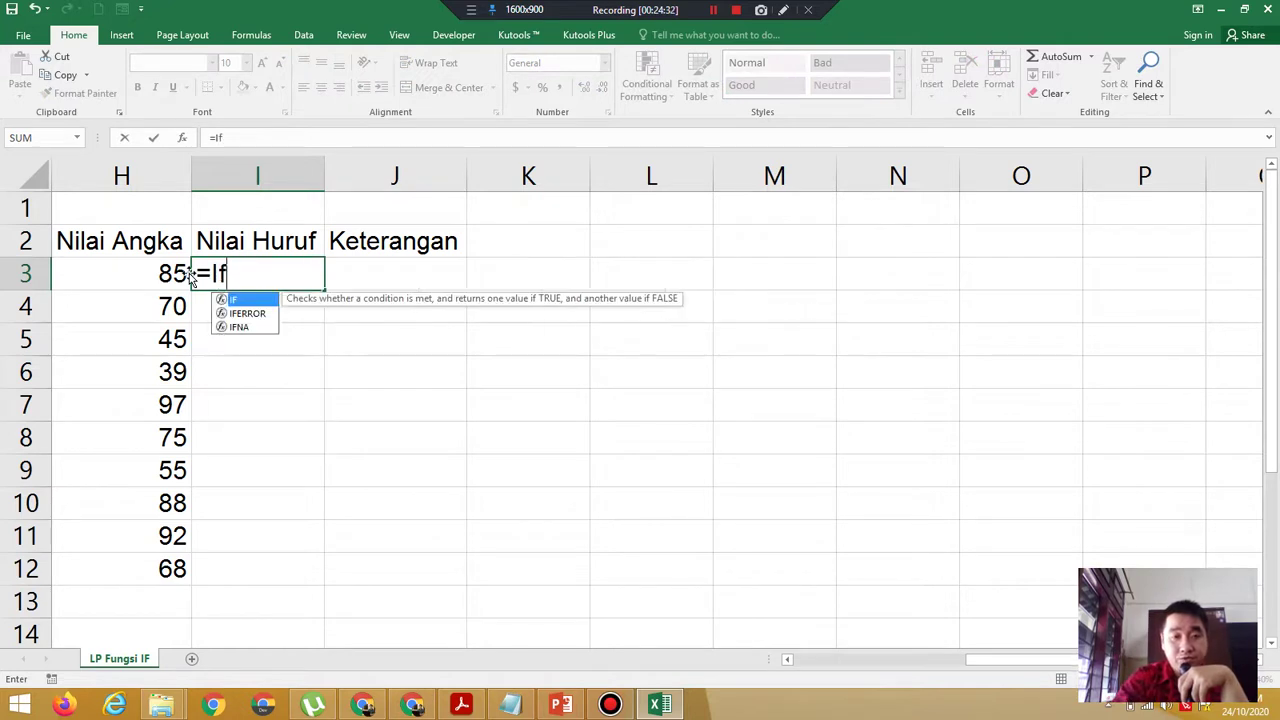
pyautogui.write('(')
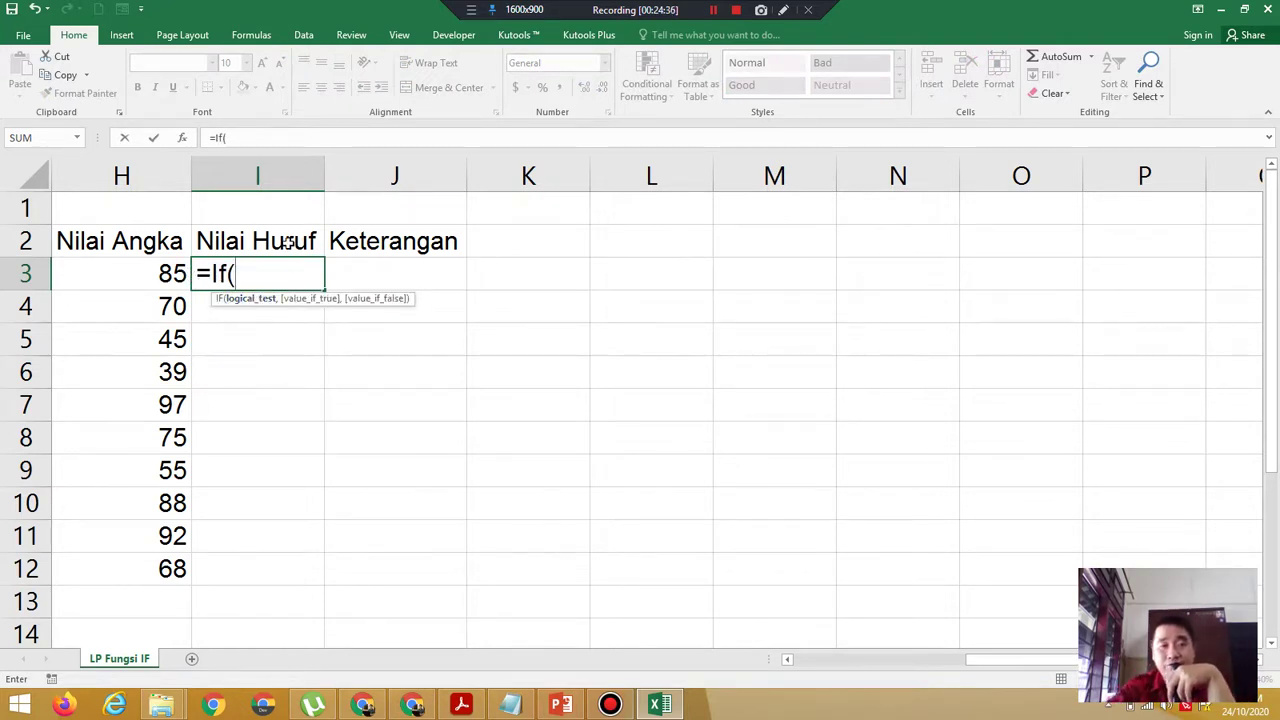
pyautogui.click(125, 275)
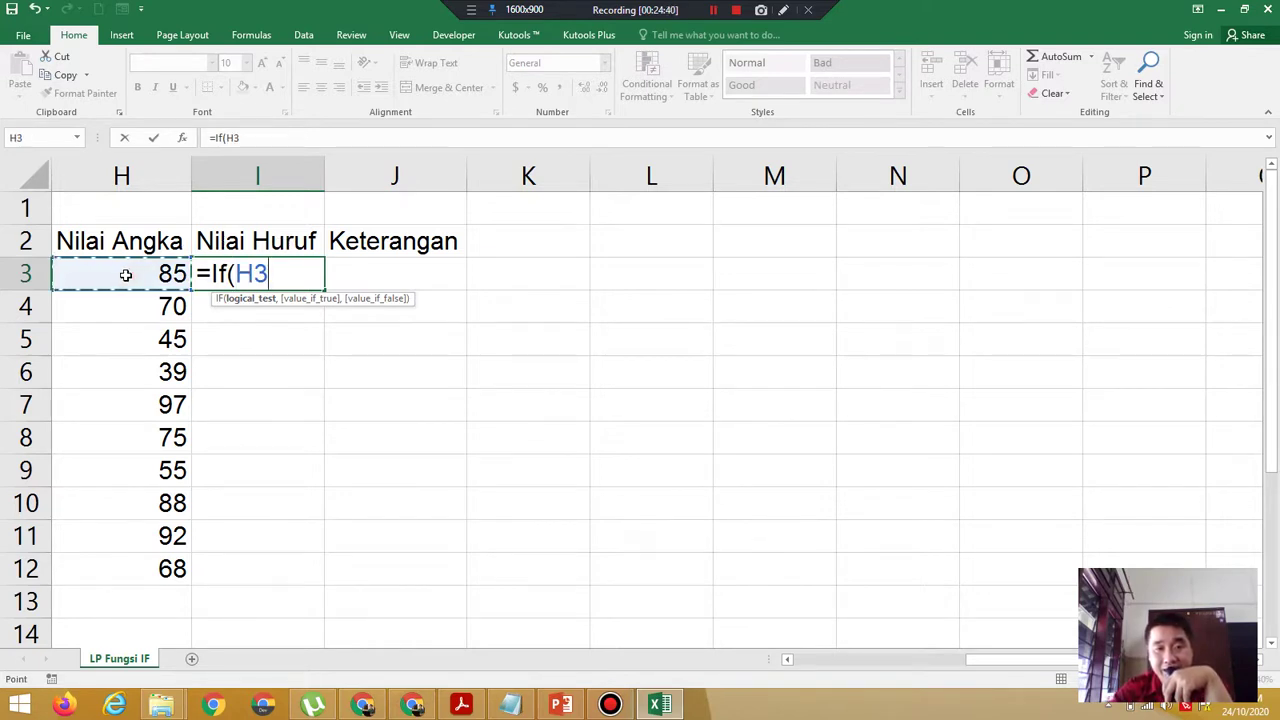
pyautogui.write('=')
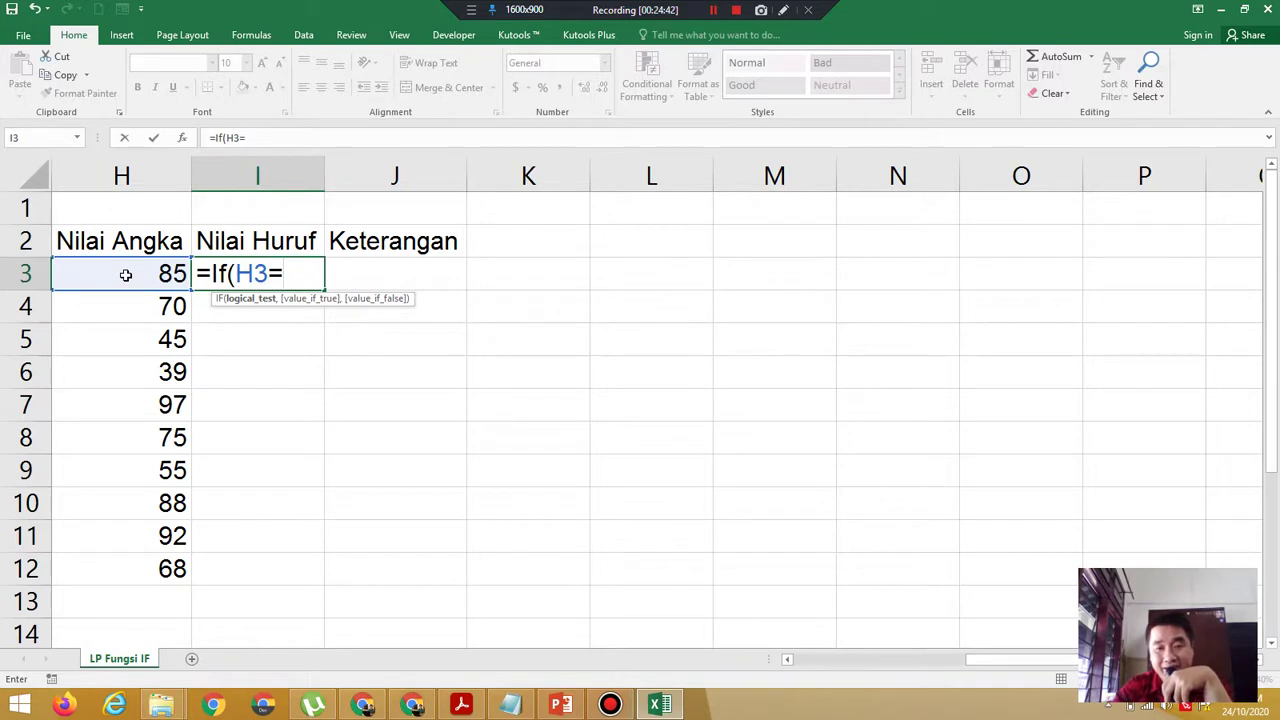
pyautogui.press('BackSpace')
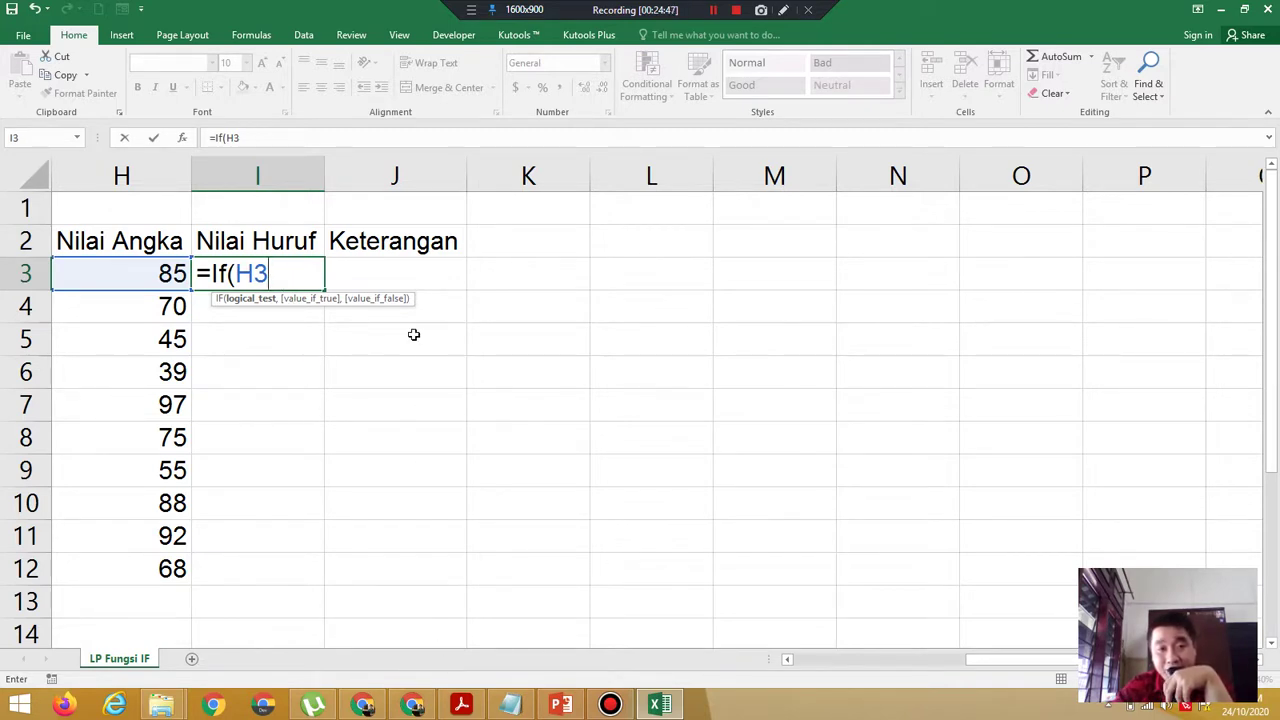
# Check the 85-100 interval in the Acrobat PDF and complete the first condition in Excel's I3 formula as H3>=85 returning "A".
pyautogui.click(470, 704)
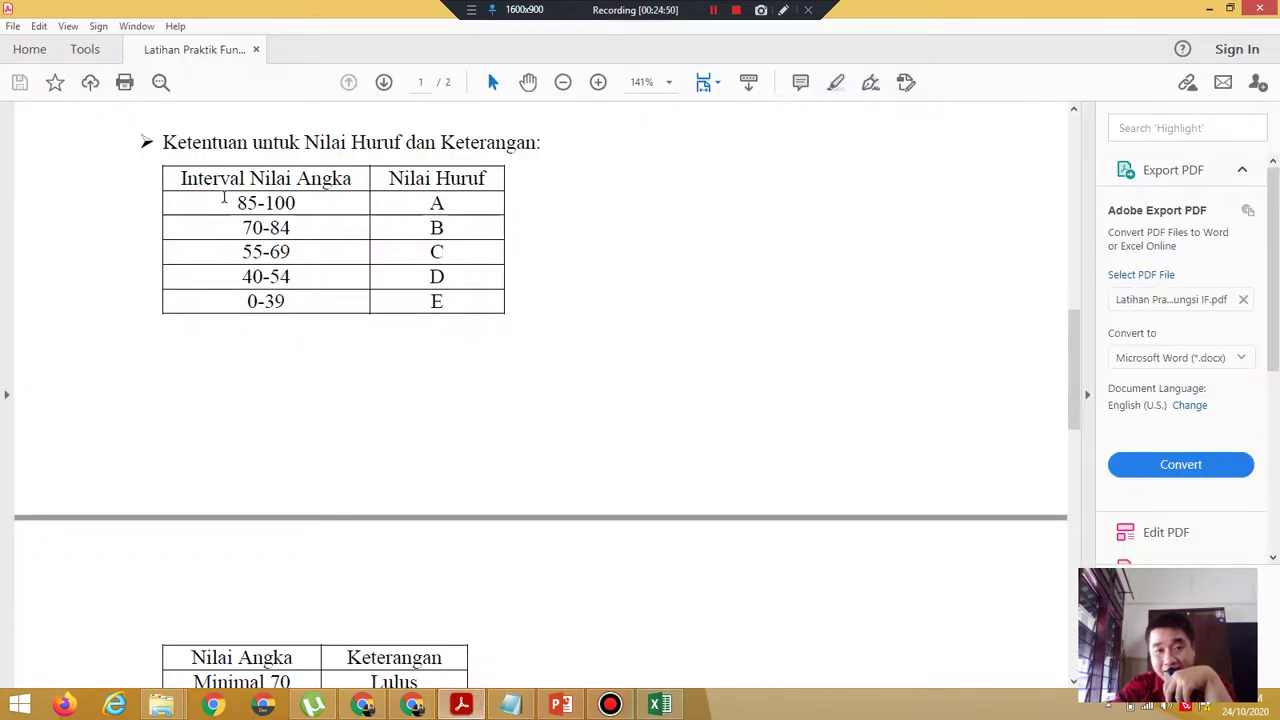
pyautogui.moveTo(234, 203); pyautogui.dragTo(295, 205)
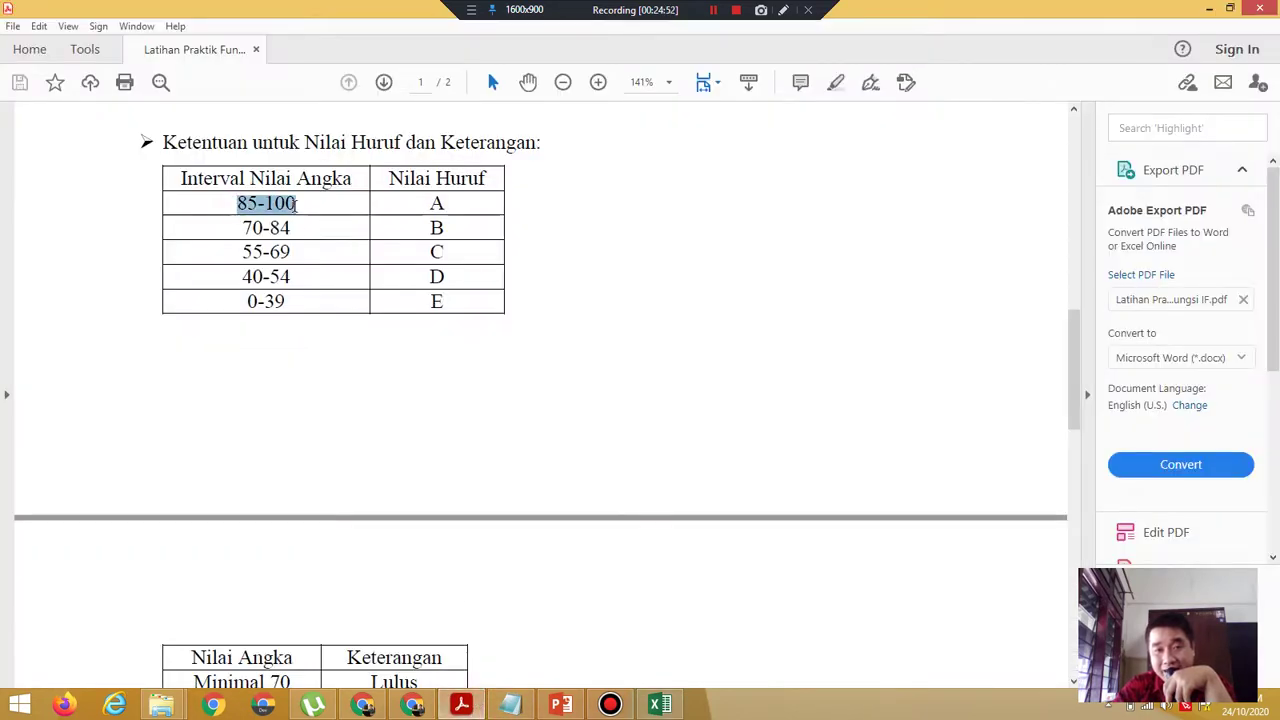
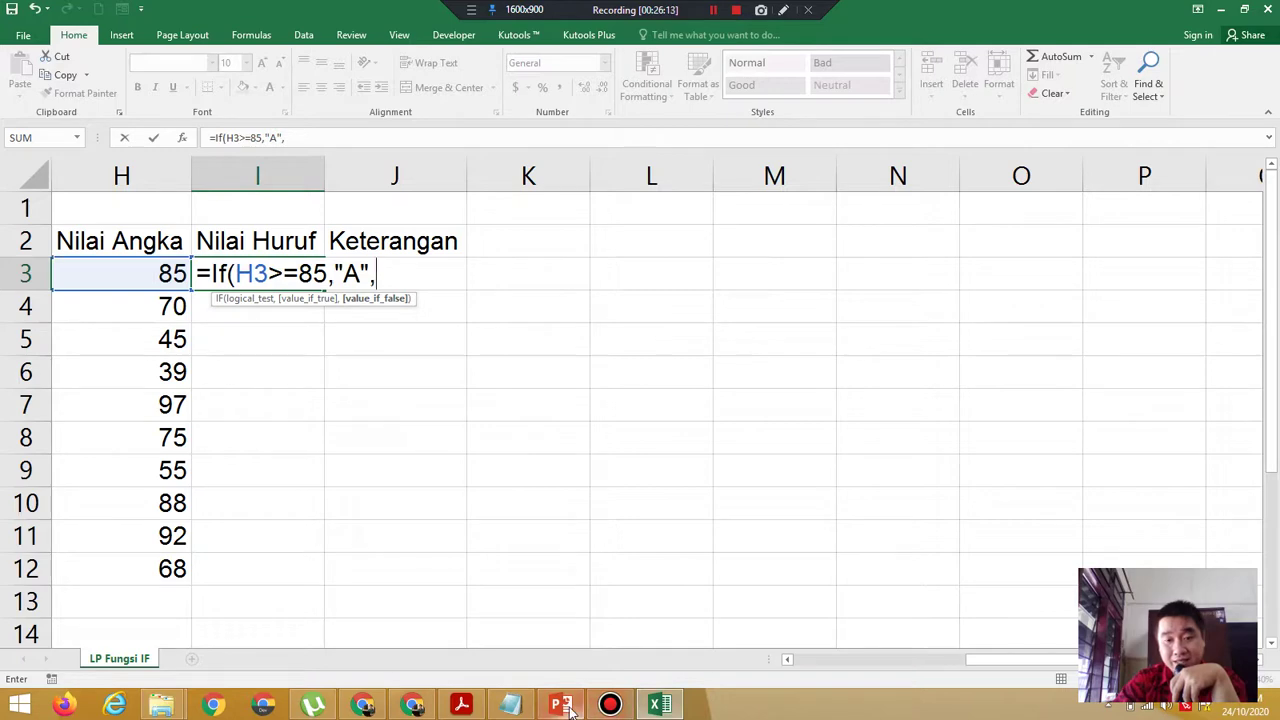
# Recheck the intervals in the Acrobat PDF and nest a second IF in Excel's I3 formula that returns "B" when H3>=70.
pyautogui.click(461, 705)
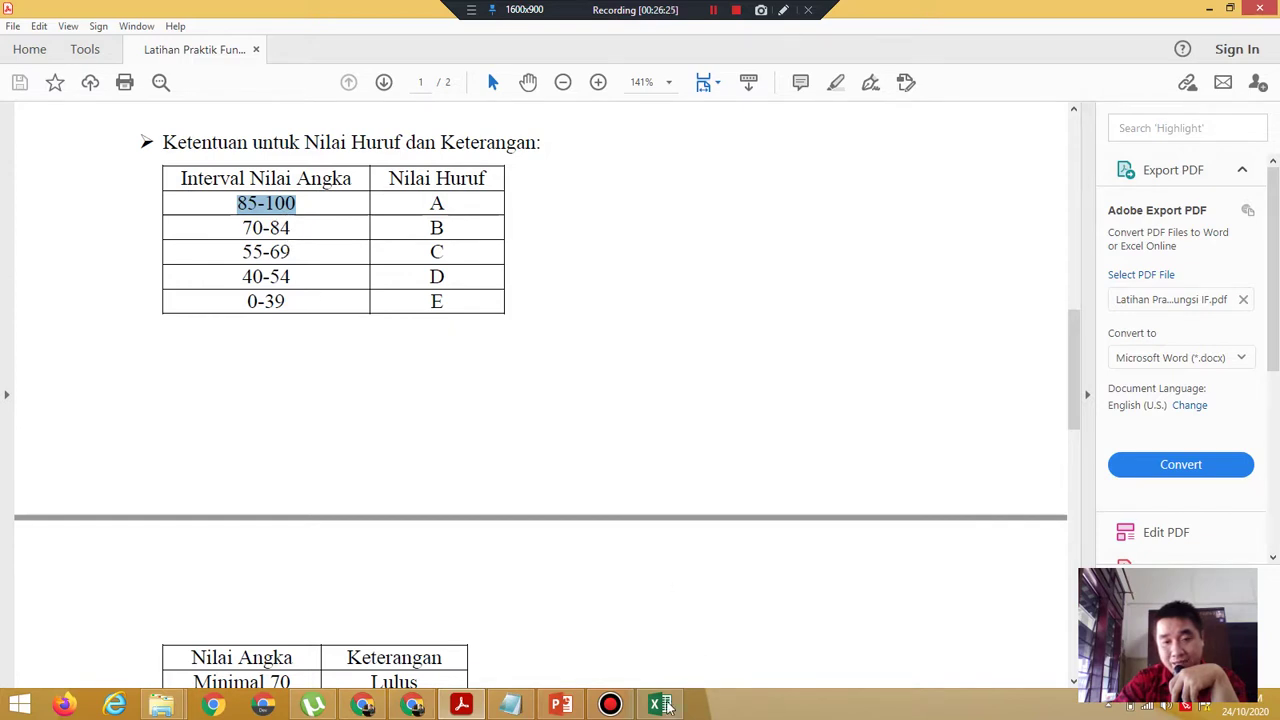
pyautogui.click(656, 706)
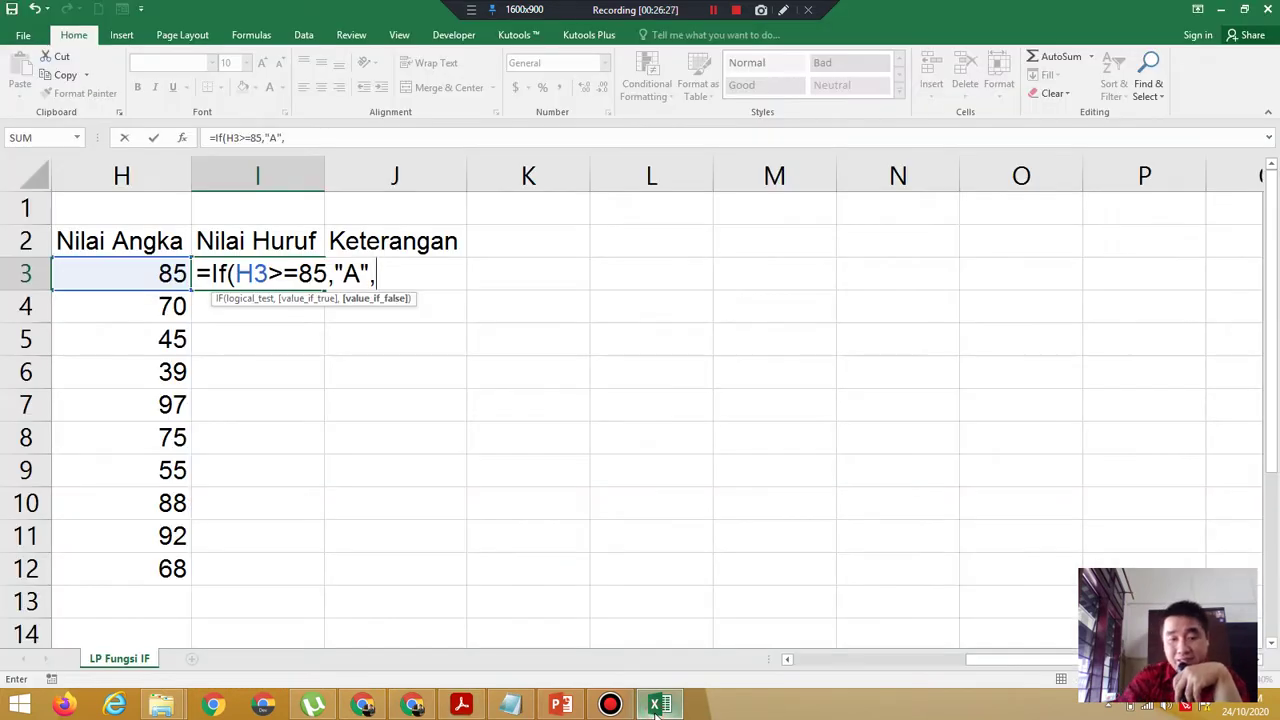
pyautogui.write('If')
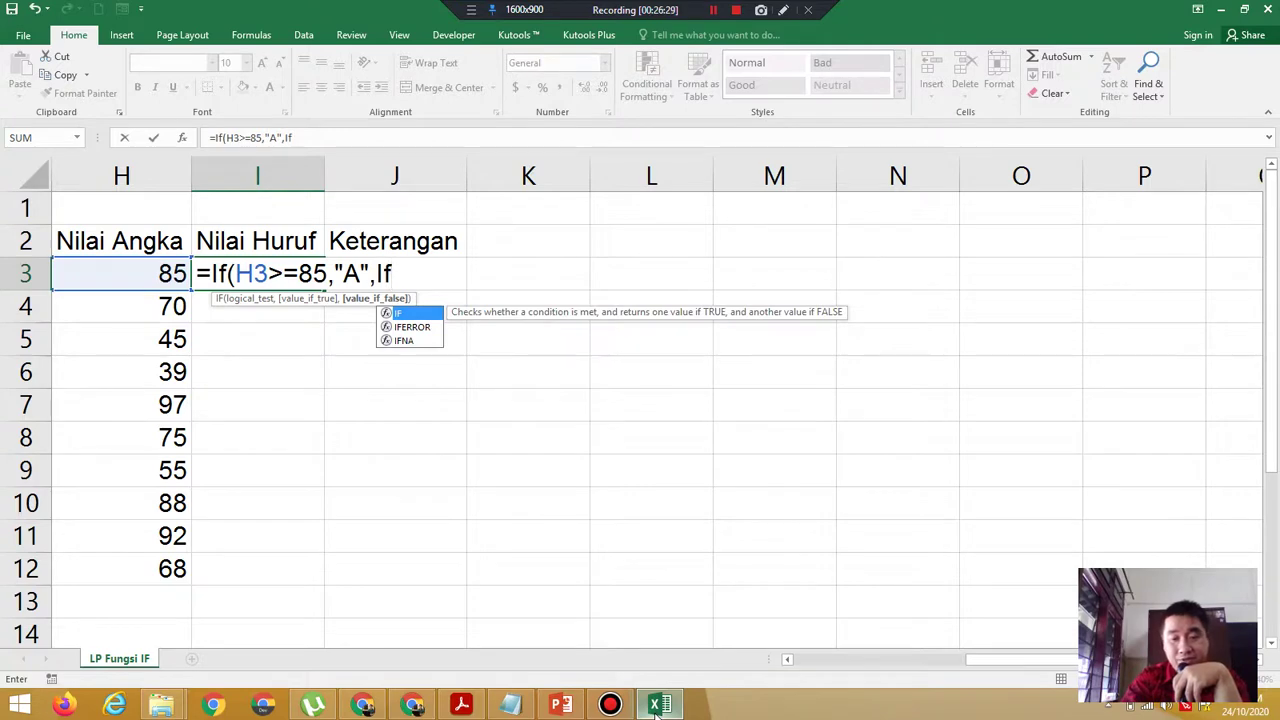
pyautogui.write('(')
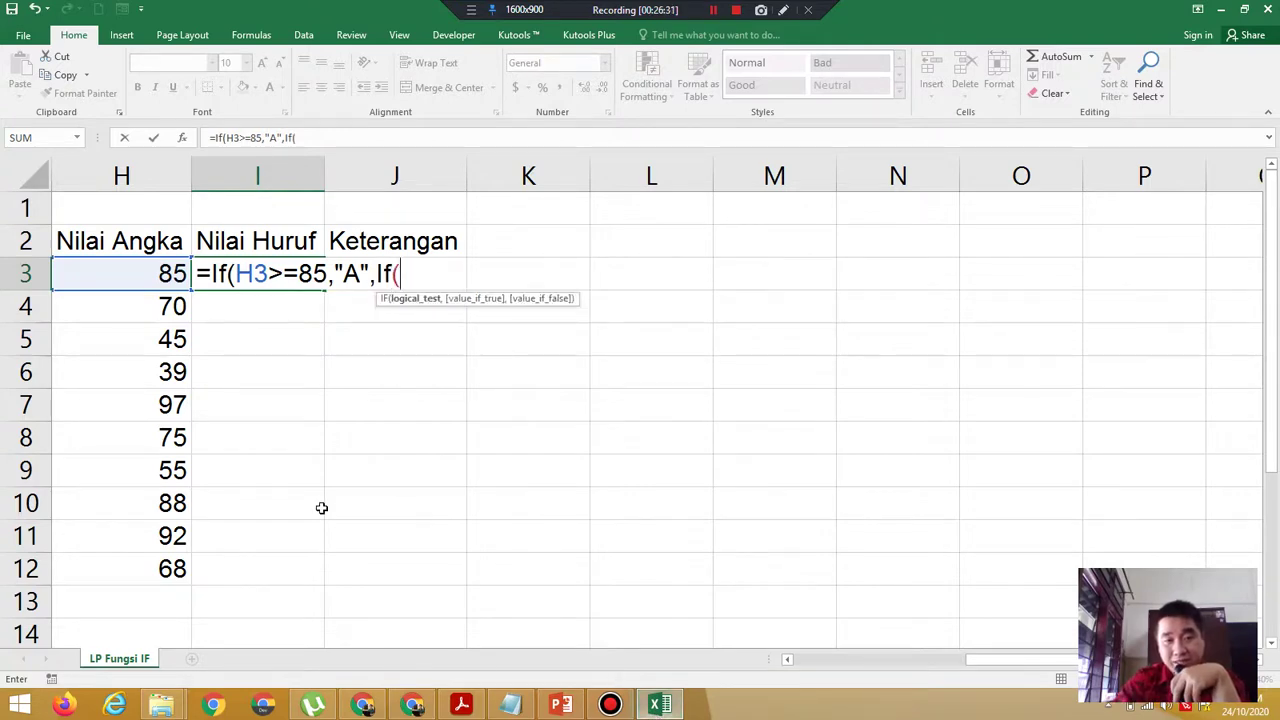
pyautogui.click(127, 275)
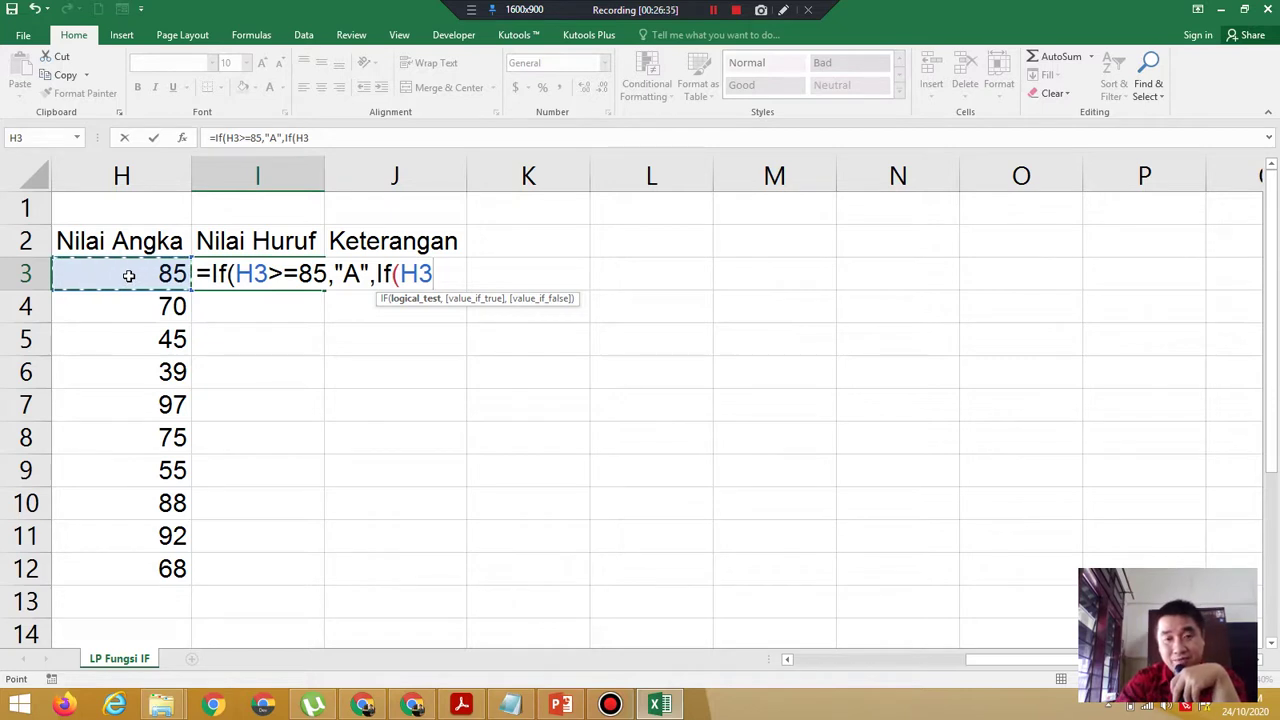
pyautogui.write('>=70')
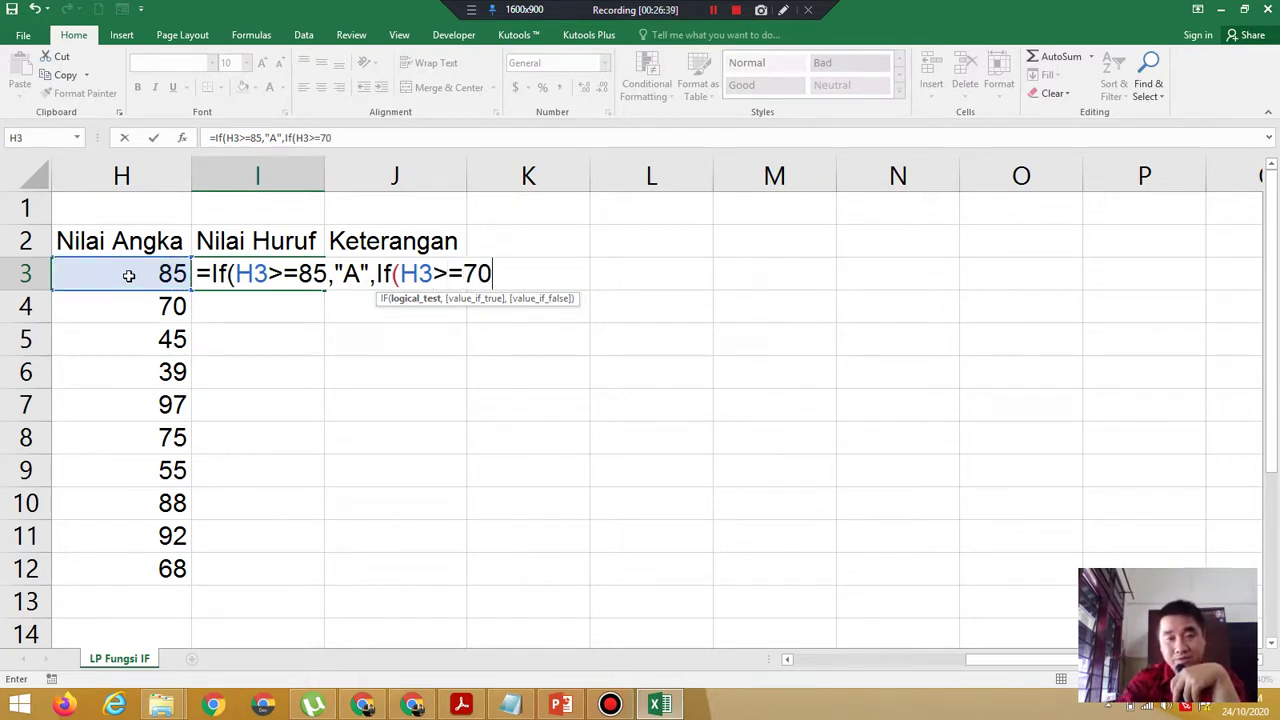
pyautogui.write(',')
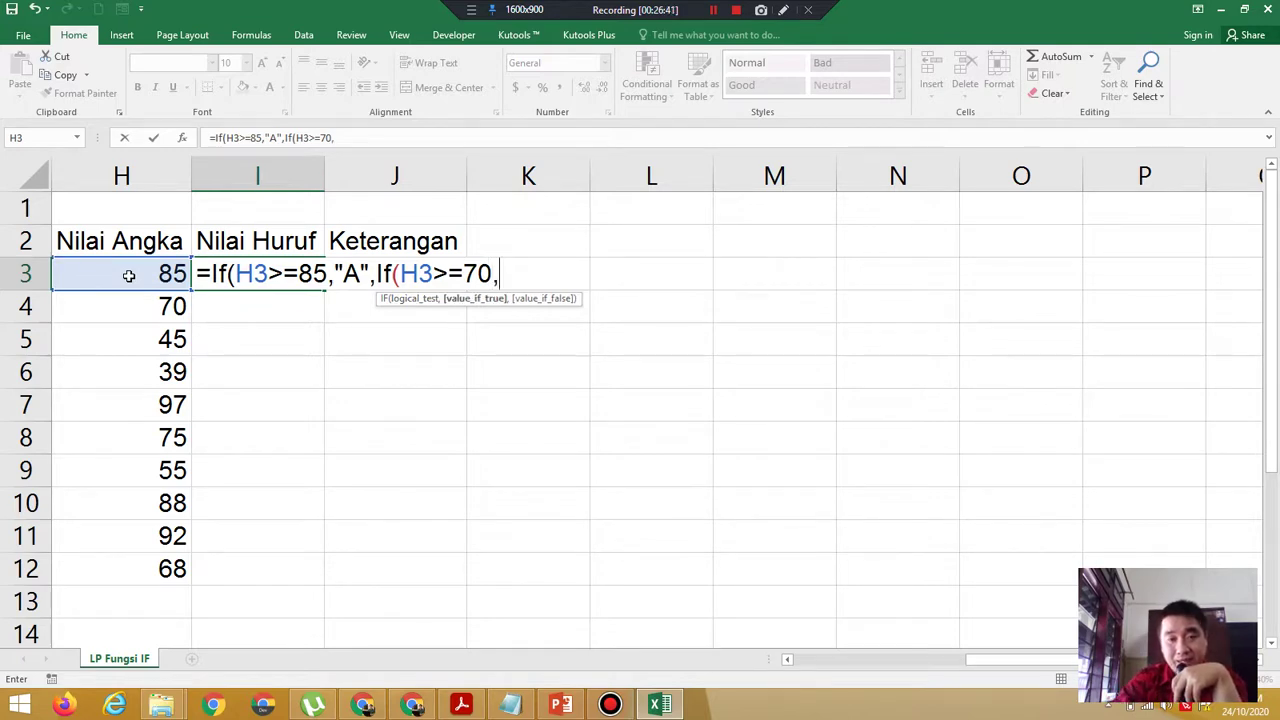
pyautogui.write('"')
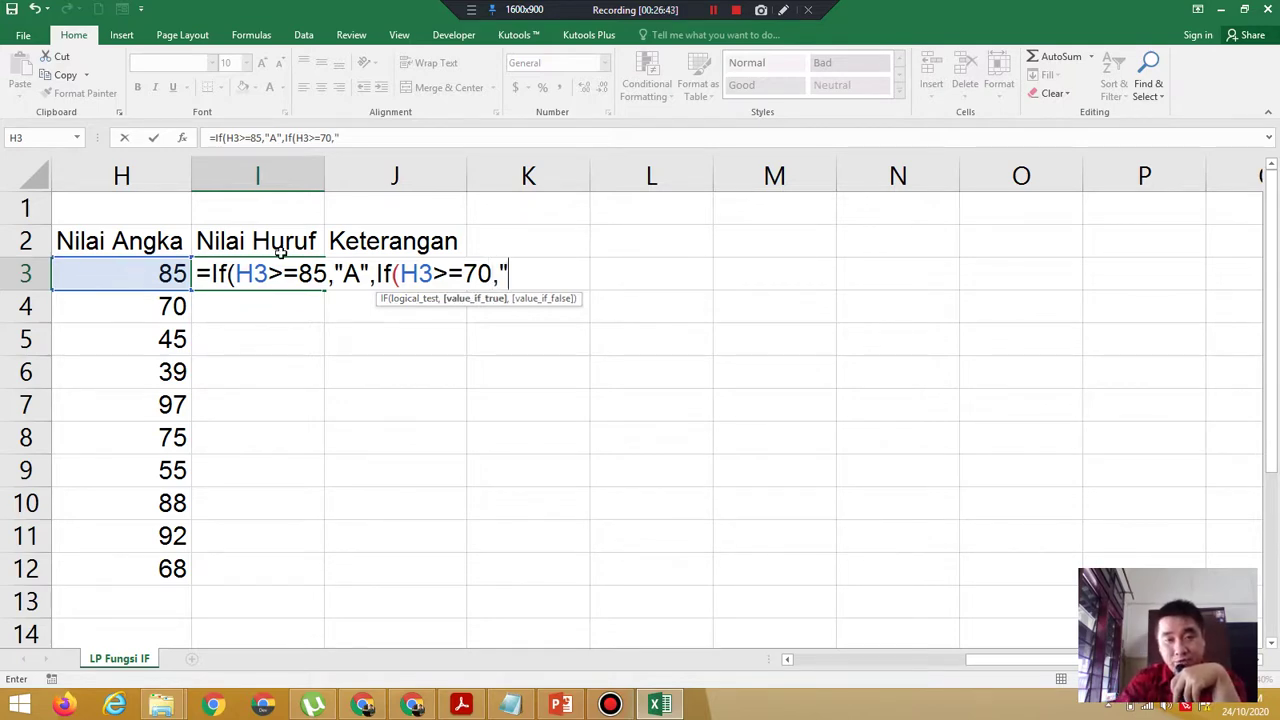
pyautogui.write('B')
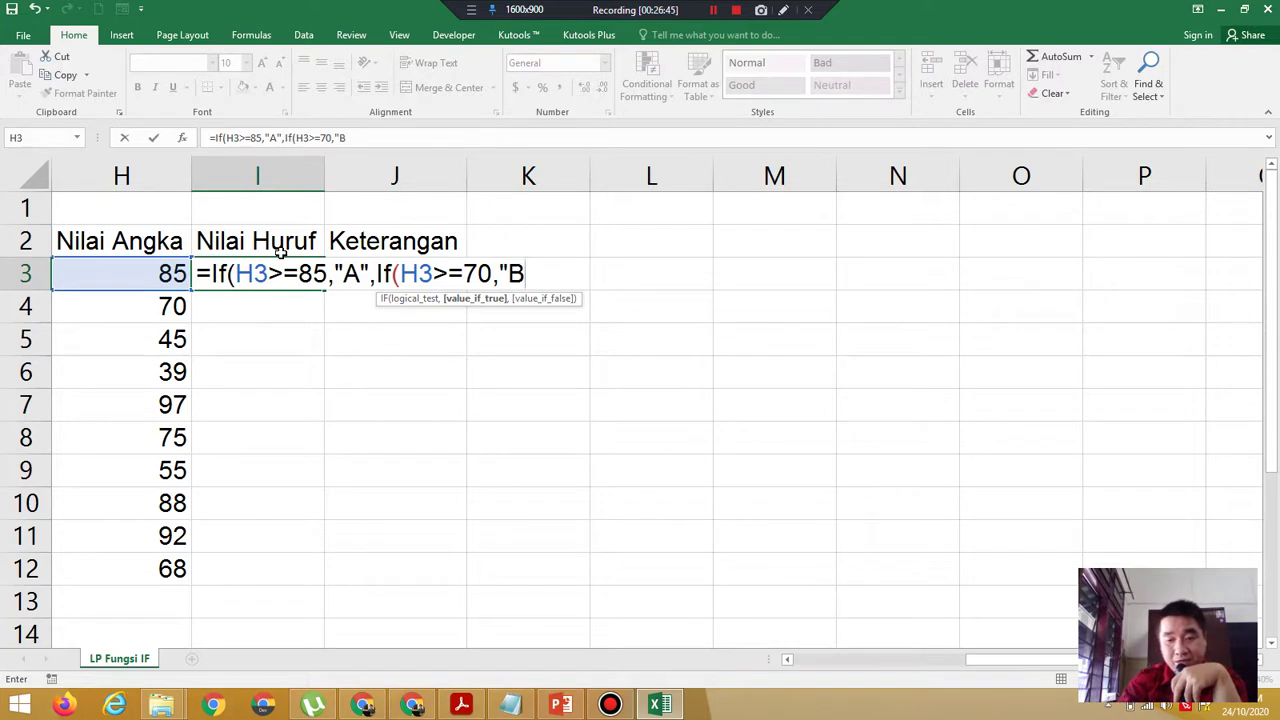
pyautogui.write('",')
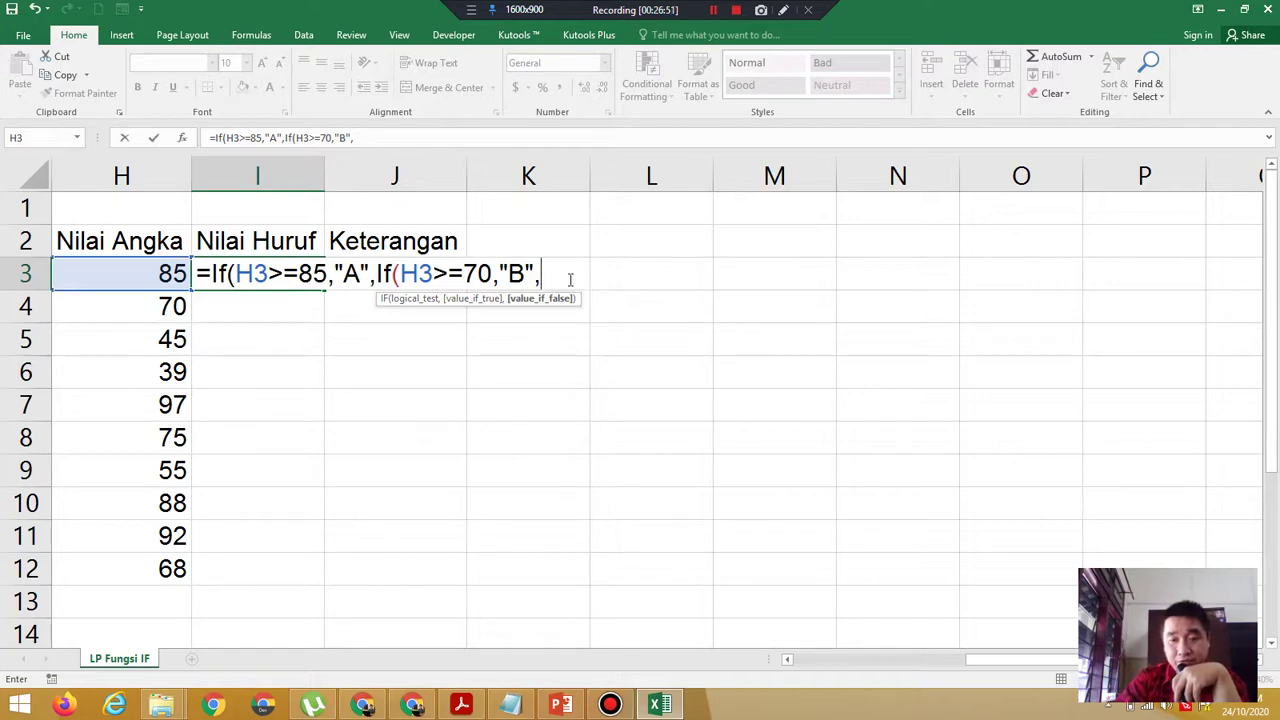
# Check the 55-69 interval in the Acrobat PDF and nest a third IF in Excel's I3 formula that returns "C" when H3>=55.
pyautogui.write('I')
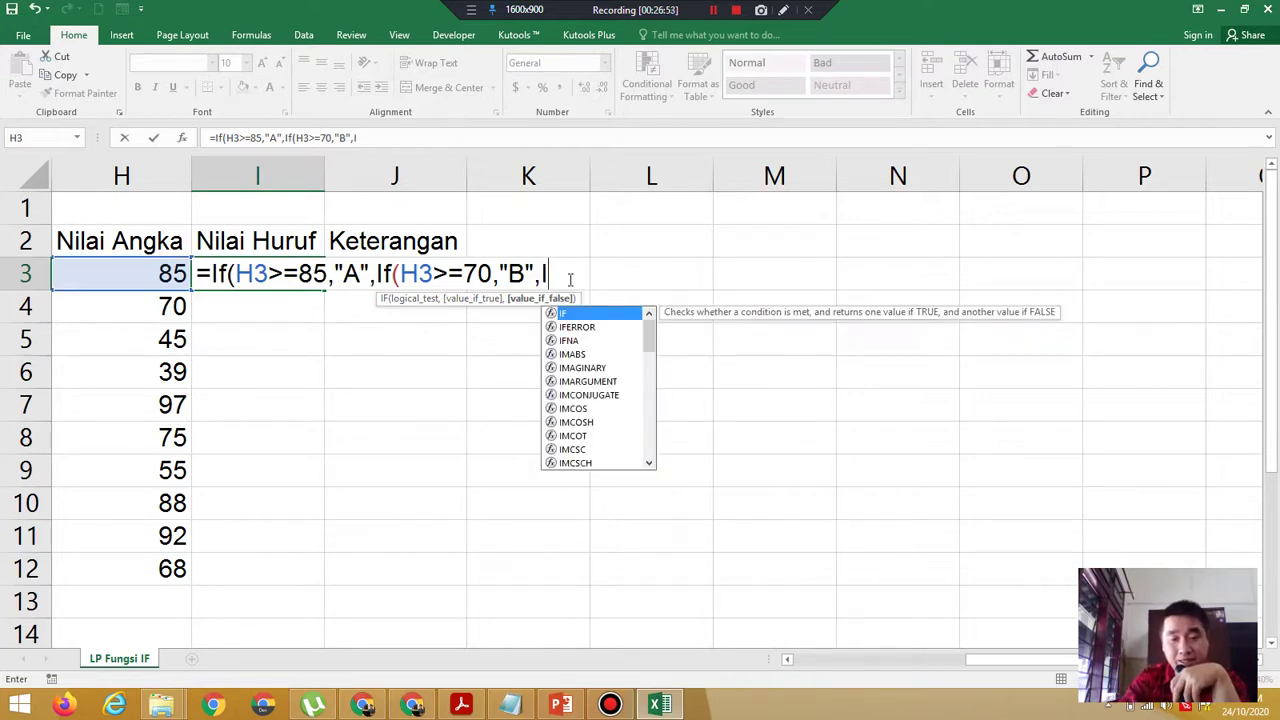
pyautogui.write('f(')
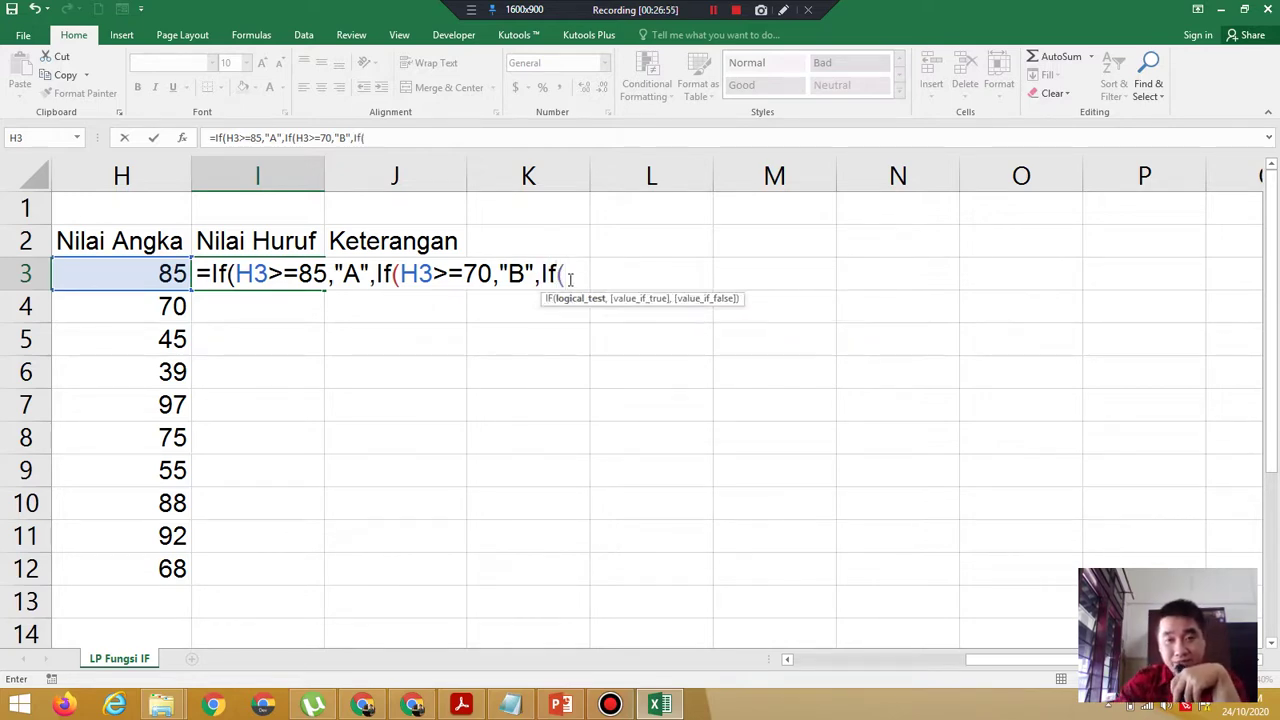
pyautogui.click(133, 282)
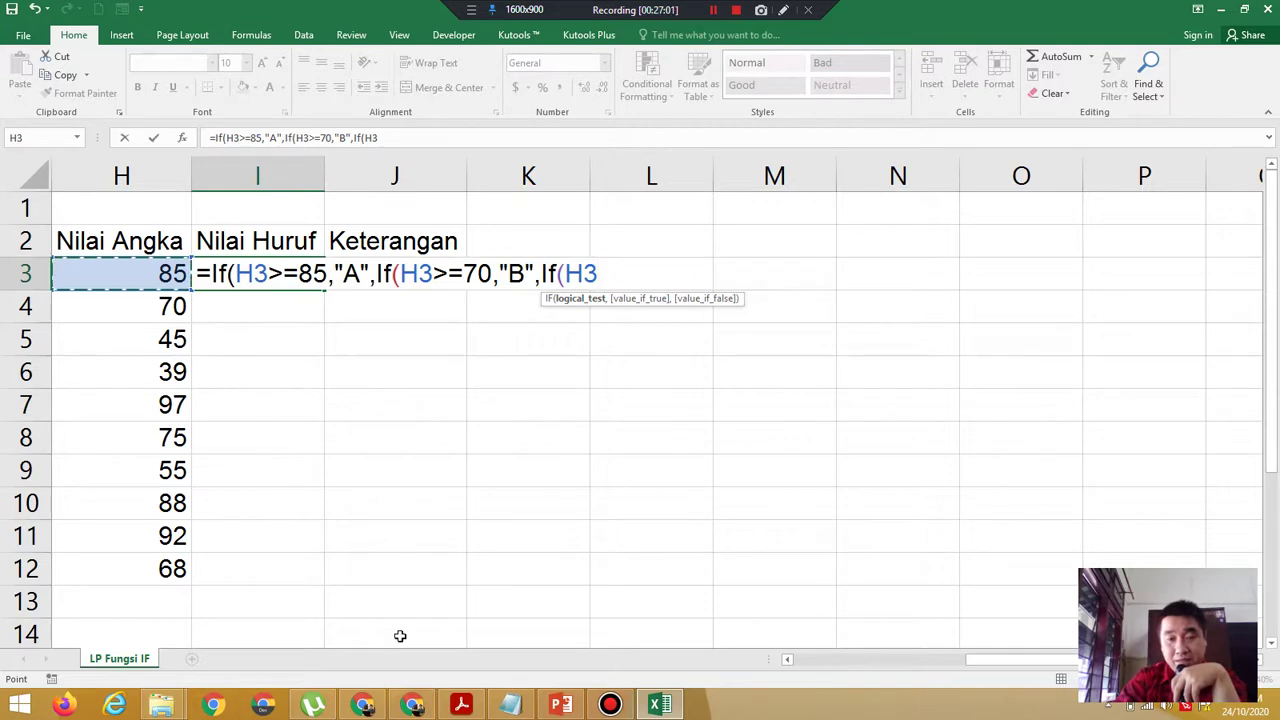
pyautogui.click(461, 705)
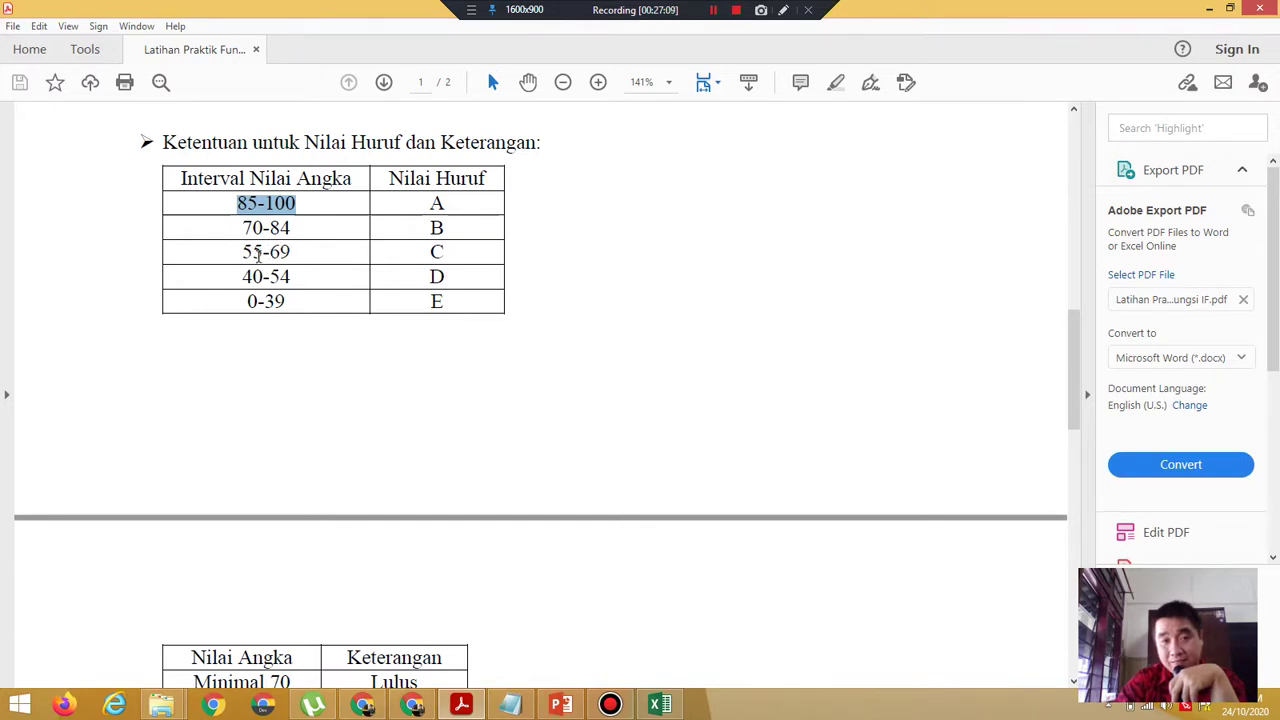
pyautogui.click(660, 705)
pyautogui.write('>=55,')
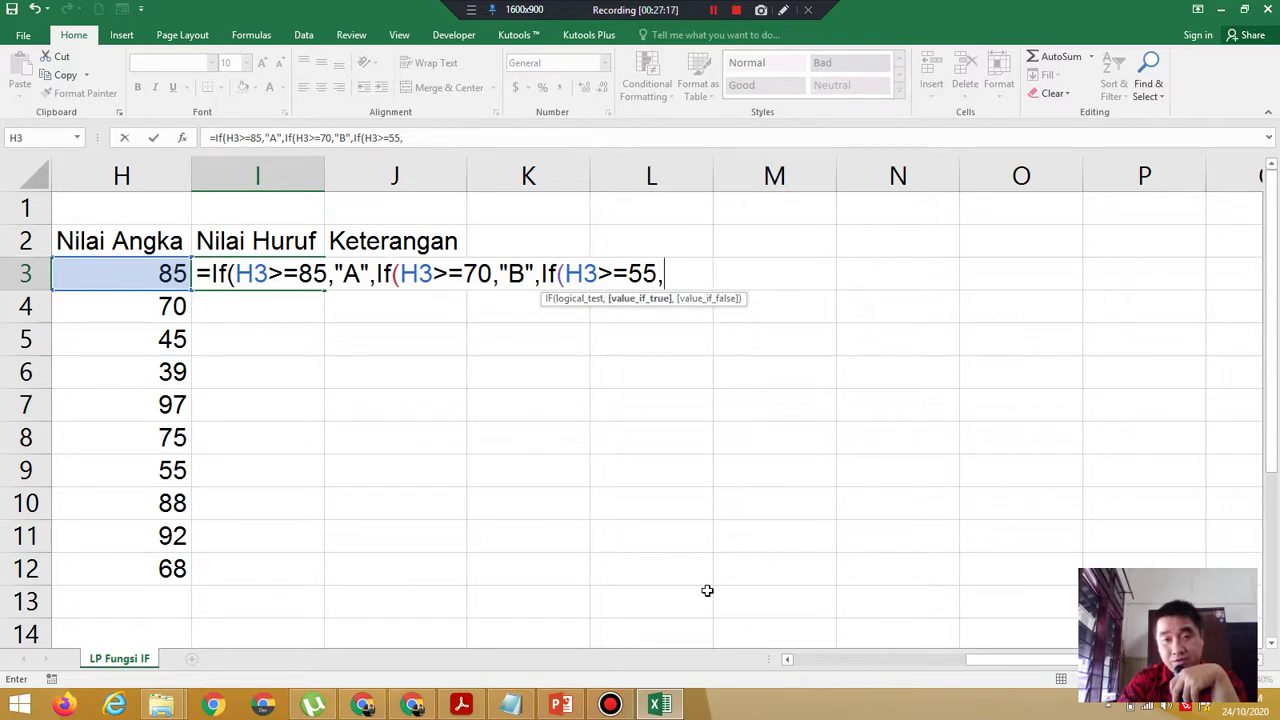
pyautogui.write('"')
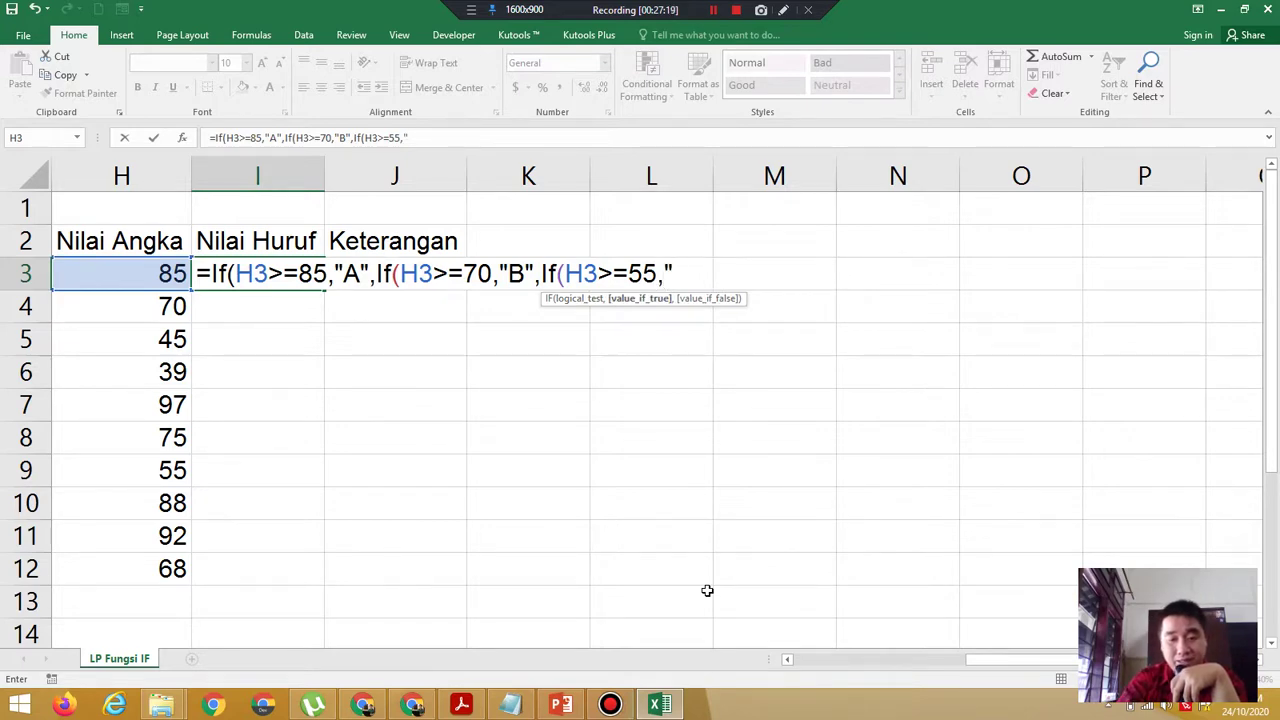
pyautogui.write('C",')
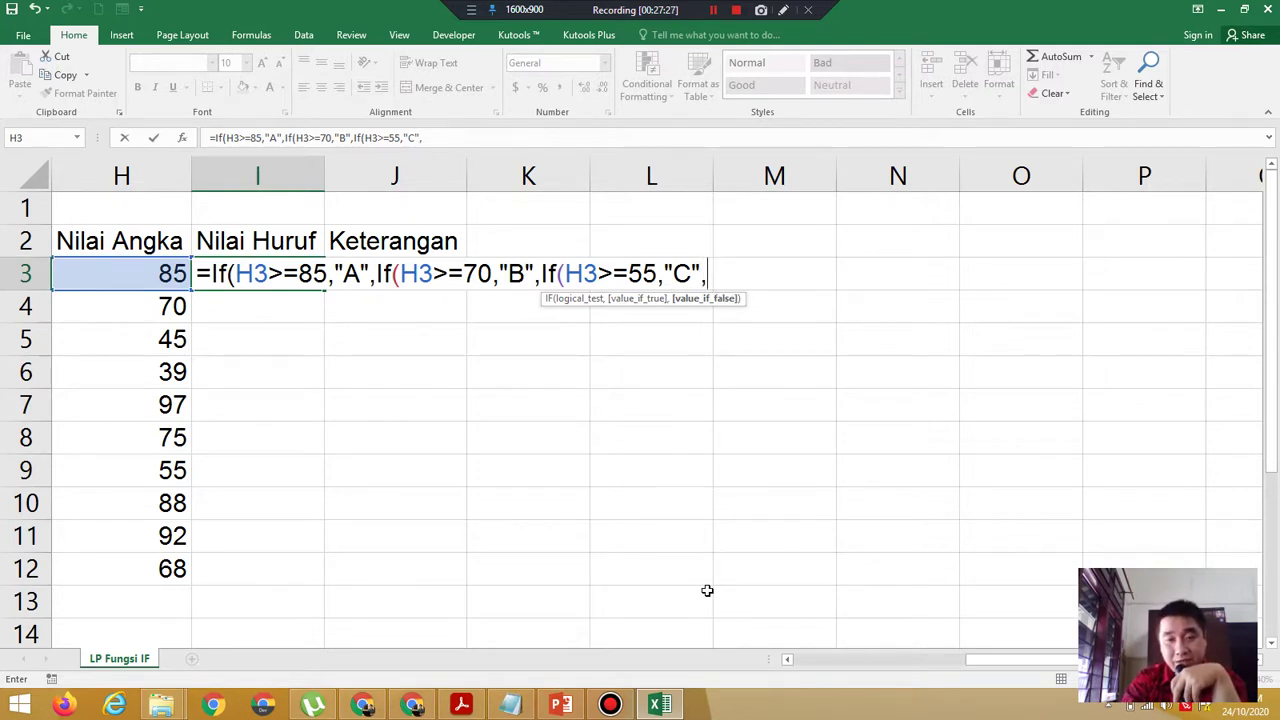
# Check the 40-54 interval in the Acrobat PDF and nest a fourth IF in Excel's I3 formula that returns "D" when H3>=40.
pyautogui.write('I')
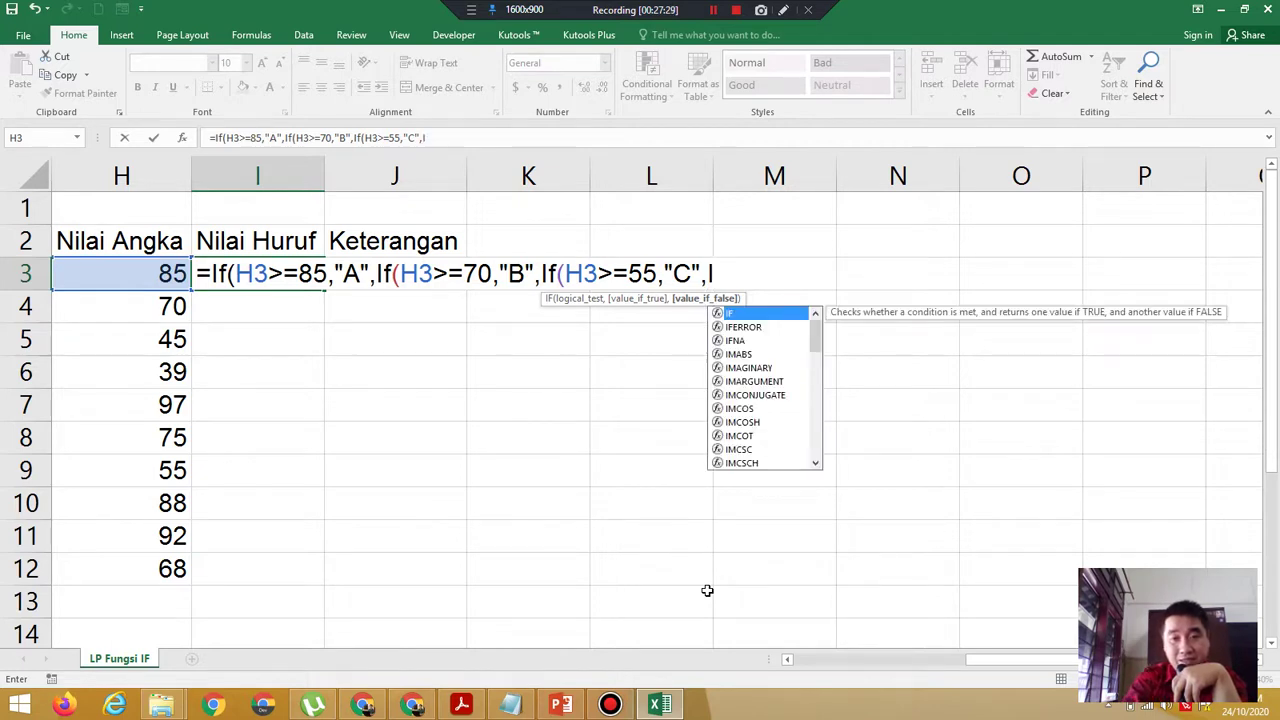
pyautogui.write('f(')
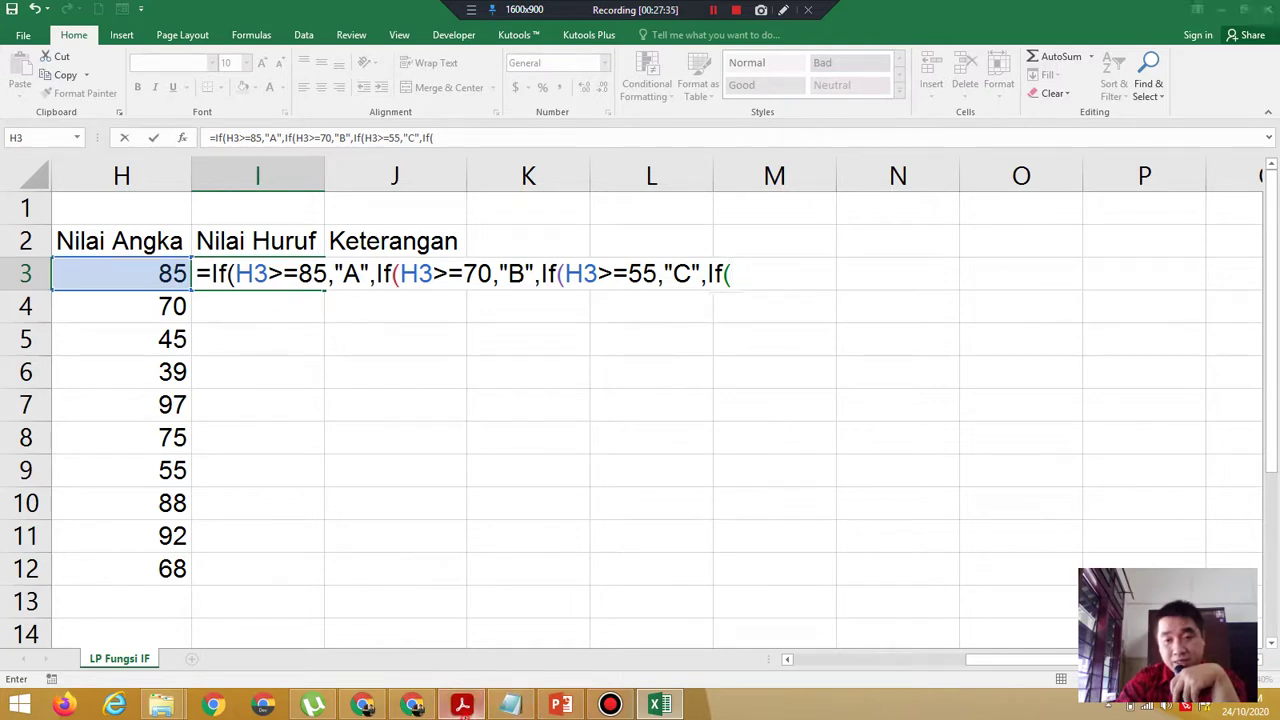
pyautogui.click(461, 705)
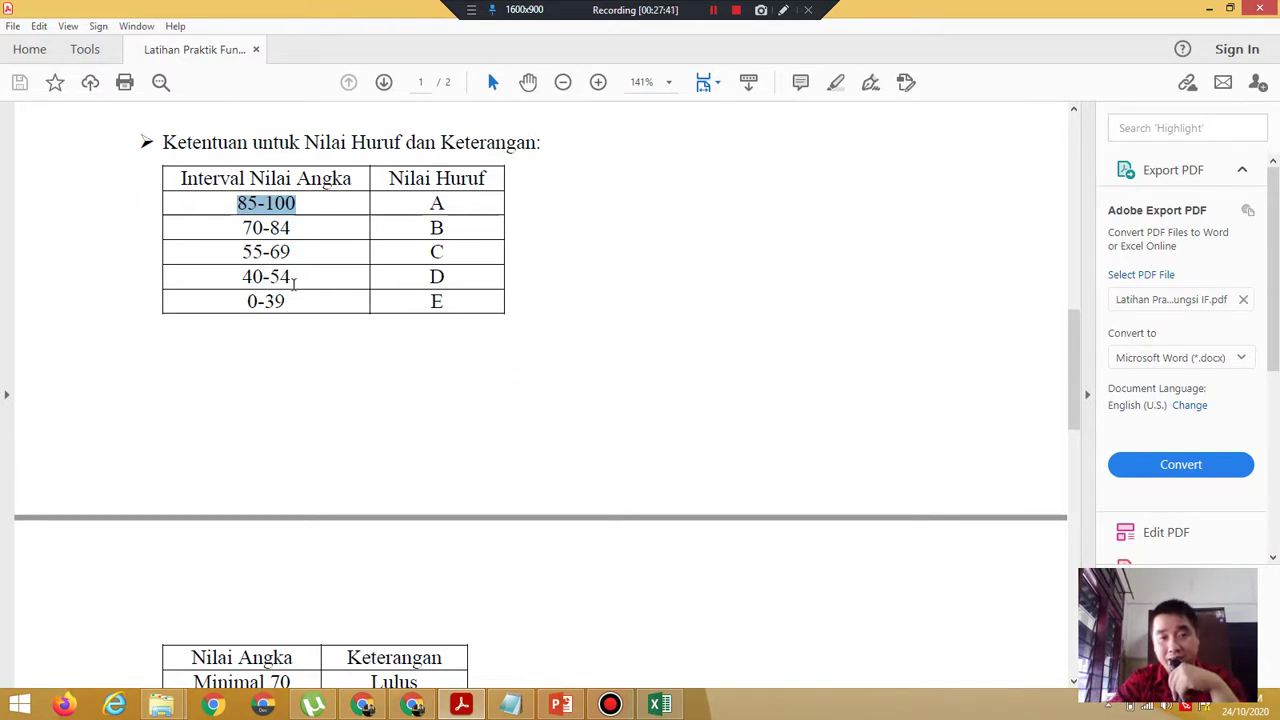
pyautogui.click(659, 705)
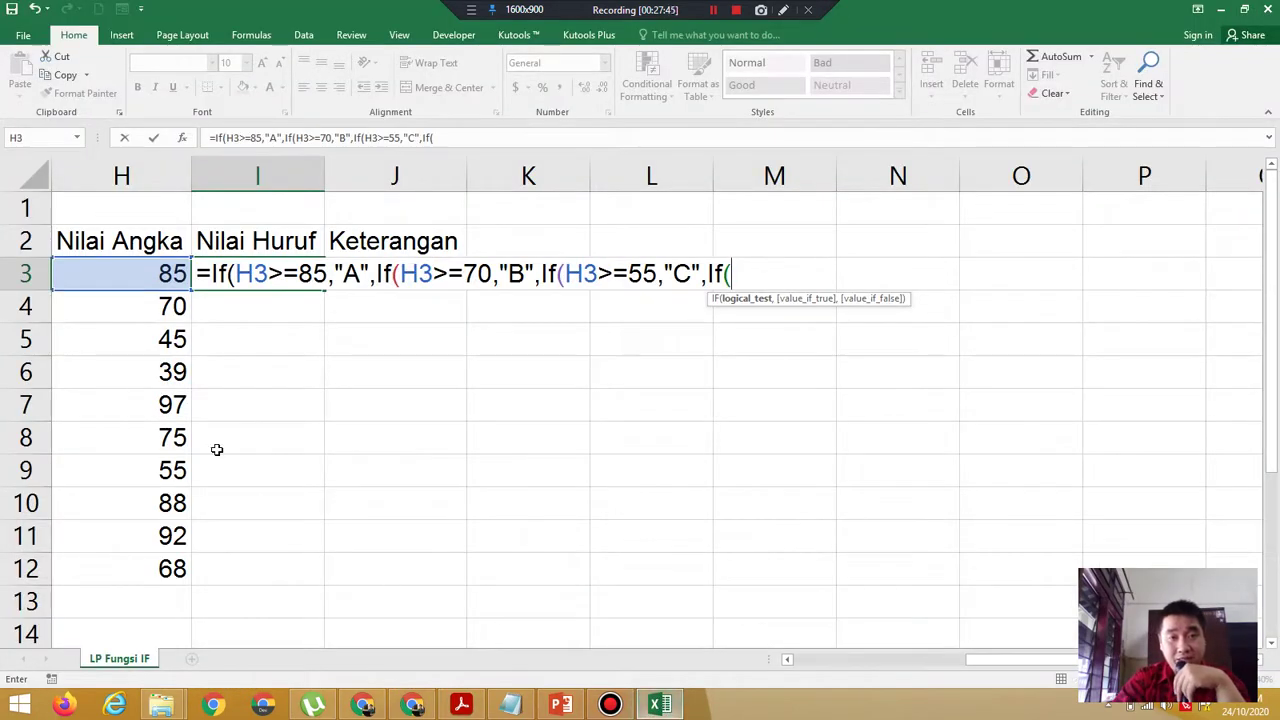
pyautogui.click(138, 273)
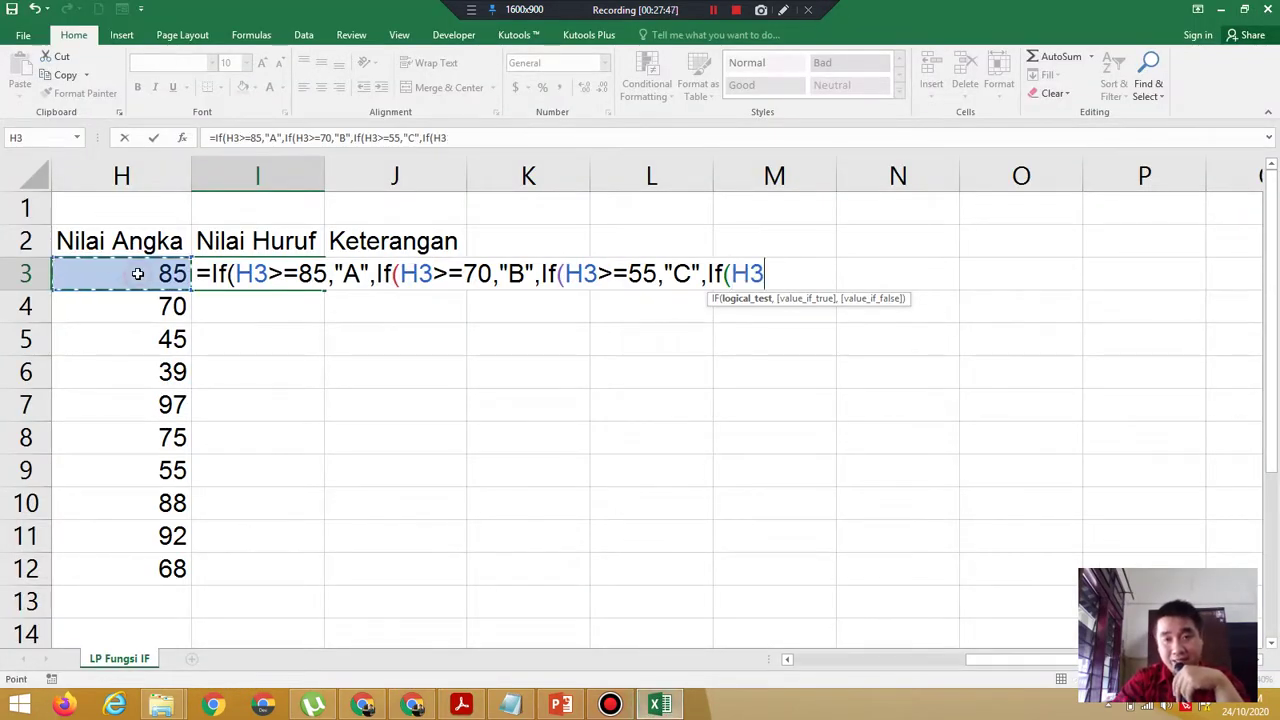
pyautogui.write('>=')
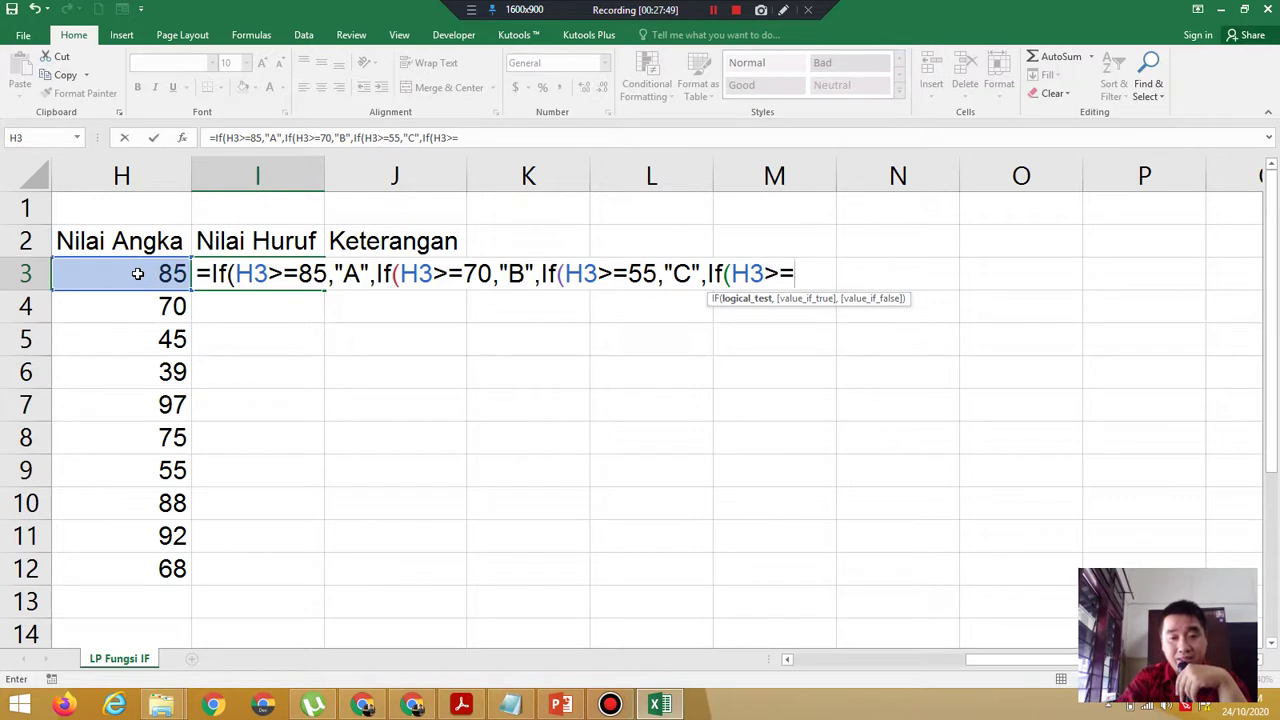
pyautogui.write('40,"')
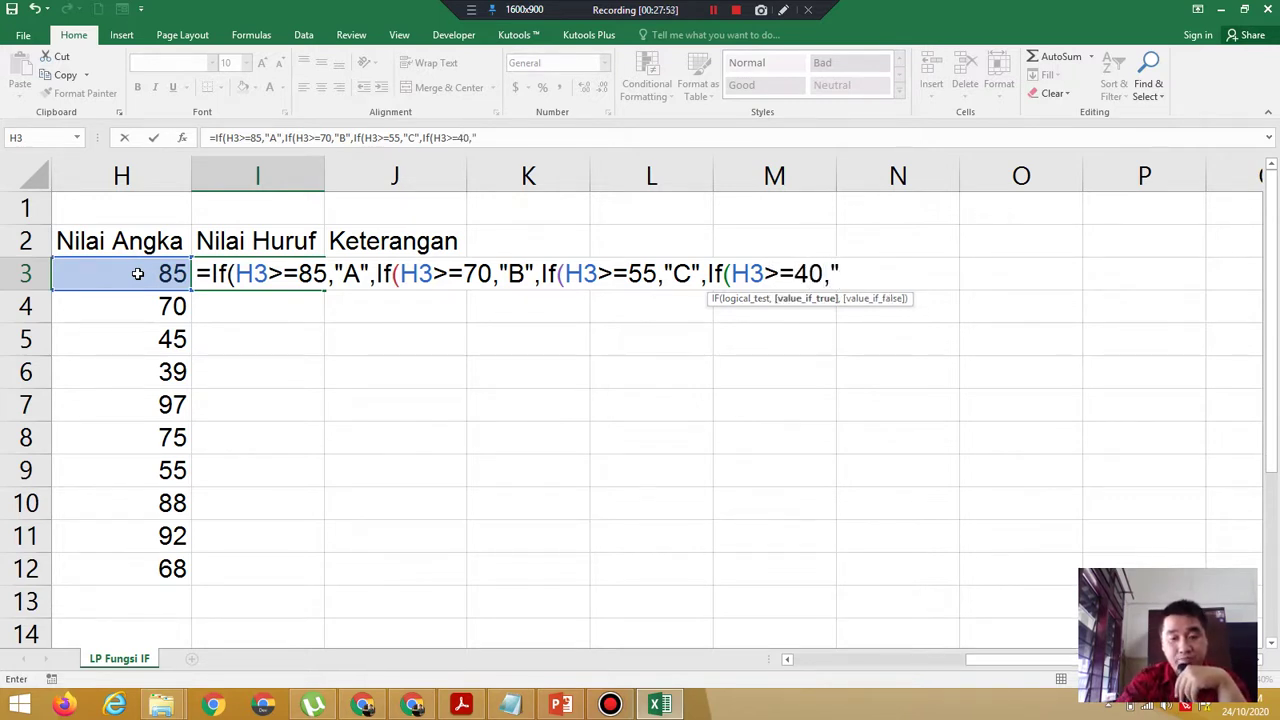
pyautogui.write('D')
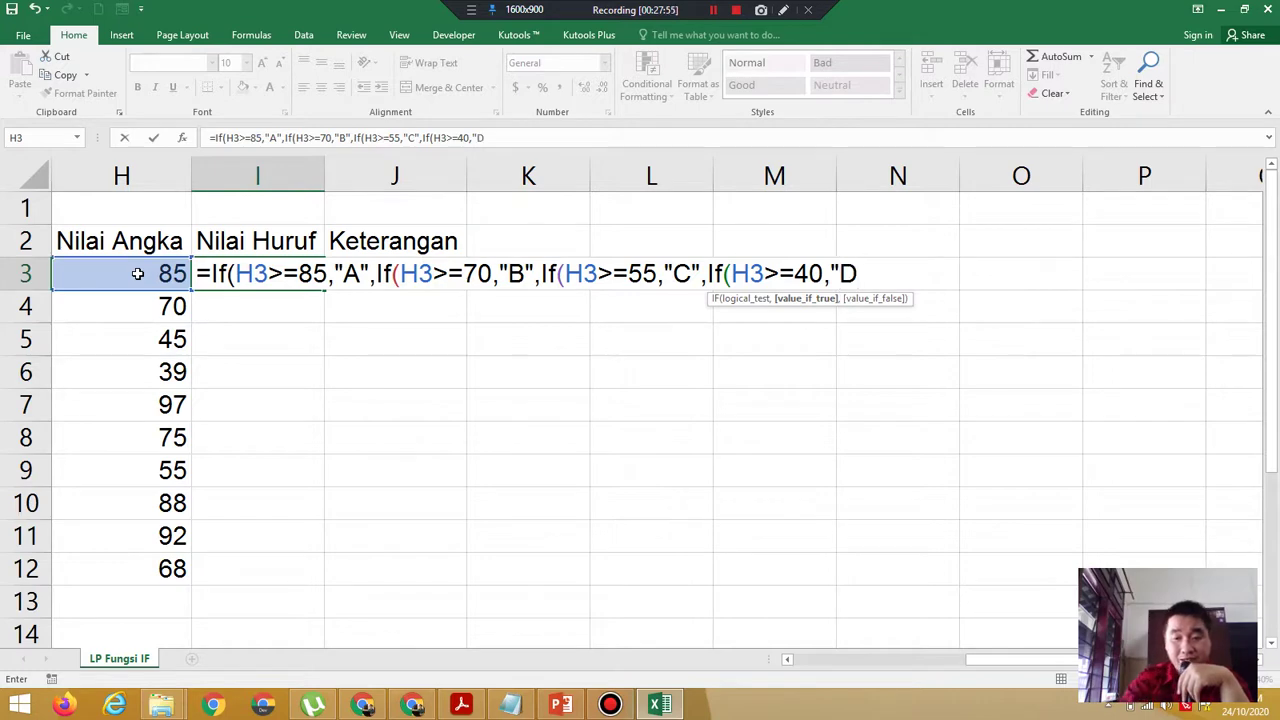
pyautogui.write('",')
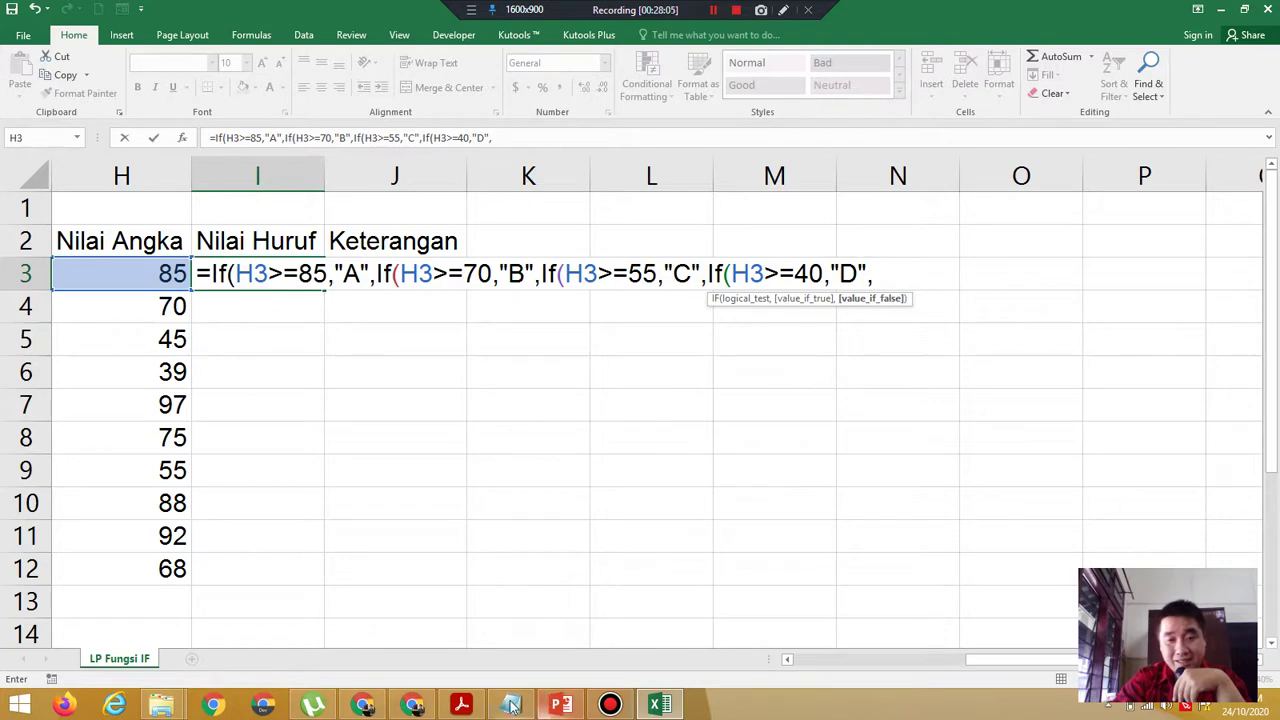
# Check the 0-39 interval in the Acrobat PDF and finish Excel's I3 formula with "E" as the final result and four closing parentheses.
pyautogui.click(470, 703)
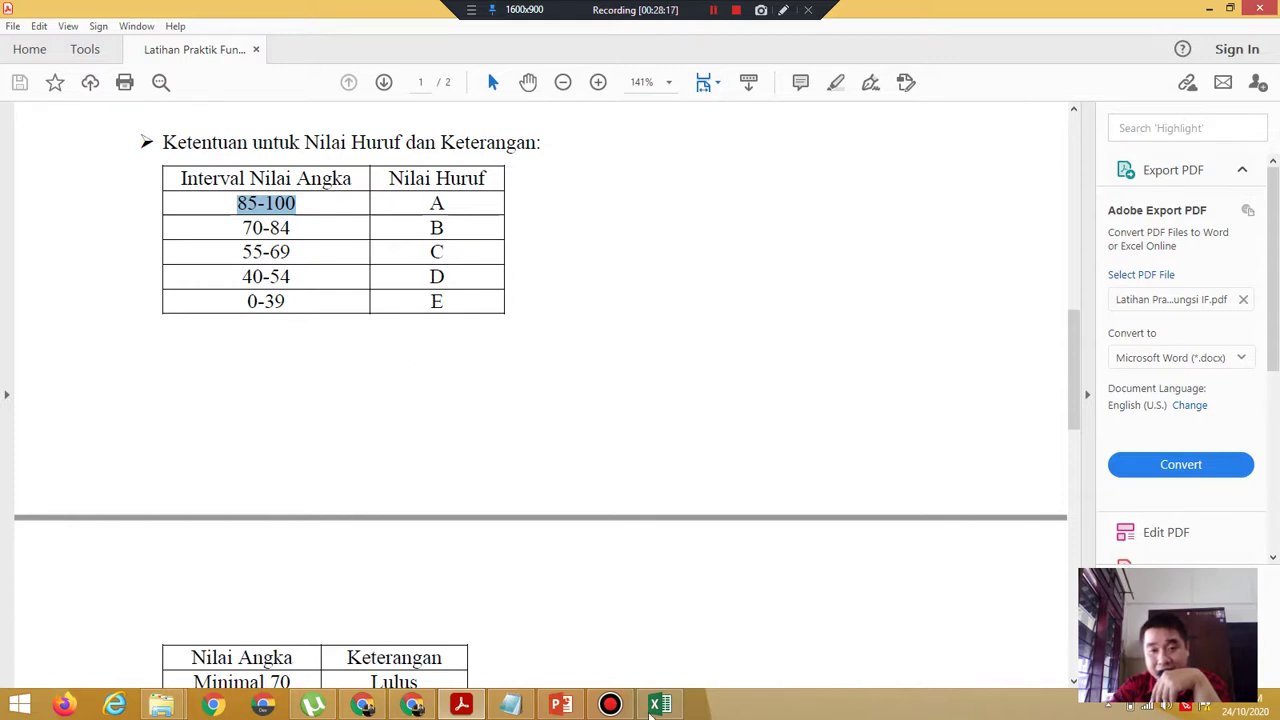
pyautogui.click(660, 705)
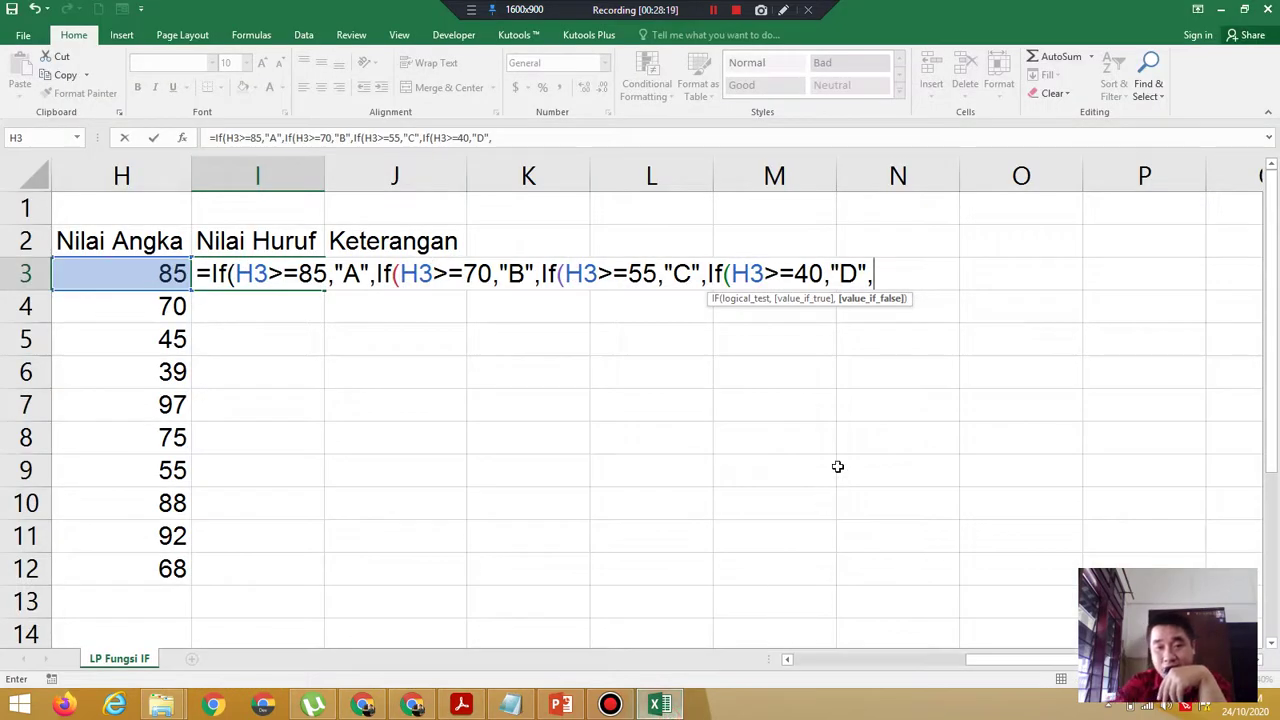
pyautogui.write('E"')
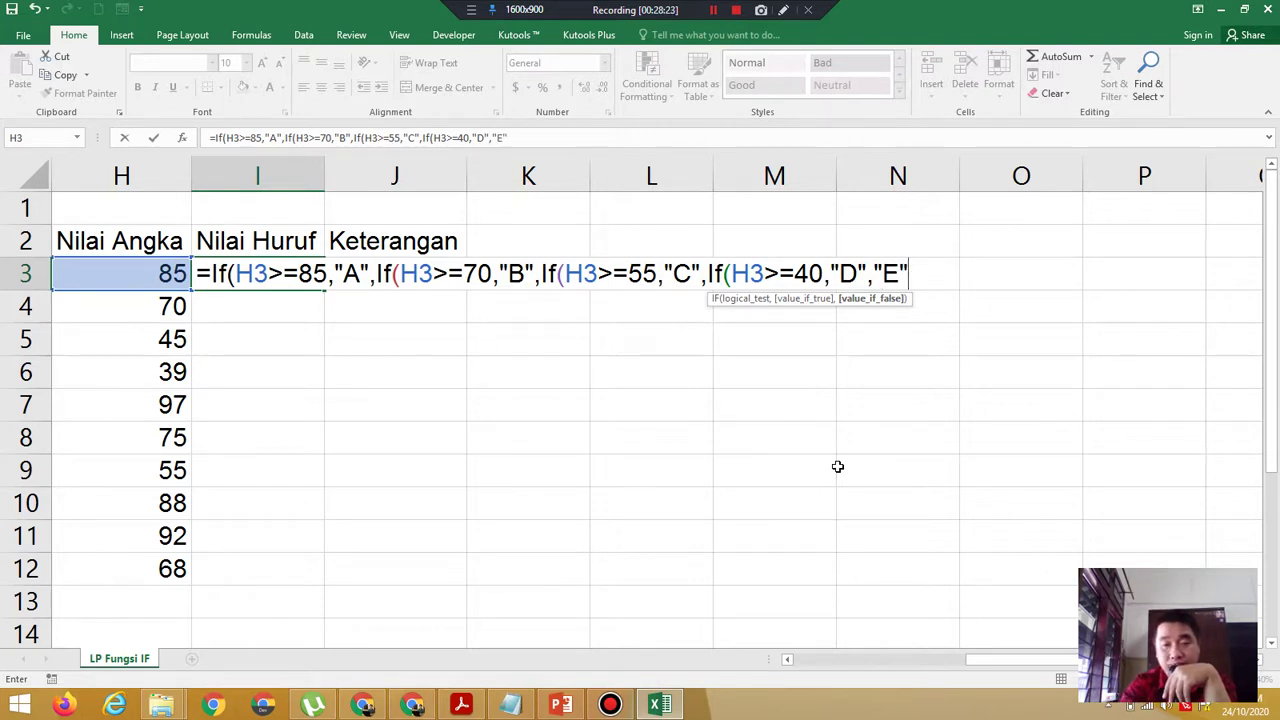
pyautogui.write(')')
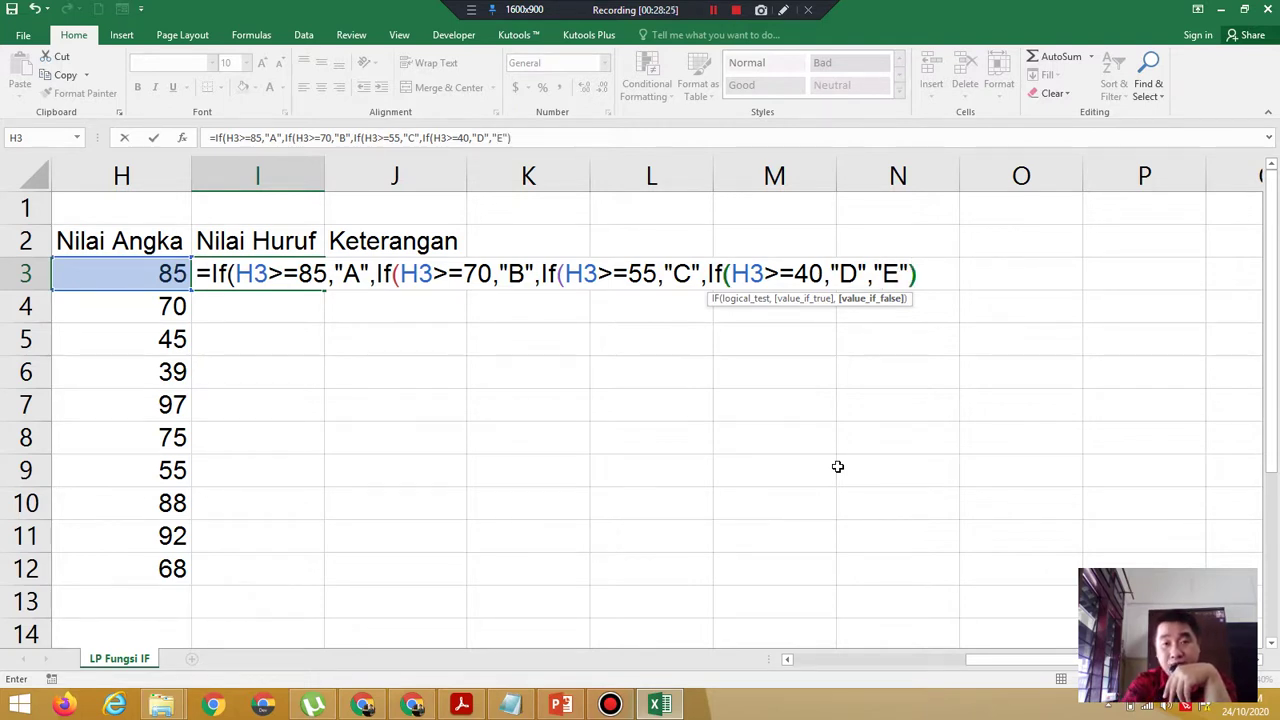
pyautogui.write(')))')
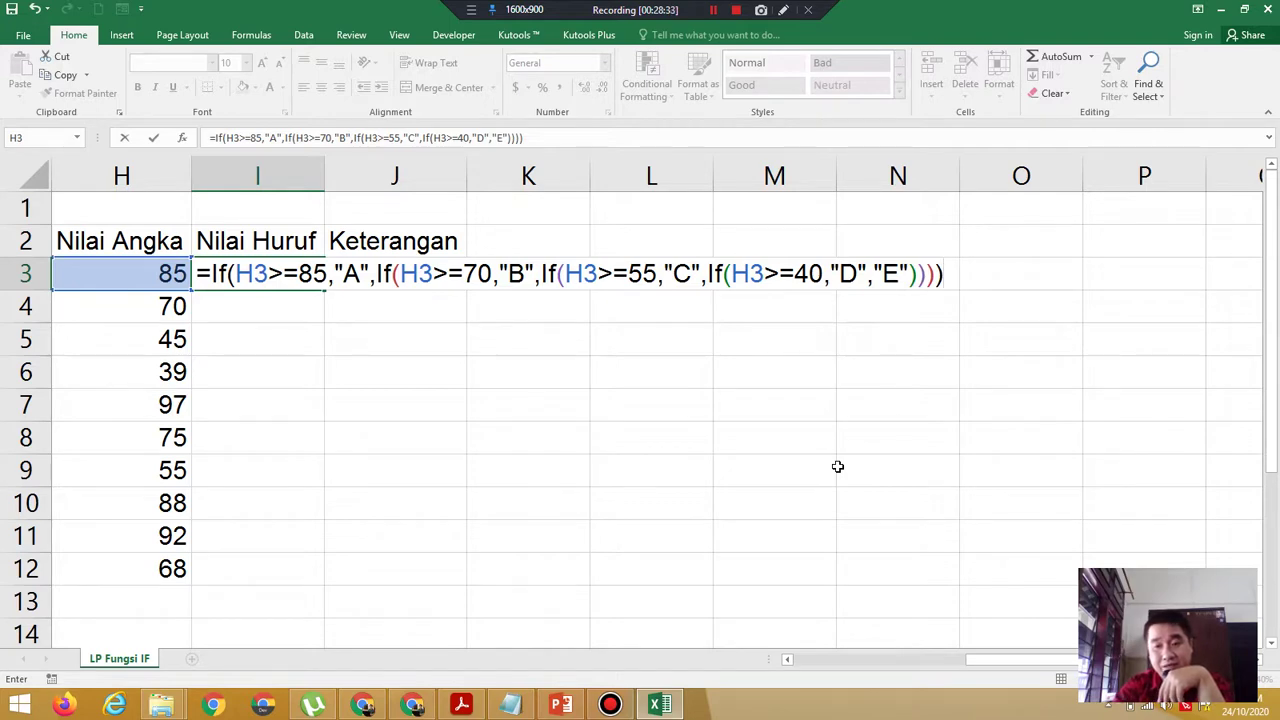
pyautogui.press('Return')
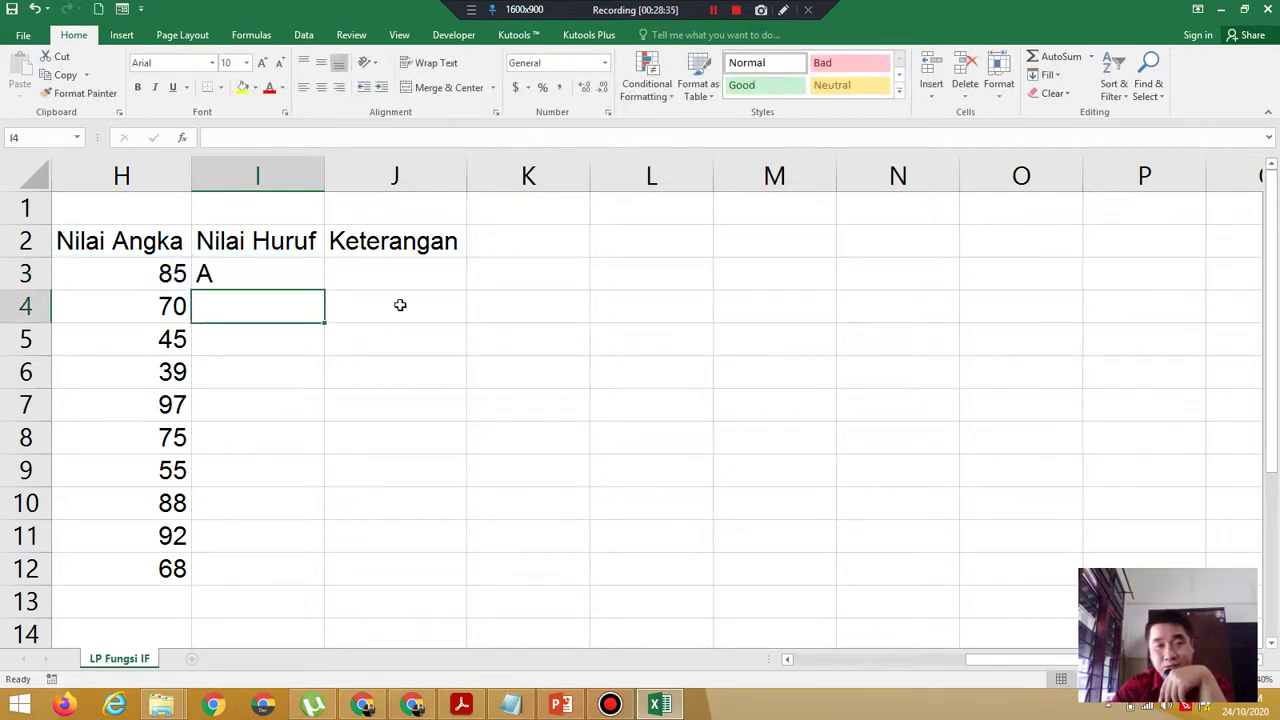
# Fill the I3 formula down through I12 and review the nested IF formula in I3.
pyautogui.click(240, 262)
pyautogui.moveTo(323, 290); pyautogui.dragTo(299, 589)
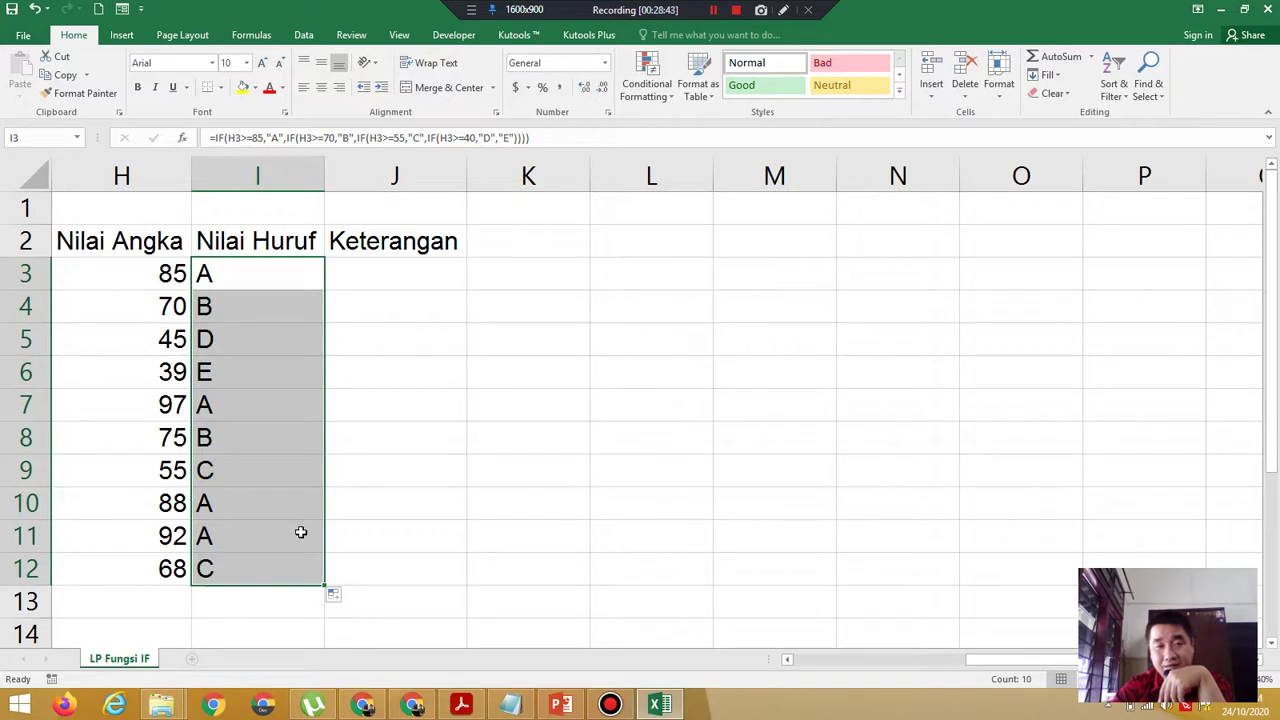
pyautogui.doubleClick(292, 274)
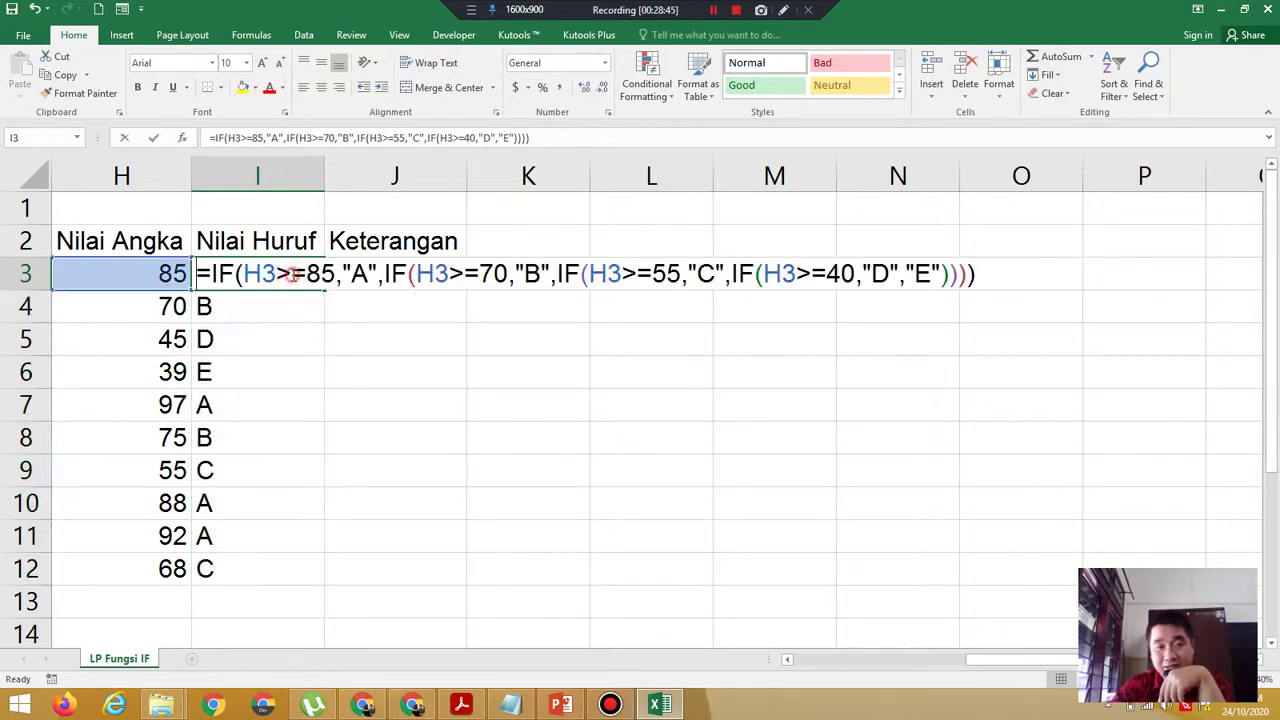
pyautogui.click(982, 280)
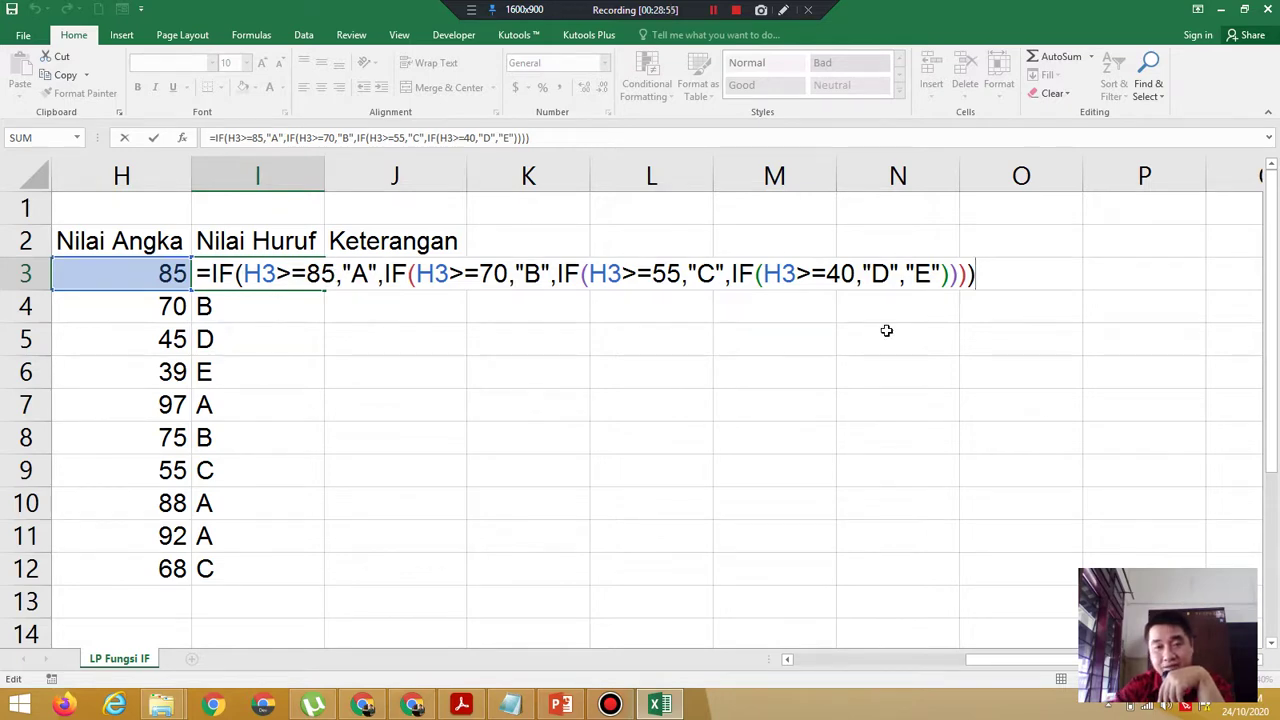
pyautogui.press('Return')
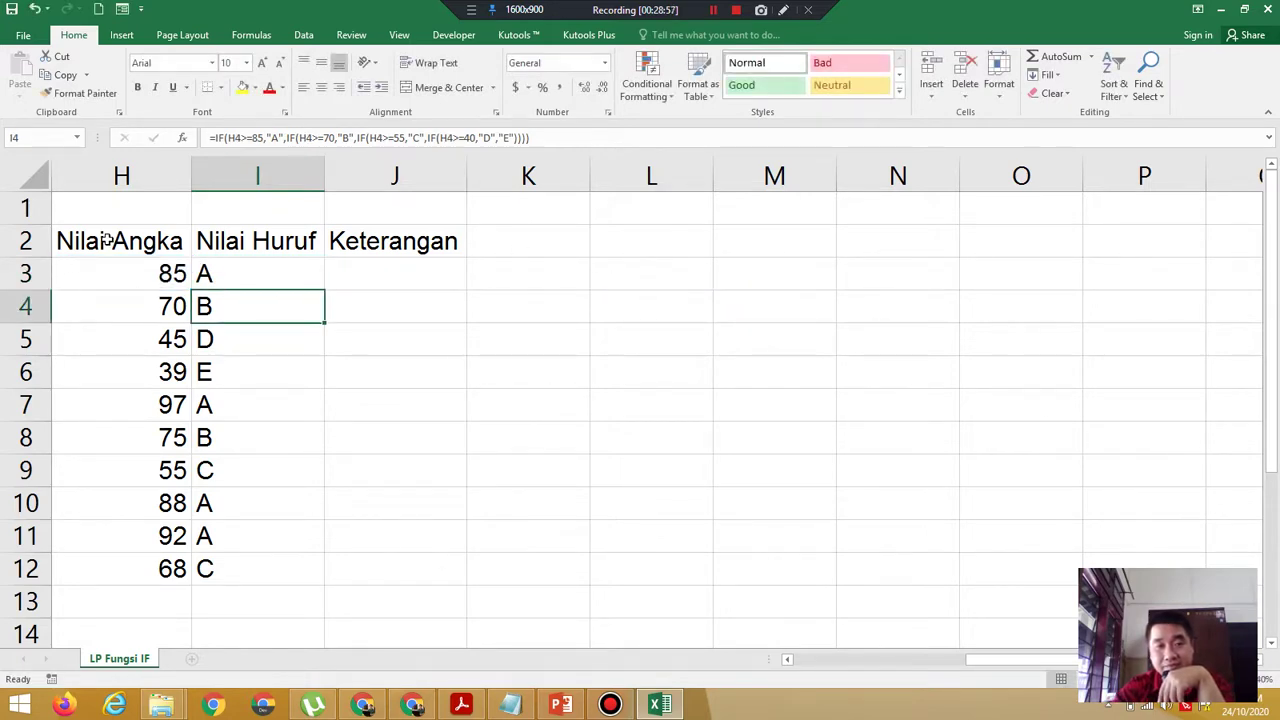
# Copy the table H2:J12 to L2 with a regular paste, narrowing column K as a spacer between the two tables.
pyautogui.moveTo(106, 240); pyautogui.dragTo(407, 565)
pyautogui.rightClick(321, 504)
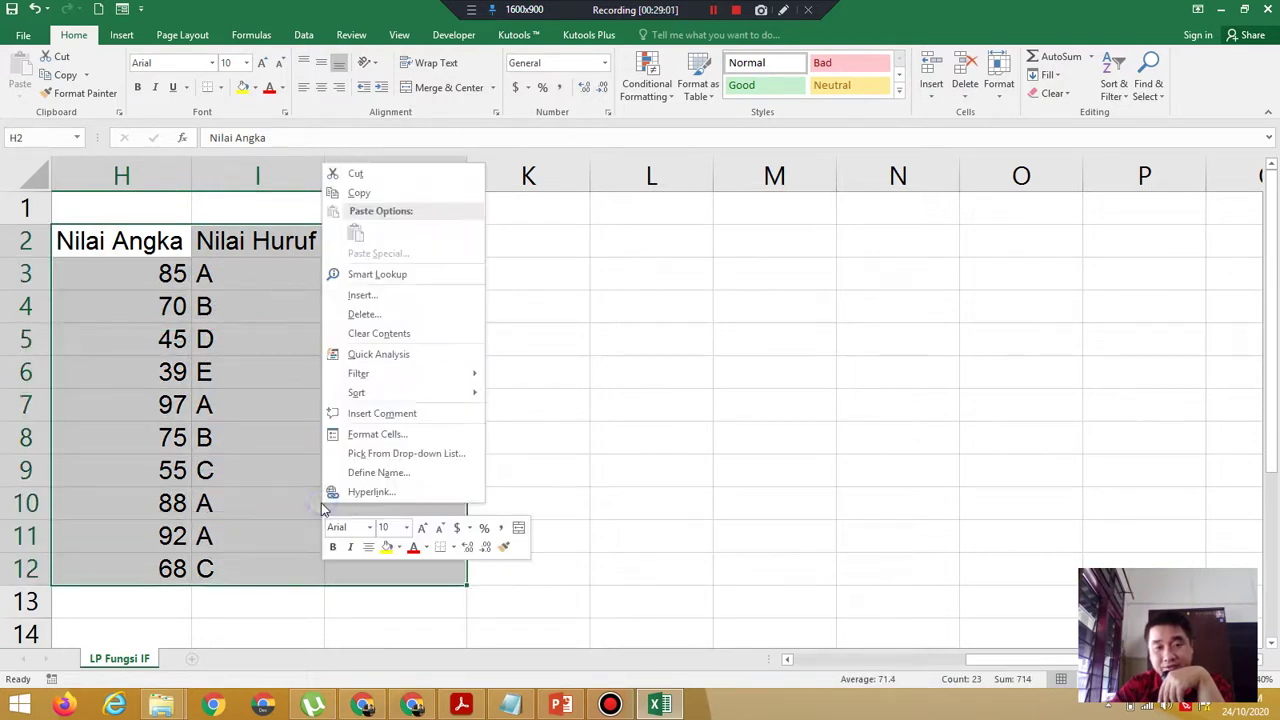
pyautogui.click(389, 193)
pyautogui.moveTo(588, 177); pyautogui.dragTo(495, 180)
pyautogui.click(557, 250)
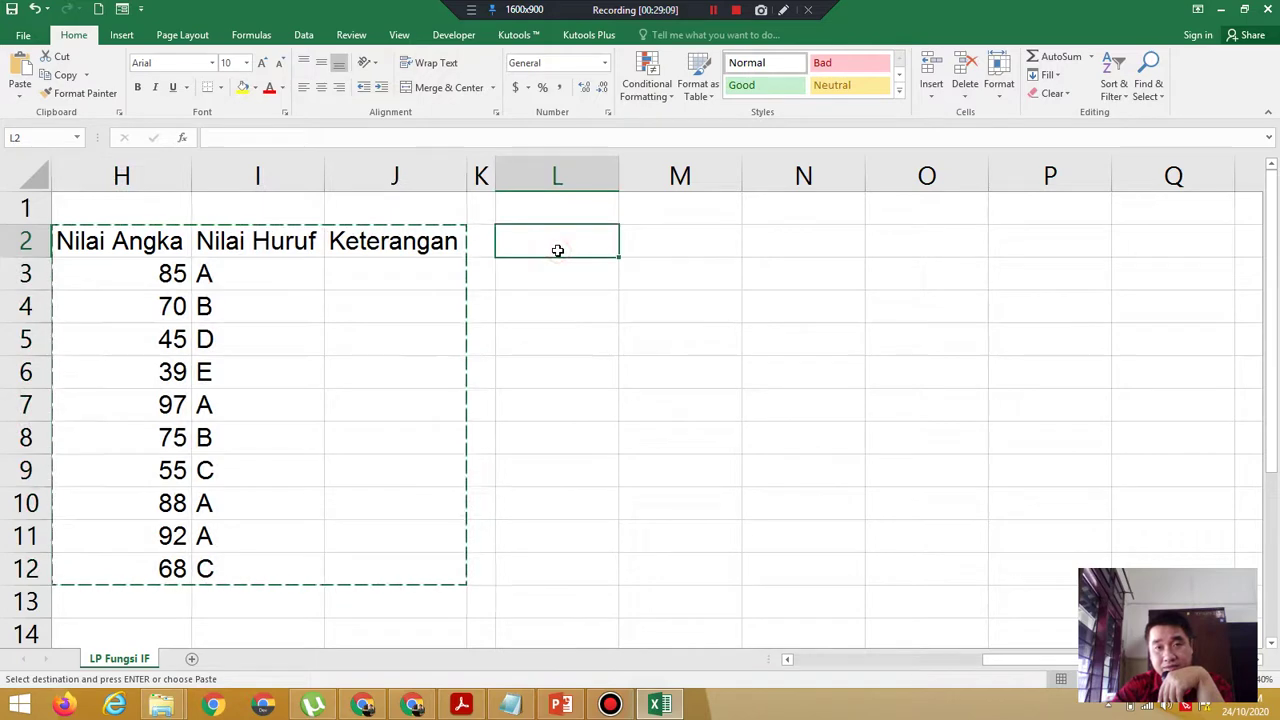
pyautogui.rightClick(557, 250)
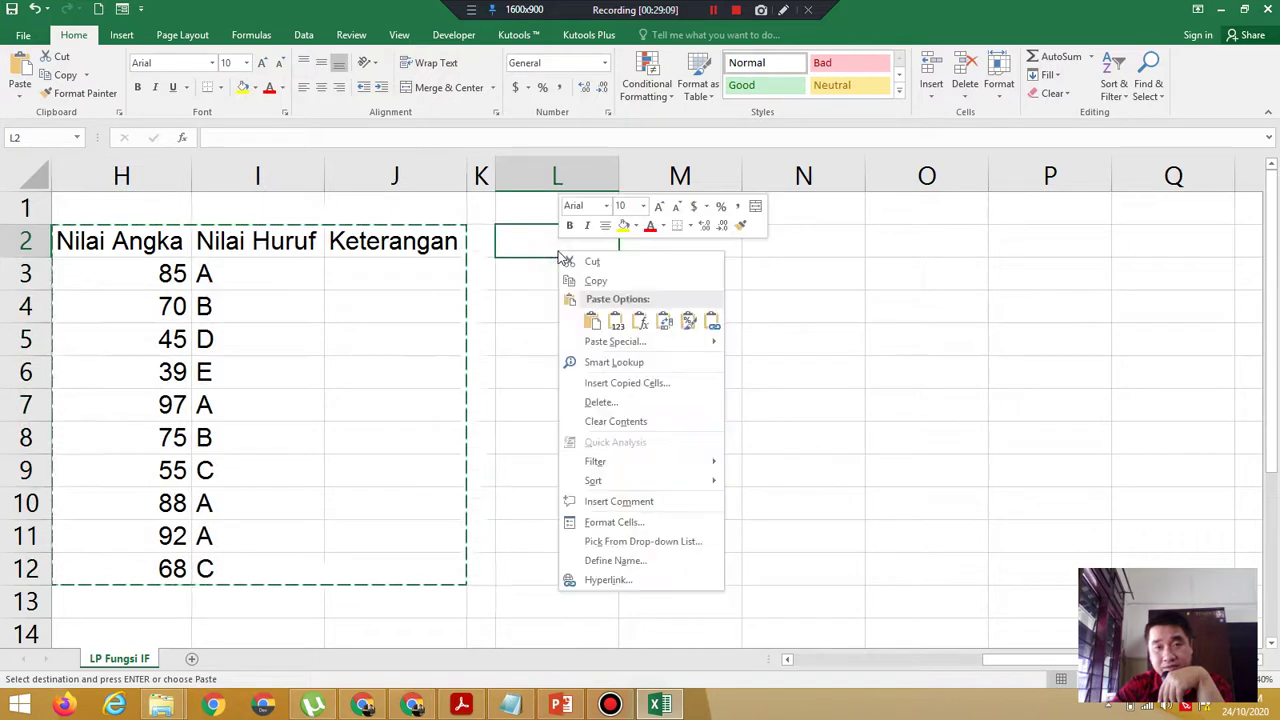
pyautogui.click(592, 320)
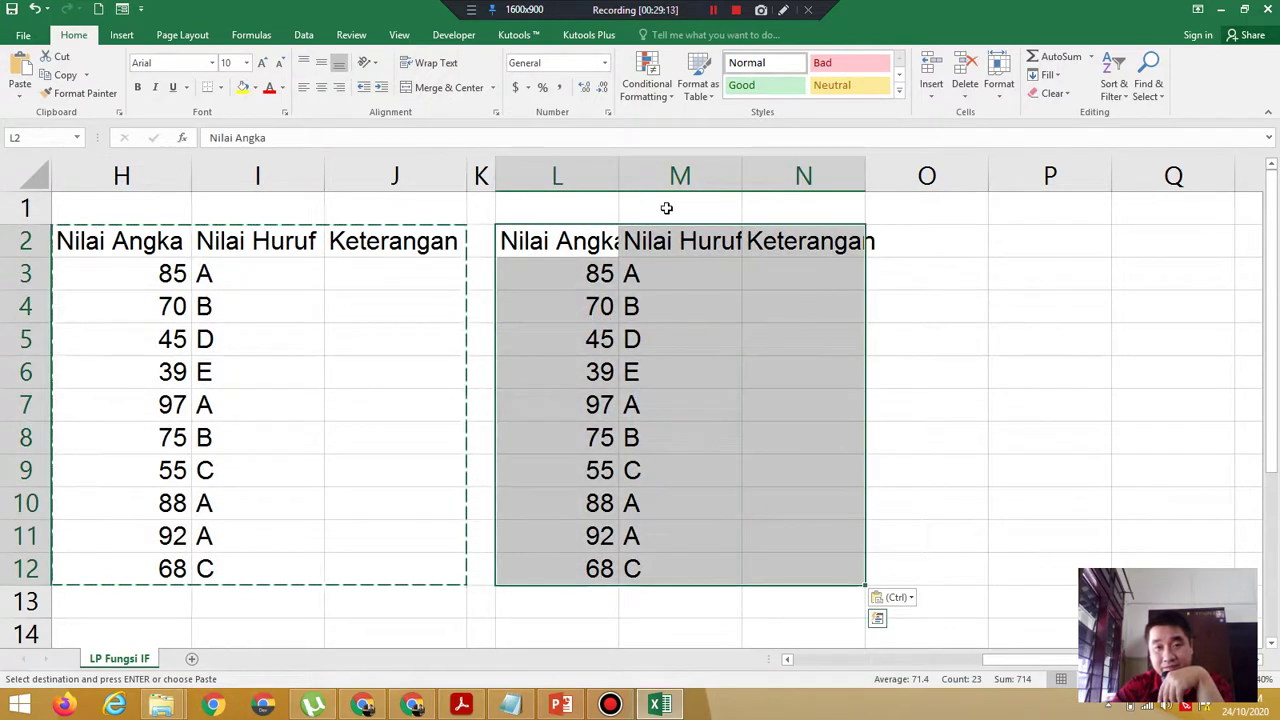
# Autofit the widths of columns L, M and N to the copied table's headers.
pyautogui.click(717, 360)
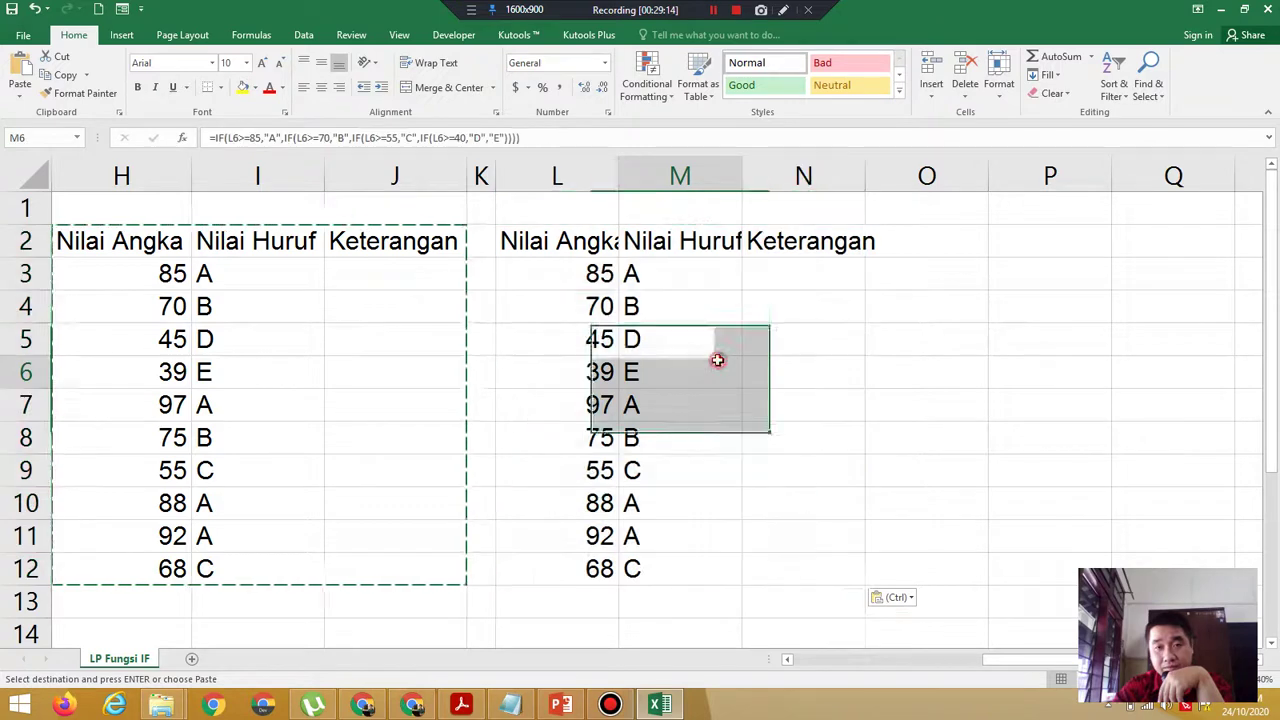
pyautogui.doubleClick(618, 180)
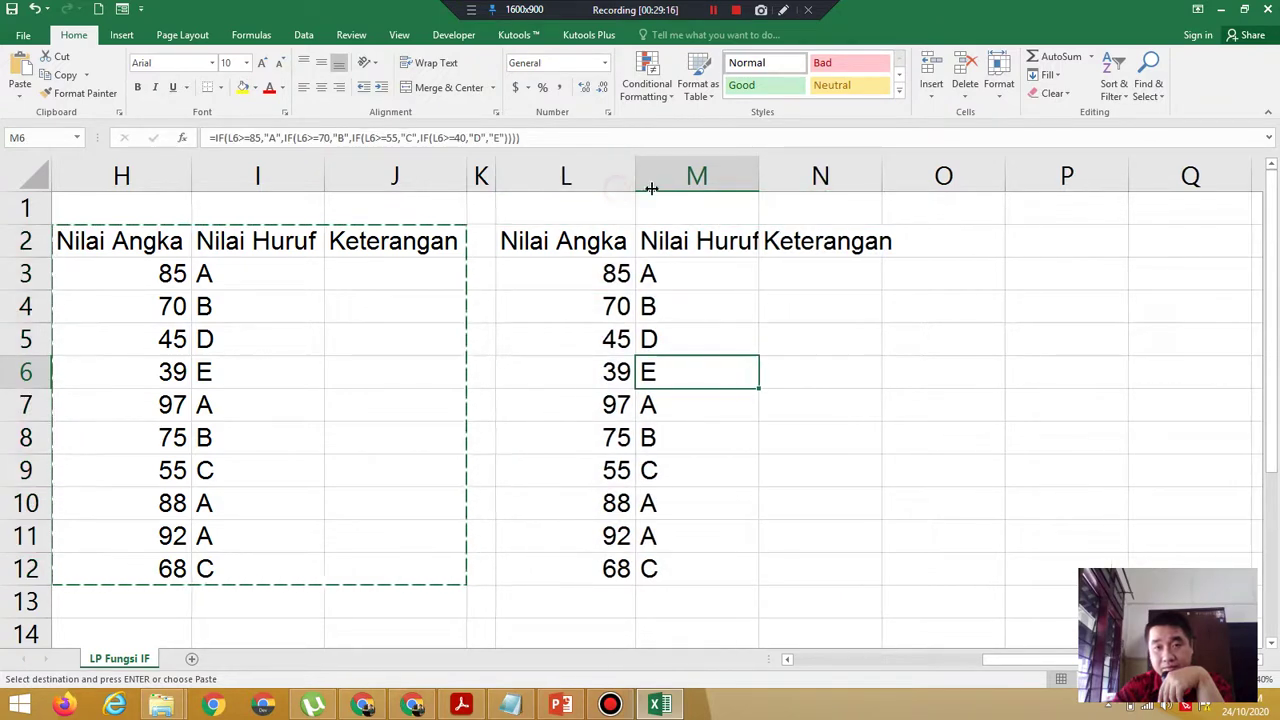
pyautogui.doubleClick(758, 178)
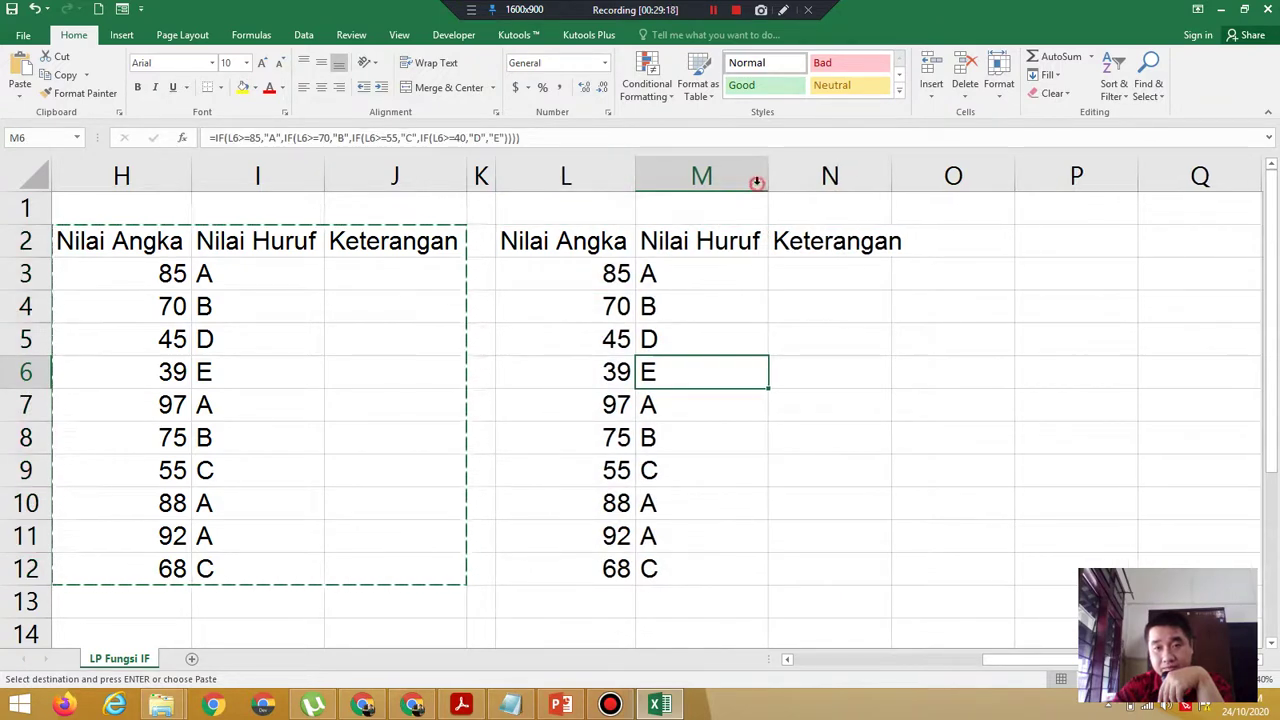
pyautogui.doubleClick(891, 177)
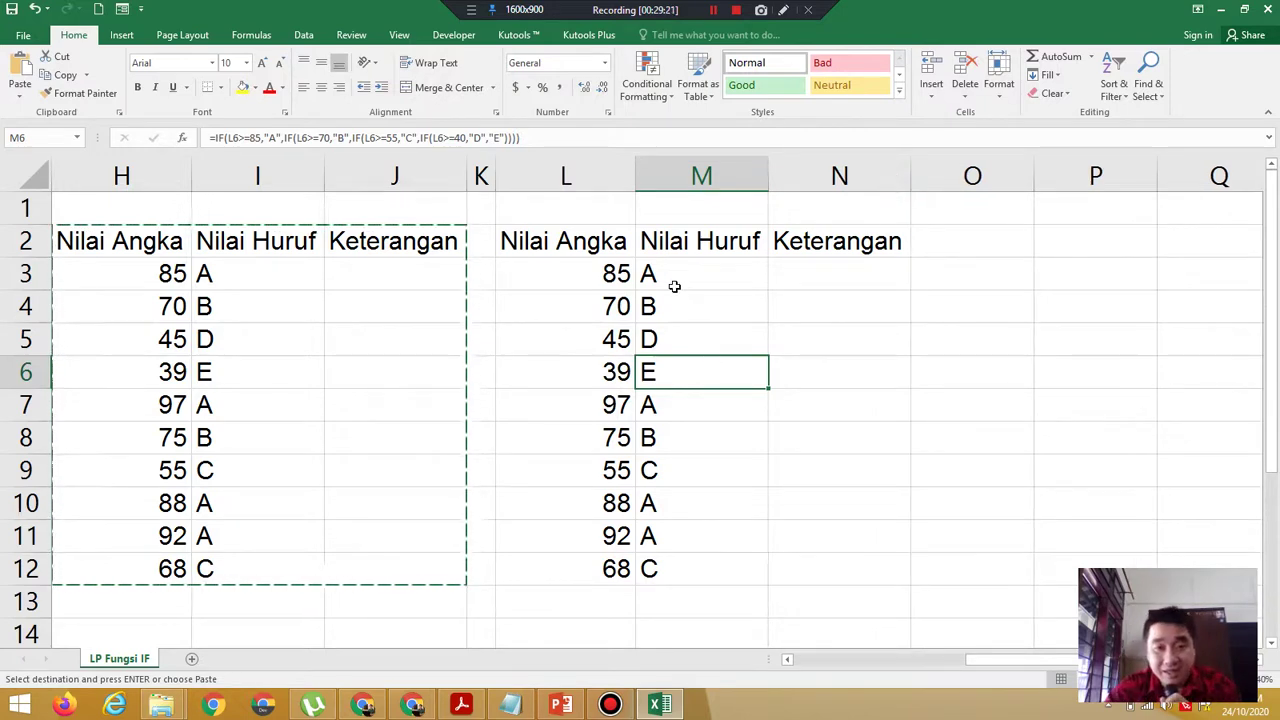
# Clear the copied Nilai Huruf formulas in M3:M12 and begin a new formula in M3 with =If(L3>.
pyautogui.moveTo(674, 283); pyautogui.dragTo(731, 557)
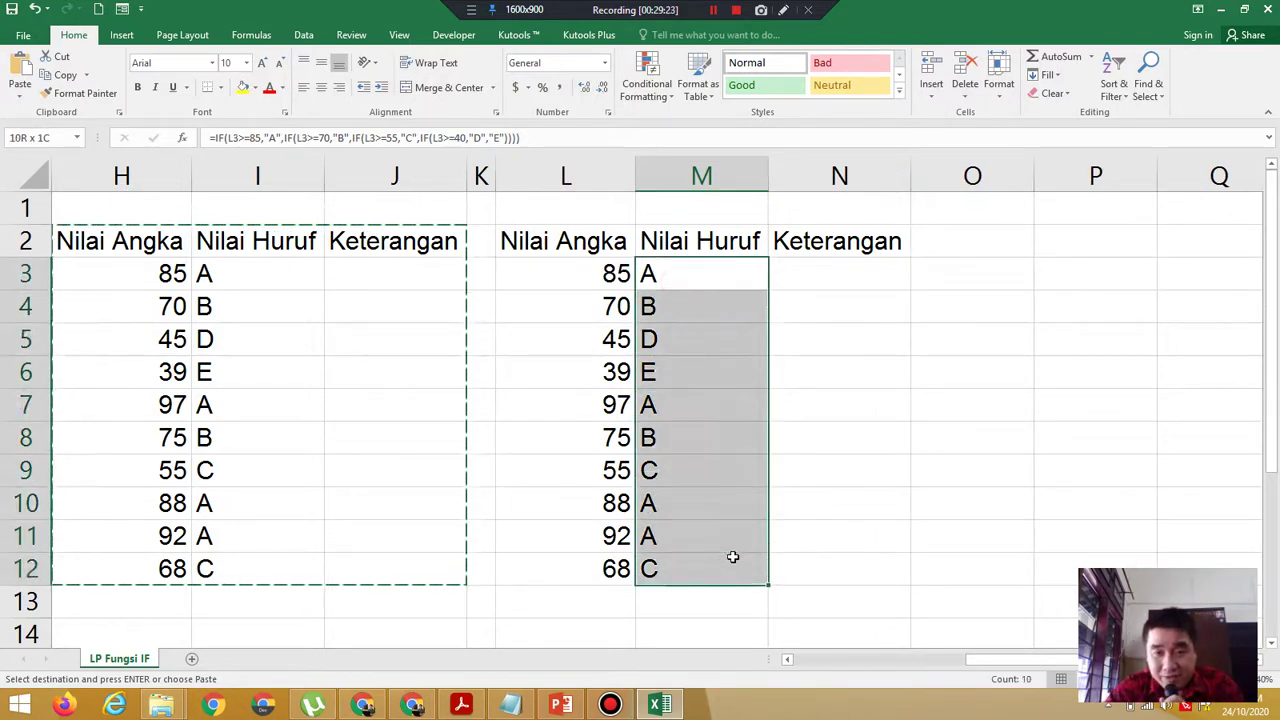
pyautogui.press('Delete')
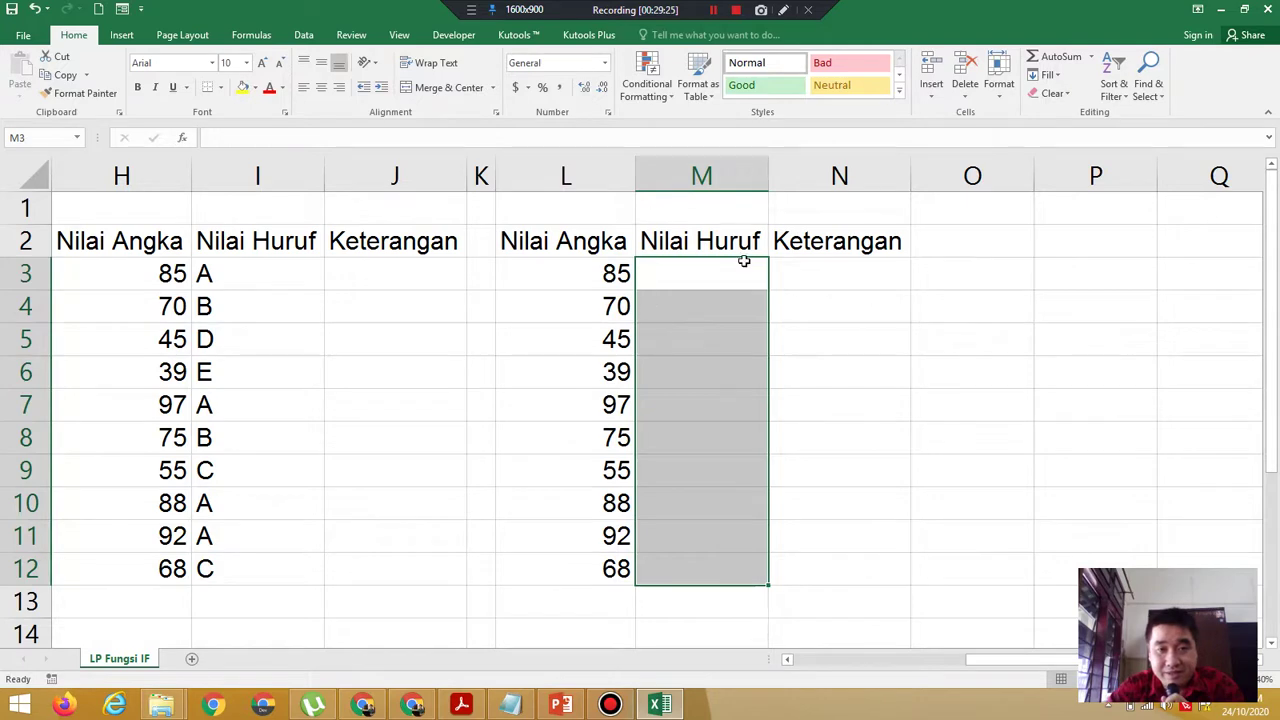
pyautogui.click(700, 277)
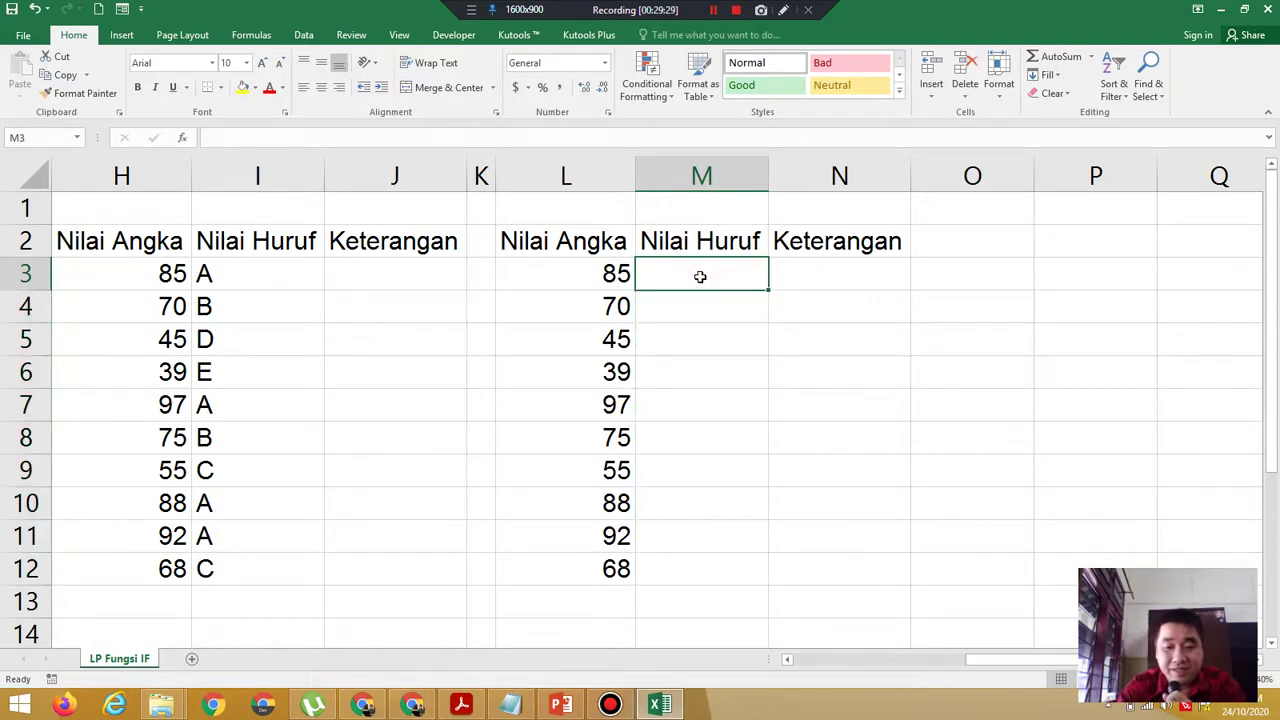
pyautogui.write('=If(')
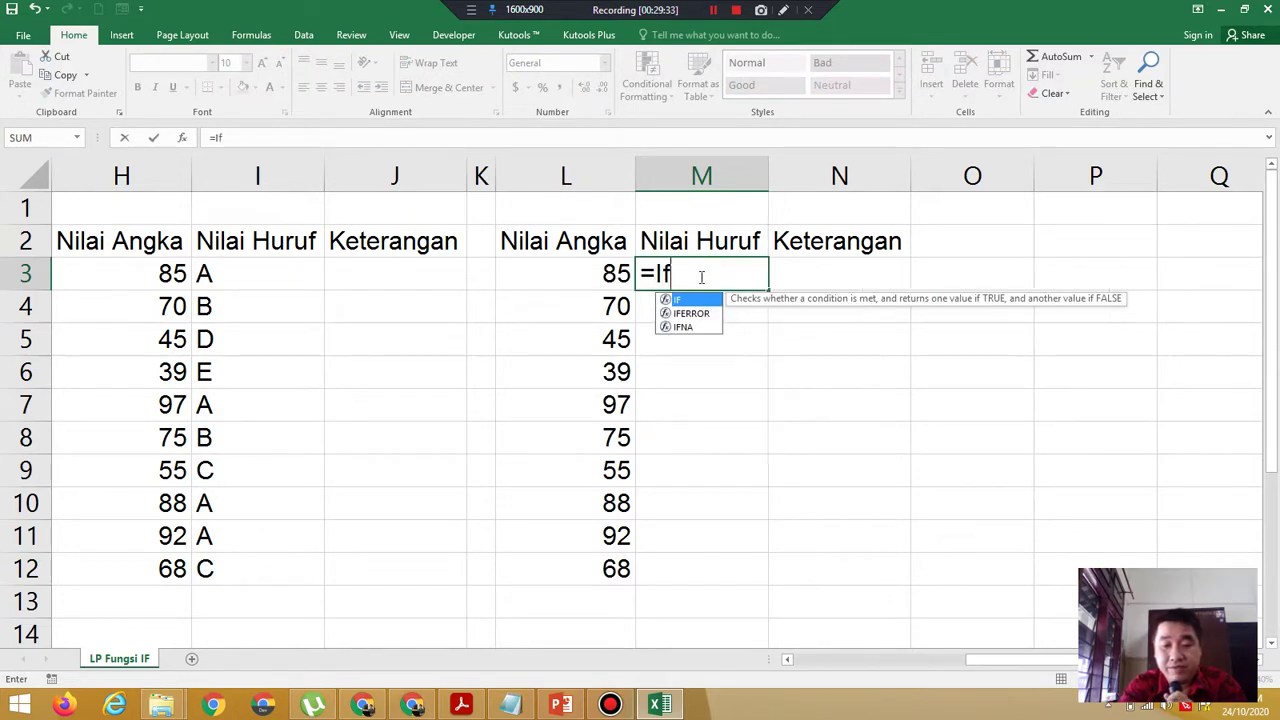
pyautogui.click(586, 273)
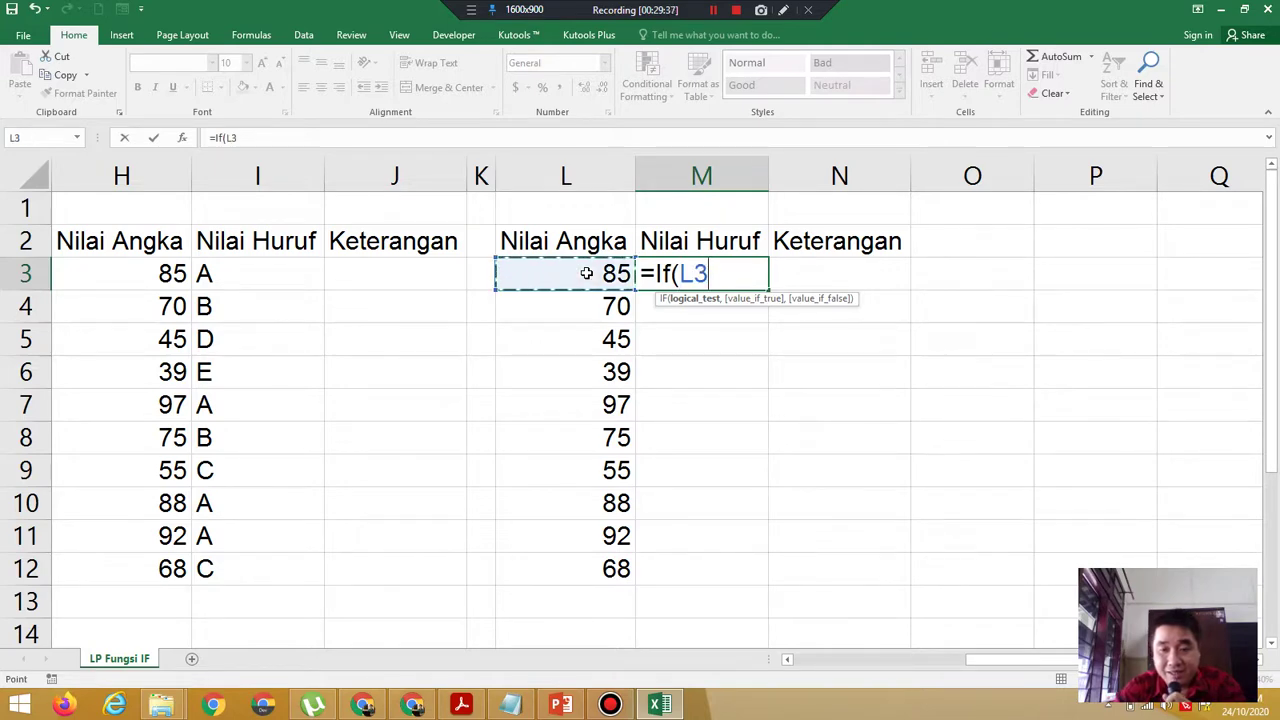
pyautogui.write('>')
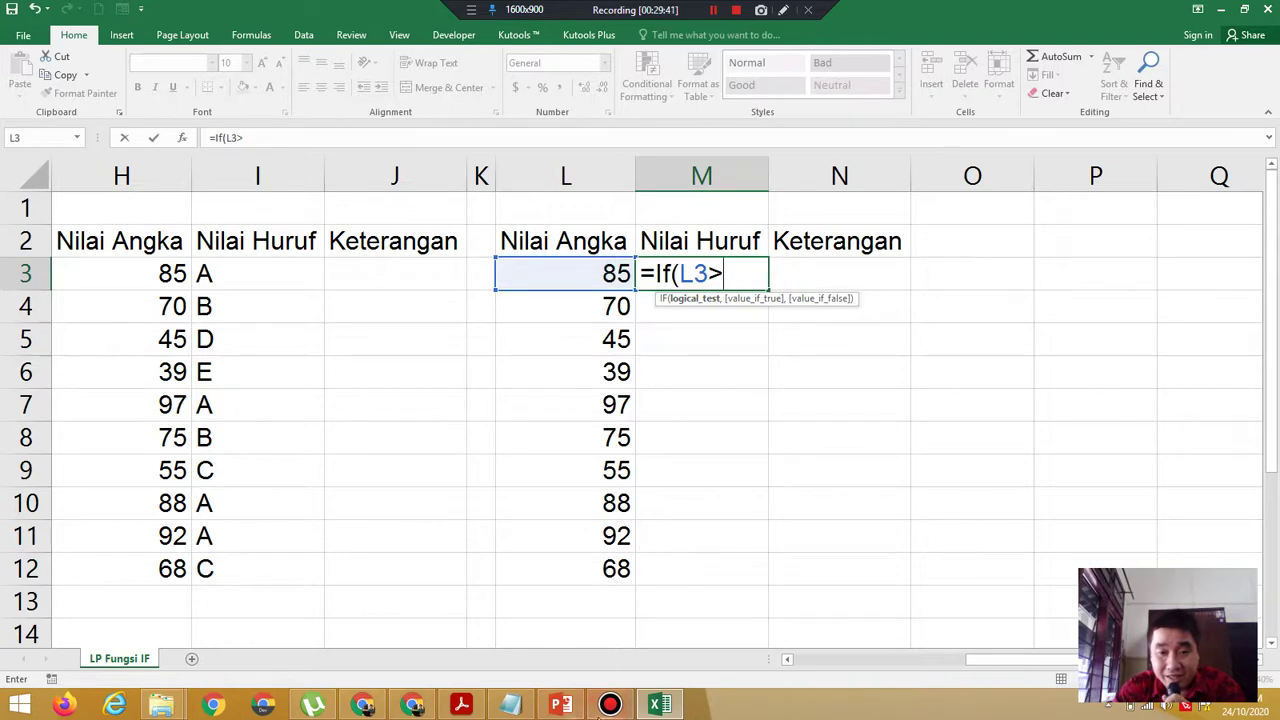
# Check the lower limit of the 85-100 interval in the Acrobat PDF and continue Excel's M3 formula with 84,"A",.
pyautogui.click(461, 705)
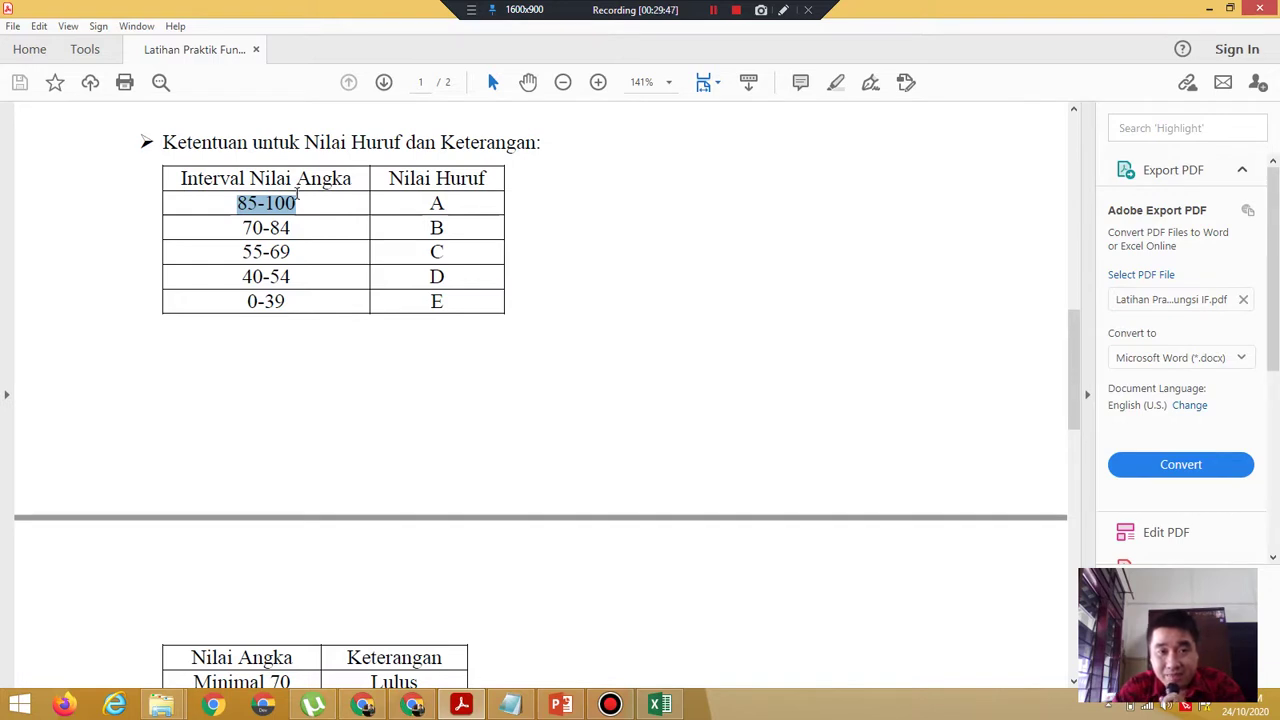
pyautogui.click(258, 207)
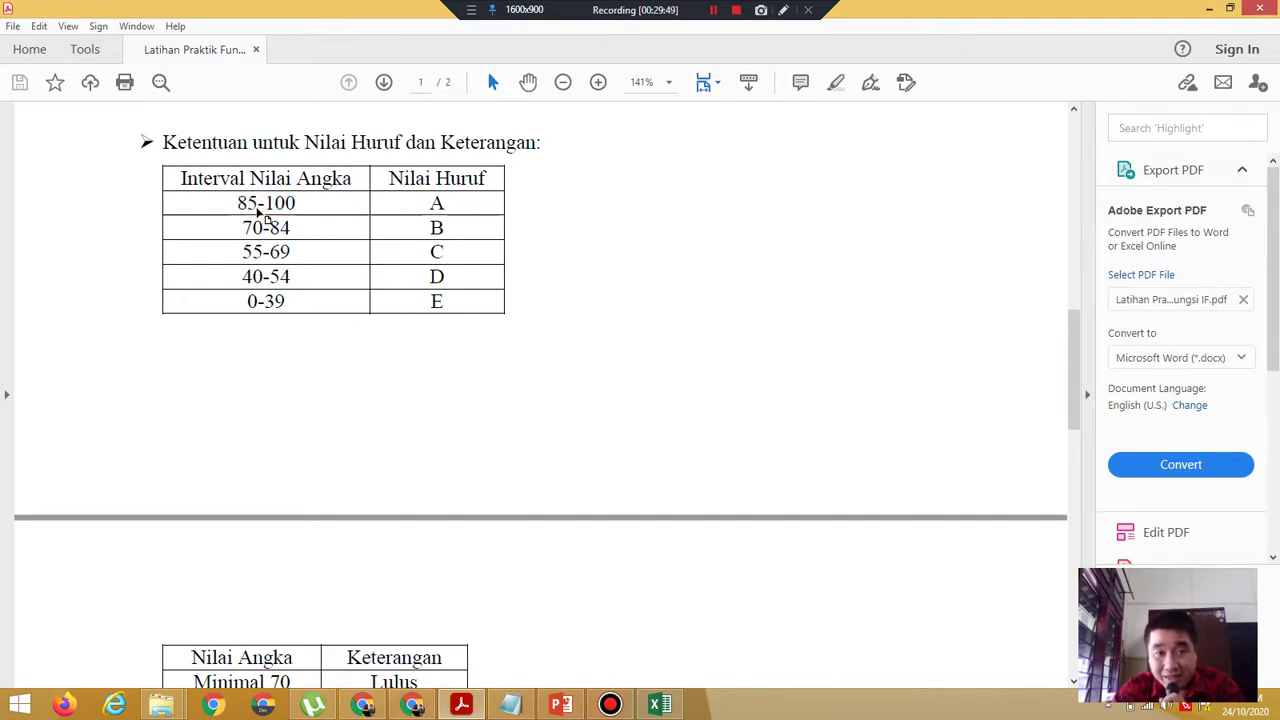
pyautogui.moveTo(237, 204); pyautogui.dragTo(261, 205)
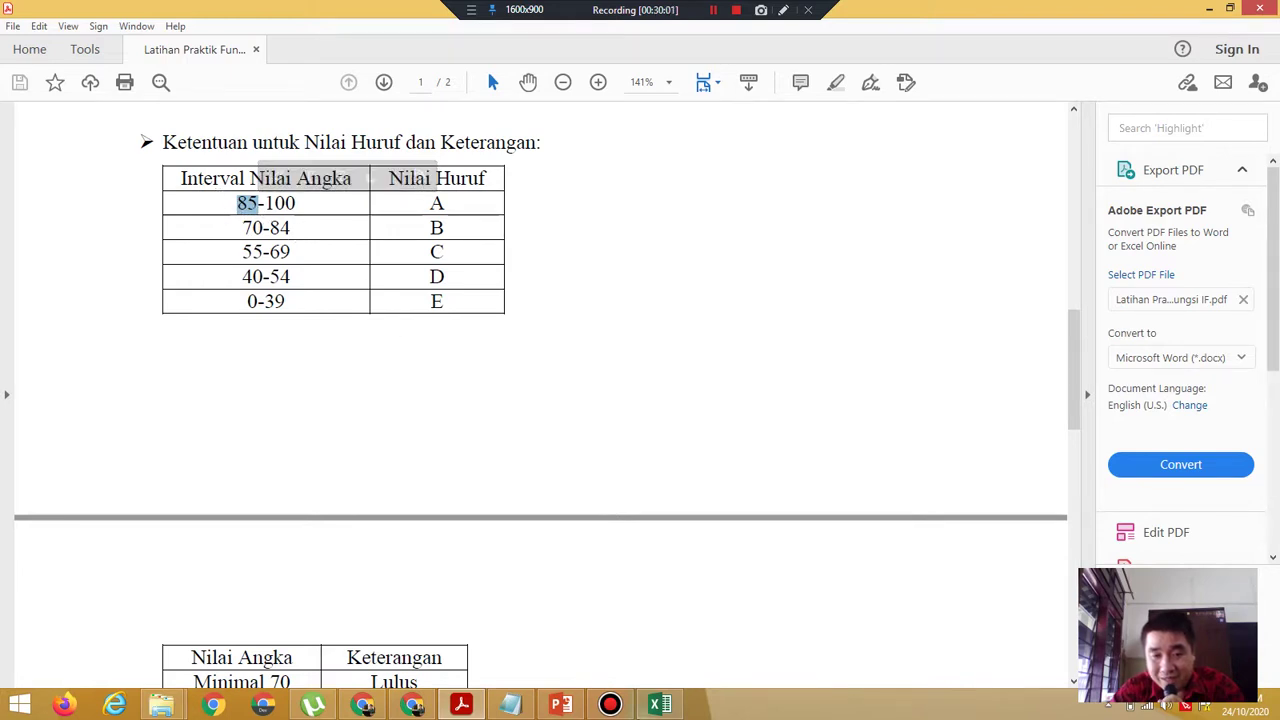
pyautogui.click(662, 706)
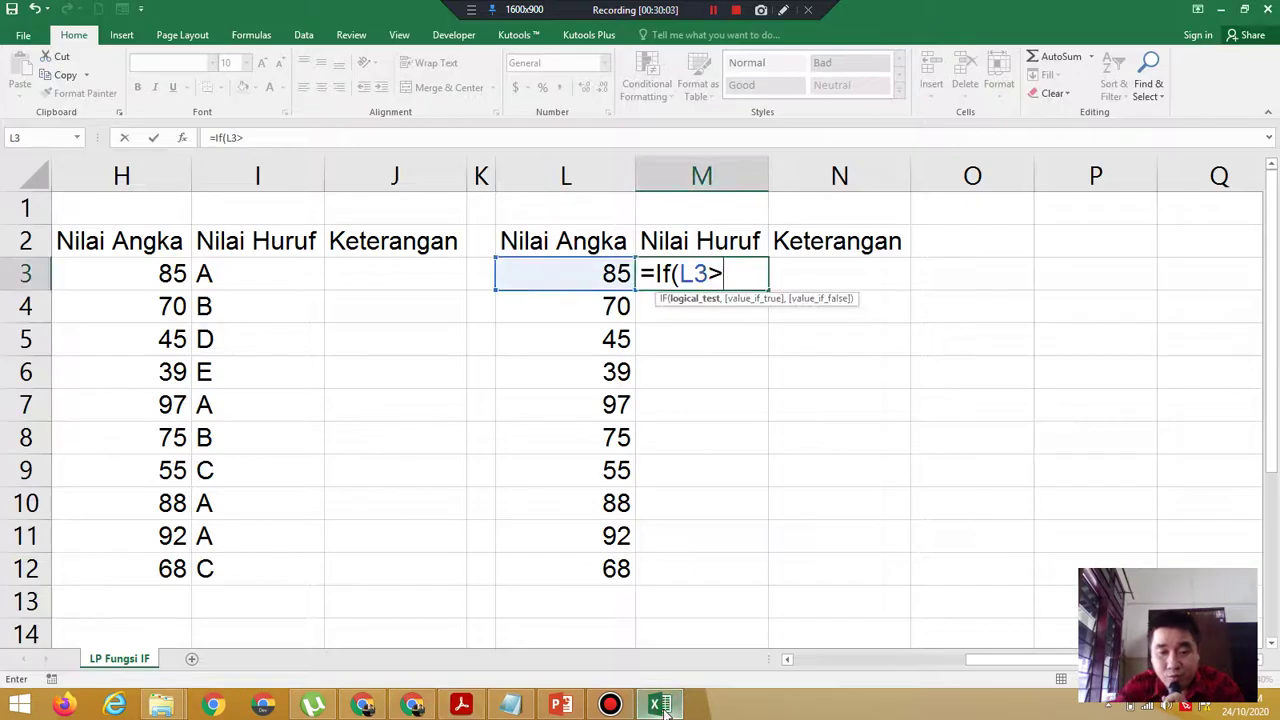
pyautogui.write('84')
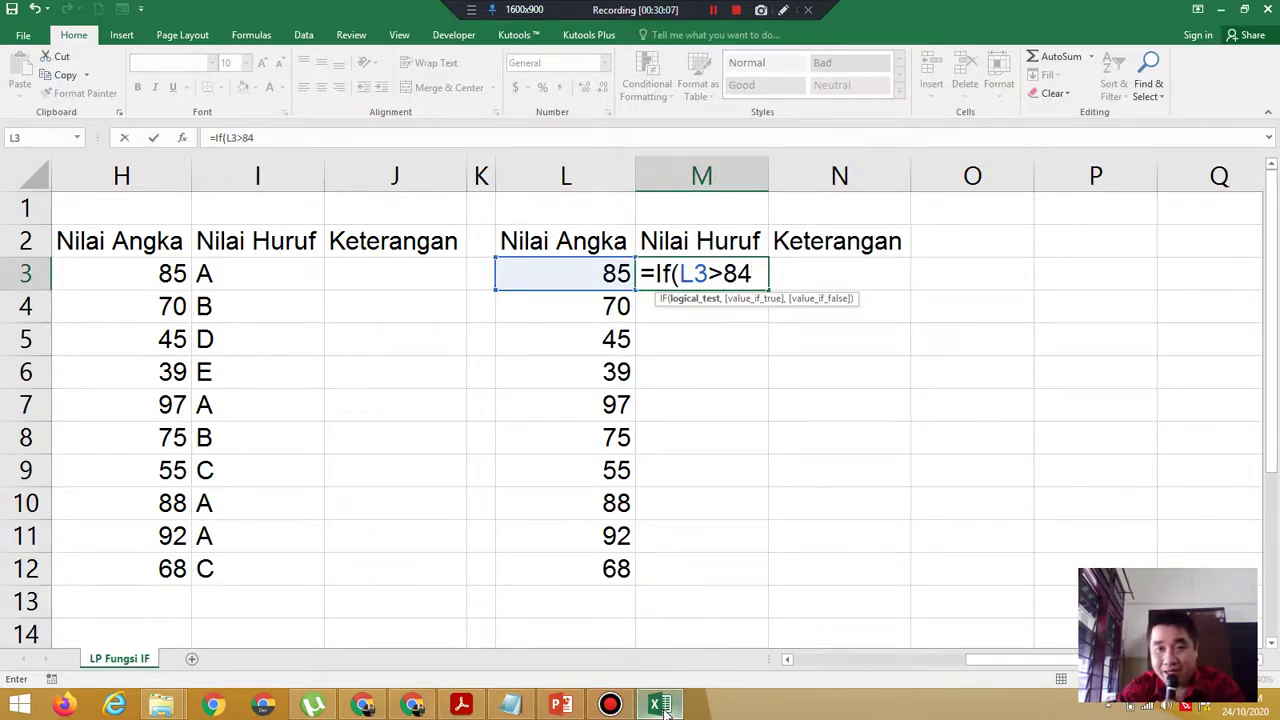
pyautogui.write(',')
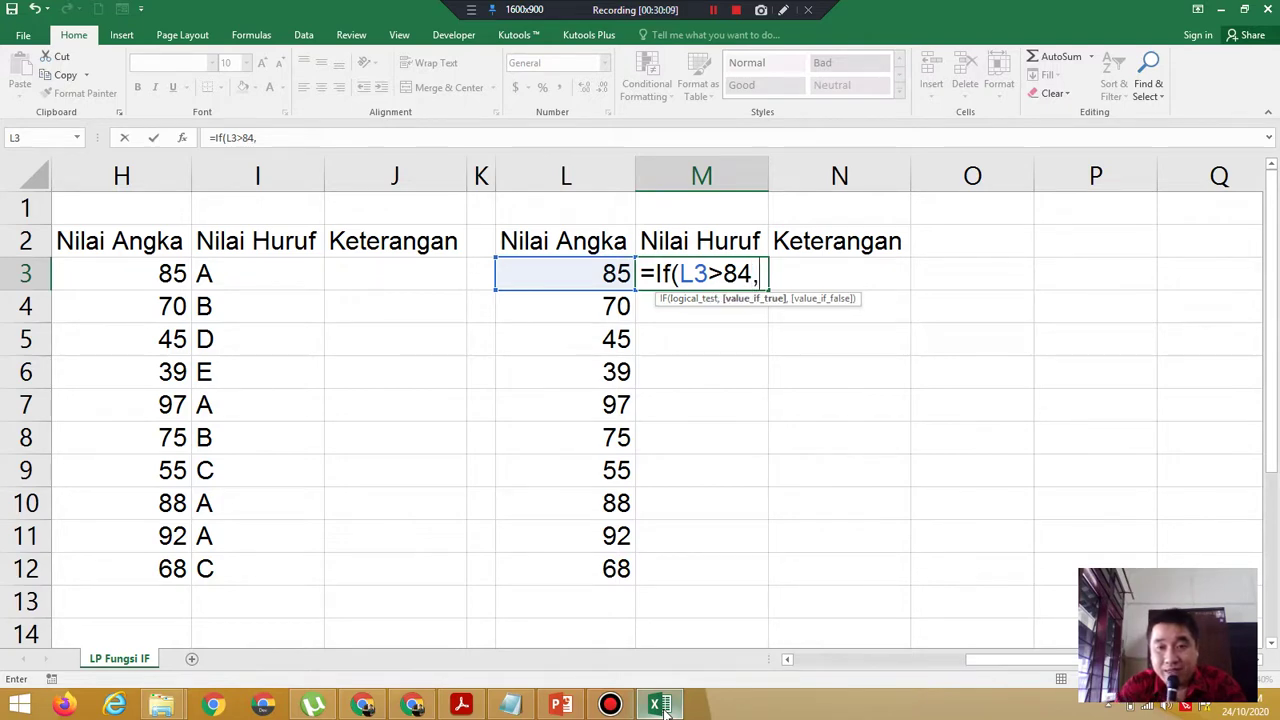
pyautogui.write('"A"')
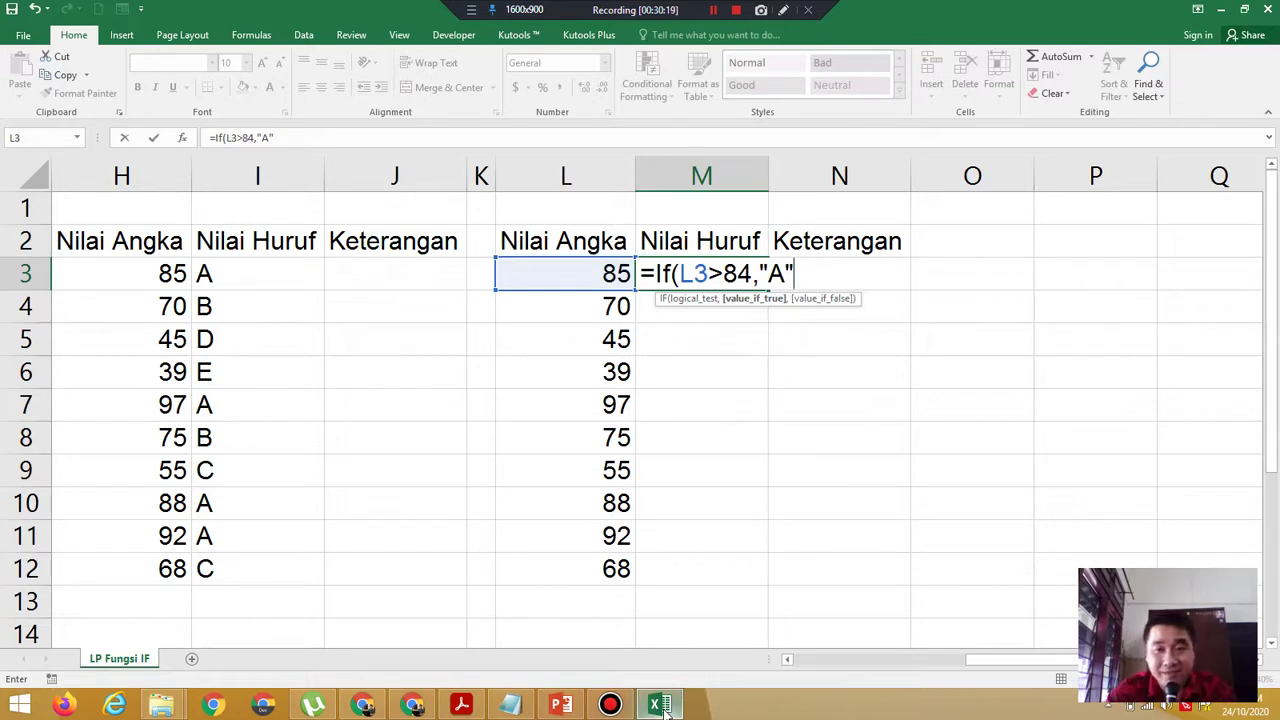
pyautogui.write(',')
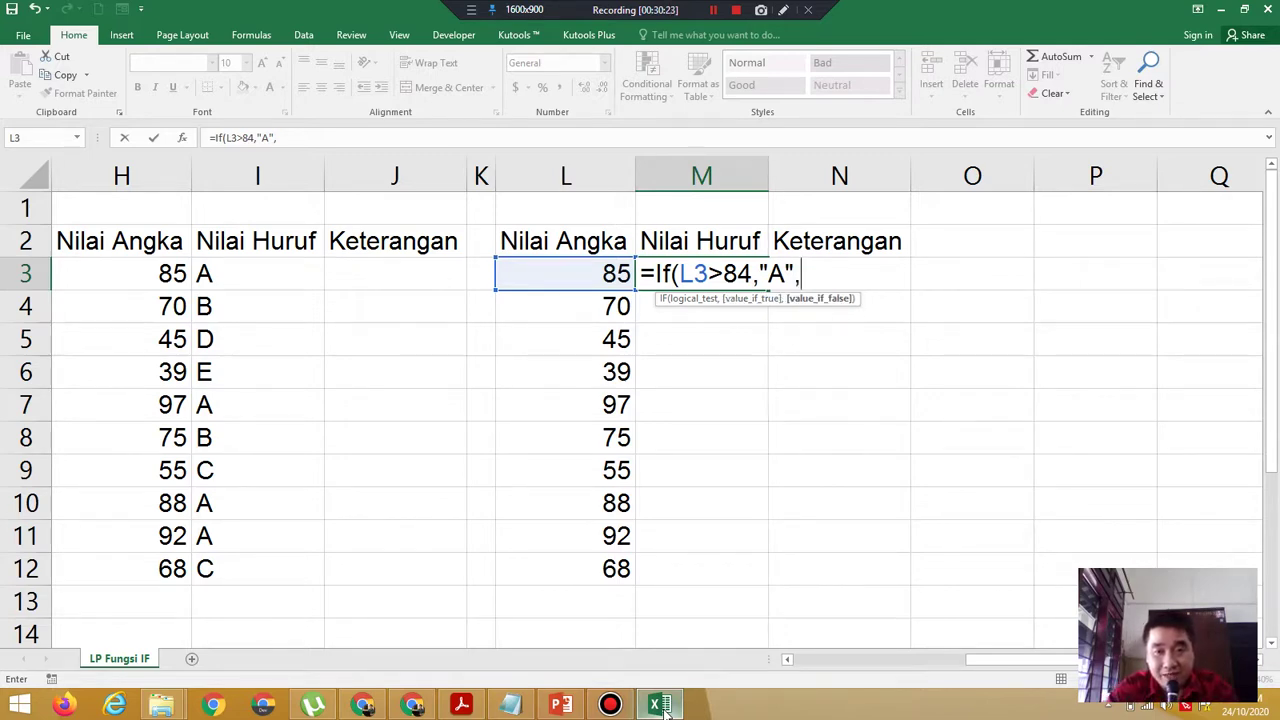
# Consult the 70-84 interval in the Acrobat PDF and nest a second condition in Excel's M3 formula: If(L3>69,"B",.
pyautogui.click(461, 705)
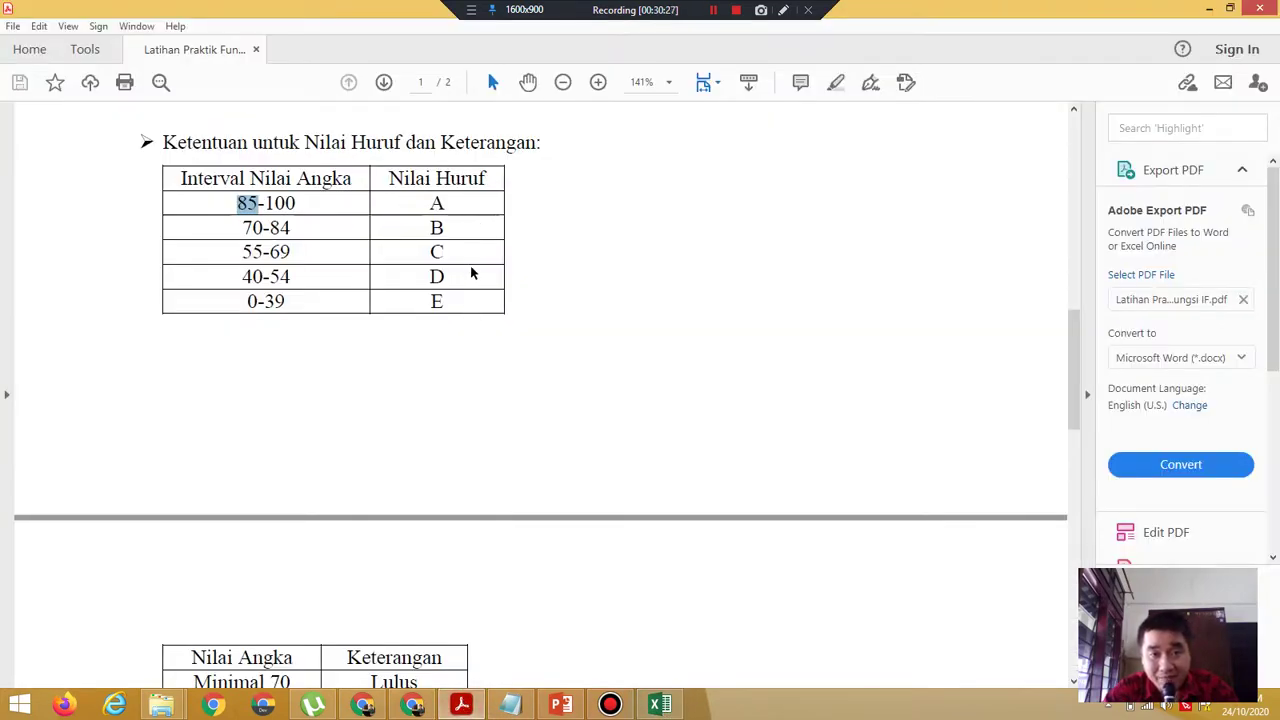
pyautogui.click(658, 705)
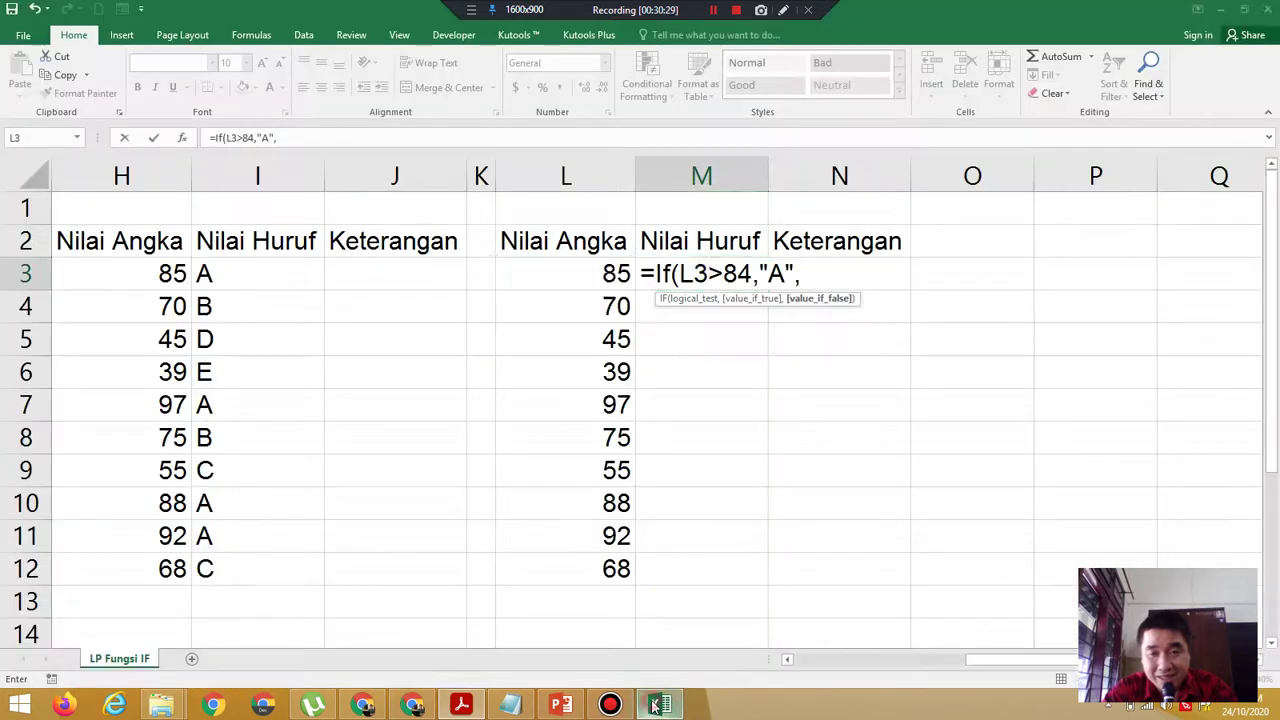
pyautogui.write('I/f')
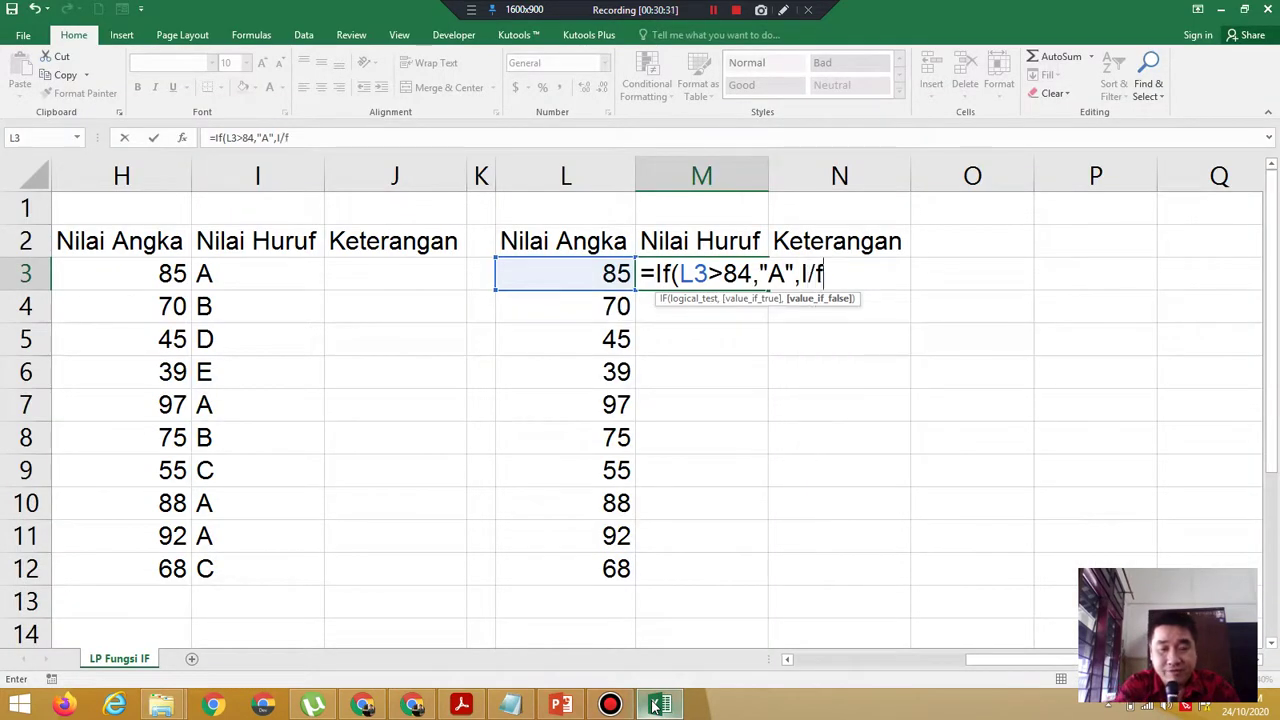
pyautogui.press('BackSpace')
pyautogui.press('BackSpace')
pyautogui.write('f(')
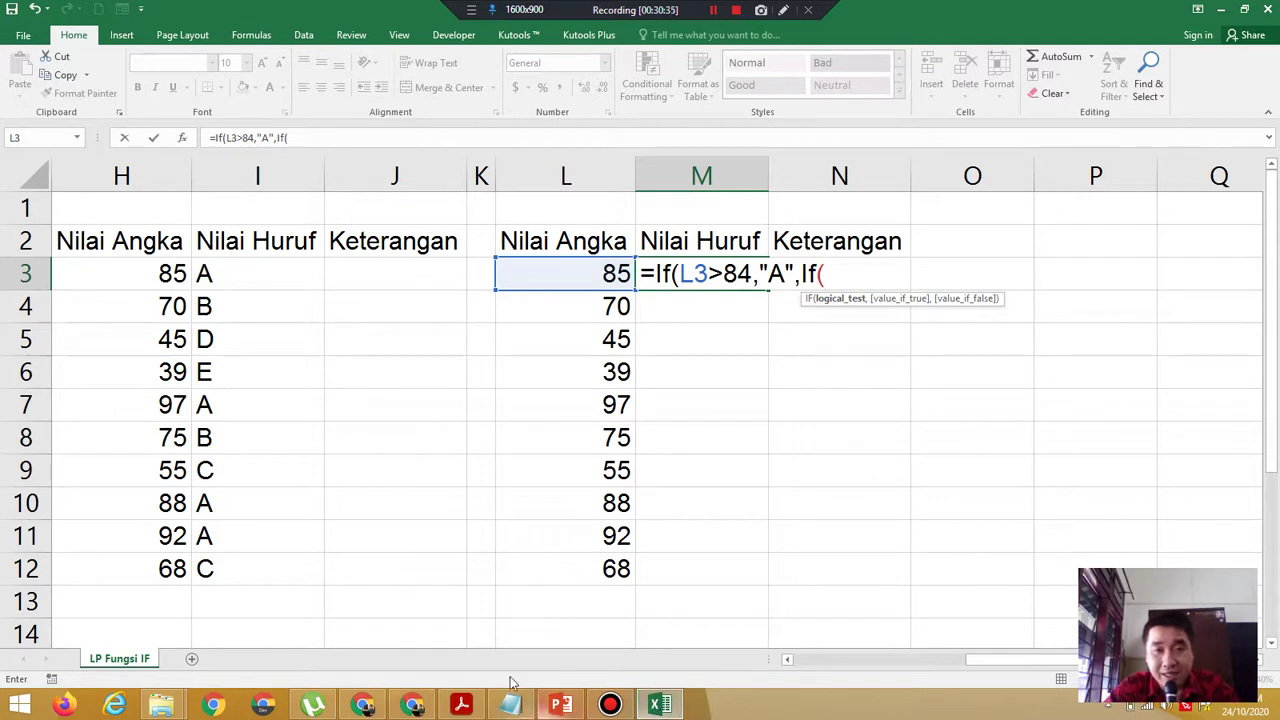
pyautogui.click(572, 272)
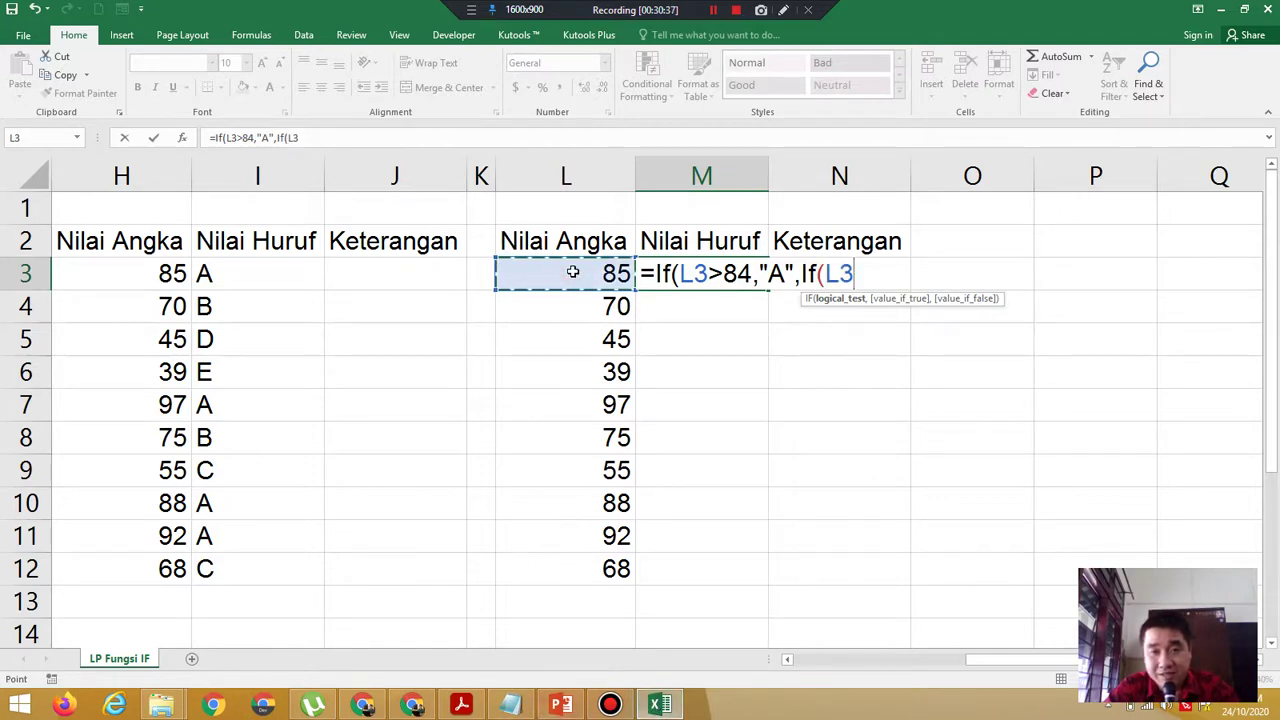
pyautogui.write('>')
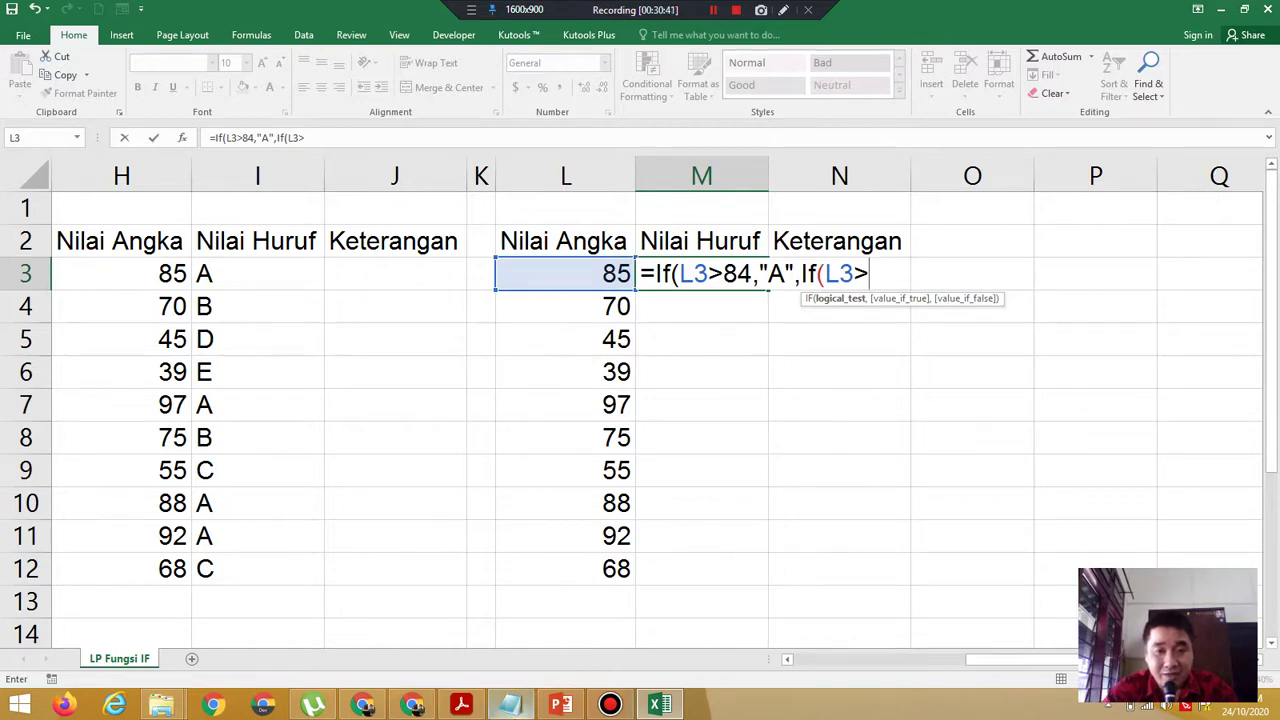
pyautogui.click(461, 705)
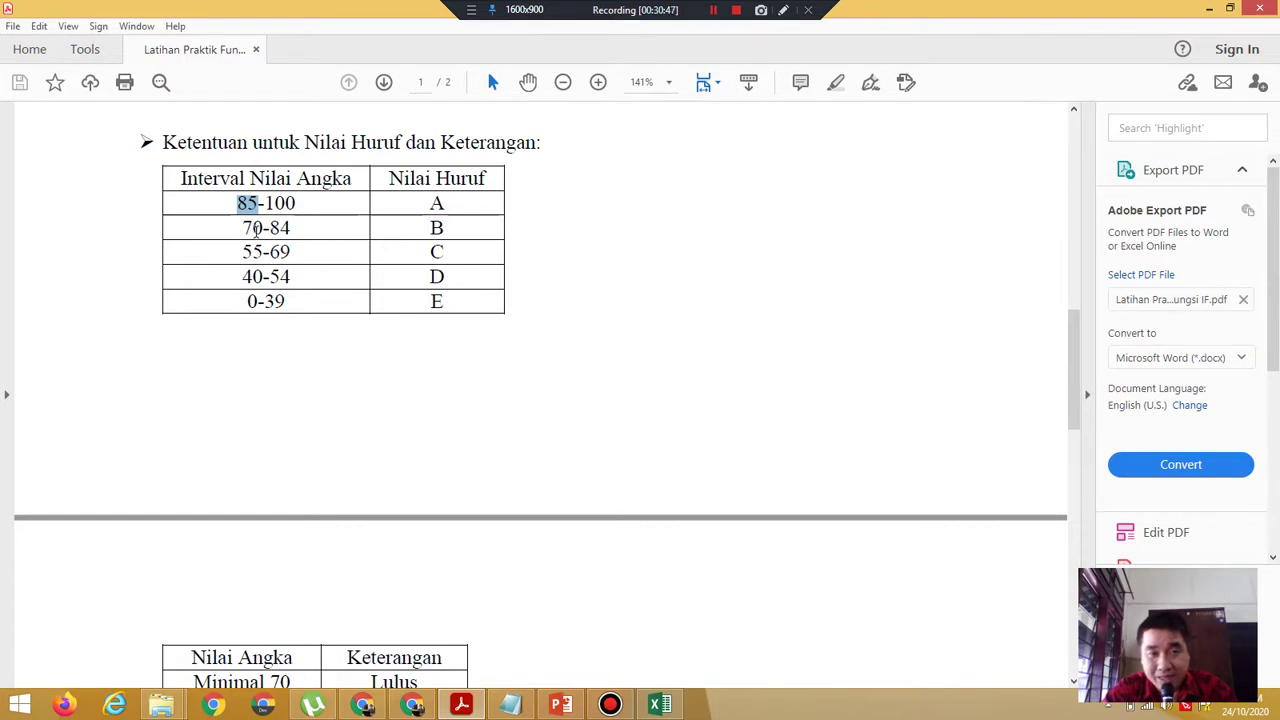
pyautogui.click(664, 703)
pyautogui.write('69,')
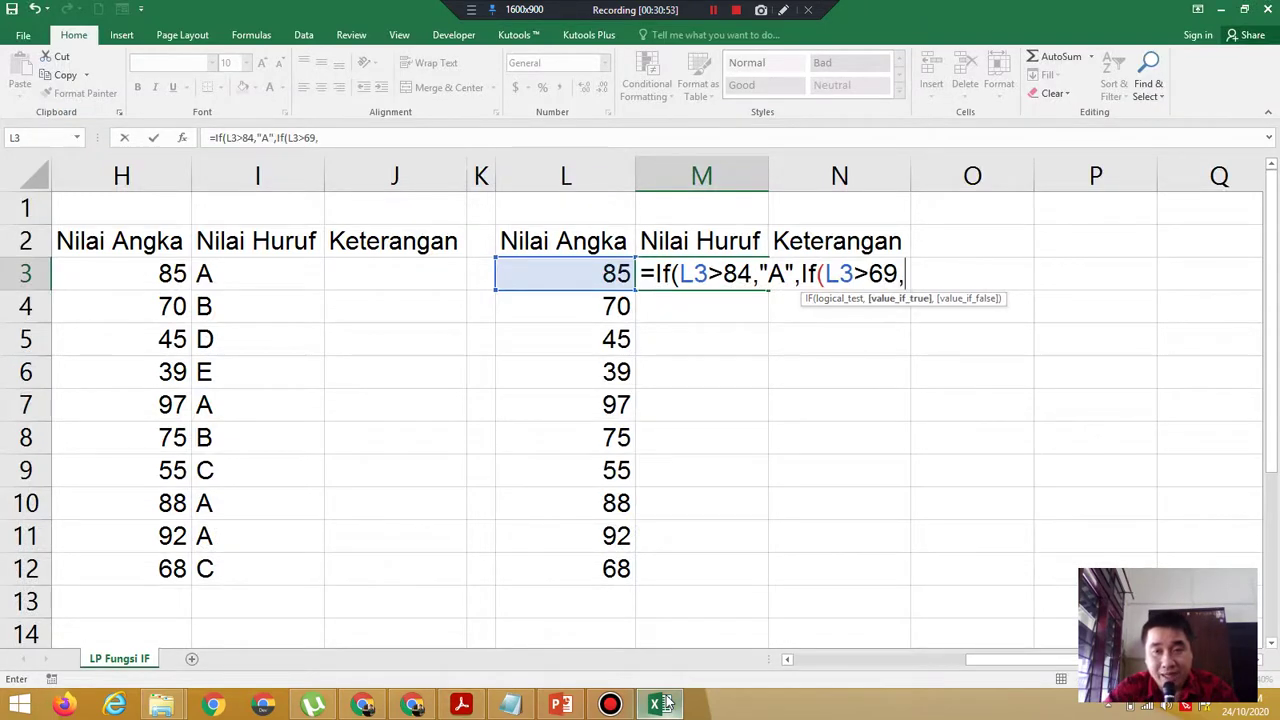
pyautogui.write('"B"')
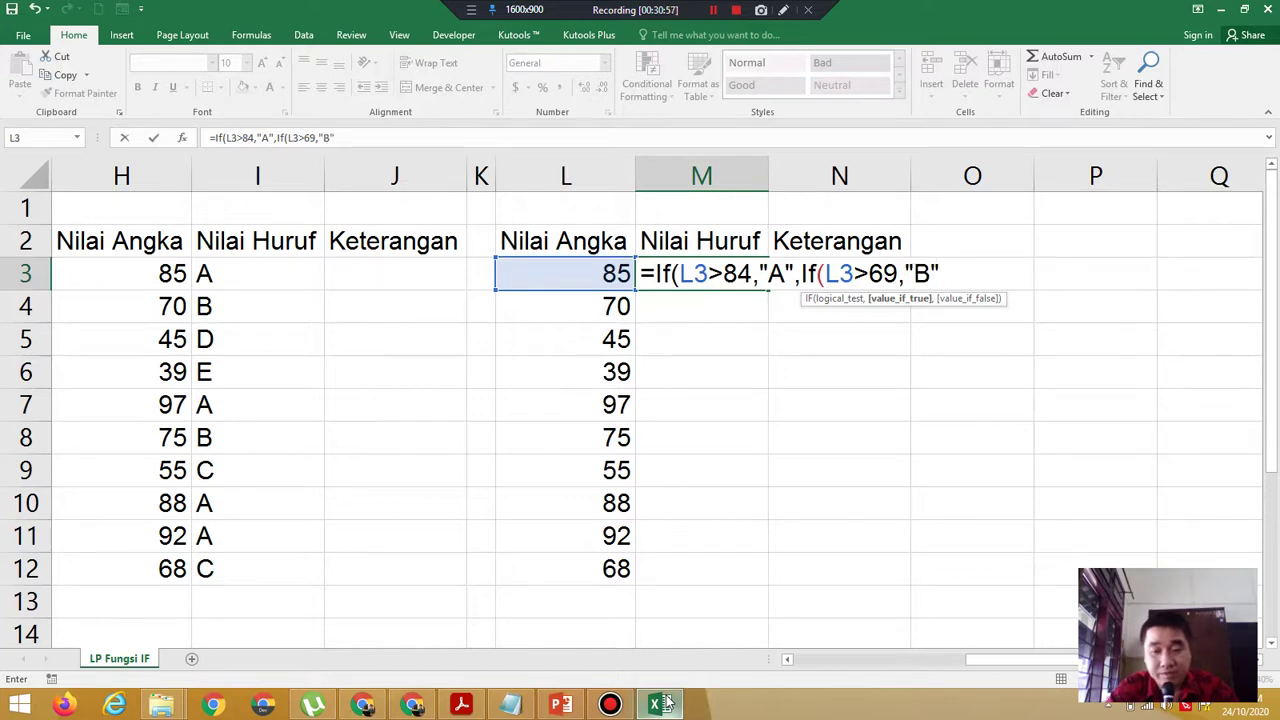
pyautogui.write(',')
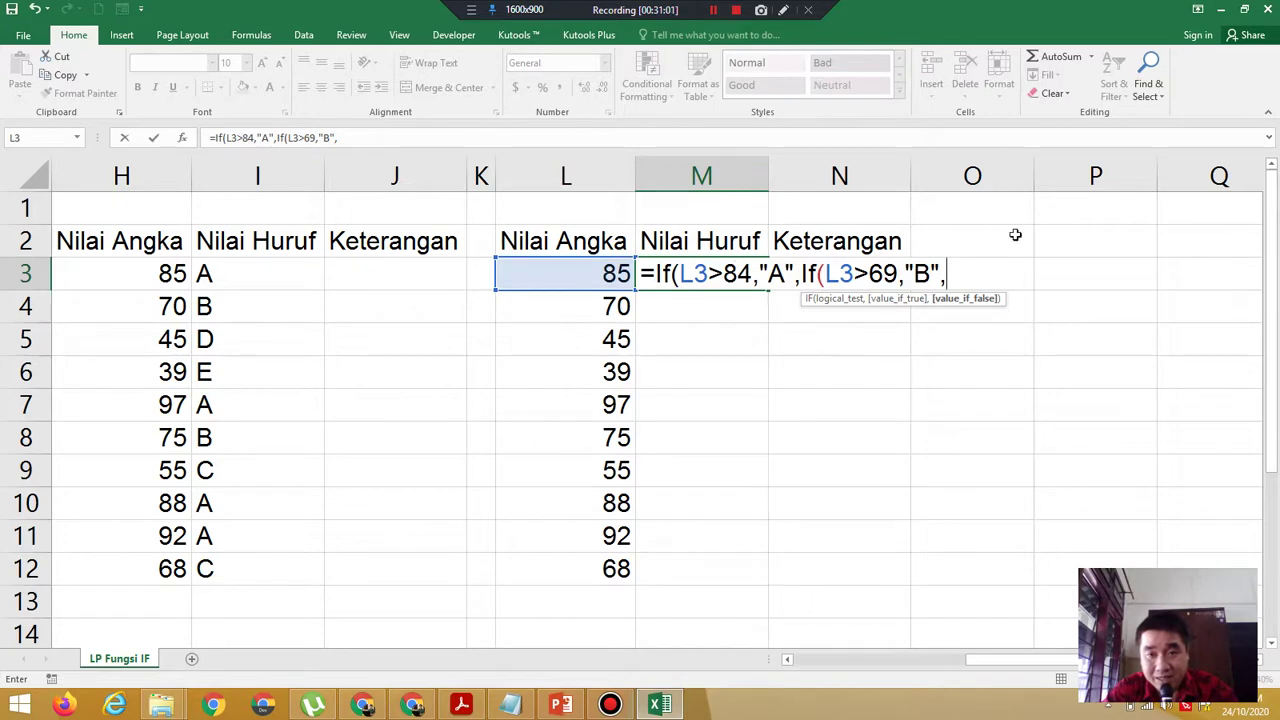
# Consult the 55-69 interval in the Acrobat PDF and nest a third condition in Excel's M3 formula: If(L3>54,"C",.
pyautogui.click(455, 706)
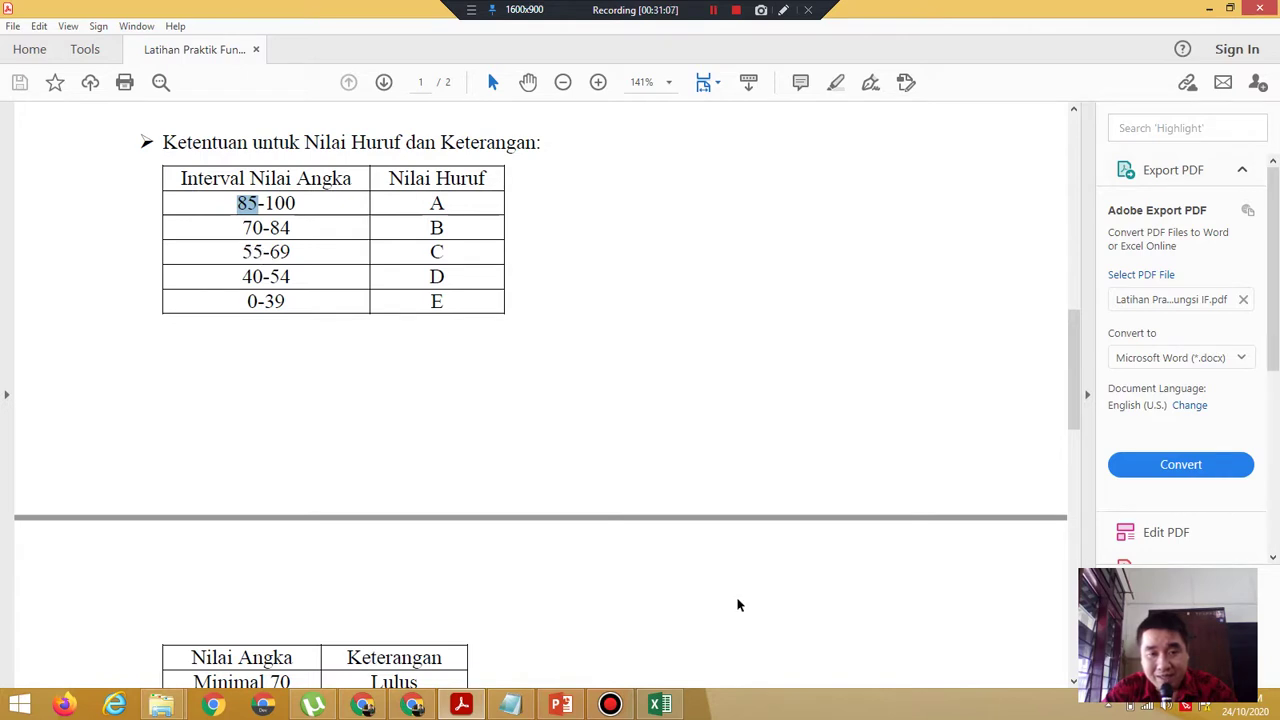
pyautogui.click(680, 712)
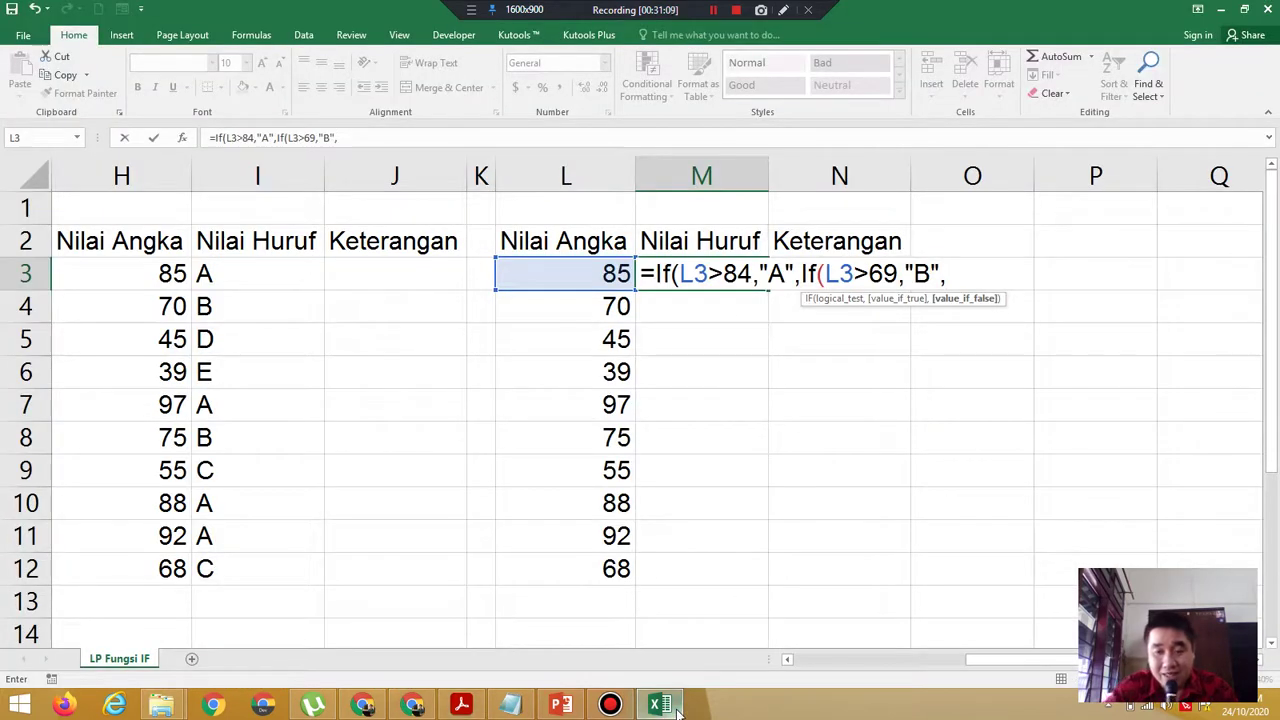
pyautogui.write('If')
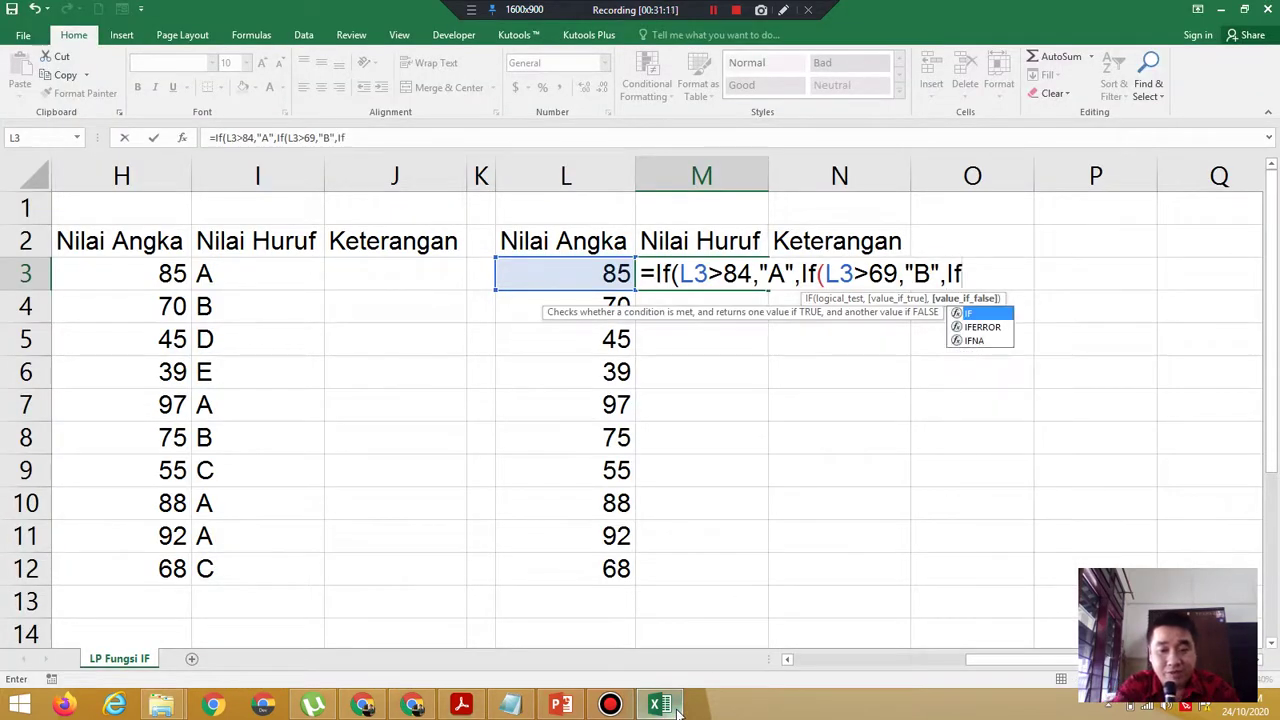
pyautogui.write('(')
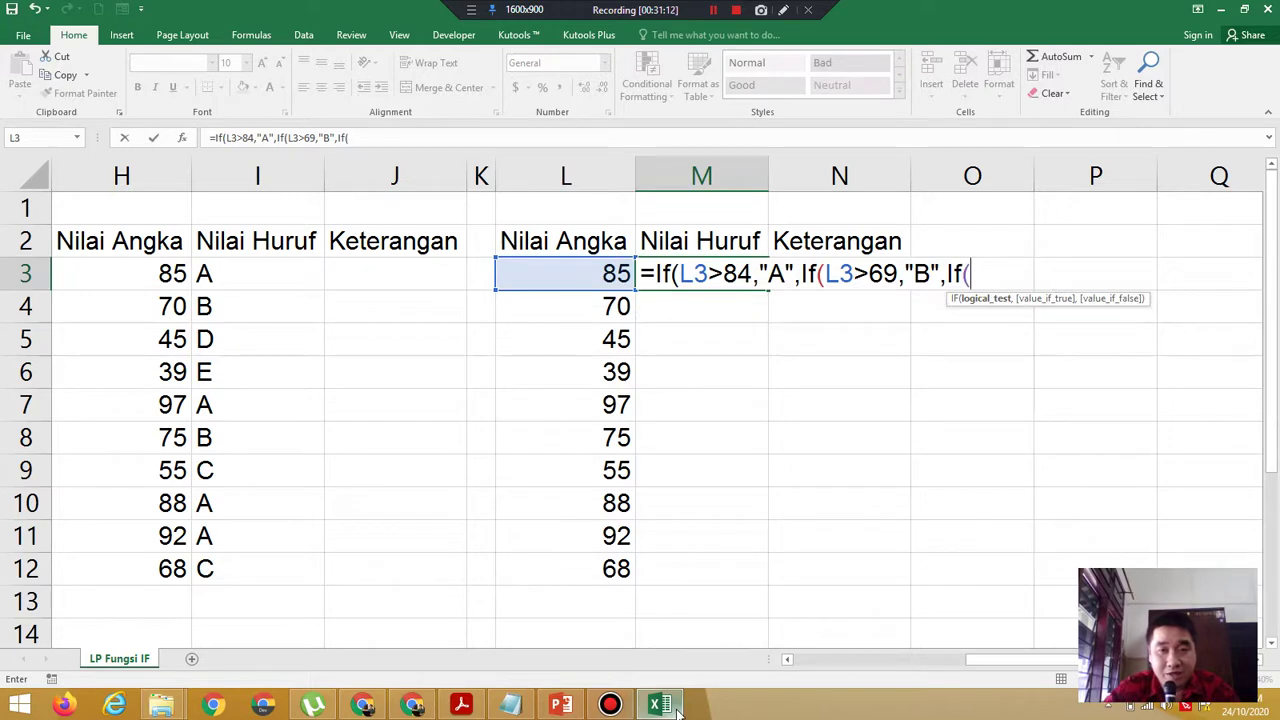
pyautogui.click(552, 273)
pyautogui.write('>')
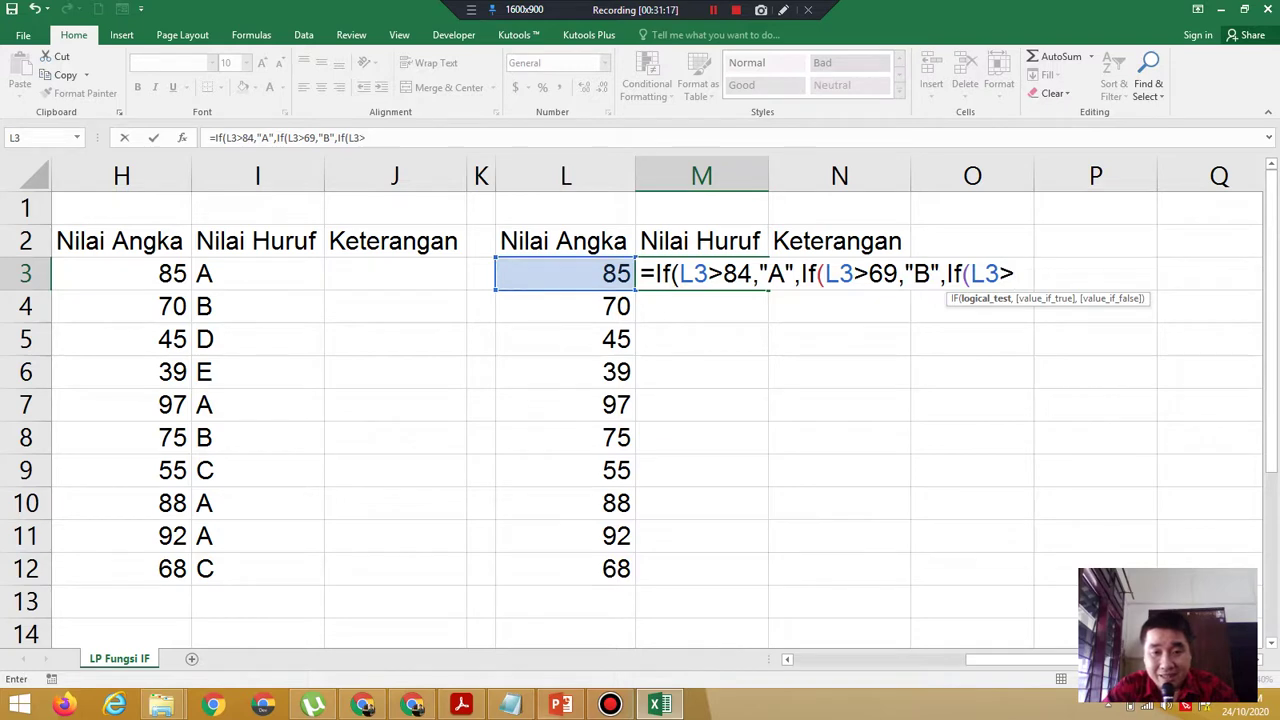
pyautogui.click(478, 706)
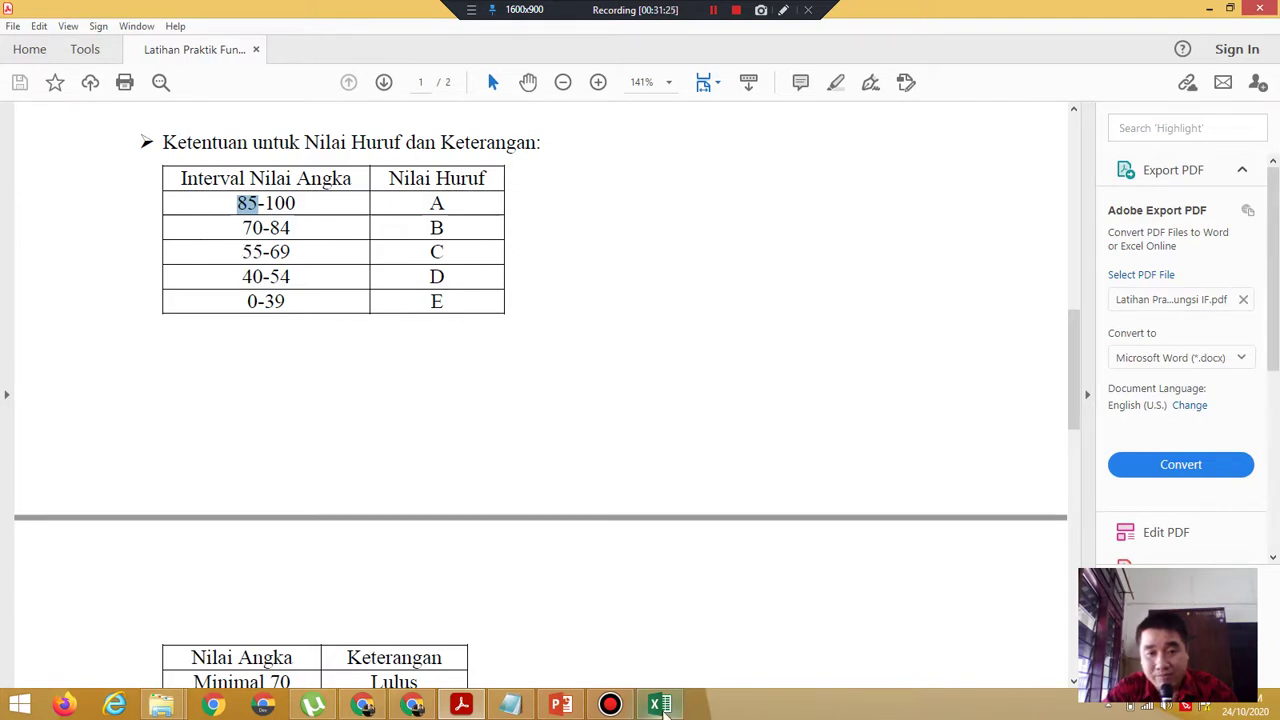
pyautogui.click(660, 705)
pyautogui.write('5')
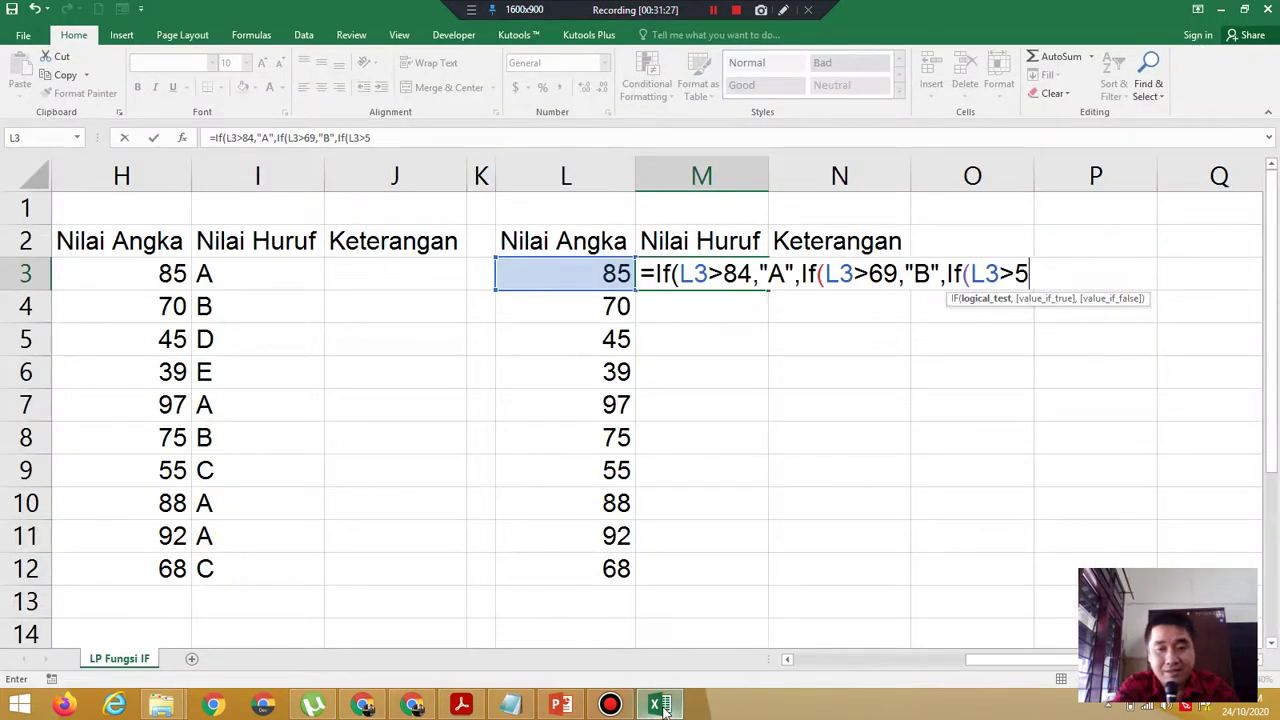
pyautogui.write('4,"')
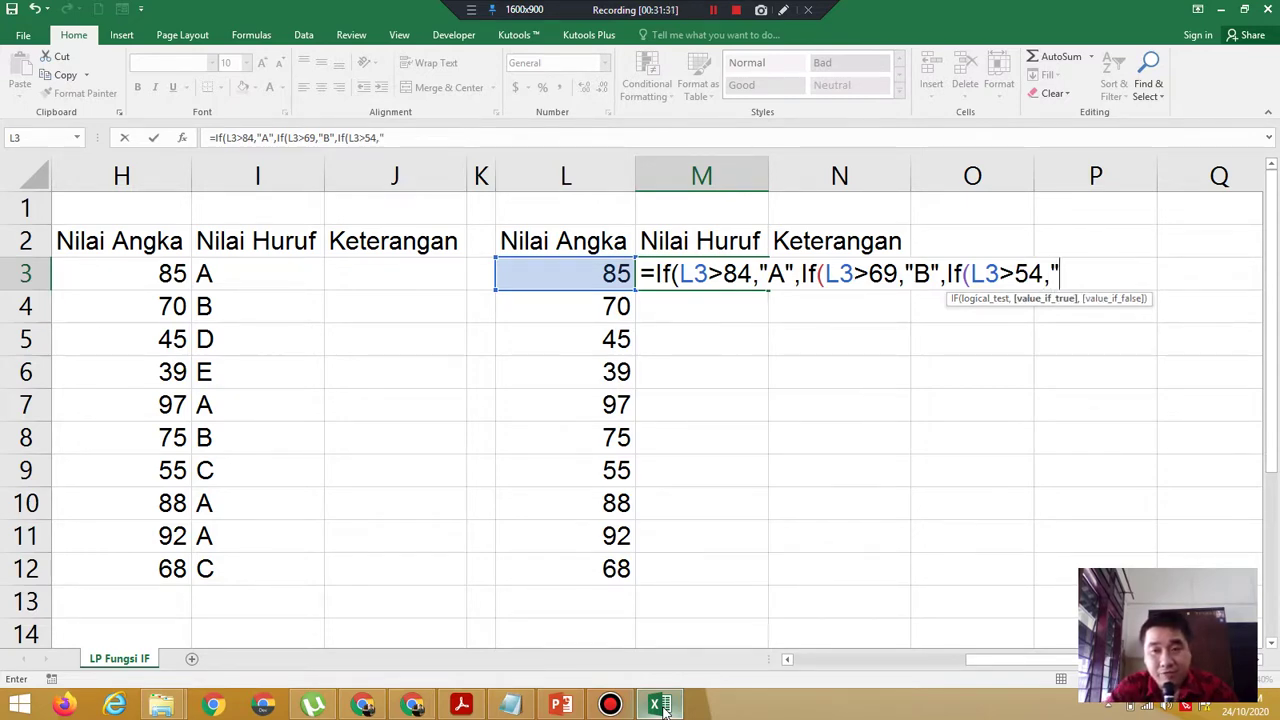
pyautogui.write('C",')
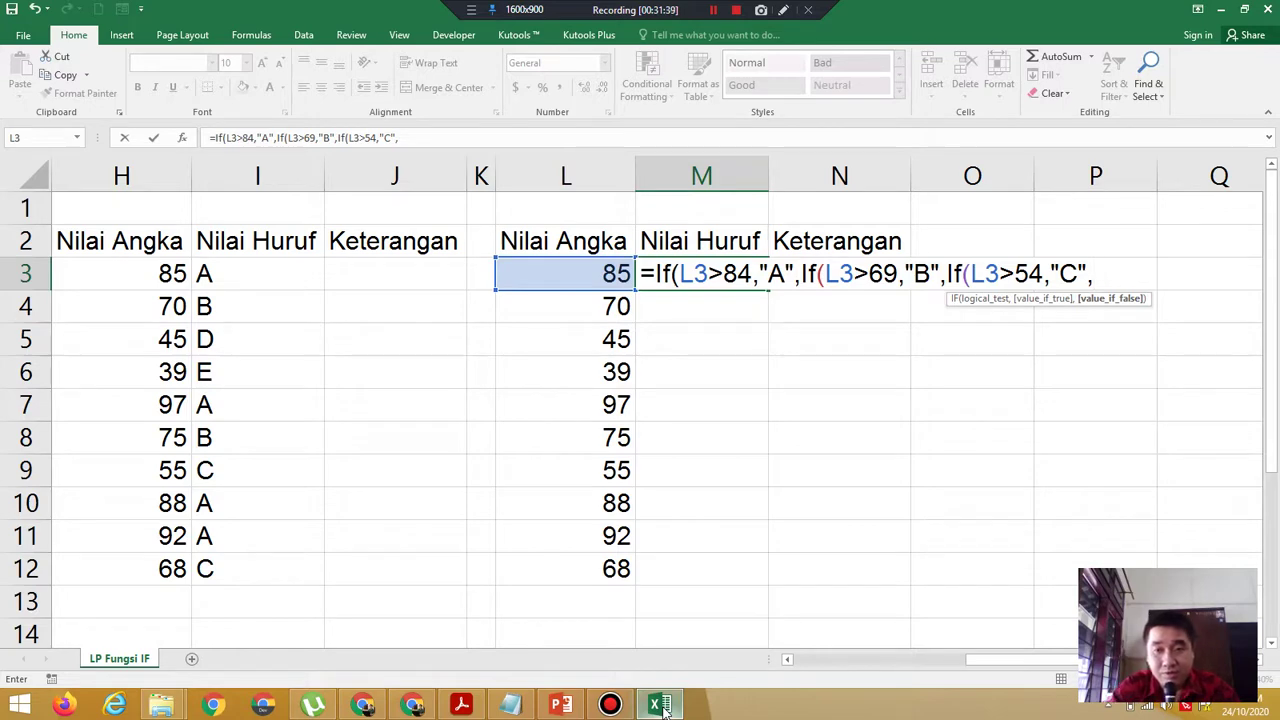
# Consult the 40-54 interval in the Acrobat PDF and nest a fourth condition in Excel's M3 formula: If(L3>39,"D",.
pyautogui.write('If(')
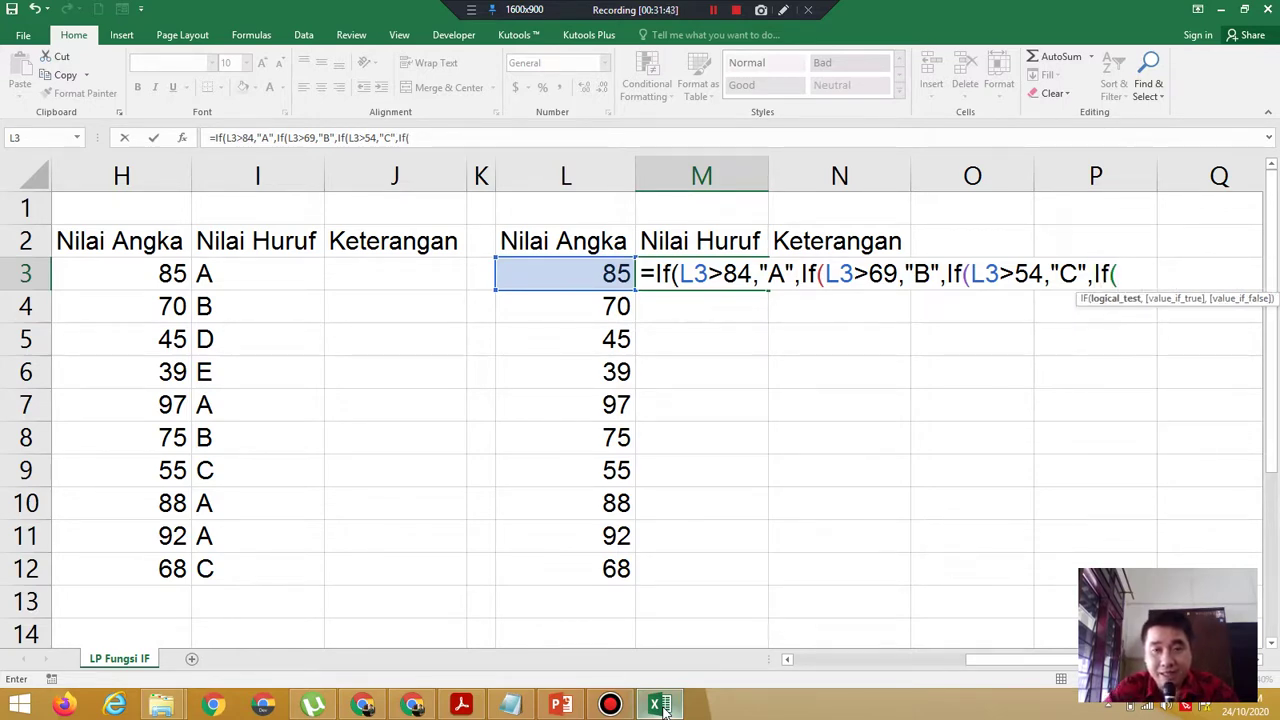
pyautogui.click(586, 263)
pyautogui.write('>')
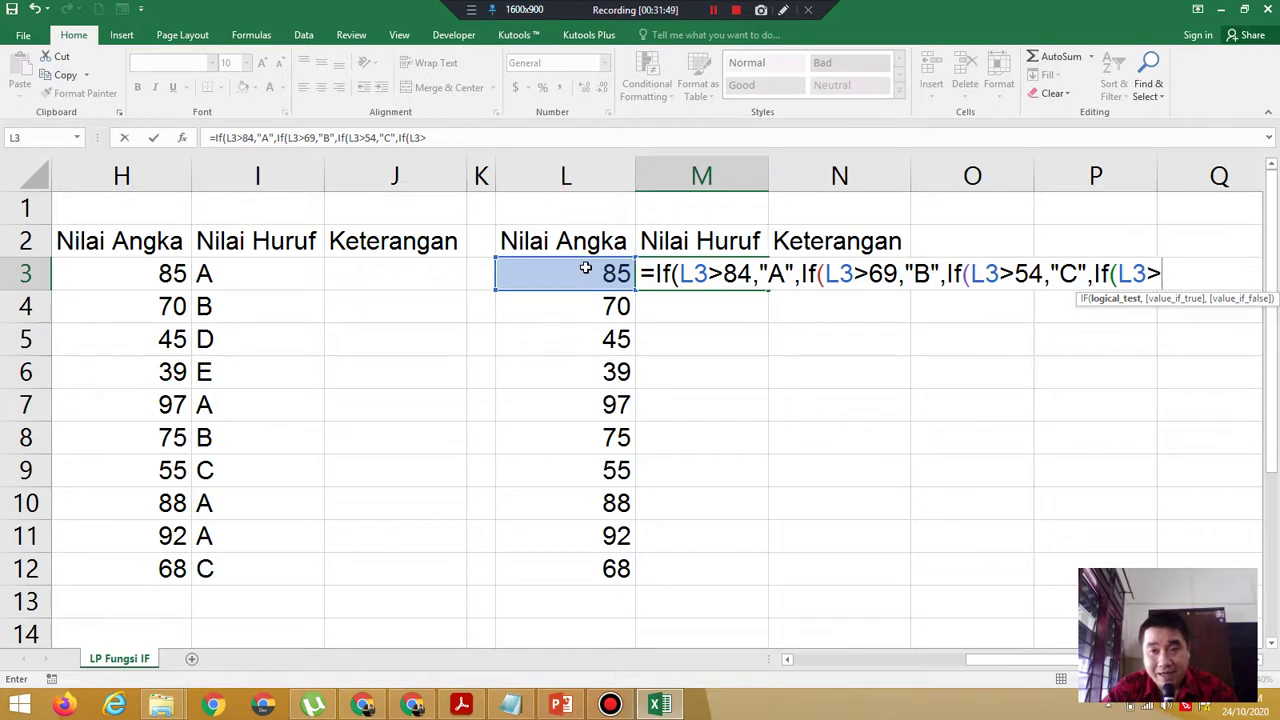
pyautogui.click(461, 705)
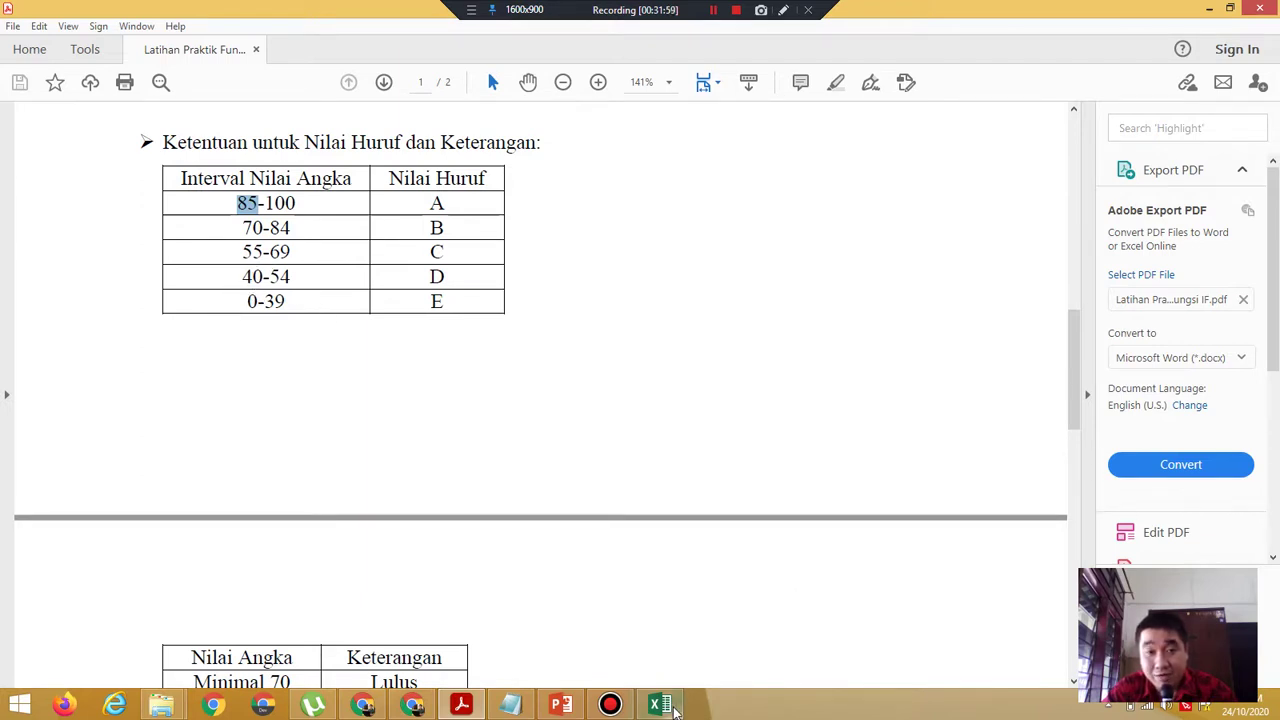
pyautogui.click(674, 708)
pyautogui.write('3')
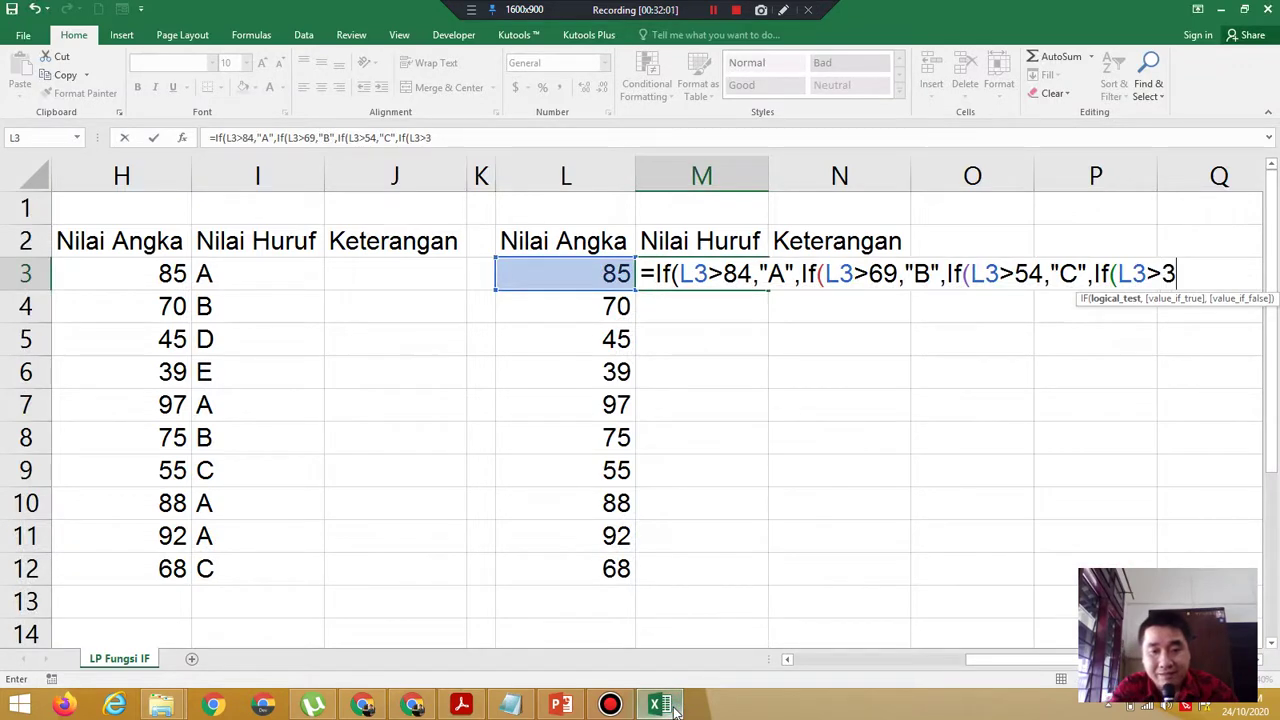
pyautogui.write('9,')
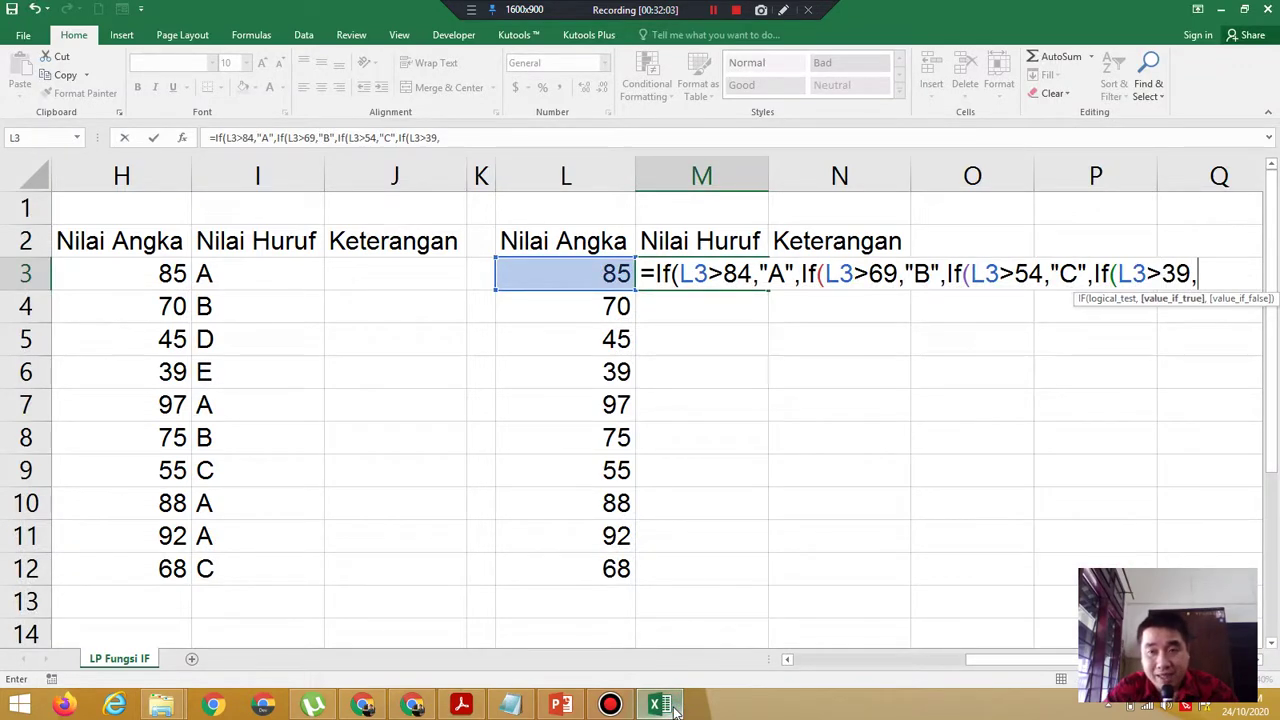
pyautogui.write('"')
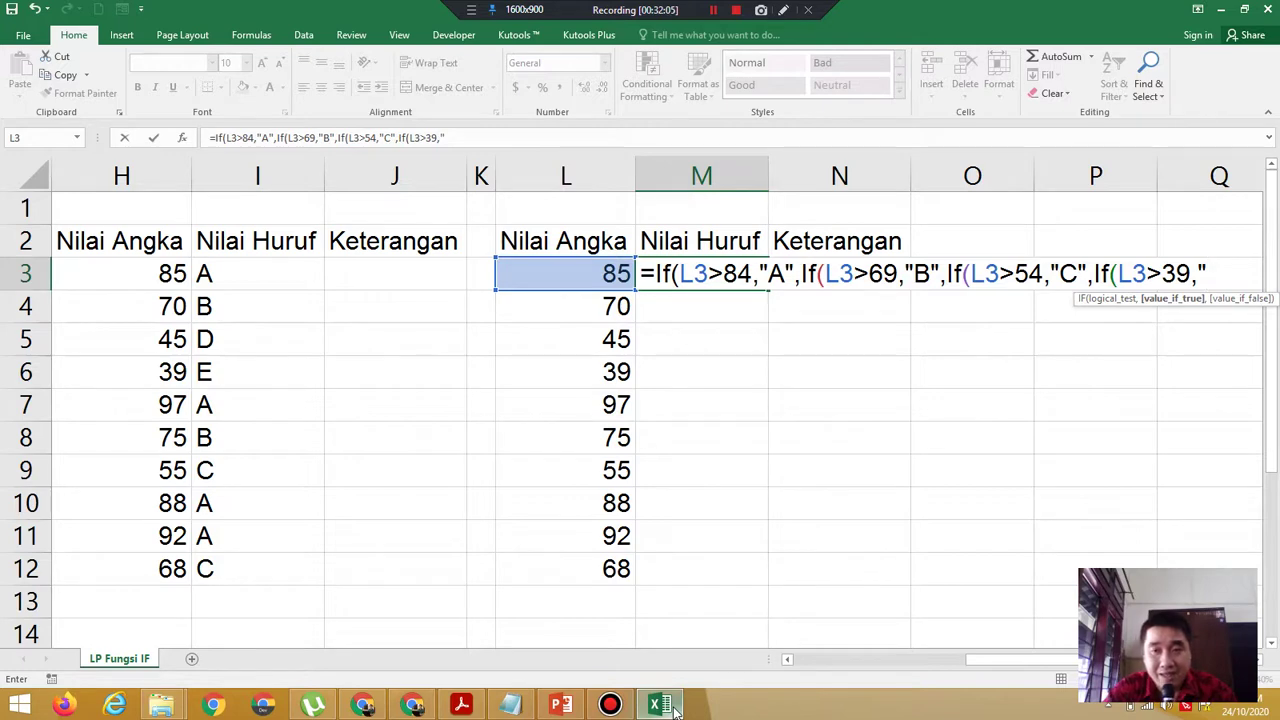
pyautogui.write('D",')
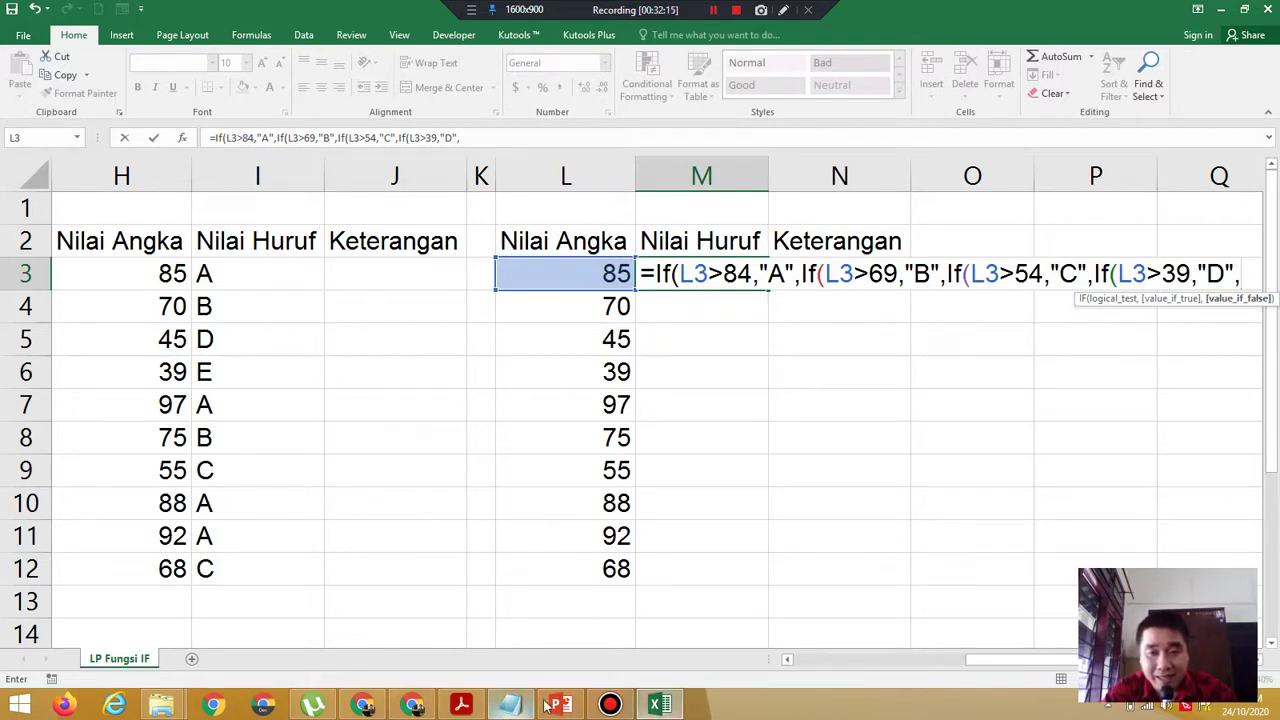
# Check the last interval's grade in the Acrobat PDF and complete Excel's M3 formula with "E" and four closing parentheses.
pyautogui.click(462, 705)
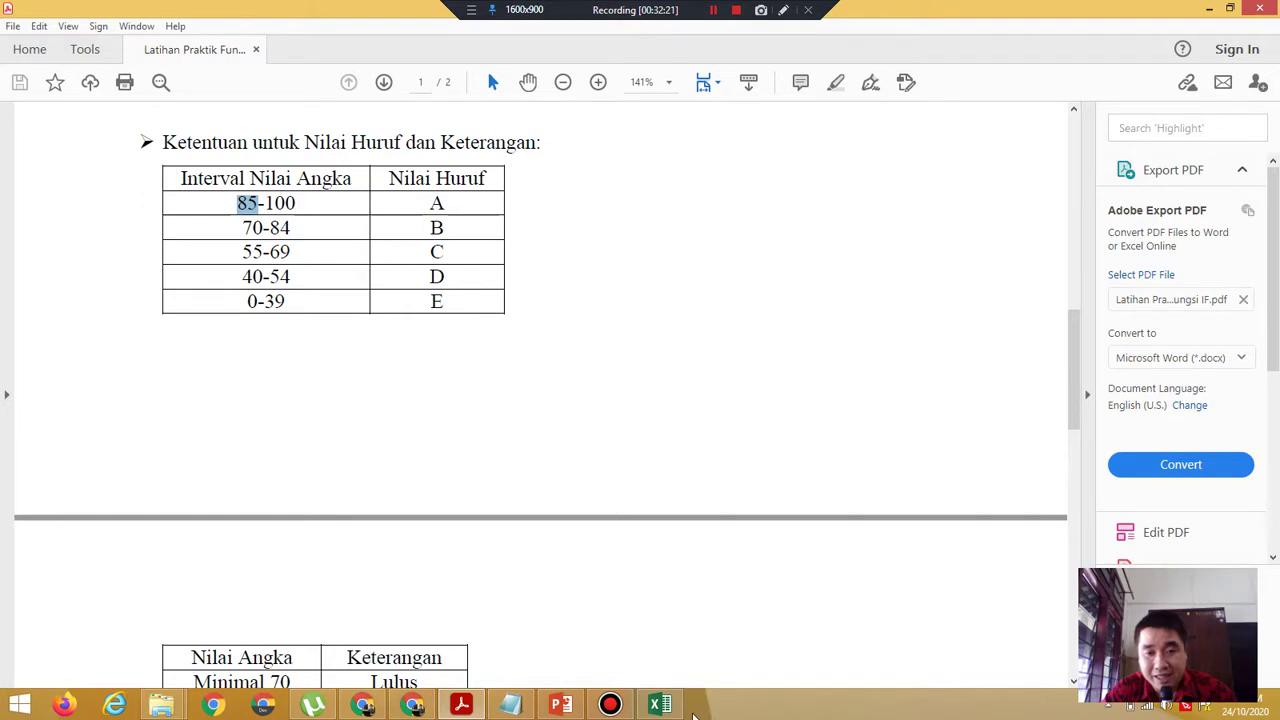
pyautogui.click(673, 708)
pyautogui.write('"')
pyautogui.write('E')
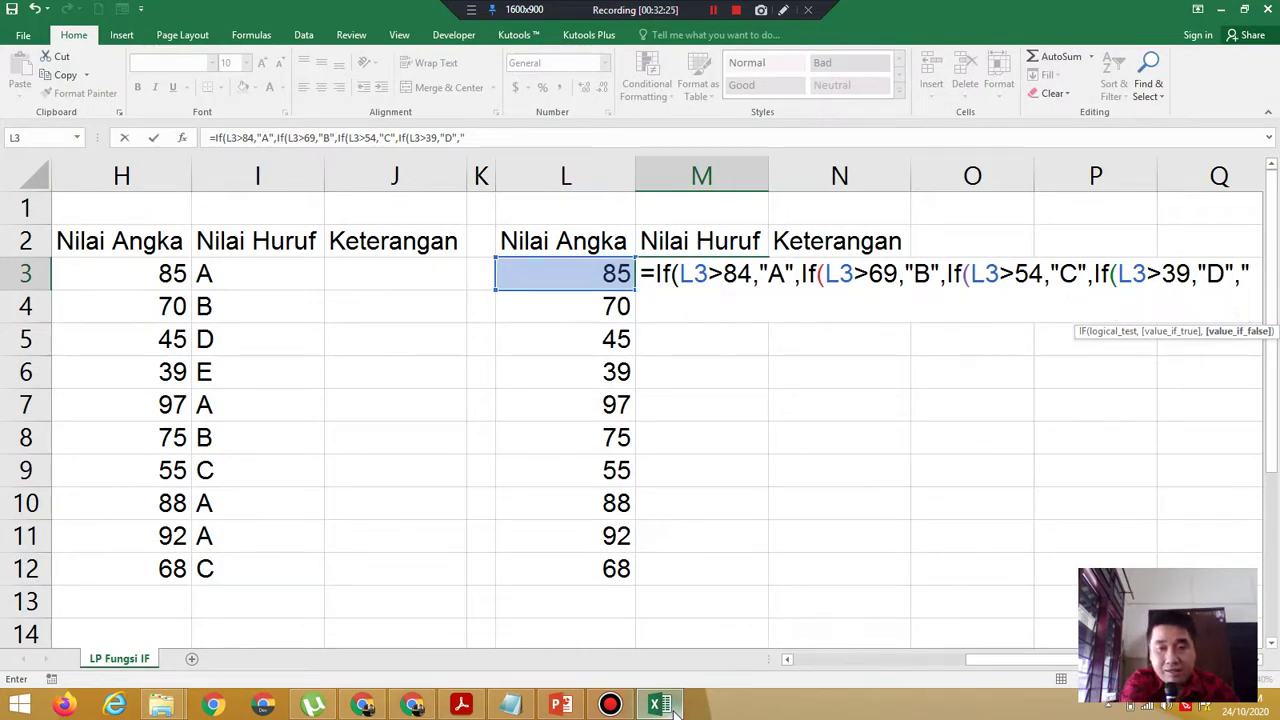
pyautogui.press('BackSpace')
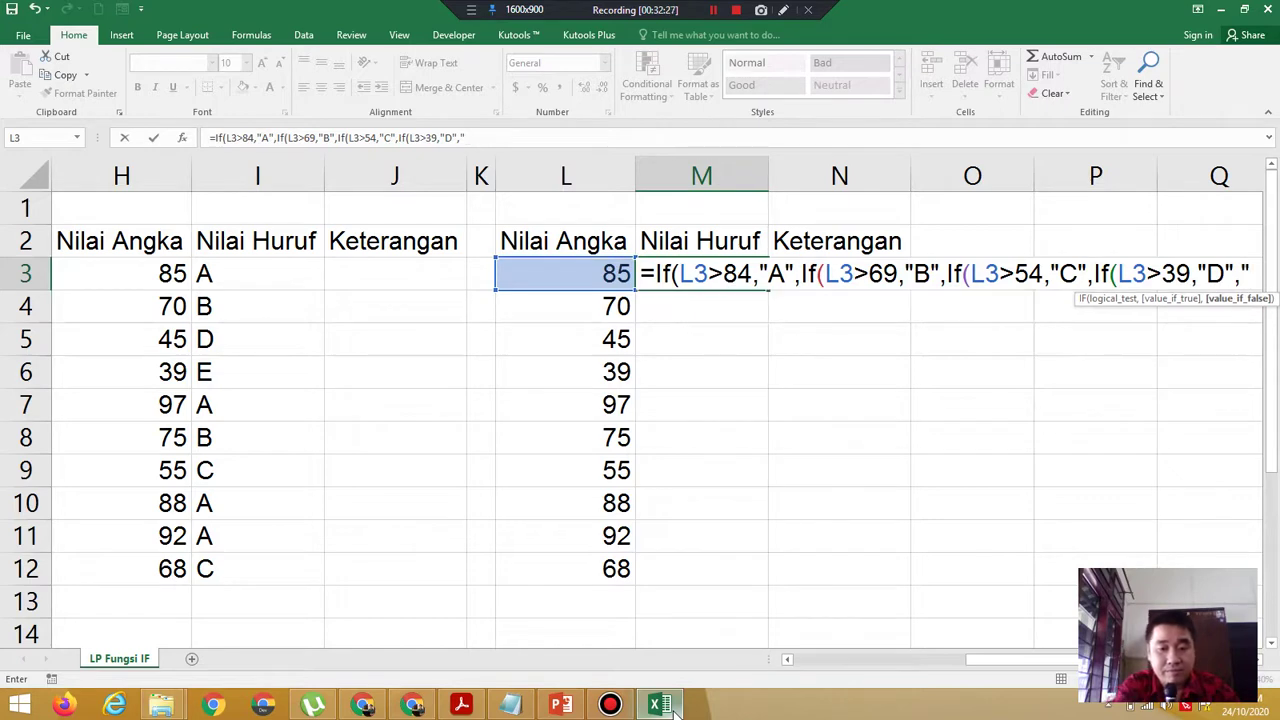
pyautogui.write('E')
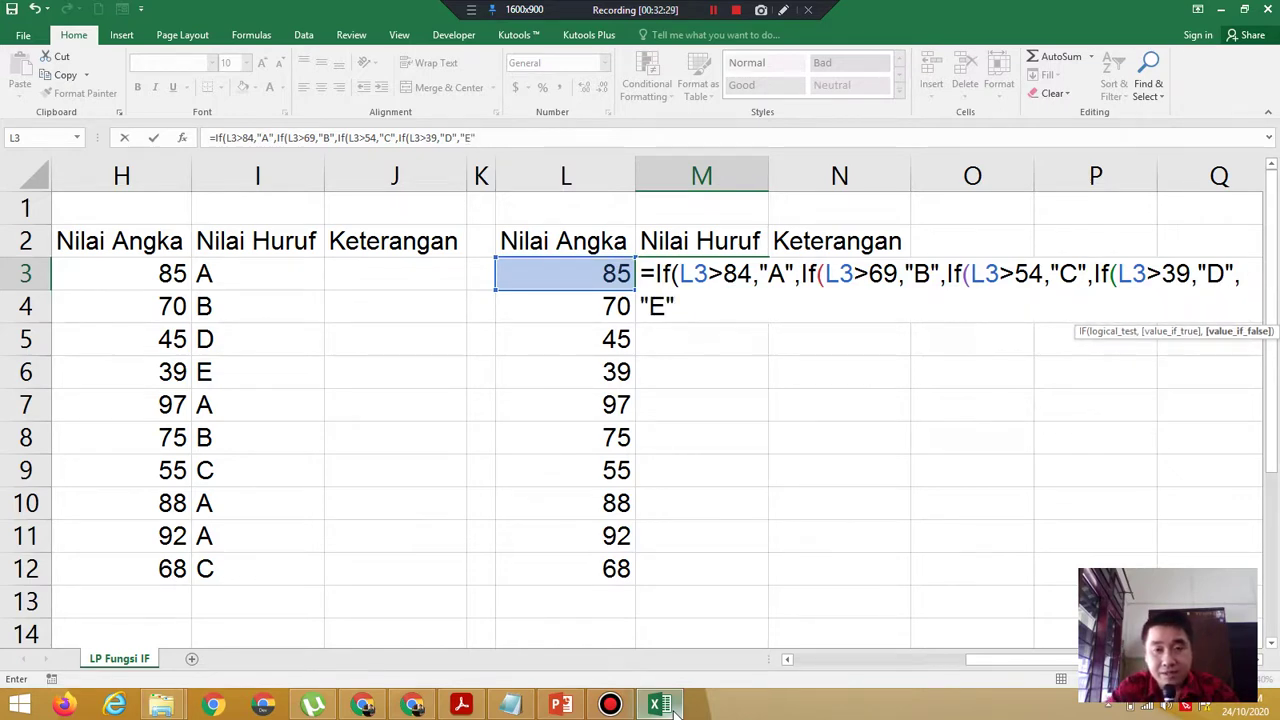
pyautogui.write('"))))')
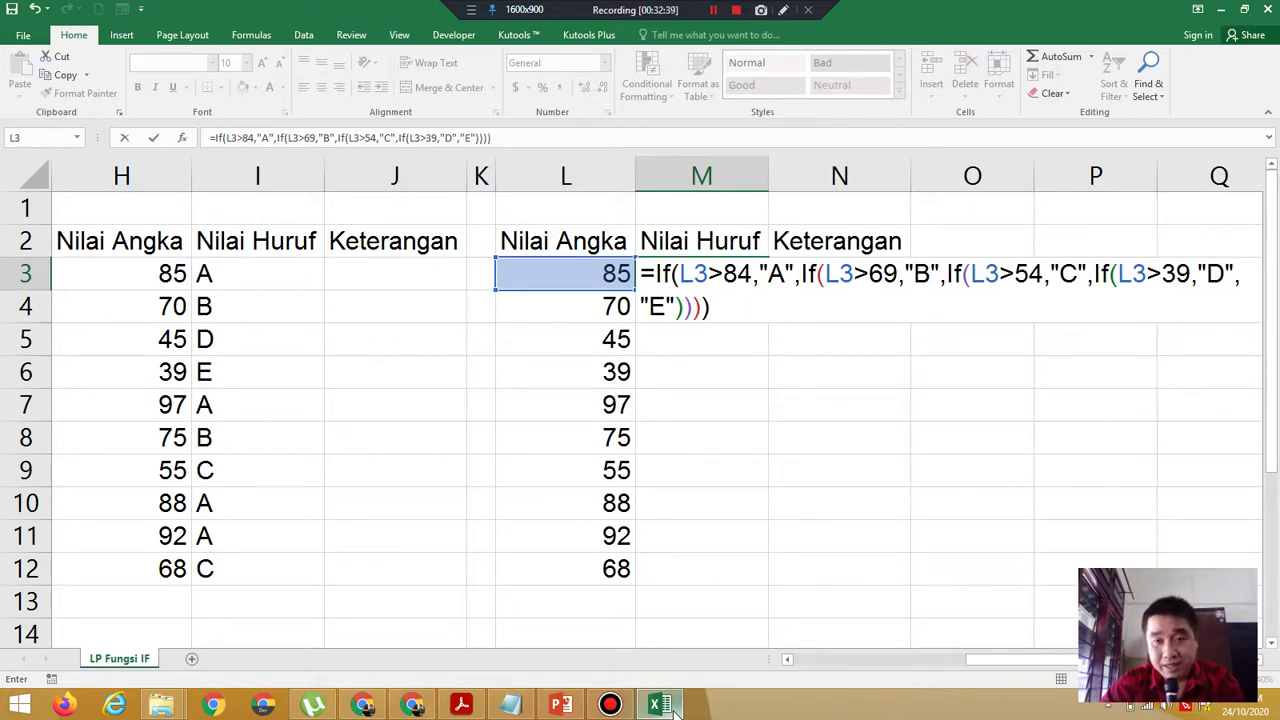
pyautogui.press('Return')
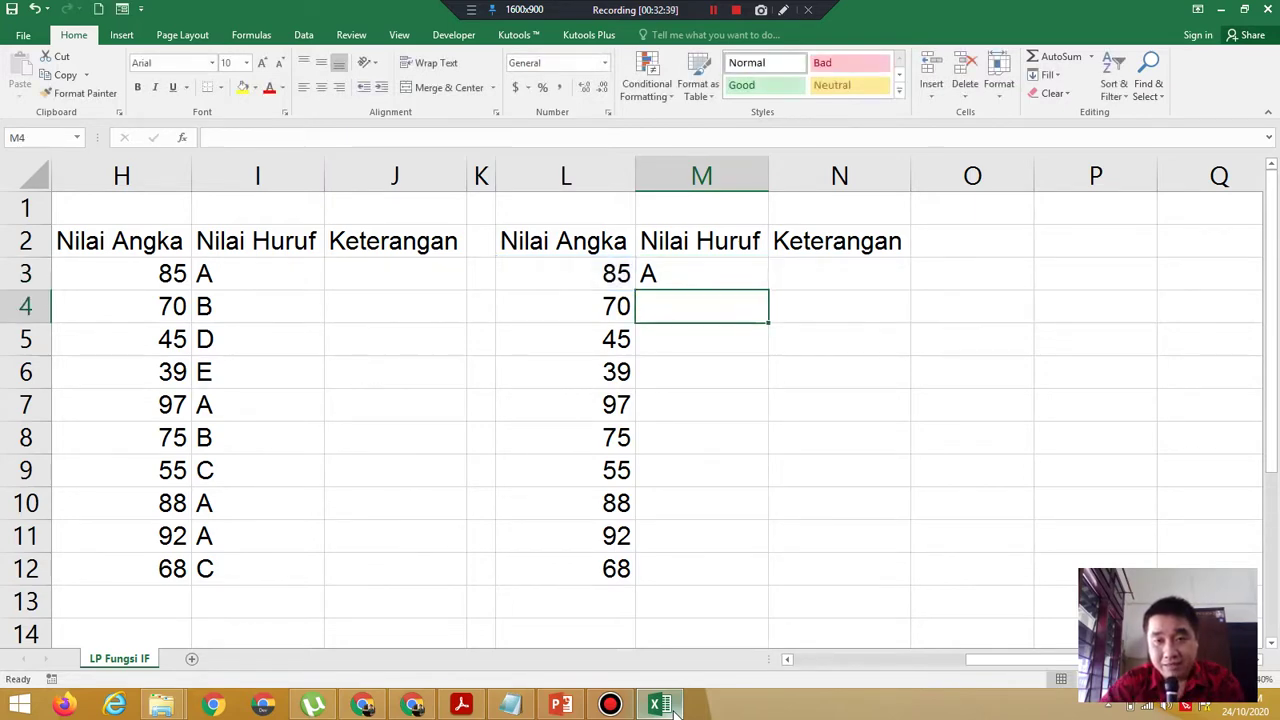
# Fill the M3 formula down through M12 in the Nilai Huruf column.
pyautogui.click(725, 274)
pyautogui.moveTo(768, 289); pyautogui.dragTo(757, 447)
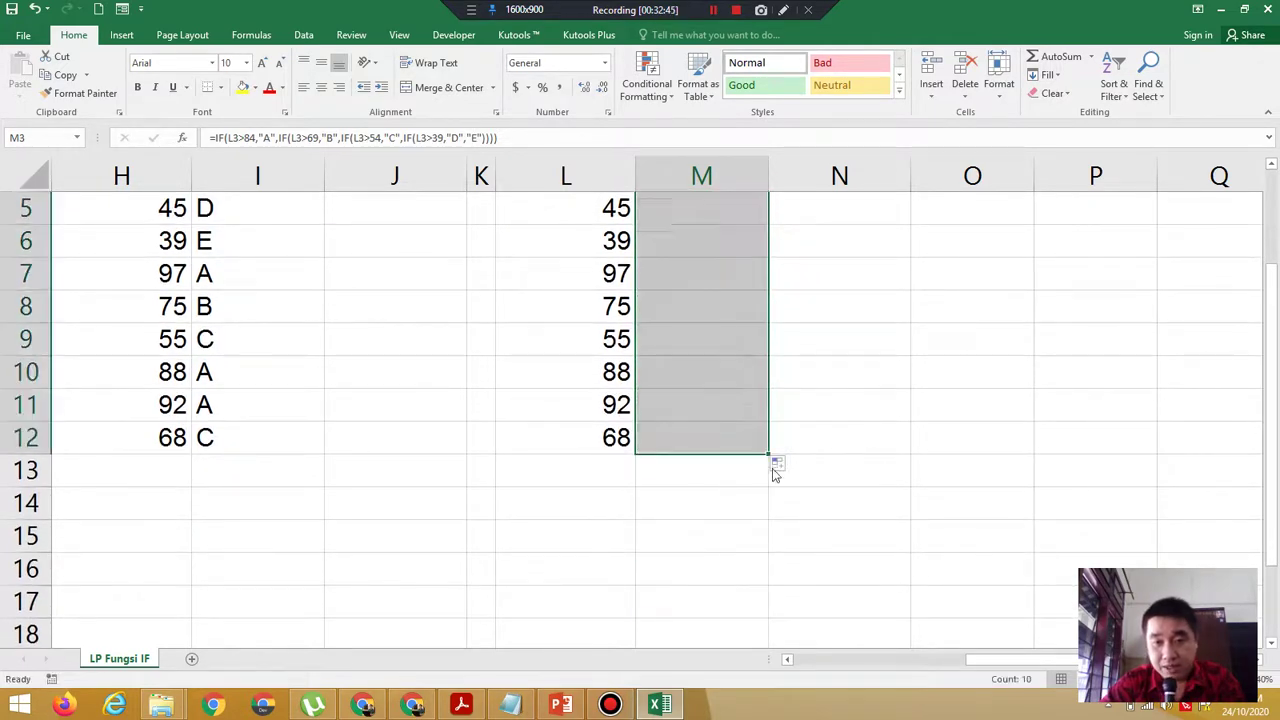
pyautogui.moveTo(1271, 505); pyautogui.dragTo(1271, 404)
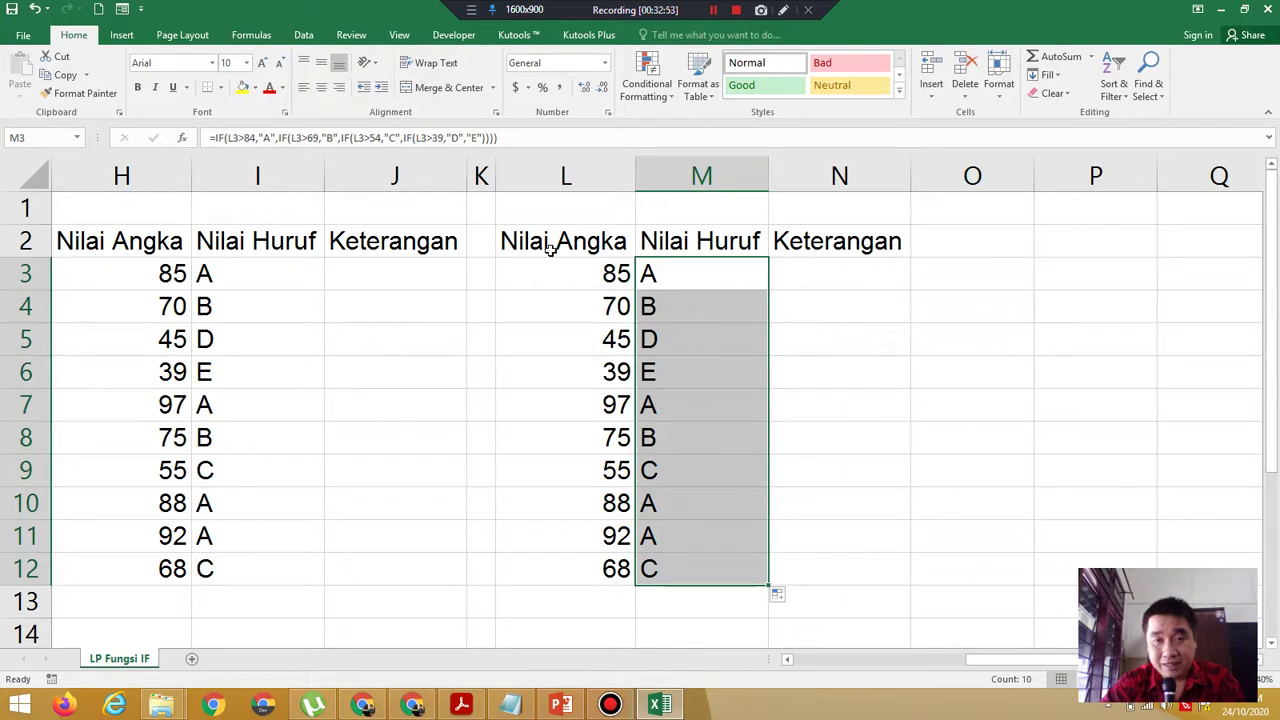
# Copy the table in L2:N12 to P2, narrowing column O as a spacer between the two tables.
pyautogui.moveTo(548, 241); pyautogui.dragTo(792, 565)
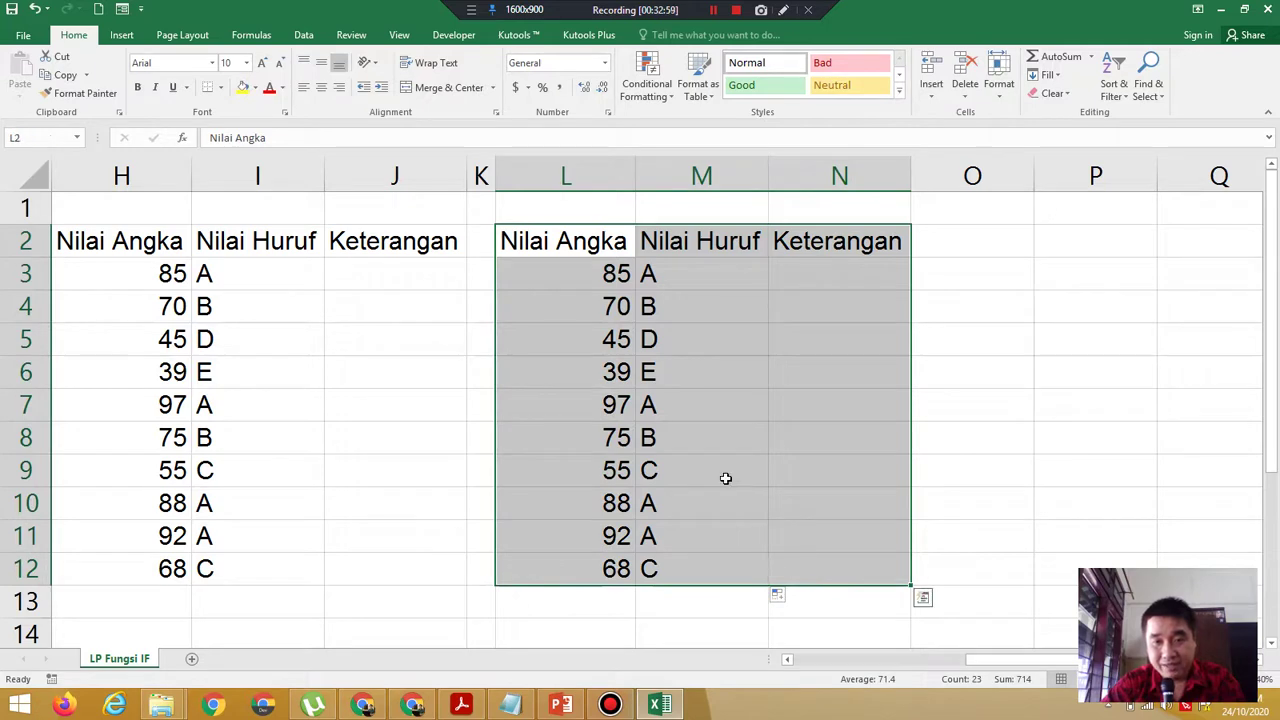
pyautogui.rightClick(726, 482)
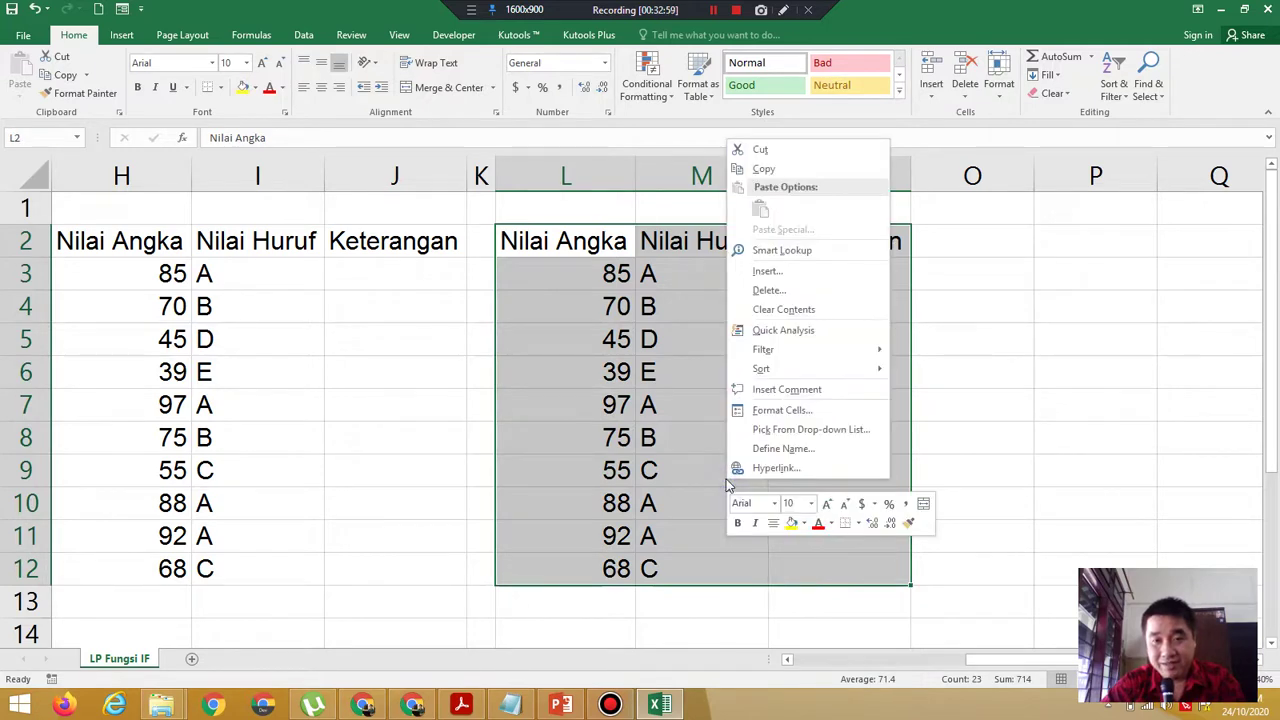
pyautogui.click(808, 167)
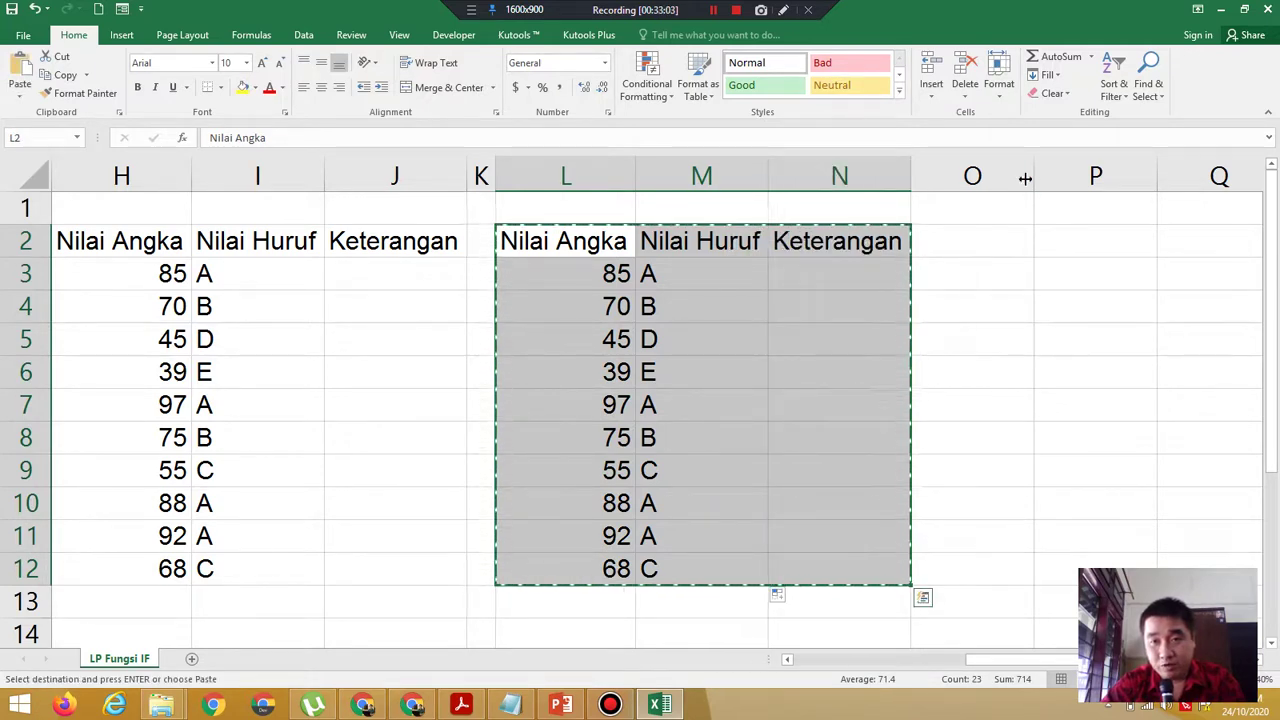
pyautogui.moveTo(1016, 178); pyautogui.dragTo(941, 178)
pyautogui.click(1015, 248)
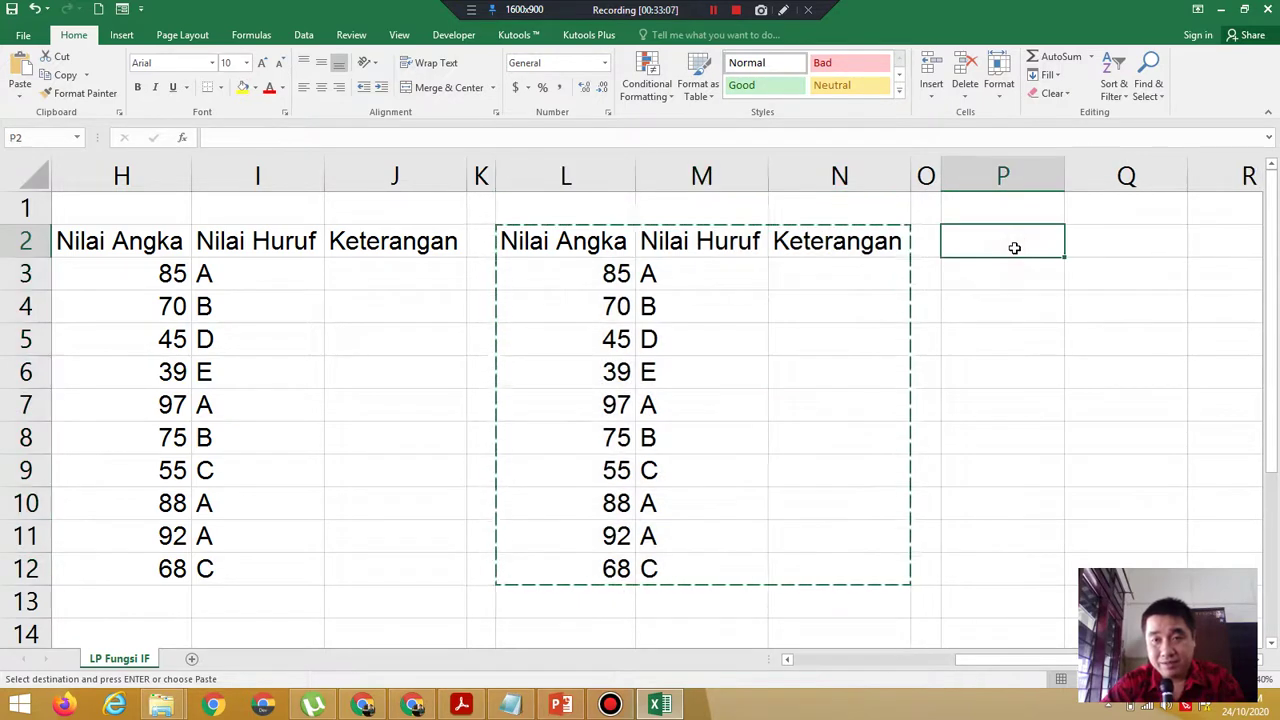
pyautogui.rightClick(1015, 248)
pyautogui.click(1049, 318)
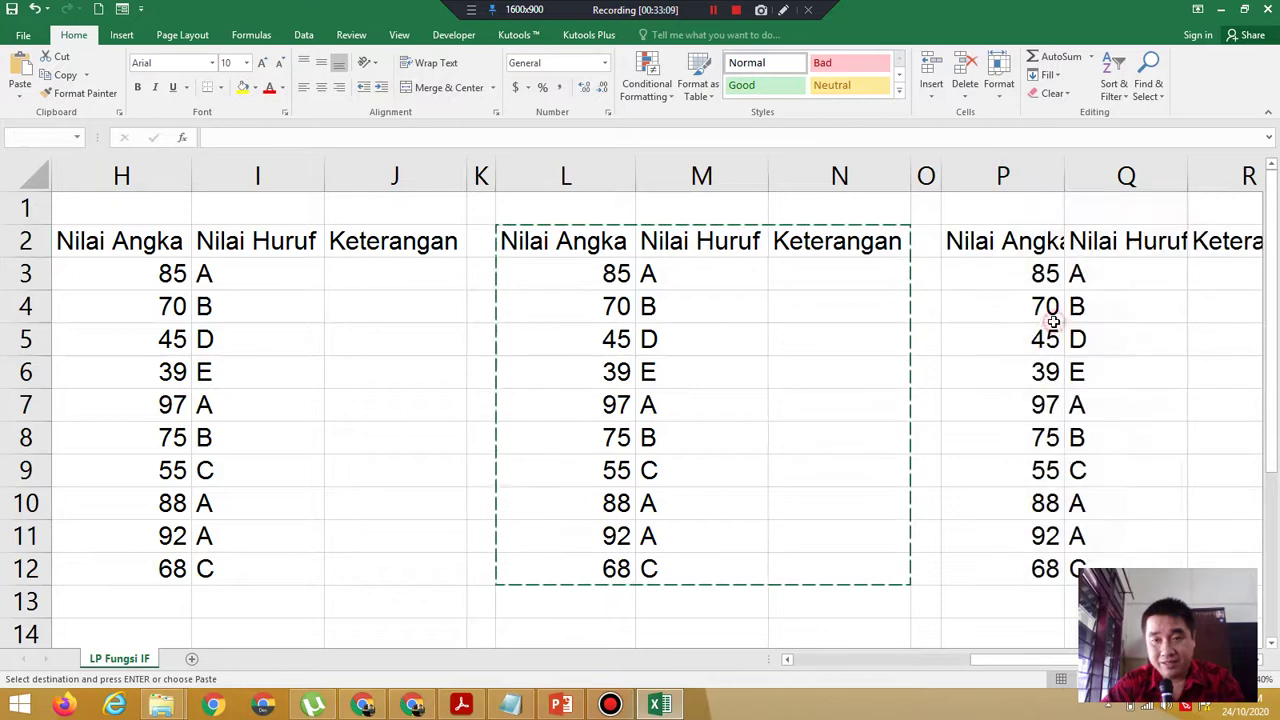
# Autofit the widths of columns P, Q and R to the pasted table's headings.
pyautogui.doubleClick(1064, 176)
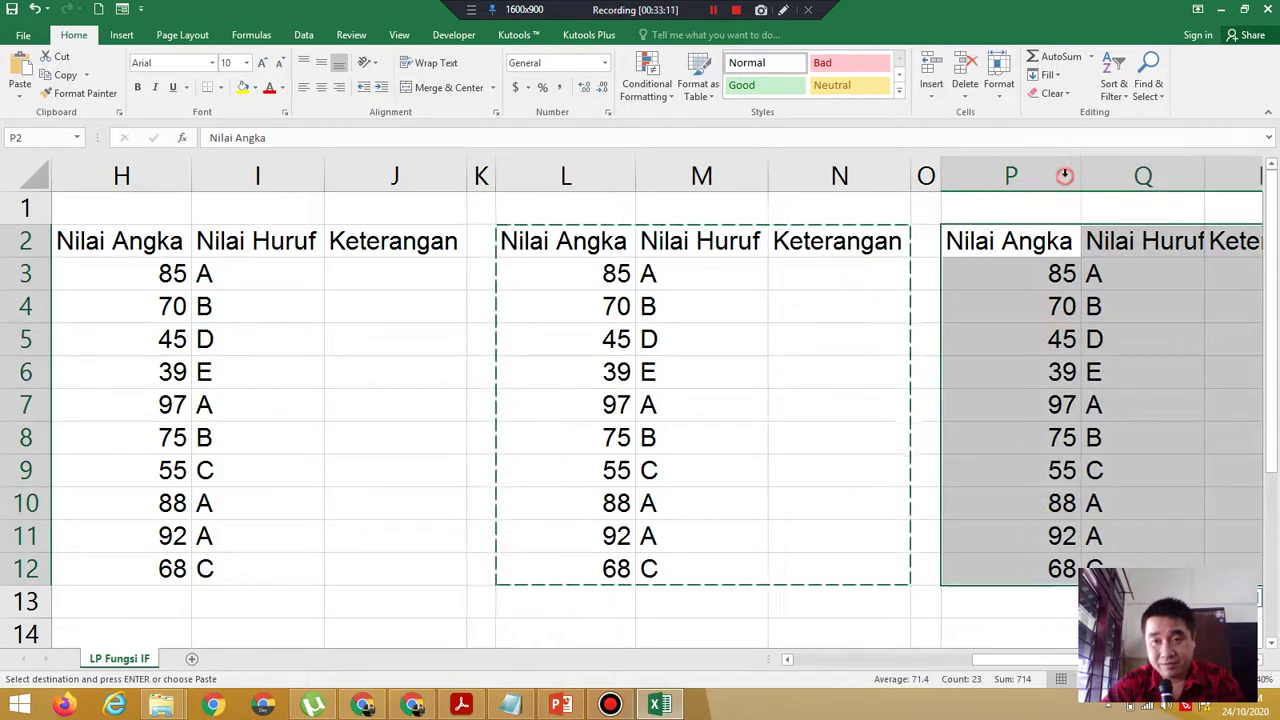
pyautogui.doubleClick(1206, 186)
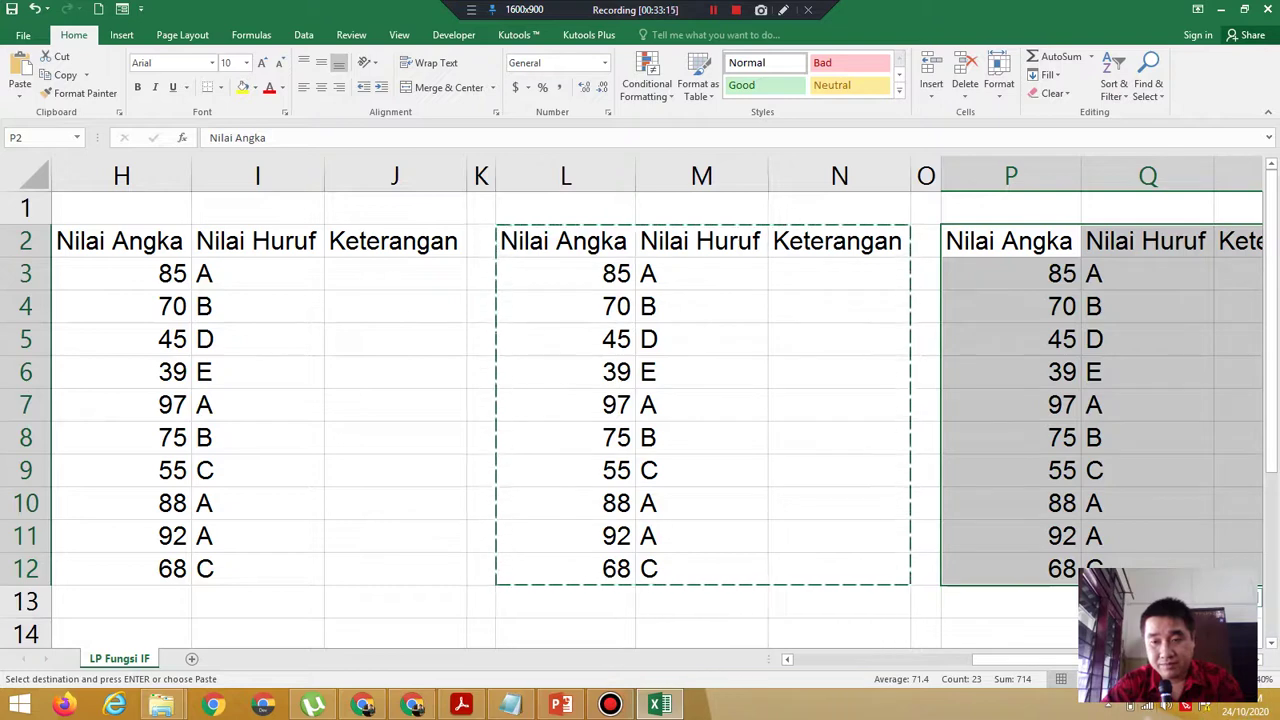
pyautogui.click(1262, 659)
pyautogui.click(1262, 659)
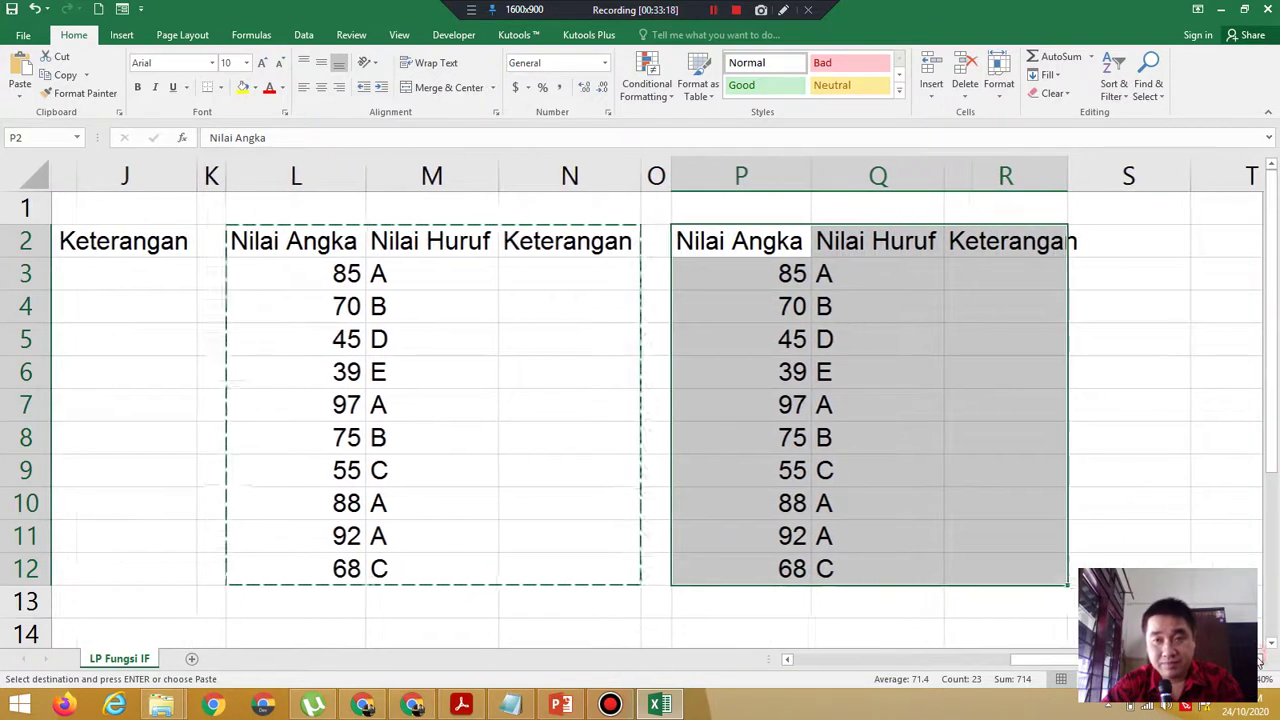
pyautogui.doubleClick(1061, 176)
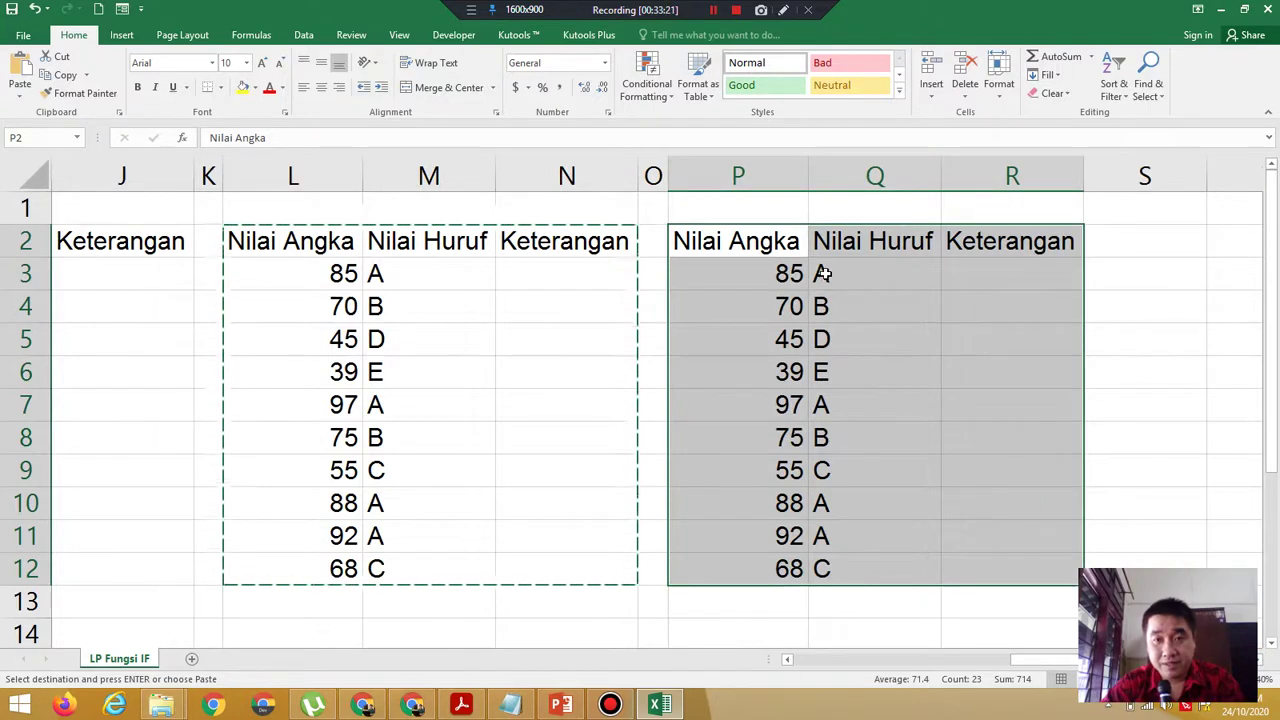
# Clear the copied Nilai Huruf formulas in Q3:Q12 and begin a new formula in Q3 with =If(P3<=.
pyautogui.moveTo(826, 273); pyautogui.dragTo(838, 580)
pyautogui.press('Delete')
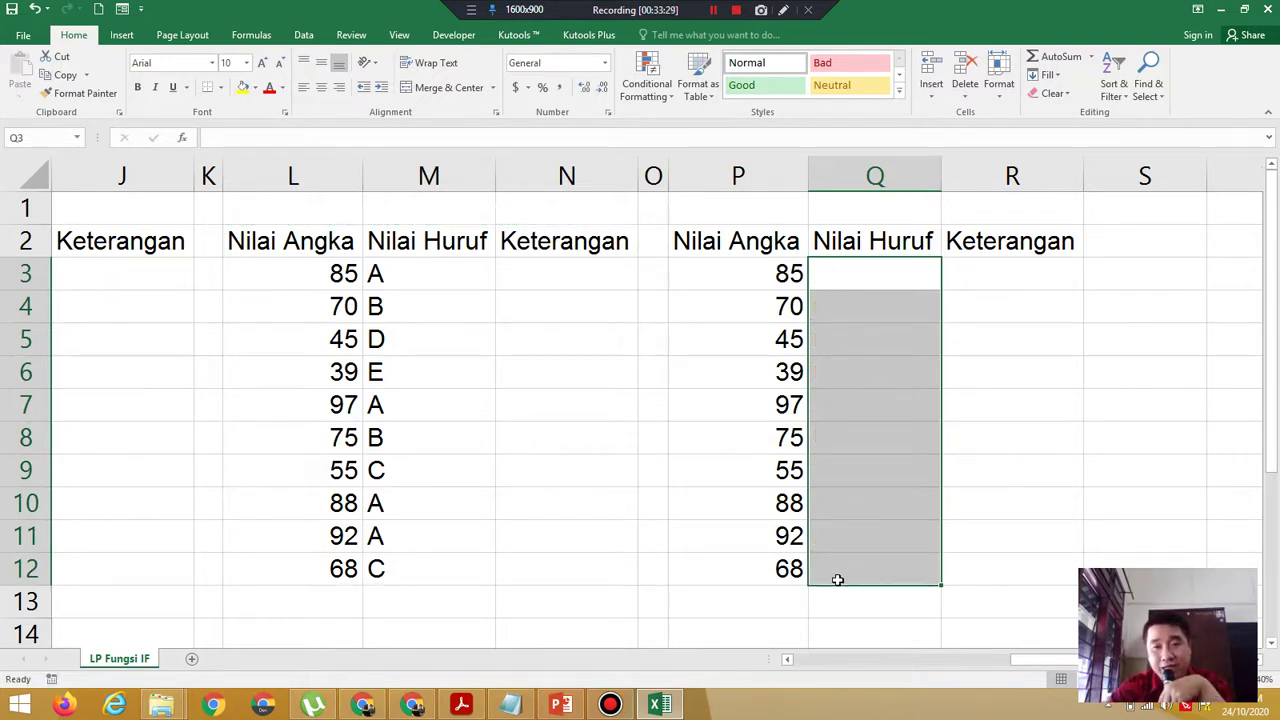
pyautogui.click(868, 275)
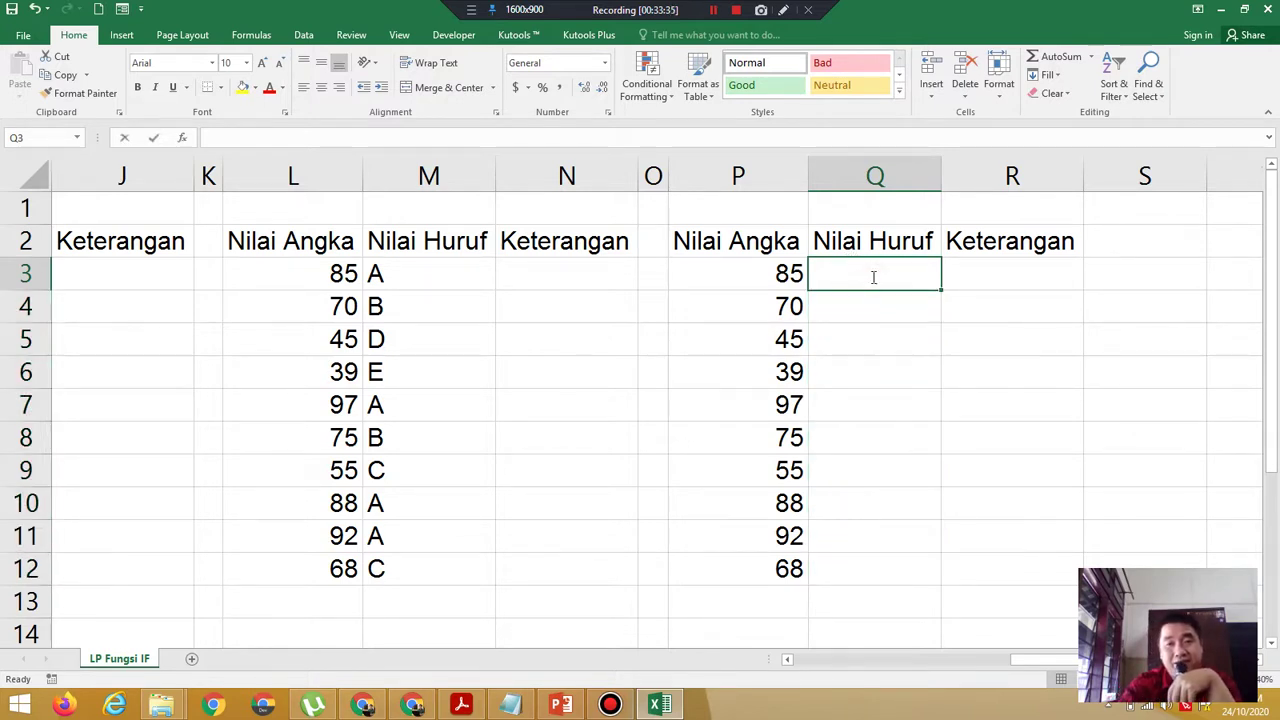
pyautogui.write('=I')
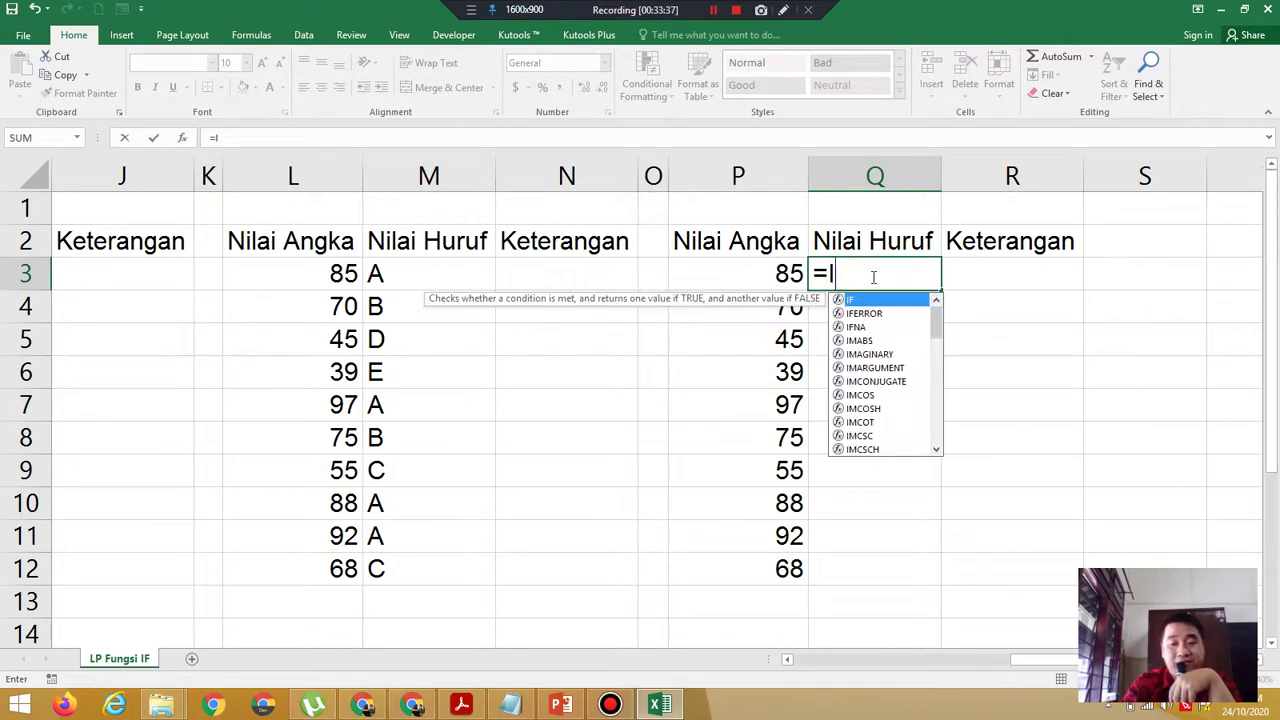
pyautogui.write('f(')
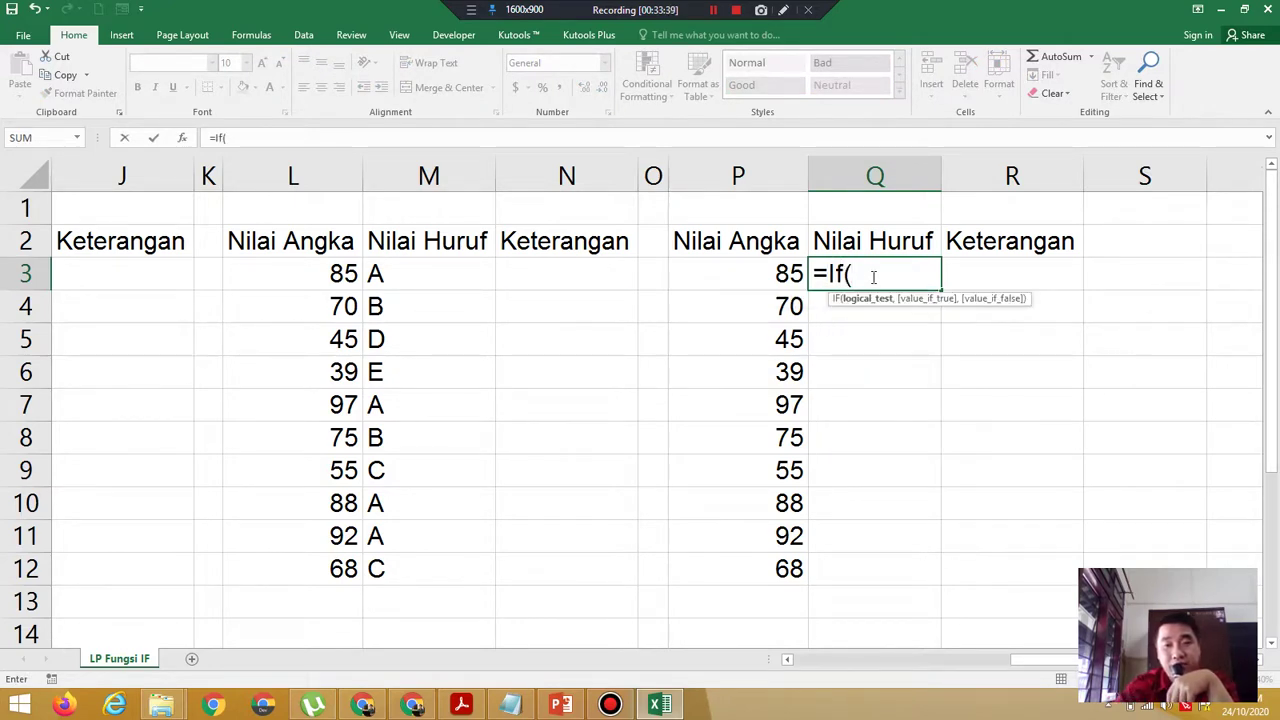
pyautogui.click(785, 273)
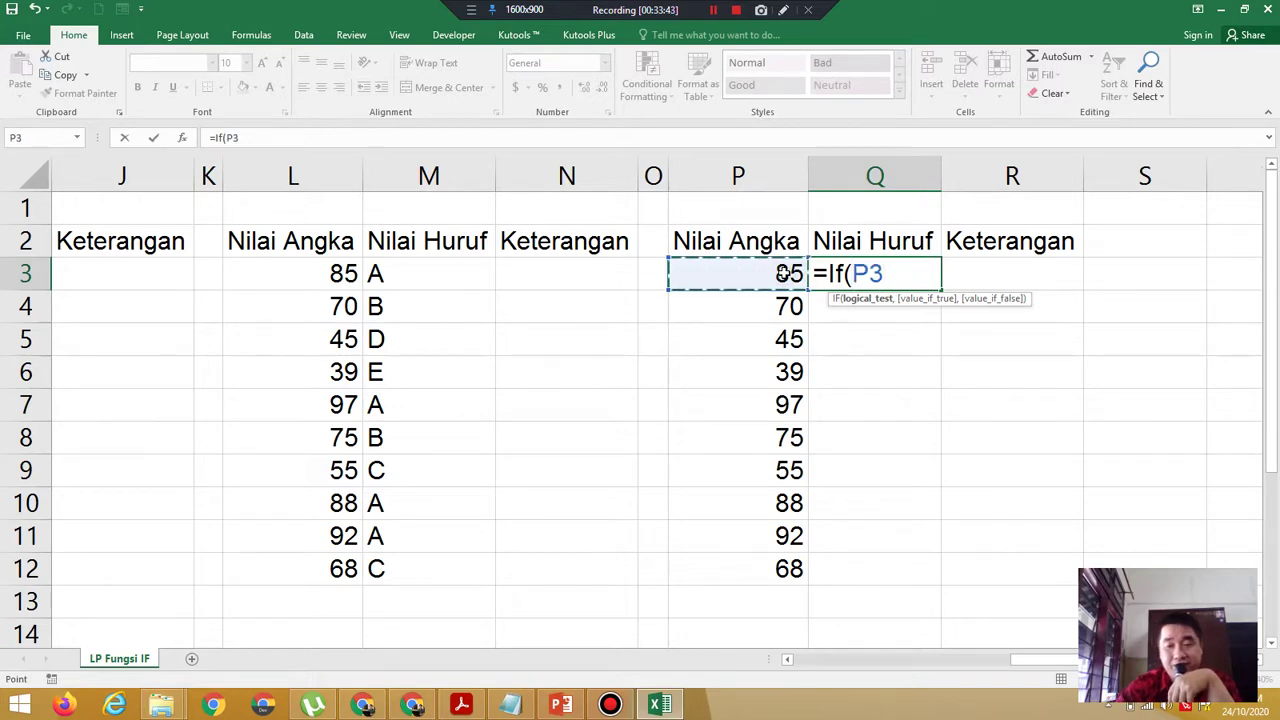
pyautogui.write('<=')
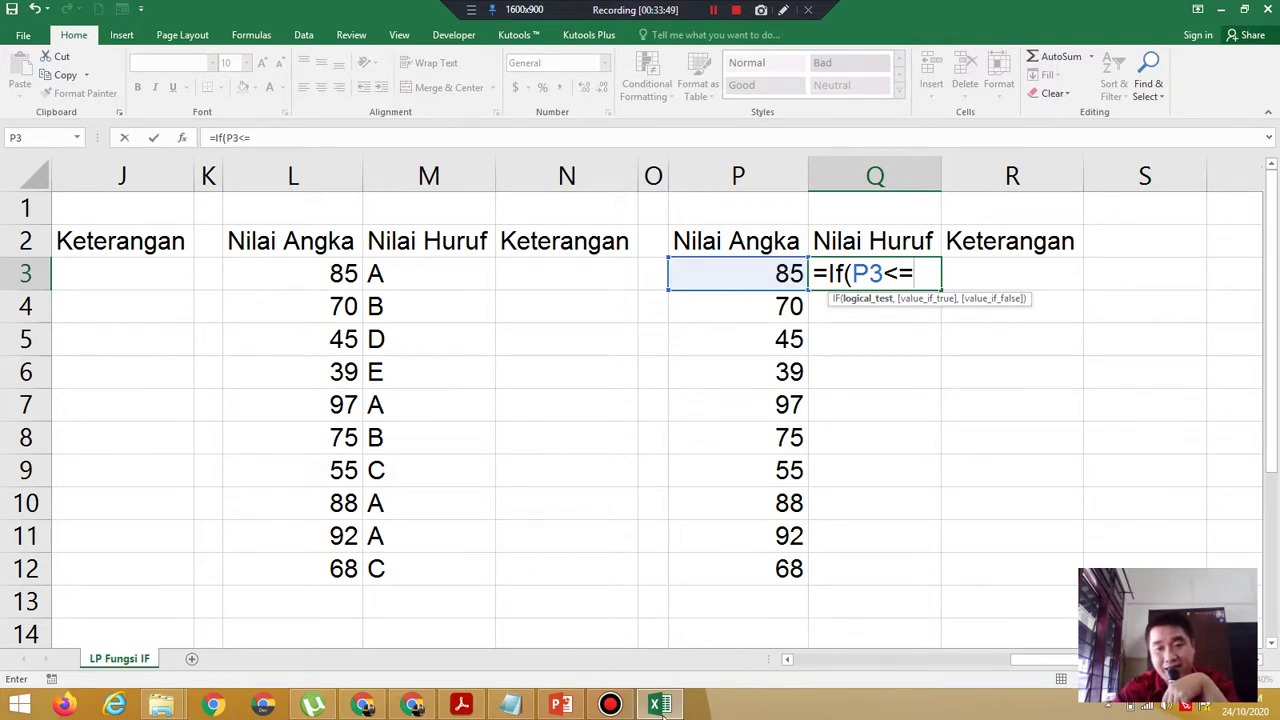
# Check the lowest grade interval in the PDF, then continue the Q3 formula in Excel with 39,"E", after P3<=.
pyautogui.click(459, 706)
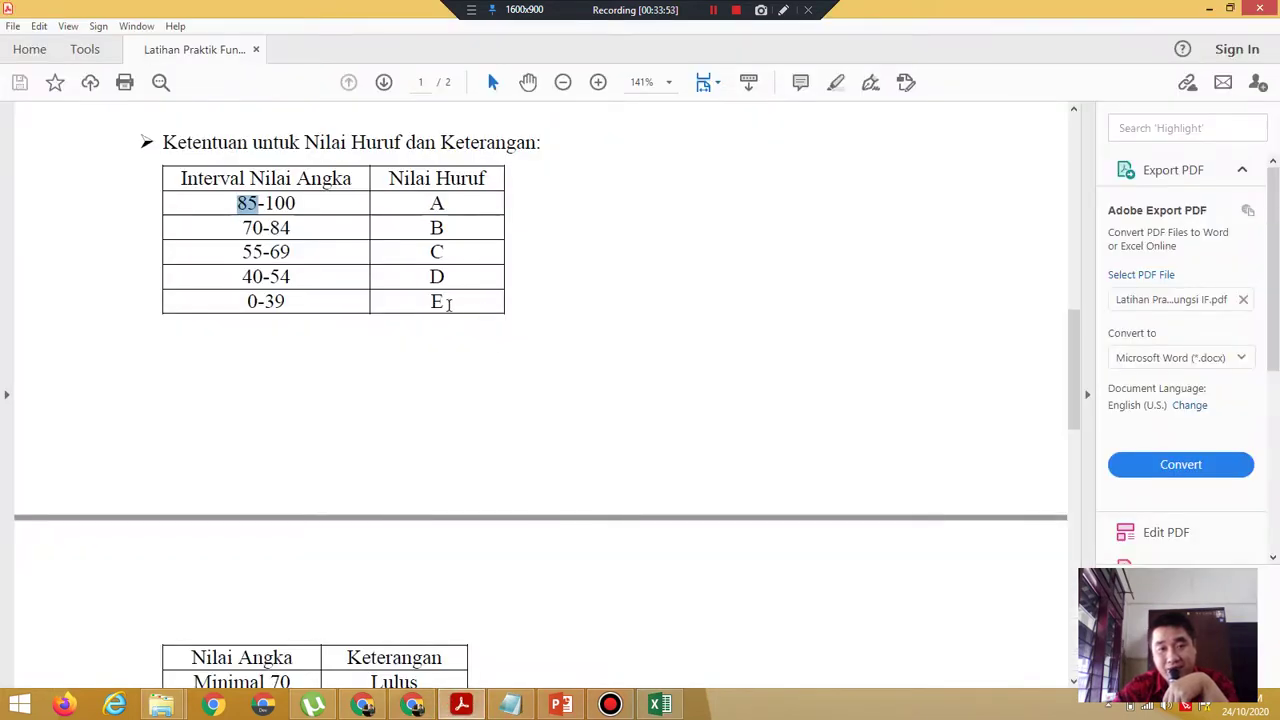
pyautogui.click(291, 299)
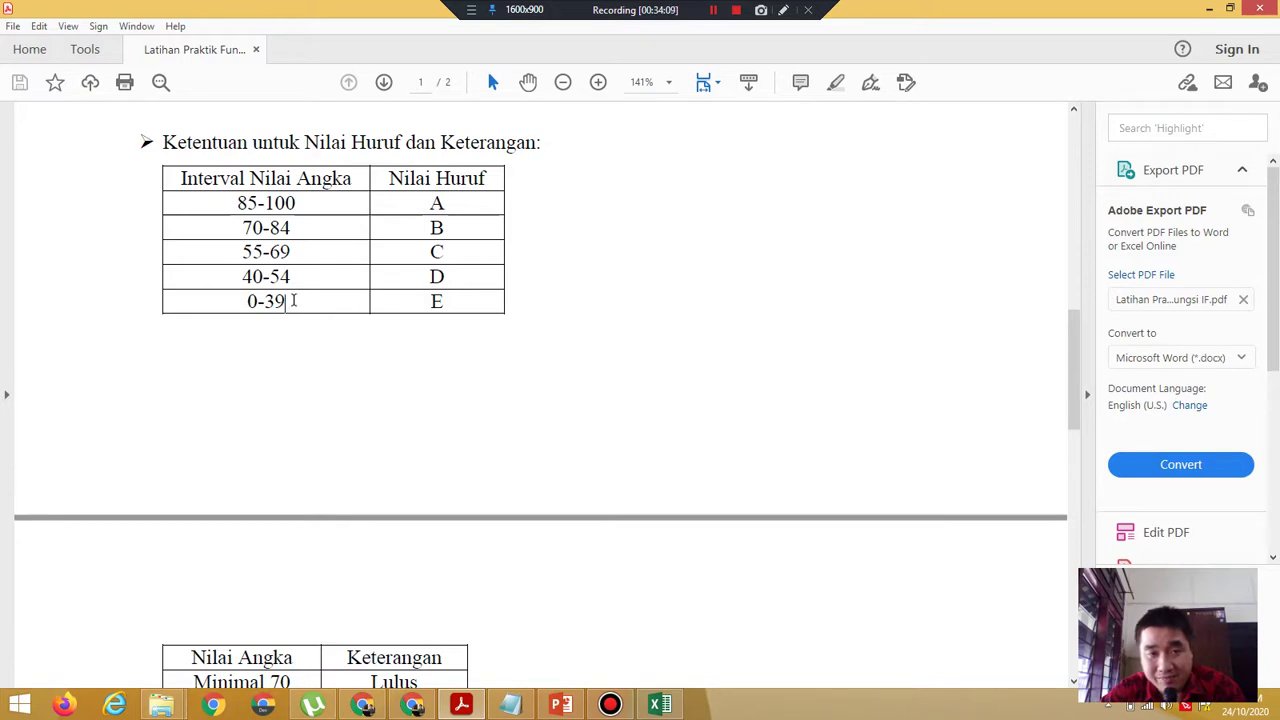
pyautogui.click(660, 705)
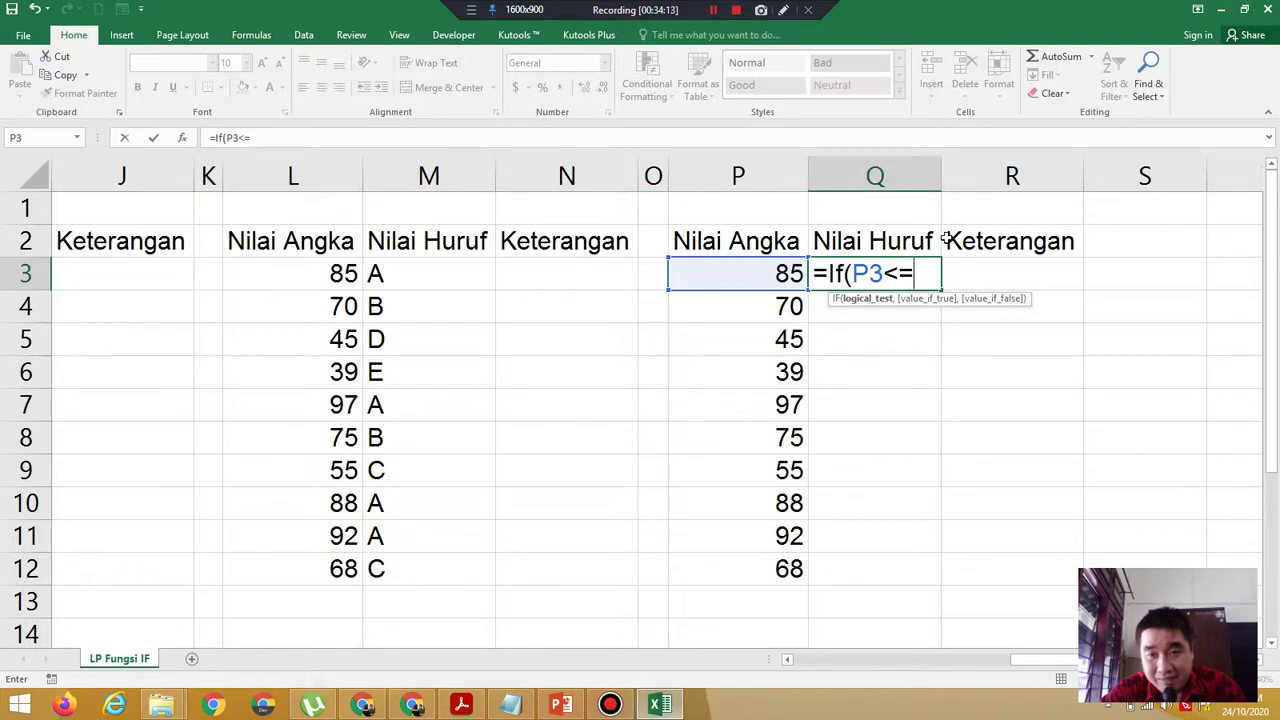
pyautogui.write('3')
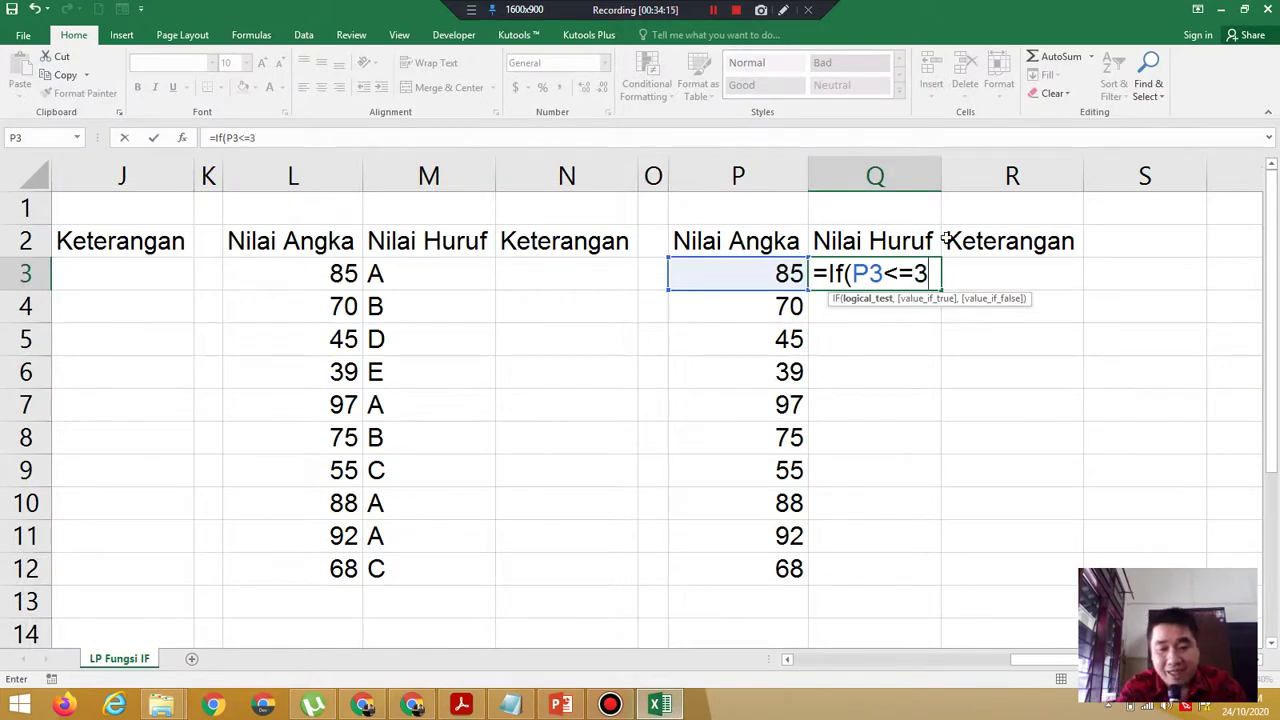
pyautogui.write('9,')
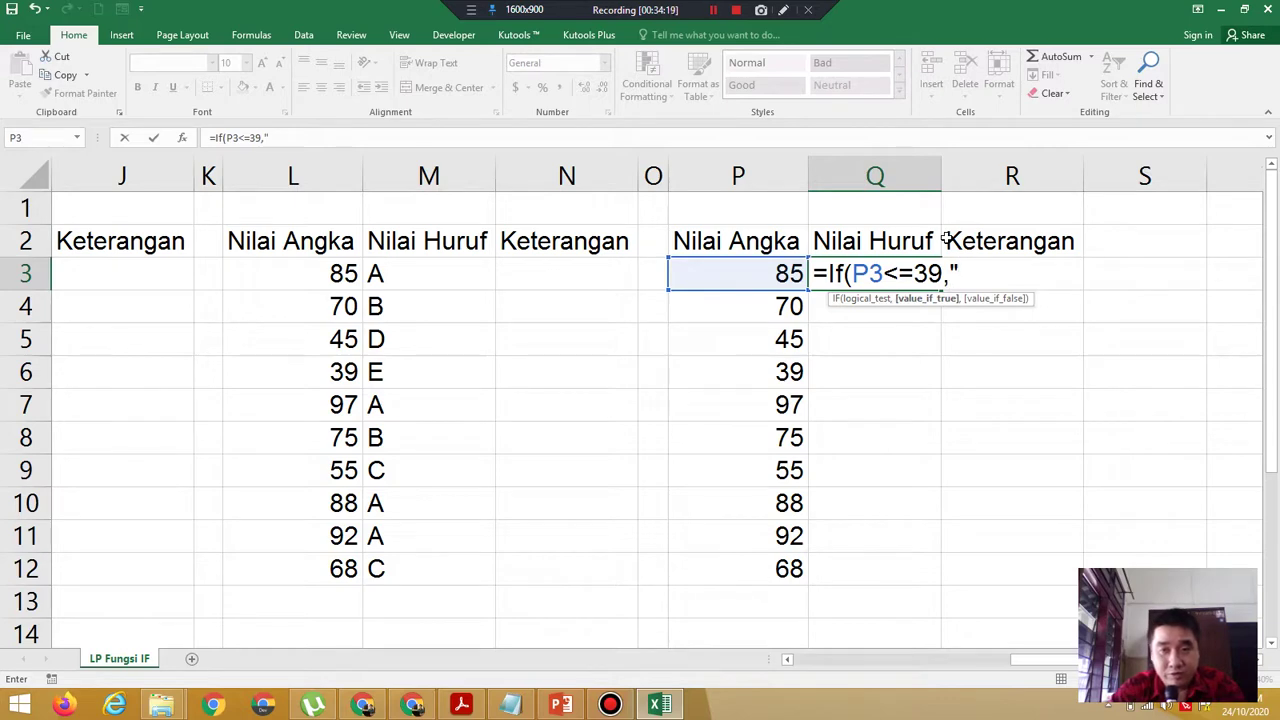
pyautogui.write('"E')
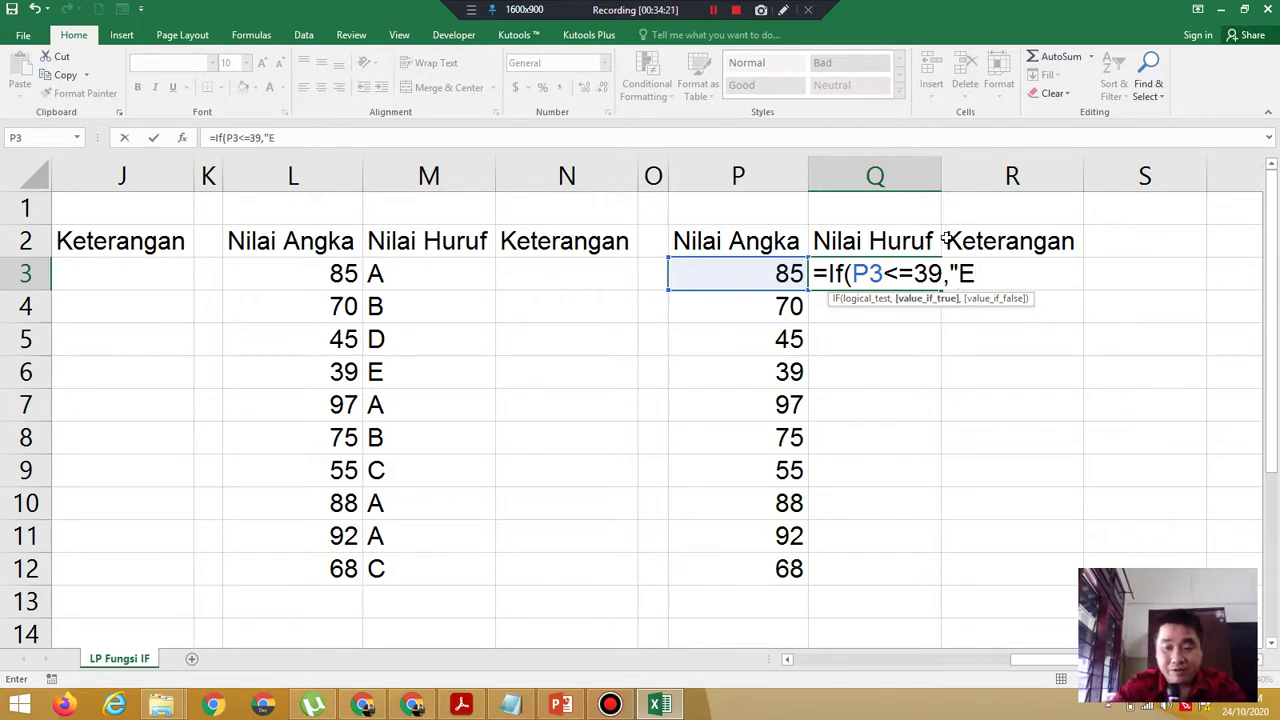
pyautogui.write('",')
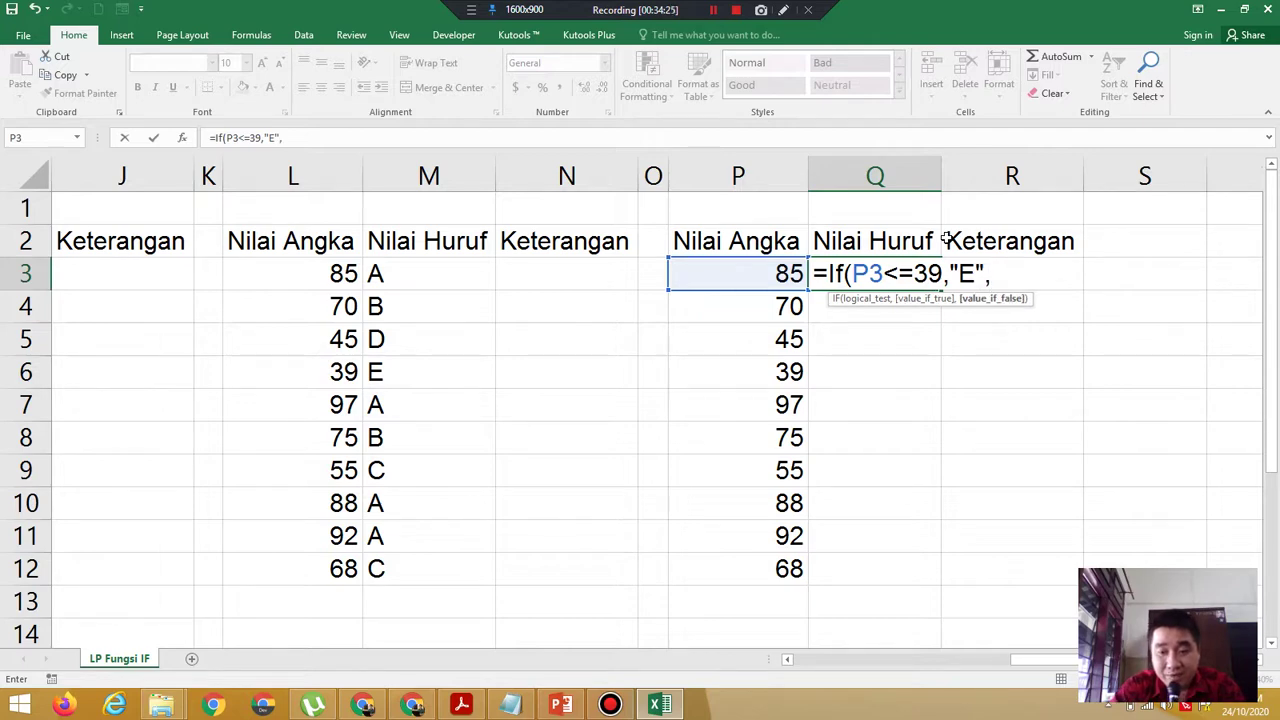
# Add a nested If(P3<=54,"D", to the Q3 formula, consulting the PDF's interval table for the upper limit of grade D.
pyautogui.write('If')
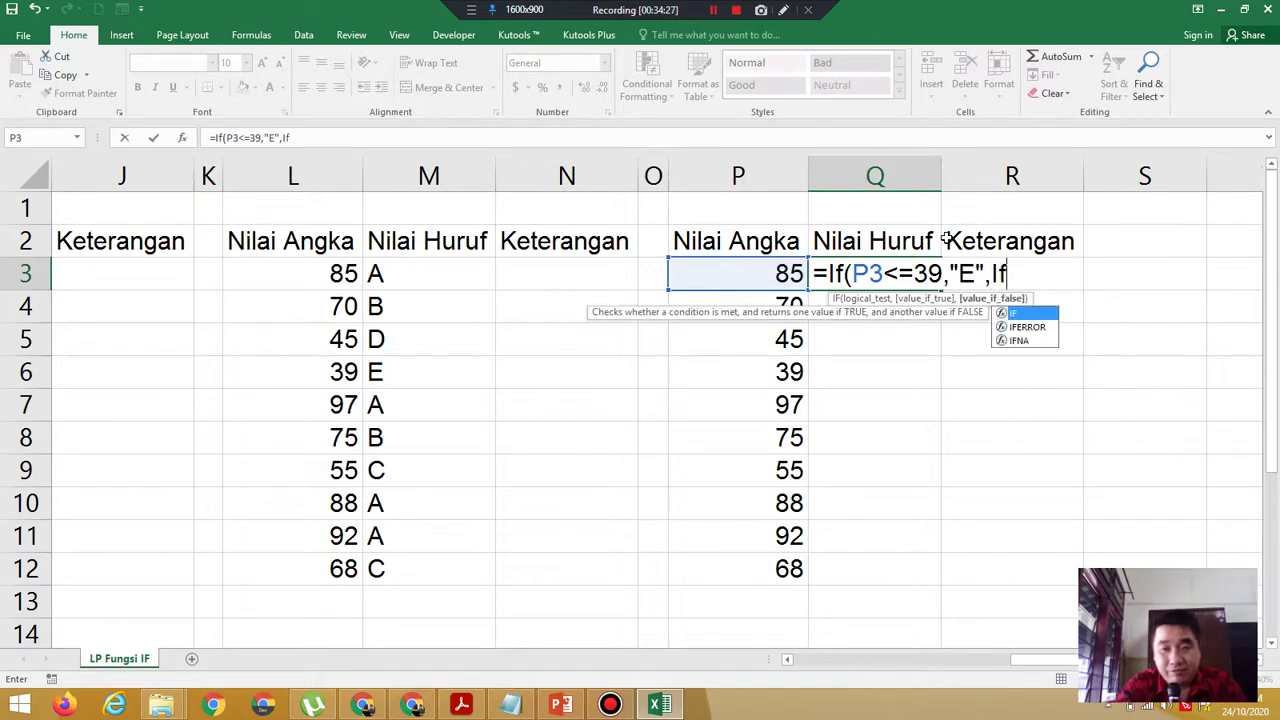
pyautogui.write('(')
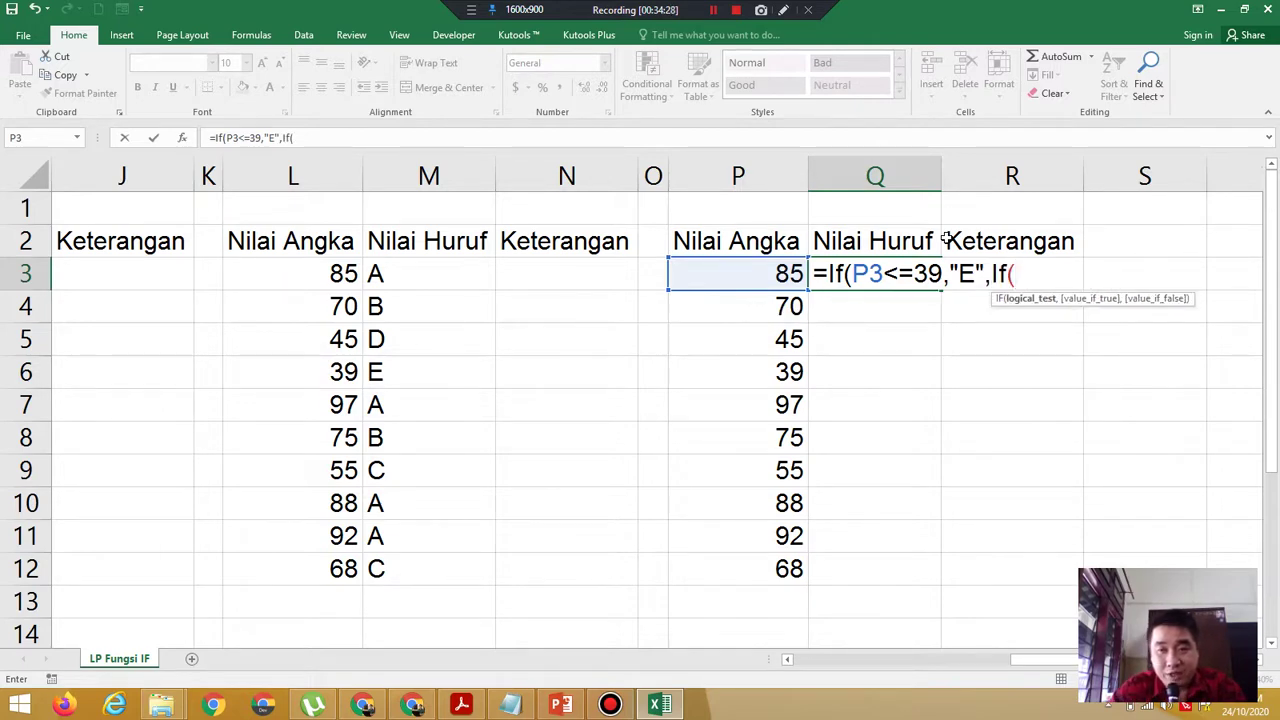
pyautogui.click(788, 272)
pyautogui.write('<=')
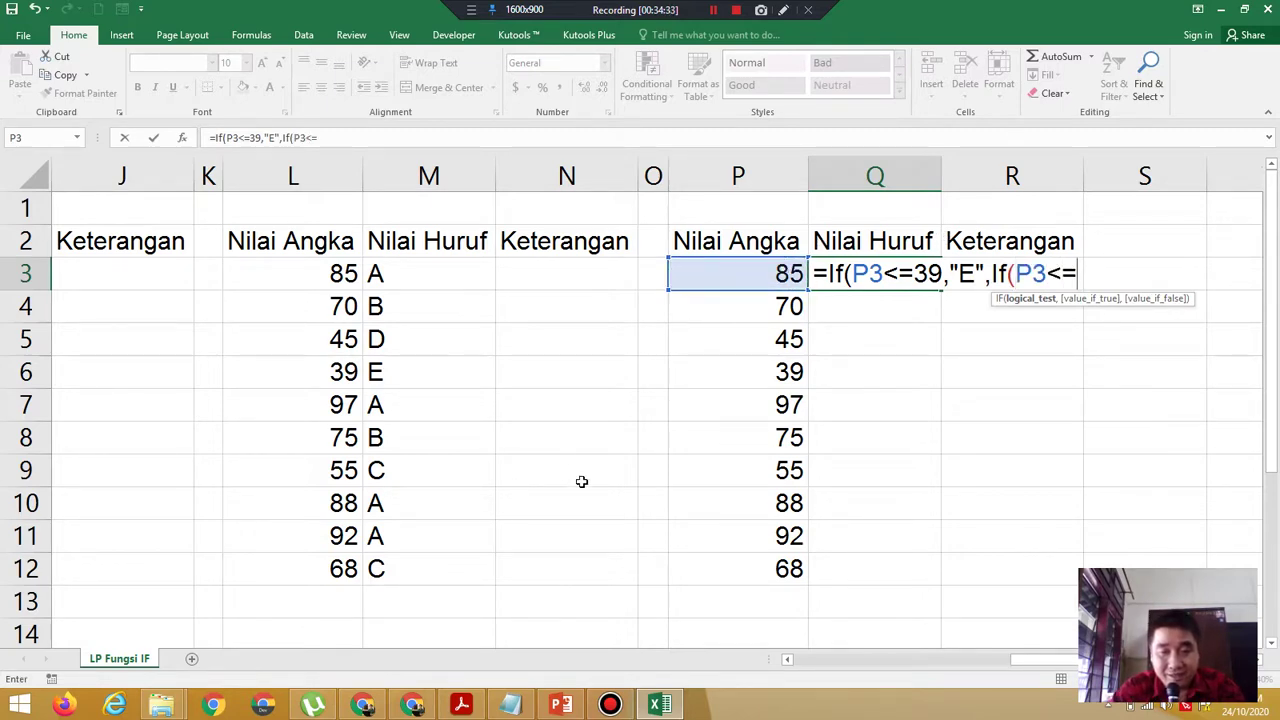
pyautogui.click(452, 707)
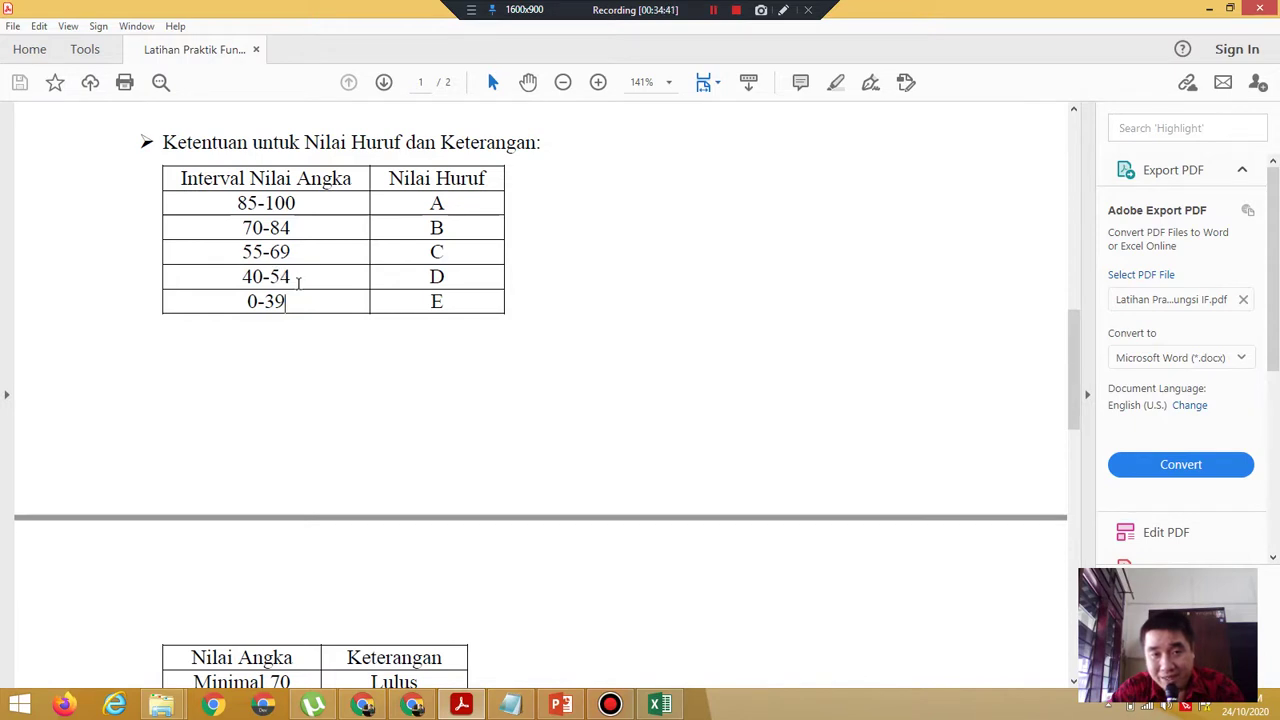
pyautogui.click(661, 706)
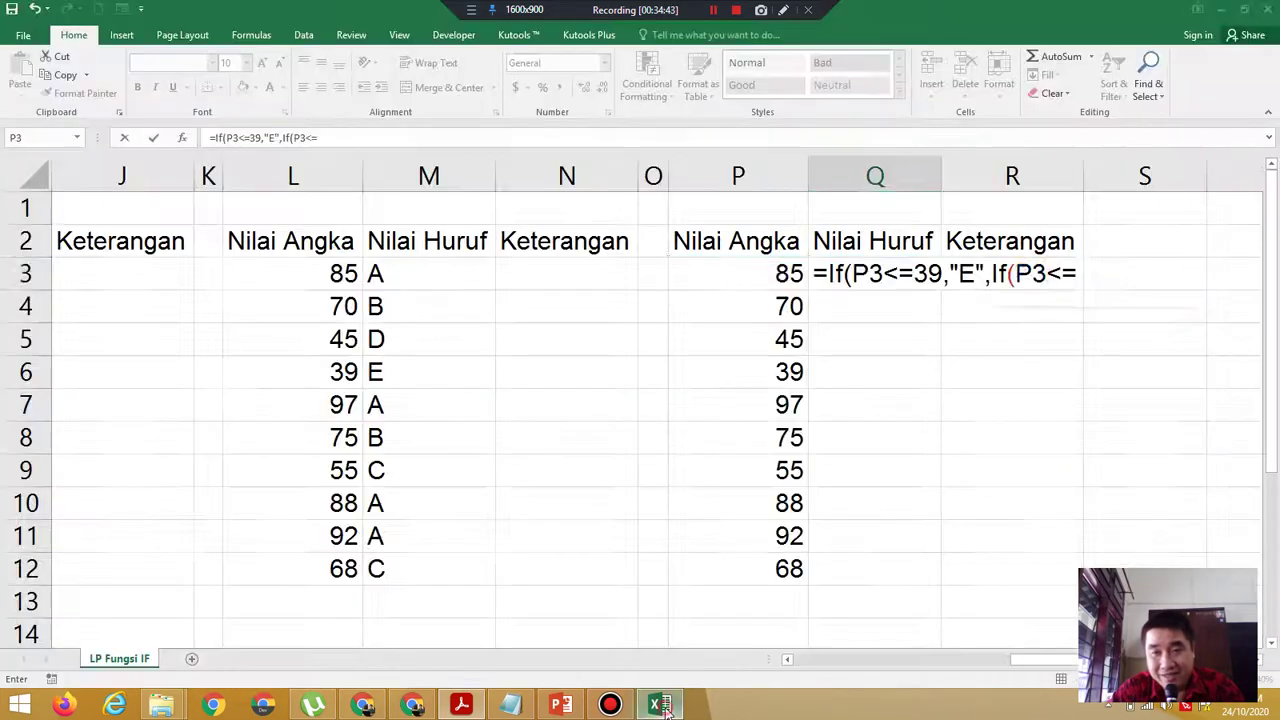
pyautogui.write('54,')
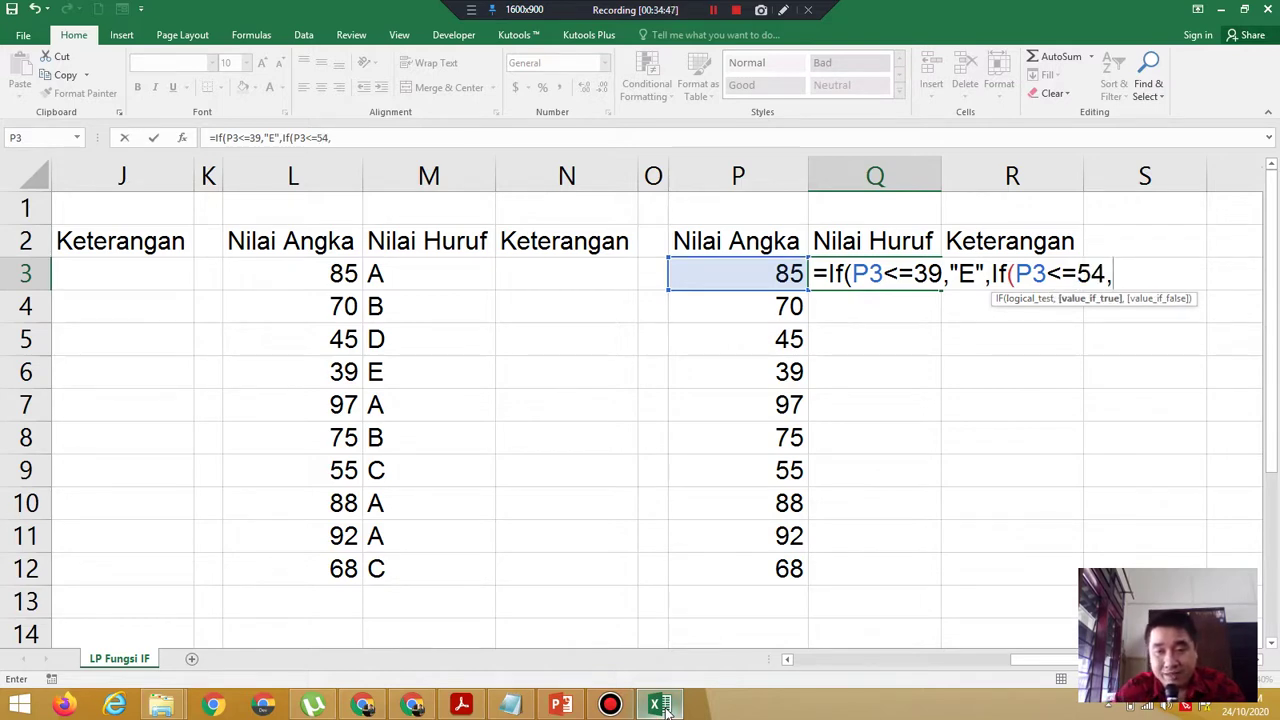
pyautogui.write('"D')
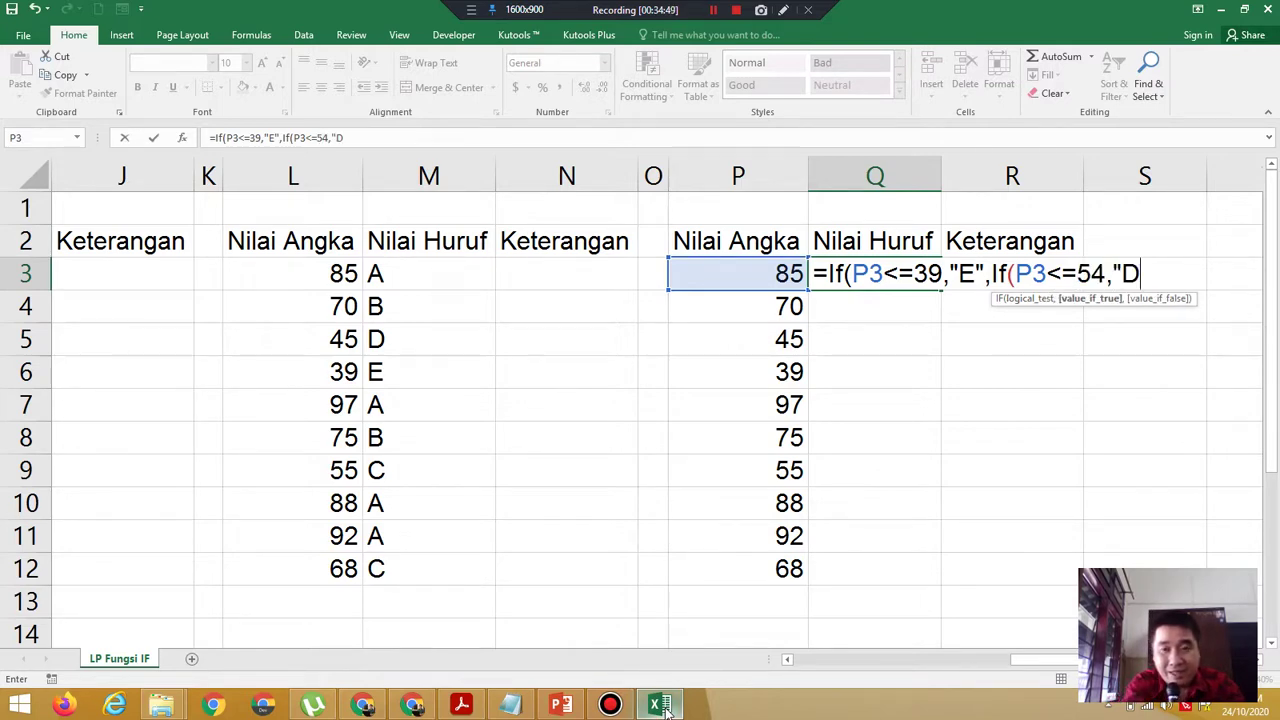
pyautogui.write('"')
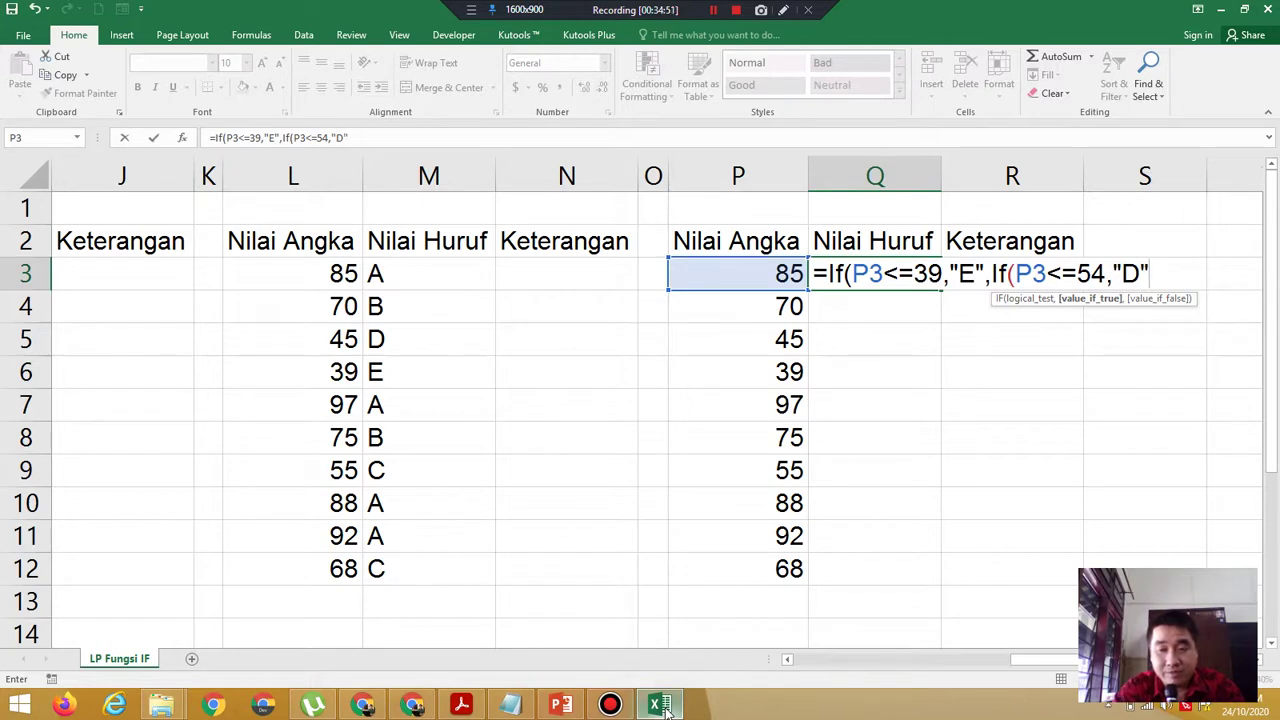
pyautogui.write(',')
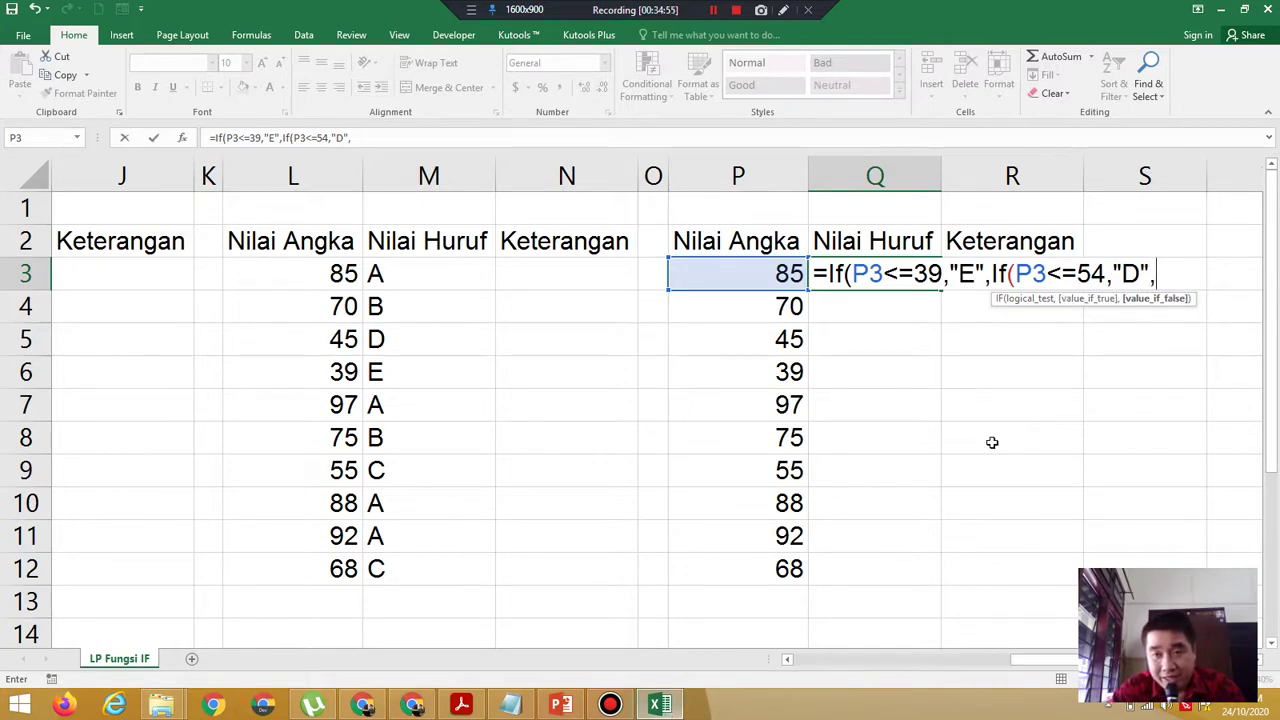
# Add the nested test If(P3<=69,"C", to the Q3 formula using the PDF's grade C limit, and open another If(.
pyautogui.write('/if')
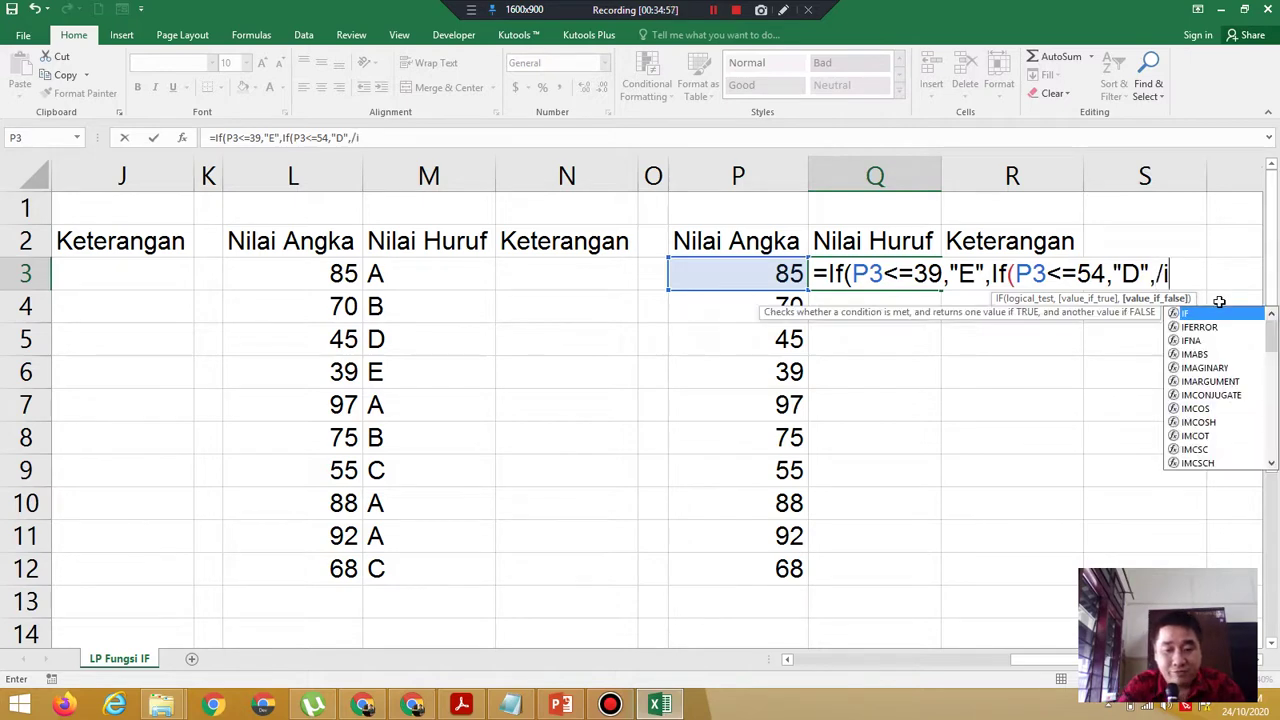
pyautogui.press('BackSpace')
pyautogui.press('BackSpace')
pyautogui.press('BackSpace')
pyautogui.write('If')
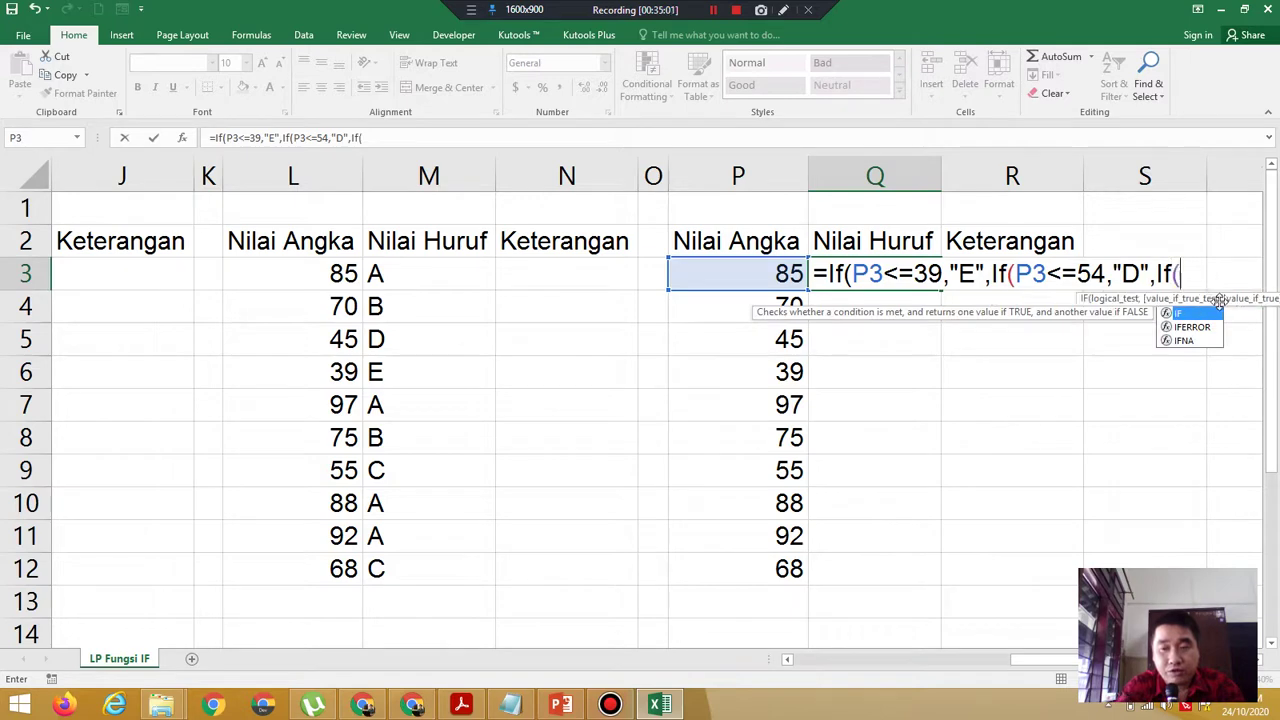
pyautogui.write('(')
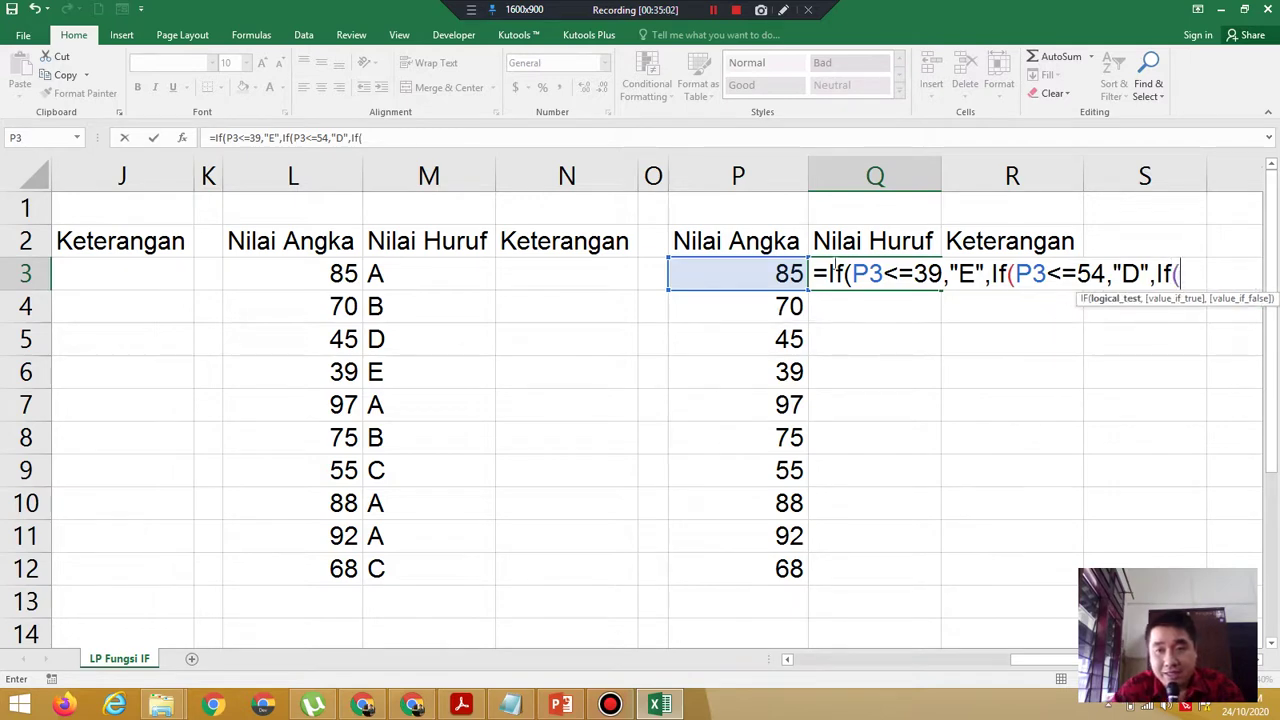
pyautogui.click(746, 279)
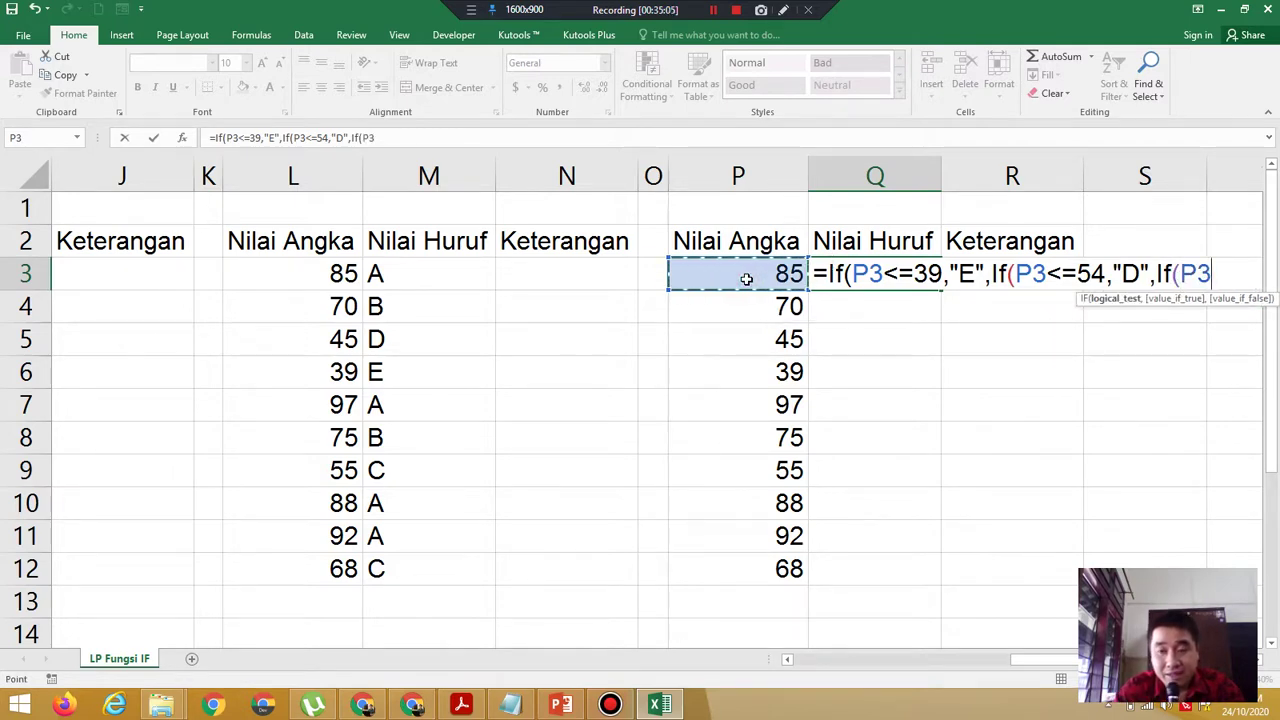
pyautogui.write('<=')
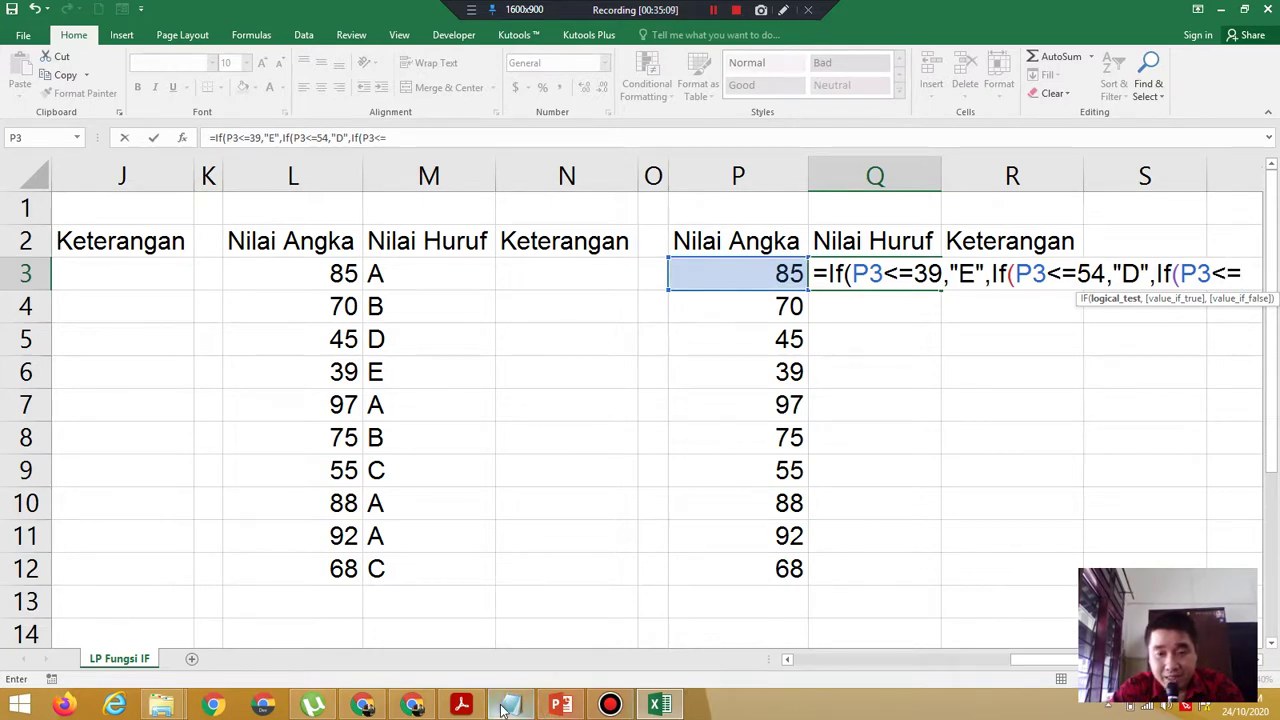
pyautogui.click(461, 705)
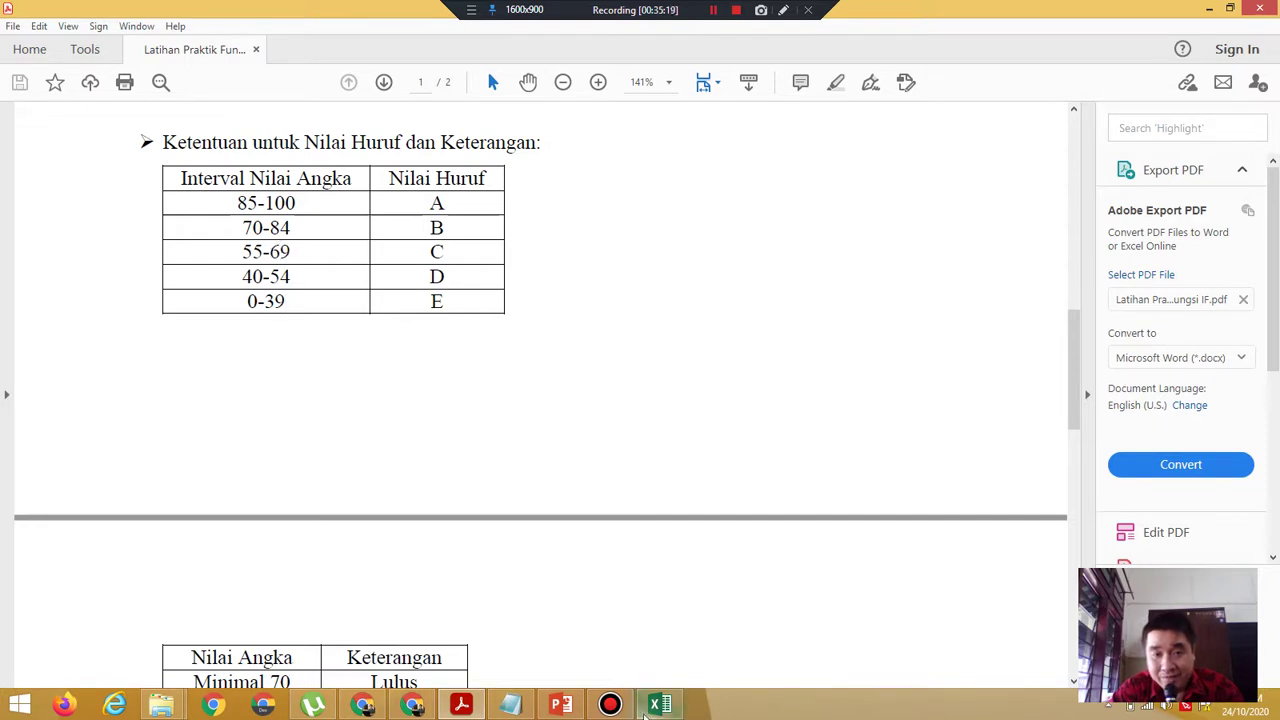
pyautogui.click(674, 707)
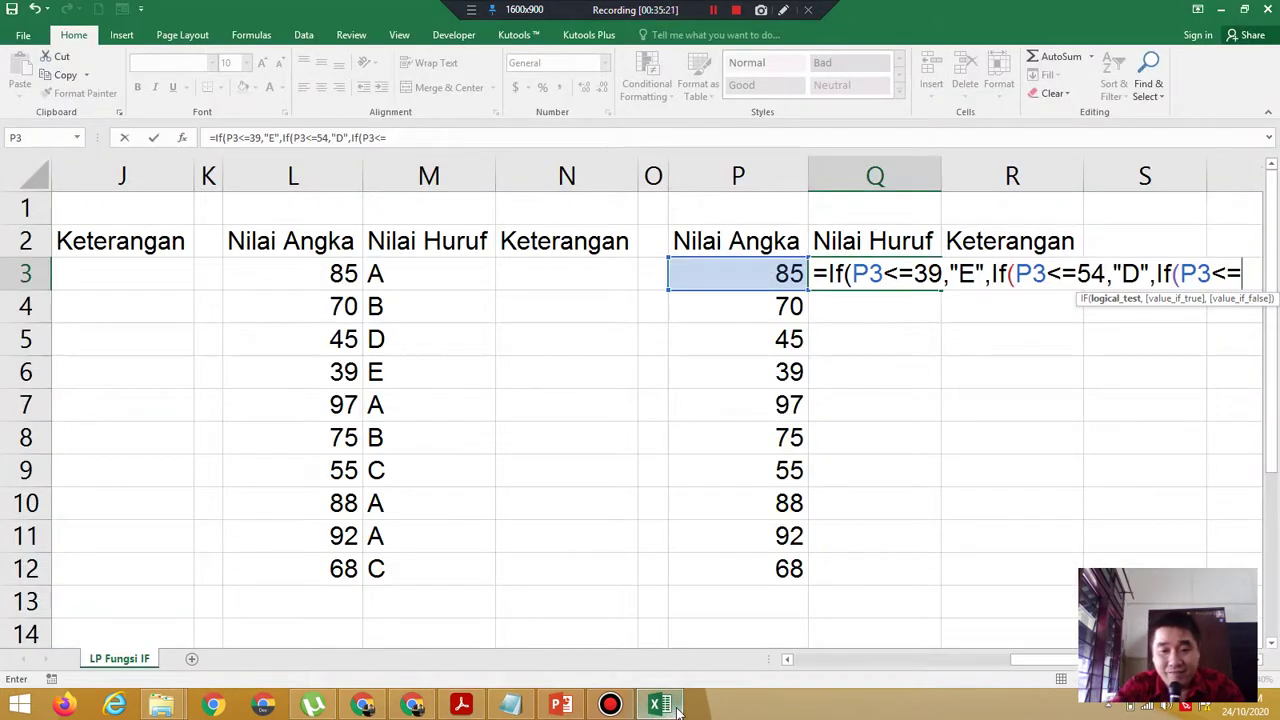
pyautogui.write('69')
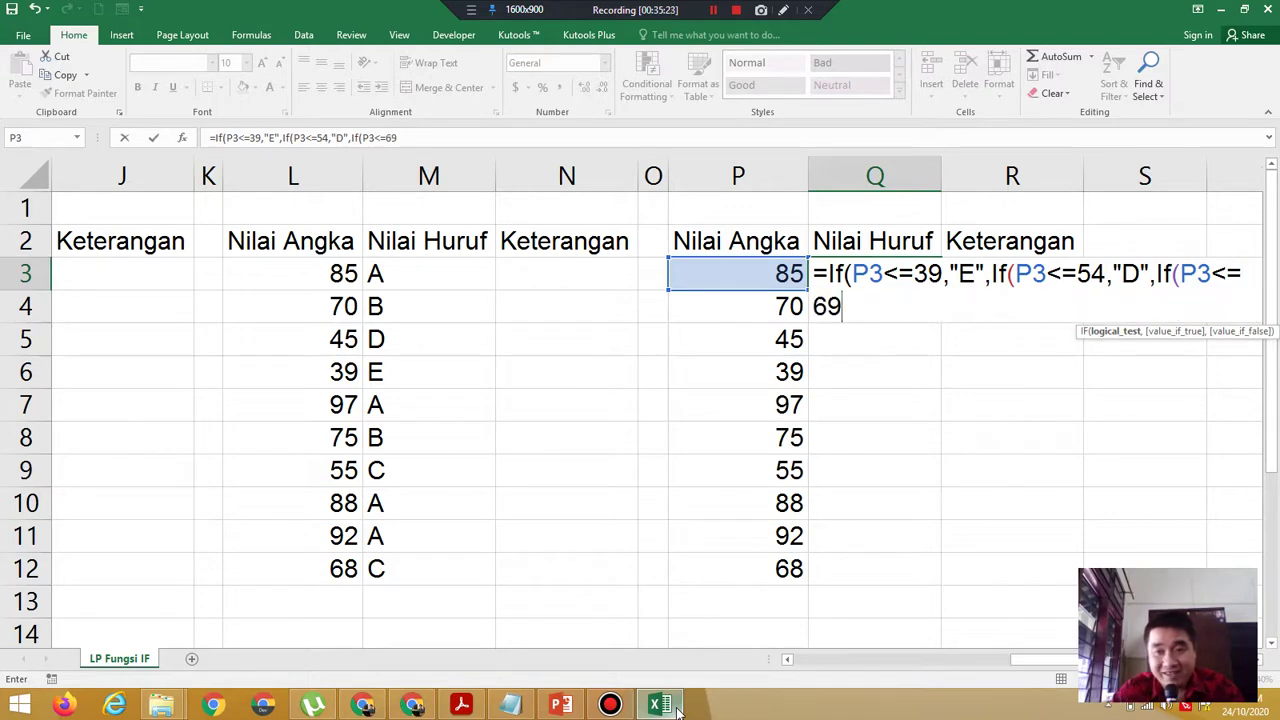
pyautogui.write(',')
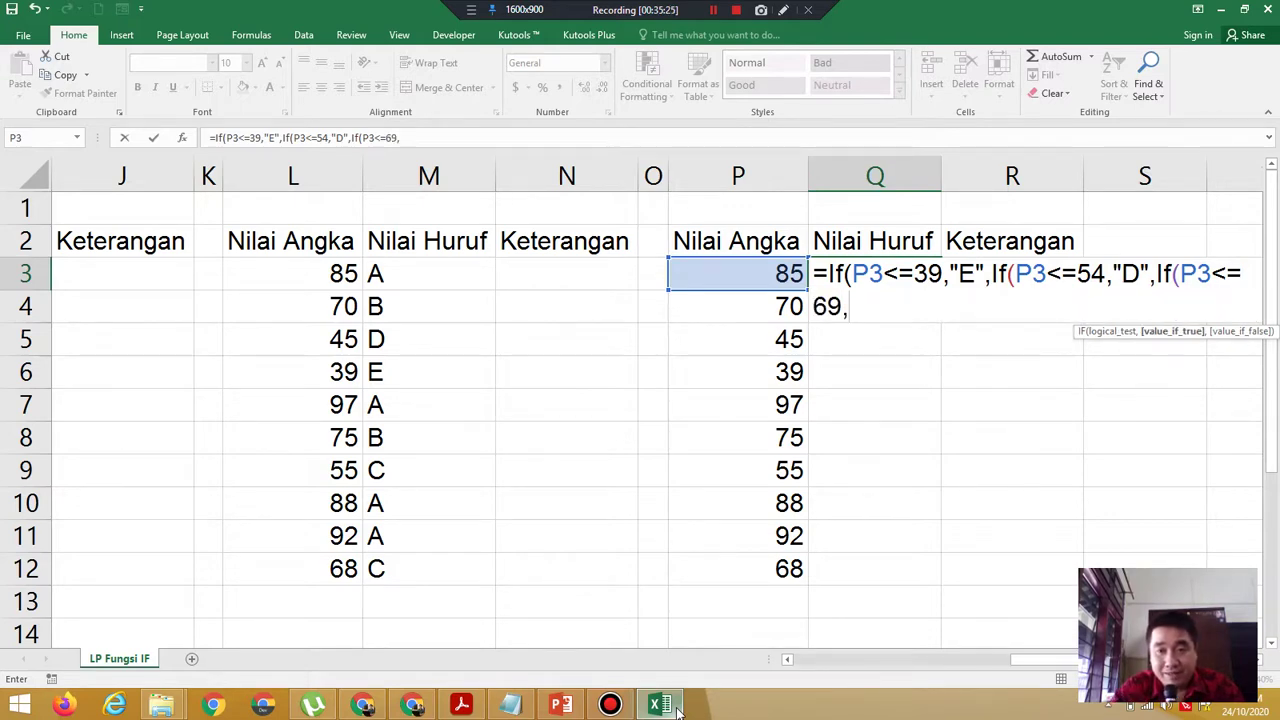
pyautogui.write('"')
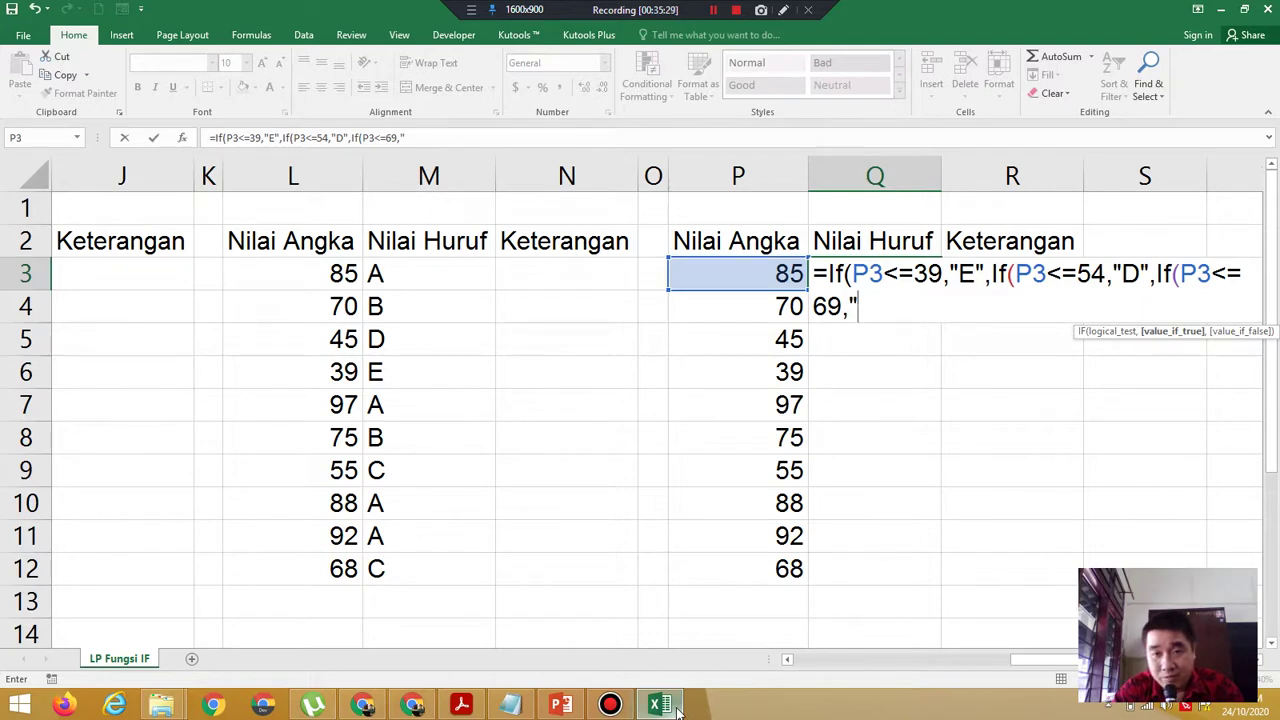
pyautogui.write('C",If(')
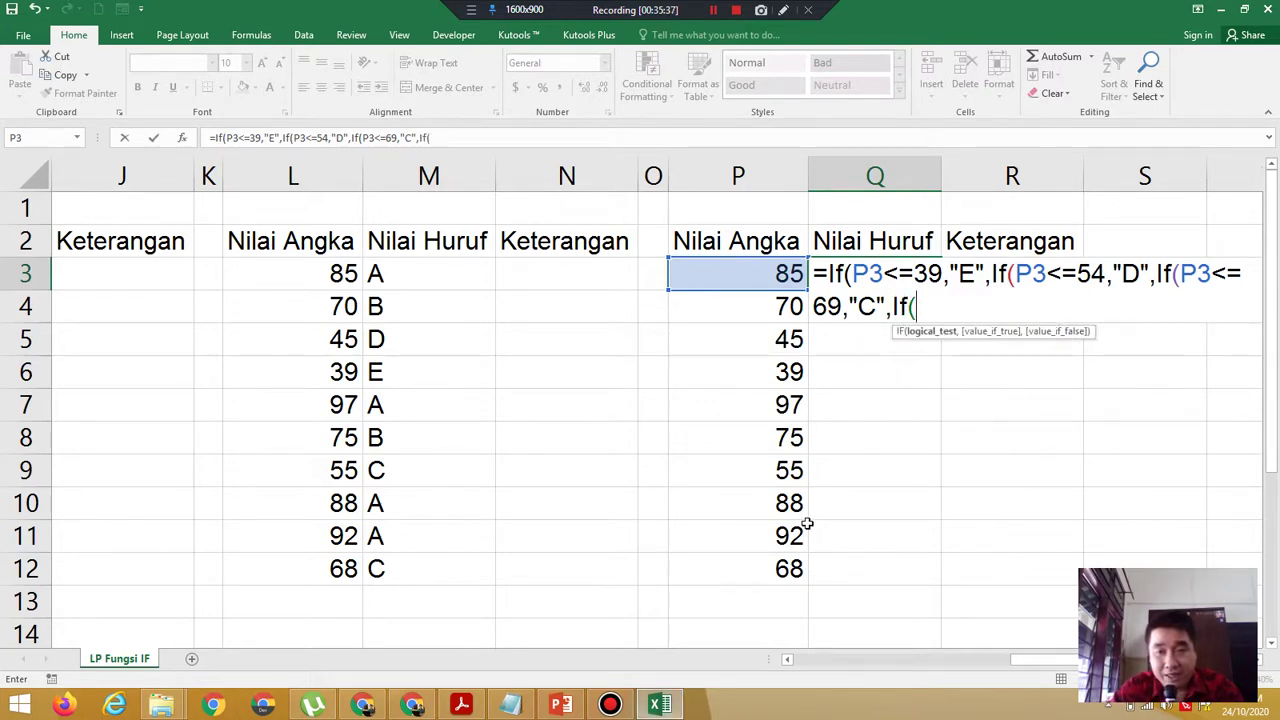
# Finish the Q3 formula with P3<=84,"B","A")))) using the PDF's grade B limit, and enter it.
pyautogui.click(762, 268)
pyautogui.write('<=')
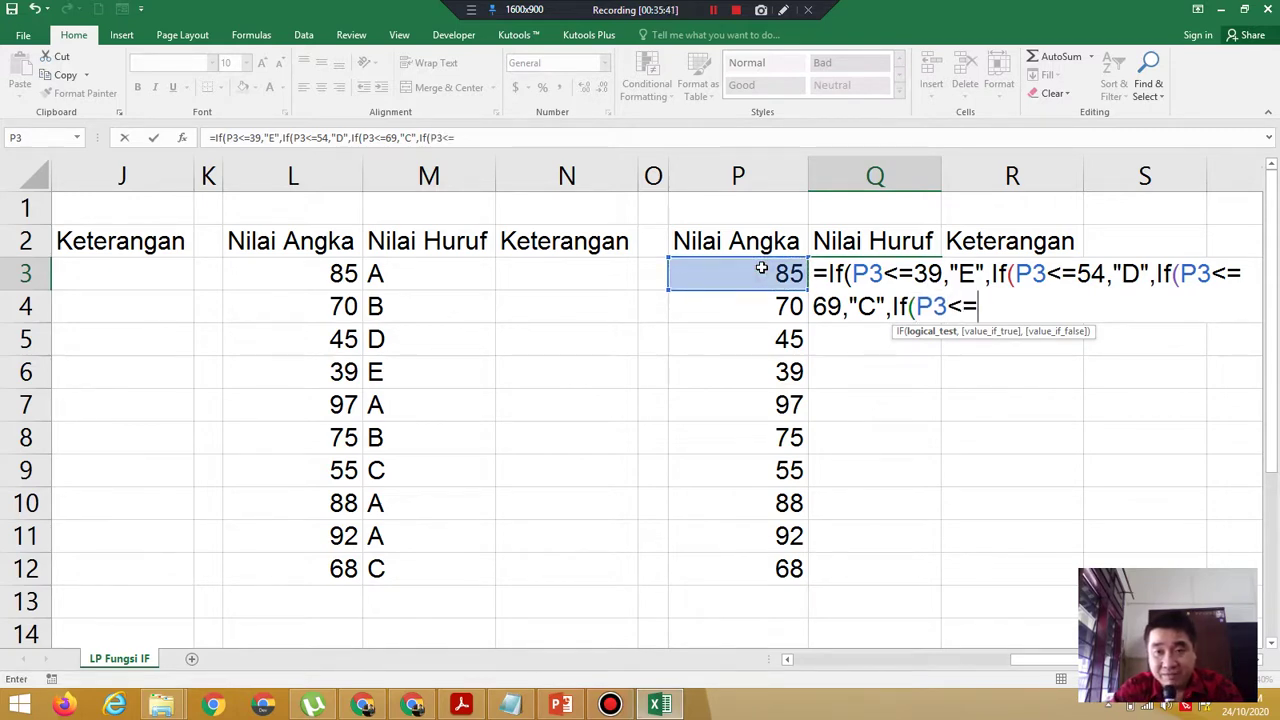
pyautogui.click(462, 706)
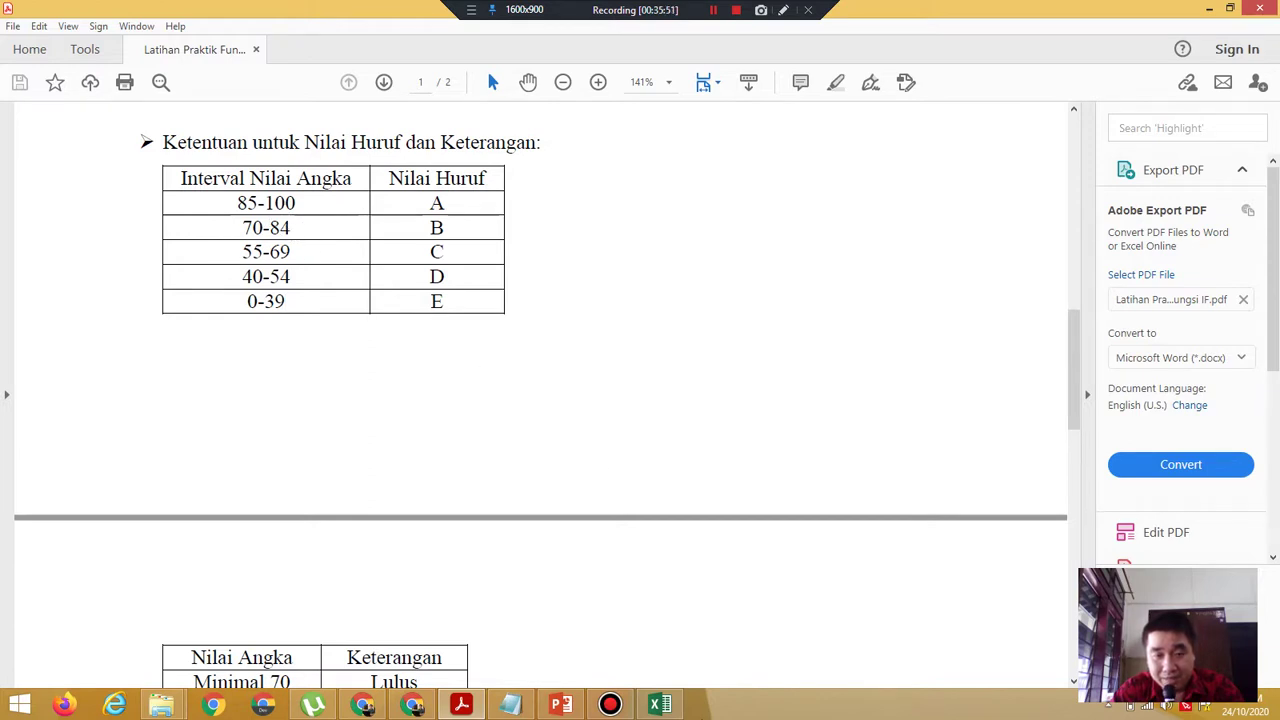
pyautogui.click(659, 705)
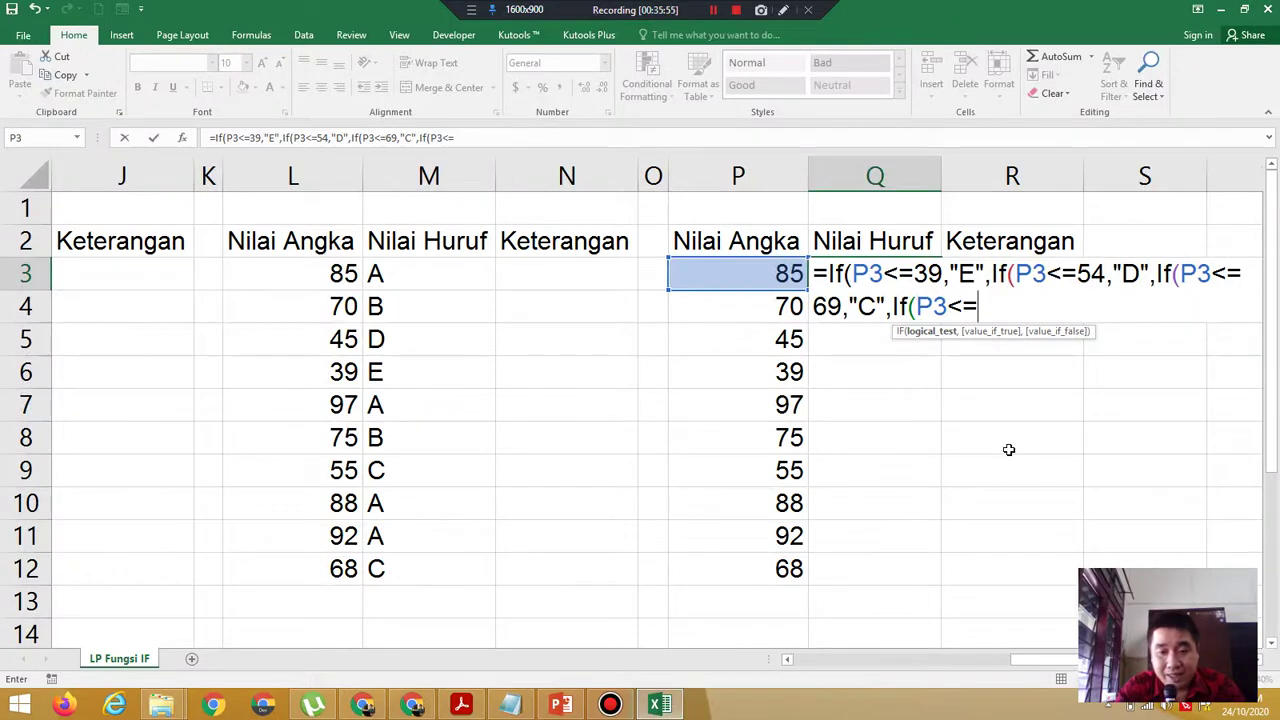
pyautogui.write('84,"B')
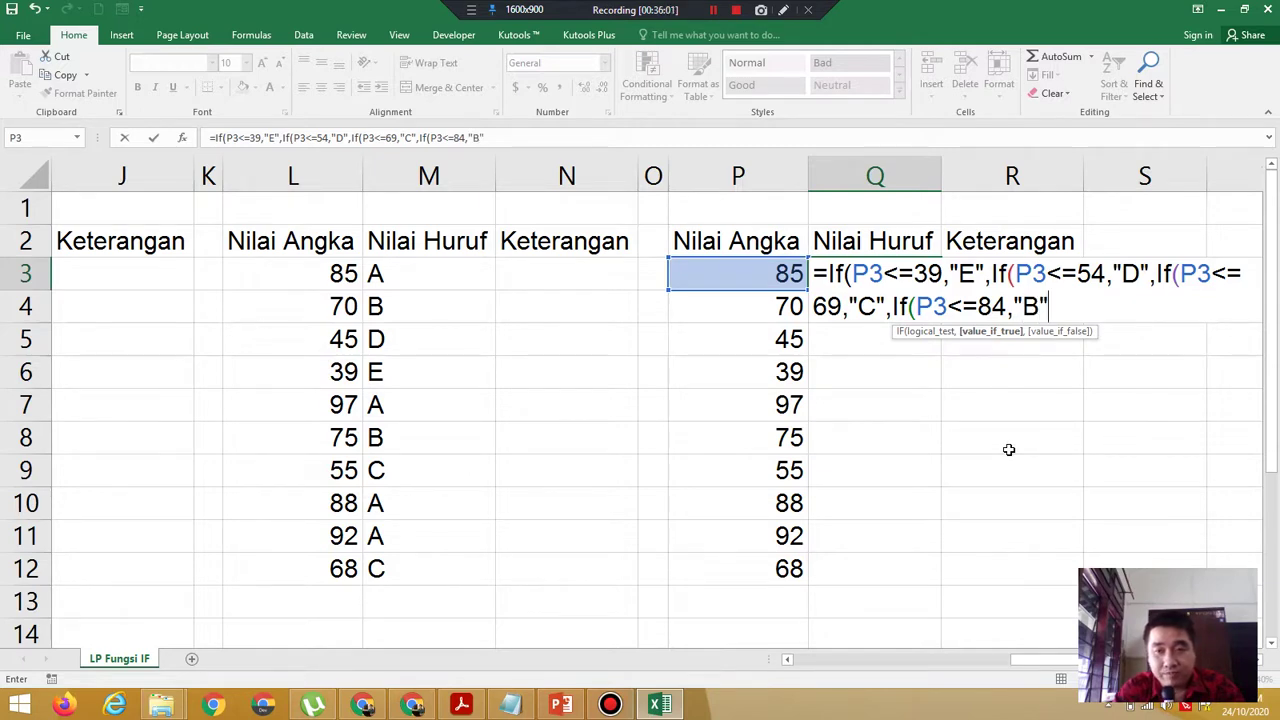
pyautogui.write('",')
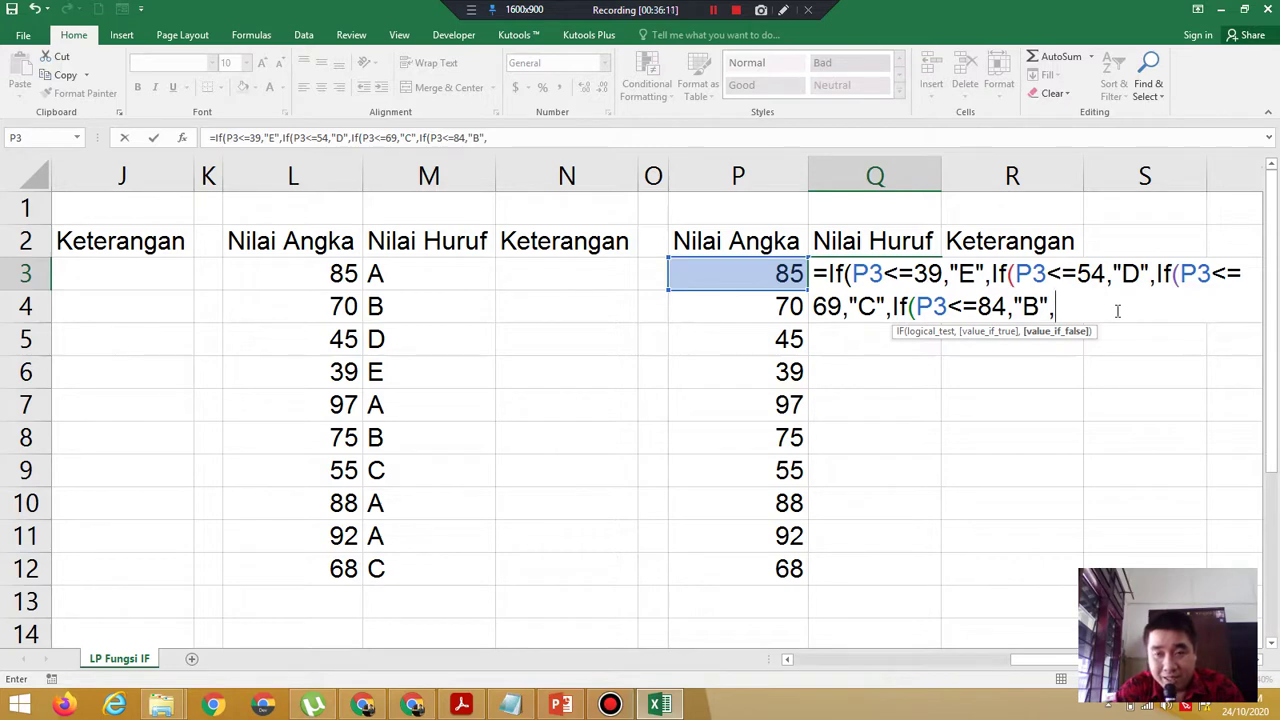
pyautogui.write('"A')
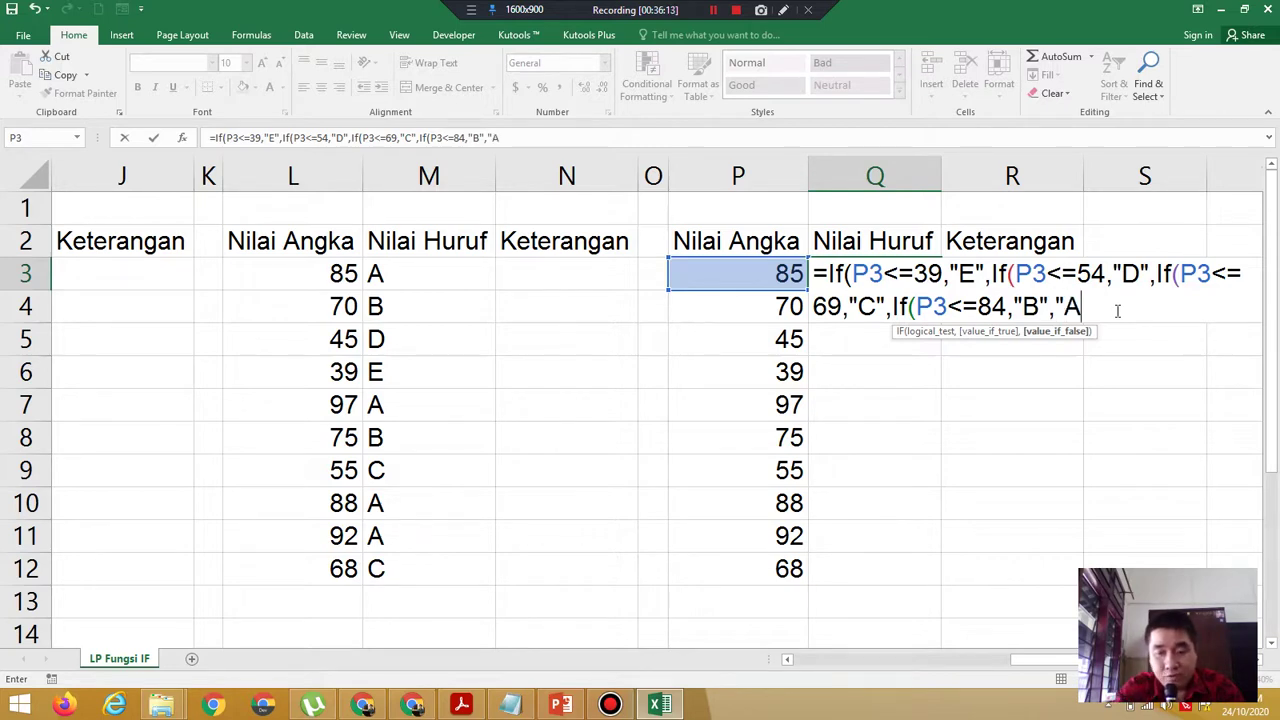
pyautogui.write('"))))')
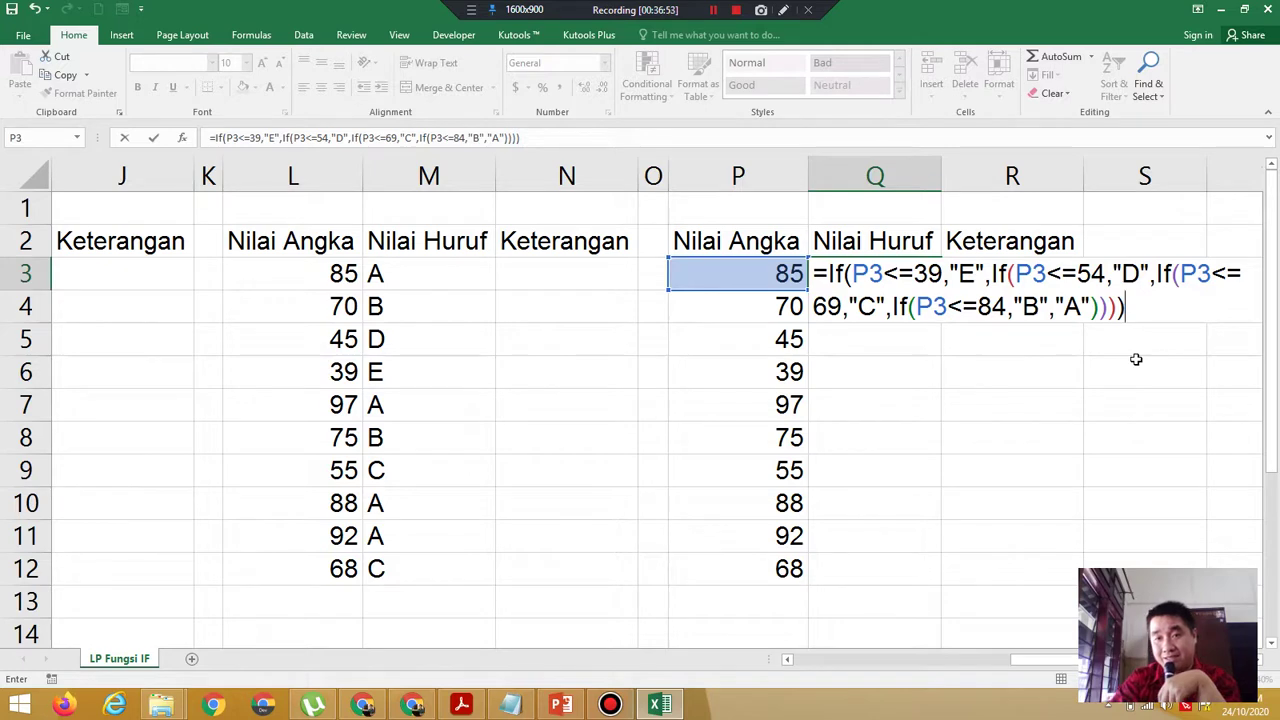
pyautogui.press('Return')
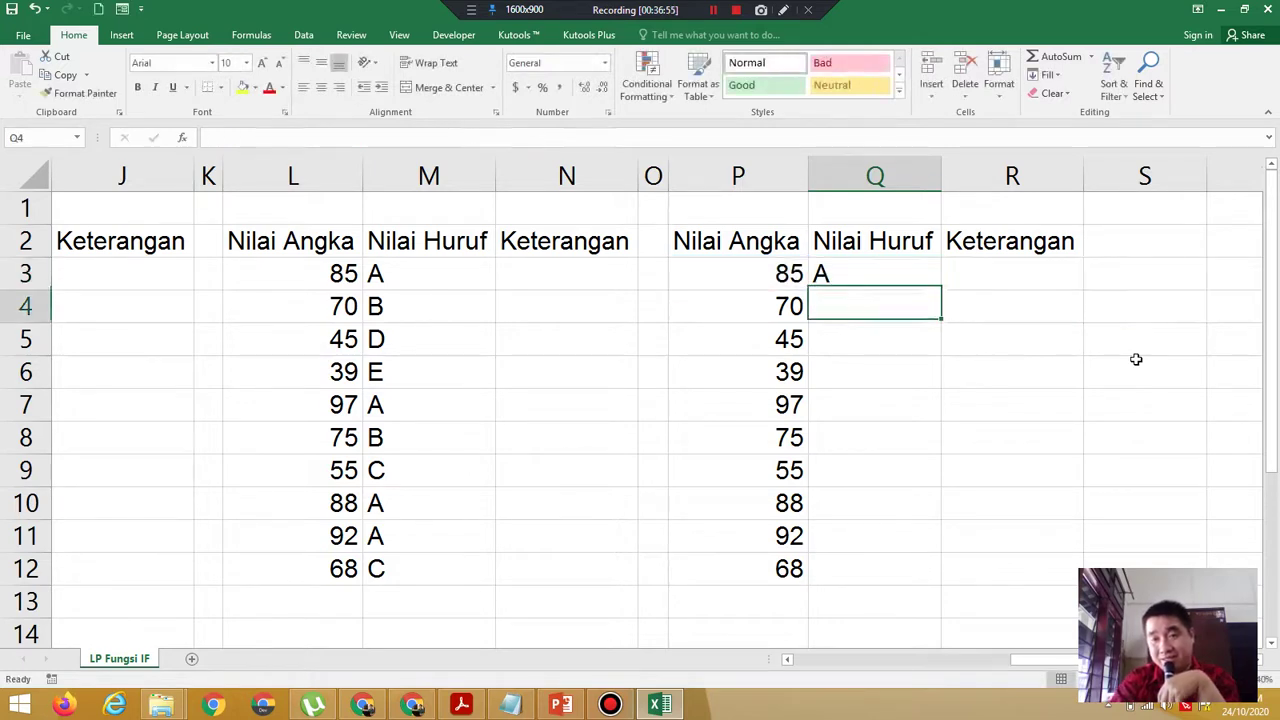
pyautogui.press('super+c')
pyautogui.press('super+c')
pyautogui.press('super+c')
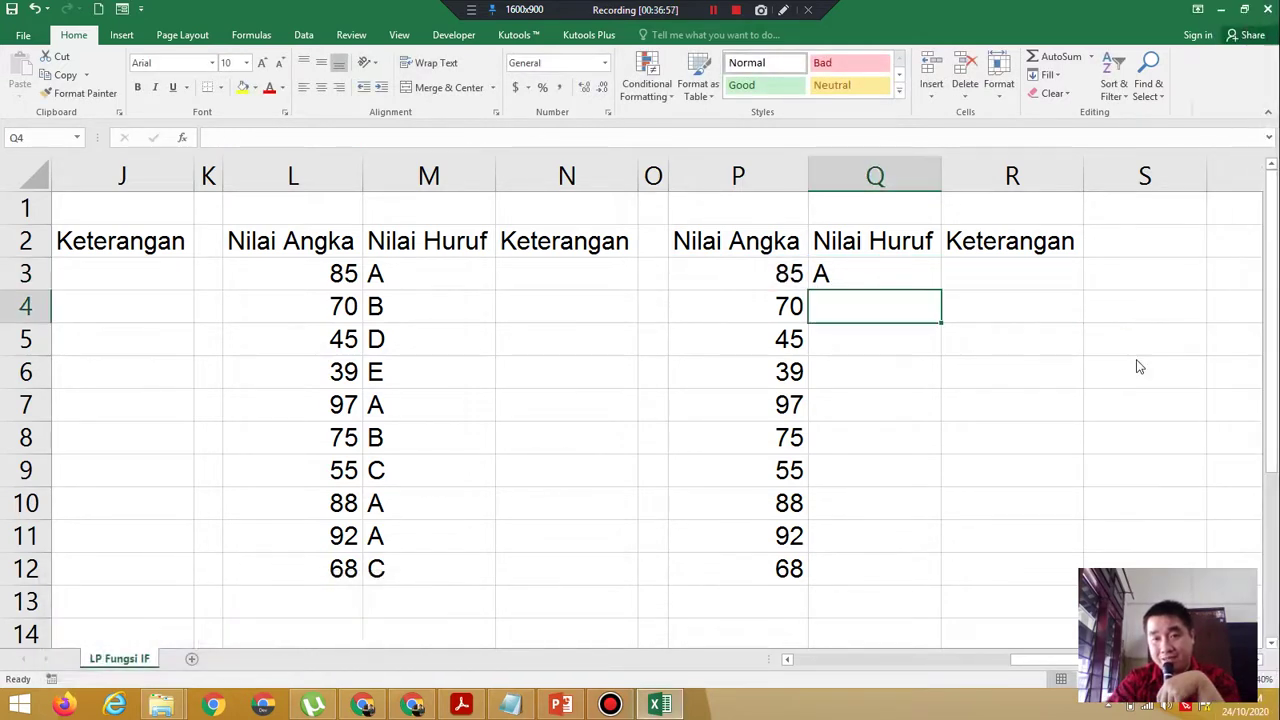
pyautogui.click(886, 287)
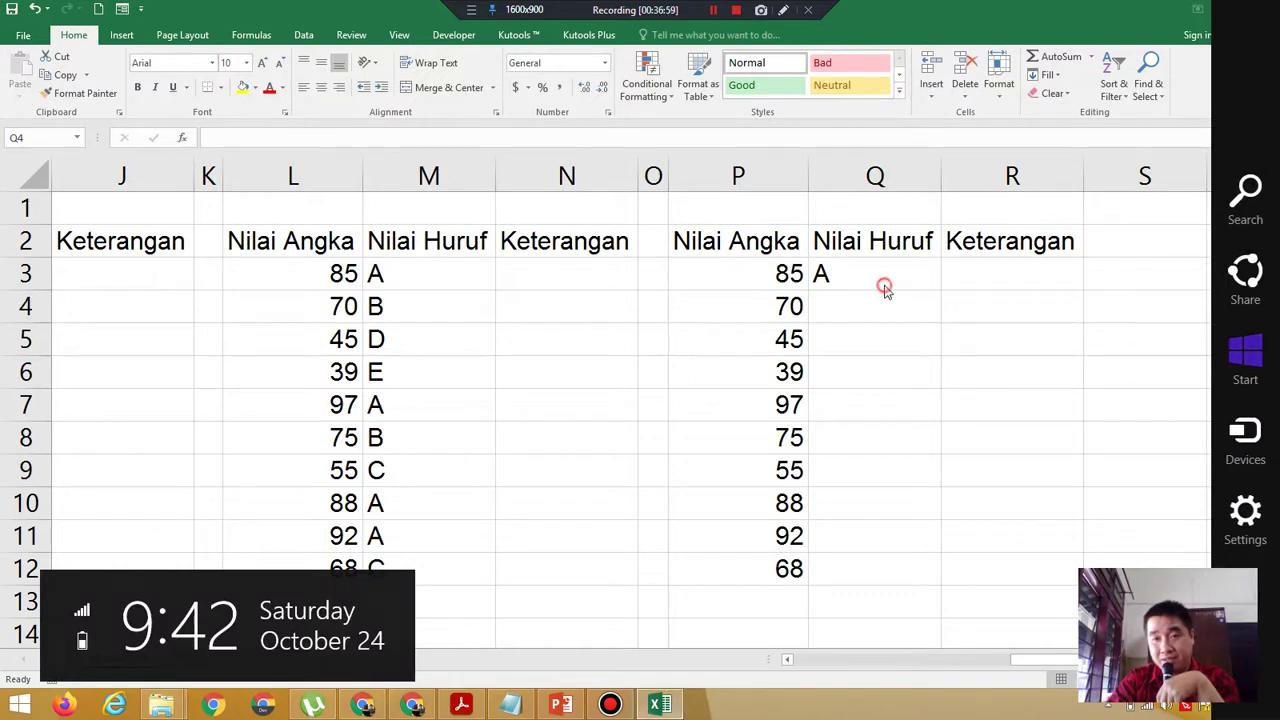
# Fill the Q3 grade formula down through Q12.
pyautogui.click(870, 273)
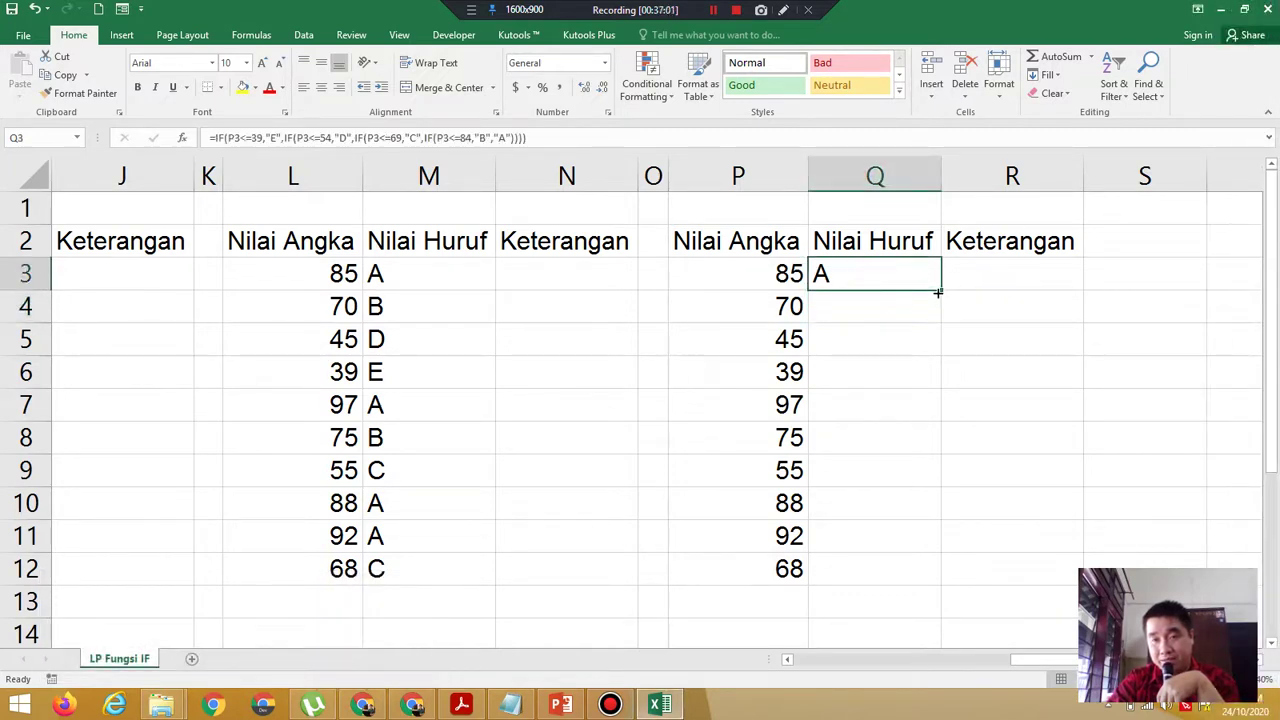
pyautogui.moveTo(941, 296); pyautogui.dragTo(942, 590)
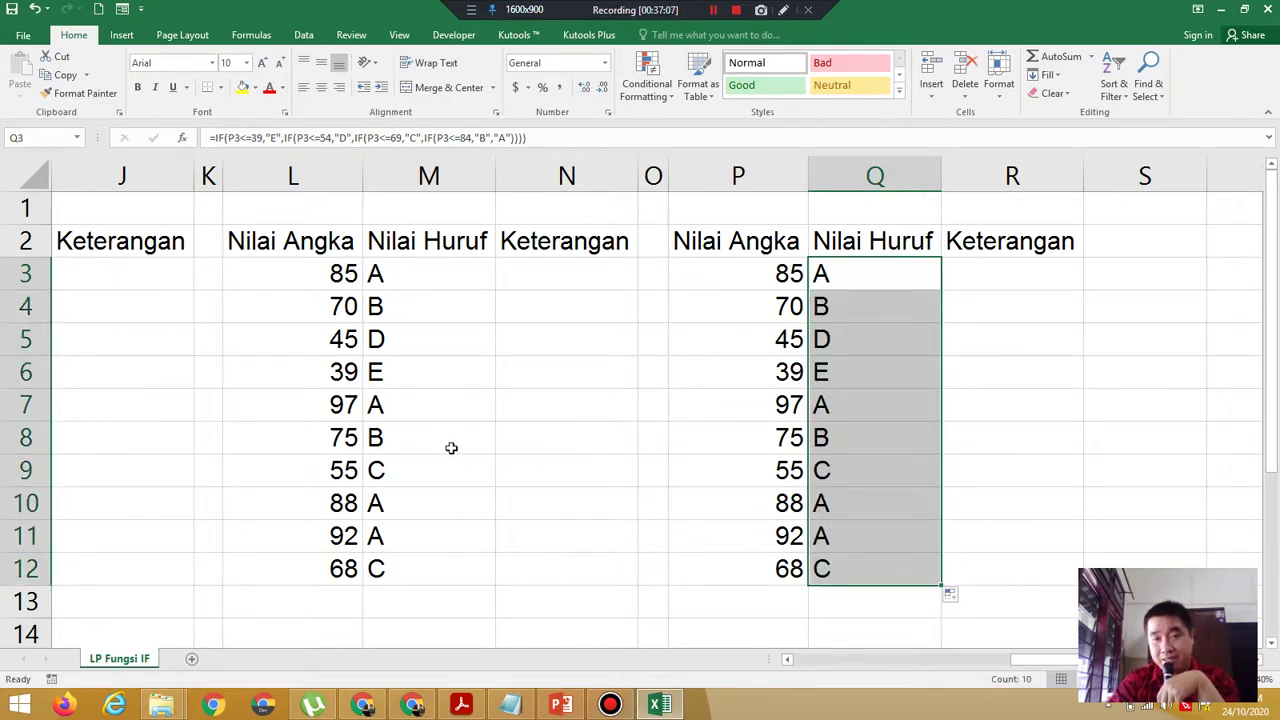
# Copy the table in P2:R12 to T2, narrowing column S as a spacer between the two tables.
pyautogui.moveTo(735, 237); pyautogui.dragTo(983, 574)
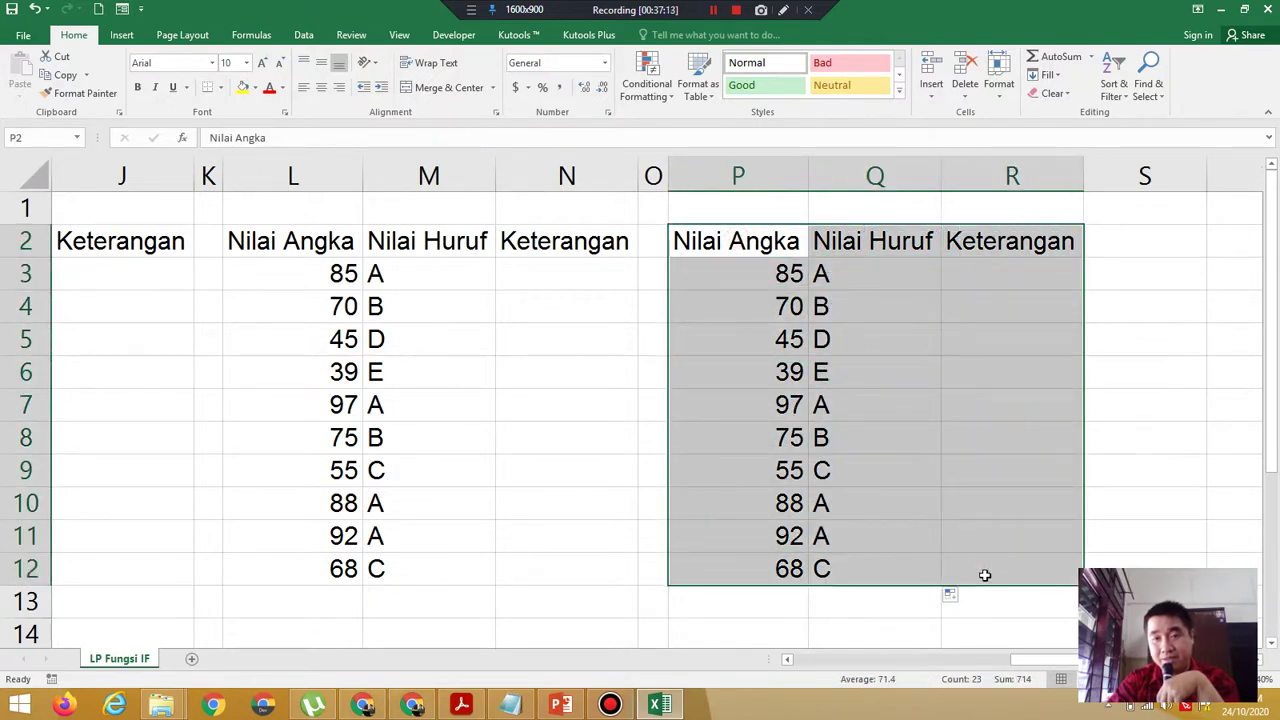
pyautogui.rightClick(866, 486)
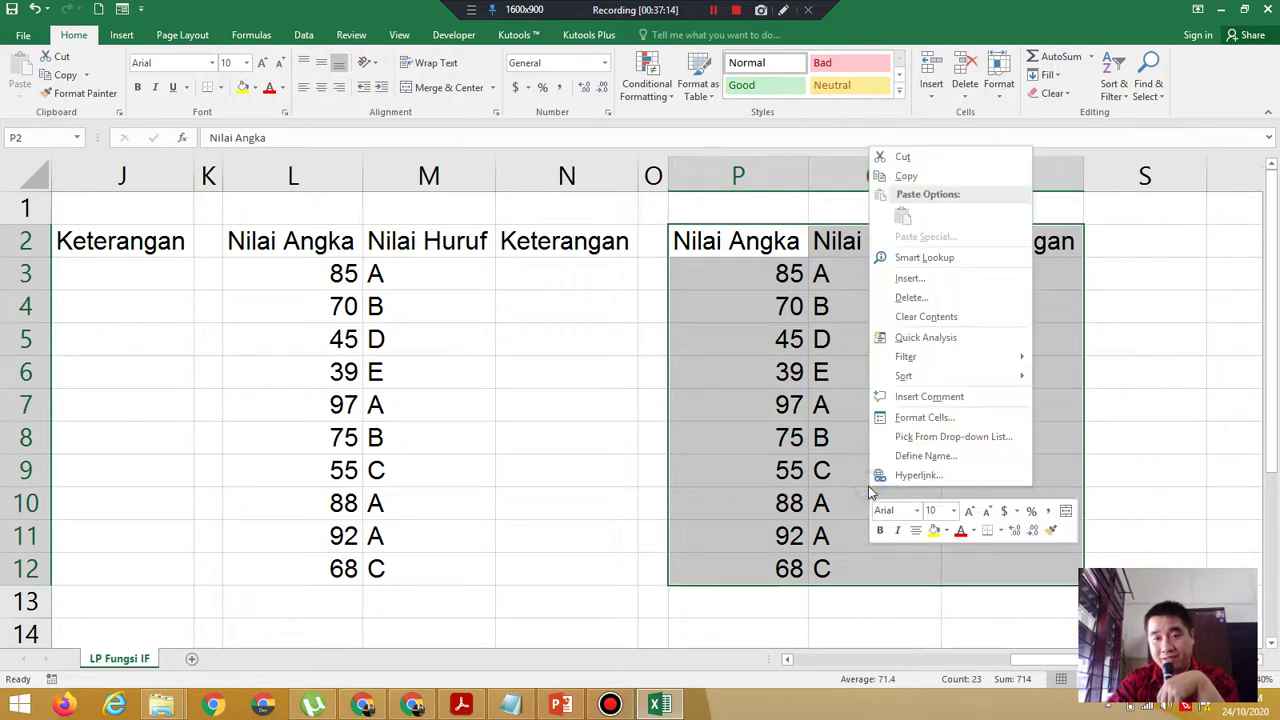
pyautogui.click(1010, 184)
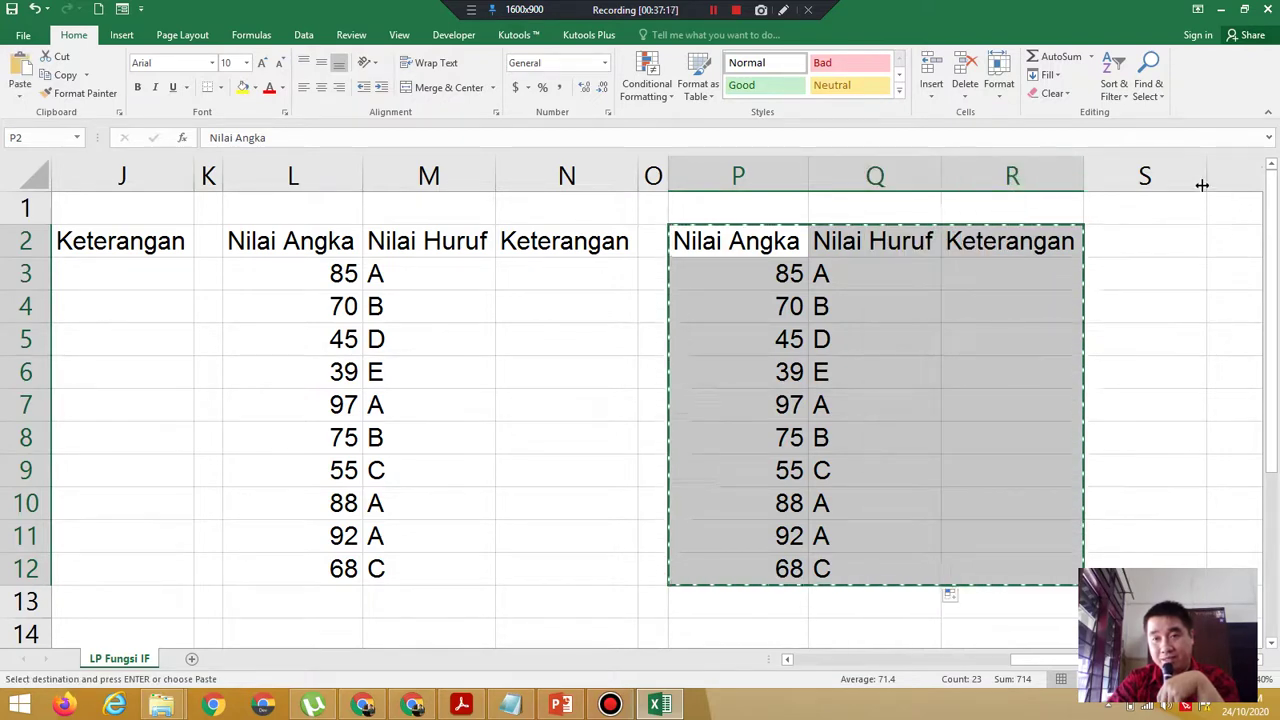
pyautogui.moveTo(1202, 185); pyautogui.dragTo(1116, 200)
pyautogui.click(1177, 249)
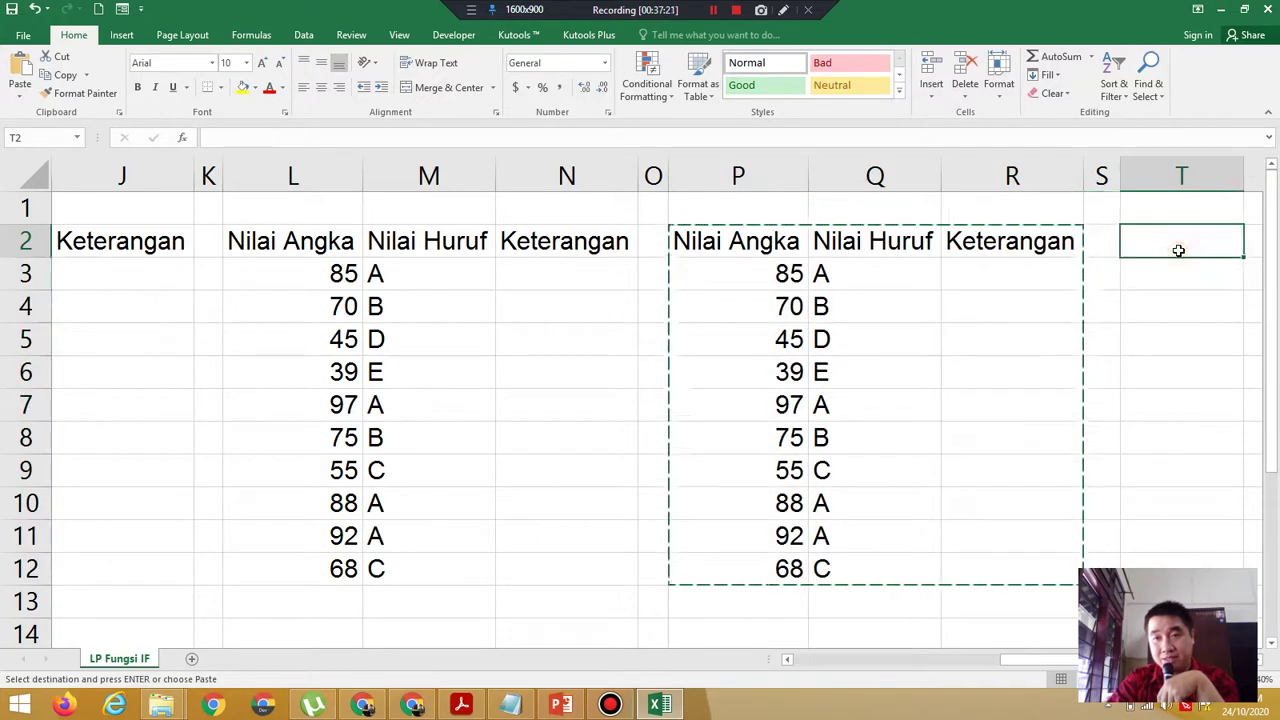
pyautogui.rightClick(1180, 257)
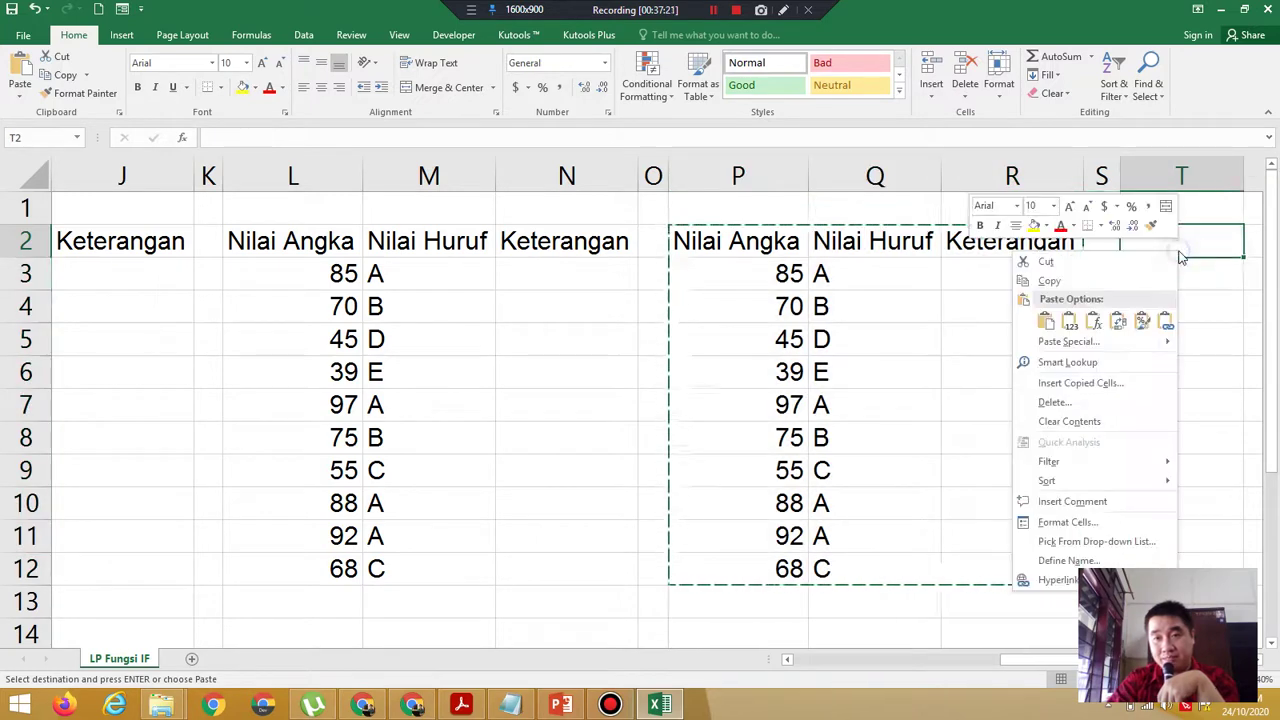
pyautogui.click(1049, 323)
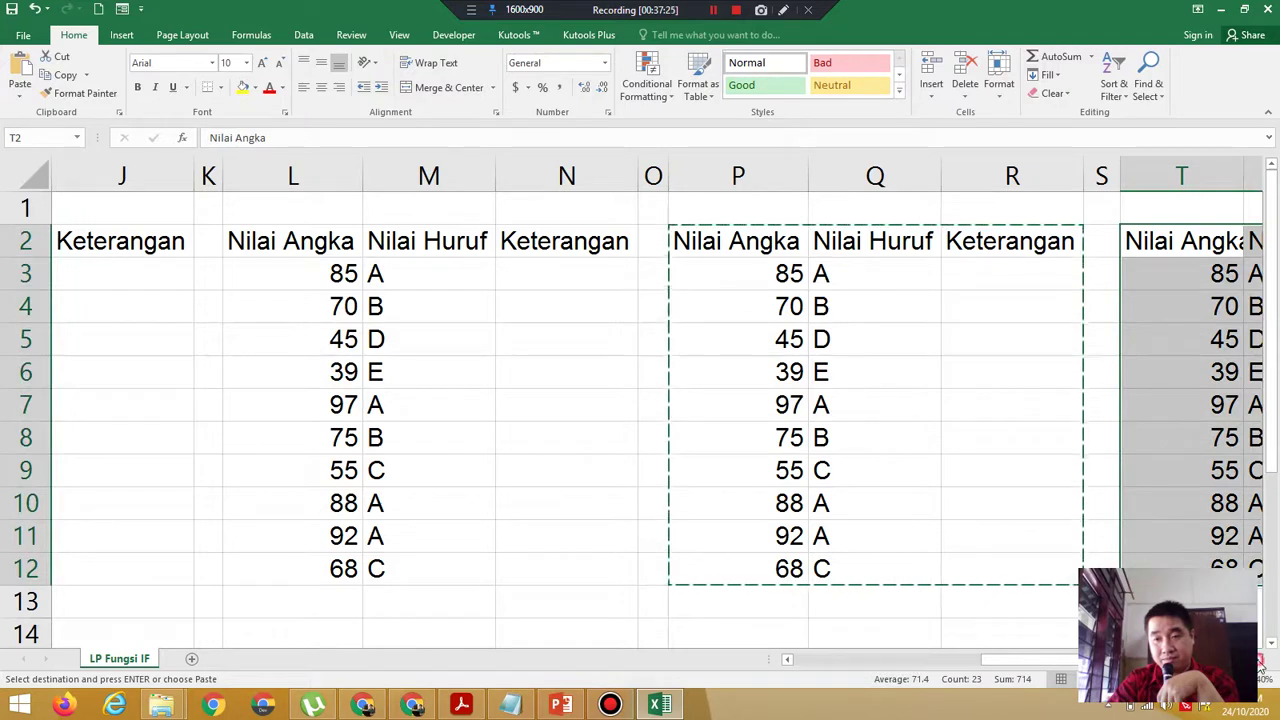
# Autofit columns T, U and V, and clear the copied Nilai Huruf formulas in U3:U12.
pyautogui.click(1259, 660)
pyautogui.click(1259, 661)
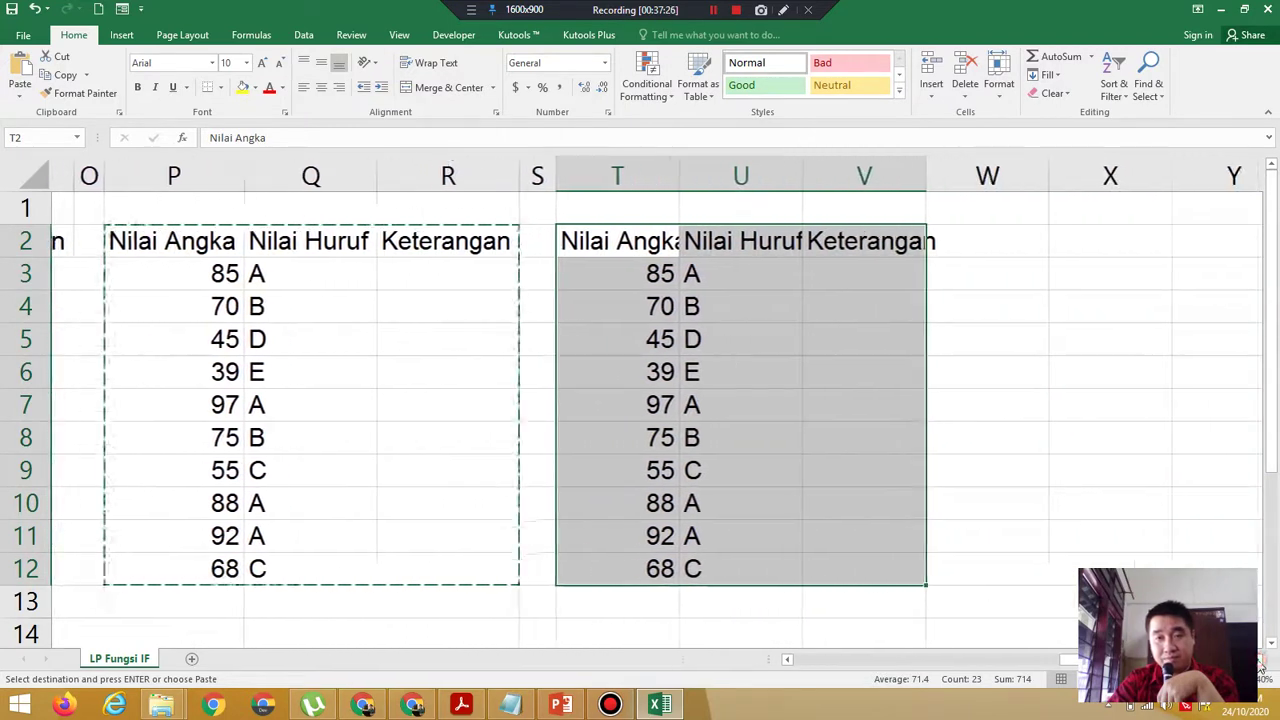
pyautogui.doubleClick(655, 162)
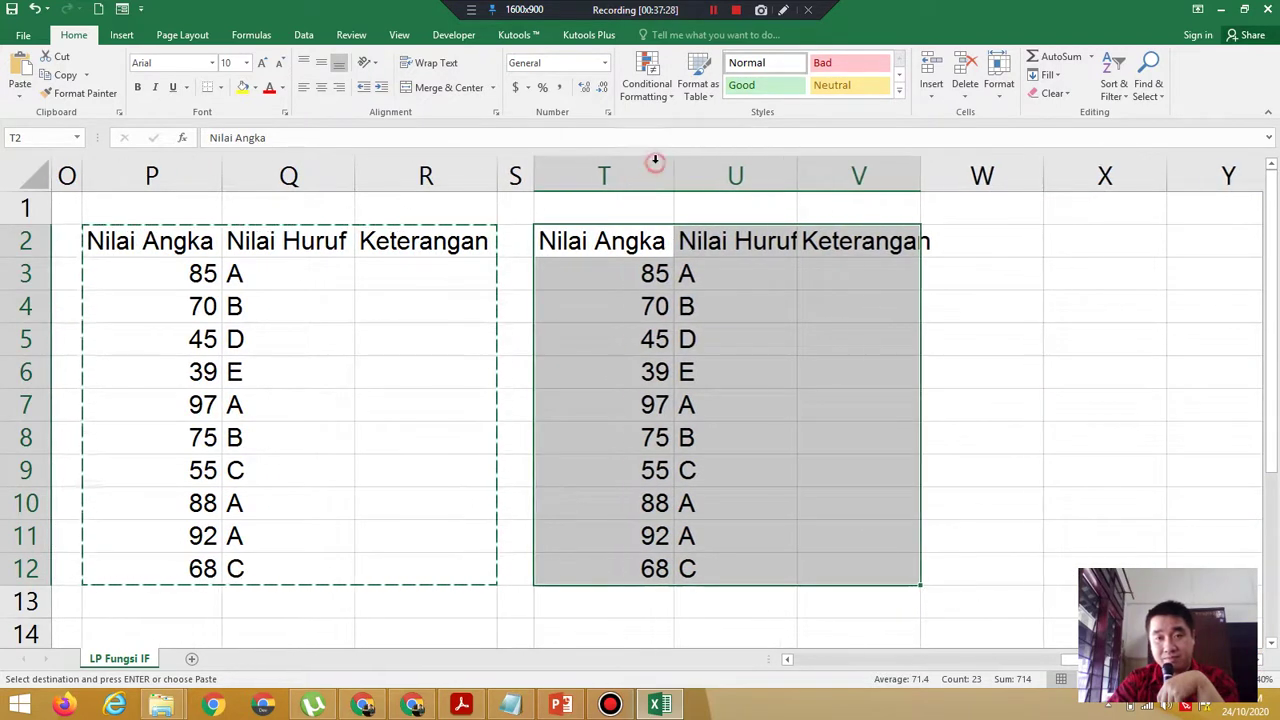
pyautogui.doubleClick(793, 184)
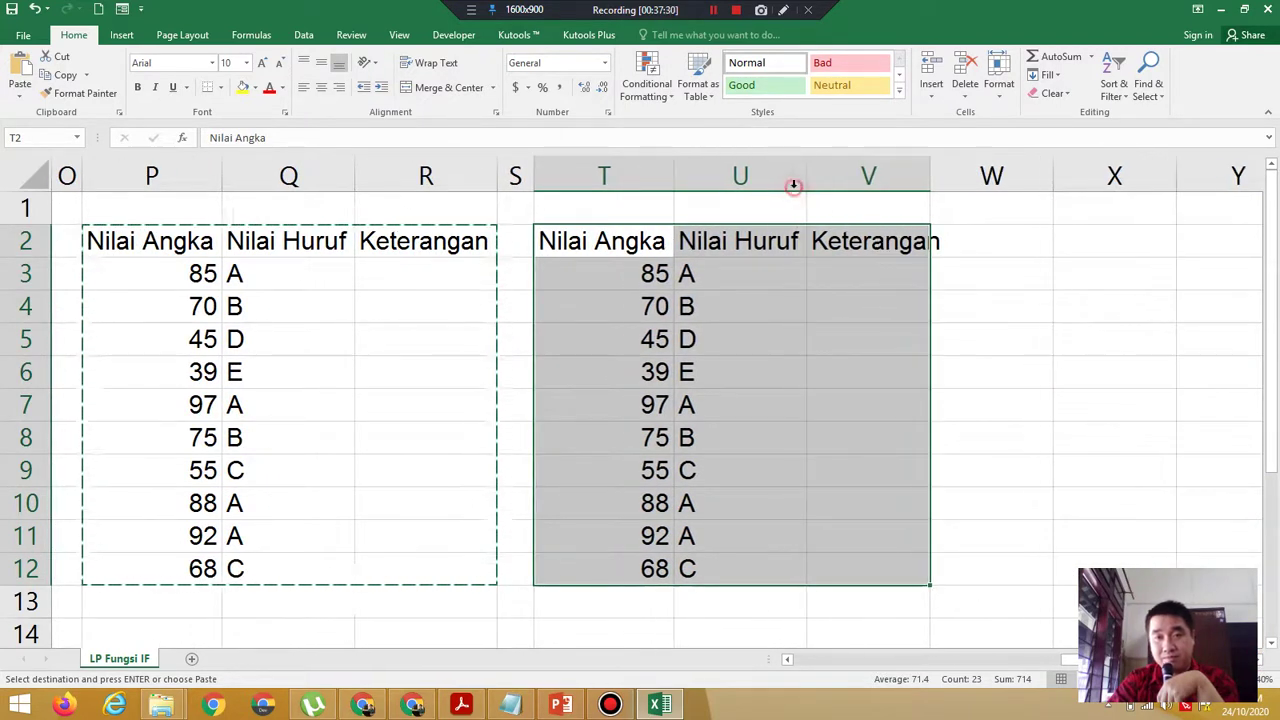
pyautogui.doubleClick(931, 183)
pyautogui.moveTo(751, 277); pyautogui.dragTo(740, 574)
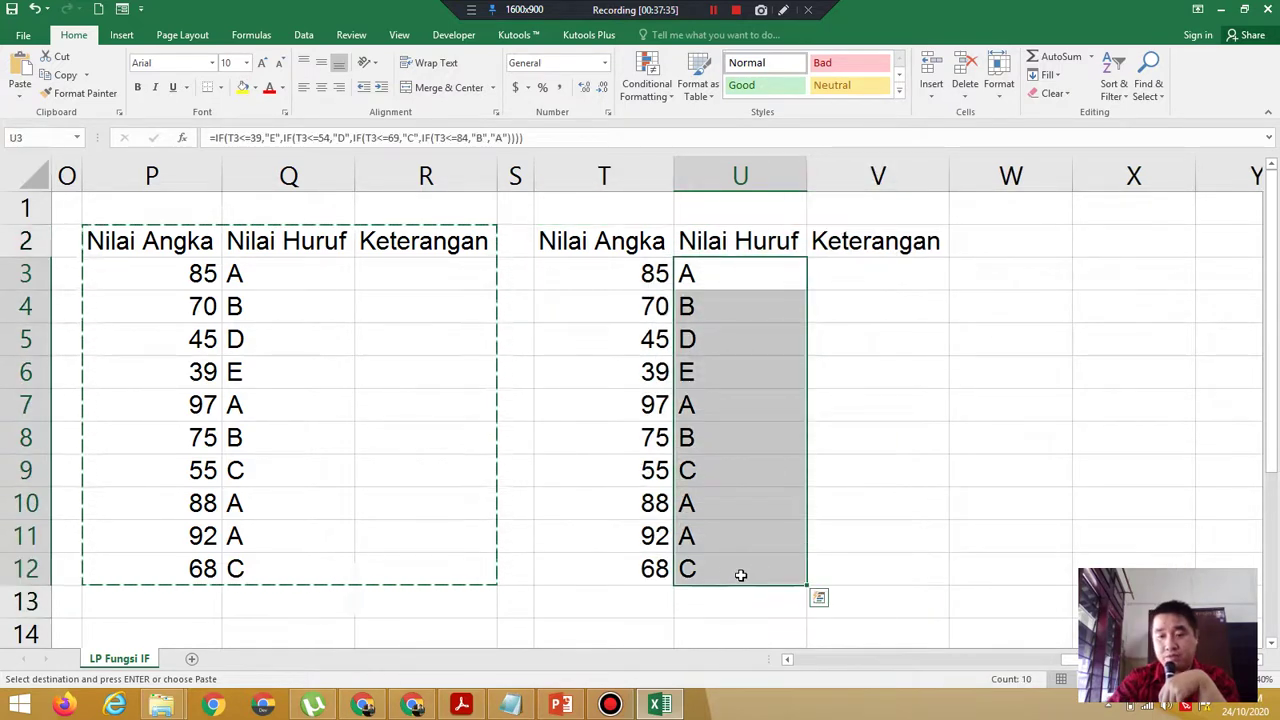
pyautogui.press('Delete')
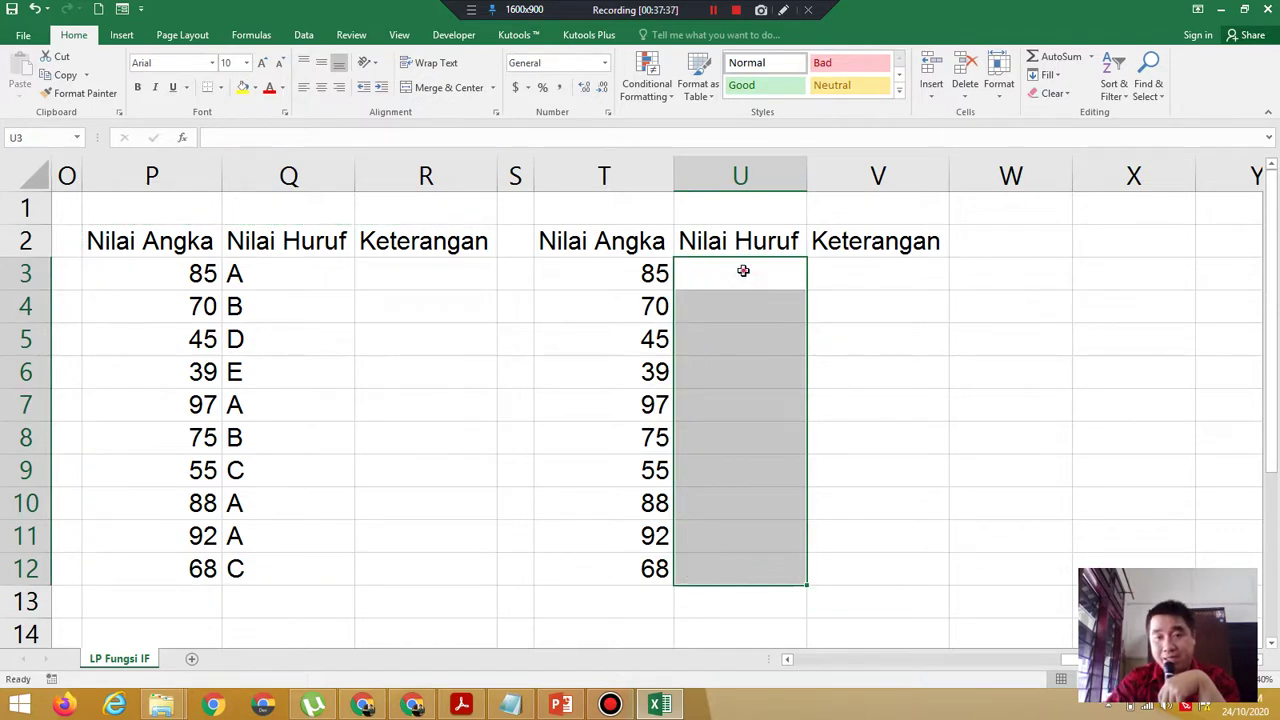
# Start the Nilai Huruf formula in U3 with =If(T3<40,"E", consulting the PDF's grade interval table for the limit.
pyautogui.click(741, 270)
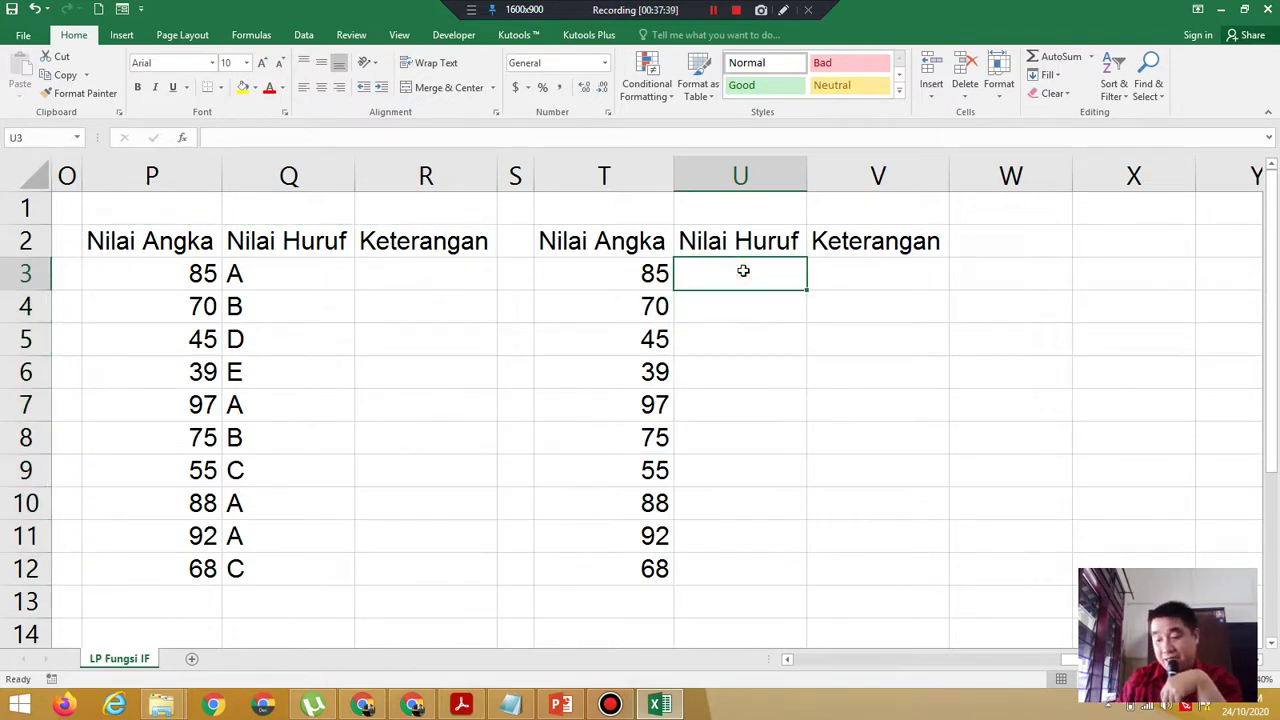
pyautogui.write('=')
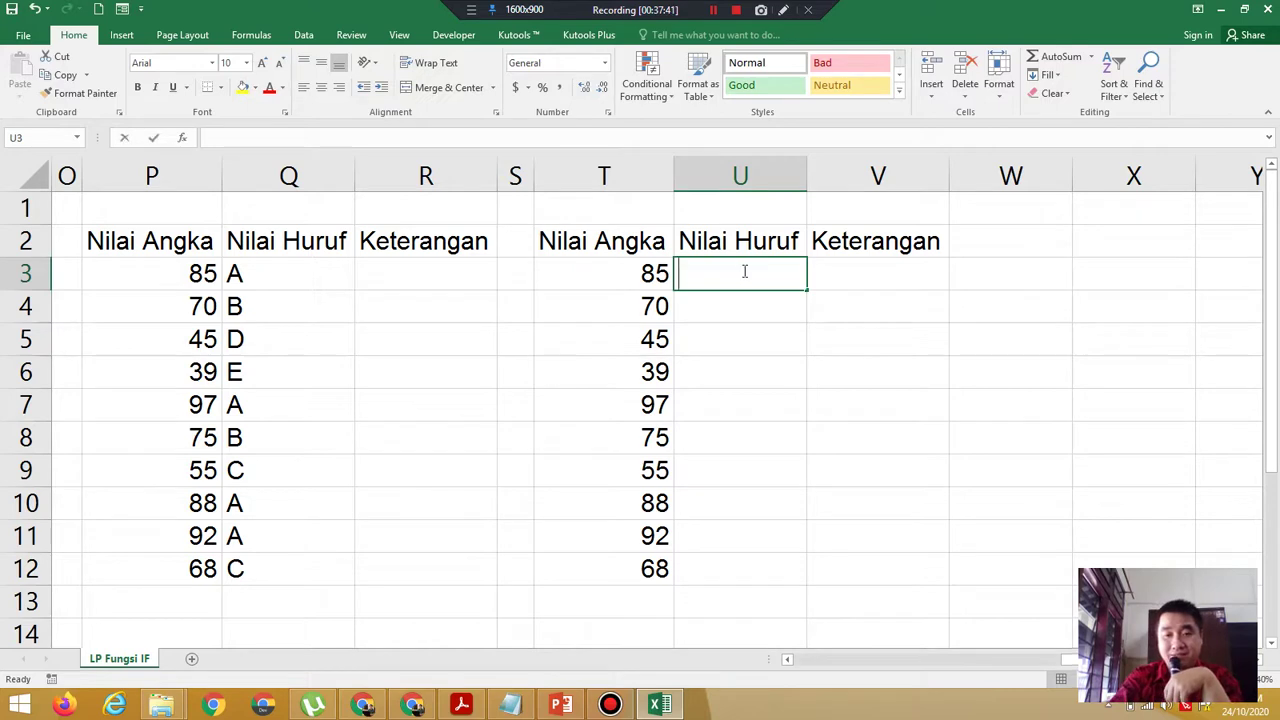
pyautogui.write('If')
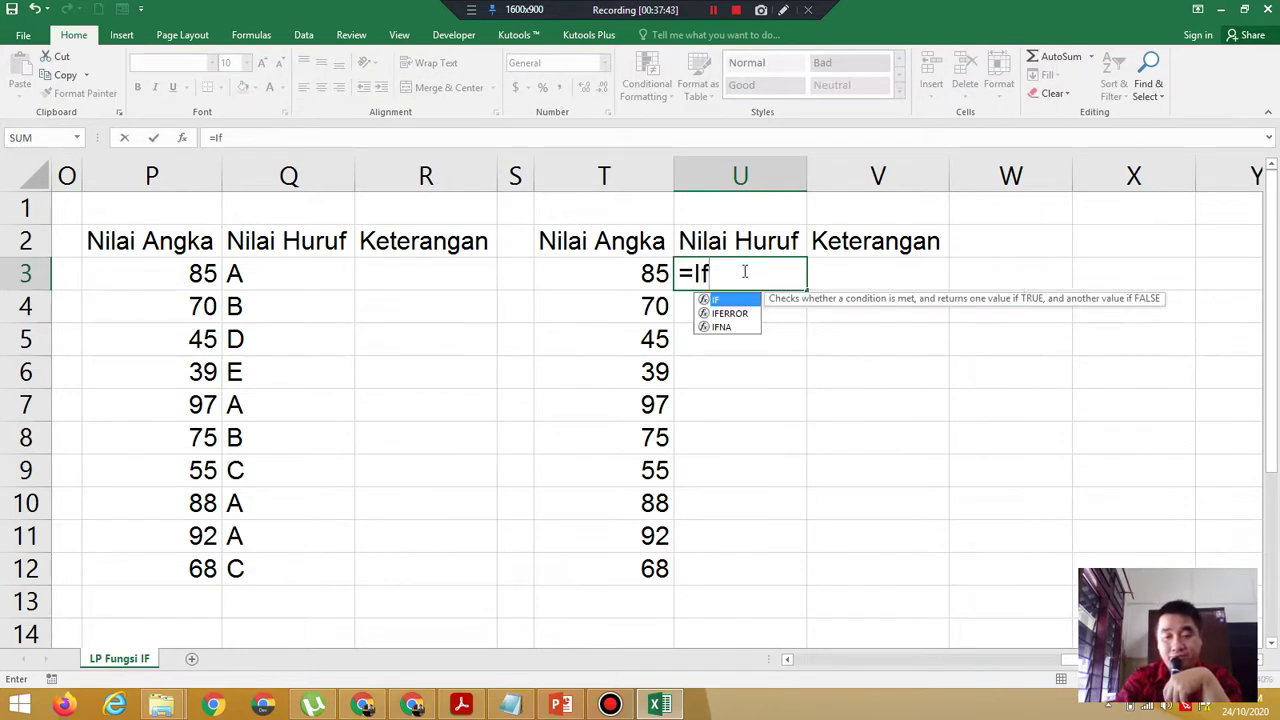
pyautogui.write('(')
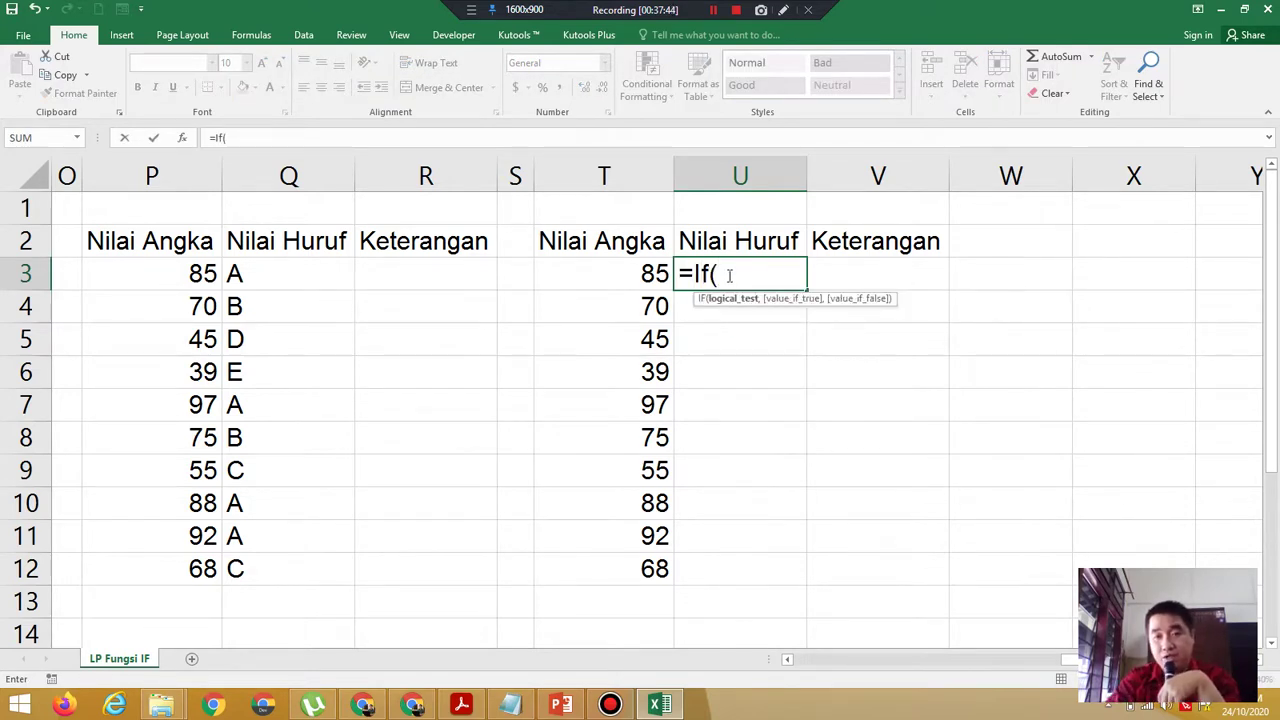
pyautogui.click(645, 275)
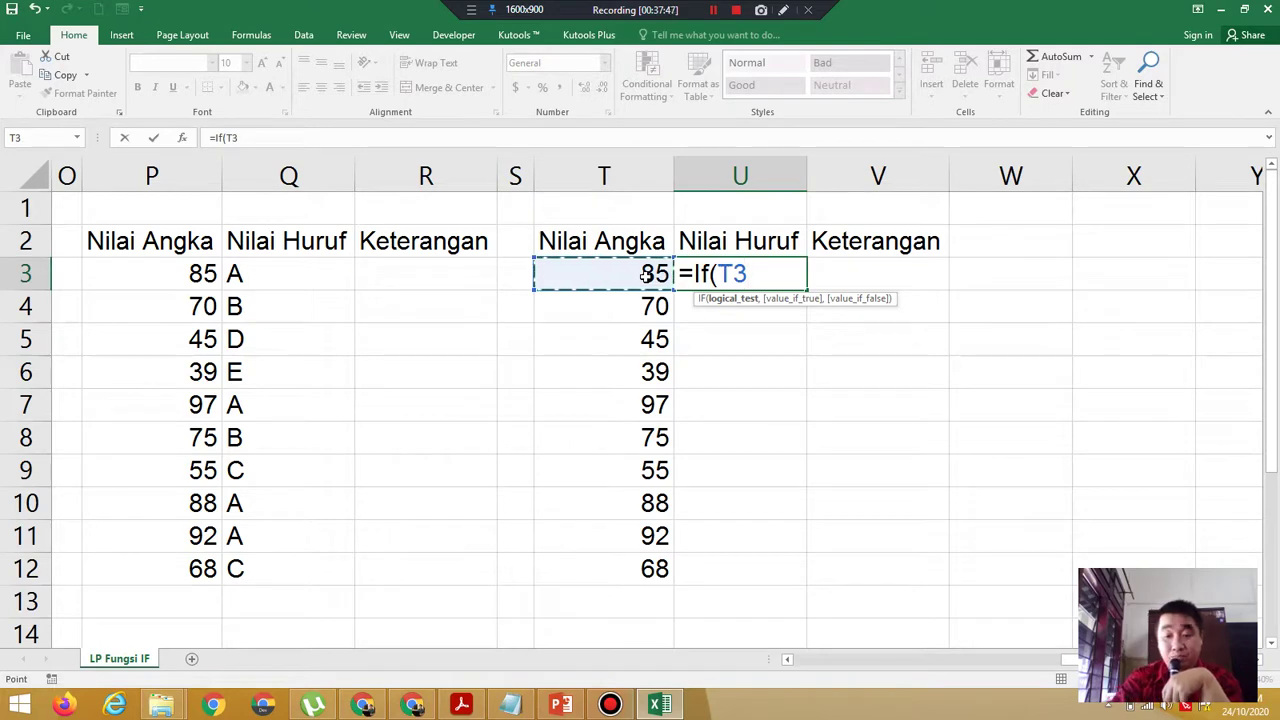
pyautogui.write('<')
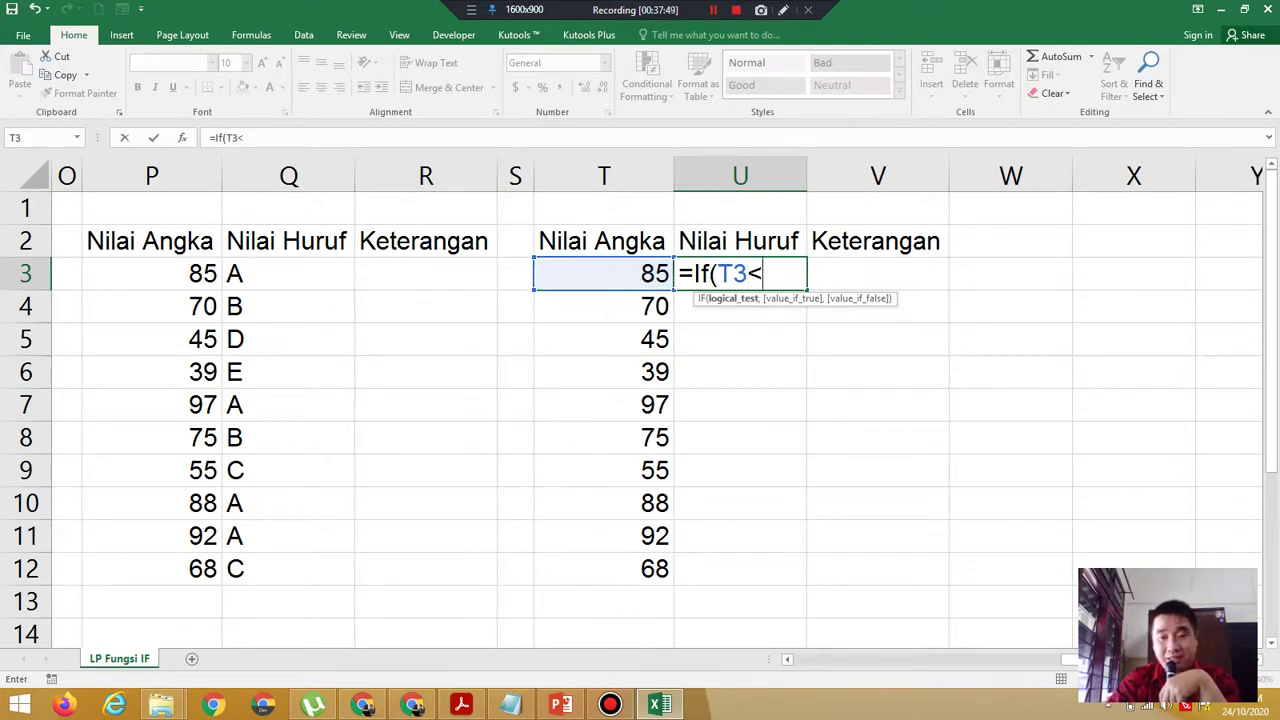
pyautogui.click(461, 705)
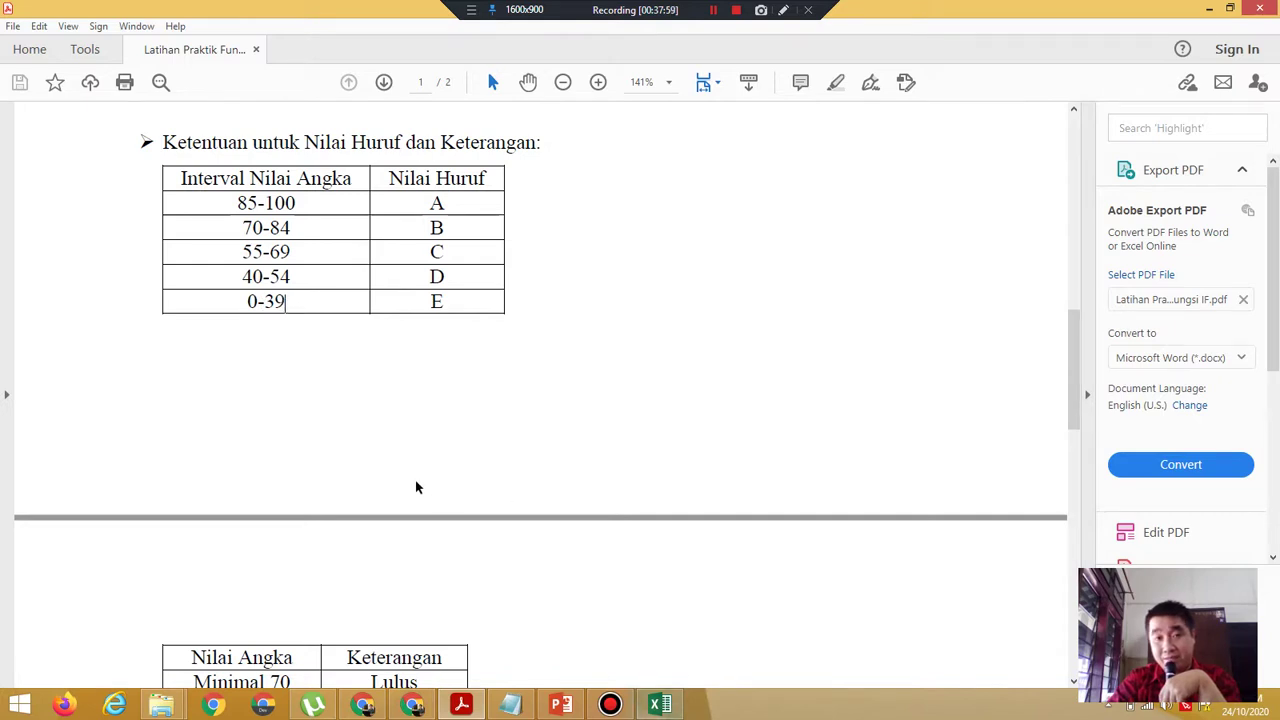
pyautogui.click(659, 705)
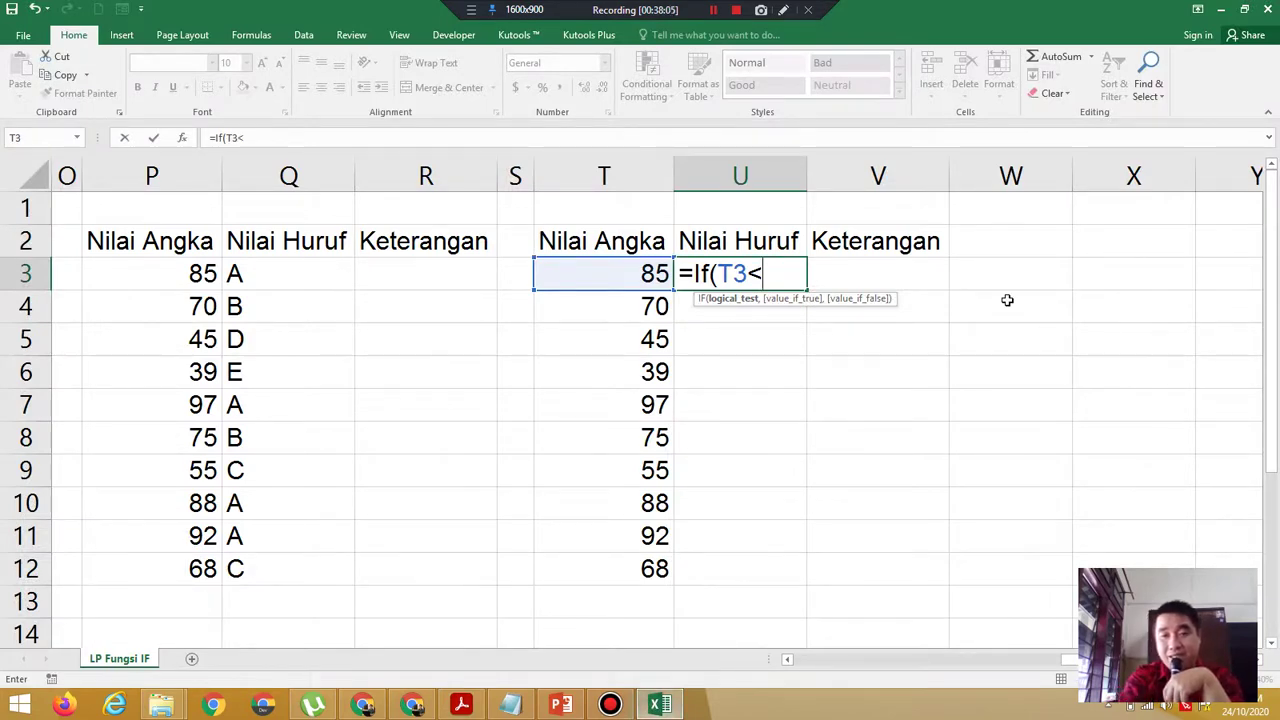
pyautogui.write('40')
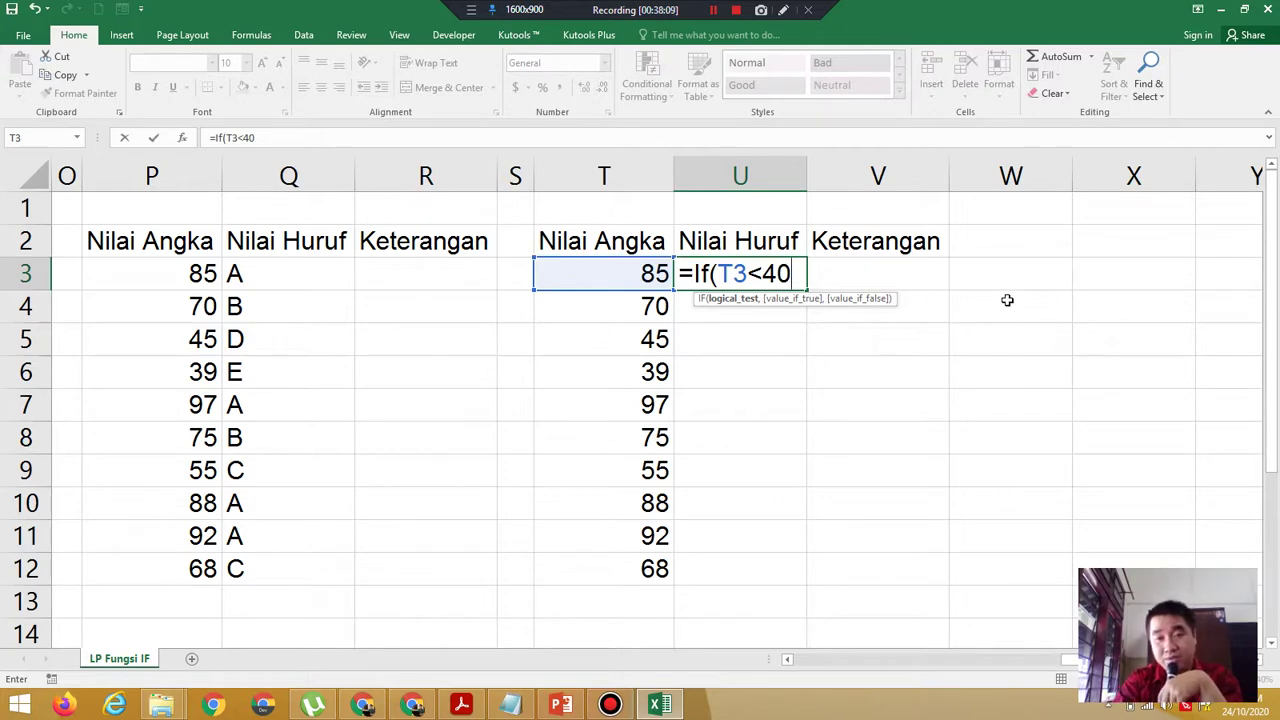
pyautogui.write(',"')
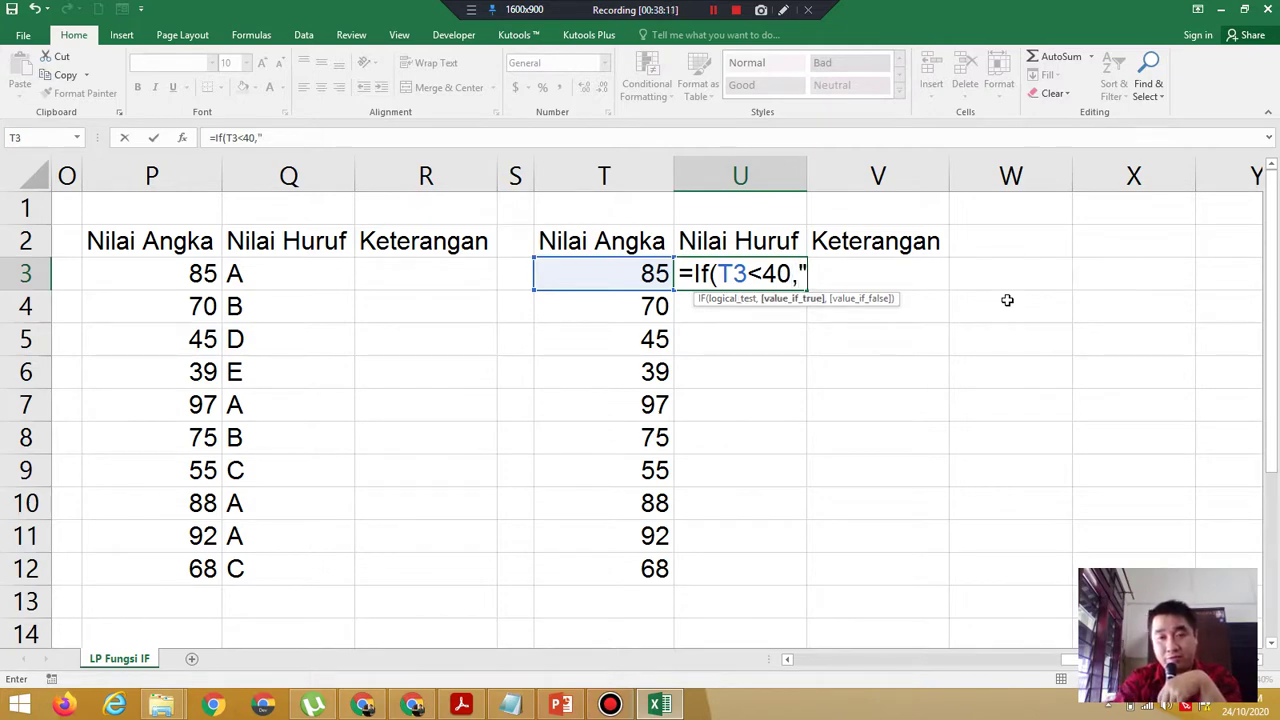
pyautogui.write('E",')
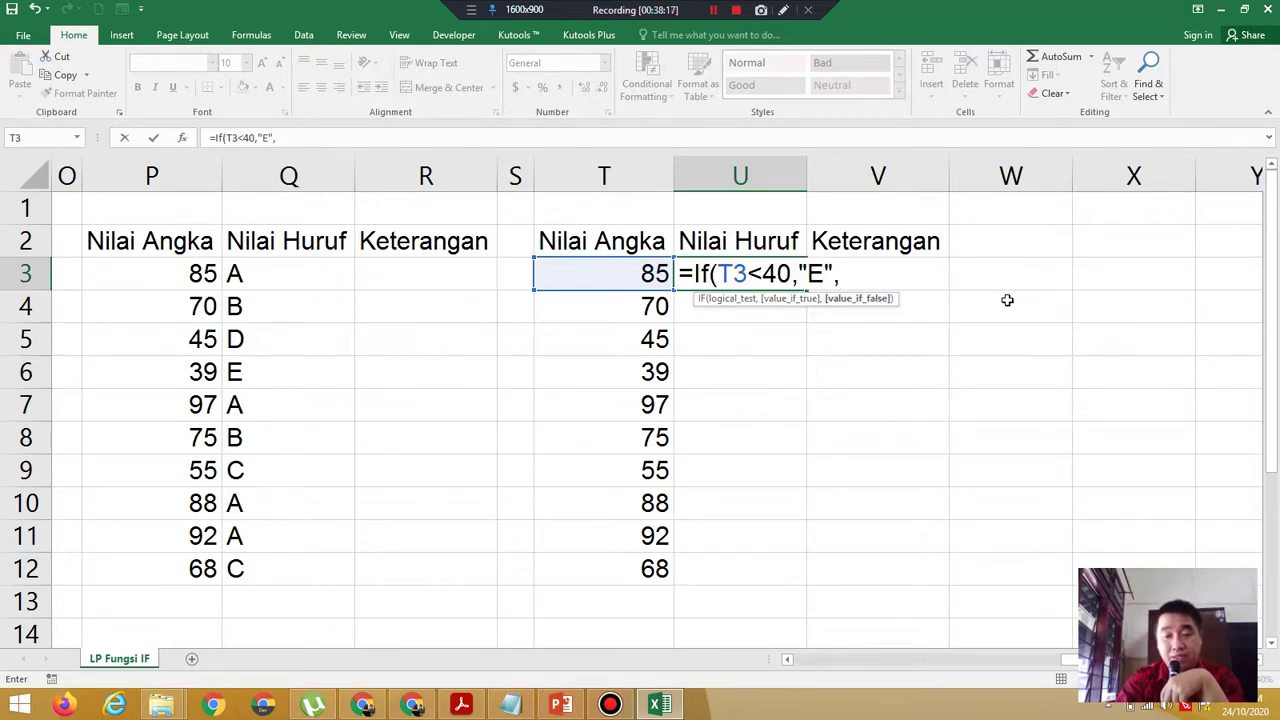
# Extend the U3 formula with a nested If(T3<55,"D", consulting the PDF's grade interval table for the limit.
pyautogui.write('If')
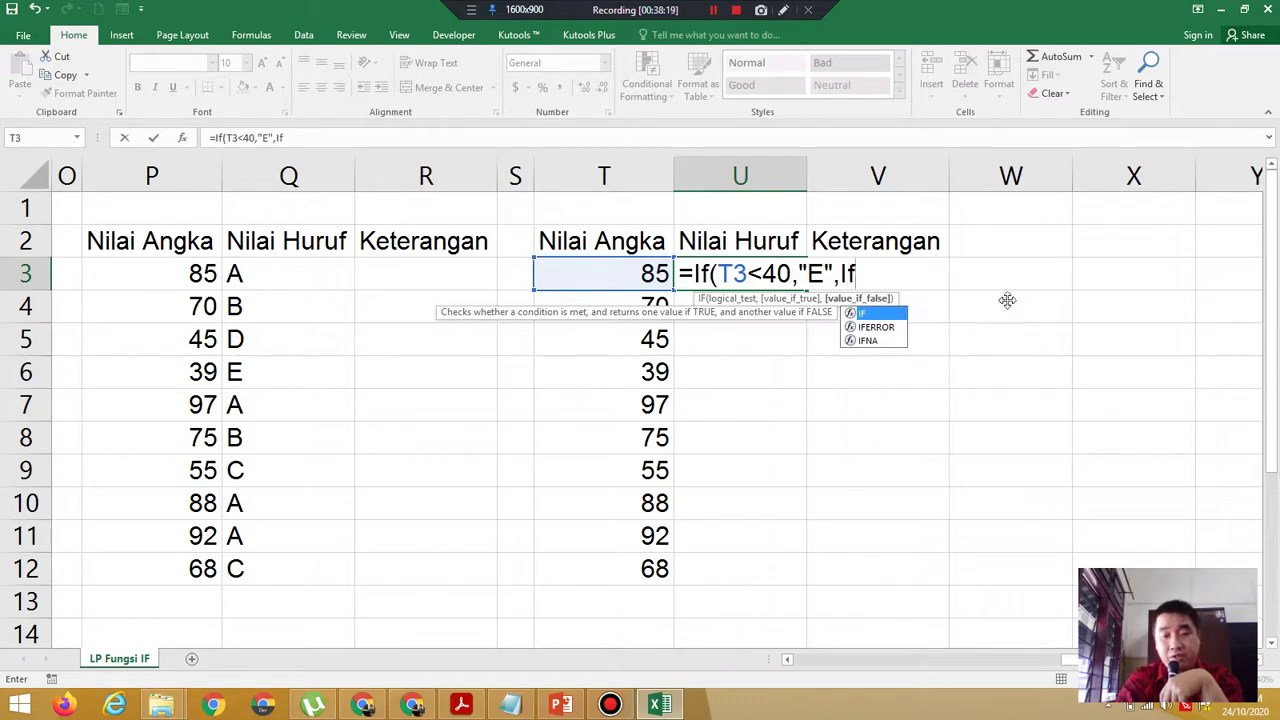
pyautogui.write('(')
pyautogui.click(593, 276)
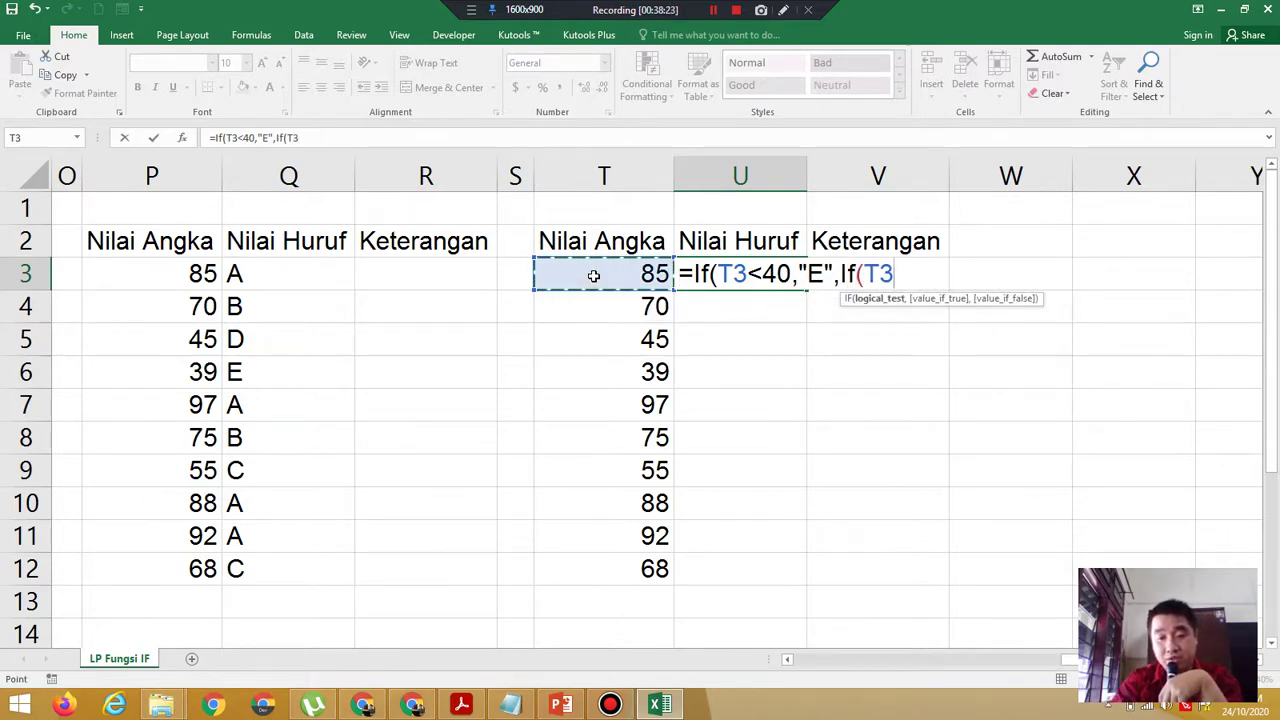
pyautogui.write('<')
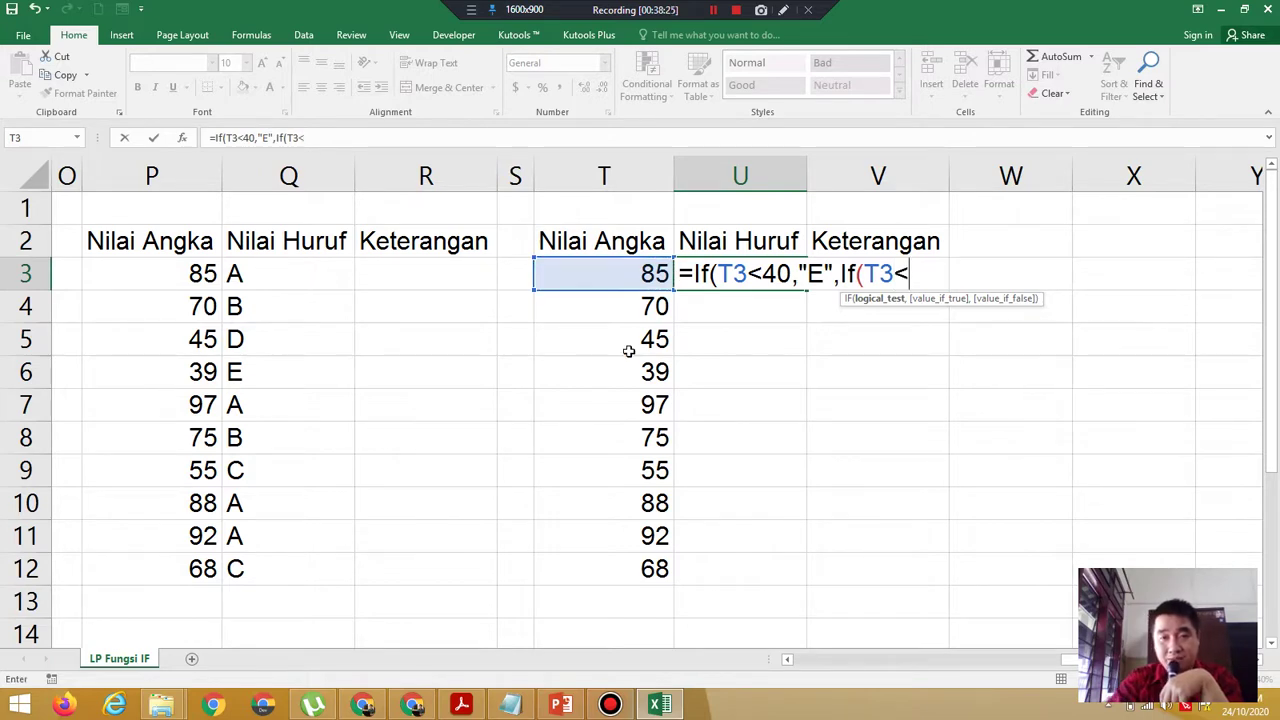
pyautogui.click(461, 705)
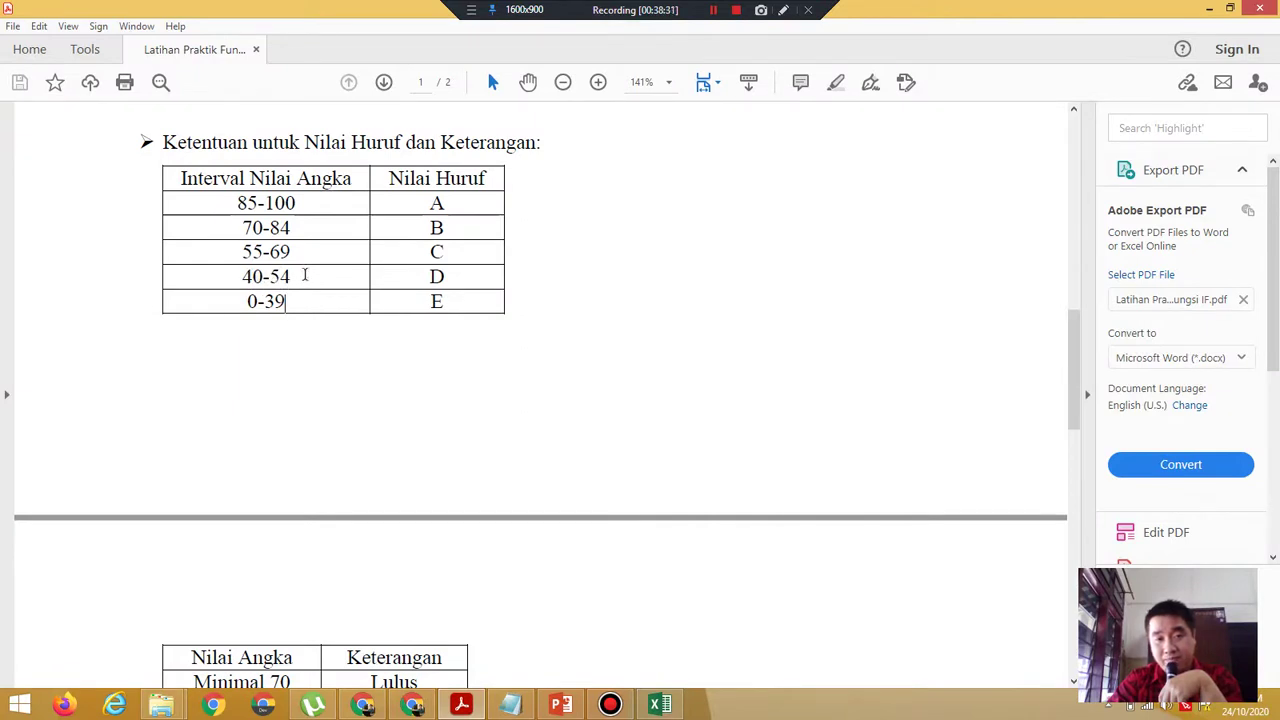
pyautogui.click(286, 301)
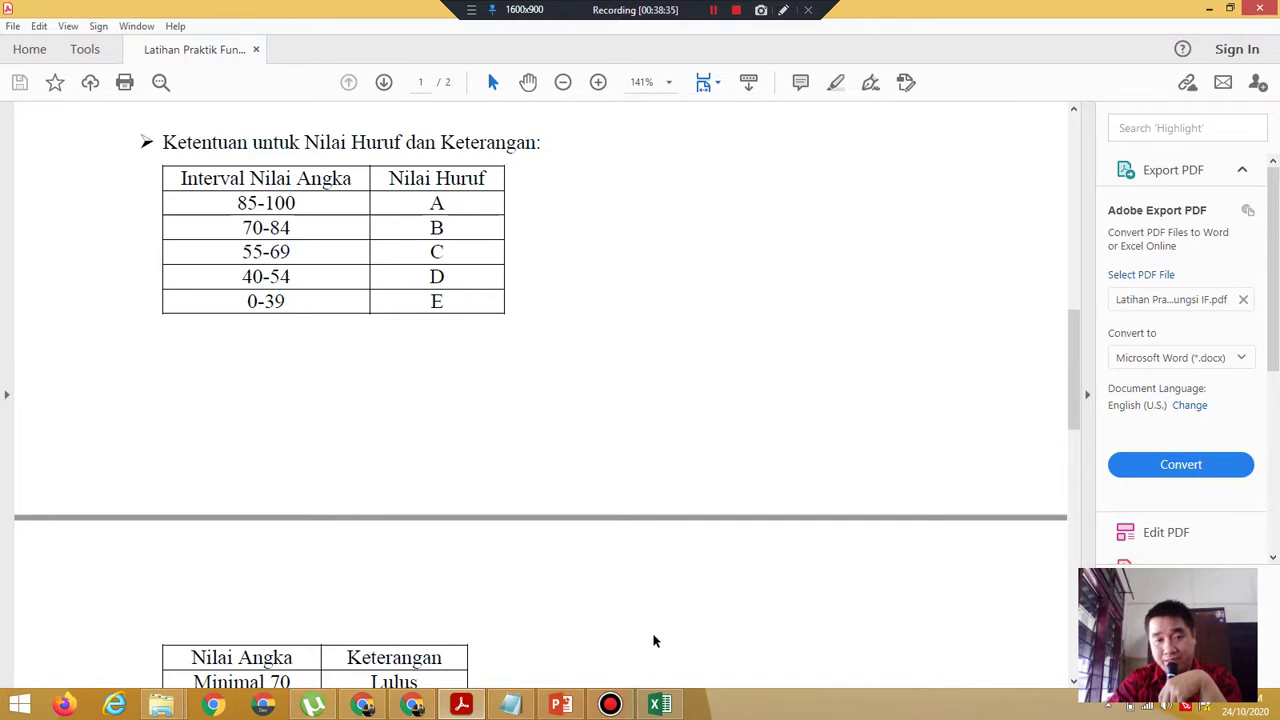
pyautogui.click(664, 705)
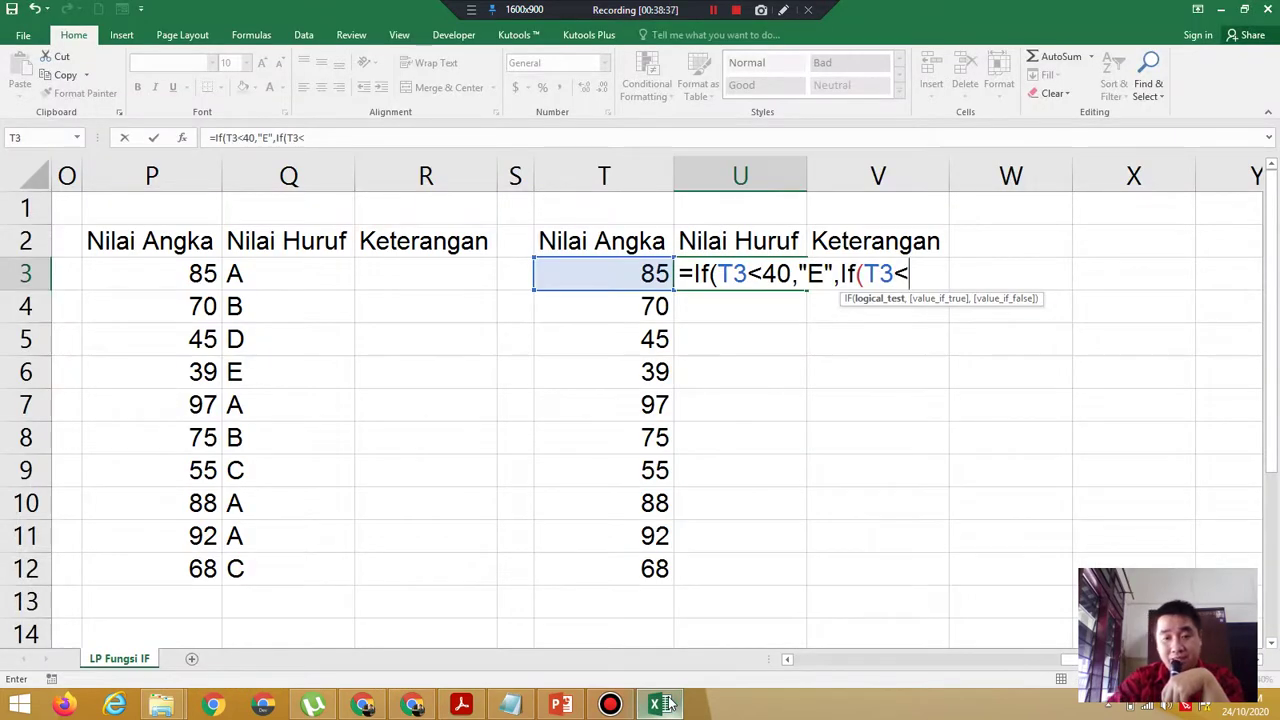
pyautogui.write('55')
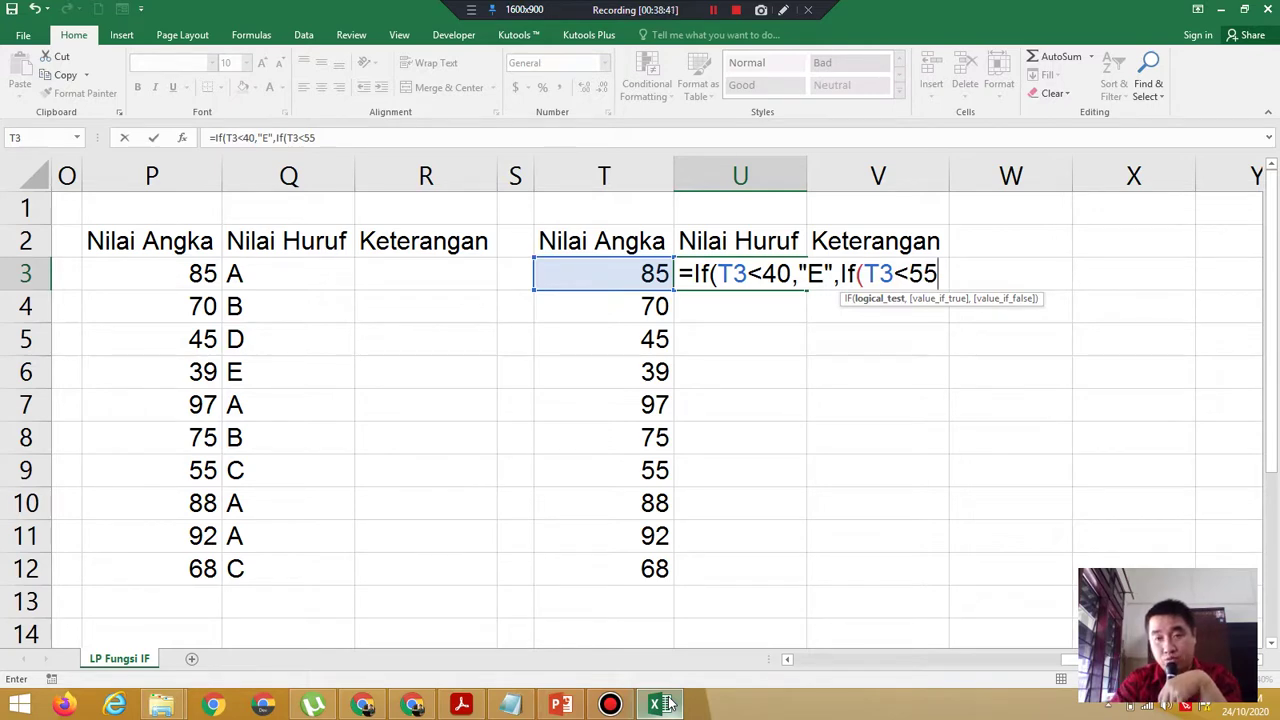
pyautogui.write(',"D')
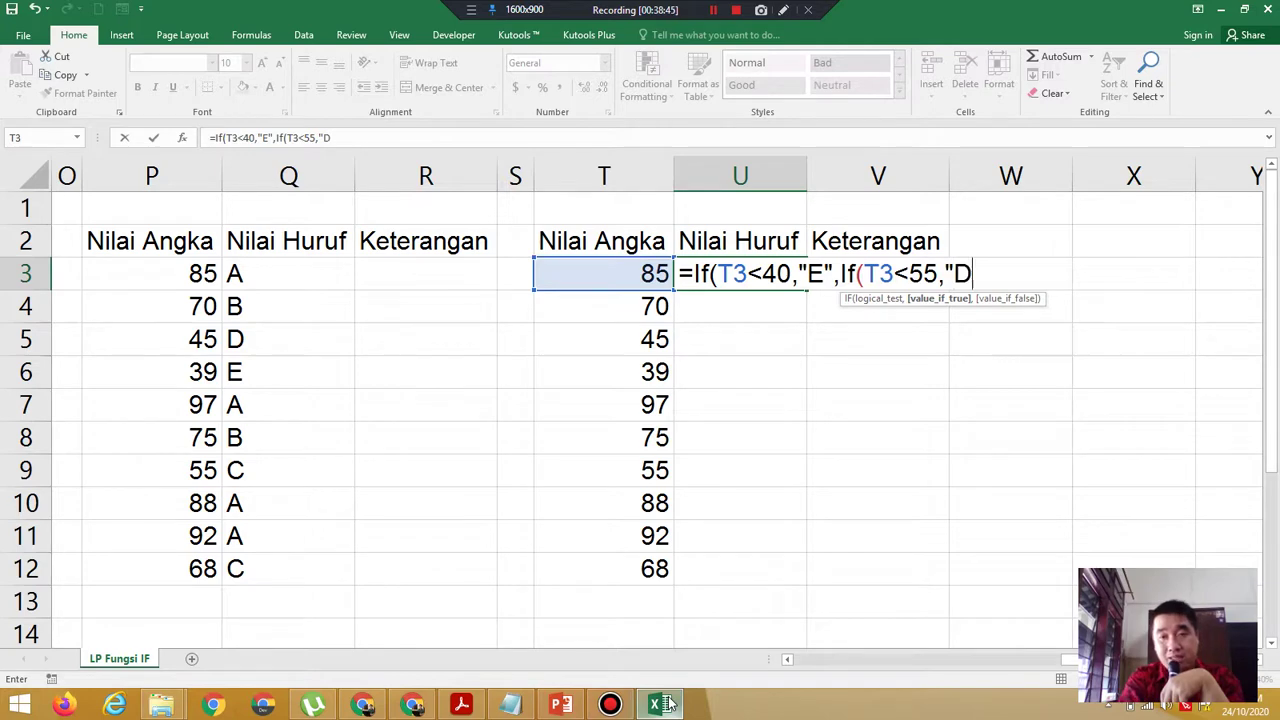
pyautogui.write('"')
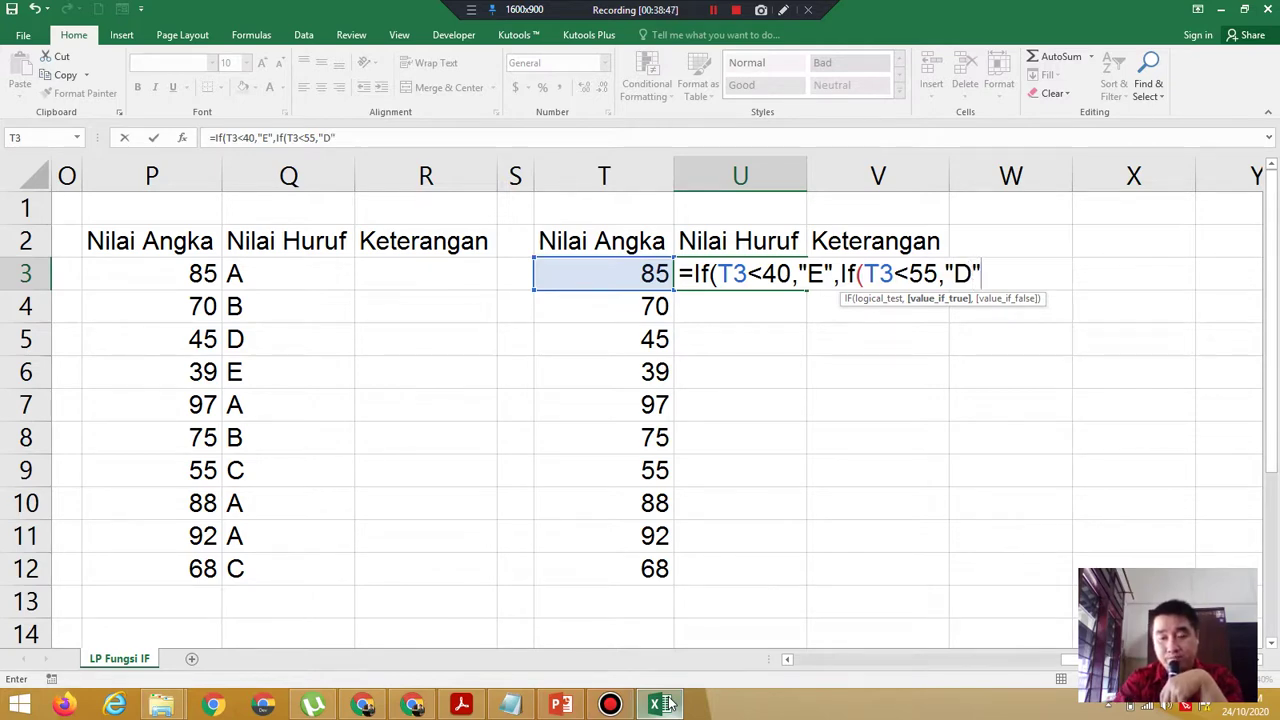
# Add a third nested test, If(T3<70,"C", to the U3 formula, checking the limit in the PDF's grade table.
pyautogui.write(',If(')
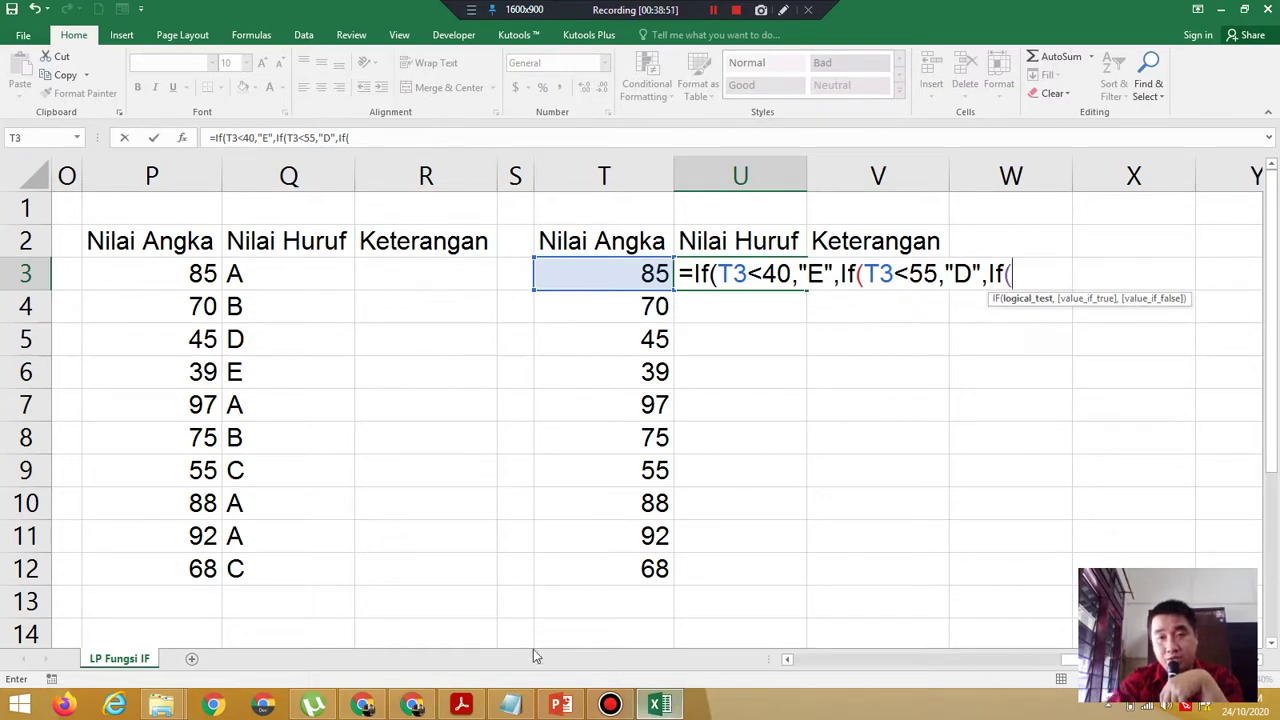
pyautogui.click(600, 265)
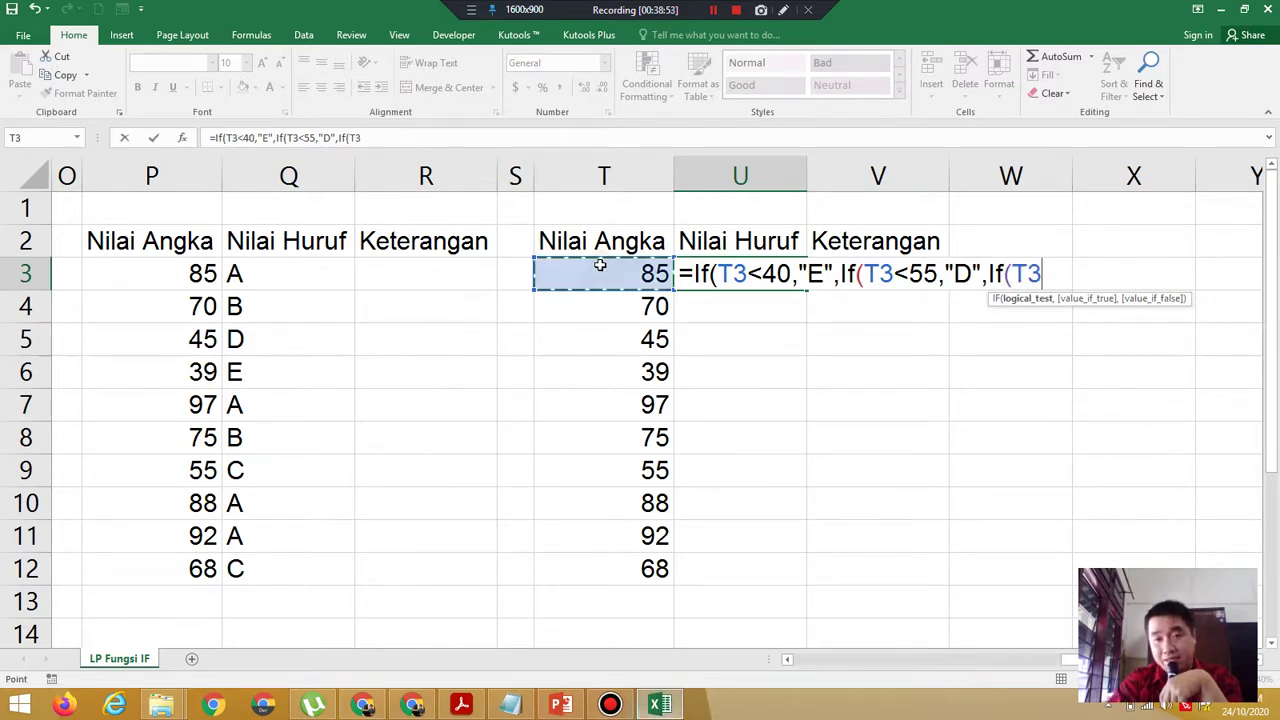
pyautogui.write('<')
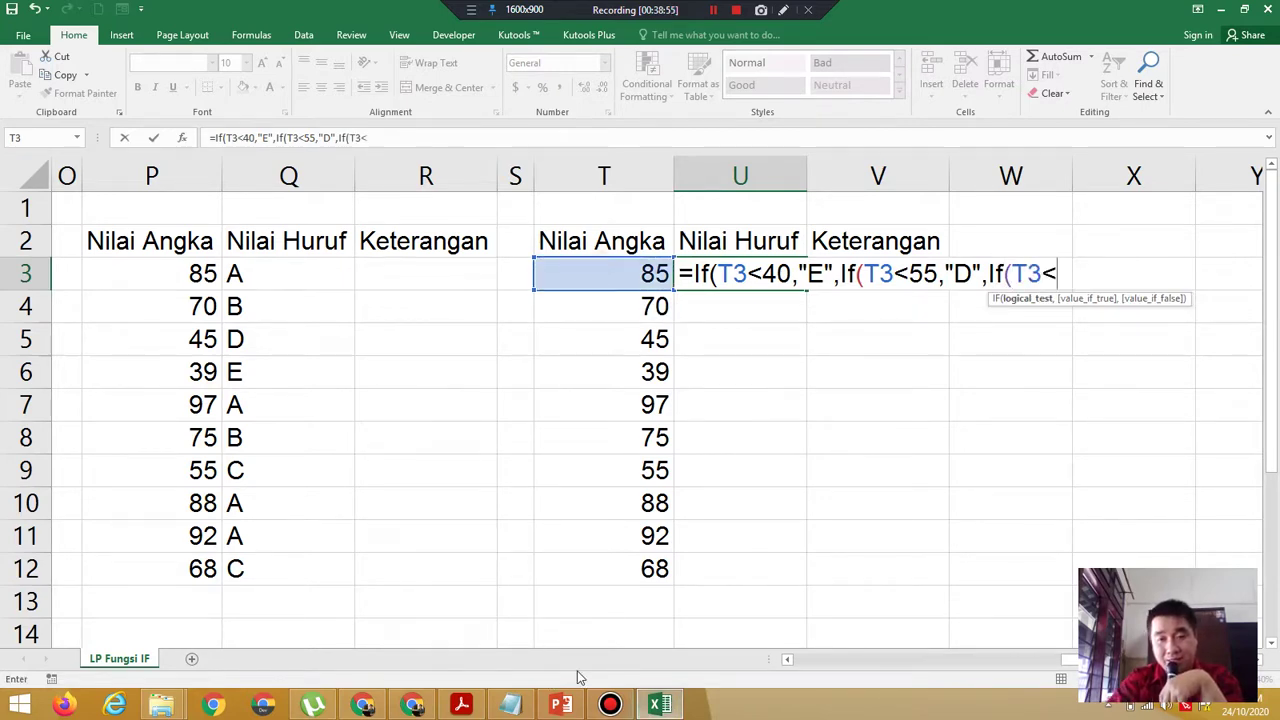
pyautogui.click(476, 708)
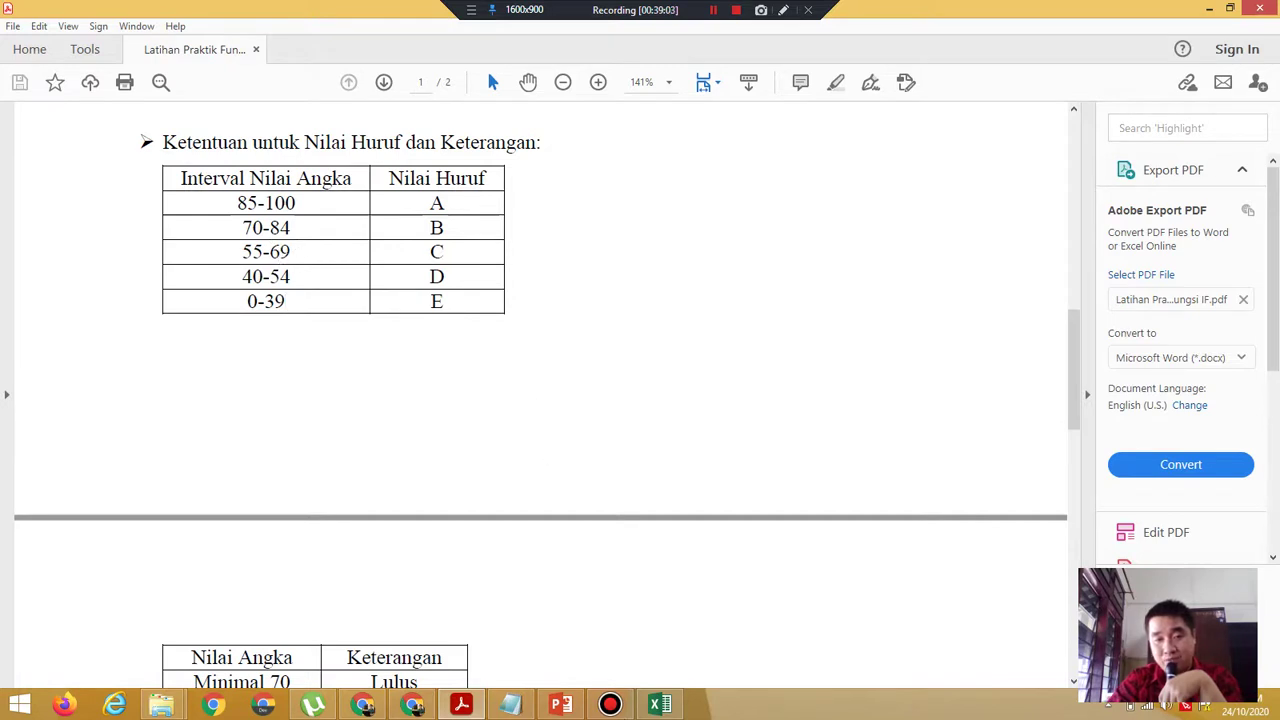
pyautogui.click(660, 706)
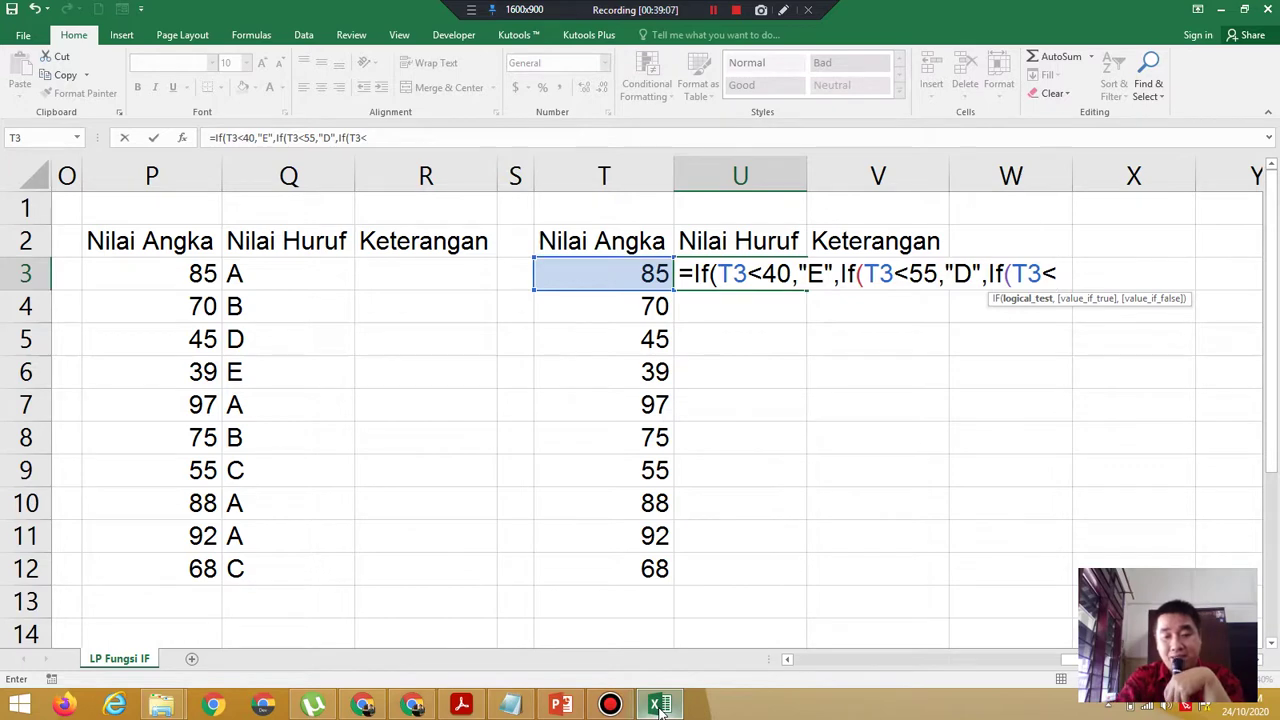
pyautogui.write('70')
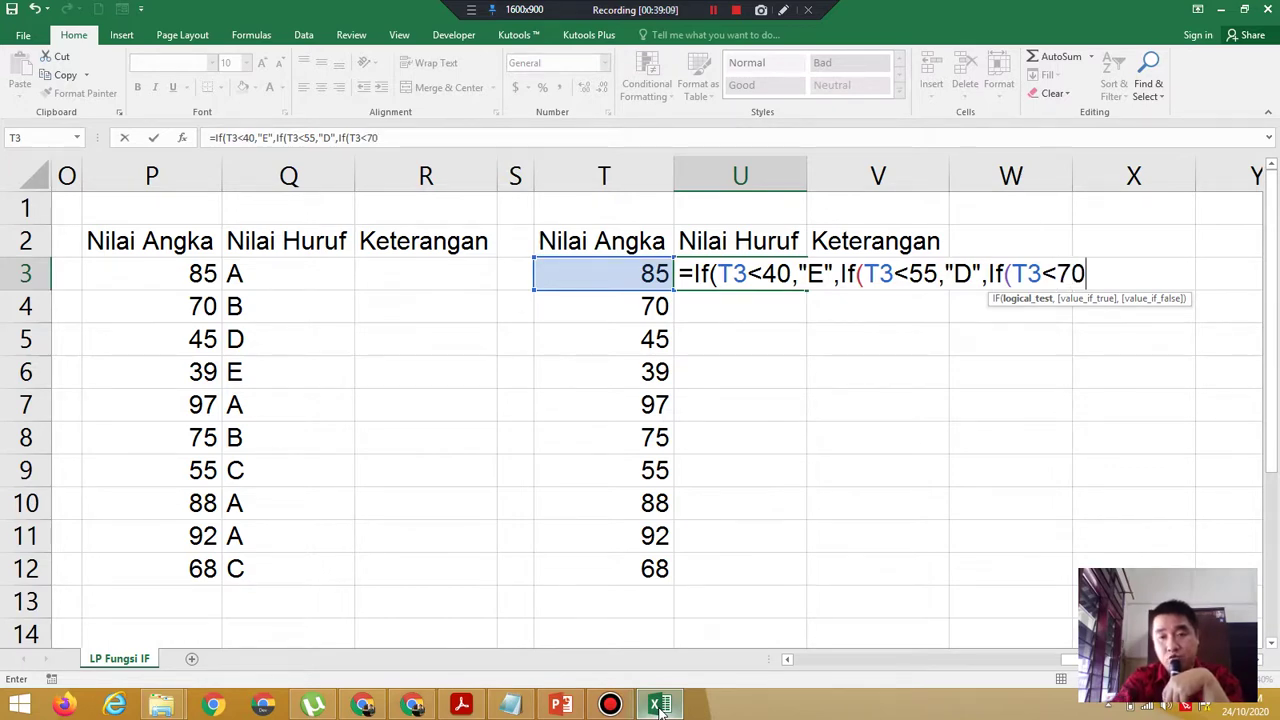
pyautogui.write(',"')
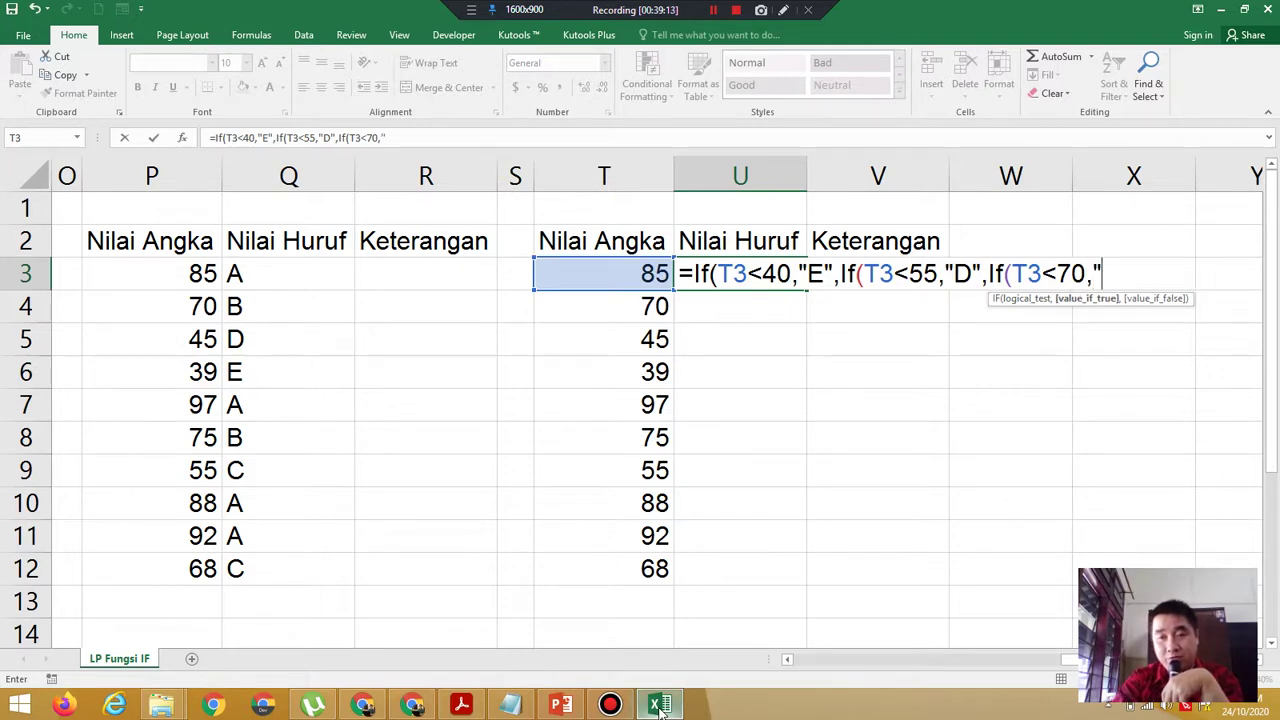
pyautogui.write('C"')
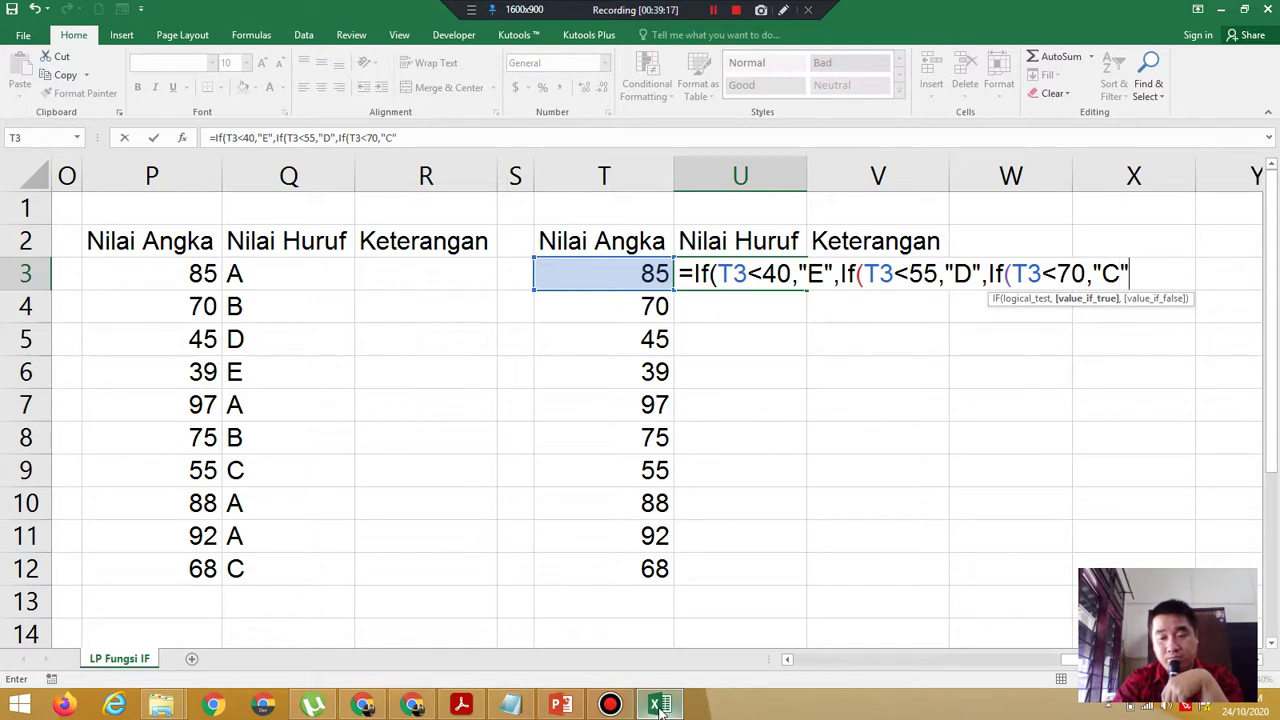
# Nest the fourth test, If(T3<85,"B", in the U3 formula, taking the limit from the PDF's grade table.
pyautogui.write(',If(')
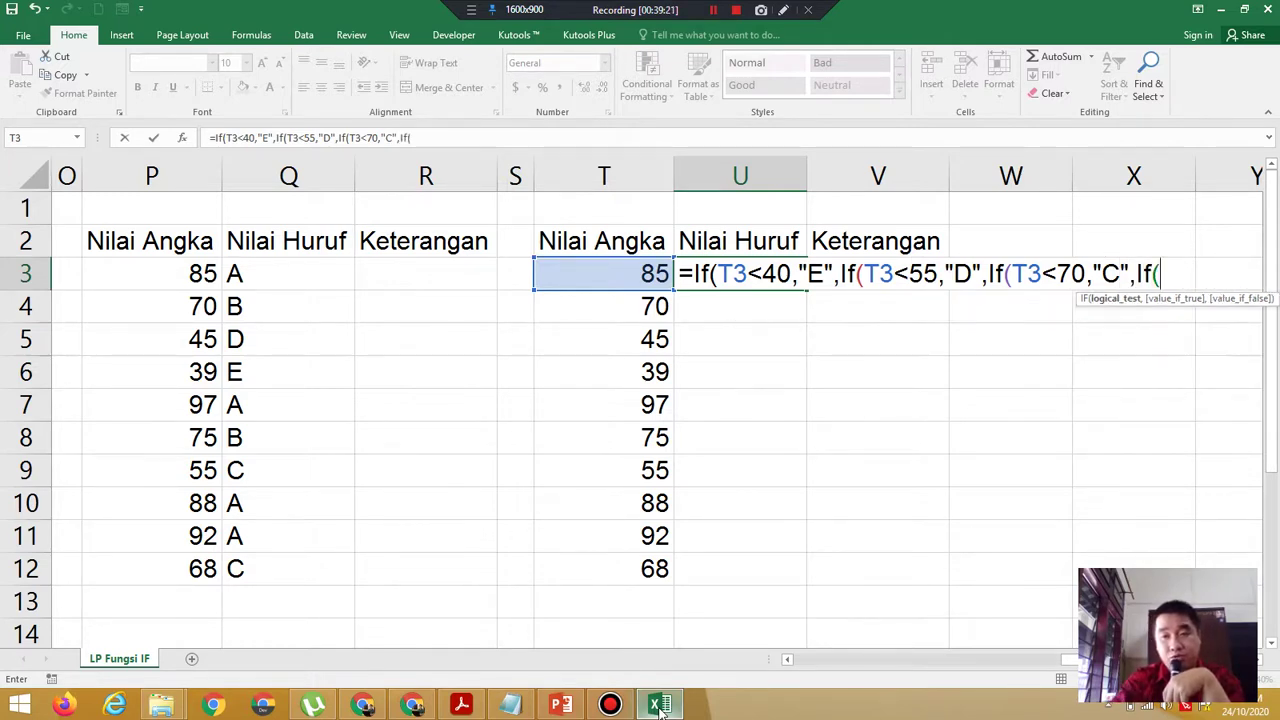
pyautogui.click(605, 276)
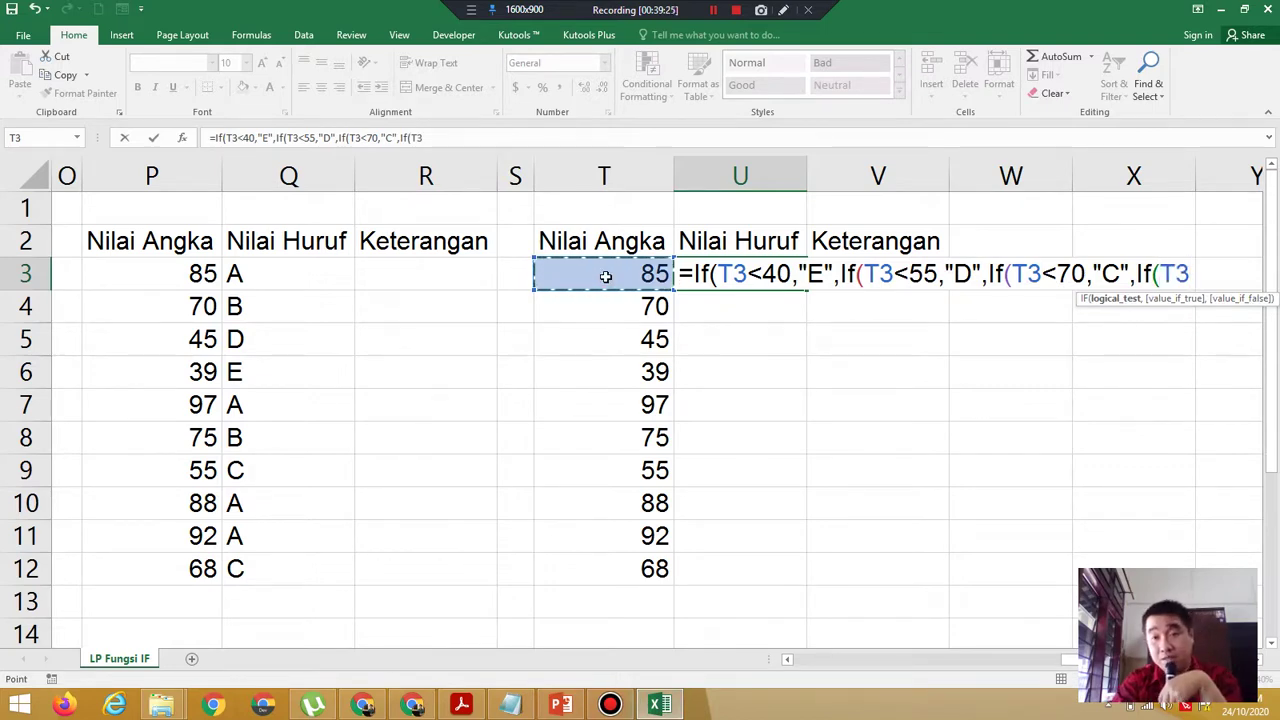
pyautogui.write('<')
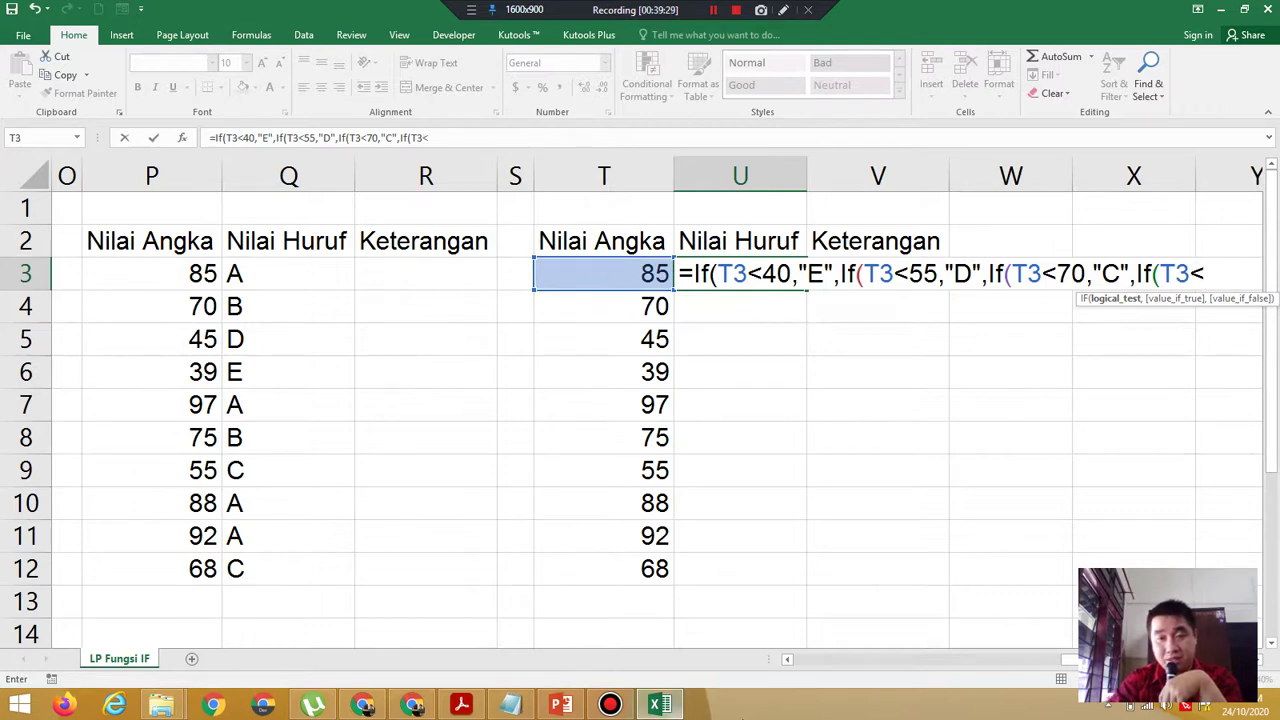
pyautogui.click(463, 706)
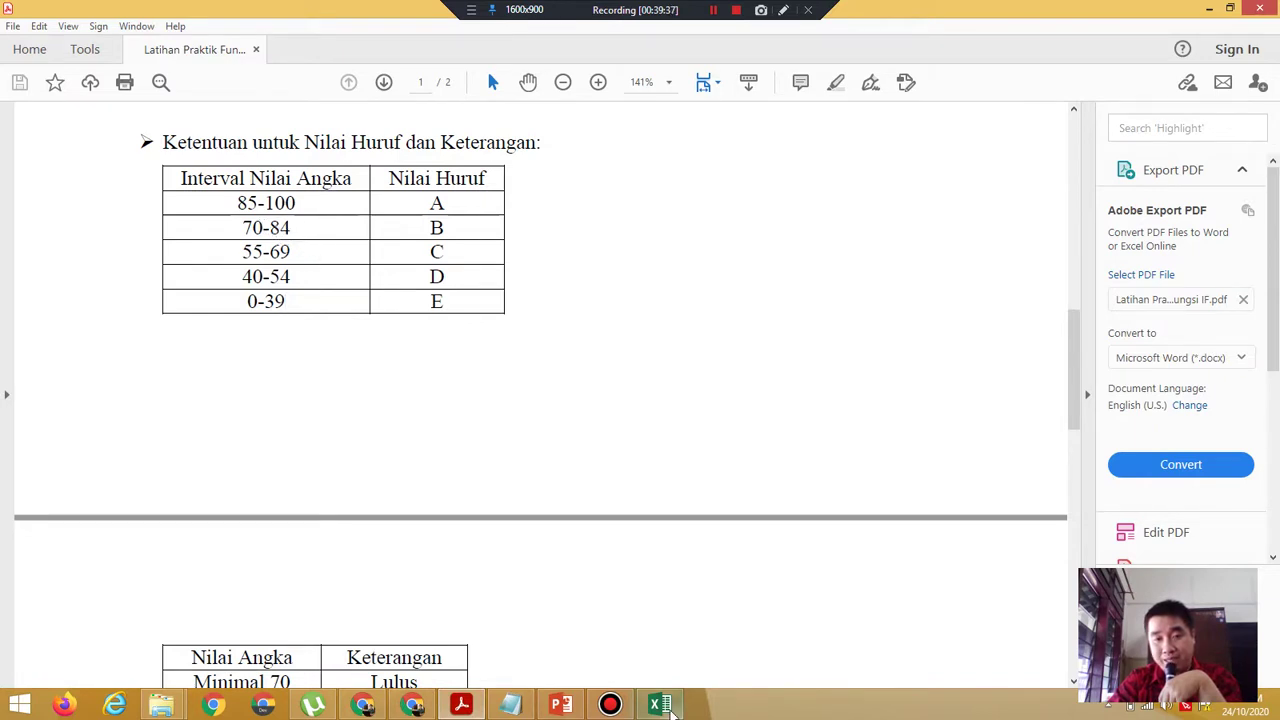
pyautogui.click(668, 706)
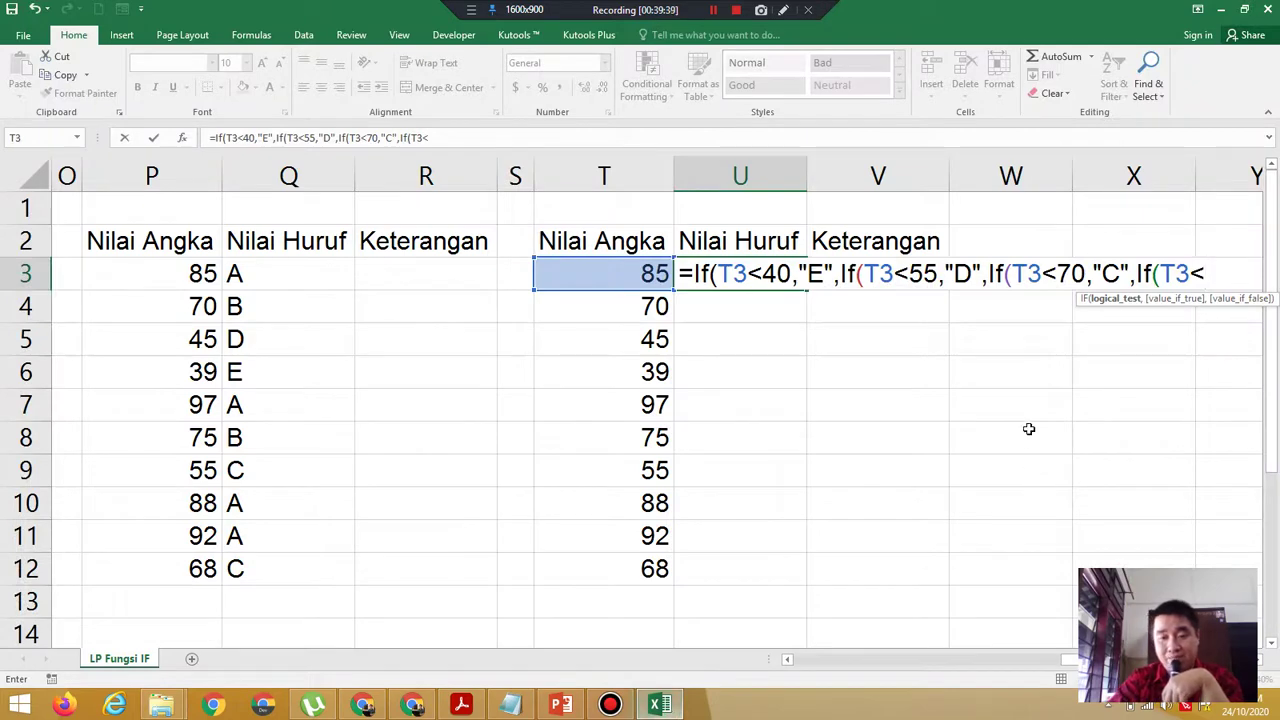
pyautogui.write('85')
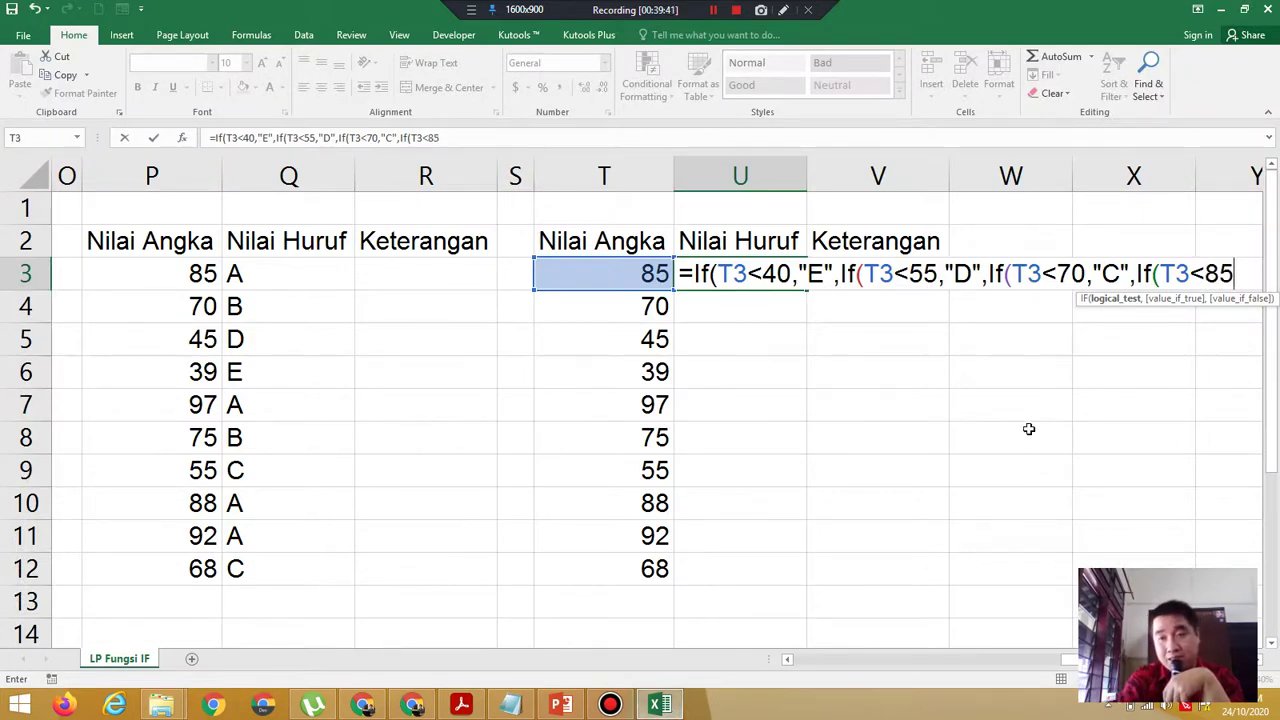
pyautogui.write(',"')
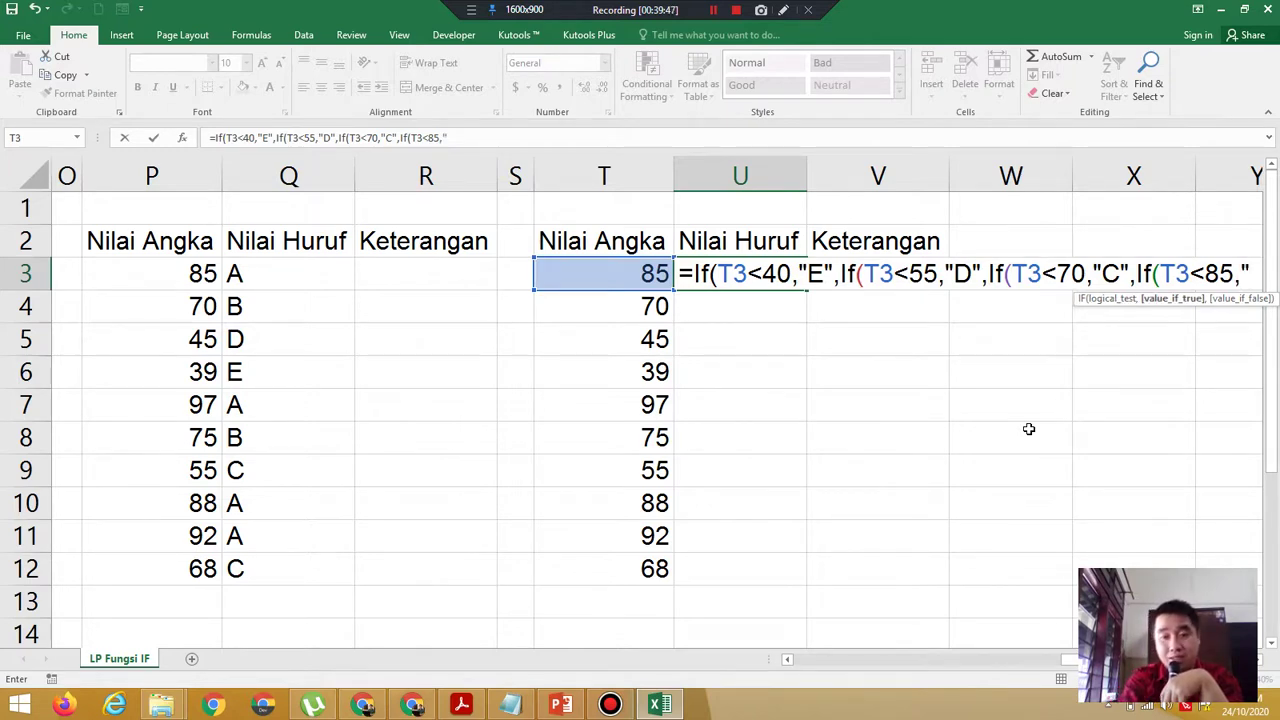
pyautogui.write('B",')
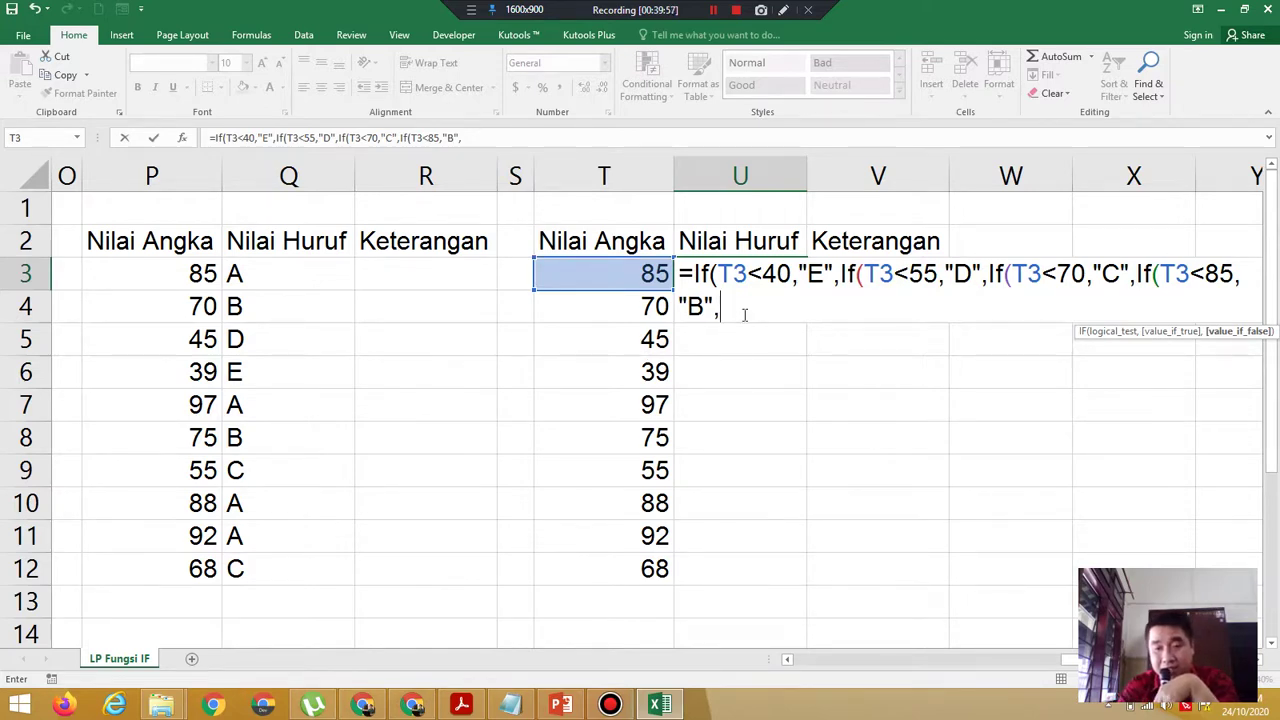
# Complete the U3 formula with "A" as the final otherwise-result, closing all four IF functions.
pyautogui.write('"')
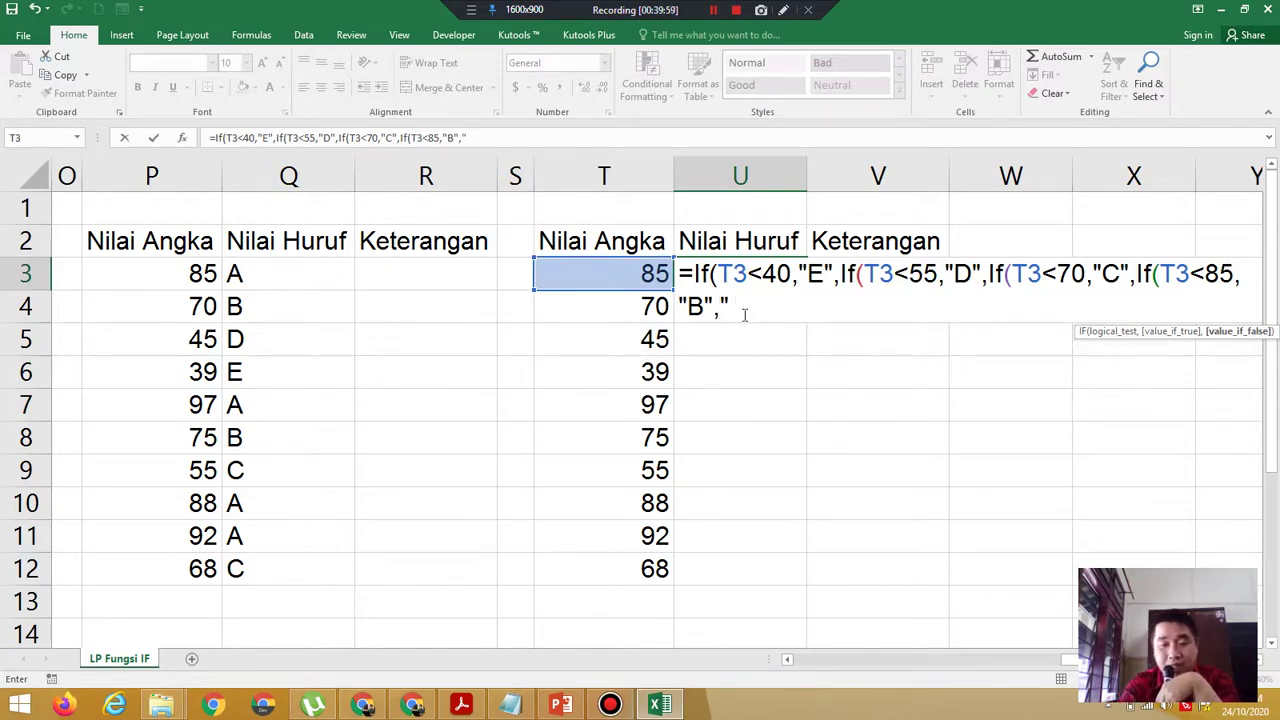
pyautogui.write('A"')
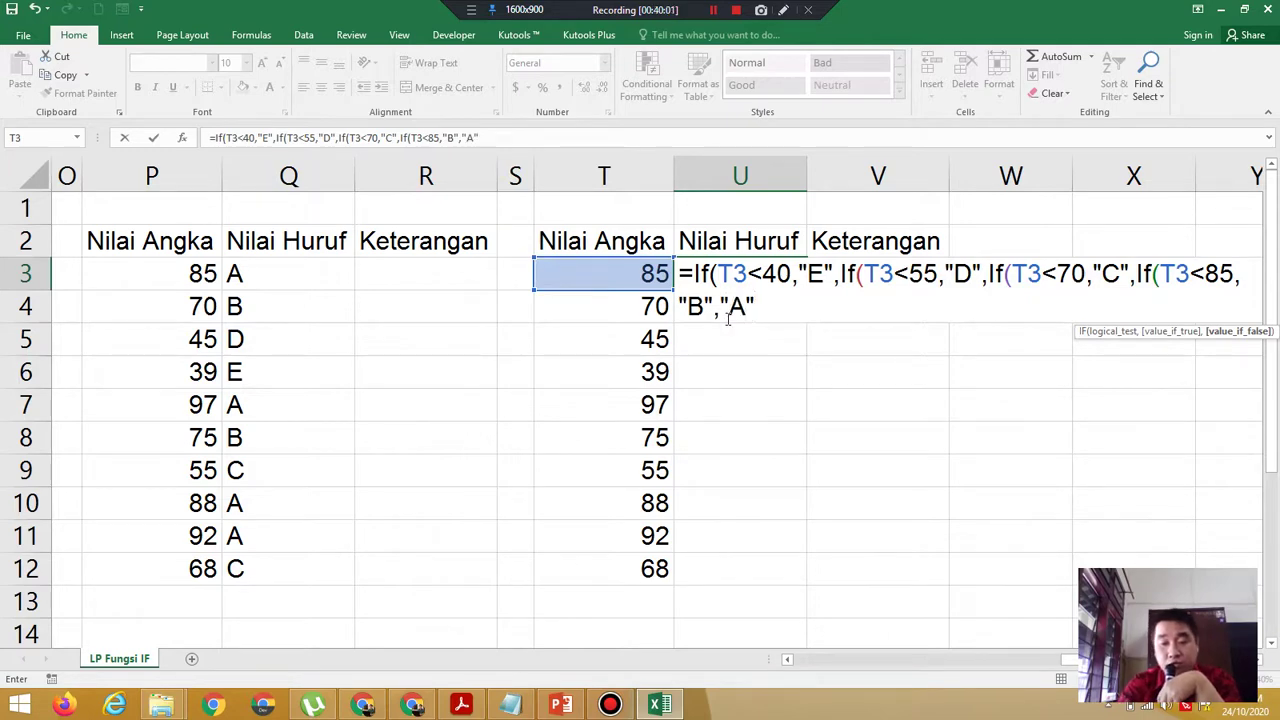
pyautogui.write('))))')
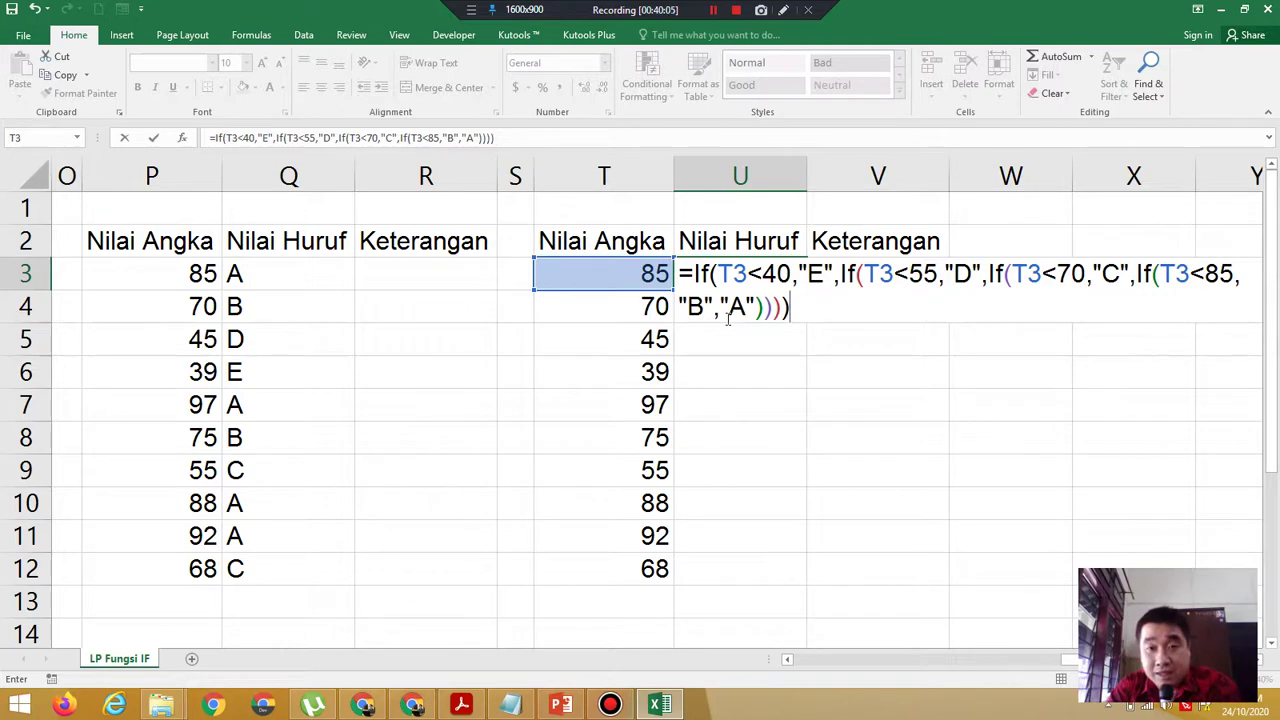
pyautogui.press('Return')
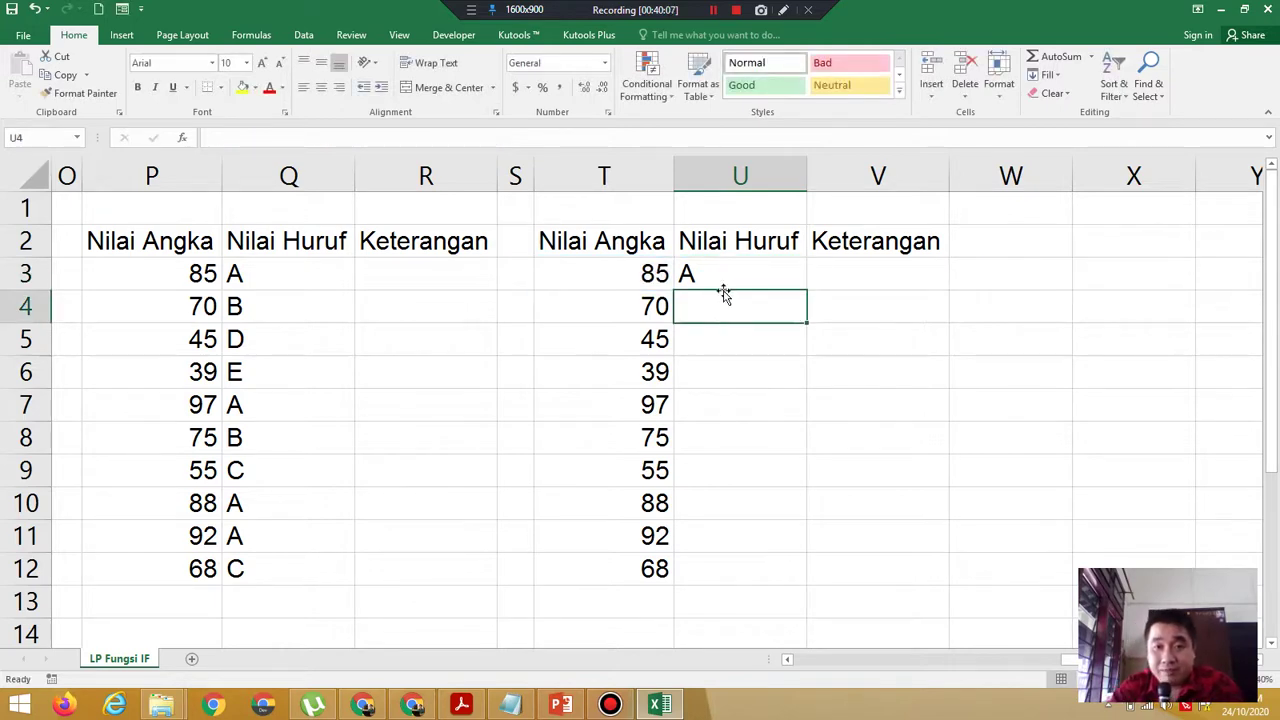
# Fill the U3 grade formula down through U12 and compare it with the less-than-or-equal formula in column Q.
pyautogui.click(722, 277)
pyautogui.moveTo(807, 290); pyautogui.dragTo(765, 579)
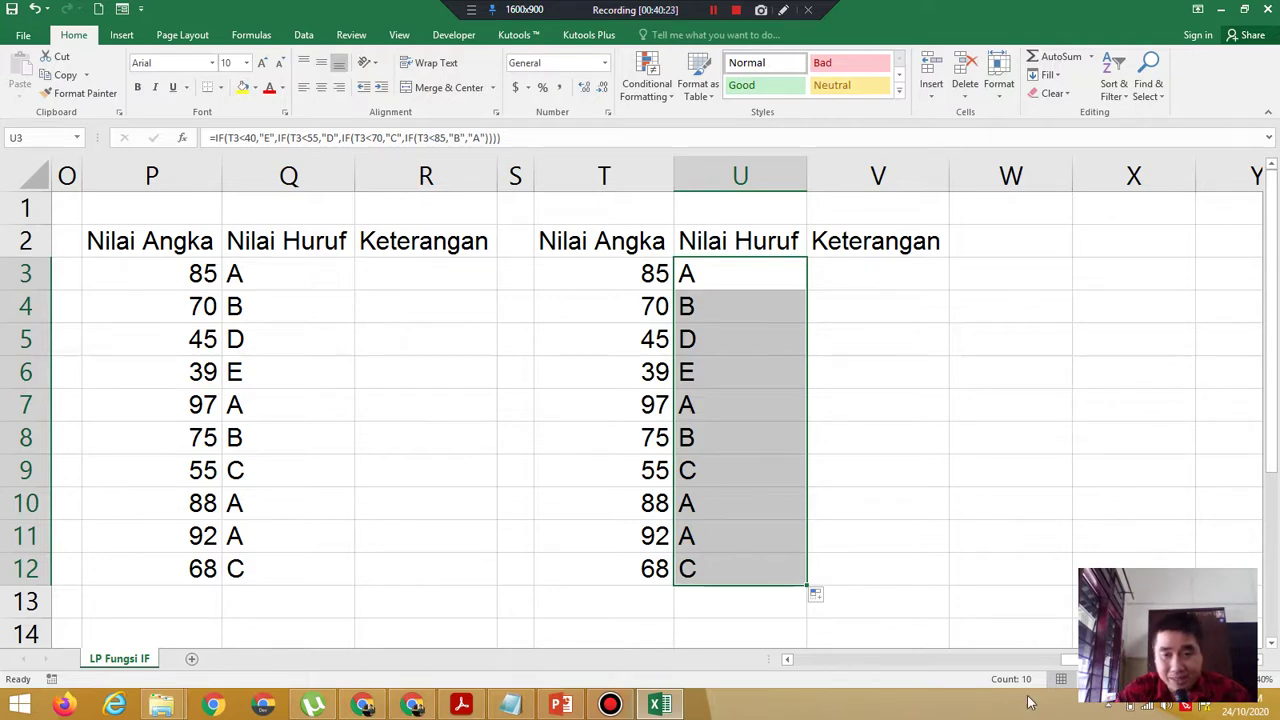
pyautogui.click(753, 345)
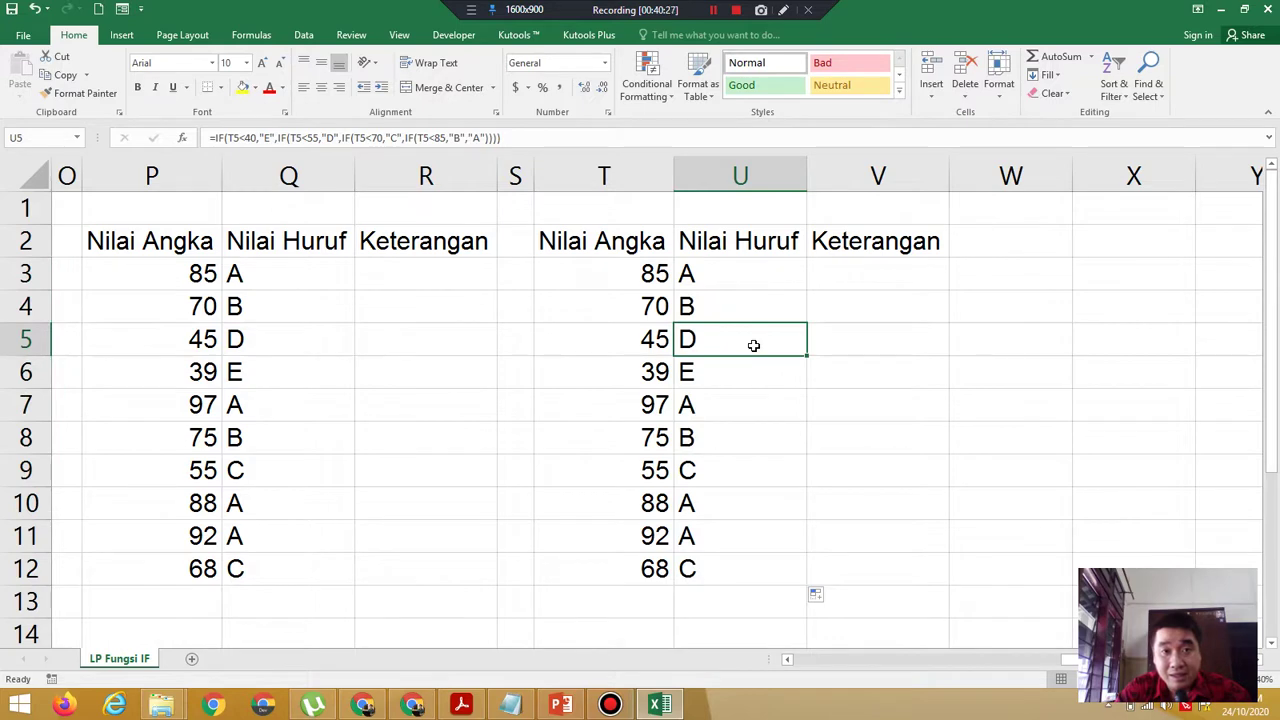
pyautogui.click(258, 427)
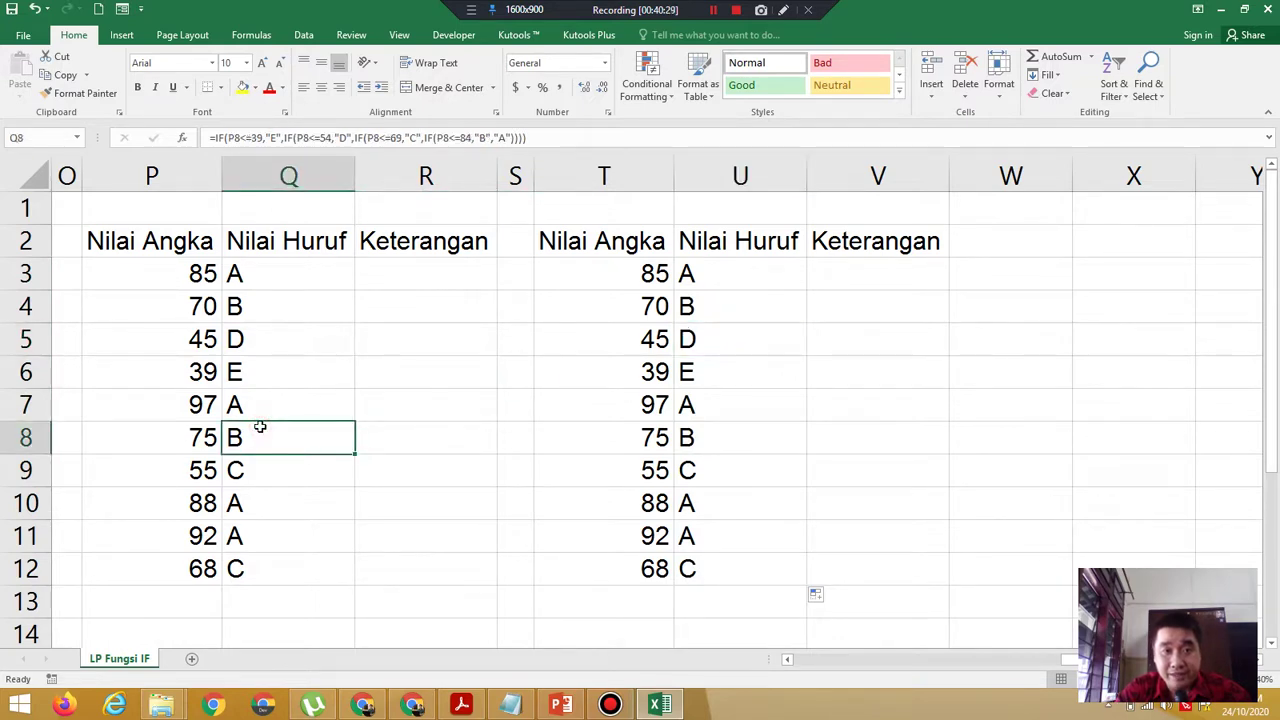
# Consult the Keterangan table on page 2 of the PDF and start an IF formula in J3 testing H3.
pyautogui.moveTo(1110, 662); pyautogui.dragTo(957, 675)
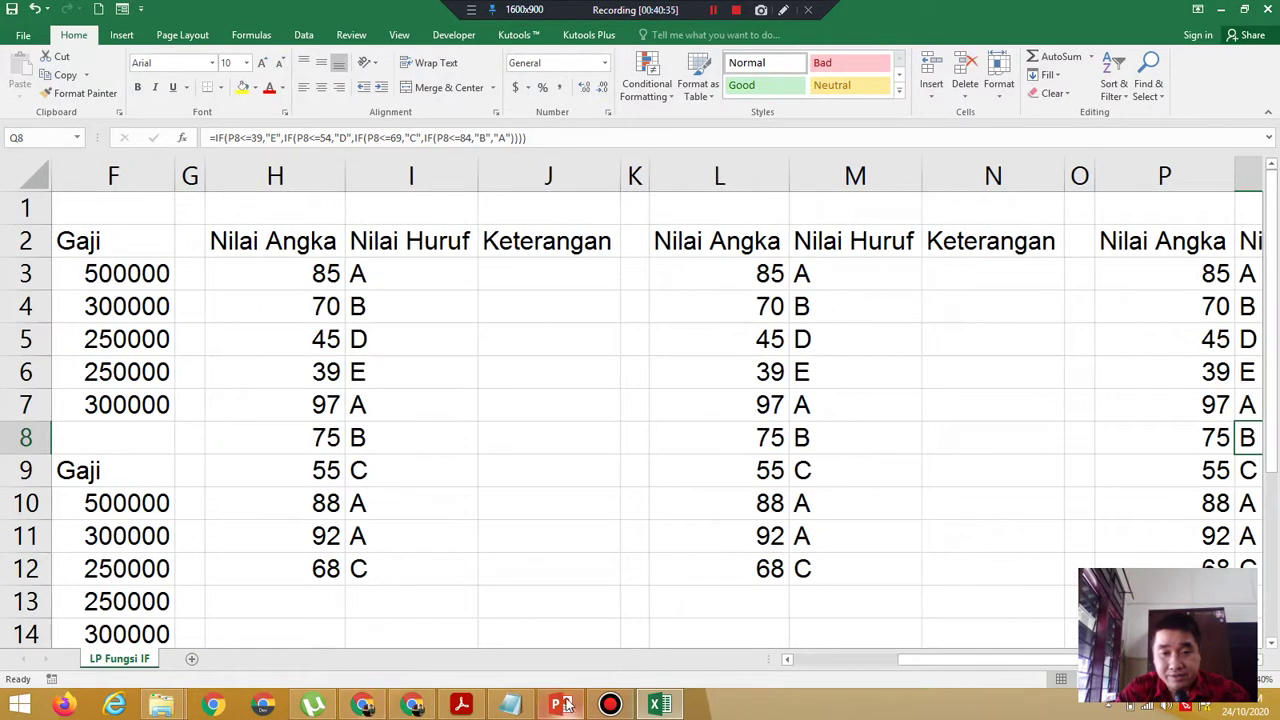
pyautogui.click(461, 705)
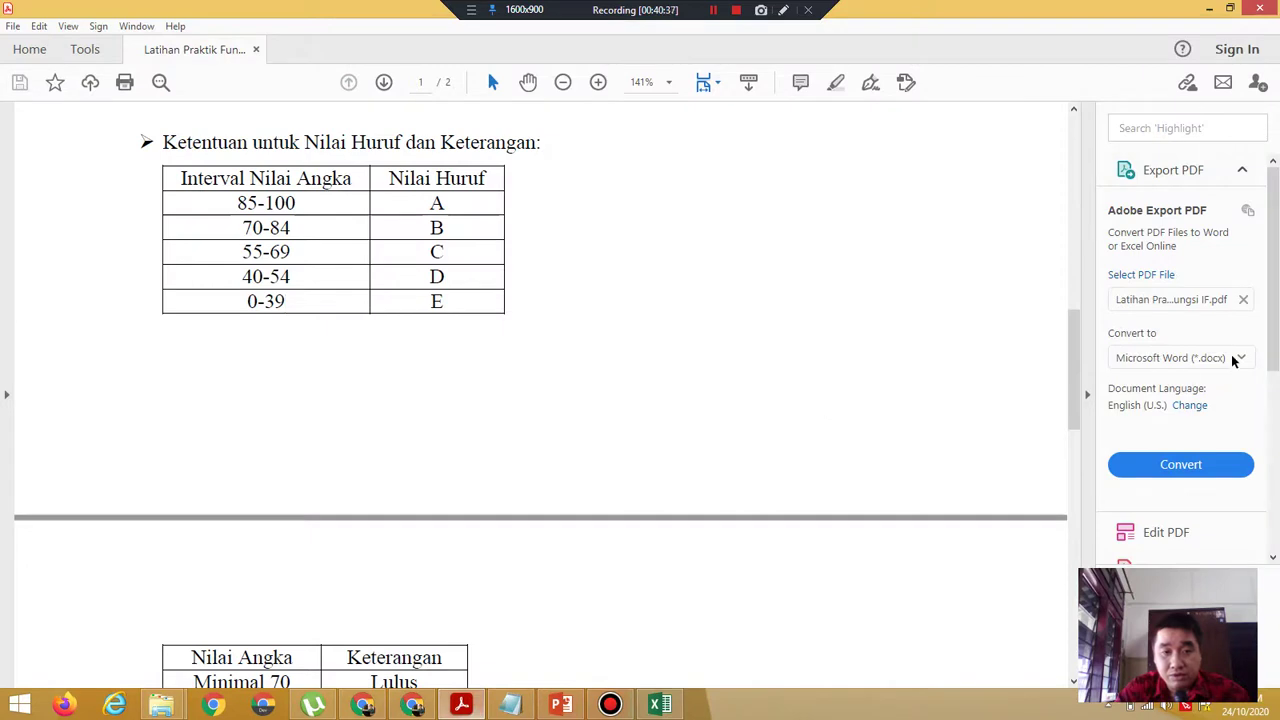
pyautogui.moveTo(1072, 366); pyautogui.dragTo(1105, 463)
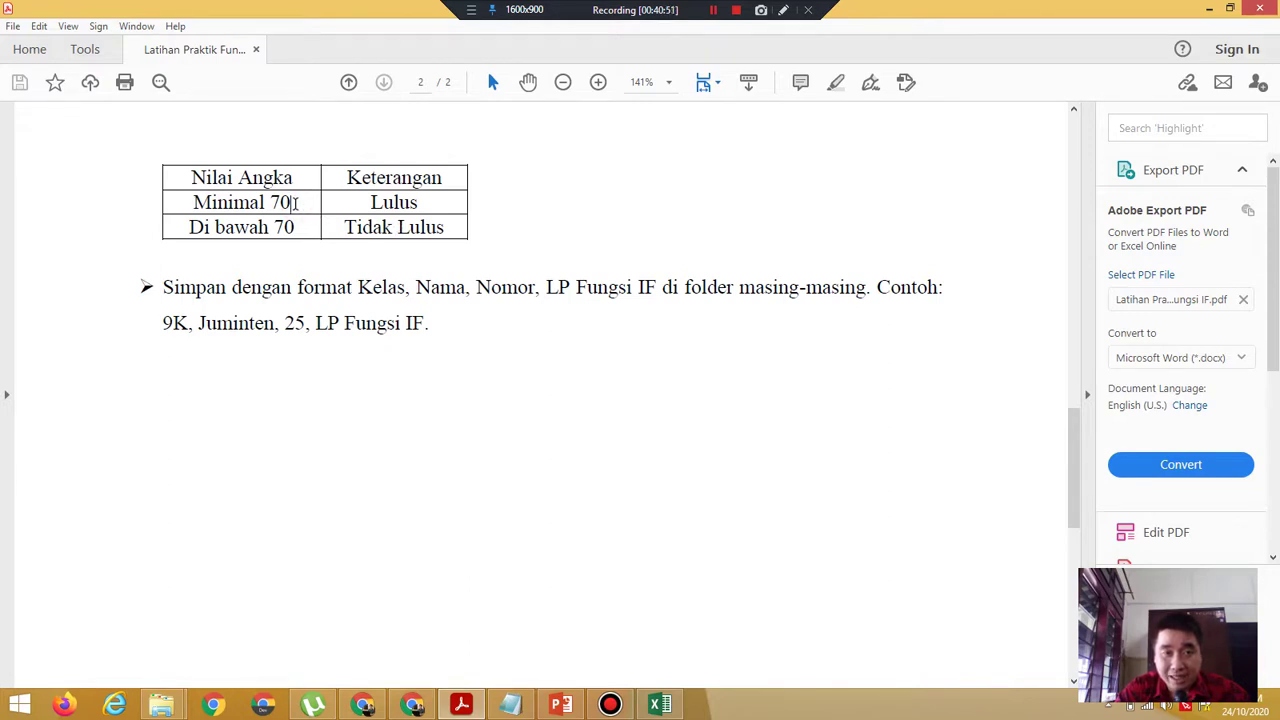
pyautogui.click(296, 203)
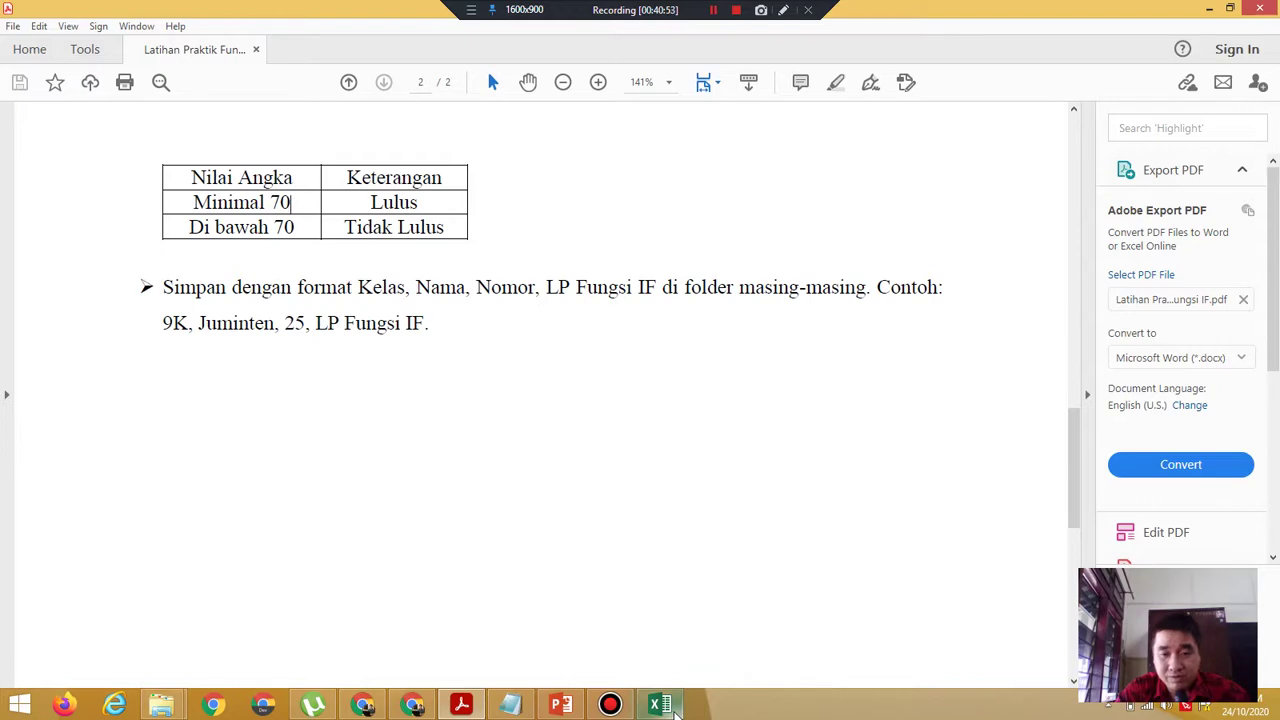
pyautogui.click(673, 711)
pyautogui.click(555, 275)
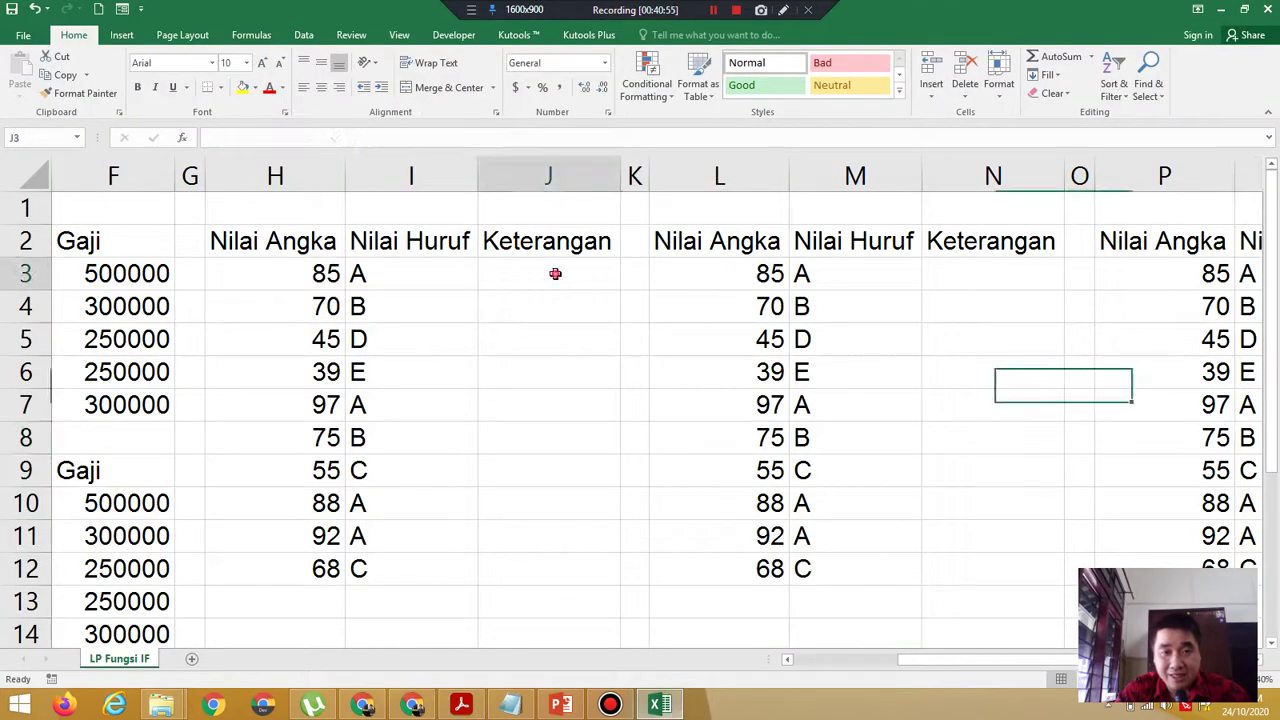
pyautogui.write('=')
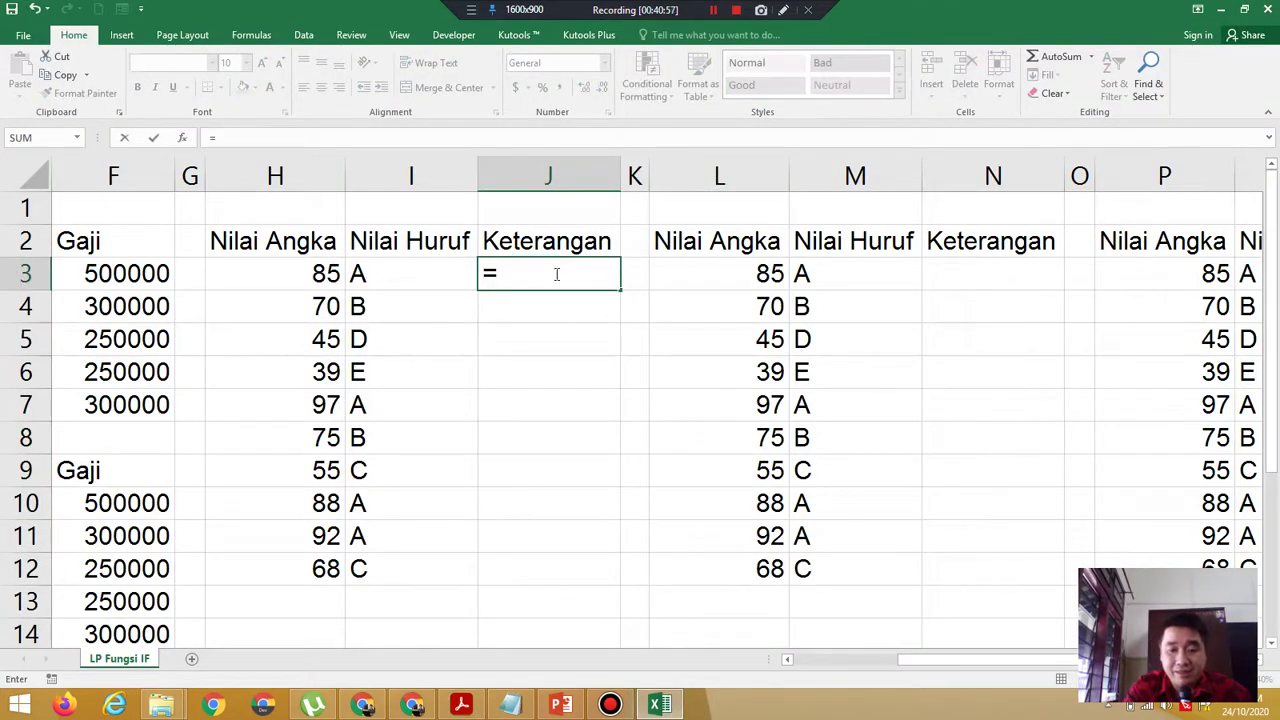
pyautogui.write('If(')
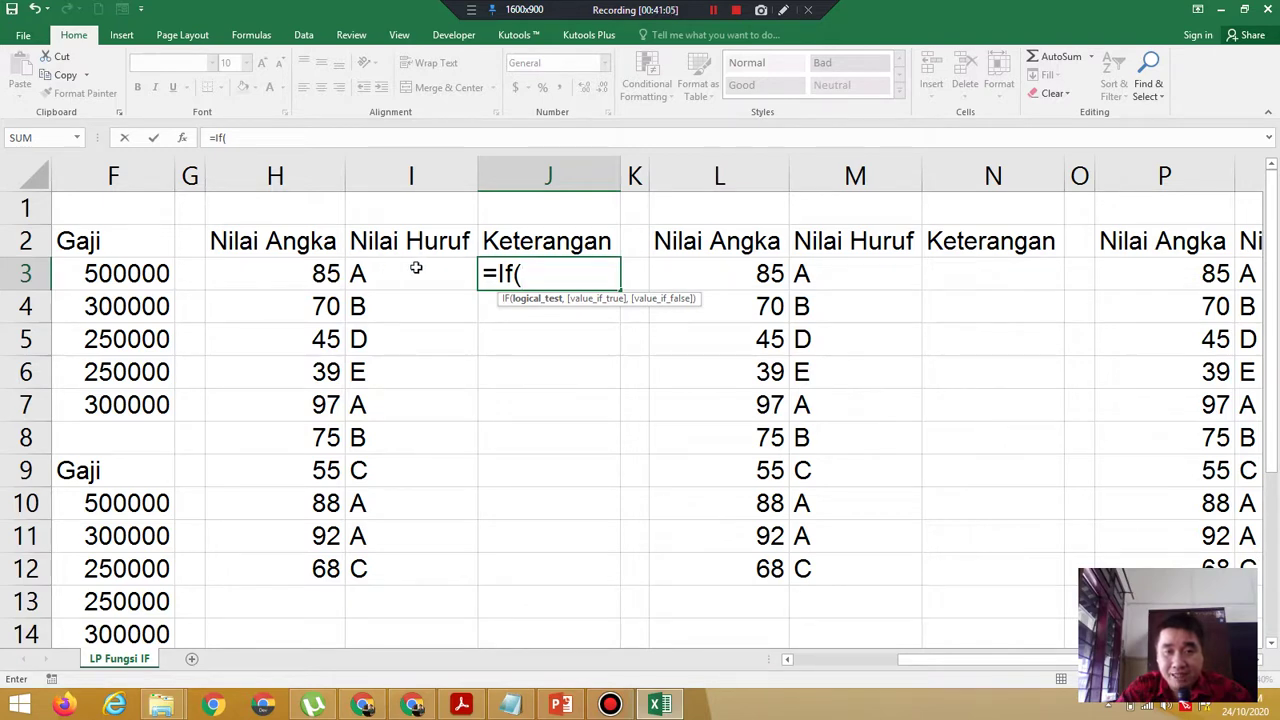
pyautogui.click(313, 283)
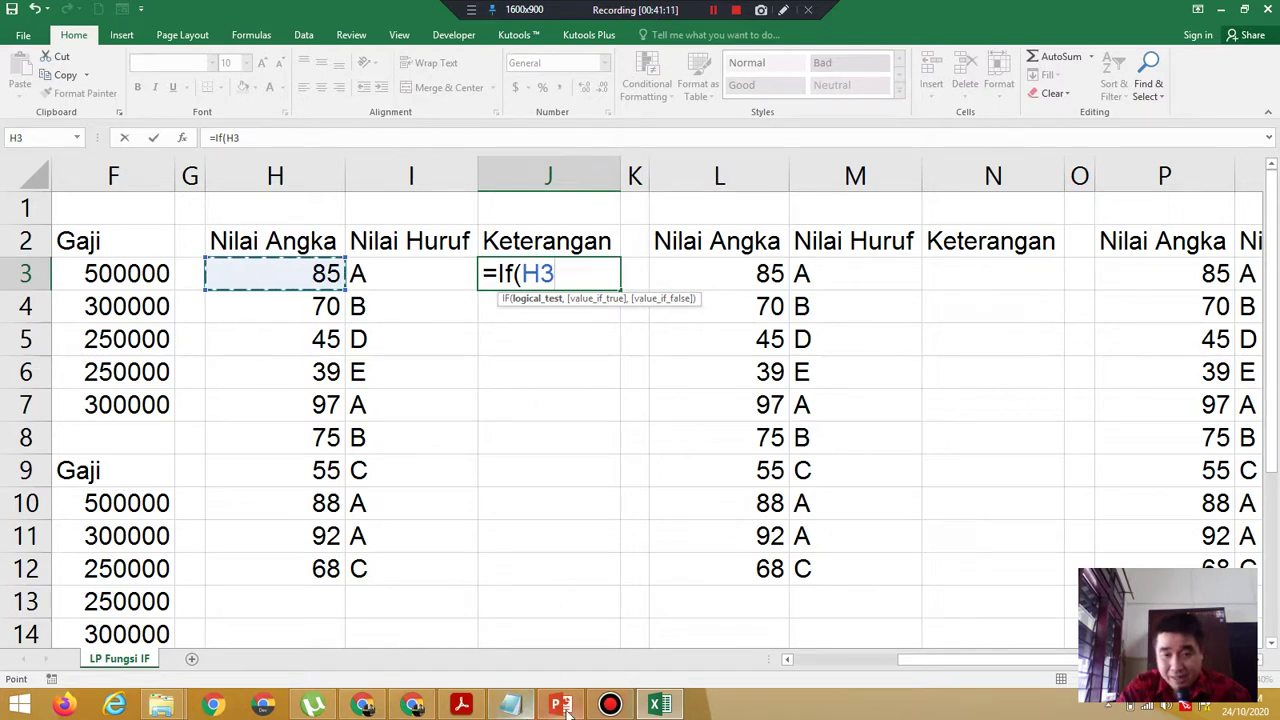
# Set the J3 test to H3>=70 with "Lulus" as the true result, taking the minimum from the PDF's Keterangan table.
pyautogui.click(461, 705)
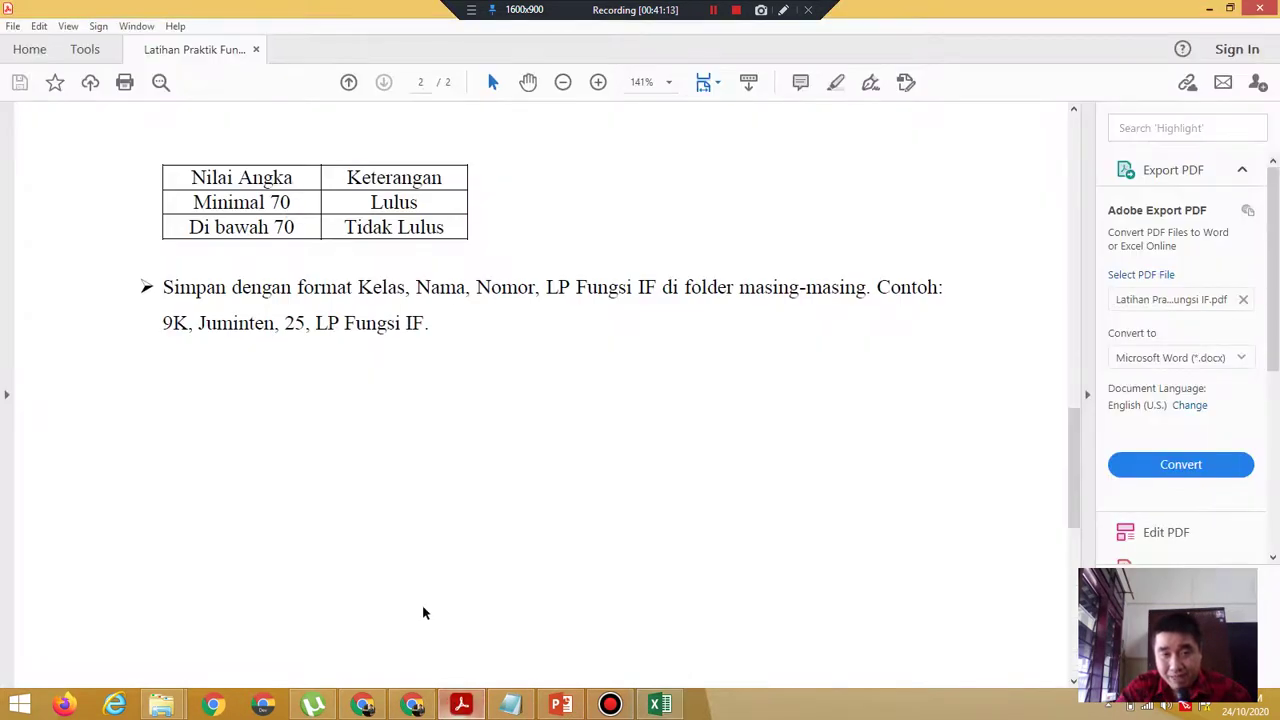
pyautogui.click(670, 705)
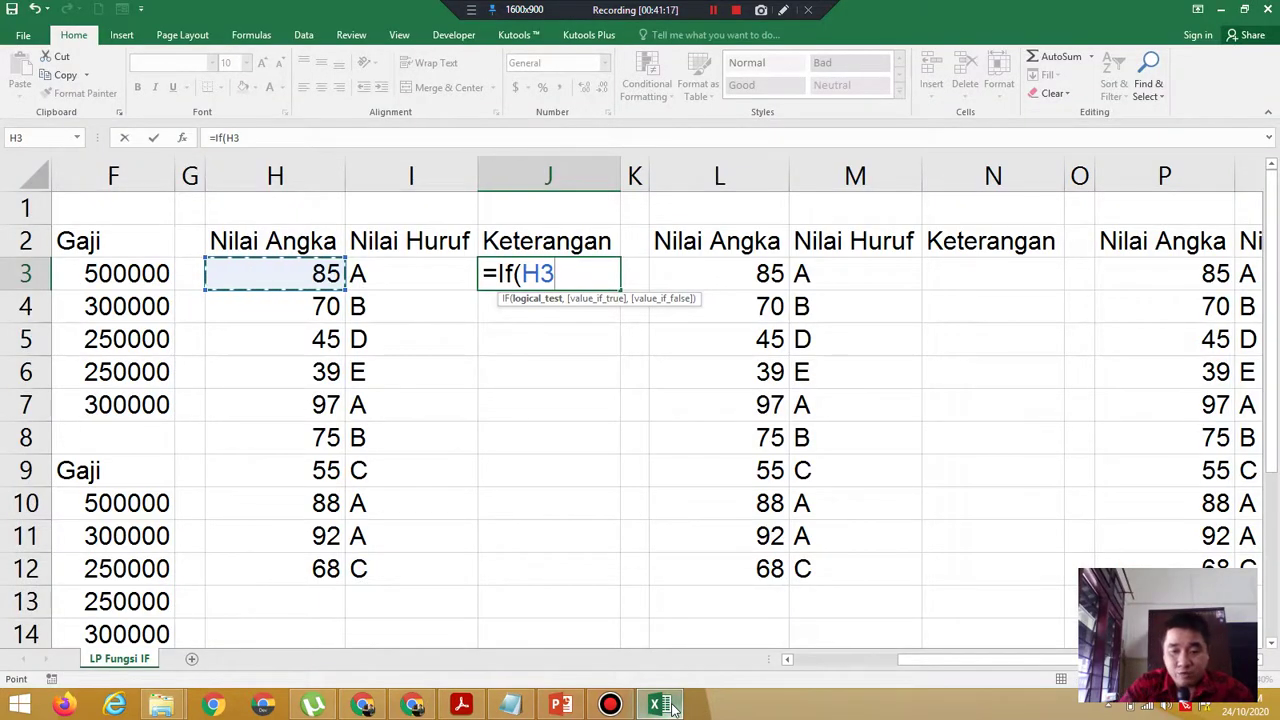
pyautogui.write('>=')
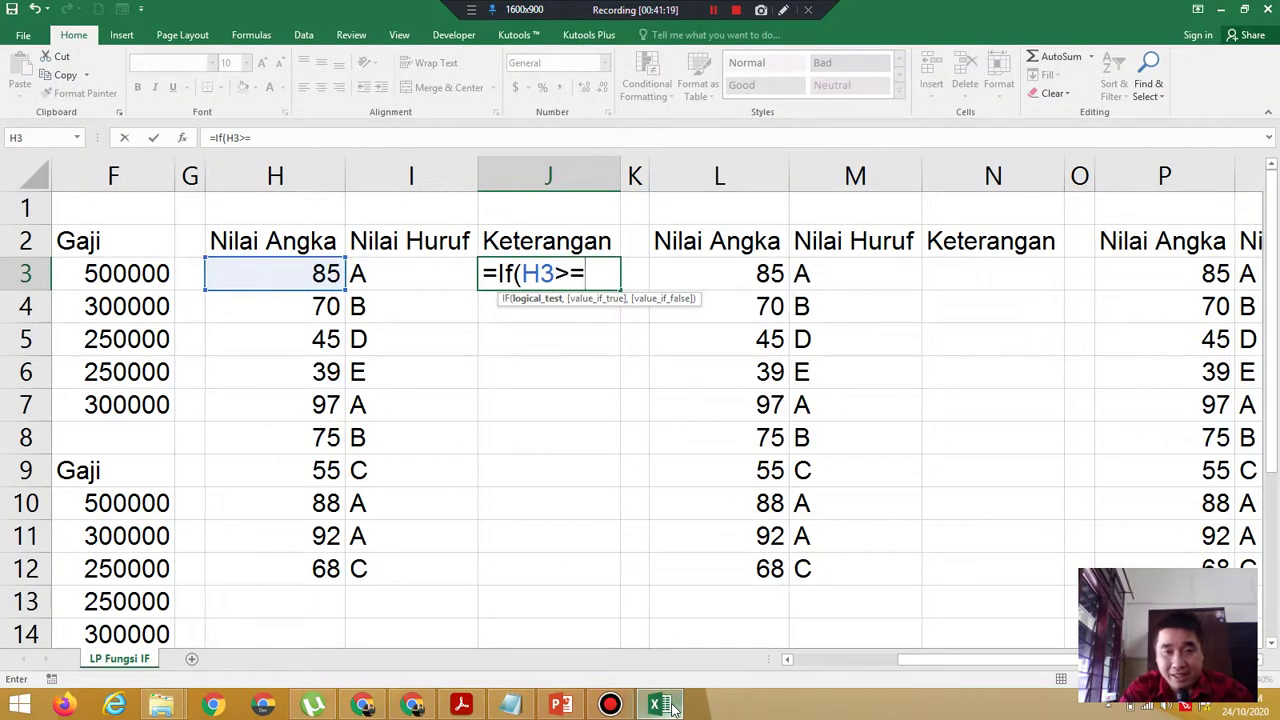
pyautogui.write('7')
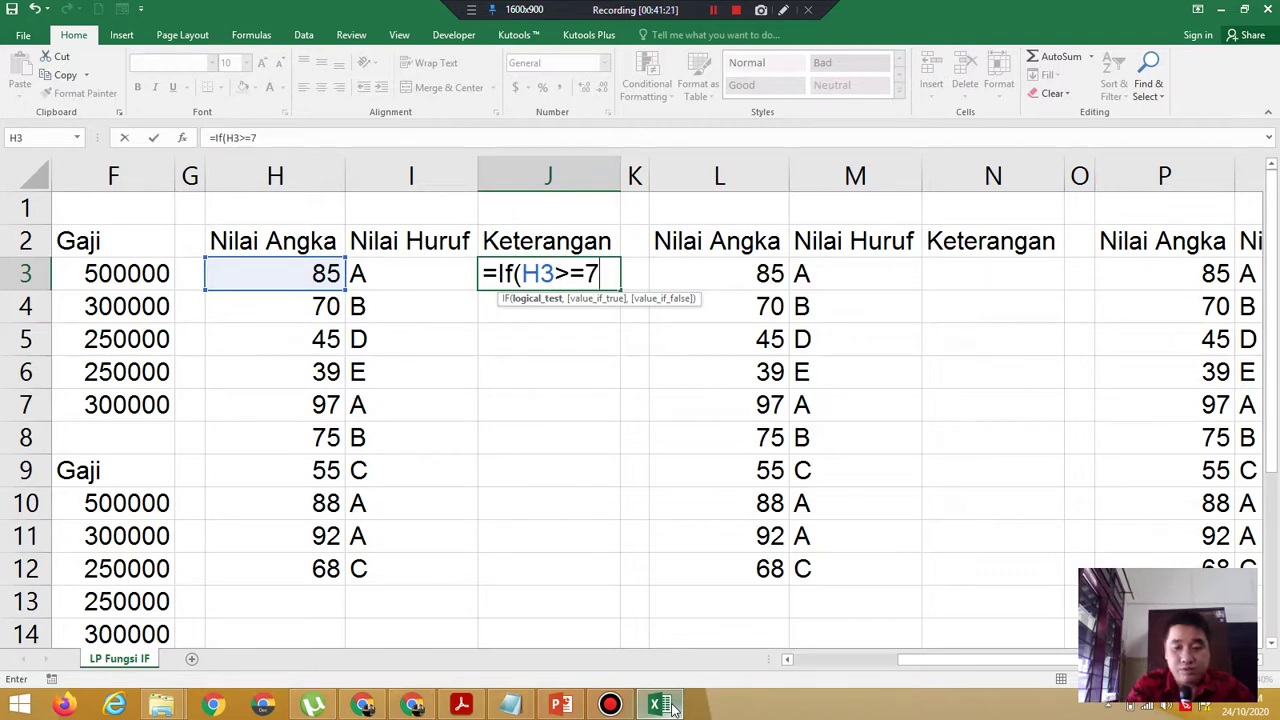
pyautogui.write('0,')
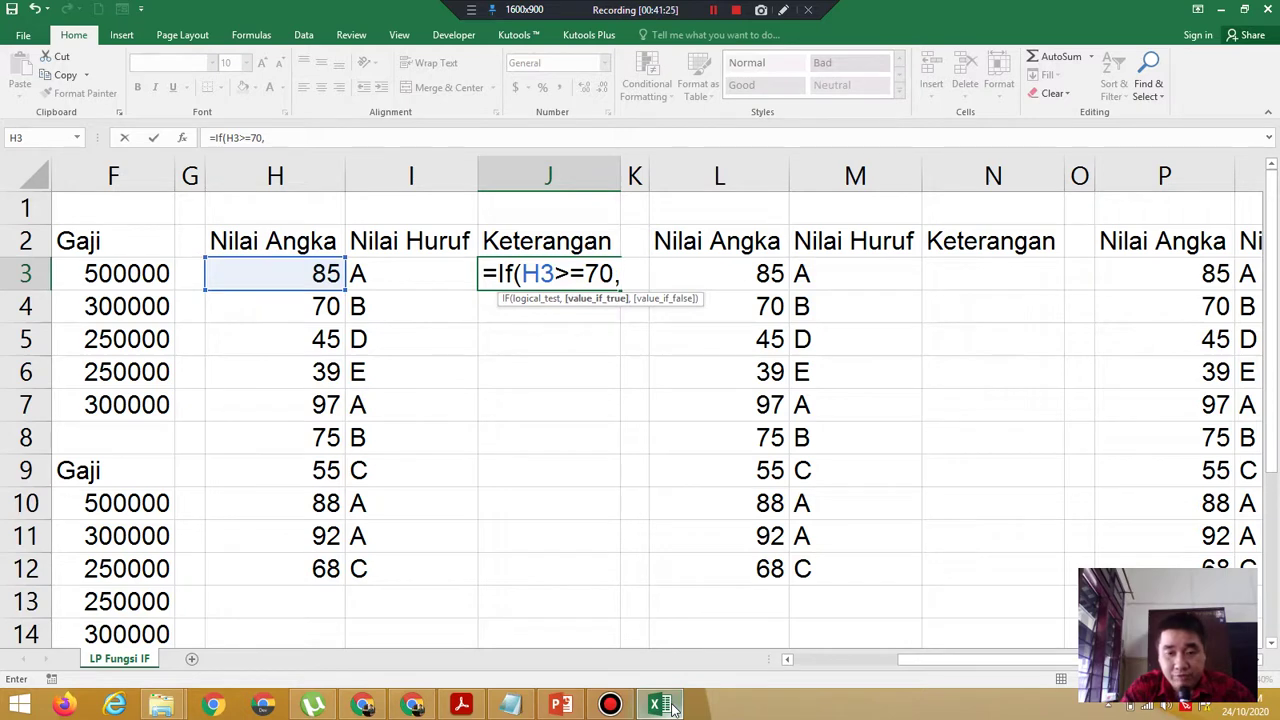
pyautogui.write('"')
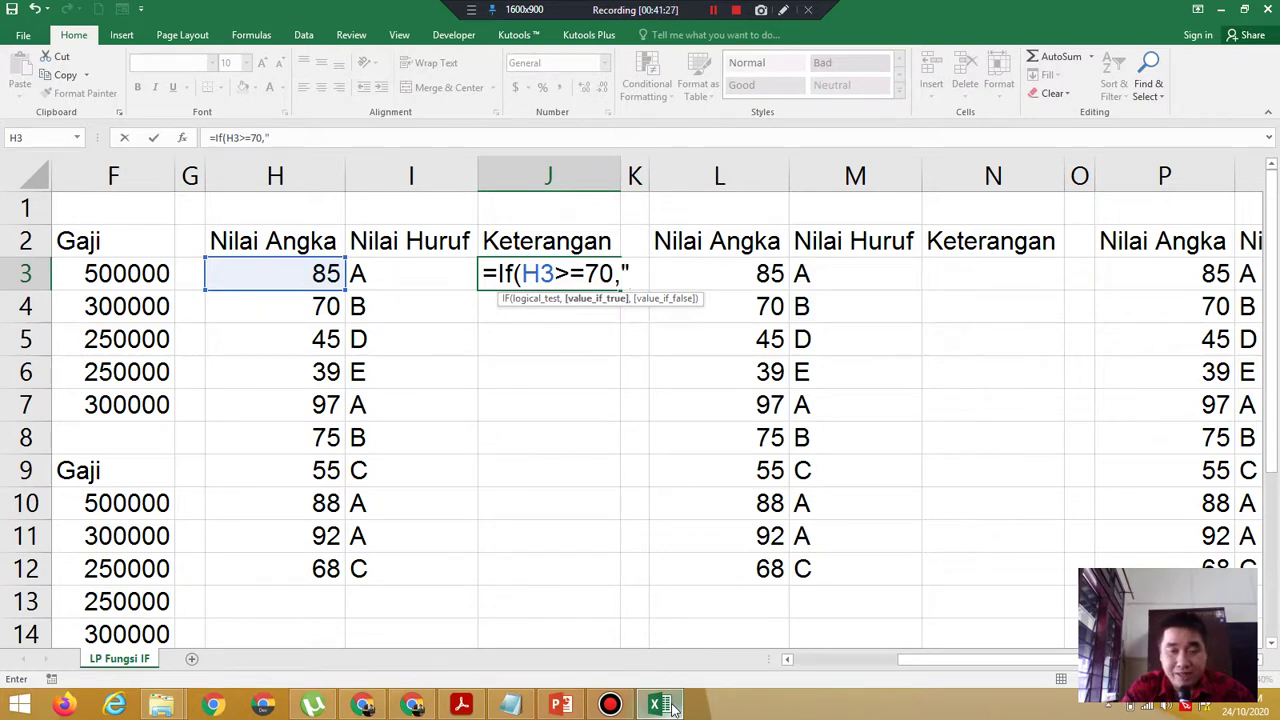
pyautogui.write('Lulu')
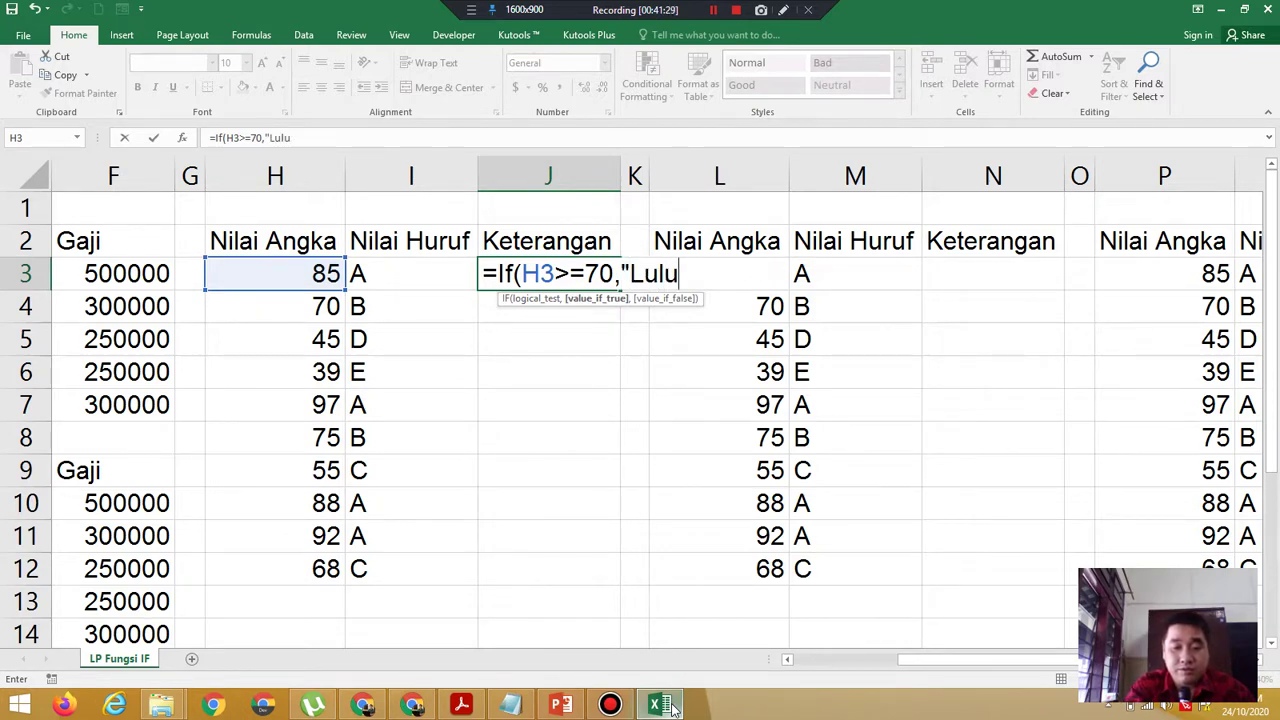
pyautogui.write('s"')
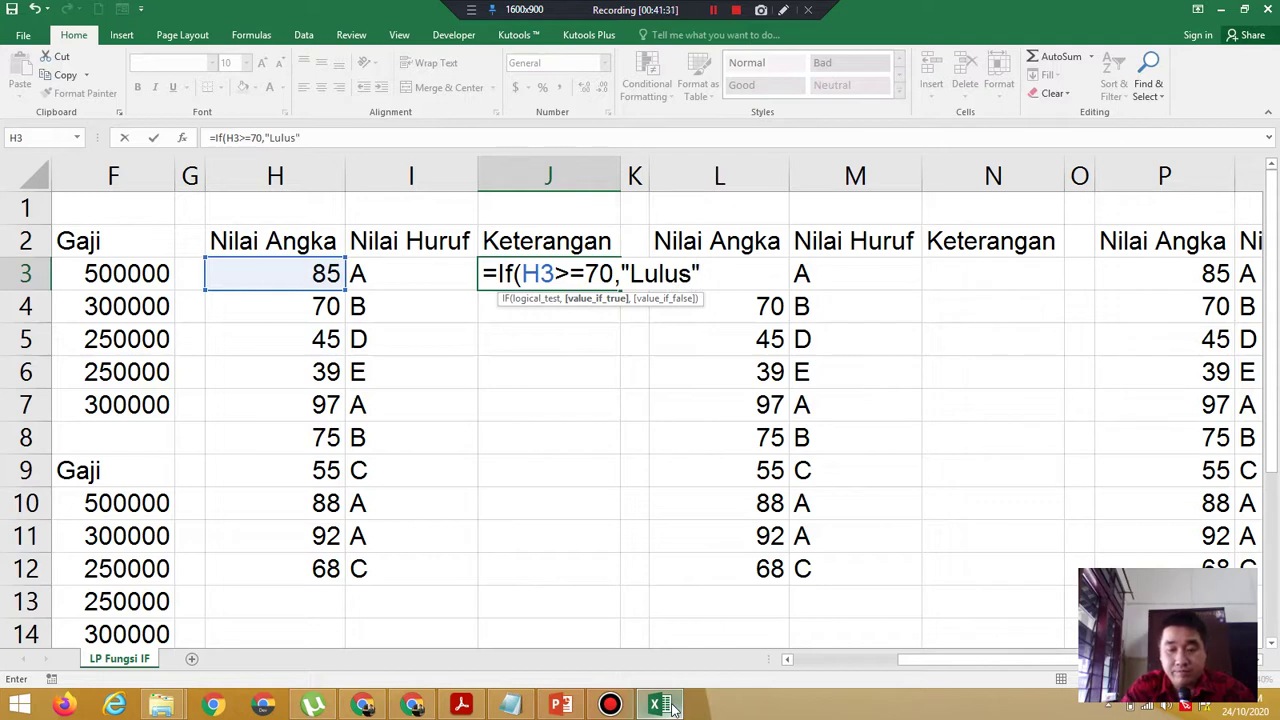
pyautogui.write(',')
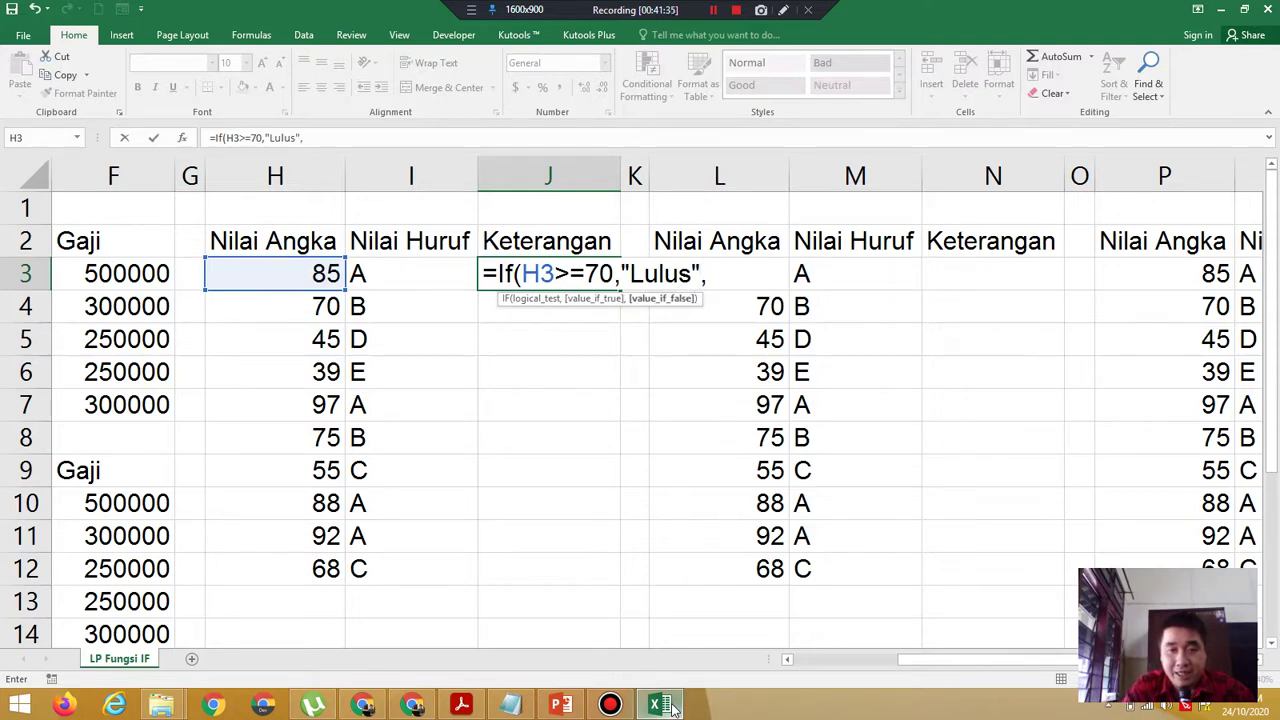
# Complete the J3 formula with "Tidak Lulus" as the false result, checking the wording in the PDF.
pyautogui.click(461, 705)
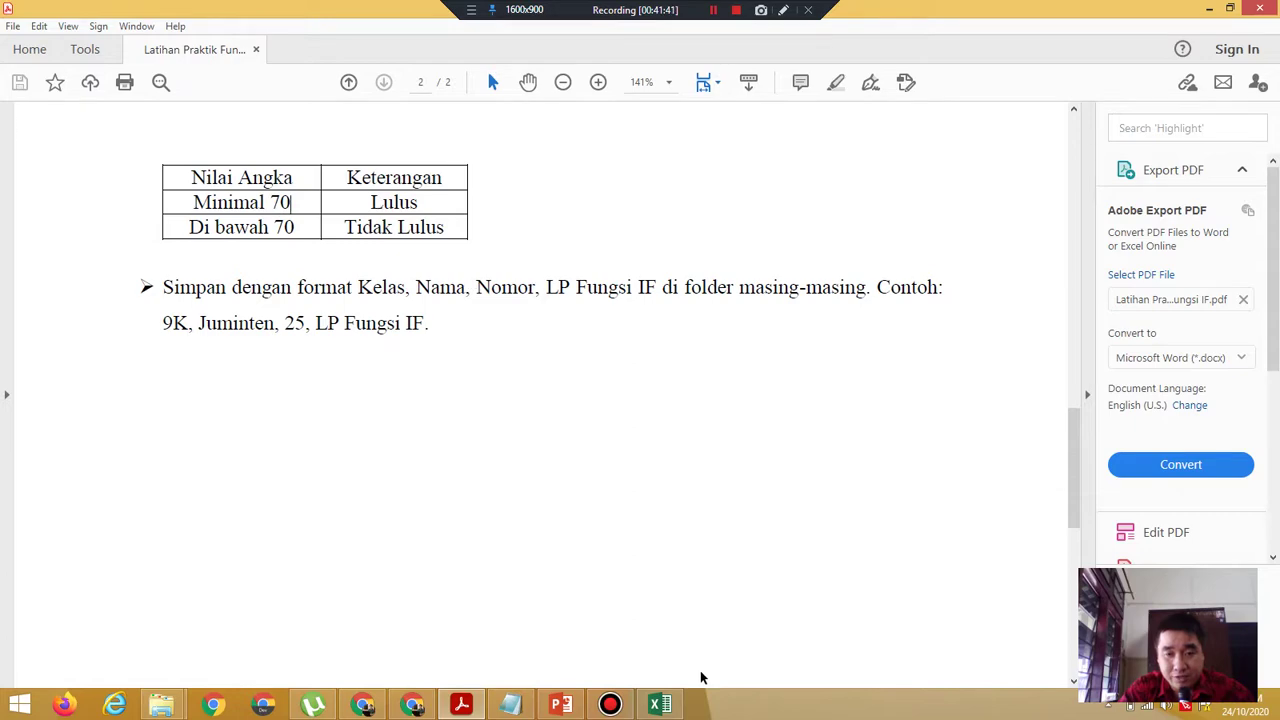
pyautogui.click(660, 708)
pyautogui.write('"')
pyautogui.write('Ti')
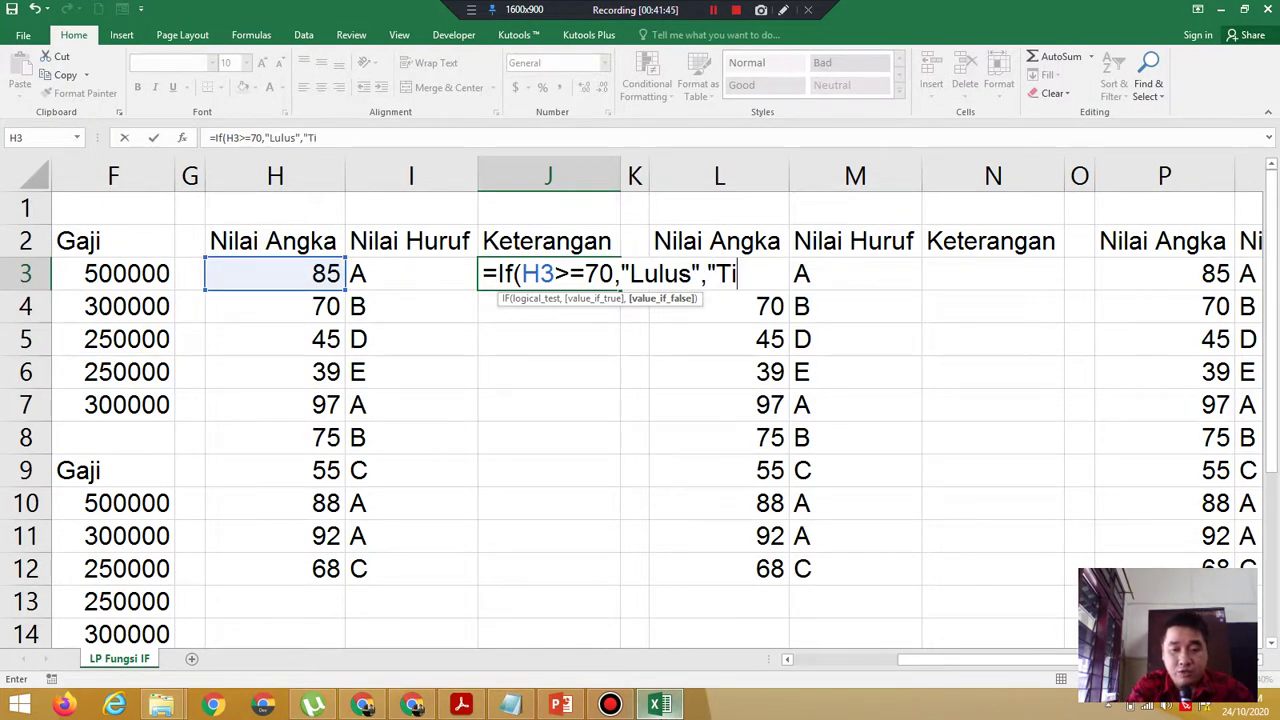
pyautogui.write('dak Luli')
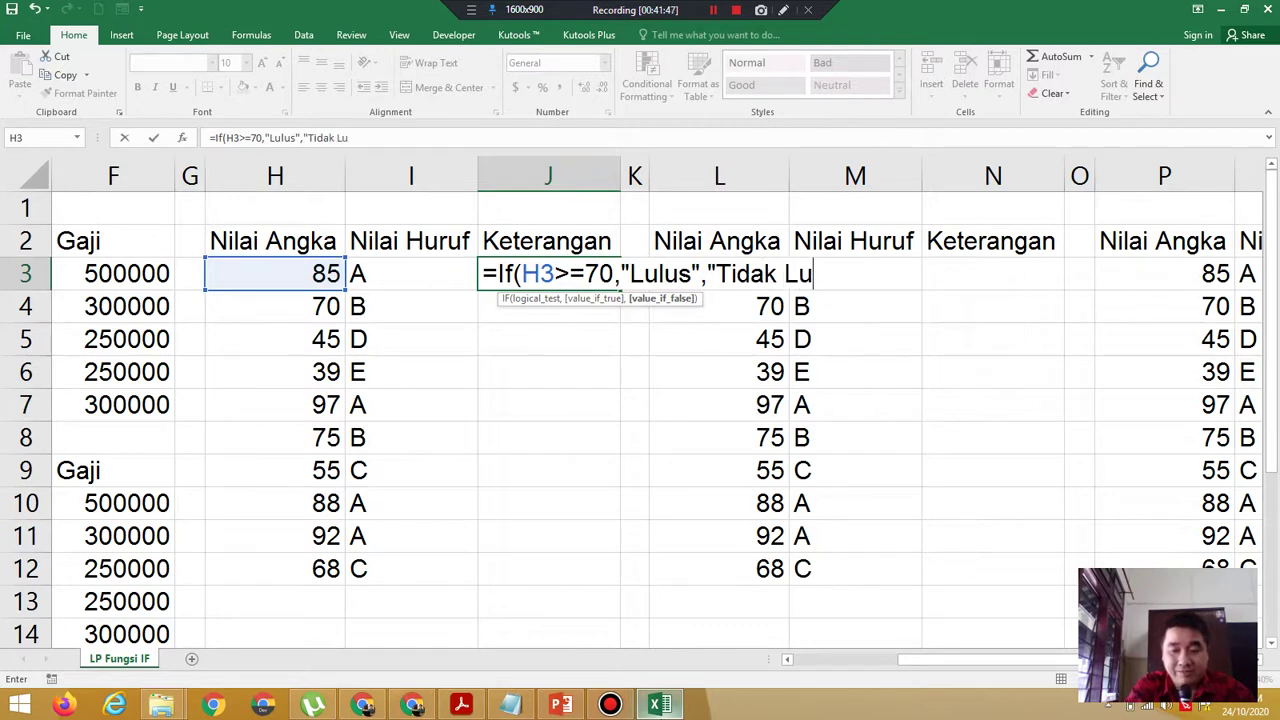
pyautogui.press('BackSpace')
pyautogui.press('BackSpace')
pyautogui.write('lus")')
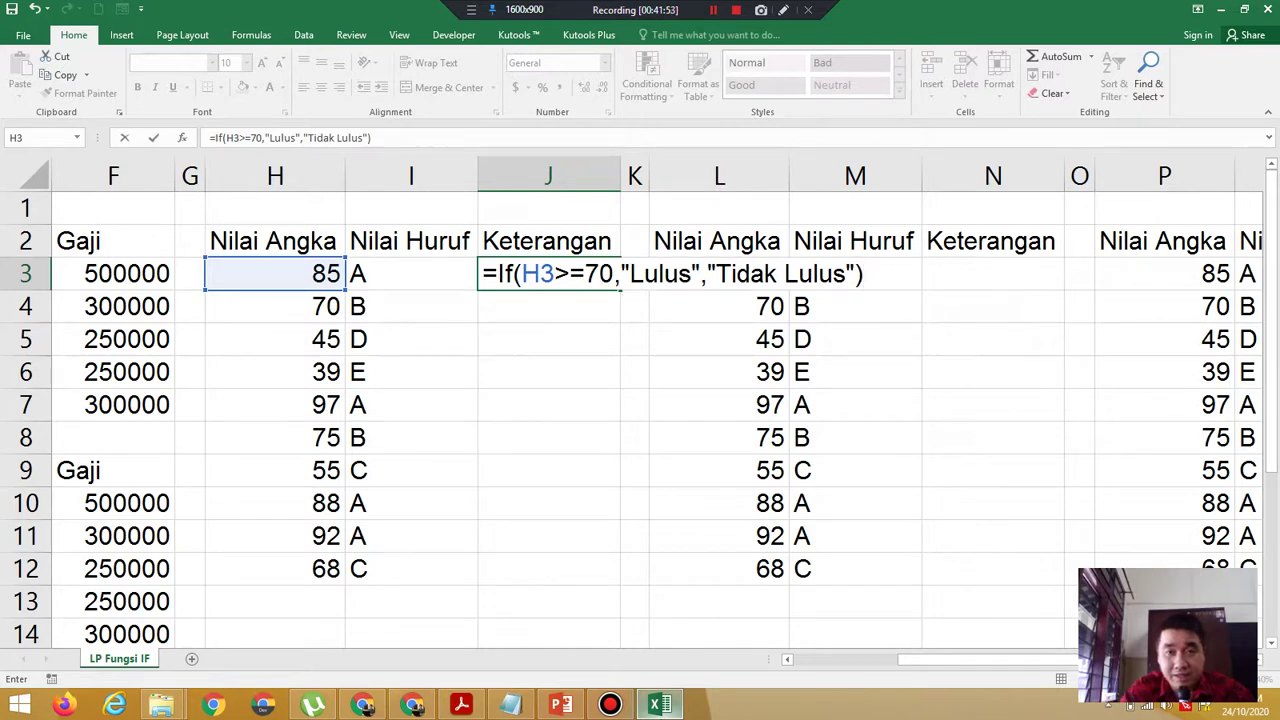
pyautogui.press('Return')
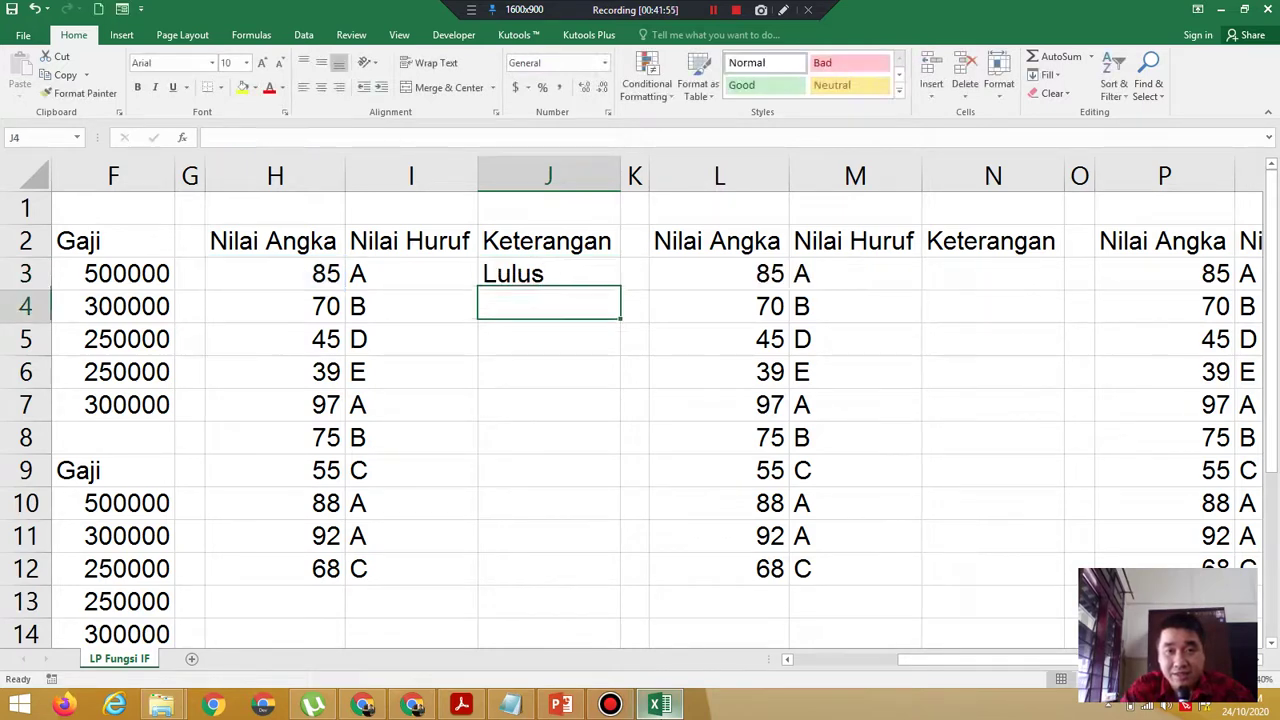
# Fill the J3 Keterangan formula down through J12 and check several of the filled cells.
pyautogui.click(521, 268)
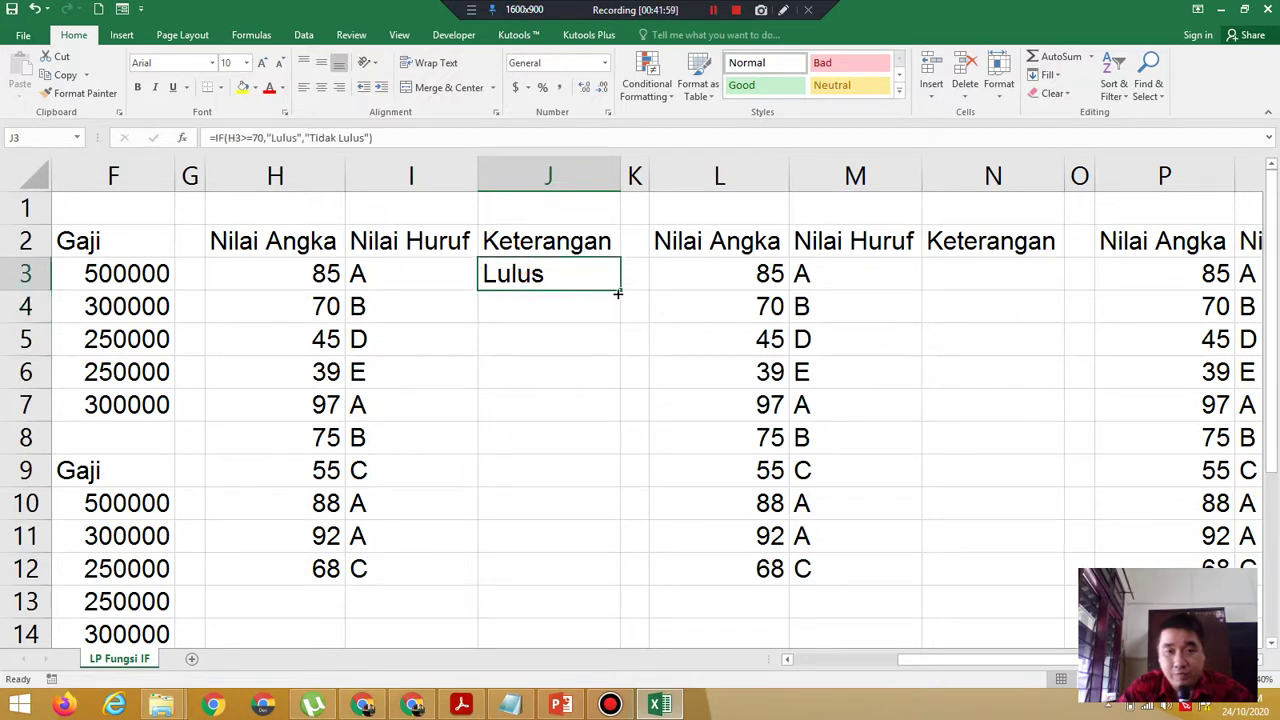
pyautogui.moveTo(618, 293); pyautogui.dragTo(605, 577)
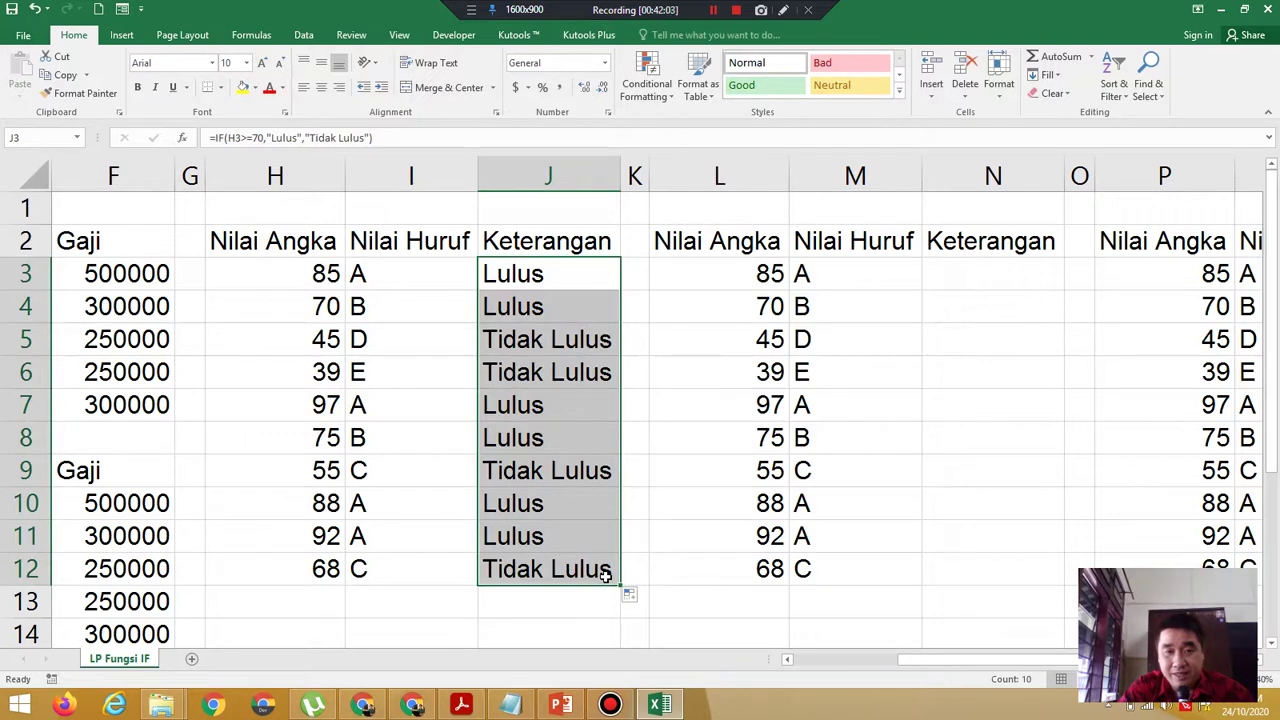
pyautogui.click(520, 343)
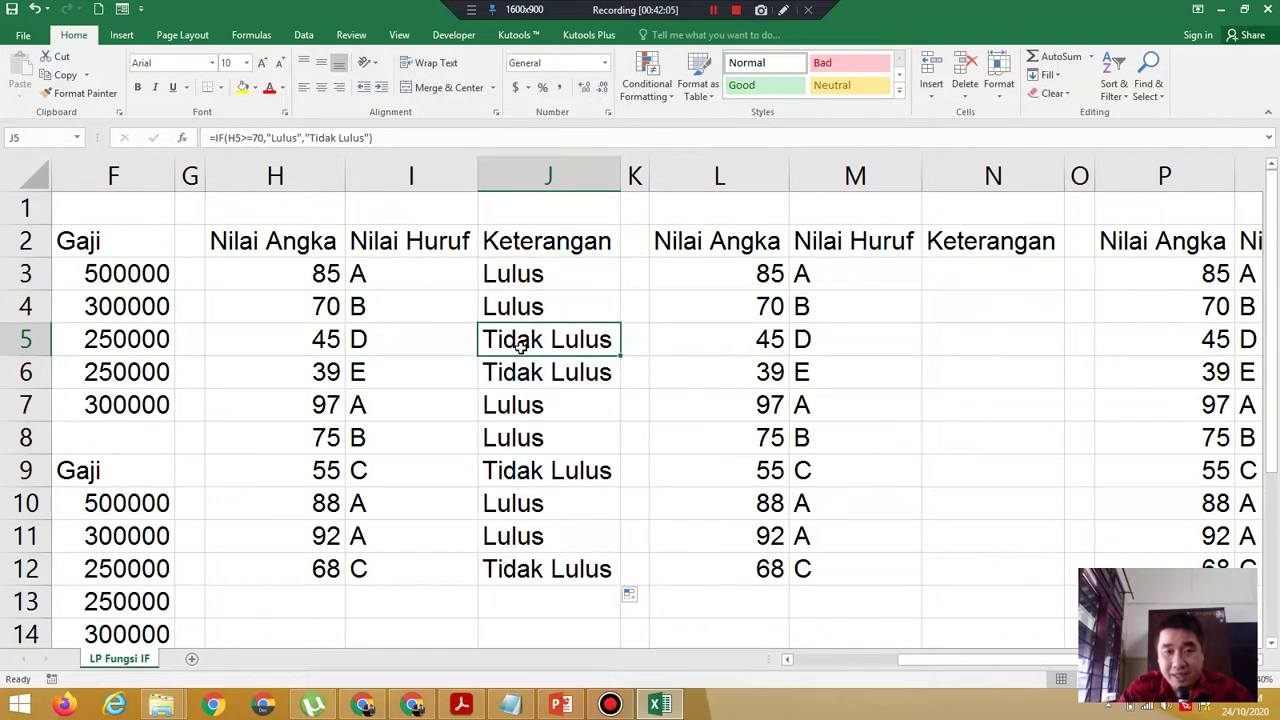
pyautogui.click(540, 480)
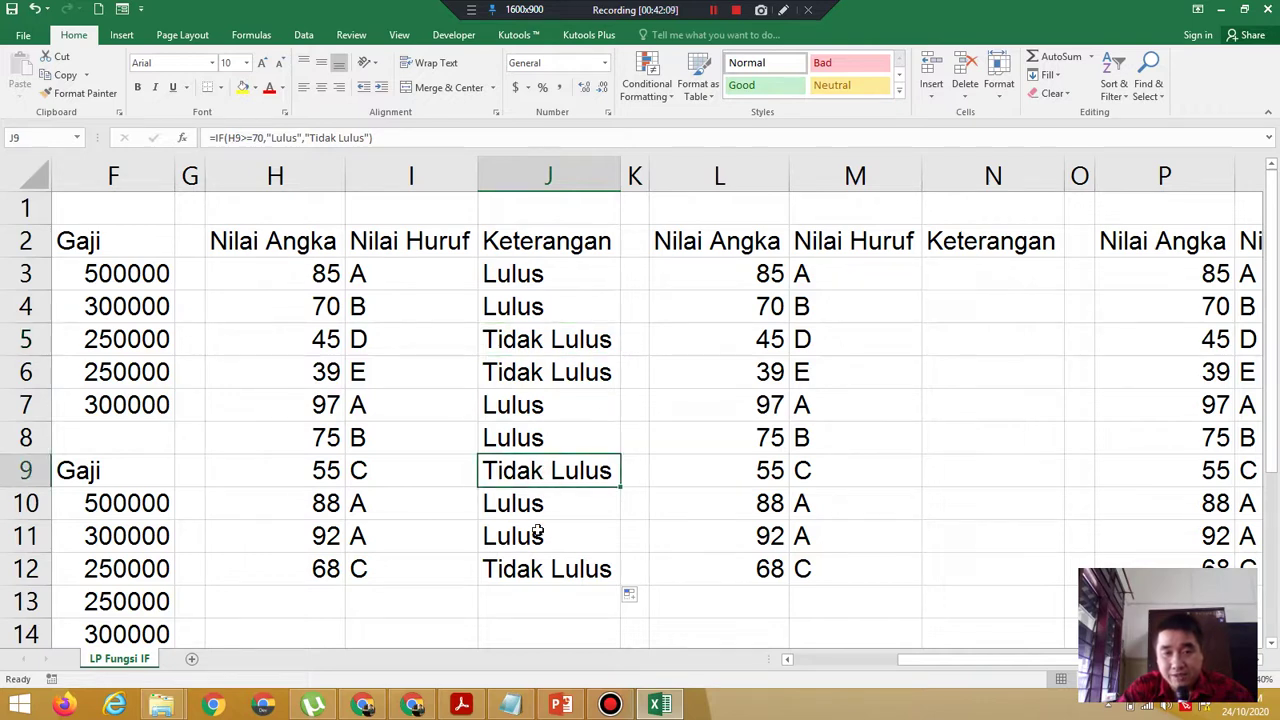
pyautogui.click(536, 530)
# Start an IF formula in N3 testing L3, consulting the Keterangan table in the PDF for the pass criteria.
pyautogui.click(981, 275)
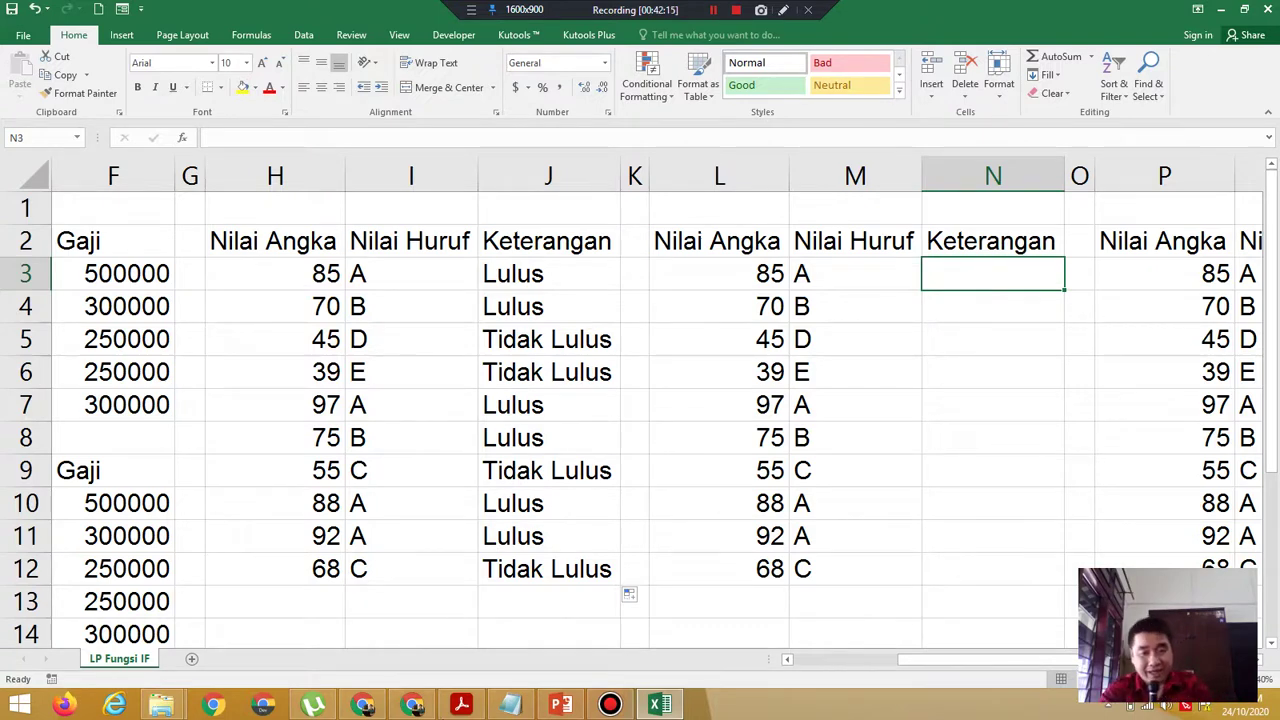
pyautogui.click(461, 705)
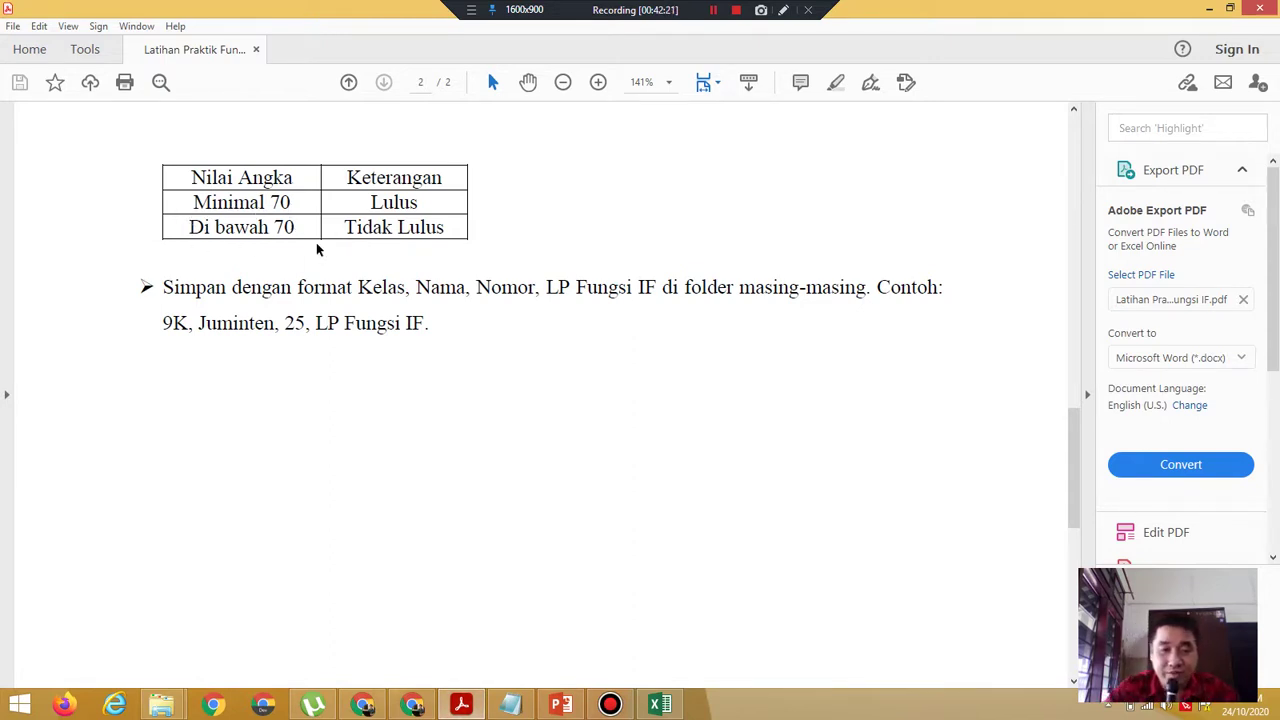
pyautogui.click(665, 705)
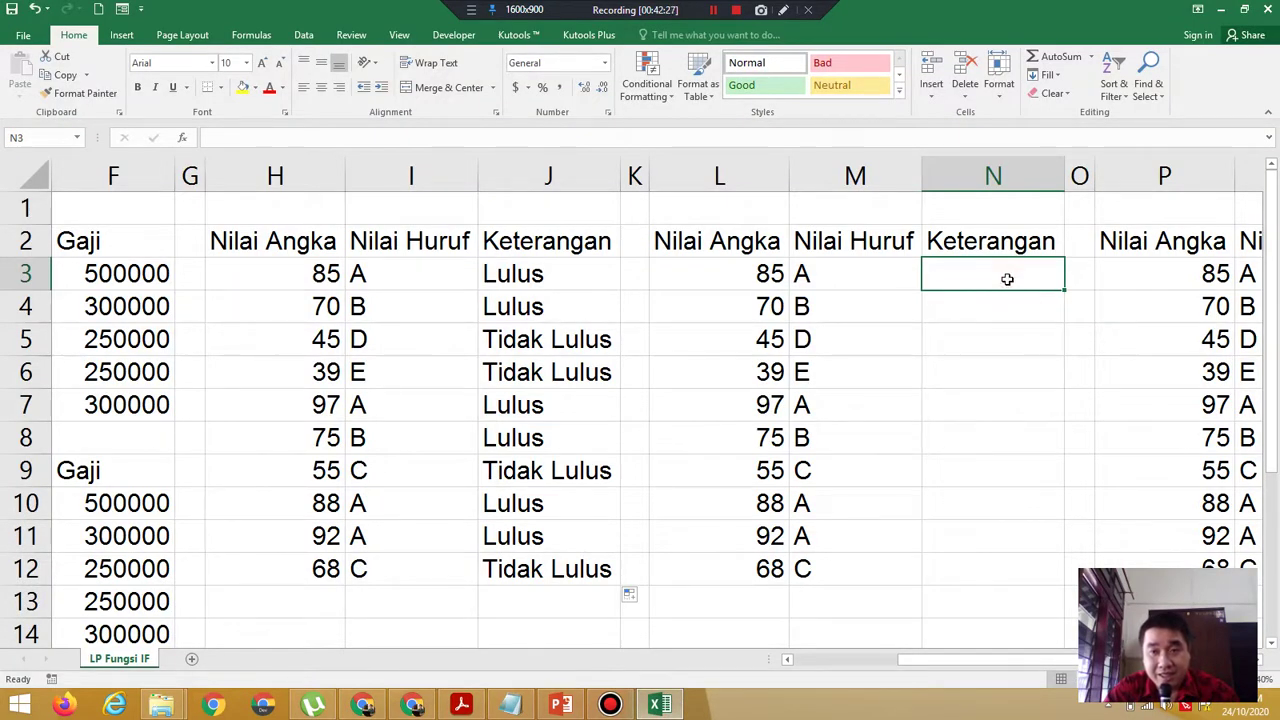
pyautogui.write('=If')
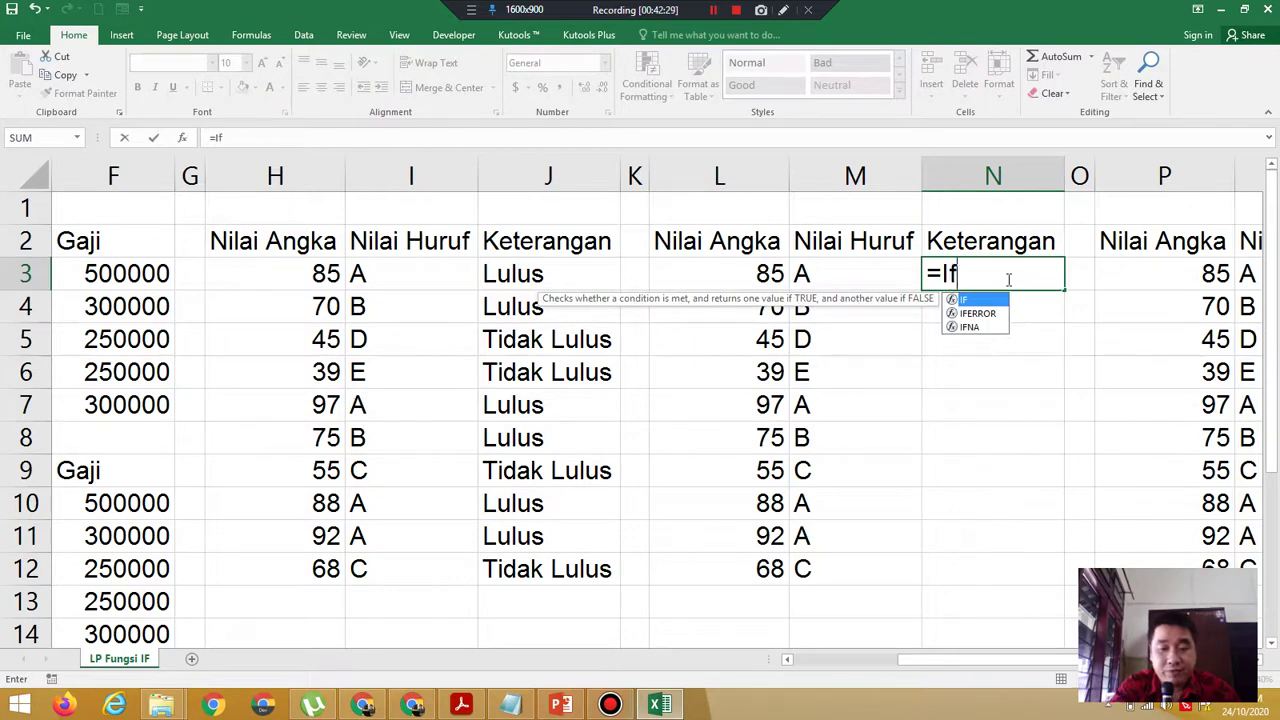
pyautogui.write('(')
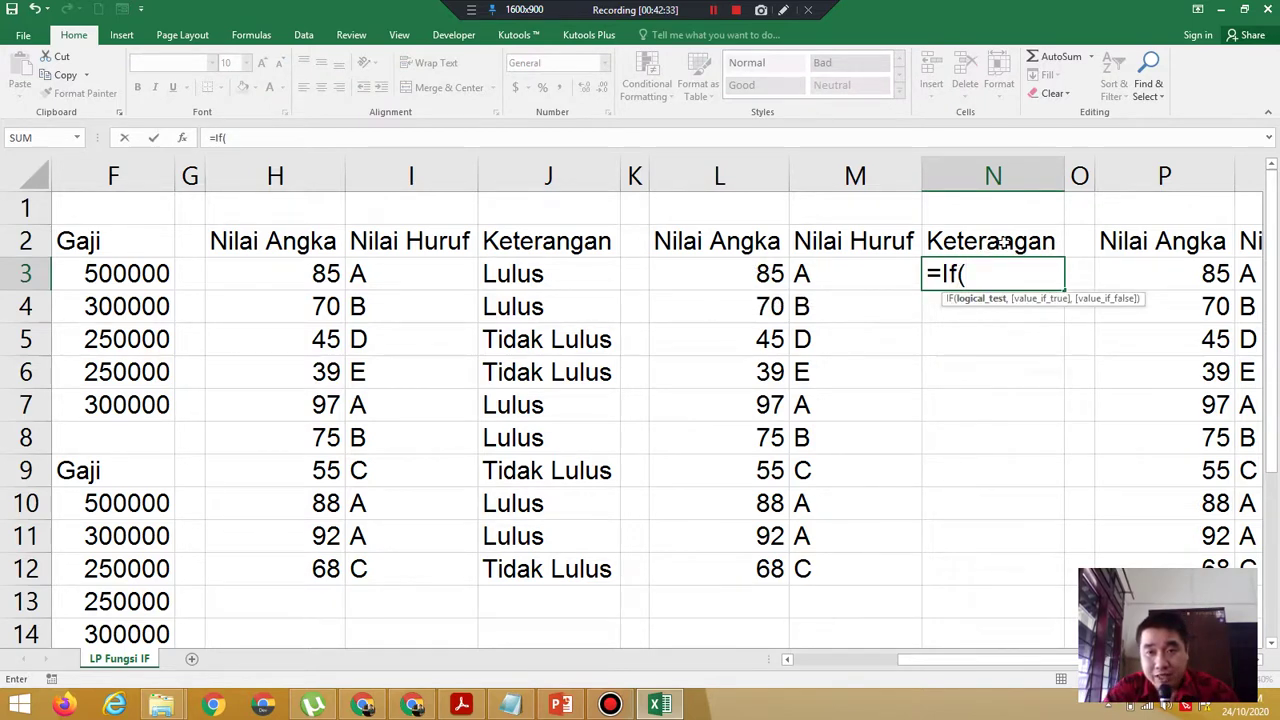
pyautogui.click(773, 272)
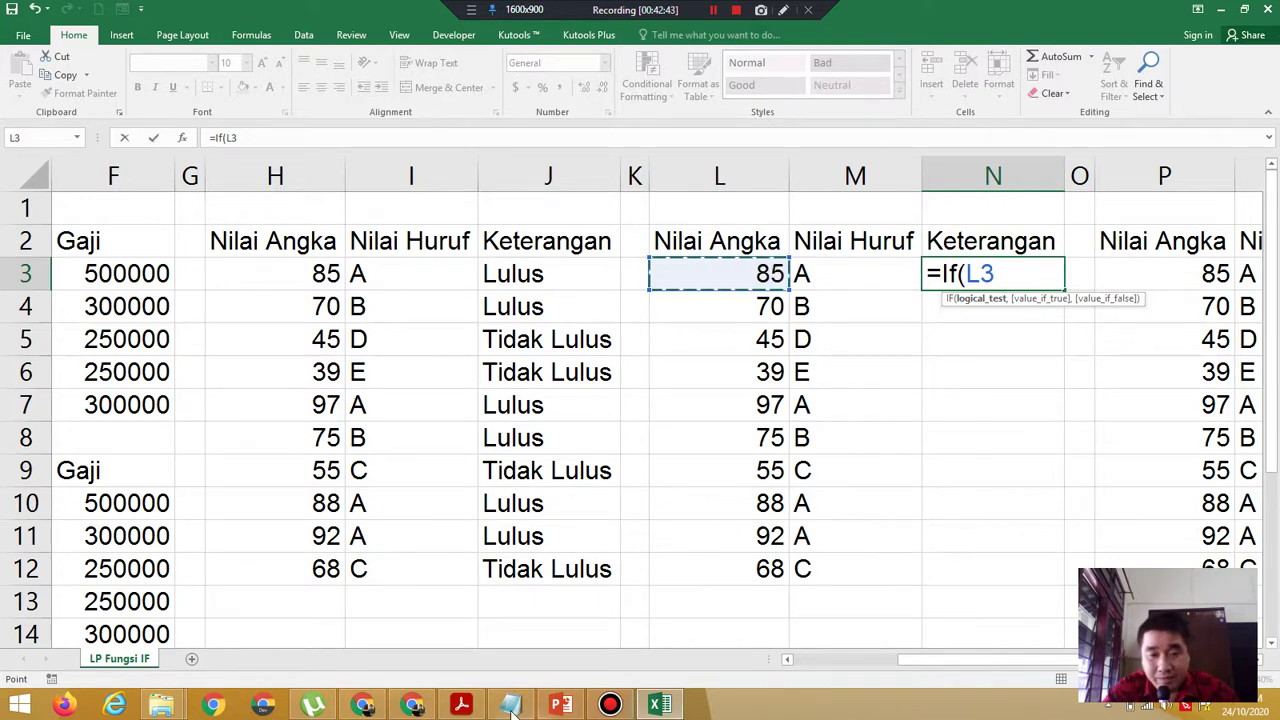
pyautogui.click(461, 704)
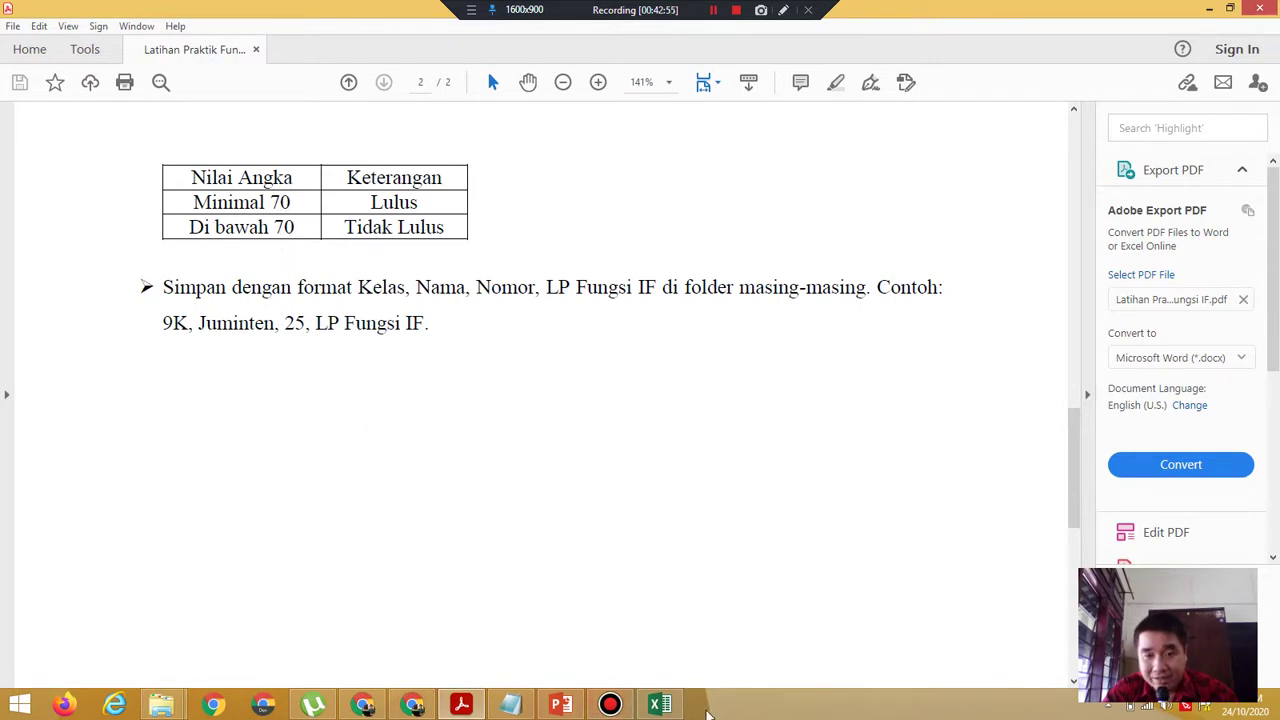
pyautogui.click(660, 705)
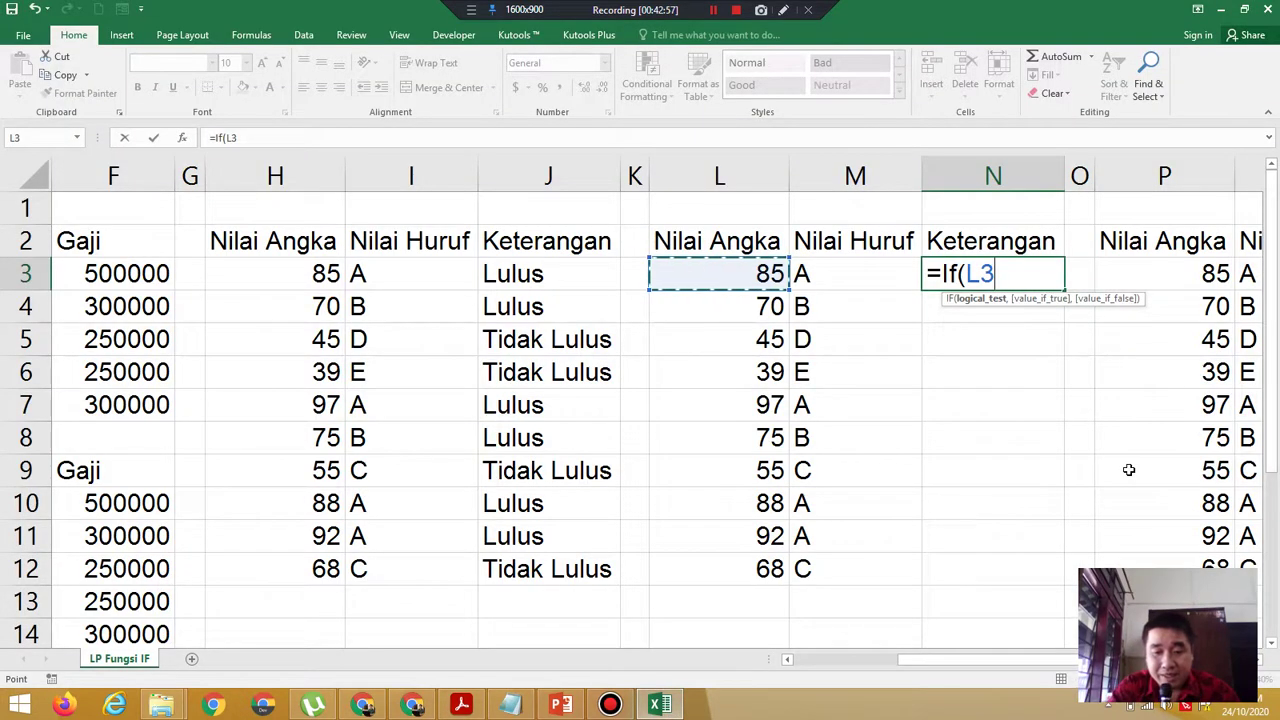
# Complete the N3 formula with the test L3<70, "Tidak Lulus" as the true result and "Lulus" as the false result.
pyautogui.write('<70,')
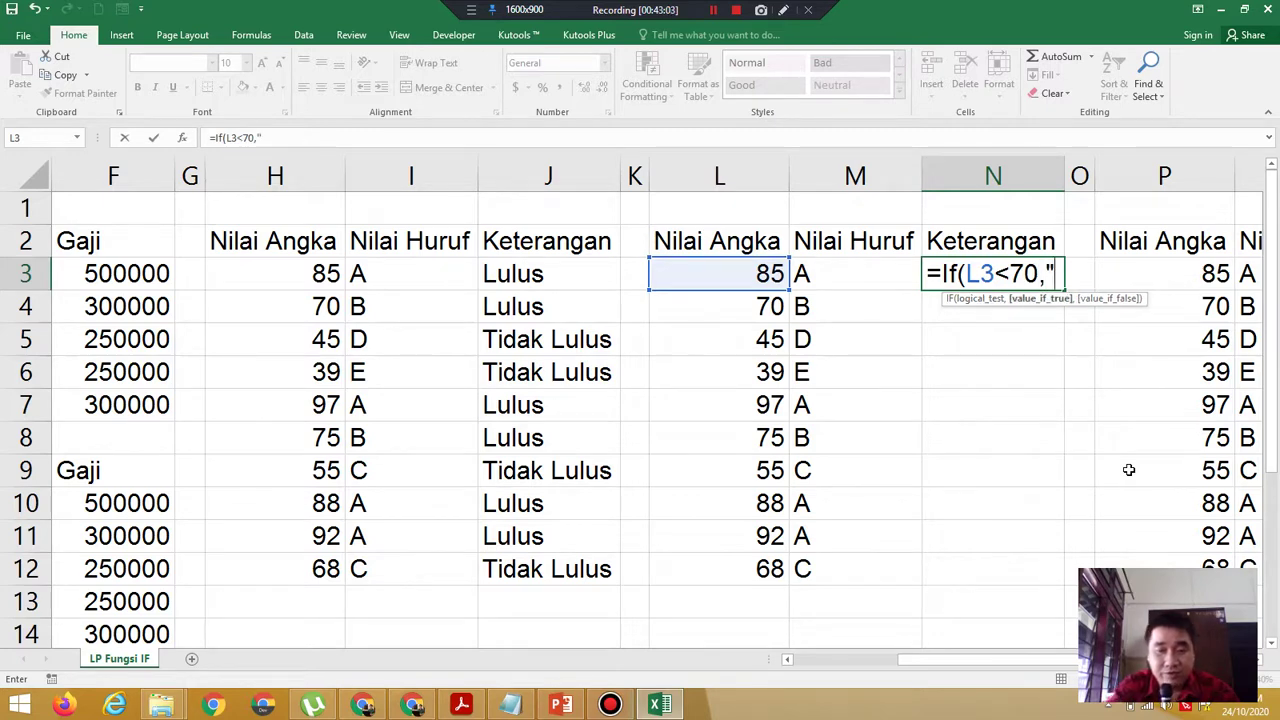
pyautogui.write('"Ti')
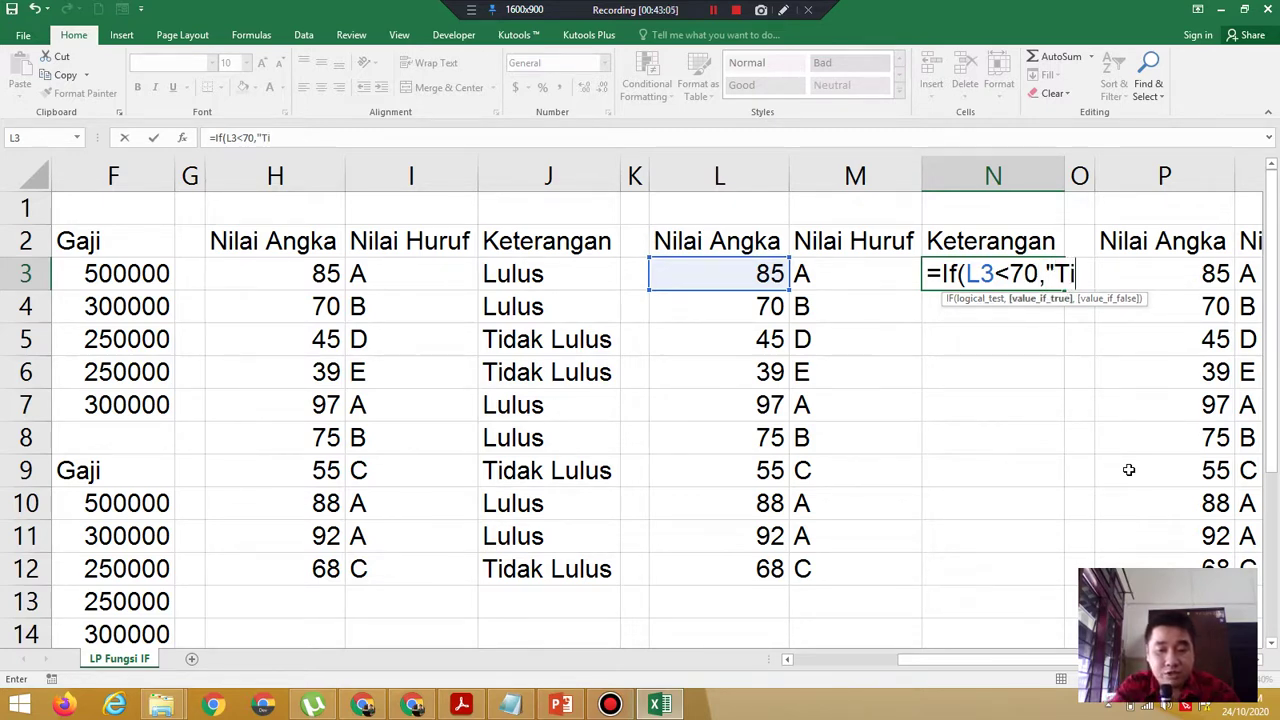
pyautogui.write('dak Lulus",')
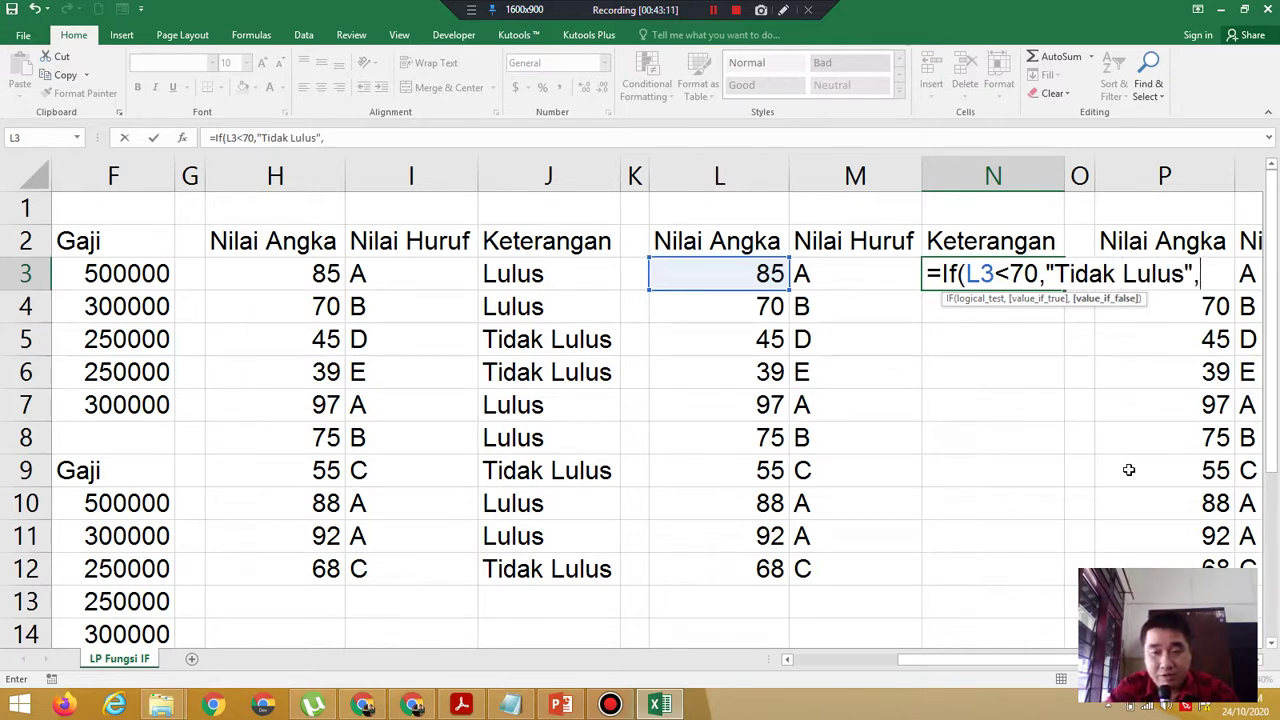
pyautogui.write('"Lulus")')
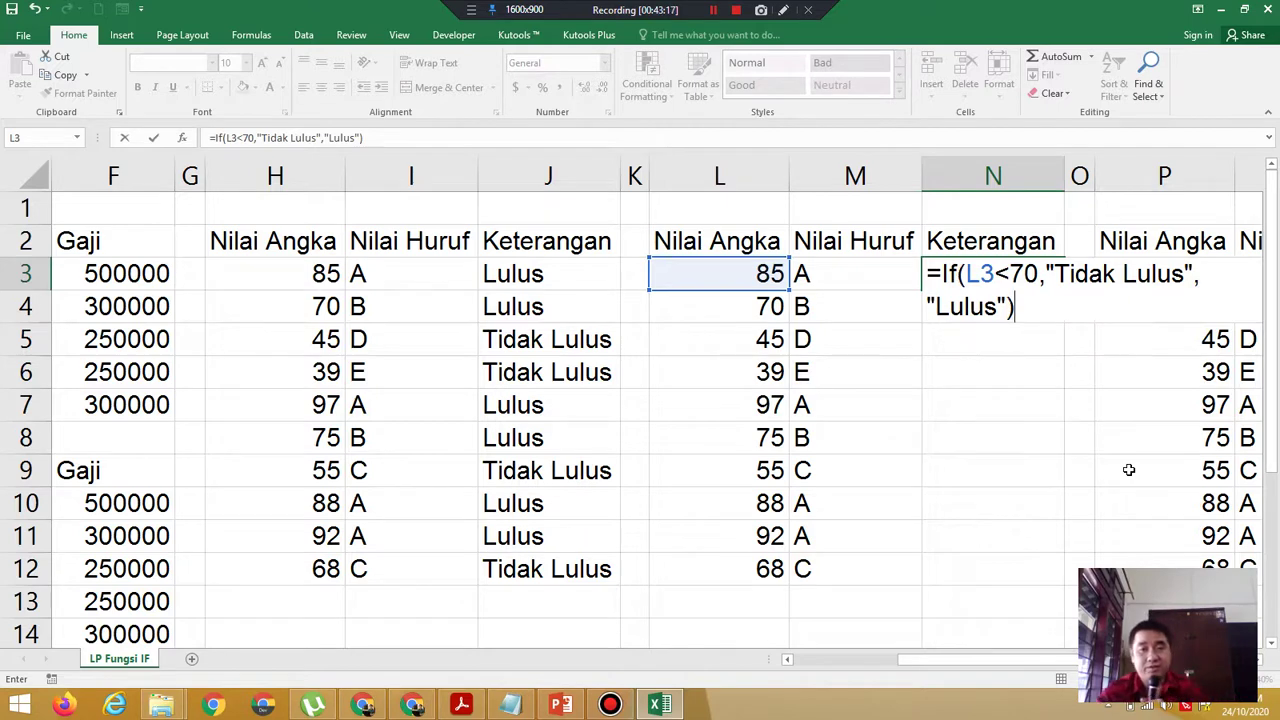
pyautogui.press('Return')
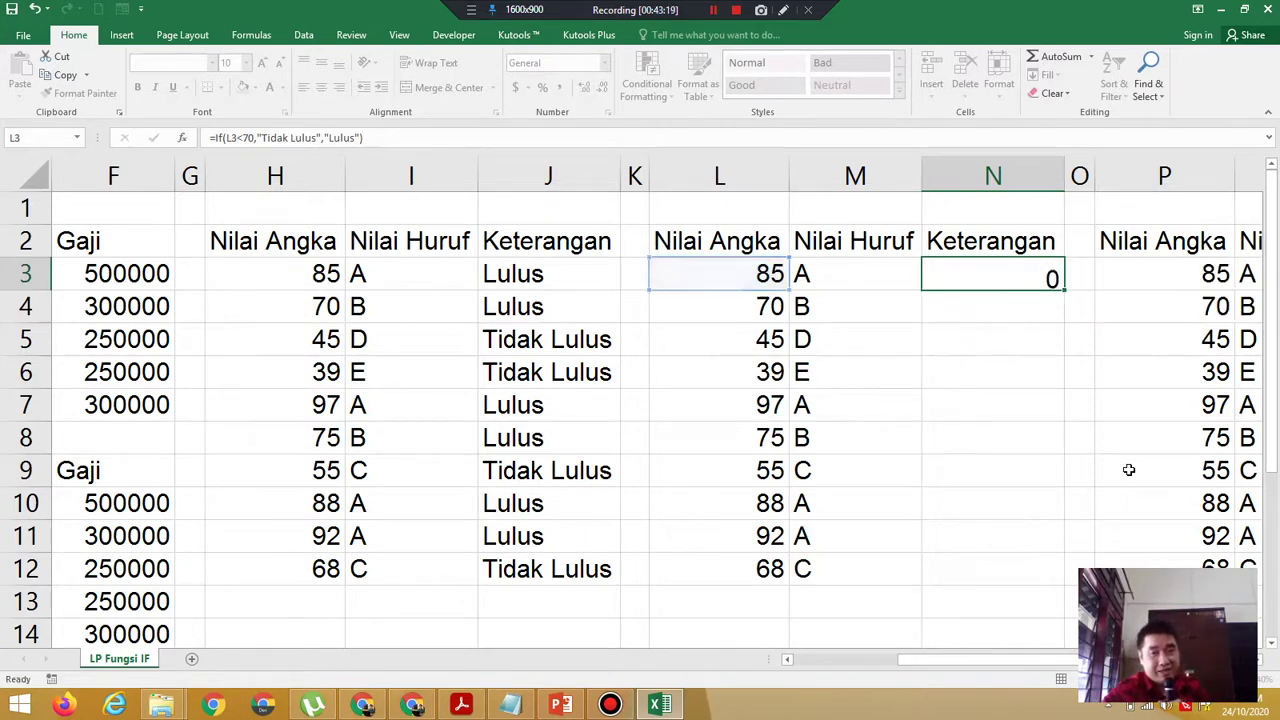
# Fill the N3 Keterangan formula down through N12 and compare it with the formula in J3.
pyautogui.click(972, 281)
pyautogui.moveTo(1065, 291); pyautogui.dragTo(1063, 590)
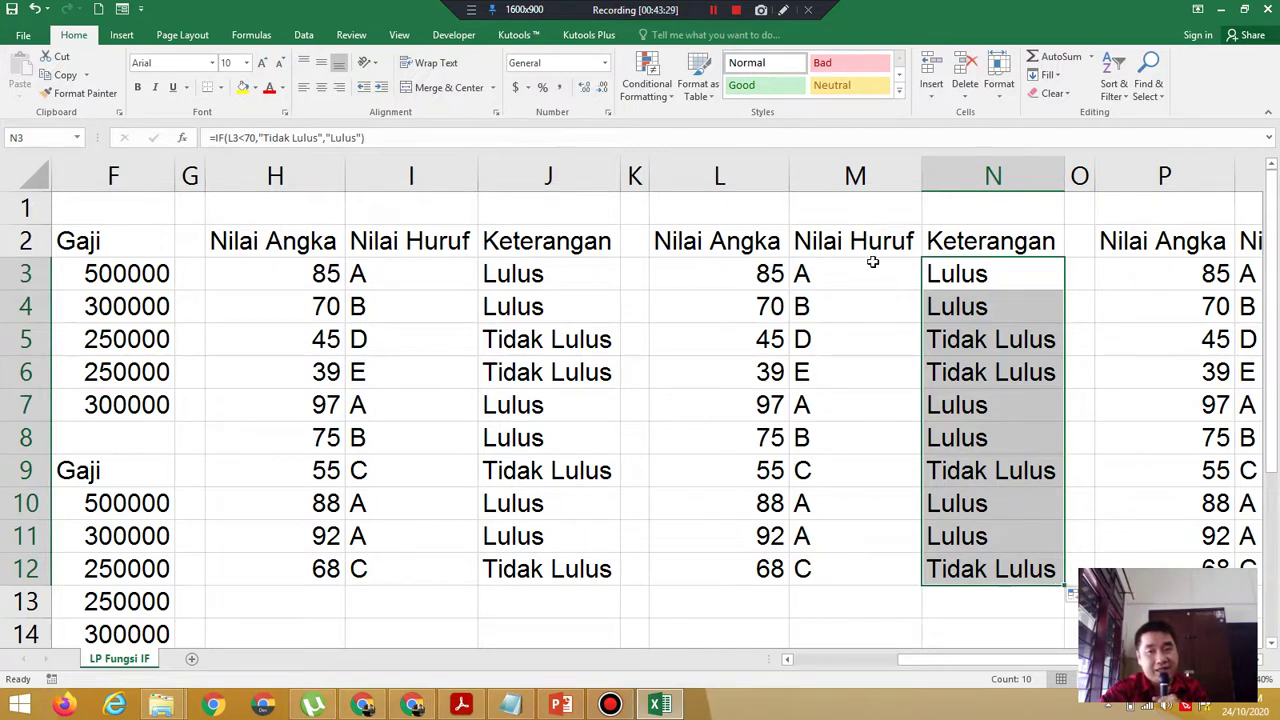
pyautogui.click(557, 274)
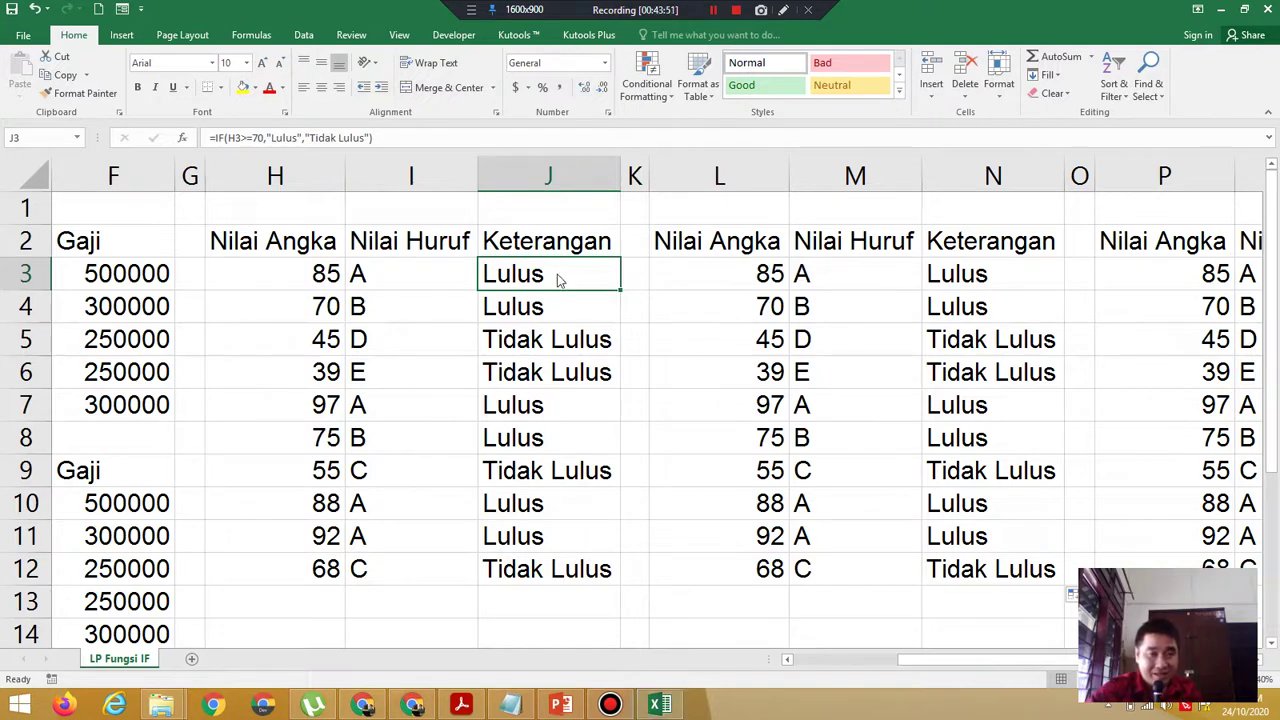
pyautogui.press('super+c')
pyautogui.press('Escape')
pyautogui.moveTo(1030, 660); pyautogui.dragTo(925, 663)
pyautogui.press('super+c')
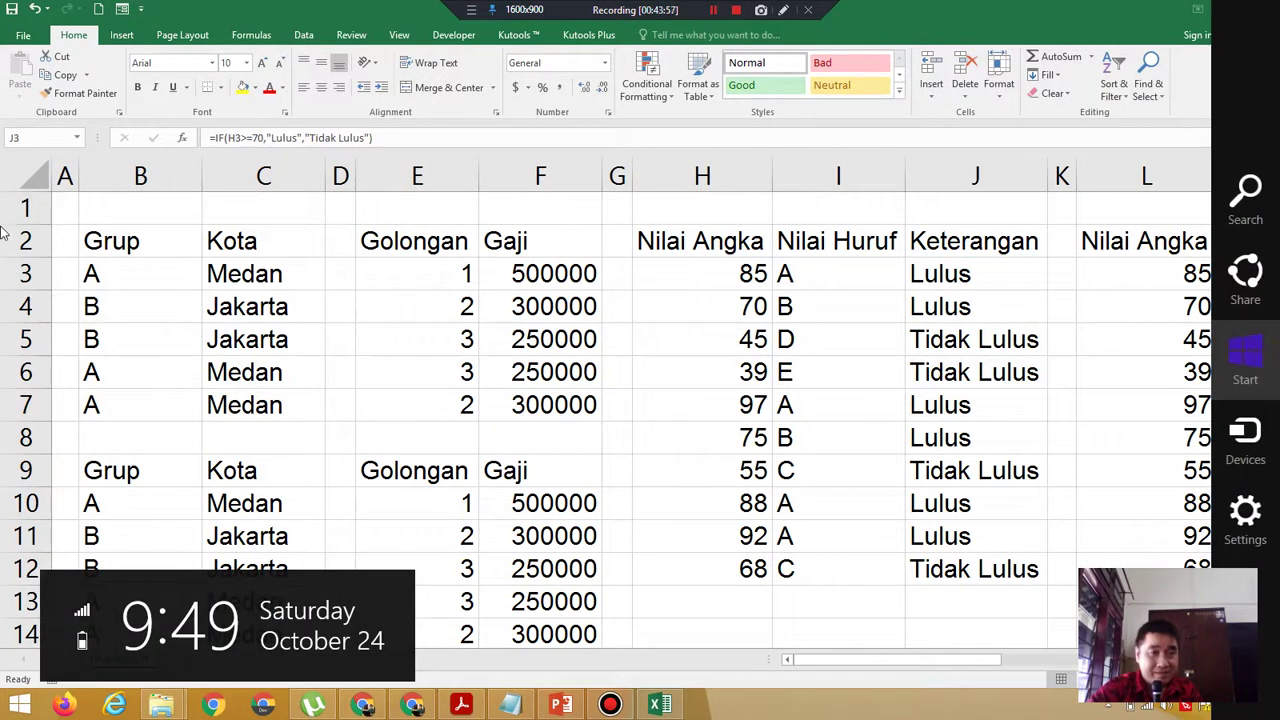
pyautogui.press('Escape')
# Apply All Borders to the two Grup and Kota tables, B2:C7 and B9:C14.
pyautogui.moveTo(166, 243); pyautogui.dragTo(283, 407)
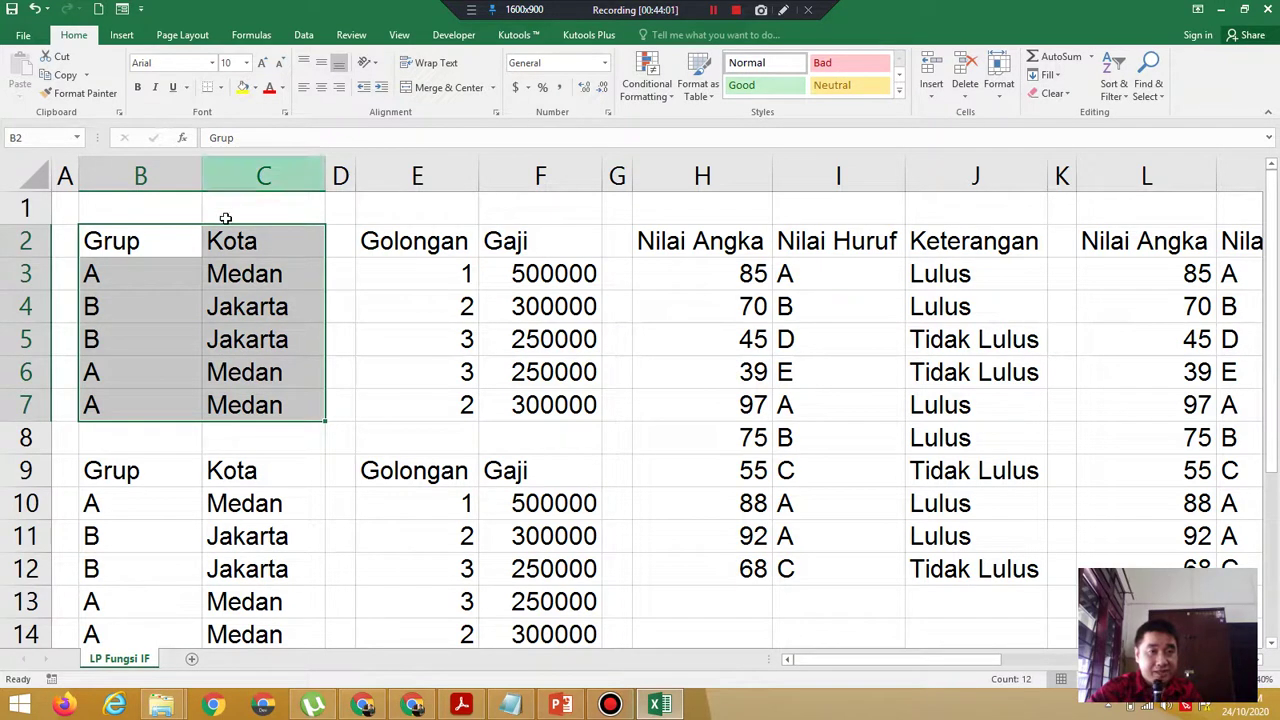
pyautogui.click(220, 87)
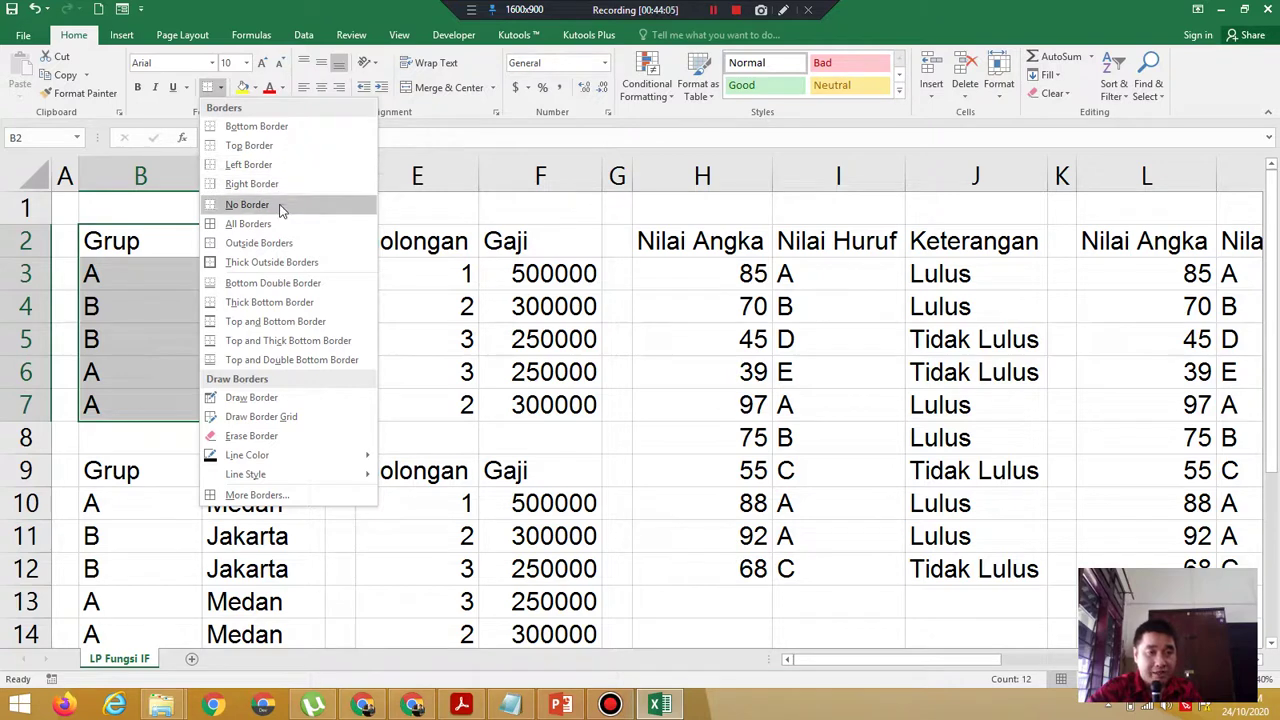
pyautogui.click(248, 224)
pyautogui.moveTo(140, 467); pyautogui.dragTo(263, 300)
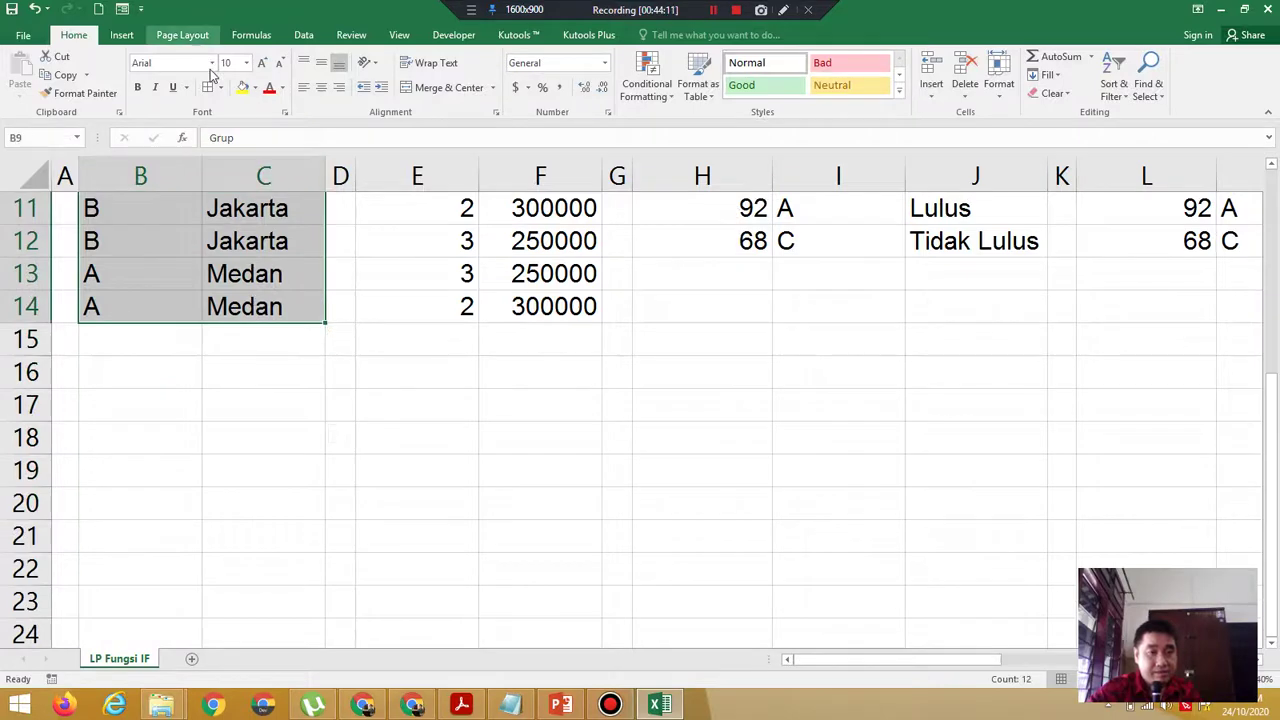
pyautogui.scroll(3, 729, 342)
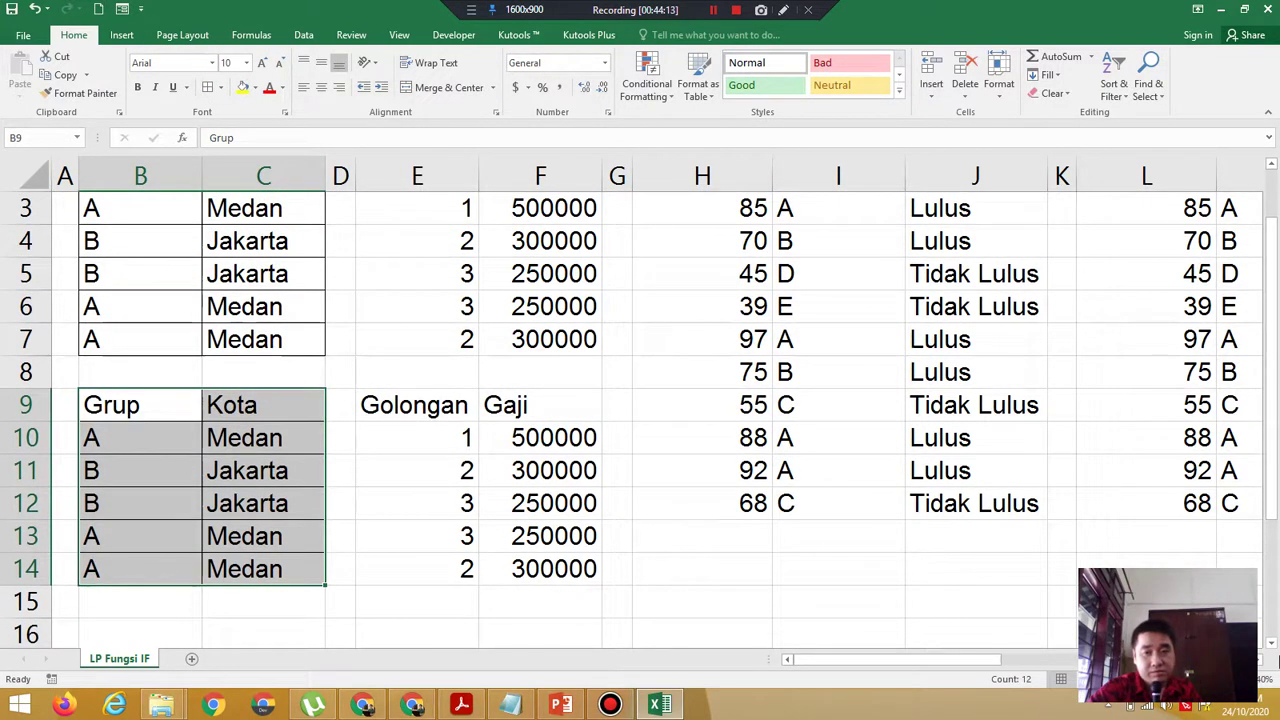
pyautogui.scroll(1, 1225, 465)
# Apply All Borders to the two Golongan and Gaji tables, E2:F7 and E9:F14.
pyautogui.moveTo(413, 248); pyautogui.dragTo(547, 404)
pyautogui.click(210, 88)
pyautogui.moveTo(446, 486); pyautogui.dragTo(524, 567)
pyautogui.click(207, 87)
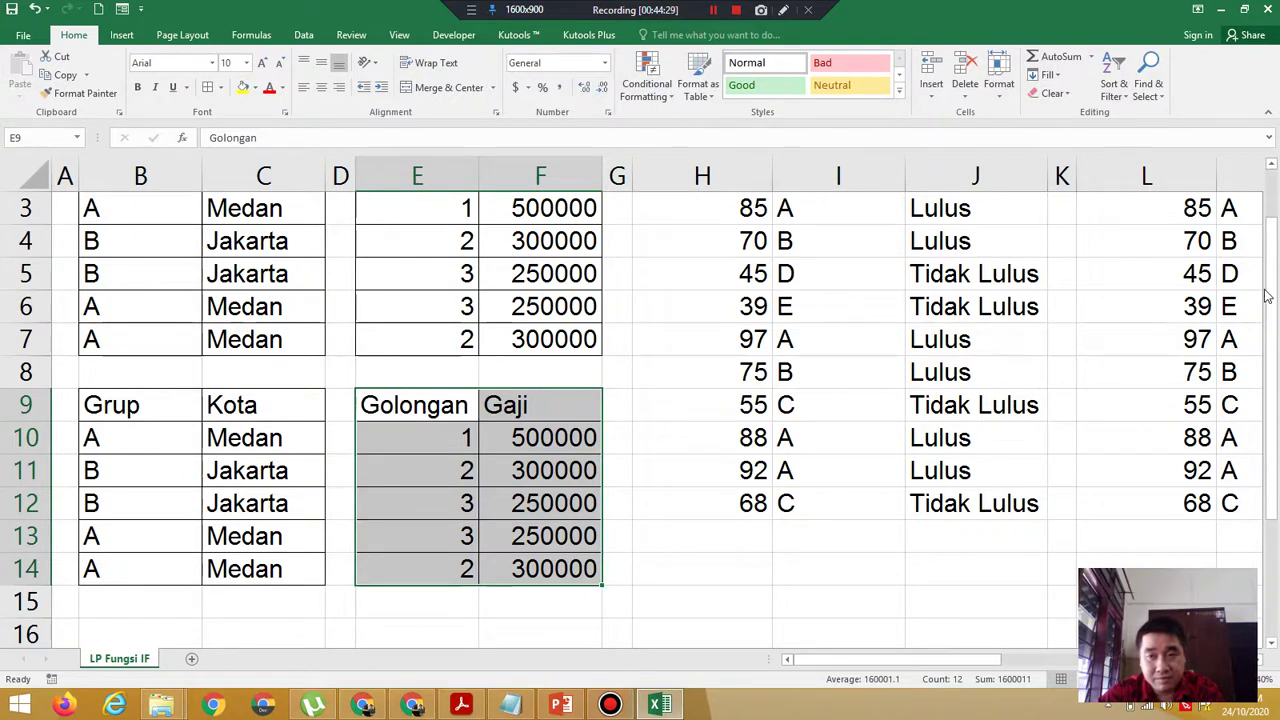
pyautogui.moveTo(1271, 296); pyautogui.dragTo(1275, 264)
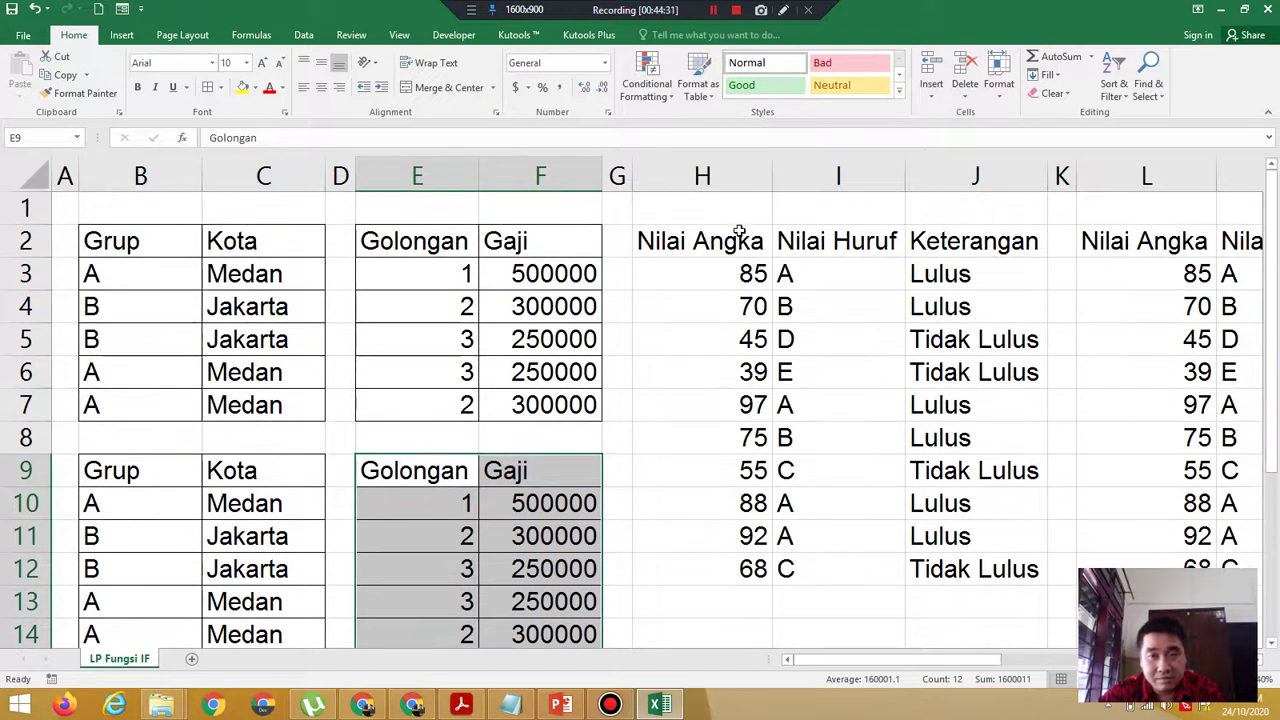
# Apply All Borders to the first two Nilai Angka tables, H2:J12 and L2:N12.
pyautogui.moveTo(738, 228); pyautogui.dragTo(941, 561)
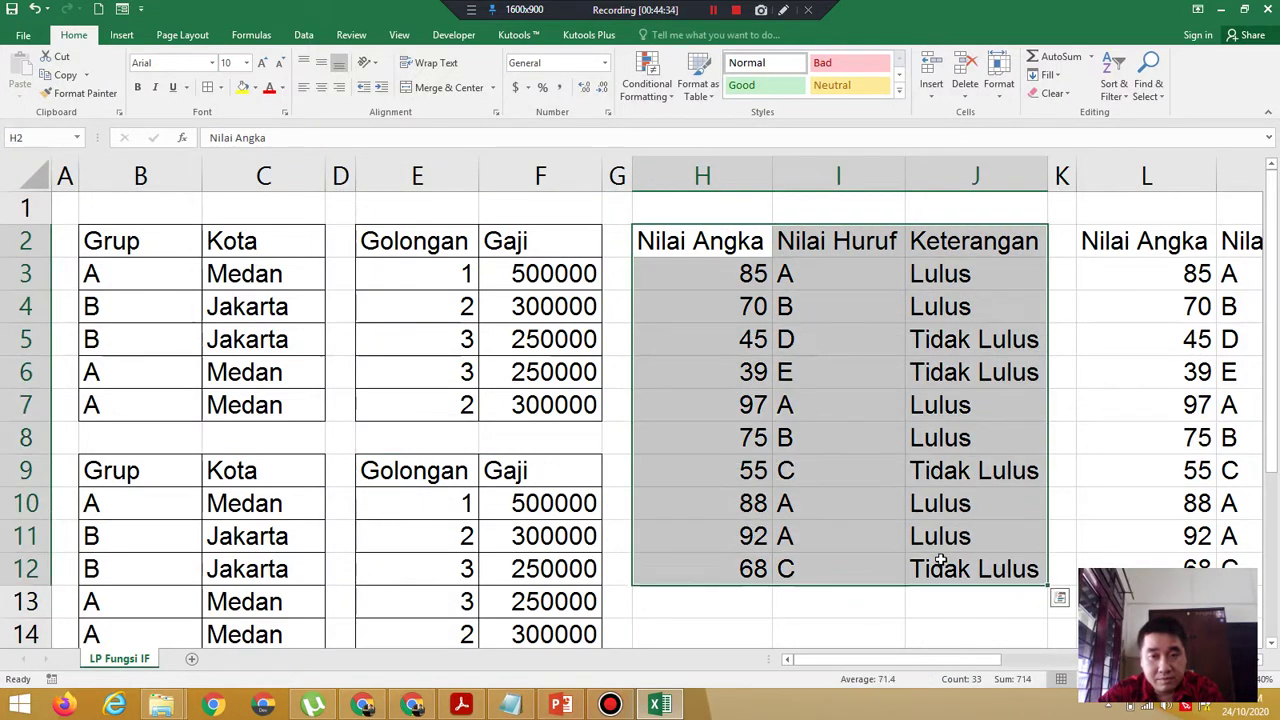
pyautogui.click(208, 87)
pyautogui.moveTo(1183, 246); pyautogui.dragTo(1090, 568)
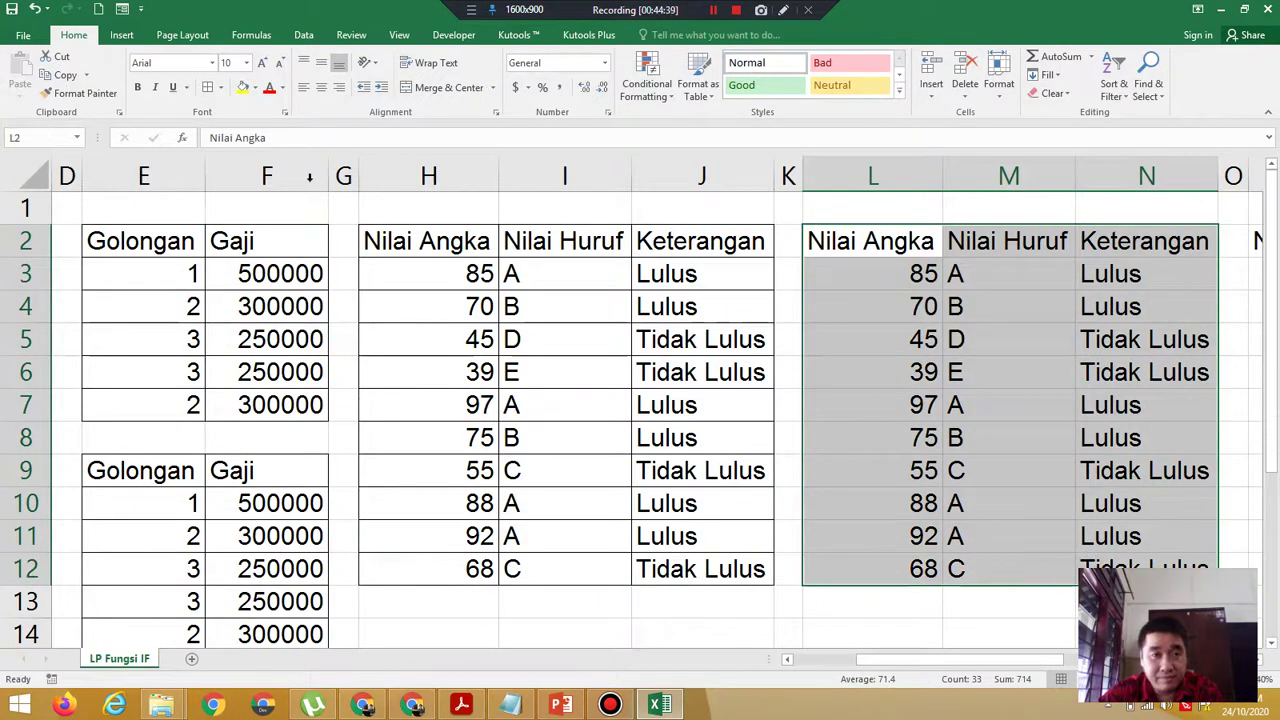
pyautogui.click(208, 87)
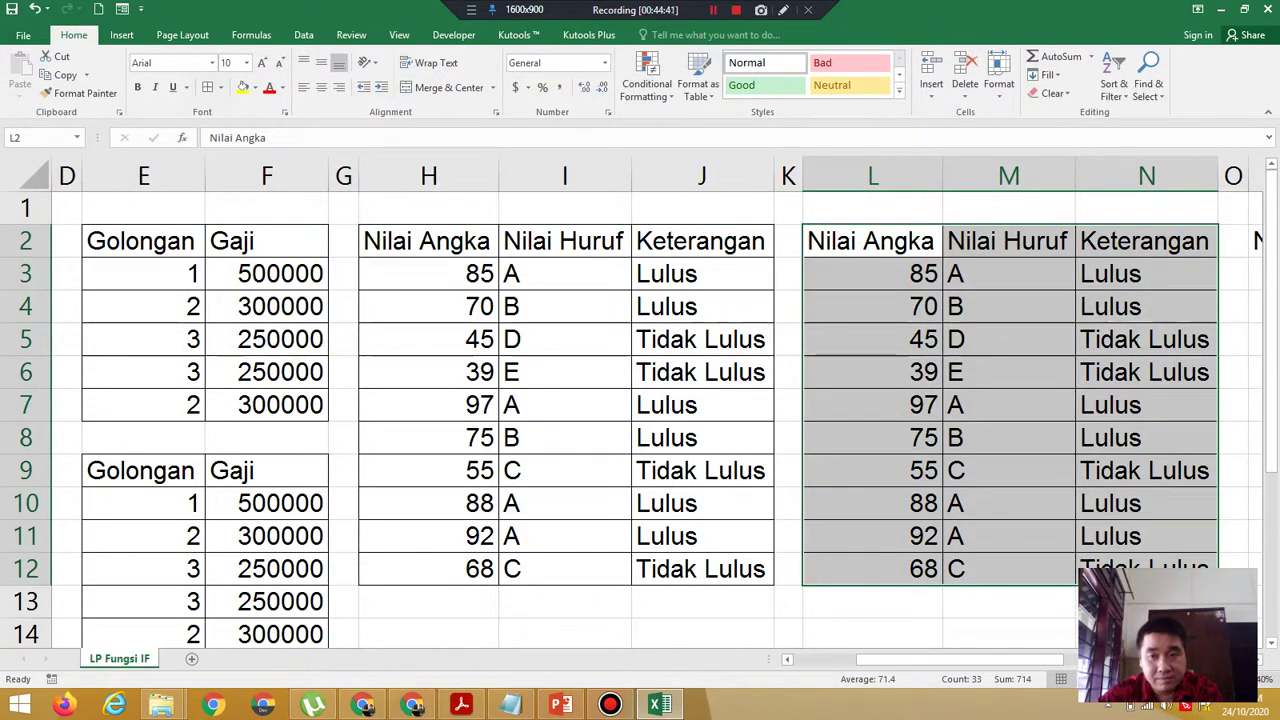
# Apply All Borders to the remaining two Nilai Angka tables, P2:R12 and T2:V12.
pyautogui.click(1259, 661)
pyautogui.click(1259, 661)
pyautogui.click(1259, 661)
pyautogui.rightClick(1261, 664)
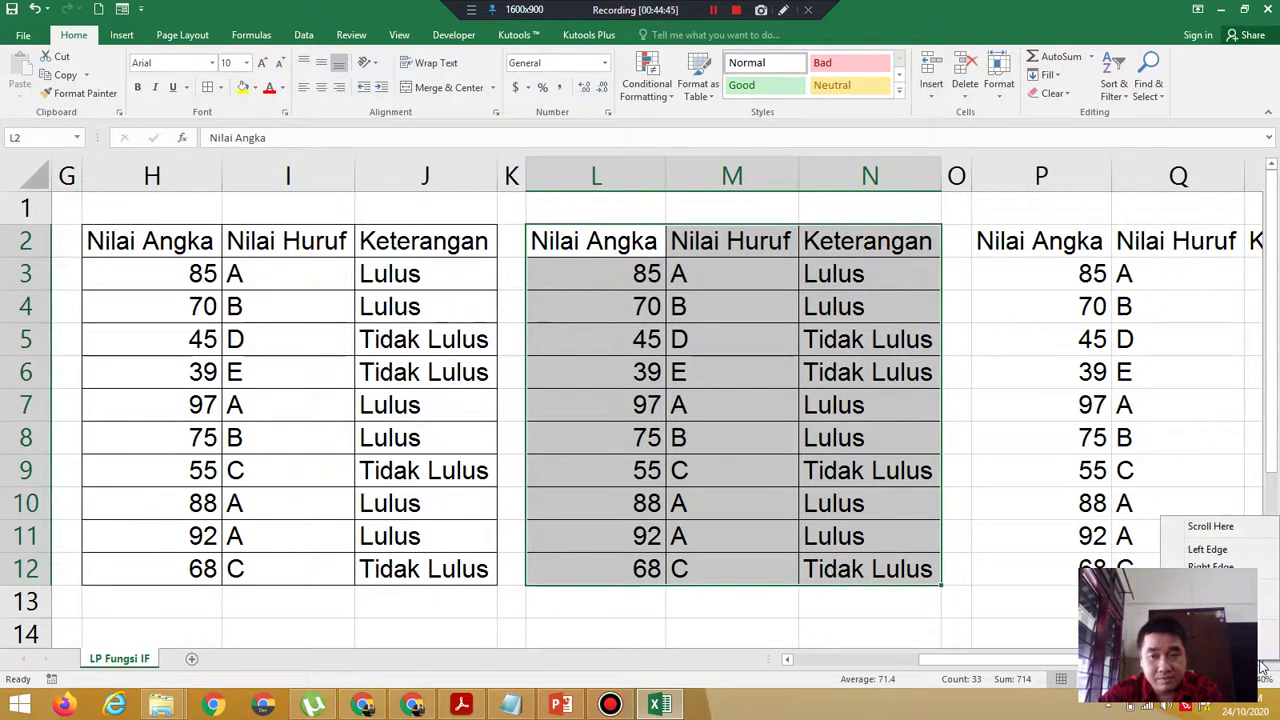
pyautogui.click(1259, 666)
pyautogui.rightClick(1260, 664)
pyautogui.rightClick(1259, 666)
pyautogui.click(1148, 634)
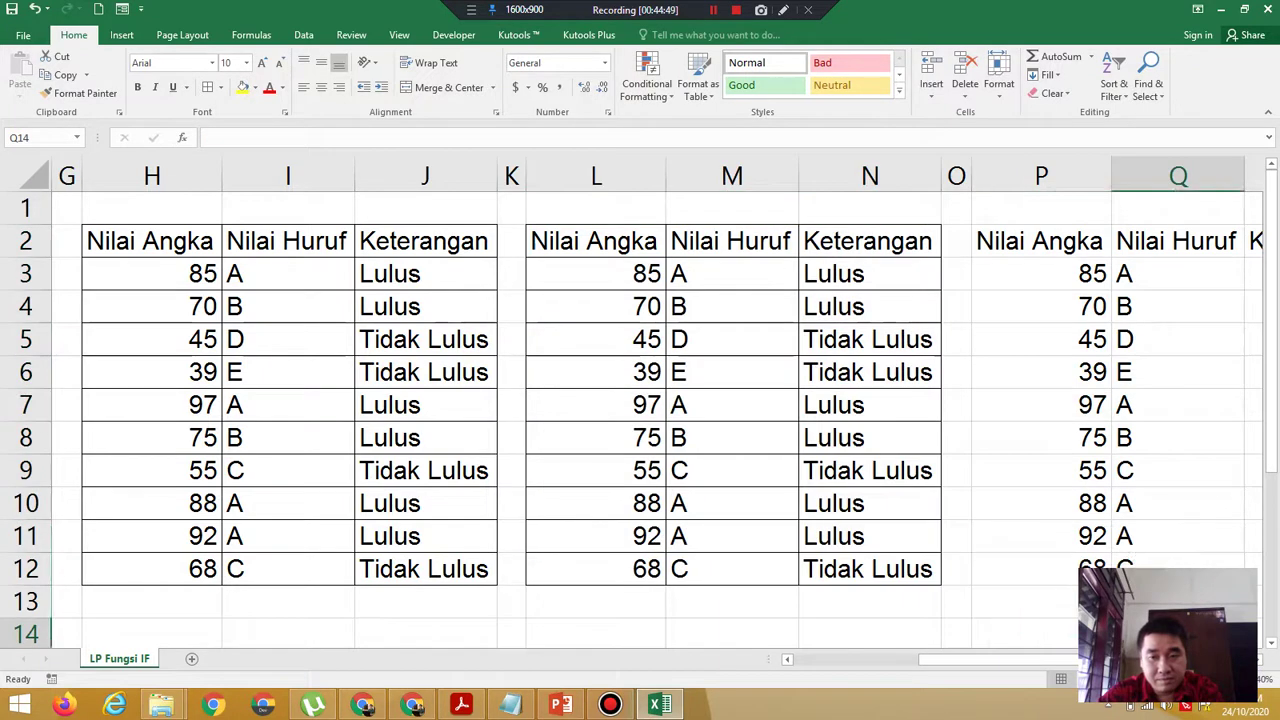
pyautogui.hscroll(6, 1262, 666)
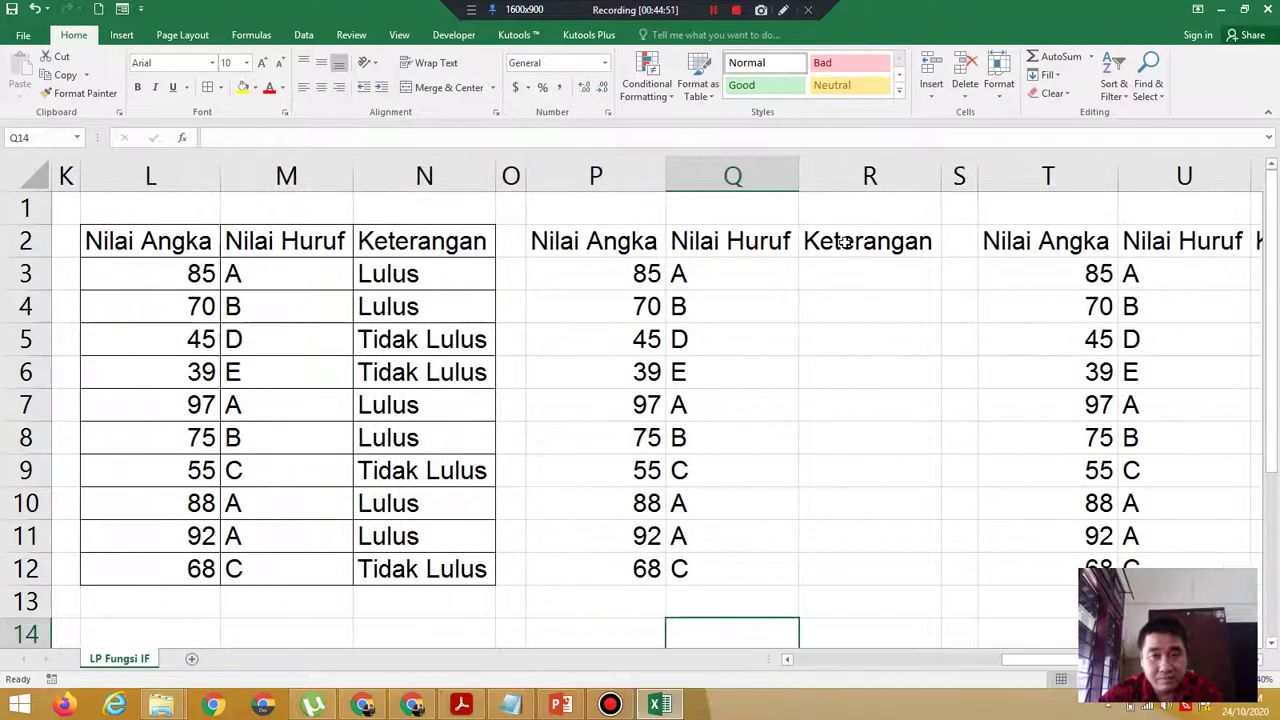
pyautogui.moveTo(607, 225); pyautogui.dragTo(870, 564)
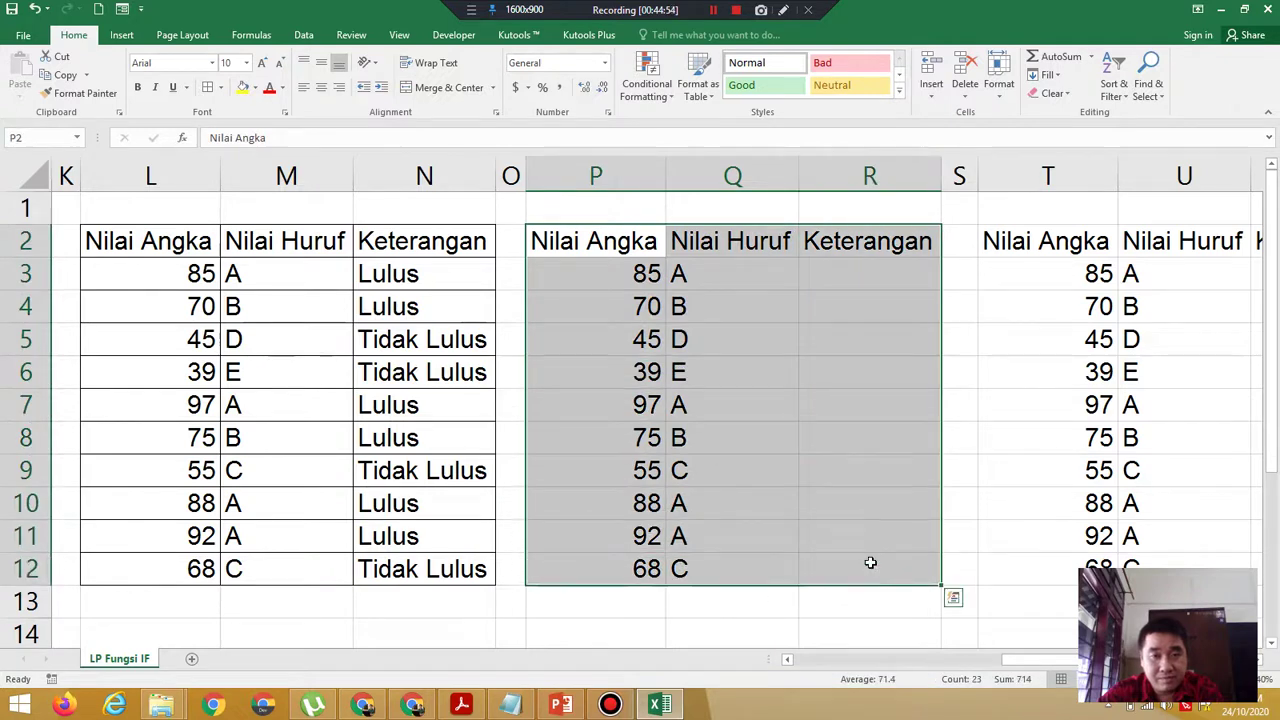
pyautogui.click(207, 87)
pyautogui.moveTo(1052, 243); pyautogui.dragTo(1040, 567)
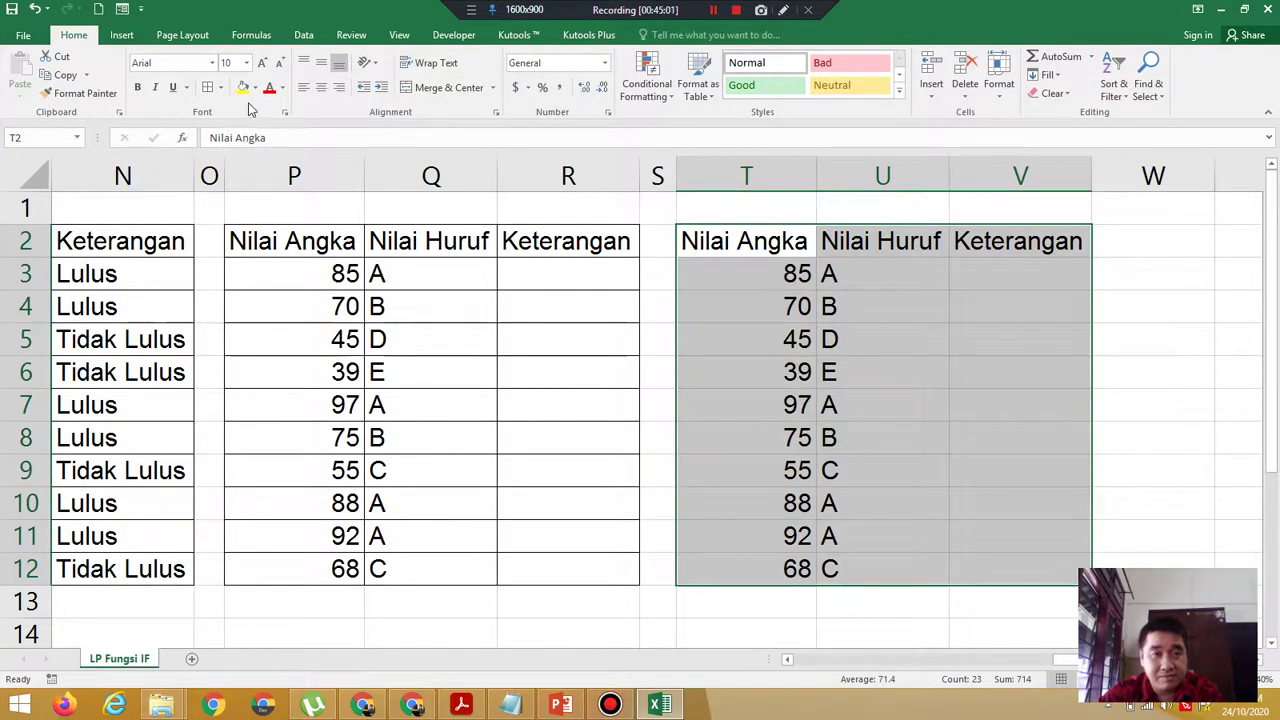
pyautogui.click(207, 87)
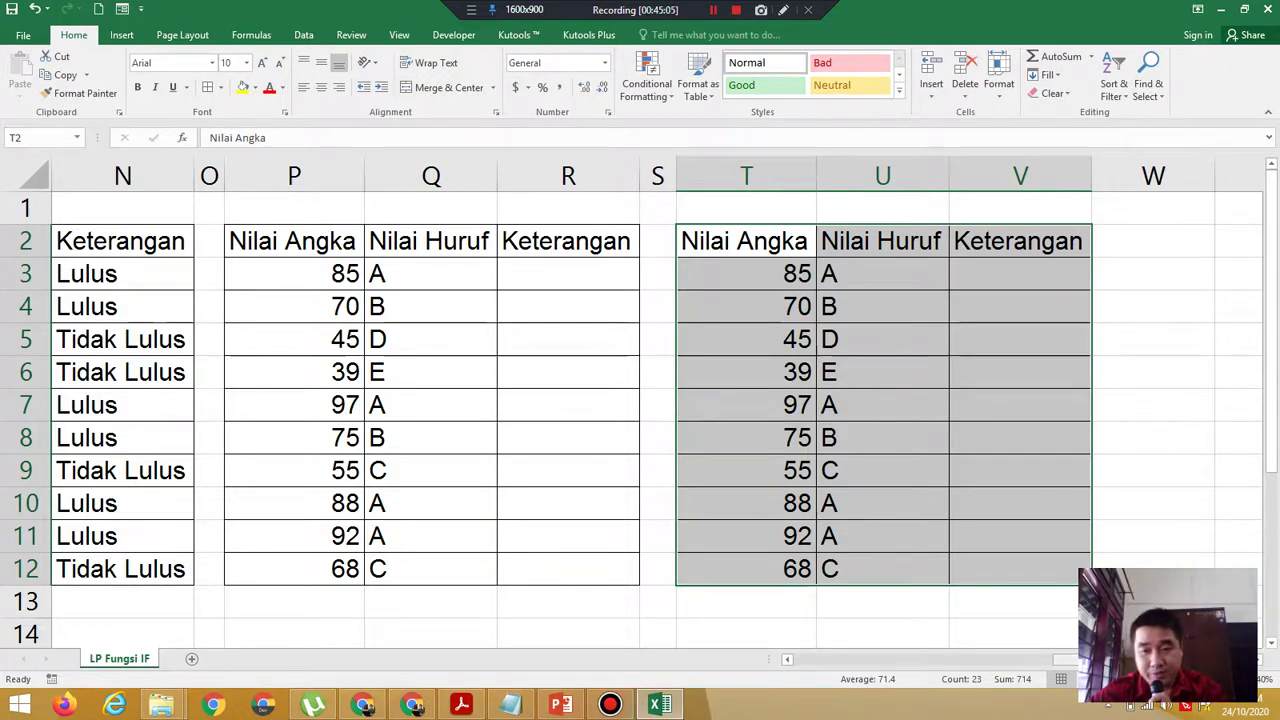
pyautogui.moveTo(1120, 660); pyautogui.dragTo(858, 647)
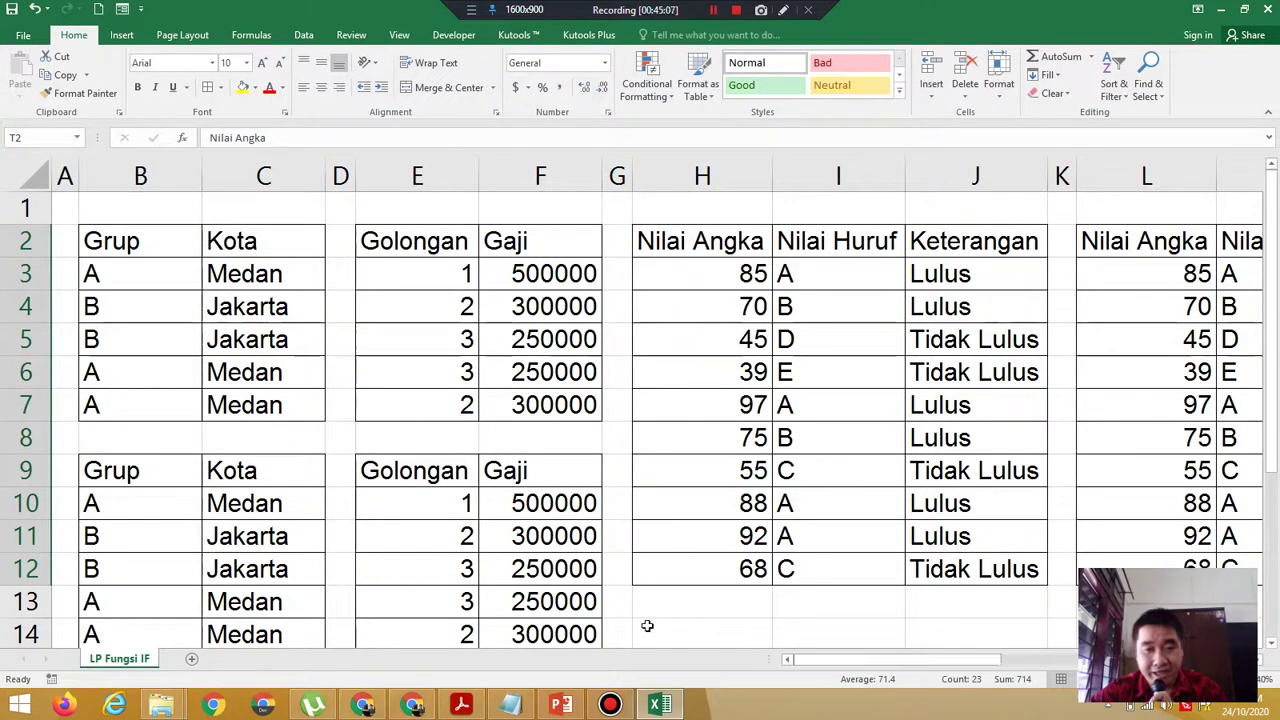